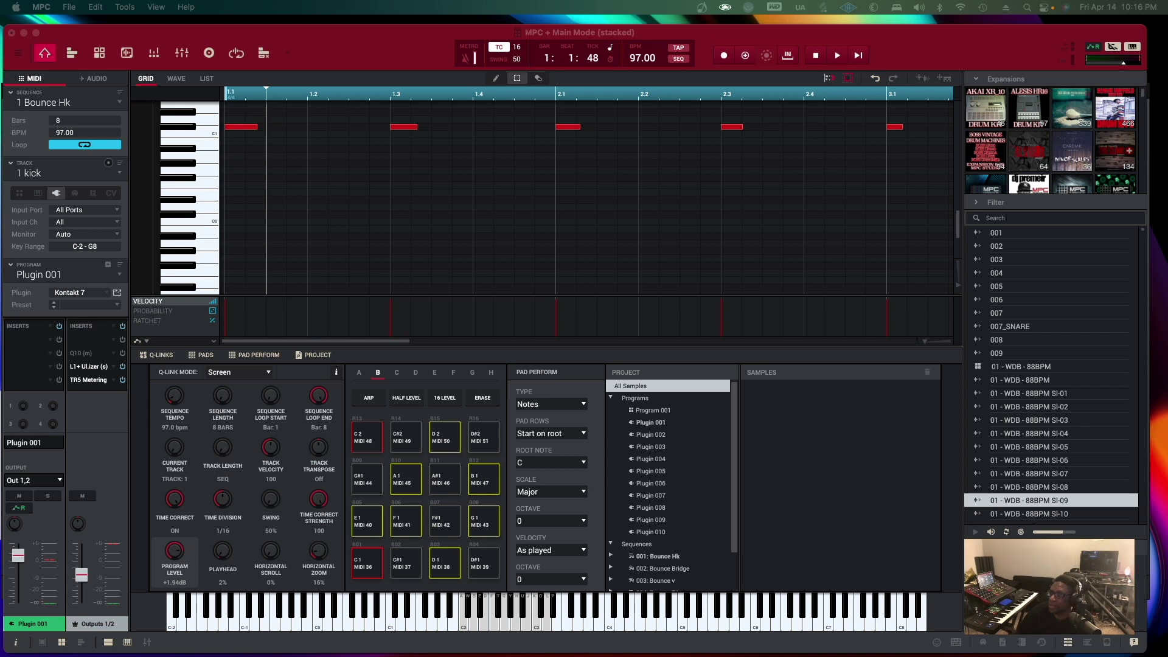
Play back the Bounce Hk, Bounce Bridge and Bounce TA sequences with the kick track selected
click(67, 173)
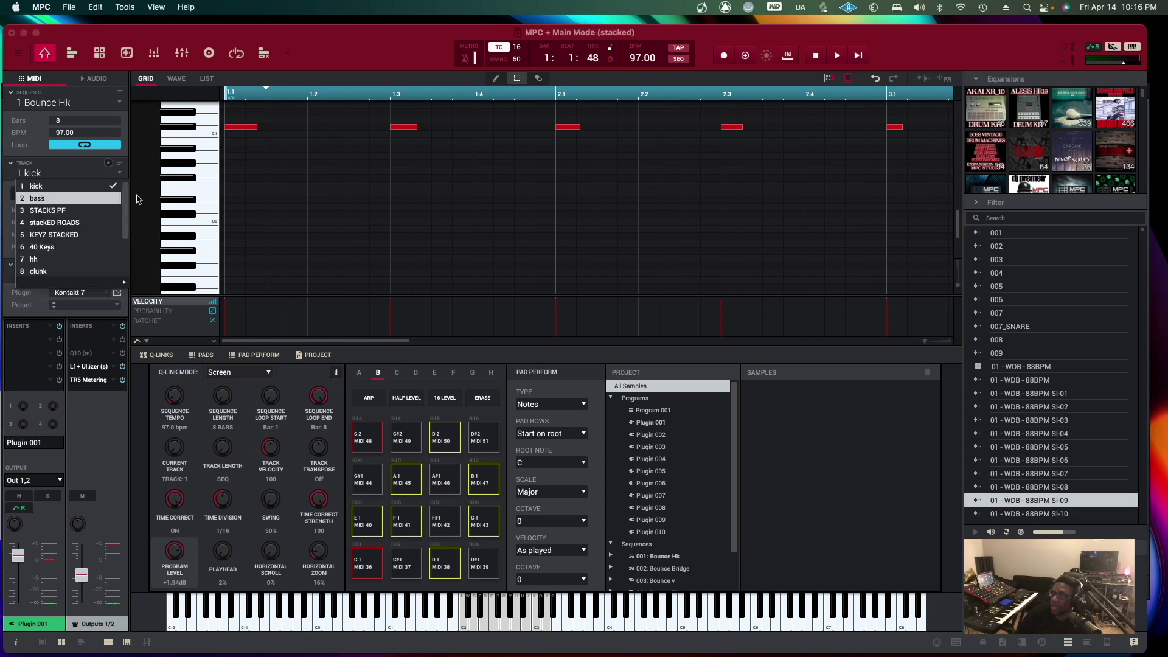
click(61, 180)
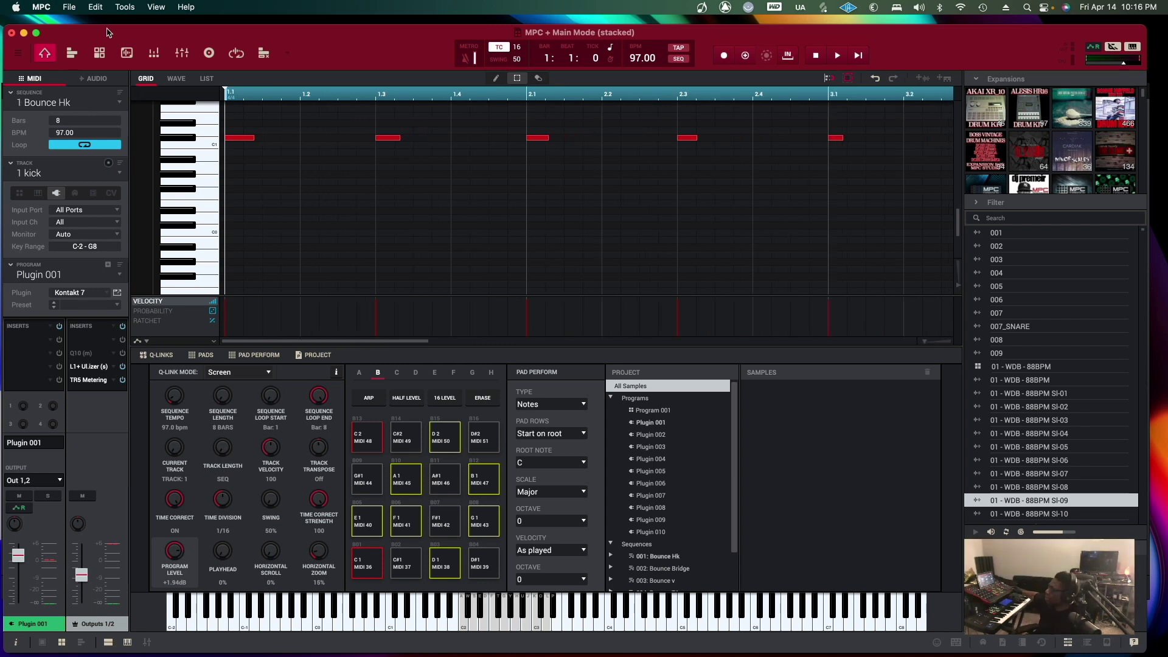
key(space)
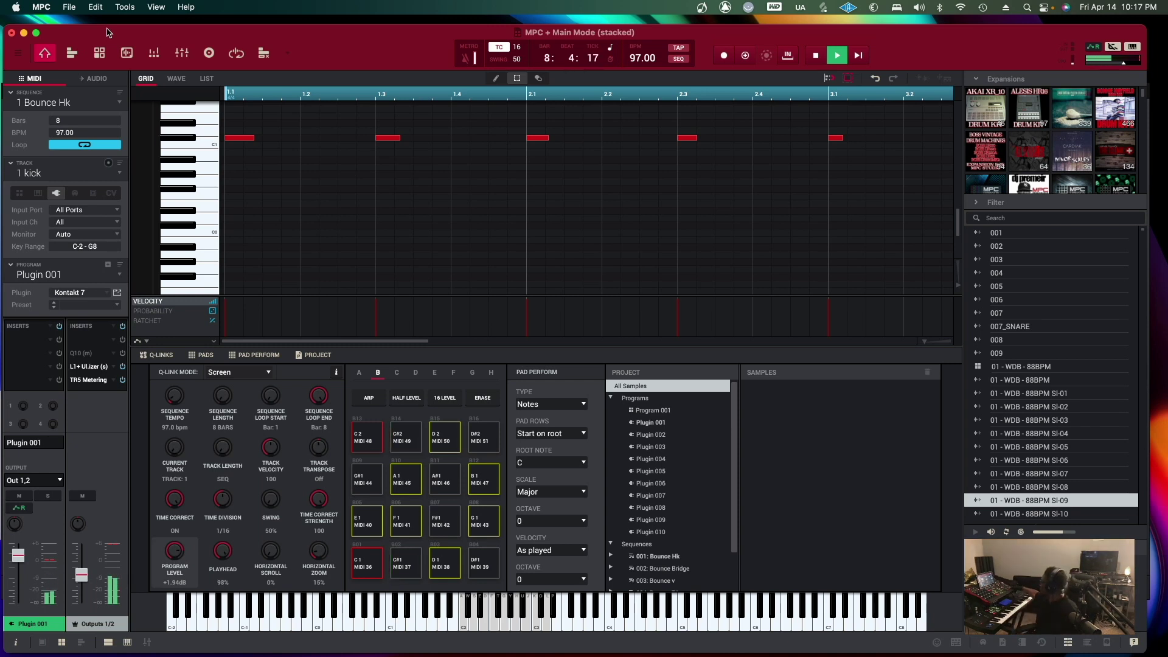
key(space)
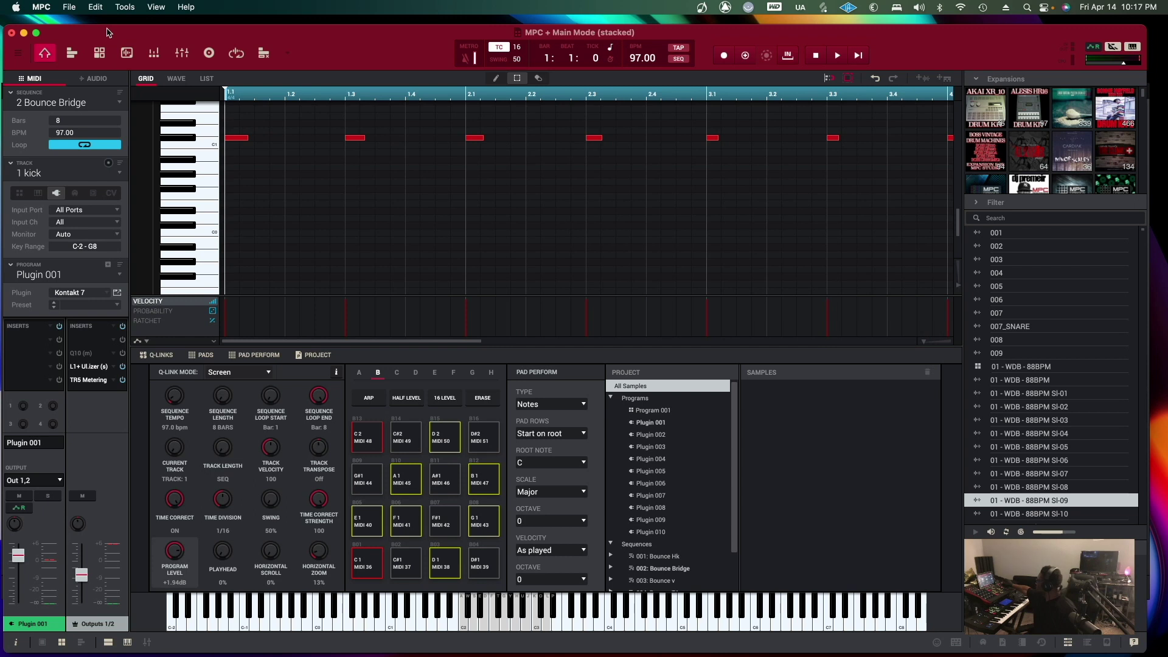
key(space)
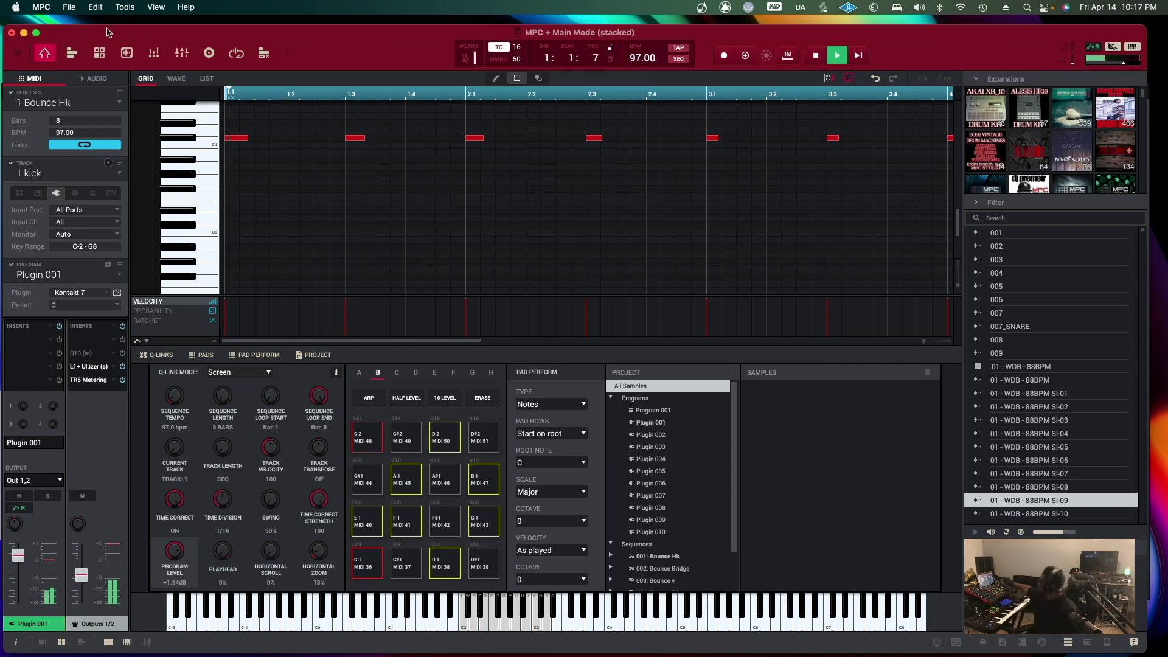
key(space)
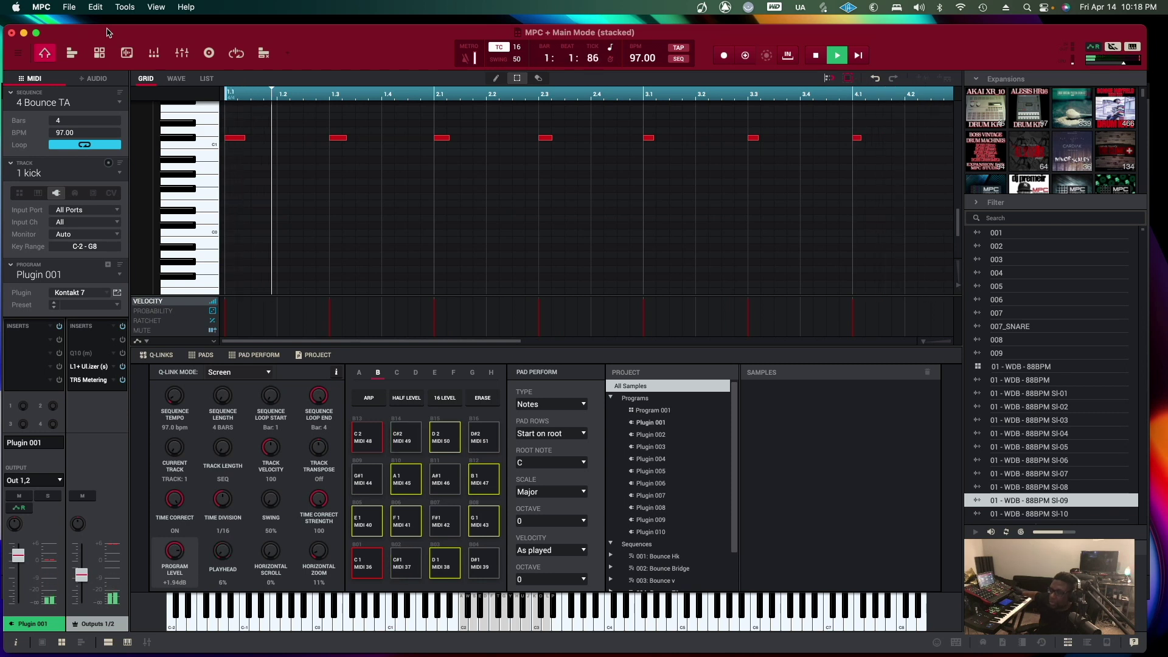
key(space)
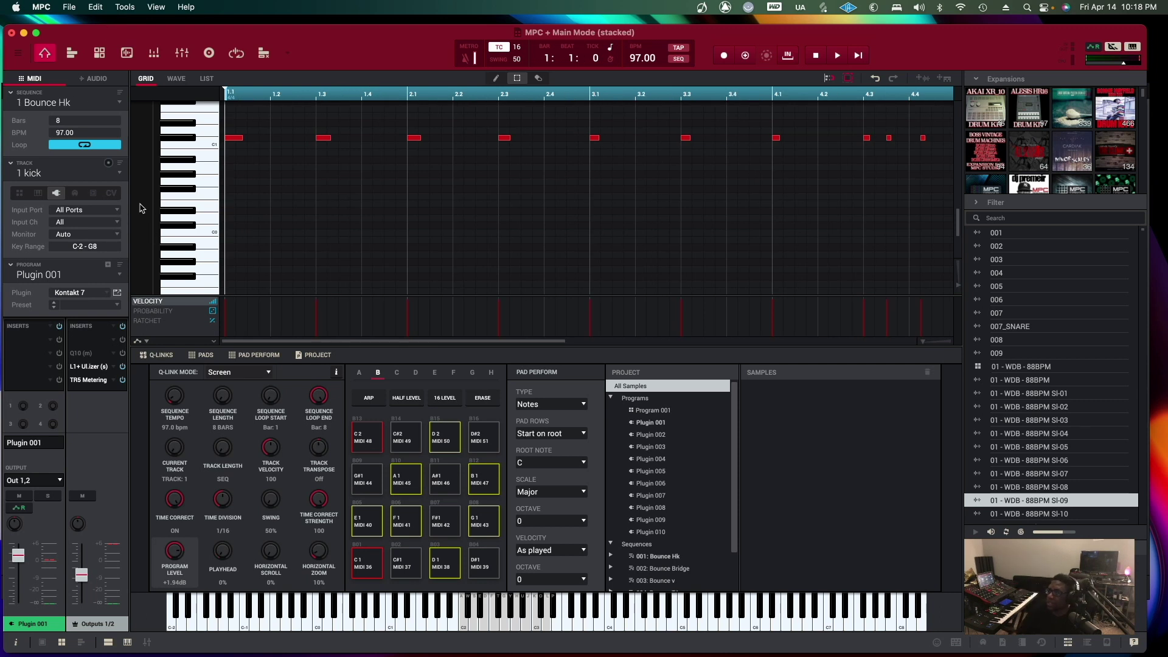
View the kick track's Kontakt 7 instrument, Empire Breaks with the Breaks In Full Kit (96 bpm), and close its window
click(116, 294)
click(116, 294)
click(116, 294)
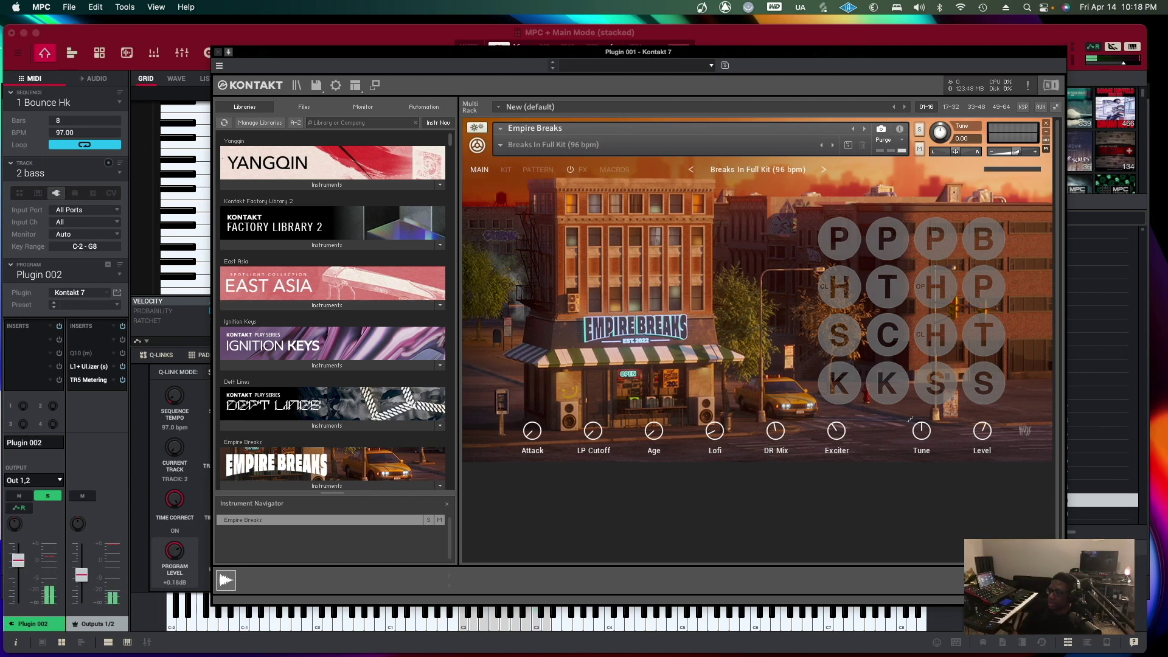
click(118, 294)
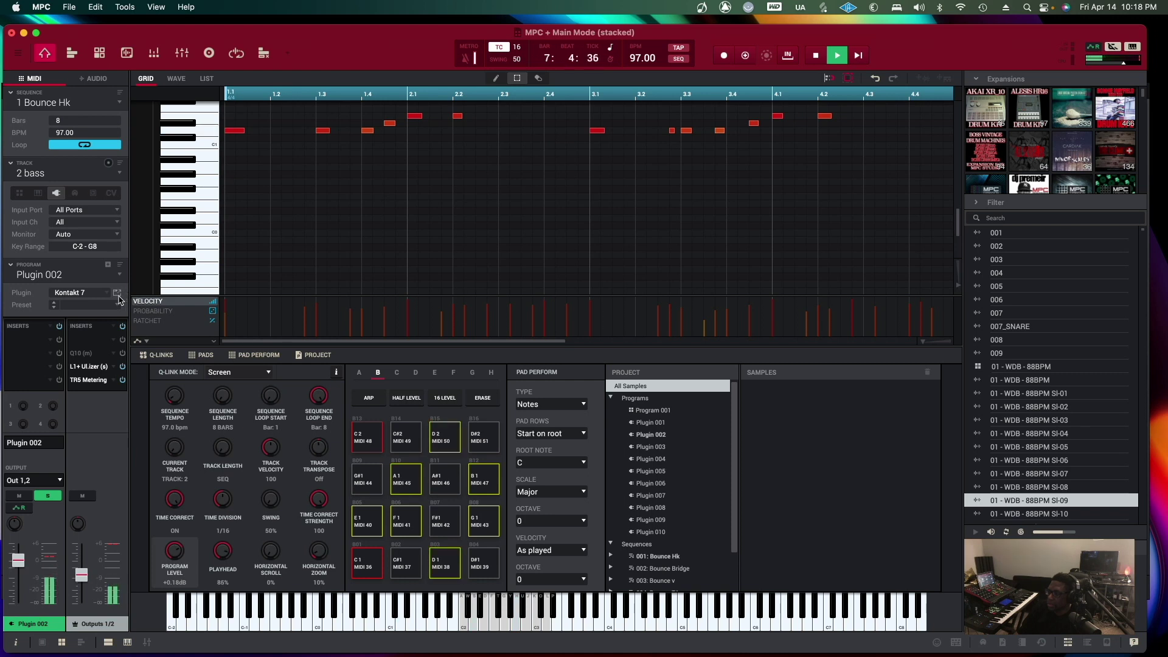
Show the bass track's Kontakt 7 instrument, Scarbee Pre-Bass, move its window off the note grid, and audition the soloed bass part
click(118, 295)
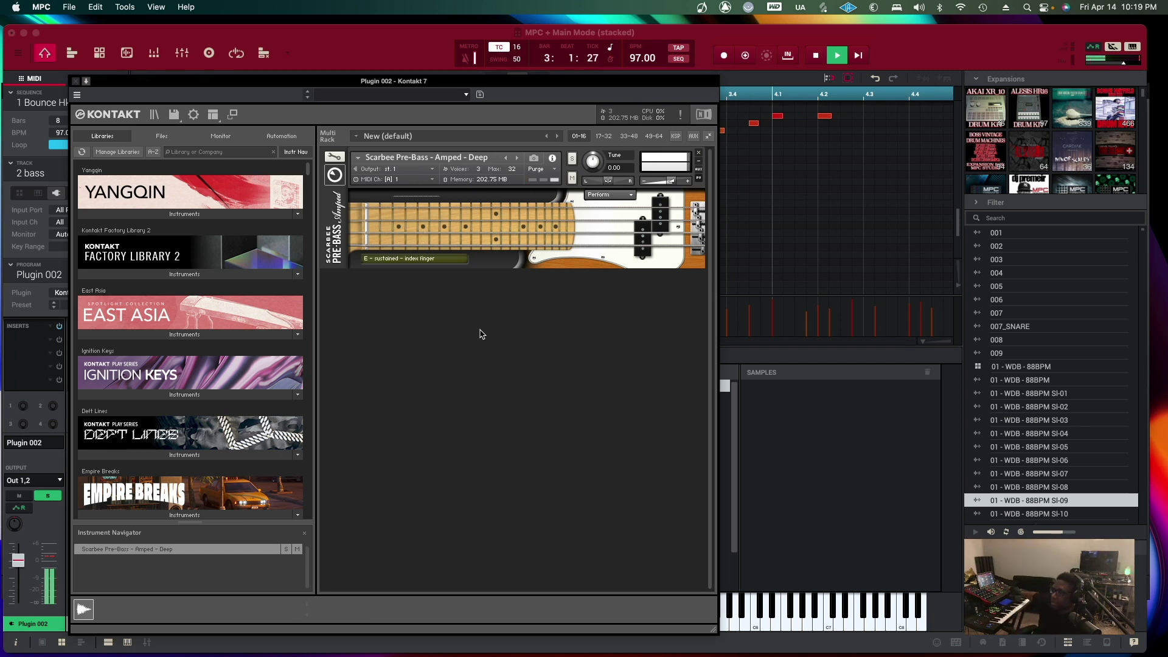
key(space)
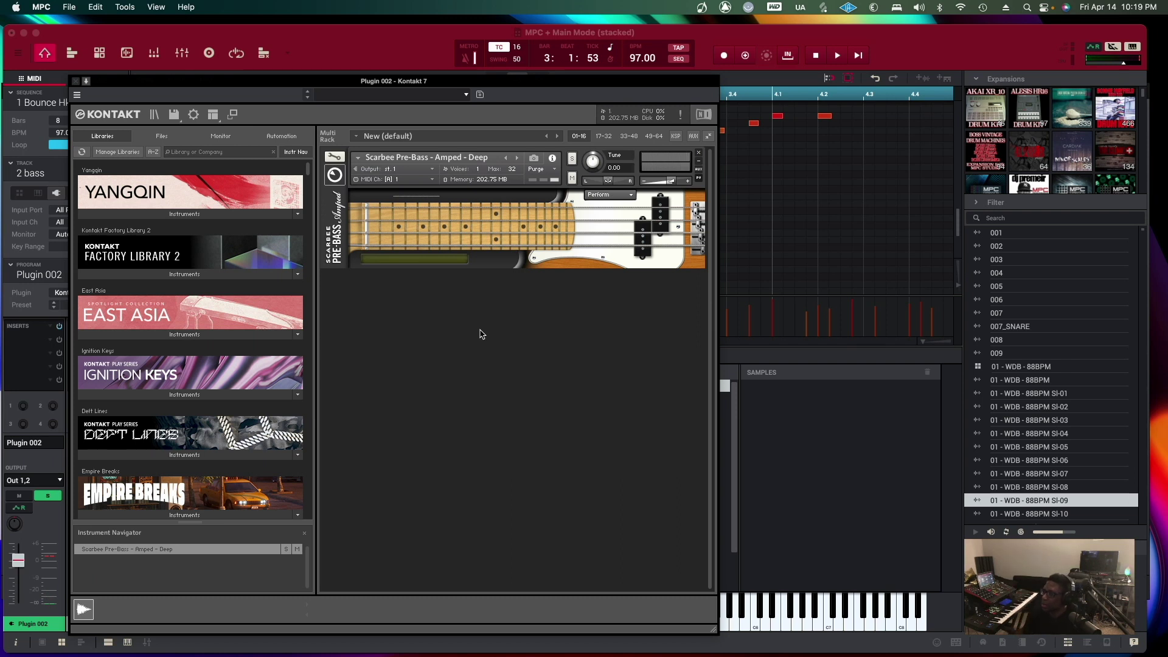
drag(210, 81, 233, 155)
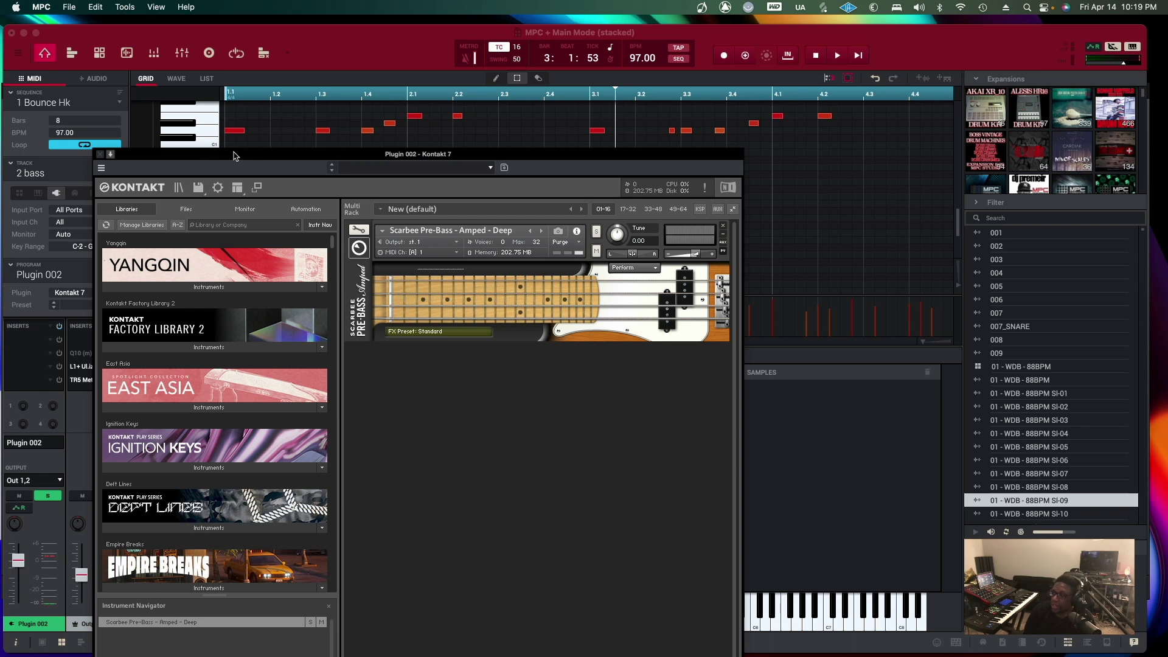
drag(218, 159, 294, 196)
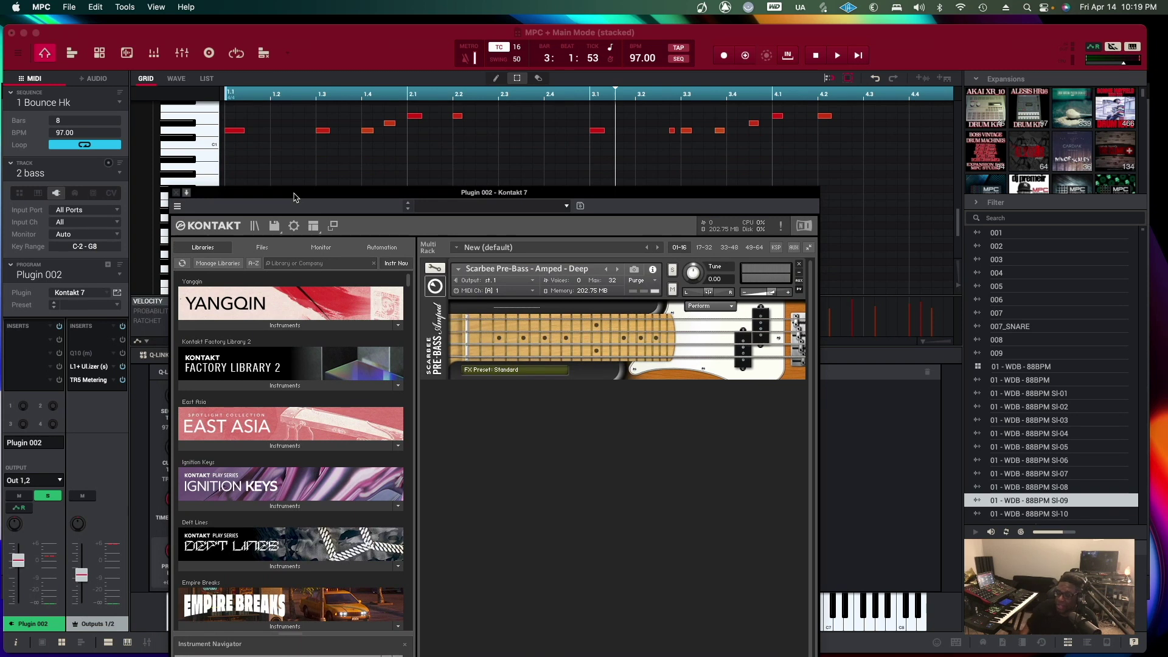
key(space)
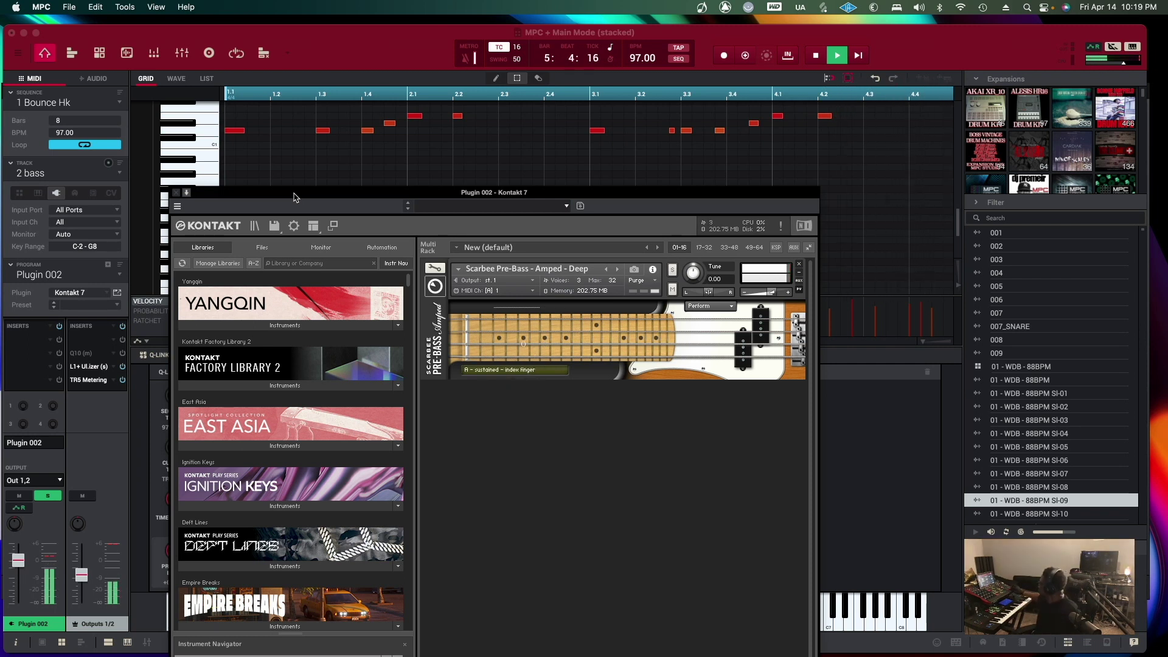
key(space)
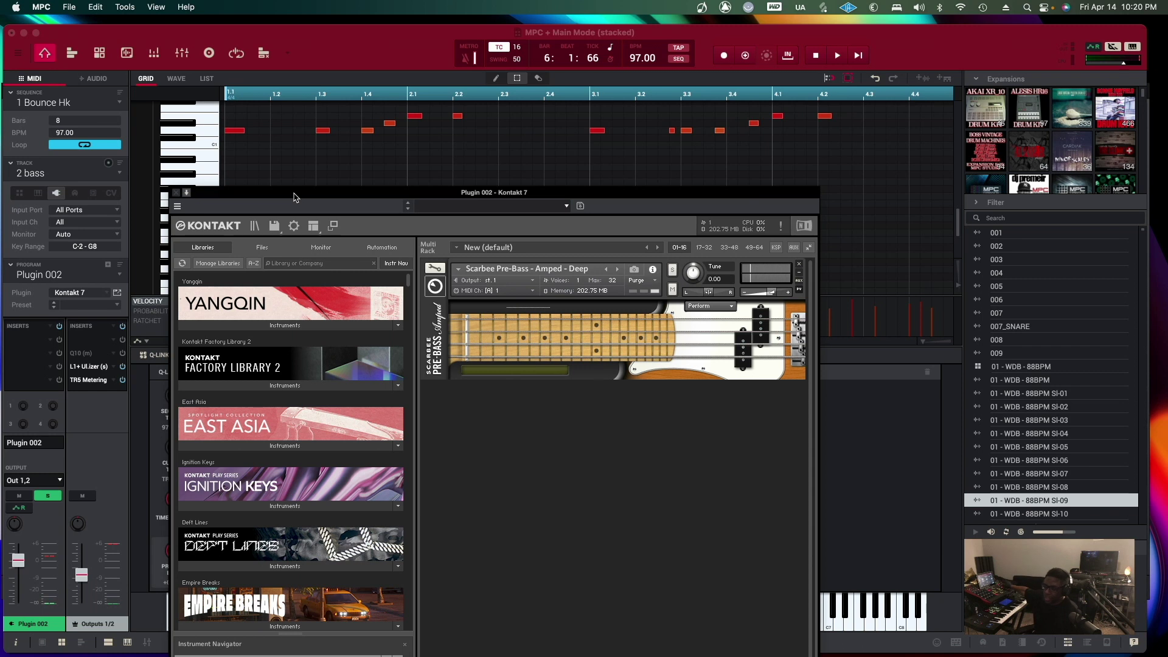
Switch to the STACKS PF track, replace the bass plugin window with its Kontakt 7 Stacks instrument, and audition the part
key(Down)
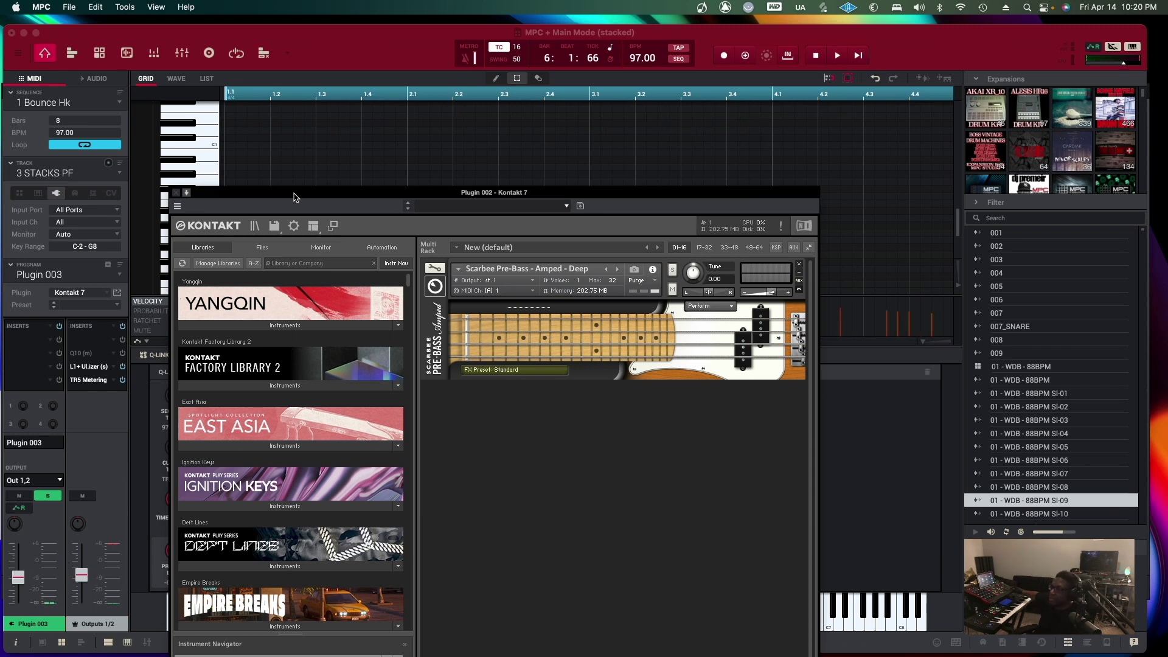
key(space)
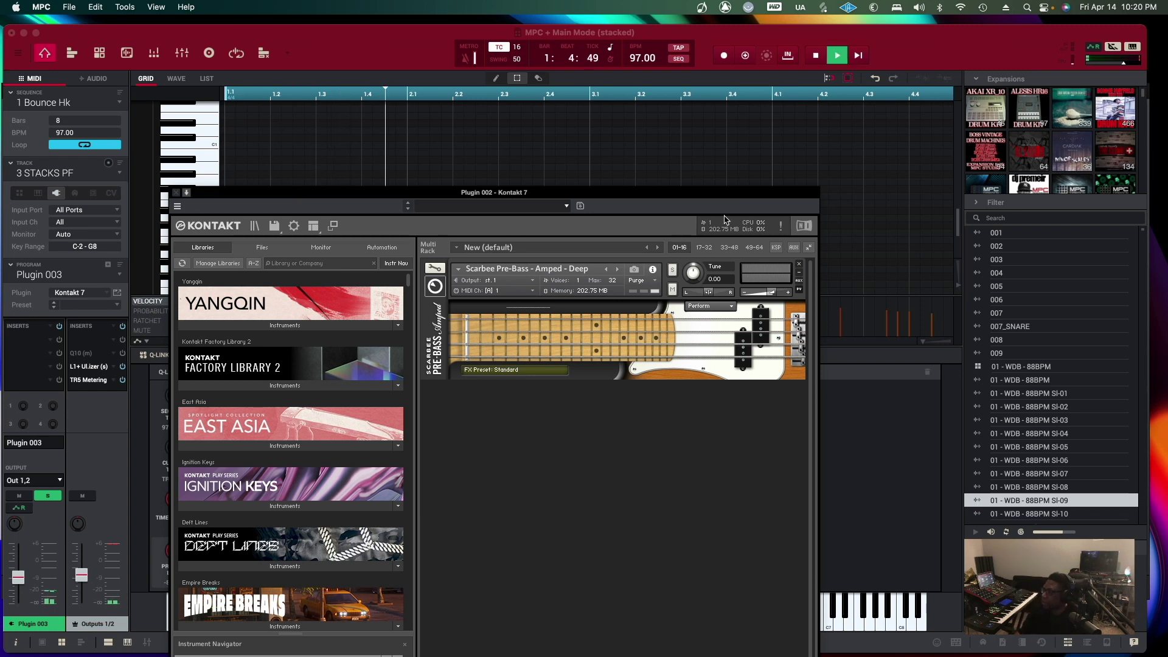
click(176, 193)
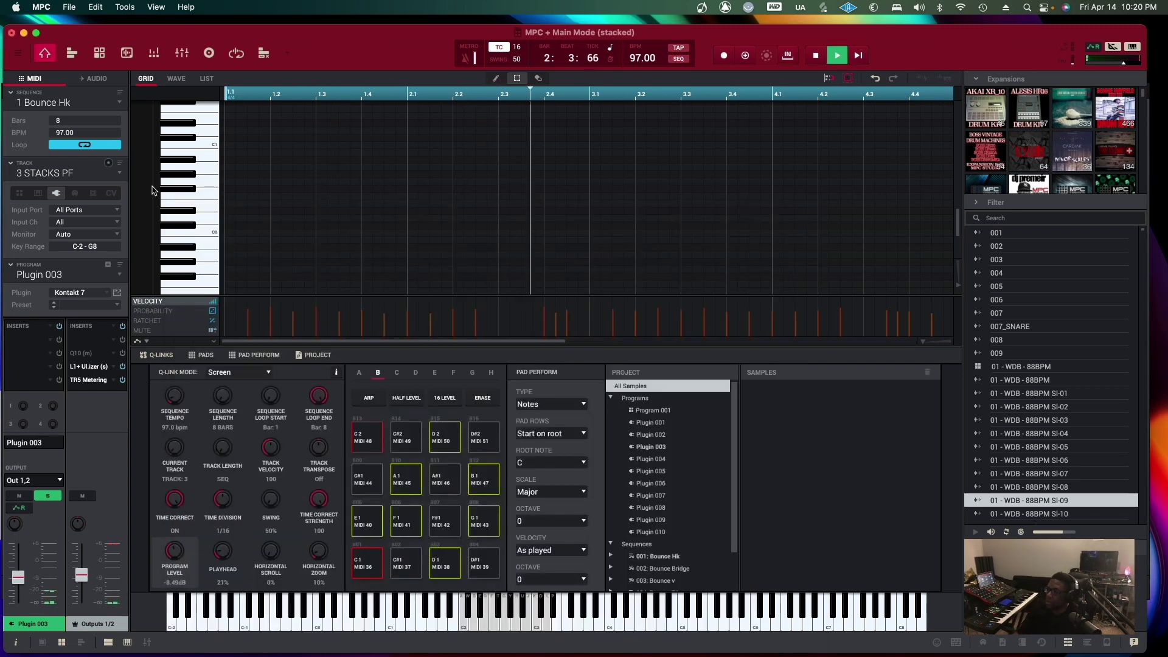
click(117, 294)
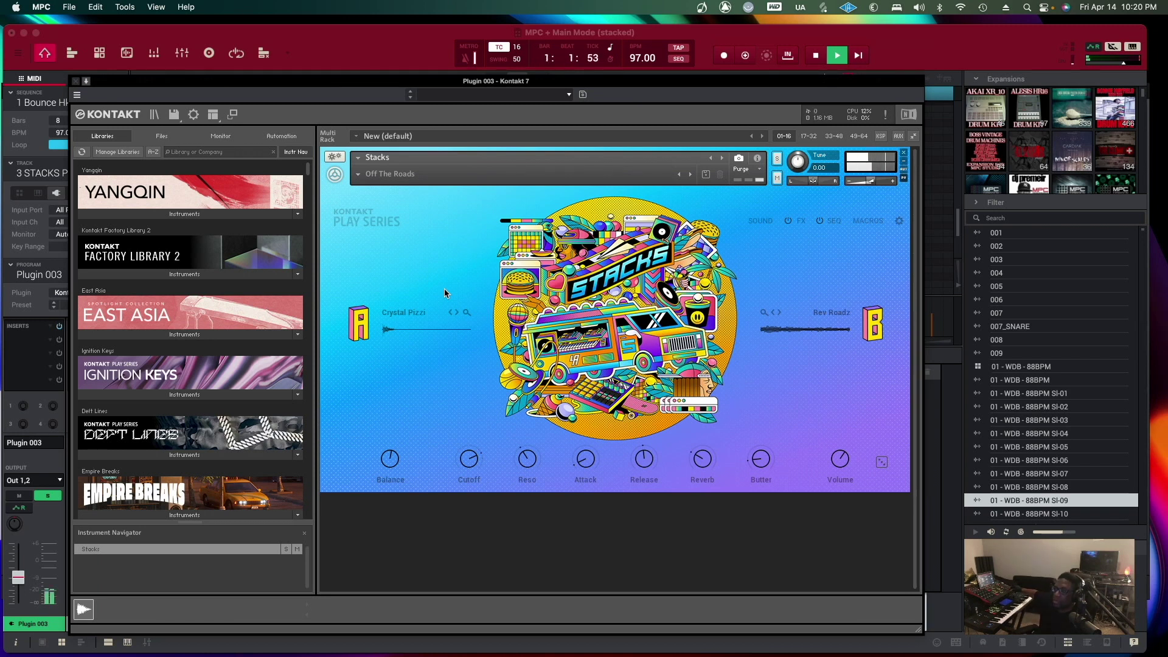
key(space)
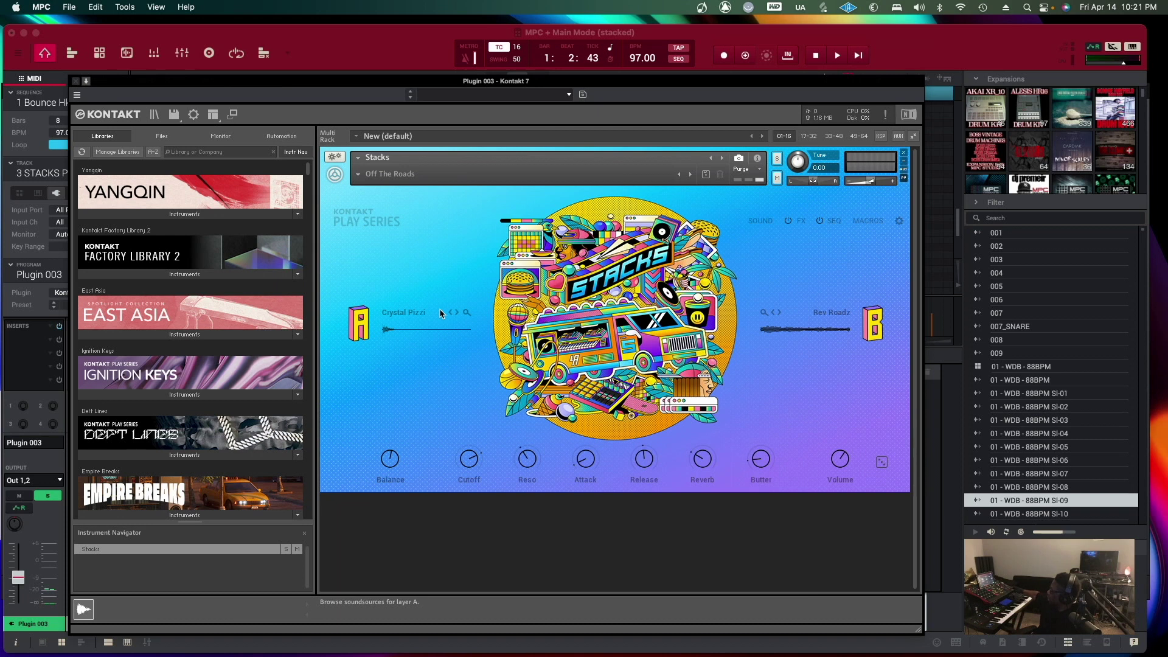
key(space)
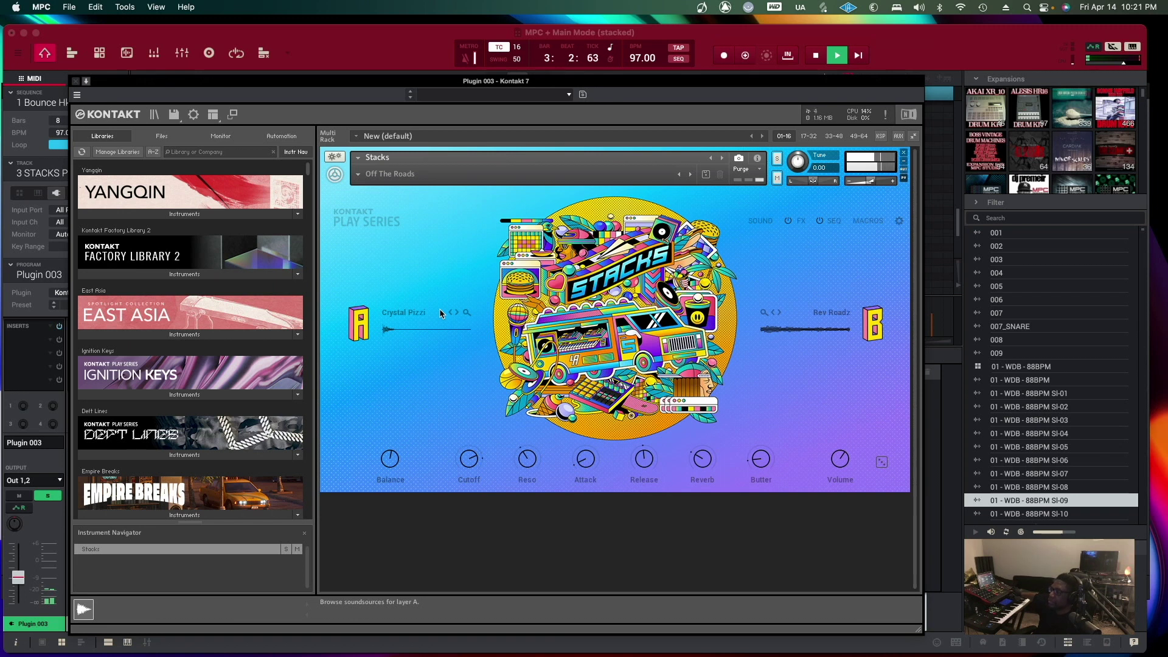
key(space)
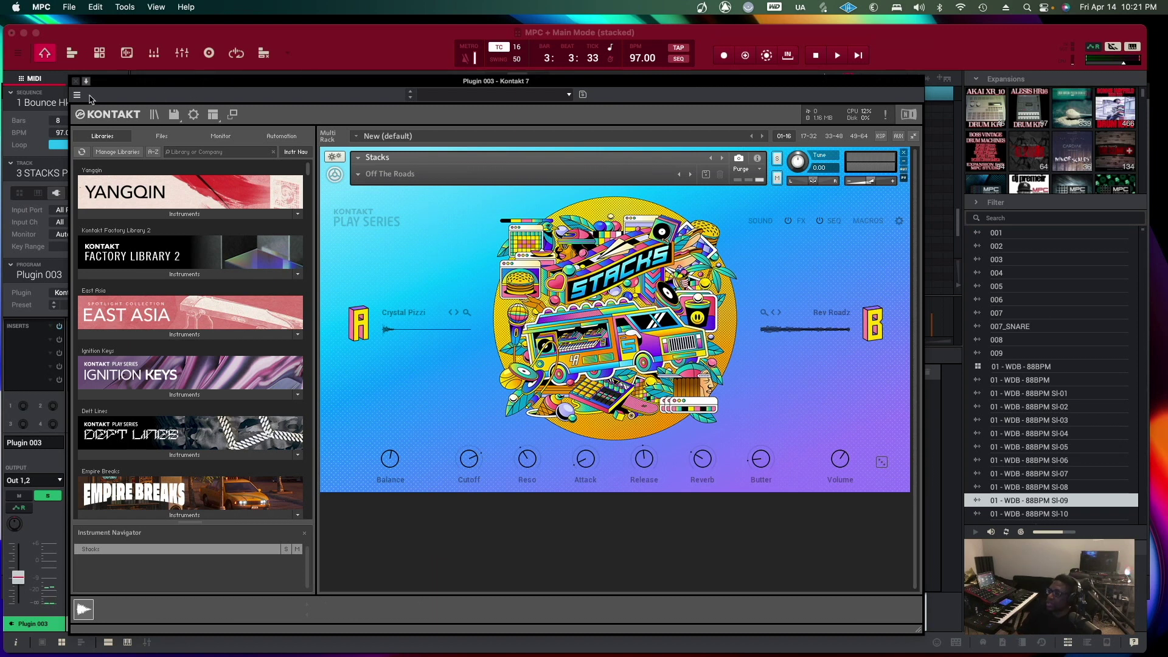
Select the stackED ROADS track, audition it with its Kontakt 7 Stacks instrument open, and move the plugin window off the track settings
click(76, 82)
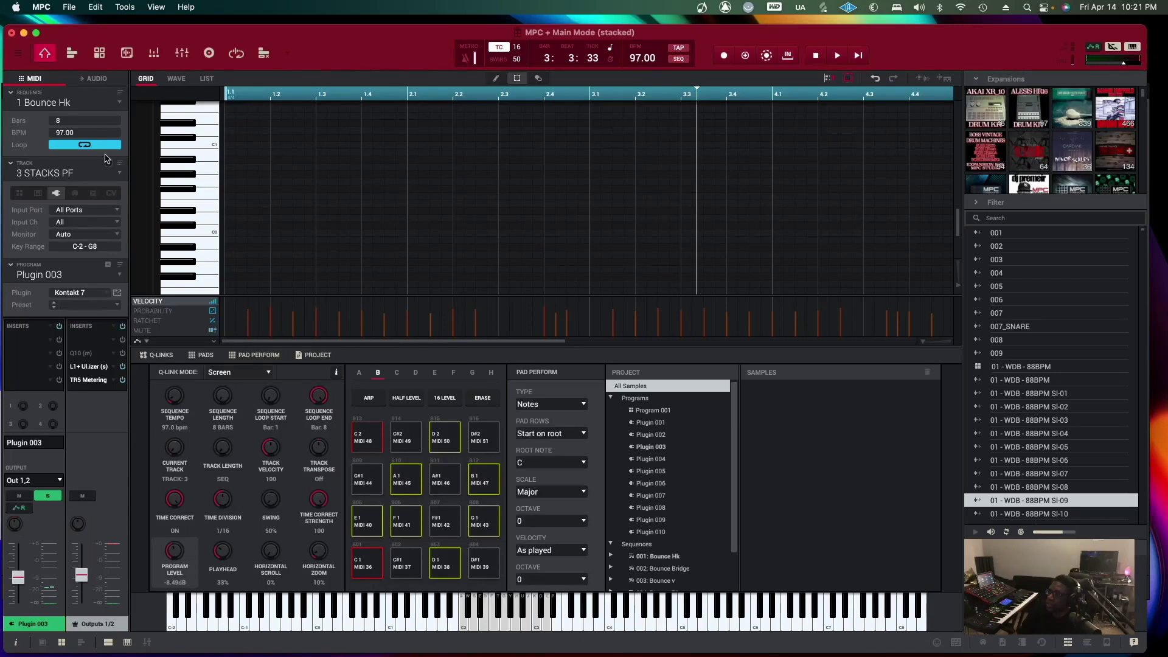
click(119, 173)
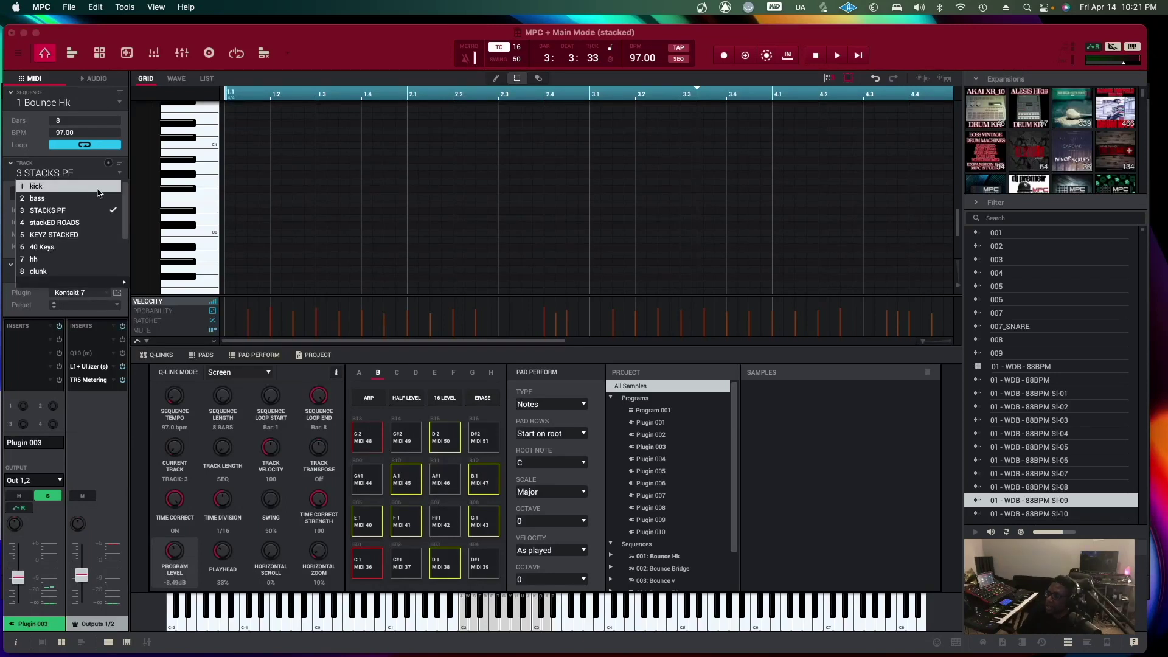
click(55, 224)
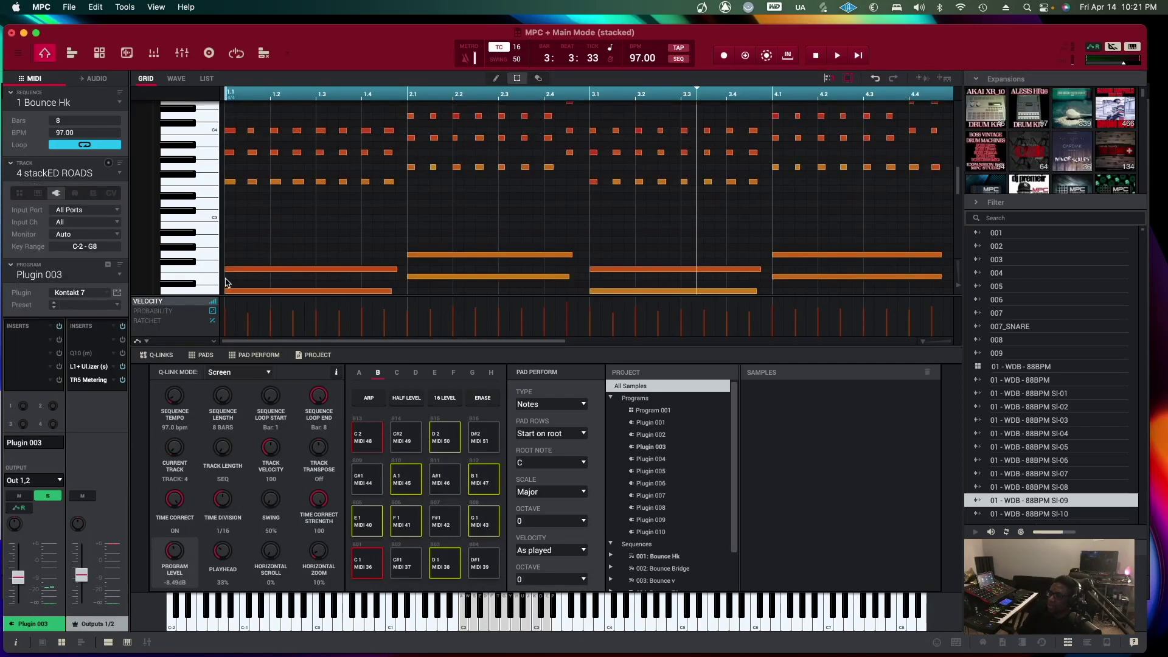
click(117, 292)
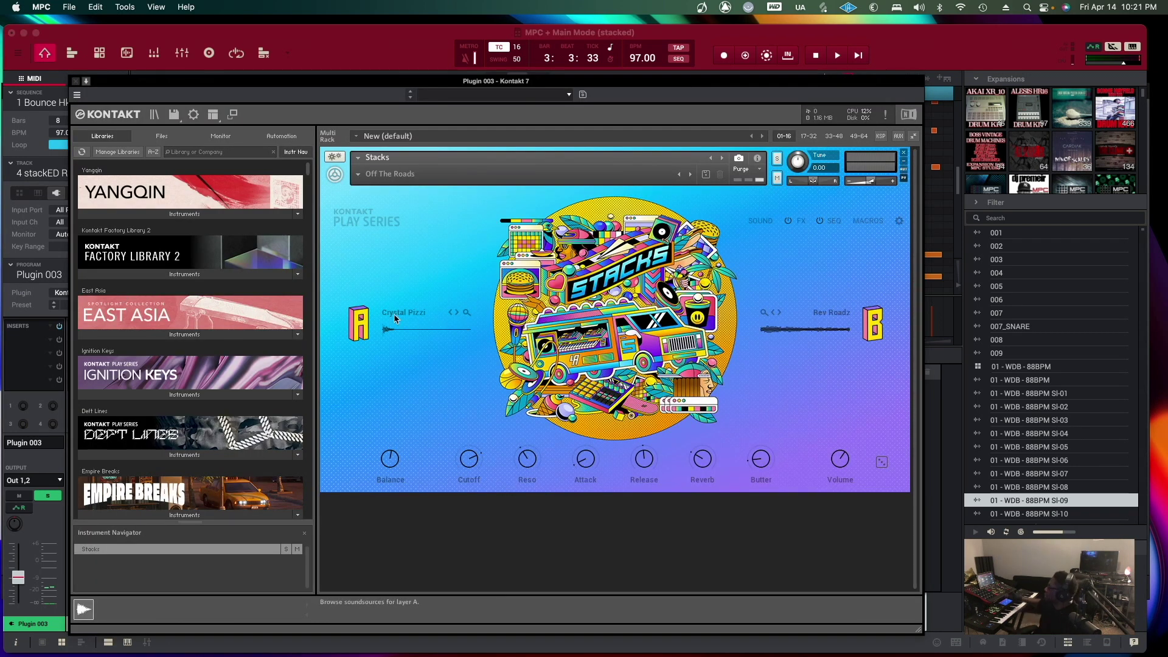
key(space)
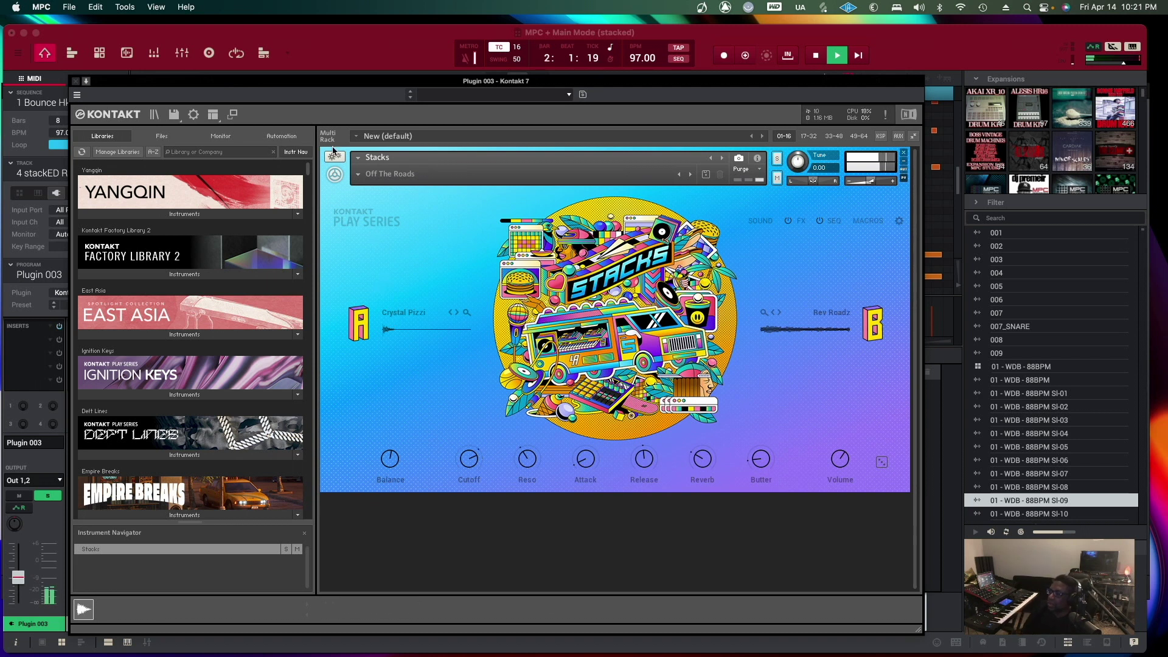
click(433, 98)
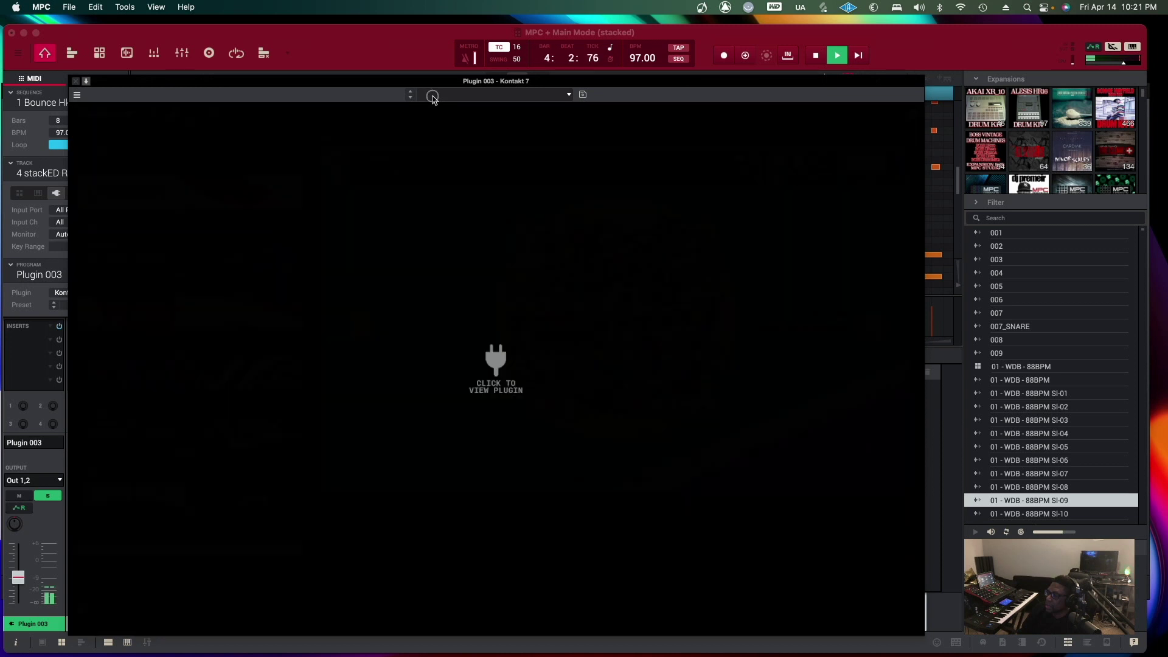
click(299, 101)
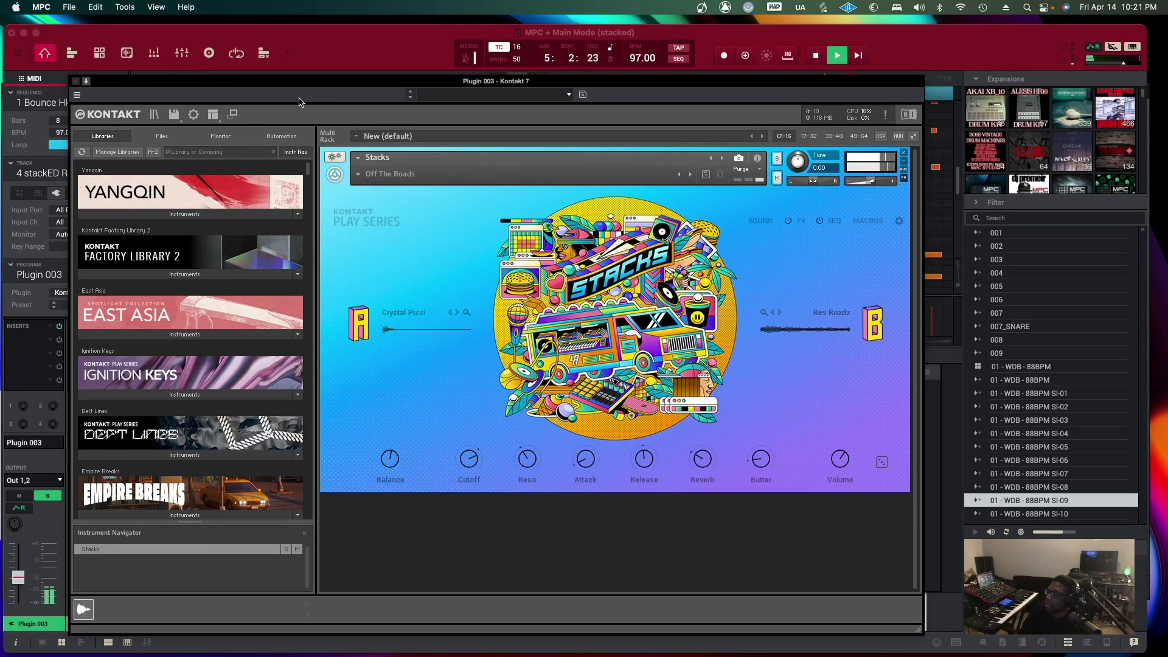
drag(256, 83, 506, 113)
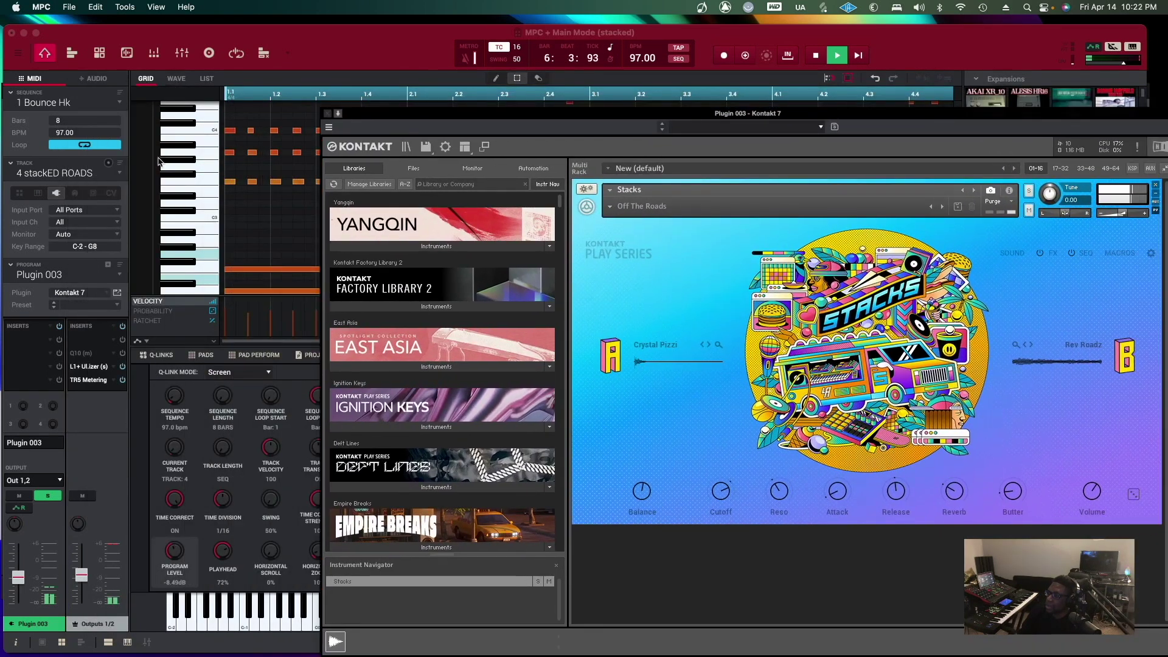
Review the notes and Kontakt 7 instrument of the STACKS PF track during playback and return to the stackED ROADS track
click(119, 174)
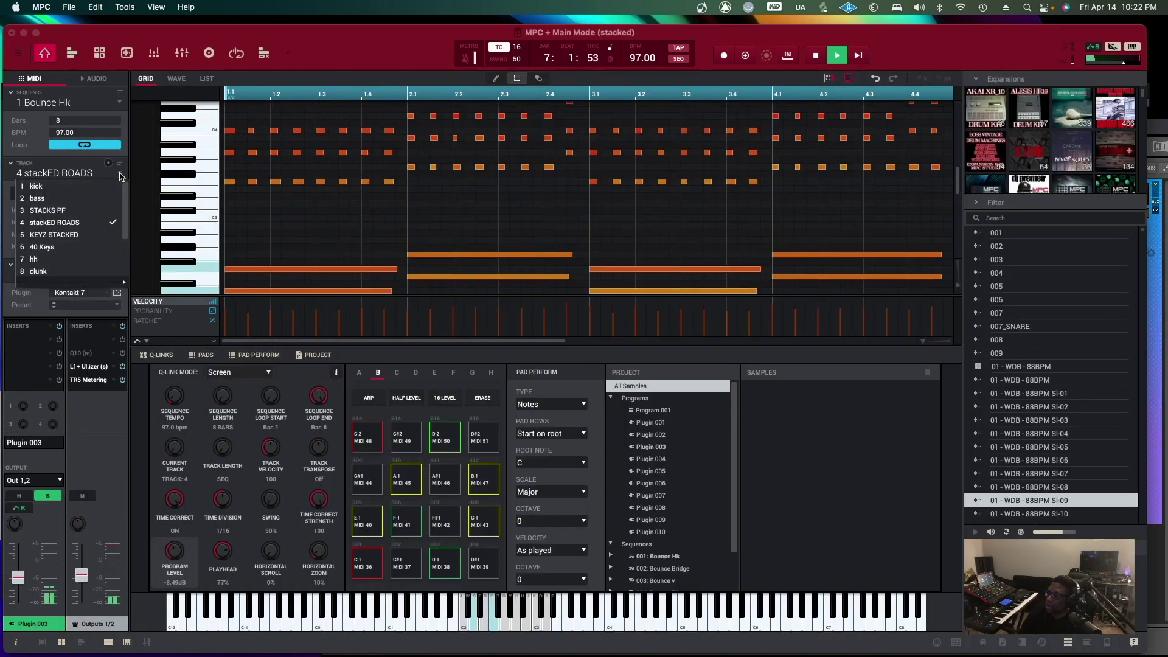
click(79, 210)
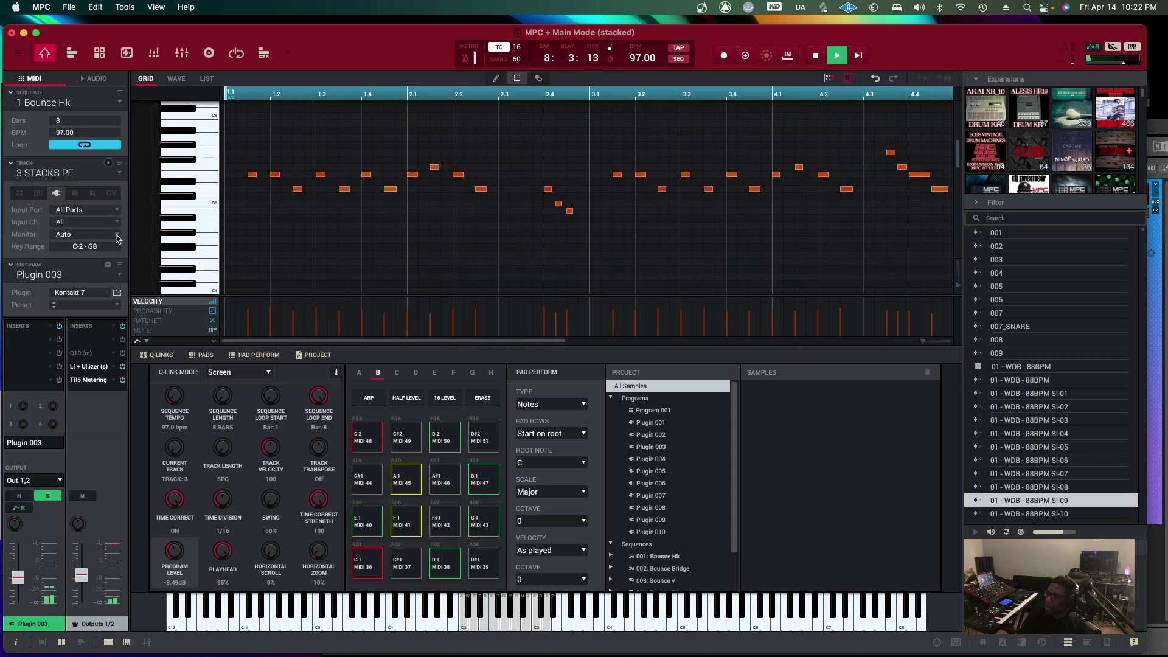
click(118, 294)
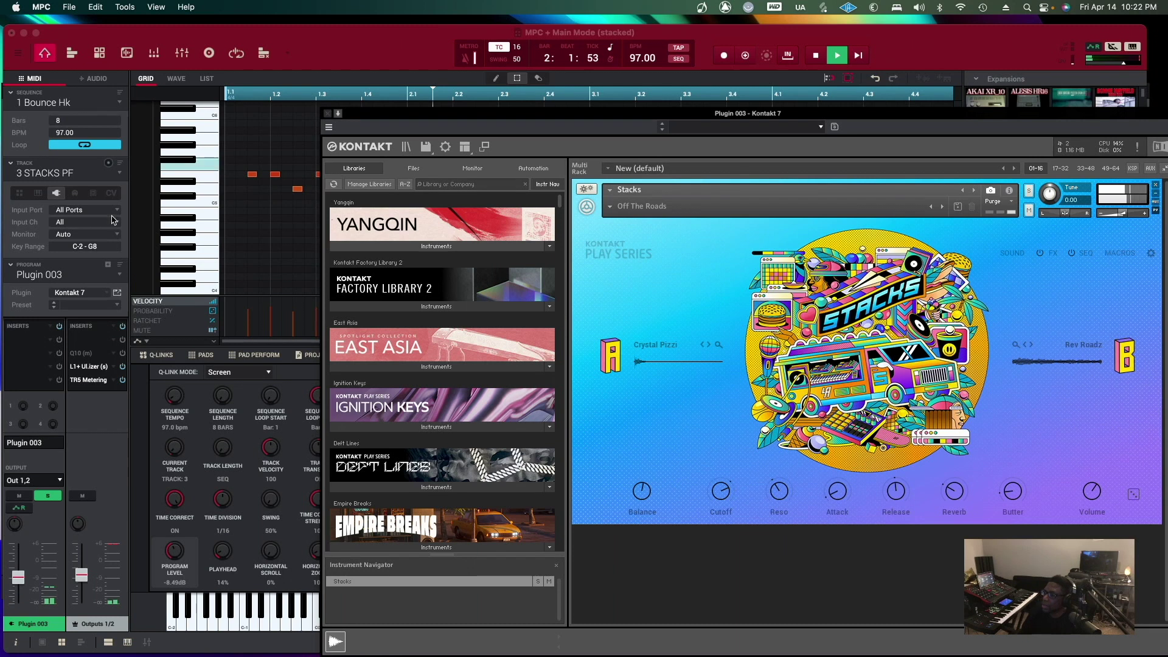
click(115, 177)
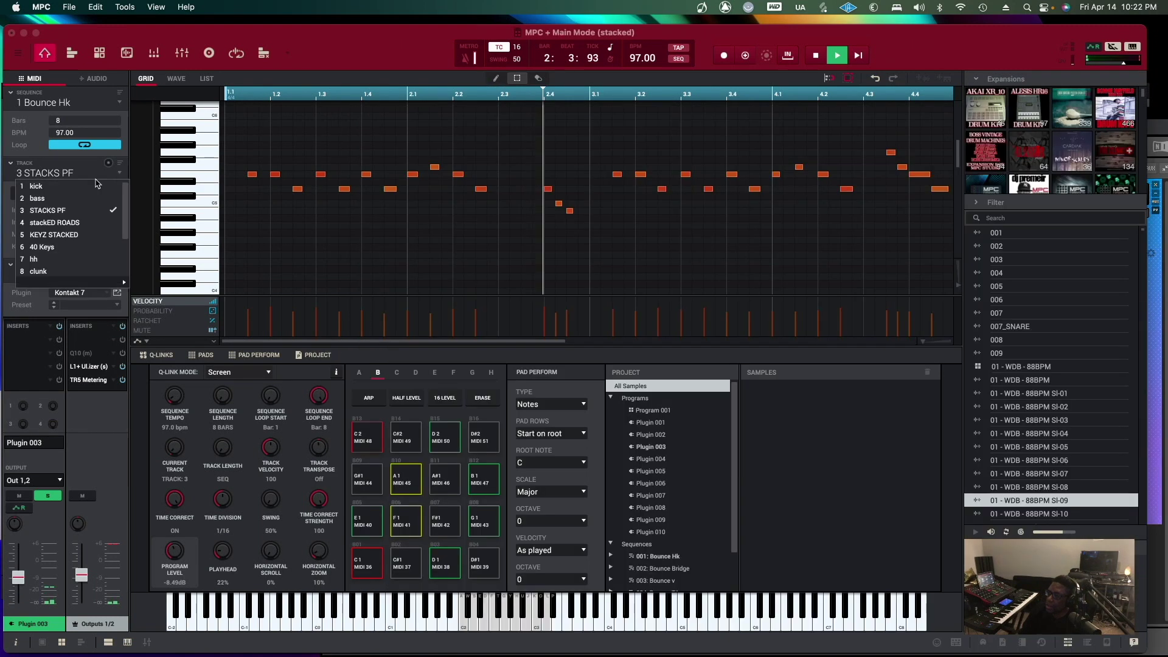
click(59, 224)
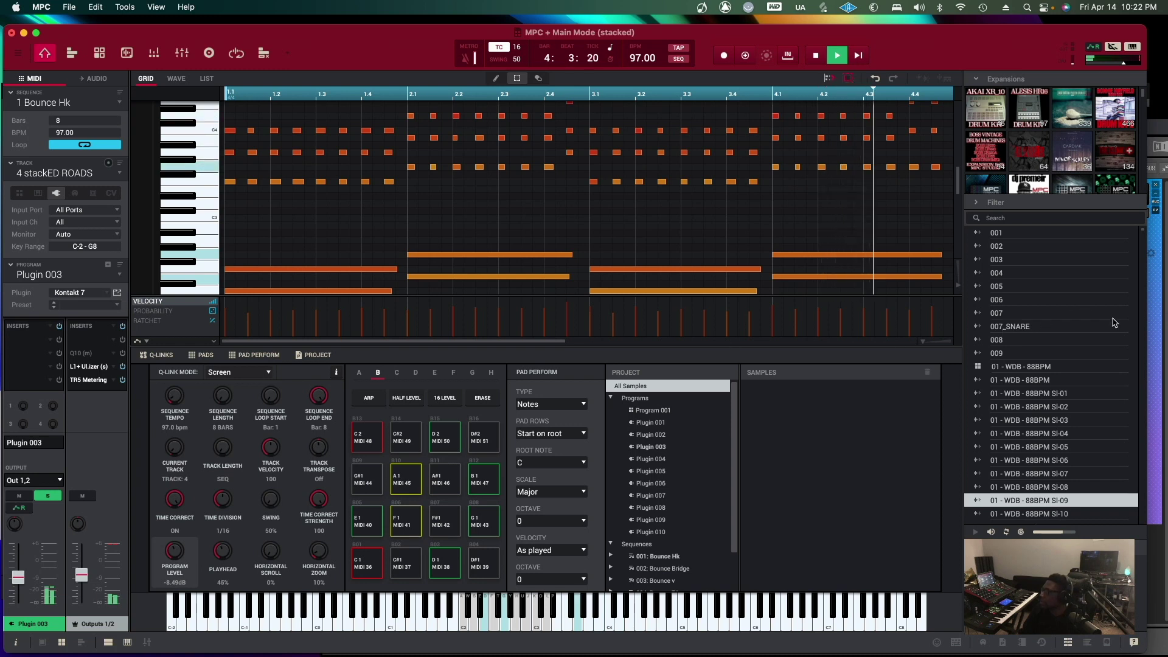
Bring the stackED ROADS track's Kontakt 7 Stacks window to the front, move it fully into view, and stop playback
click(1152, 327)
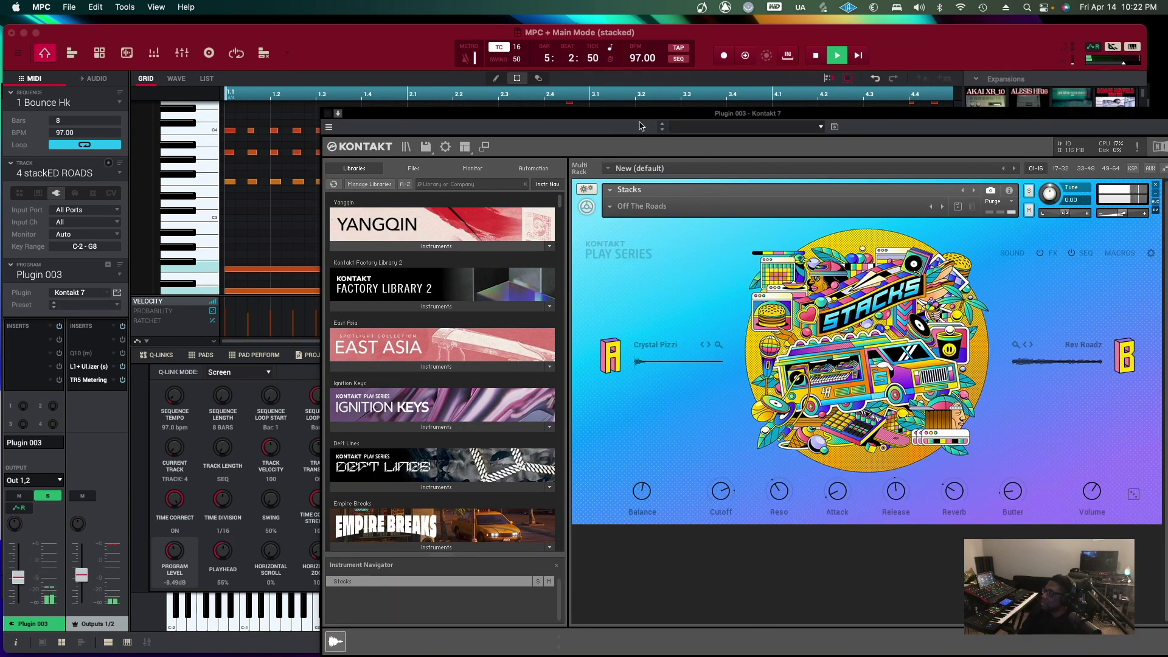
drag(652, 119, 496, 130)
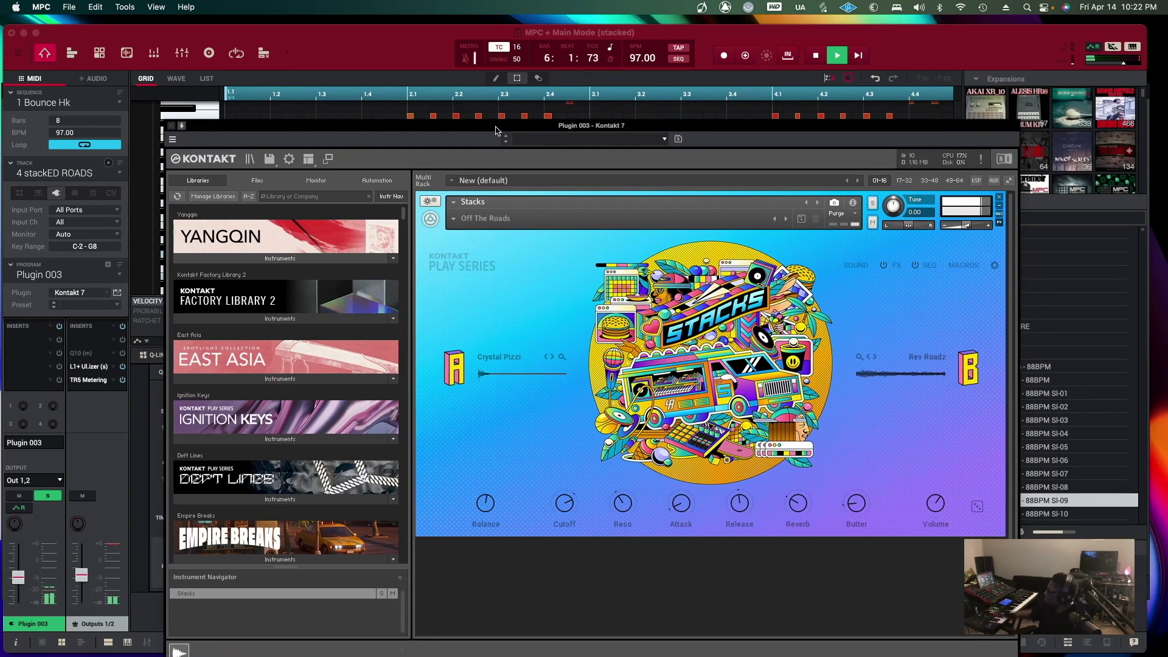
key(space)
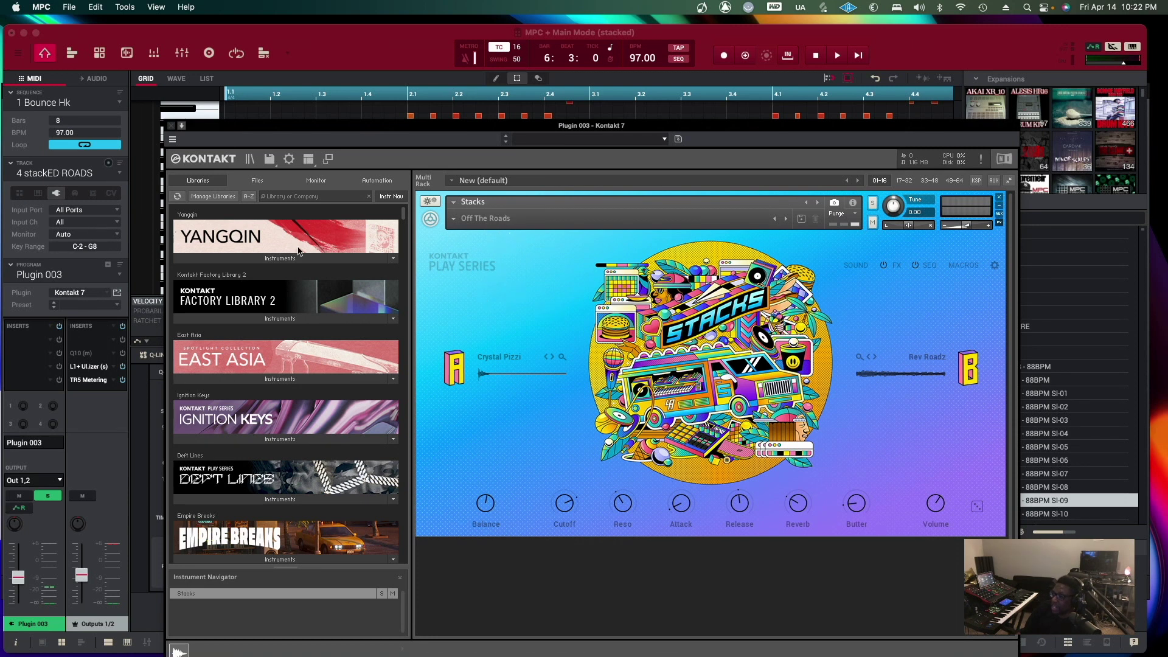
Switch to the KEYZ STACKED track, audition it with its Kontakt 7 Ignition Keys instrument shown, and move the plugin window off the track settings
click(114, 176)
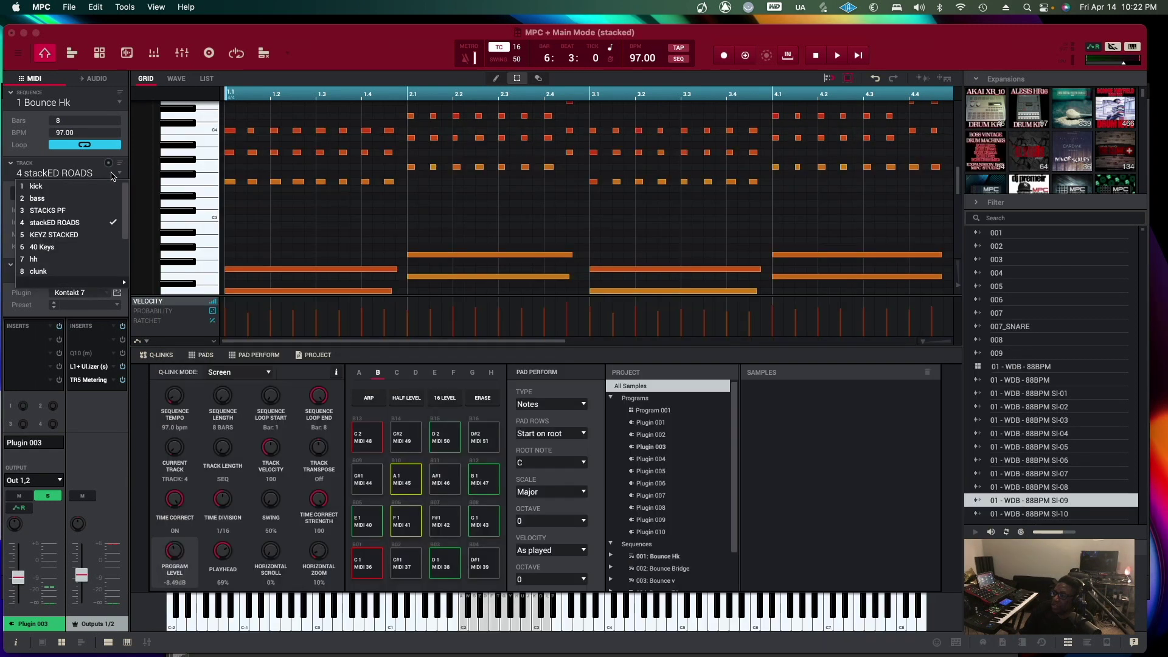
click(63, 236)
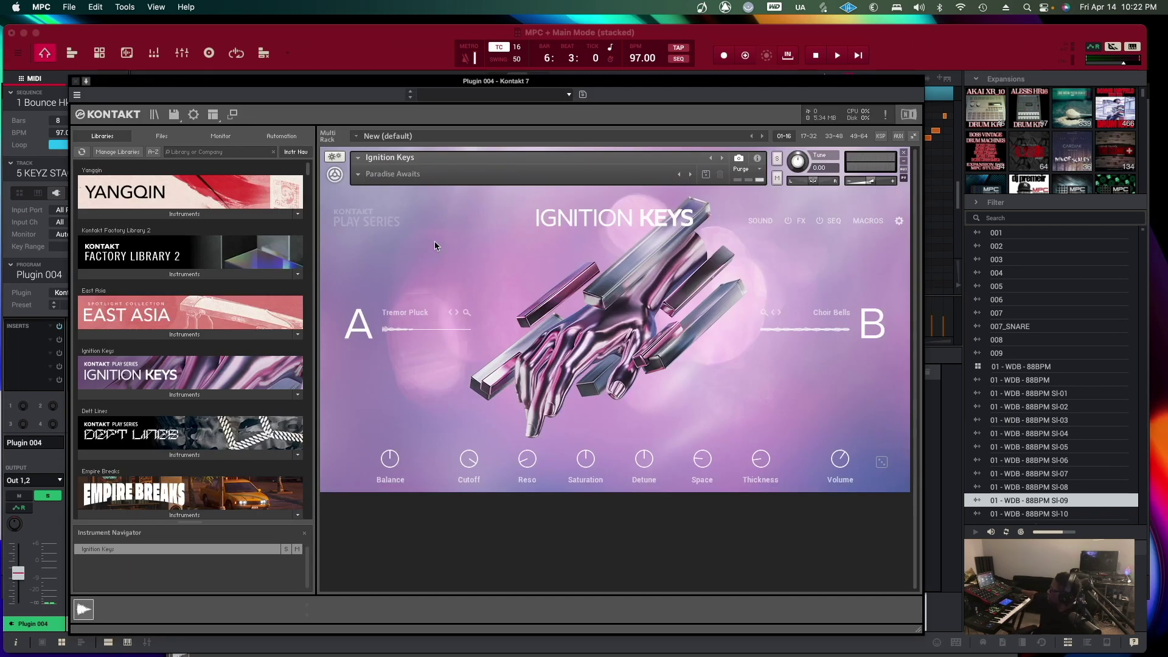
key(space)
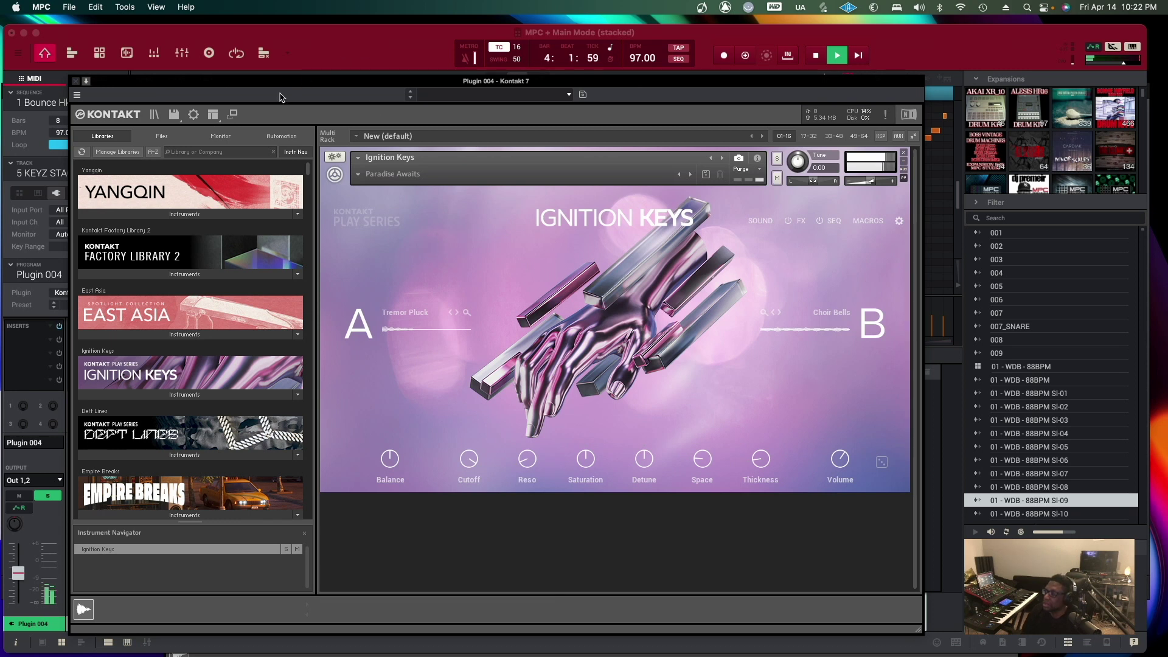
drag(247, 81, 353, 42)
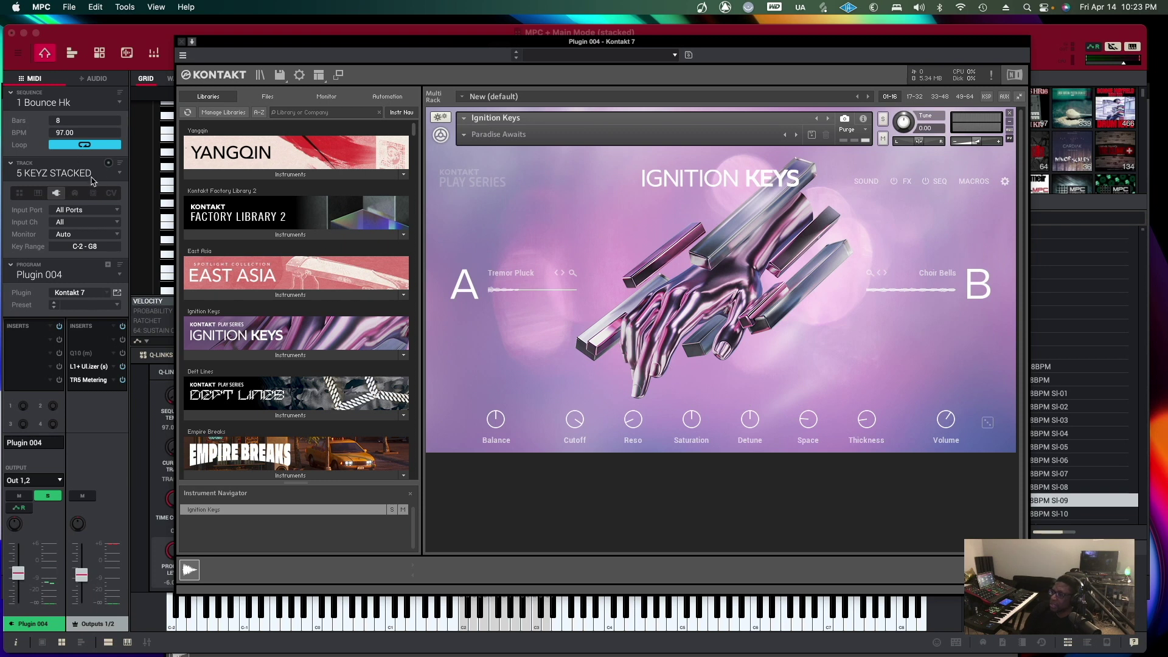
Switch to the 40 Keys track, audition it with its 40s Very Own - Keys instrument open, and uncover the track settings
click(125, 176)
click(120, 175)
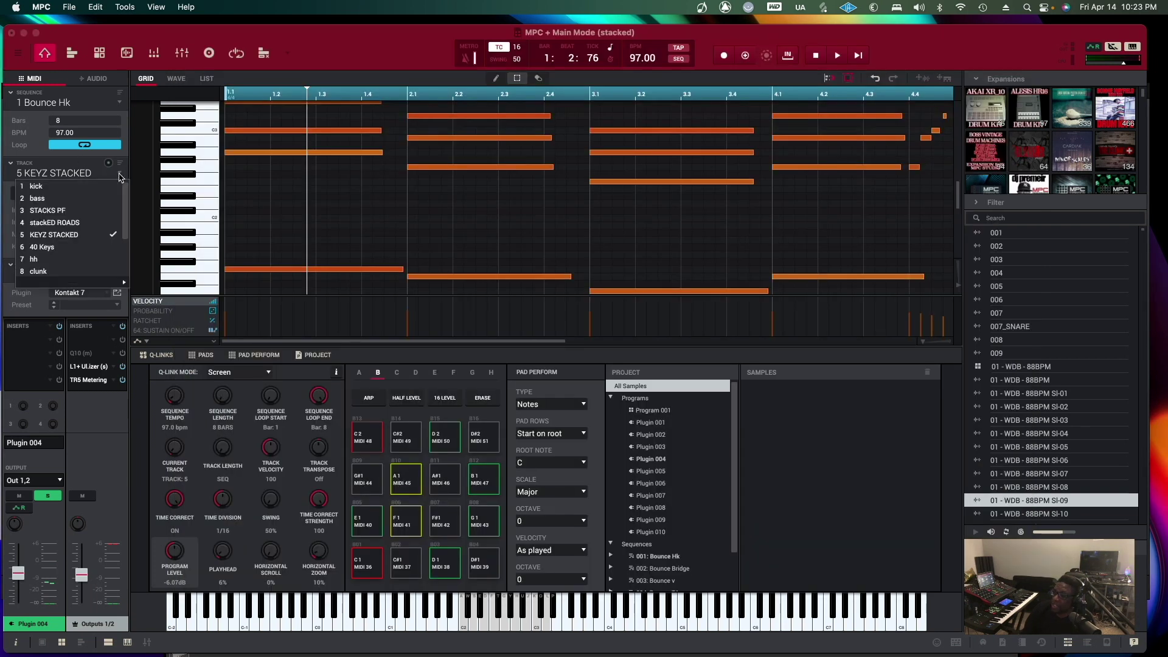
click(50, 248)
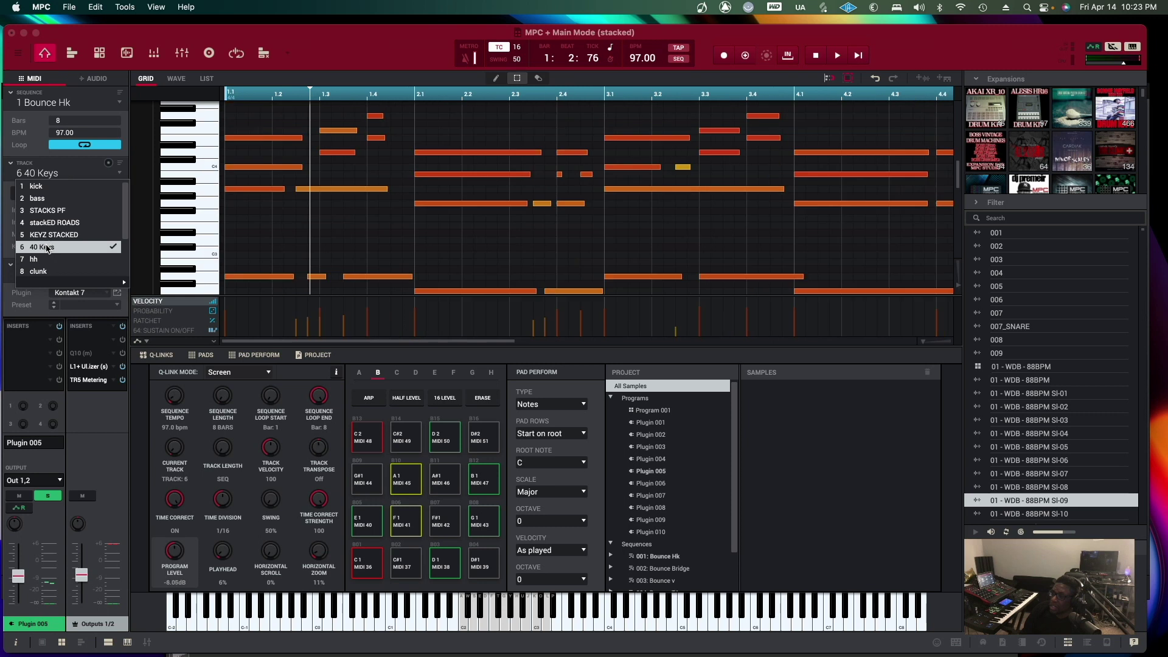
key(space)
click(117, 293)
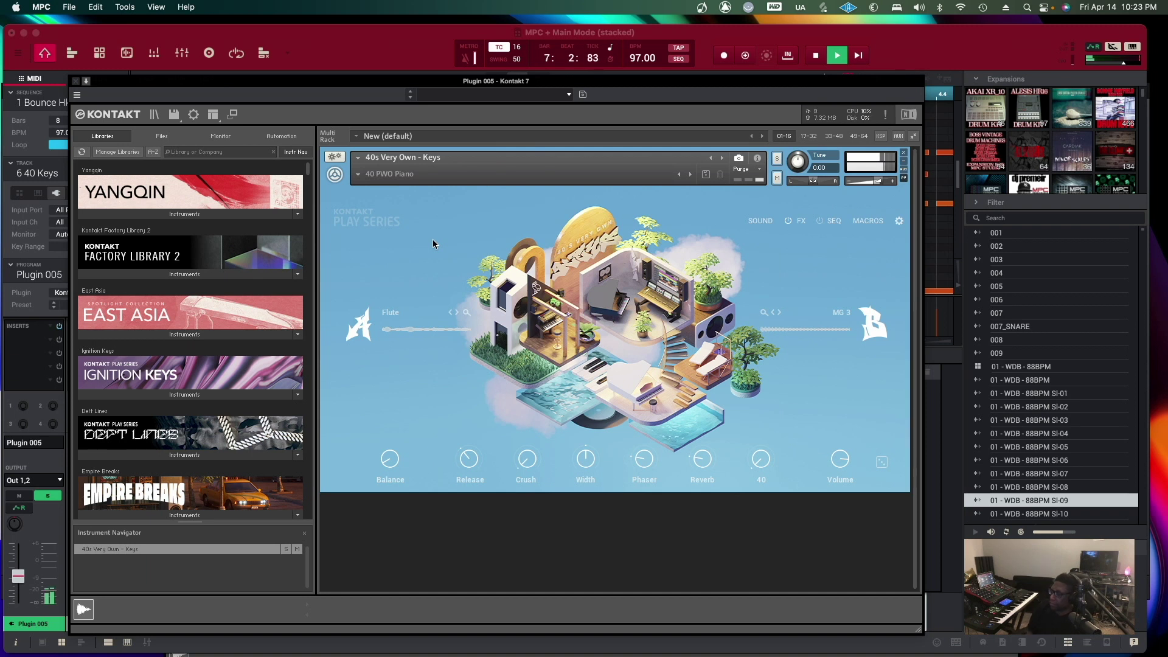
key(space)
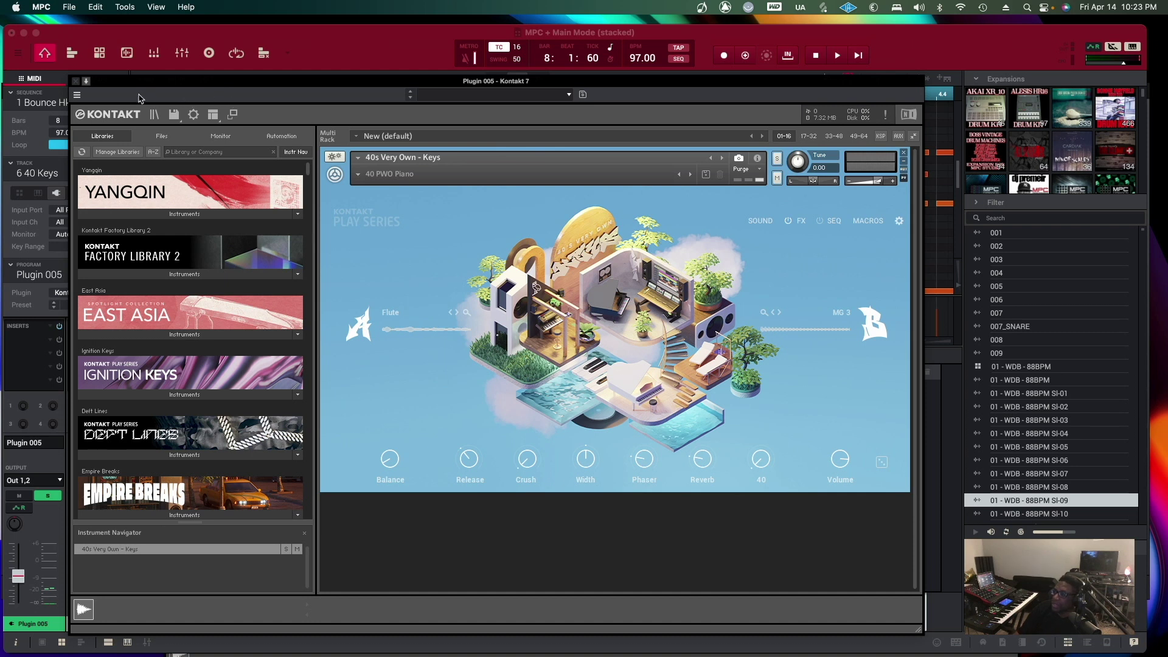
drag(145, 82, 201, 82)
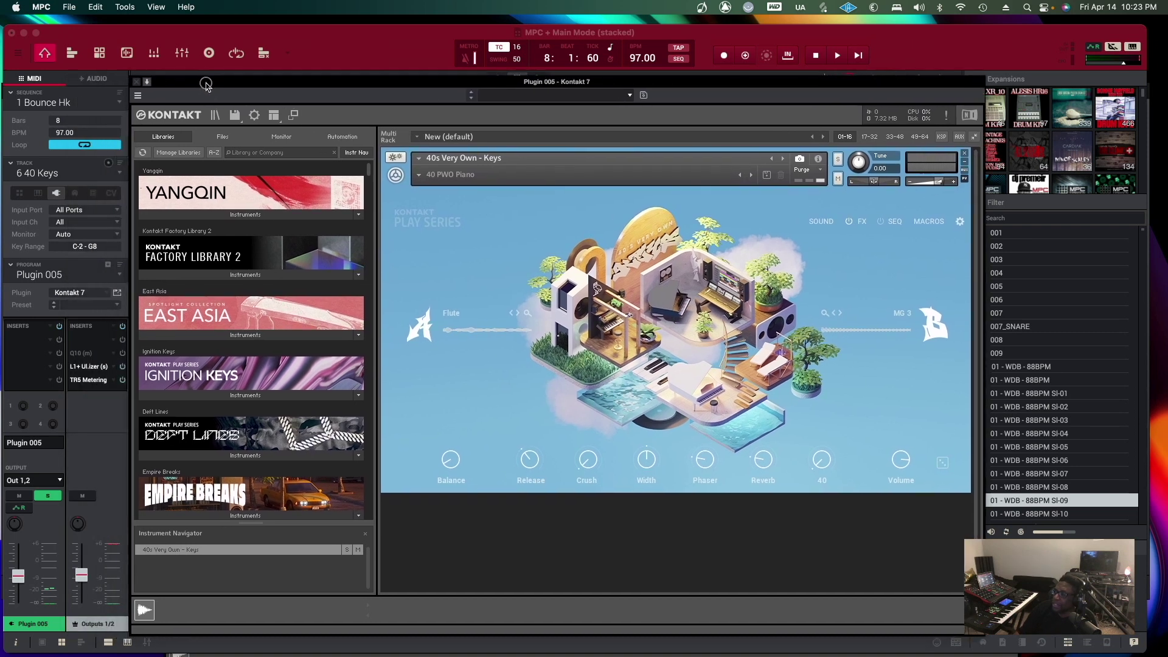
Select the hh track, audition its part with the Kontakt 7 Empire Breaks instrument shown, and close the plugin window
click(72, 176)
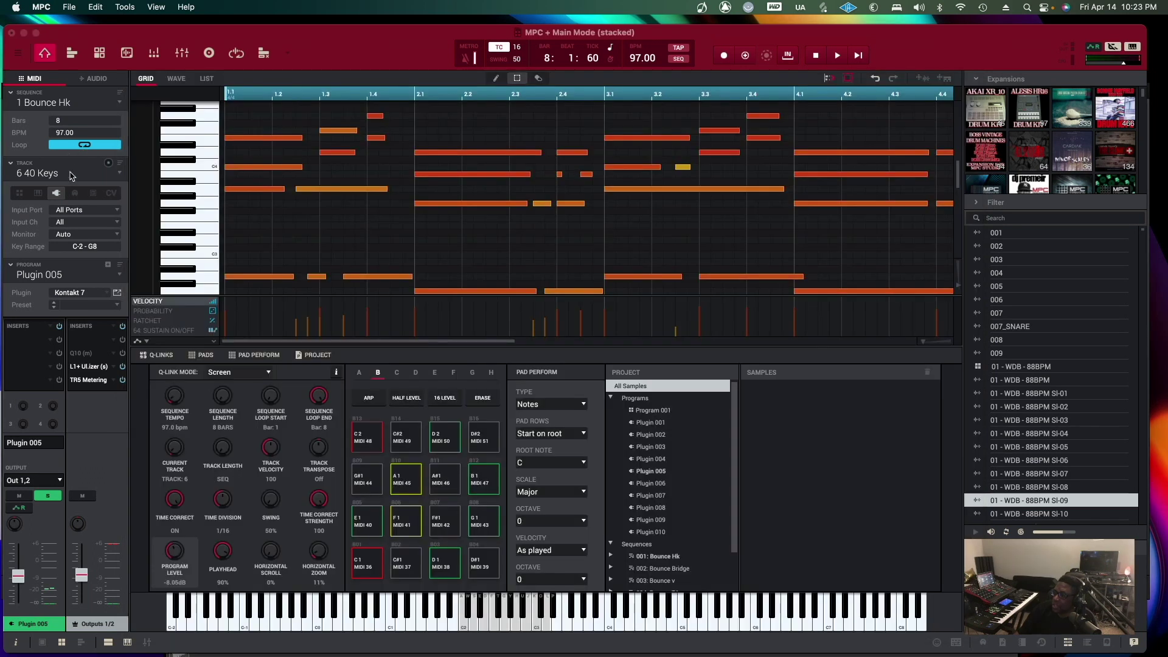
click(120, 173)
click(120, 175)
click(117, 176)
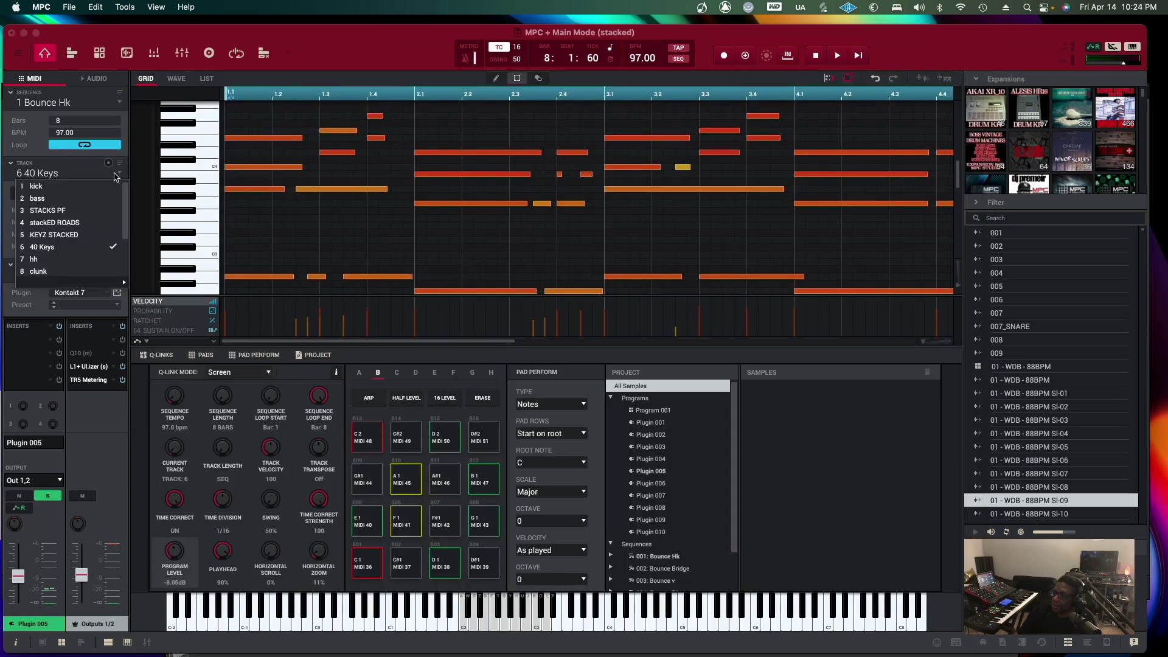
click(47, 261)
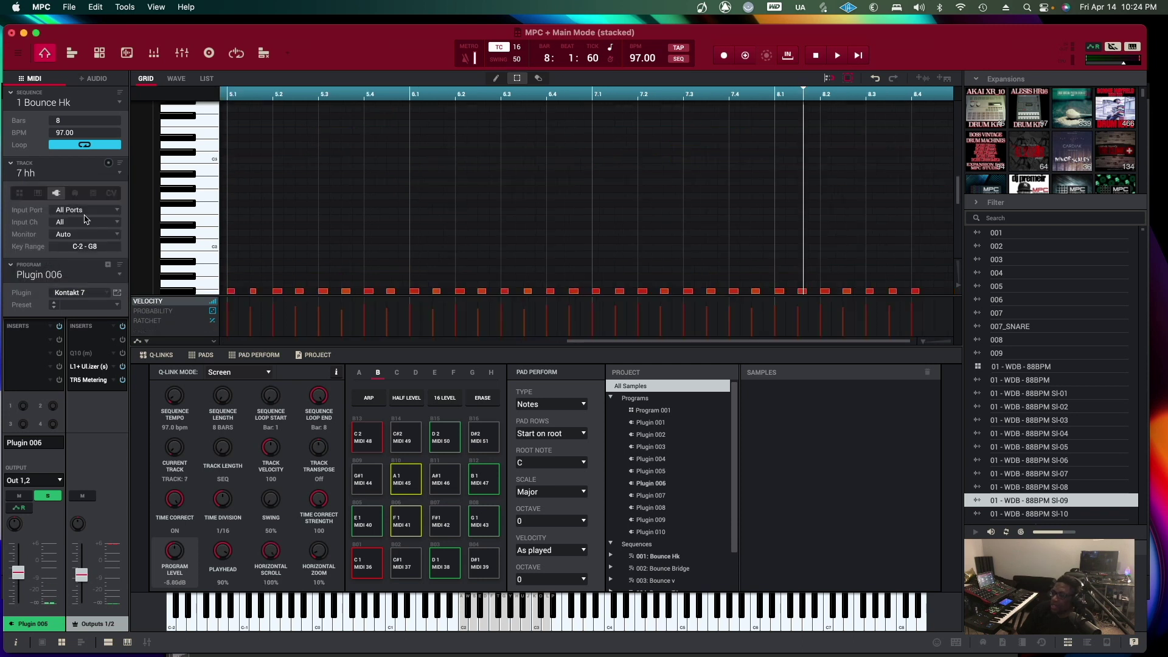
click(55, 175)
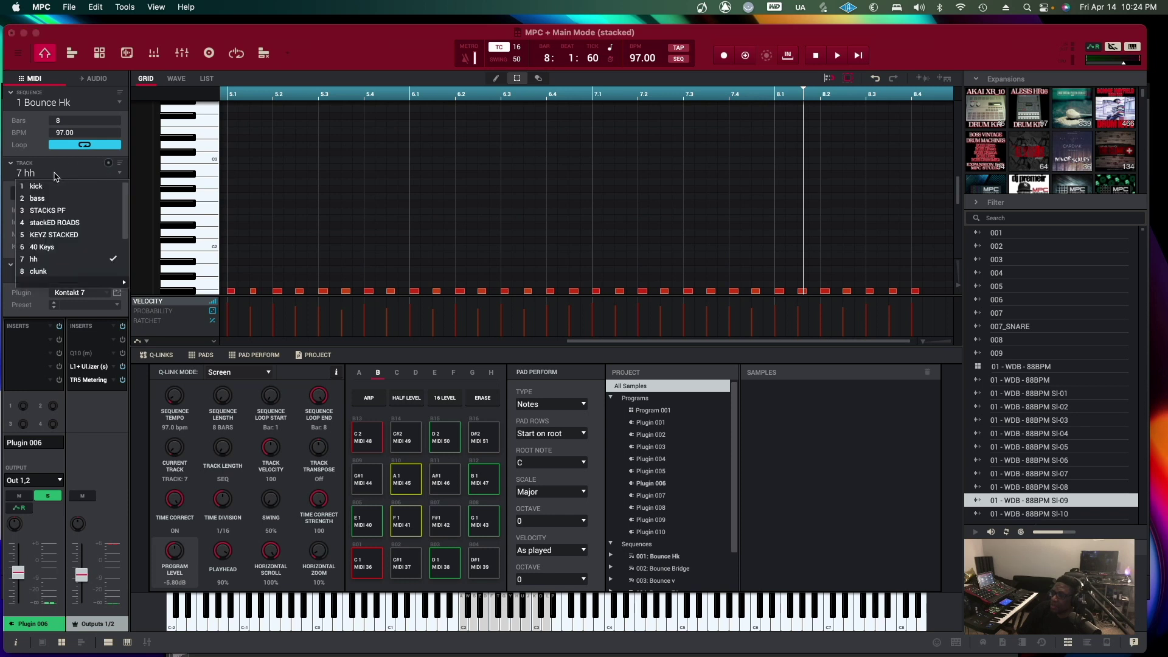
click(57, 175)
key(space)
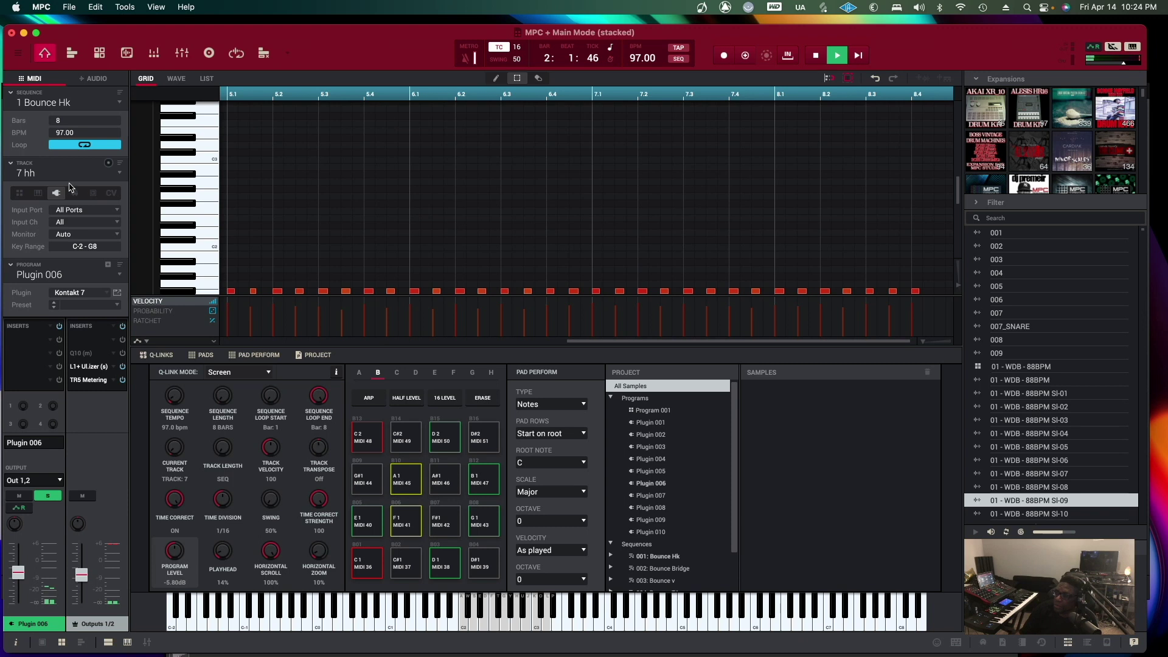
click(118, 293)
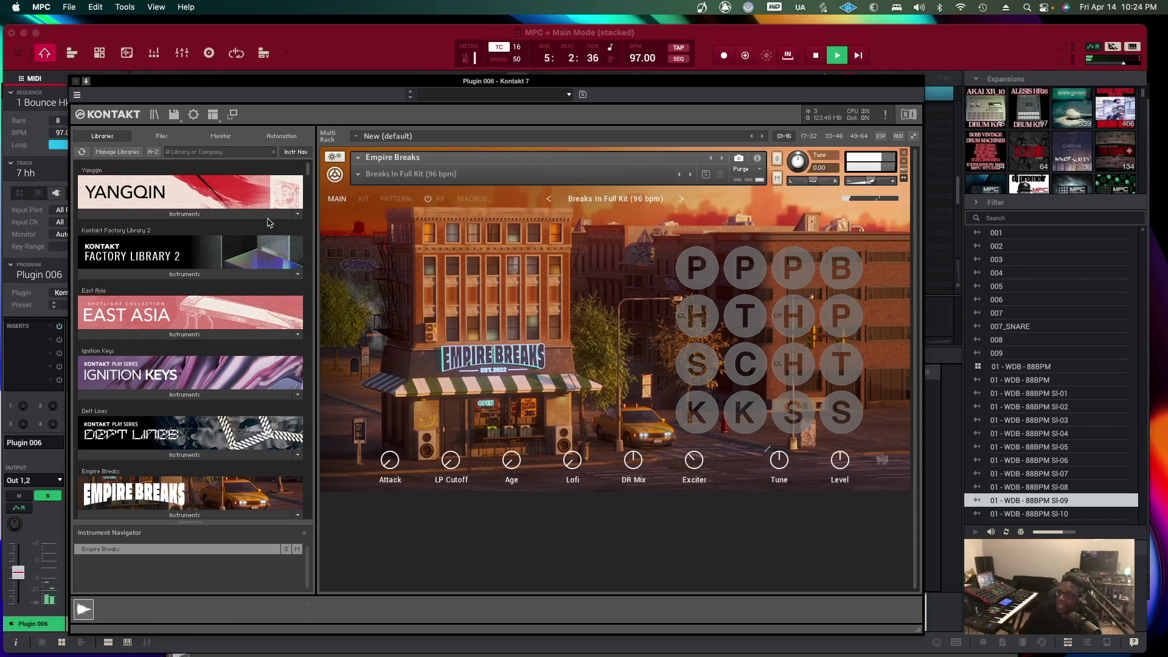
click(75, 81)
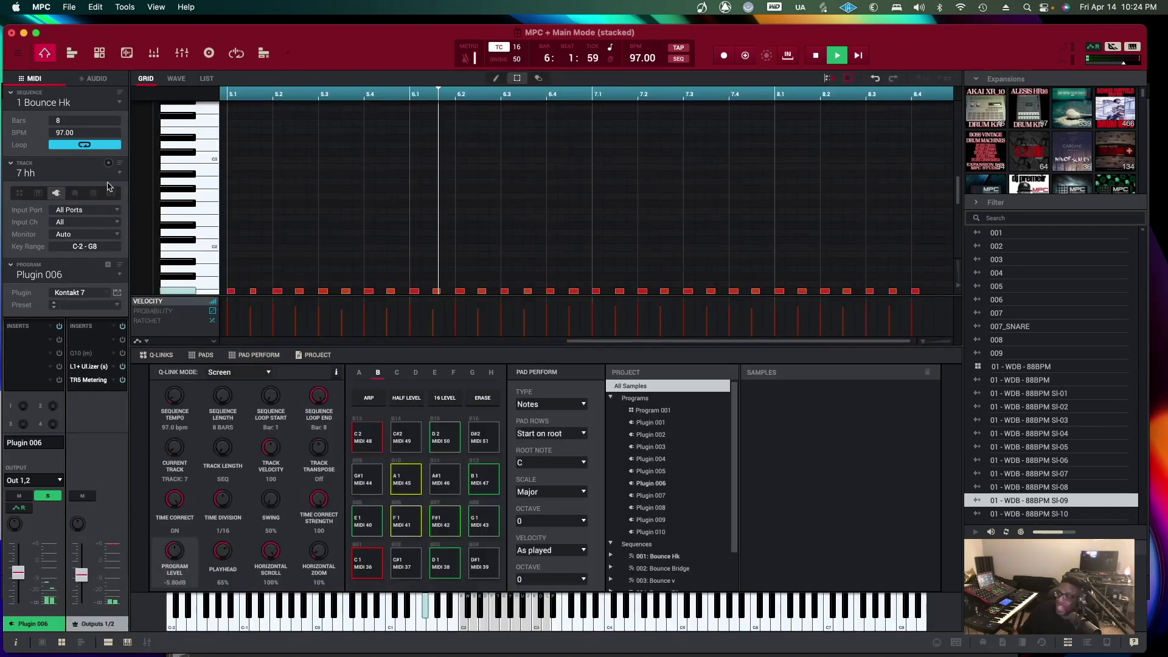
Switch to the clunk track during playback, show its Kontakt 7 Empire Breaks instrument, and return to the note grid
click(112, 173)
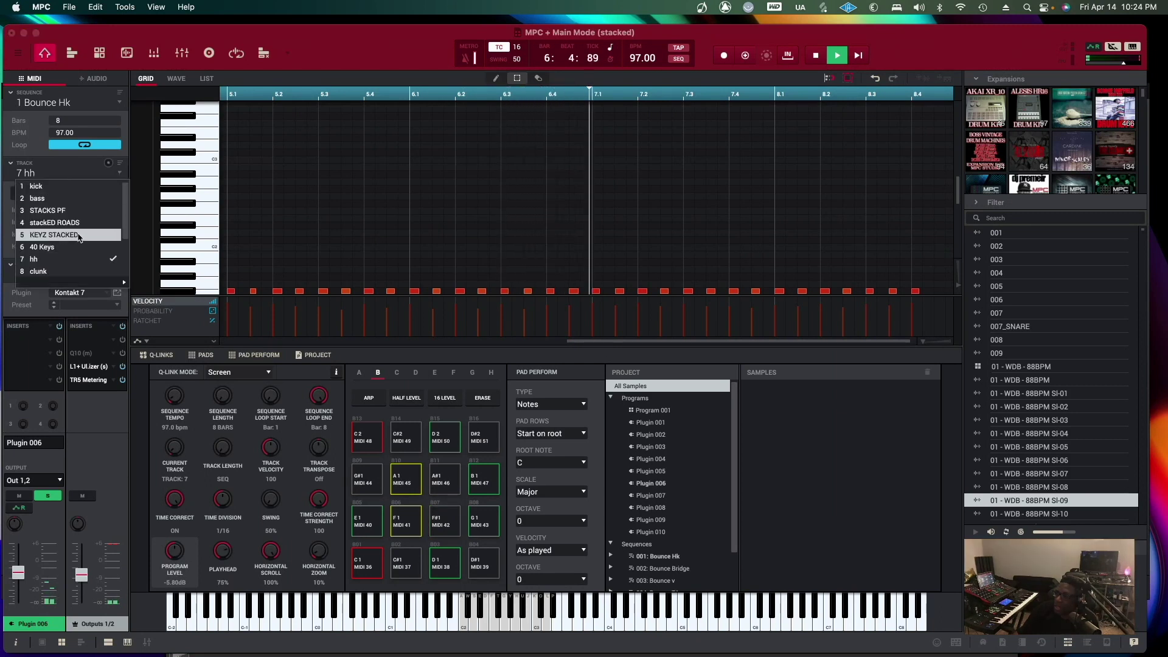
click(67, 271)
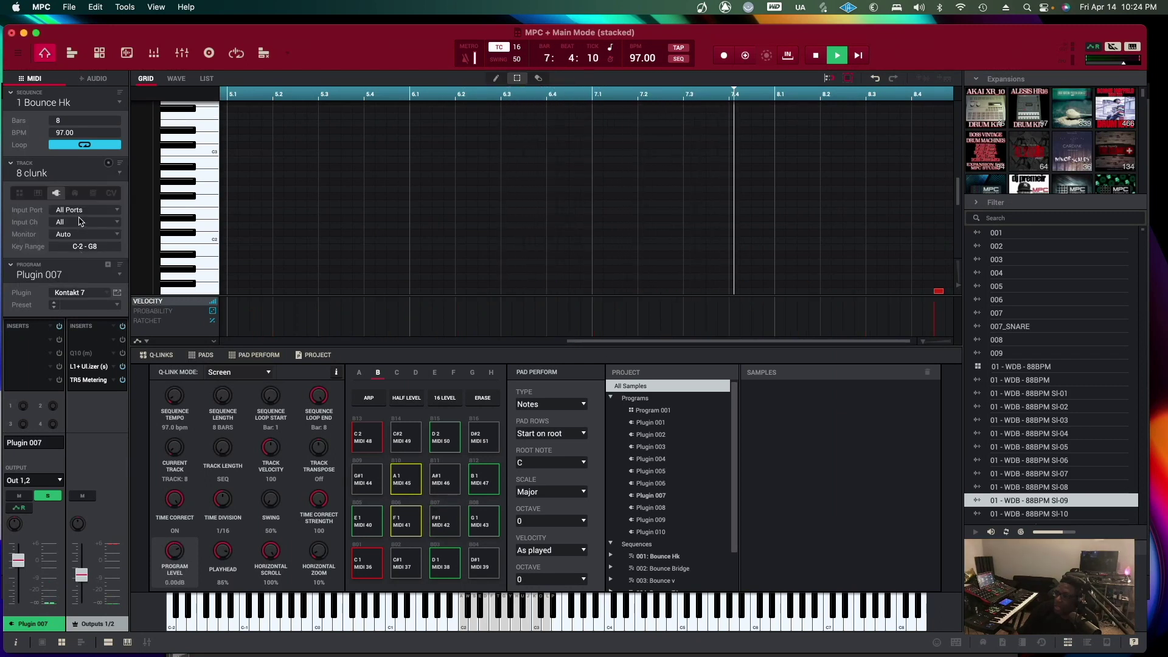
click(118, 294)
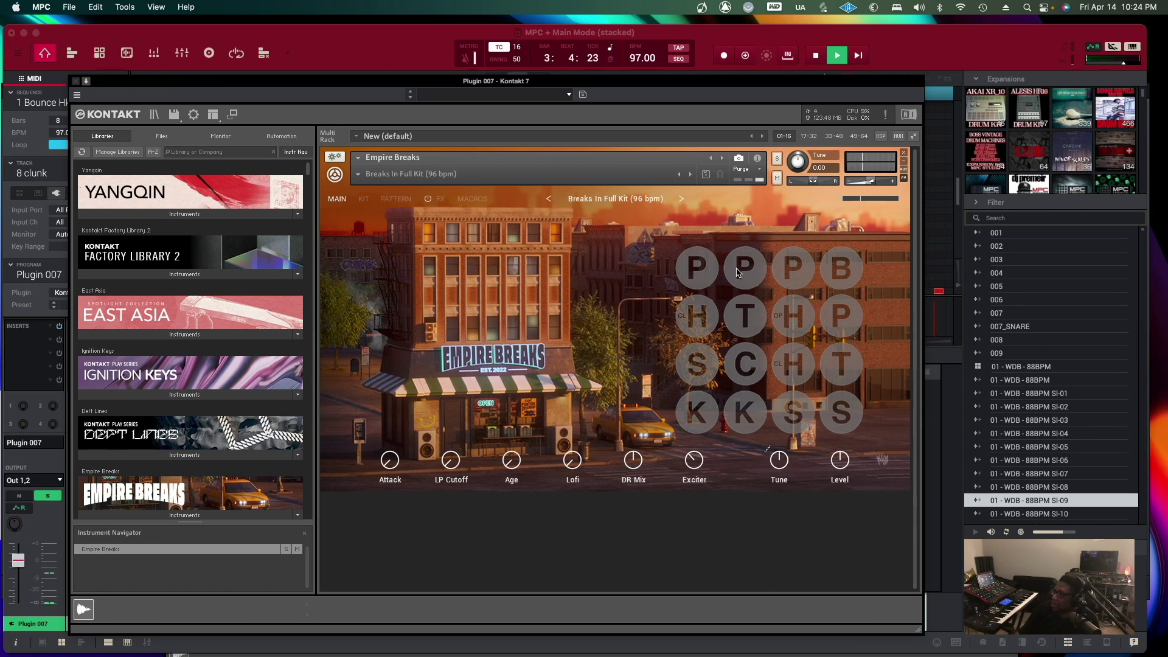
click(36, 176)
click(36, 177)
Select the Congos track while the sequence plays to hear and view its notes
click(120, 176)
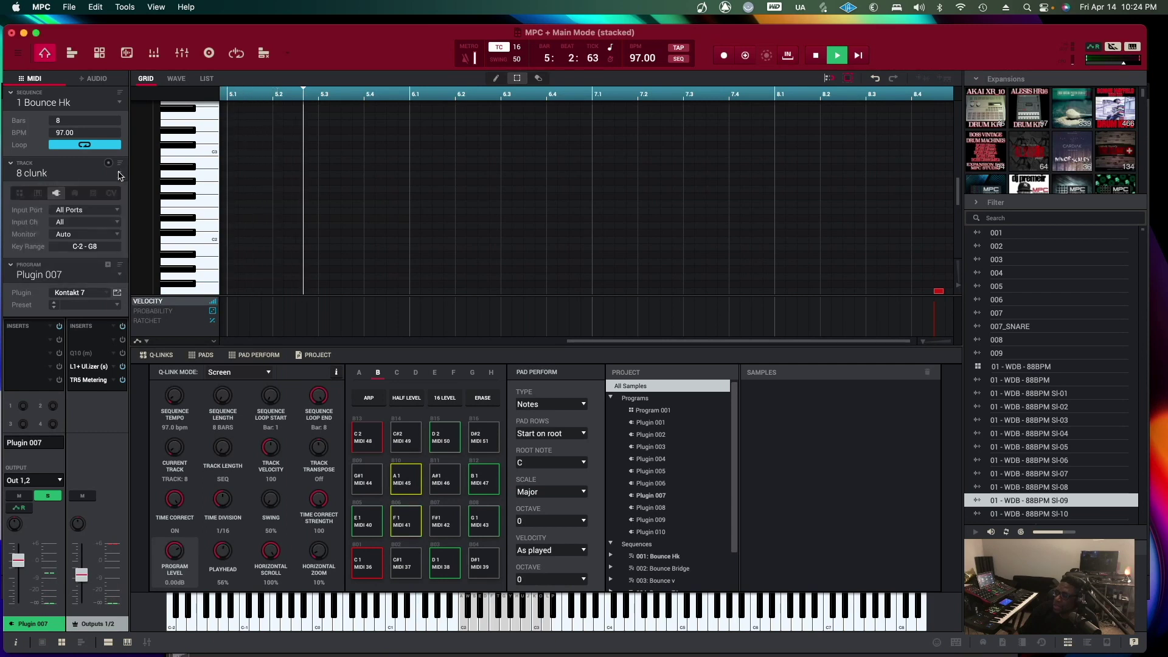
click(120, 174)
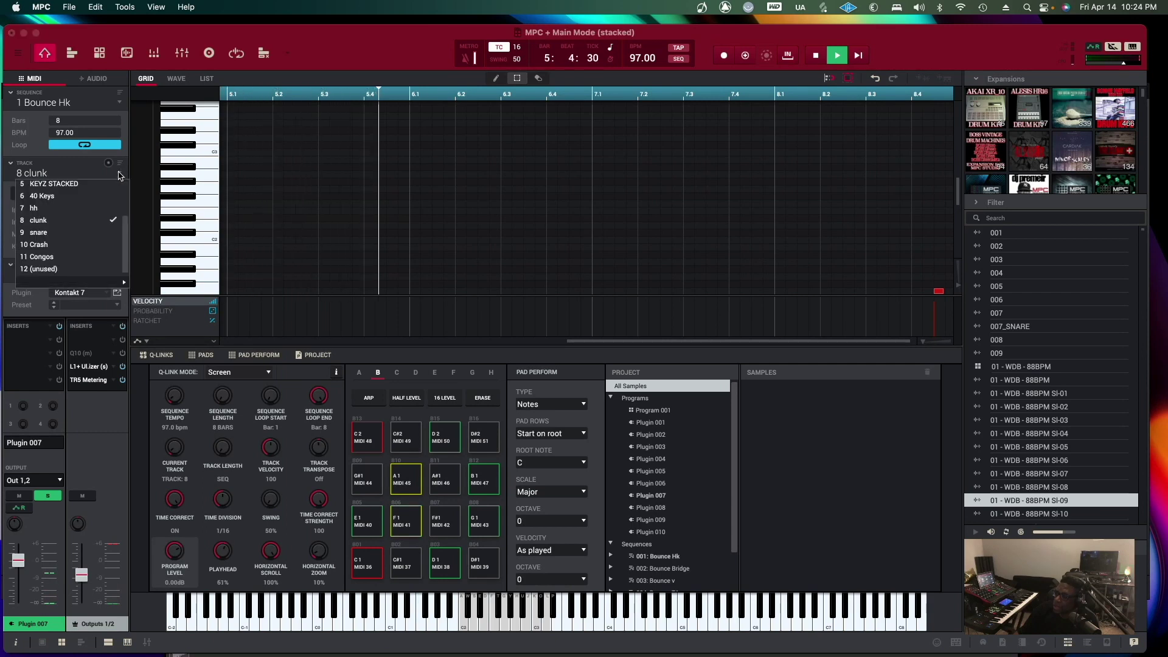
click(43, 257)
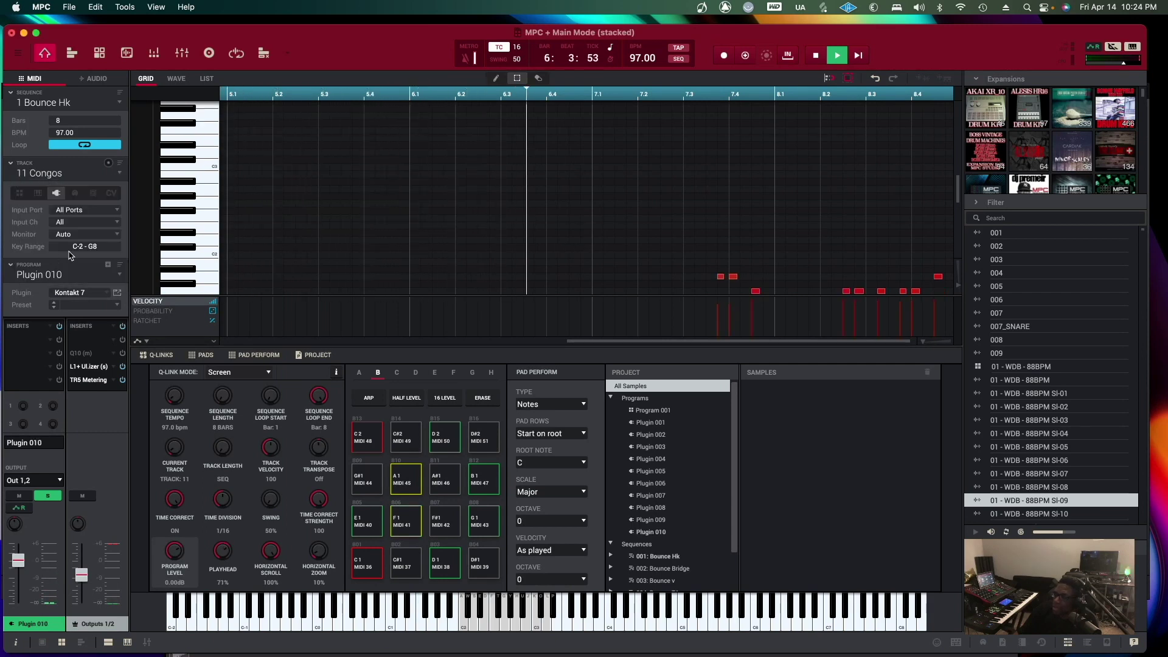
Switch to the Crash track, audition its long note, and stop playback
click(128, 175)
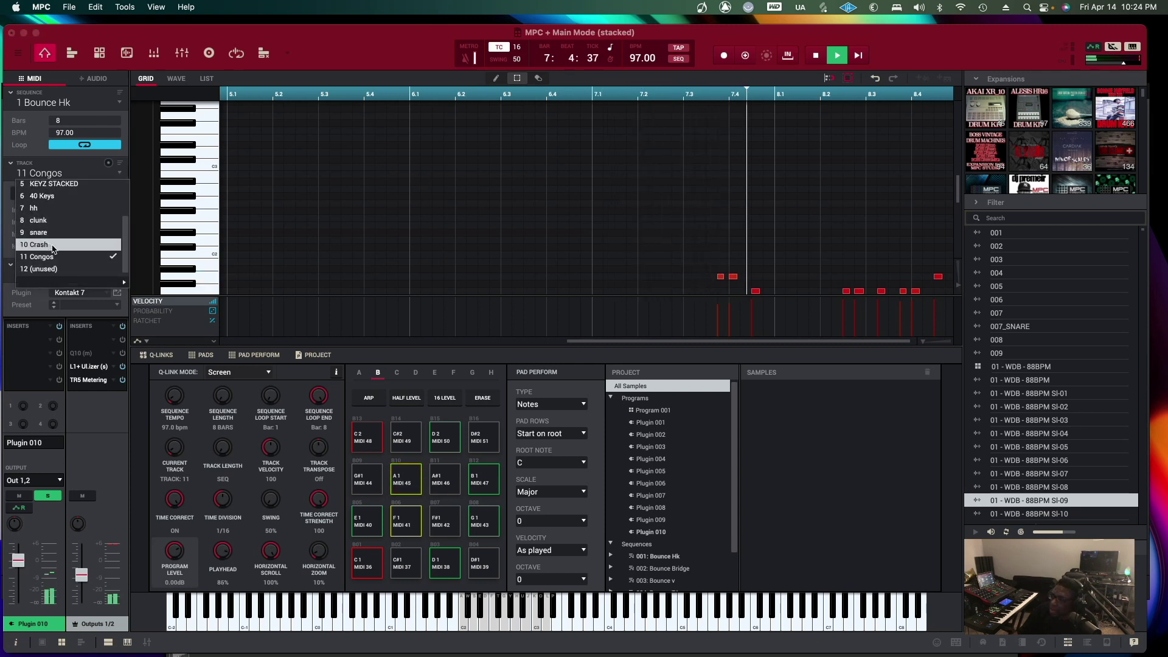
click(53, 246)
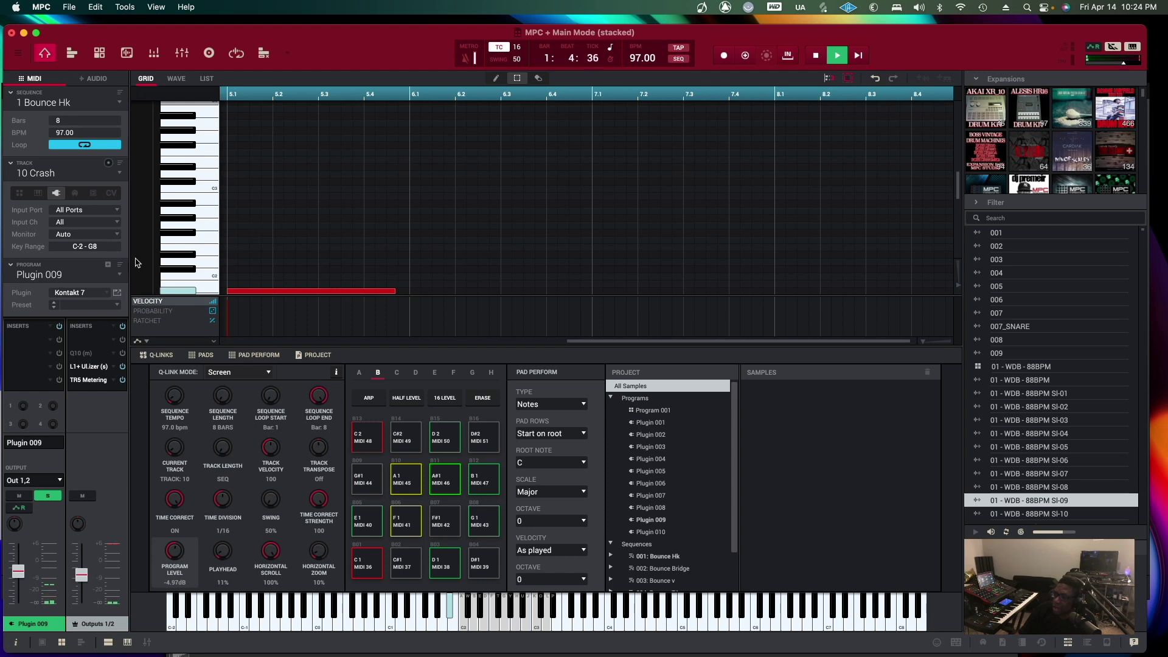
key(space)
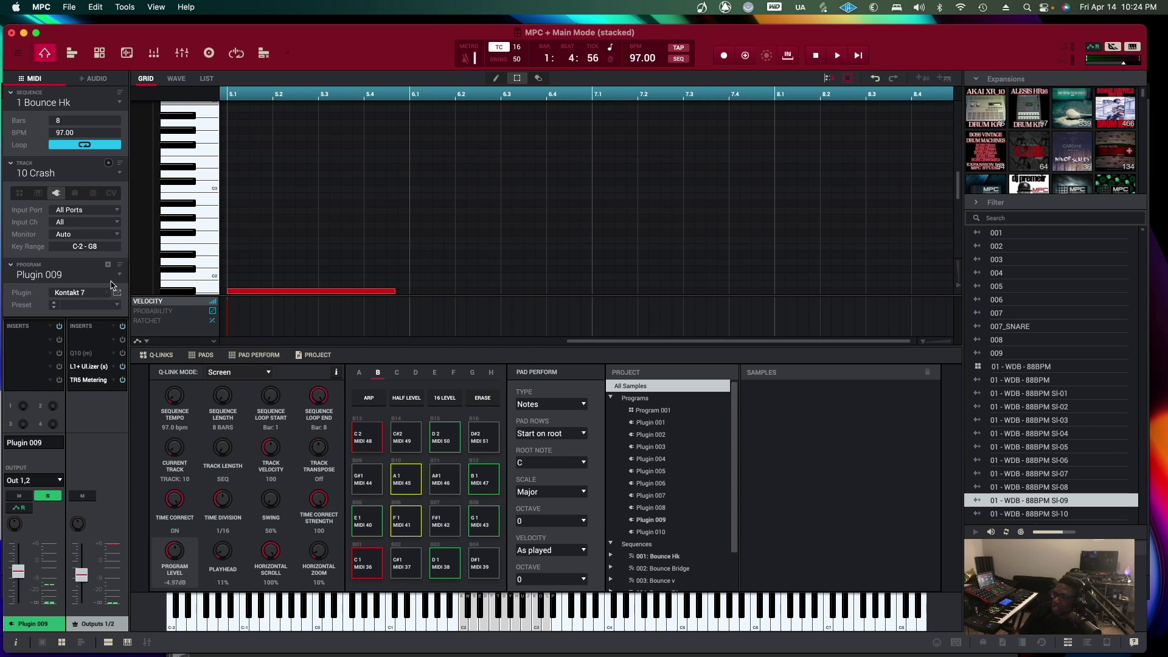
Return to the Congos track, audition its soloed part, and stop playback
click(121, 178)
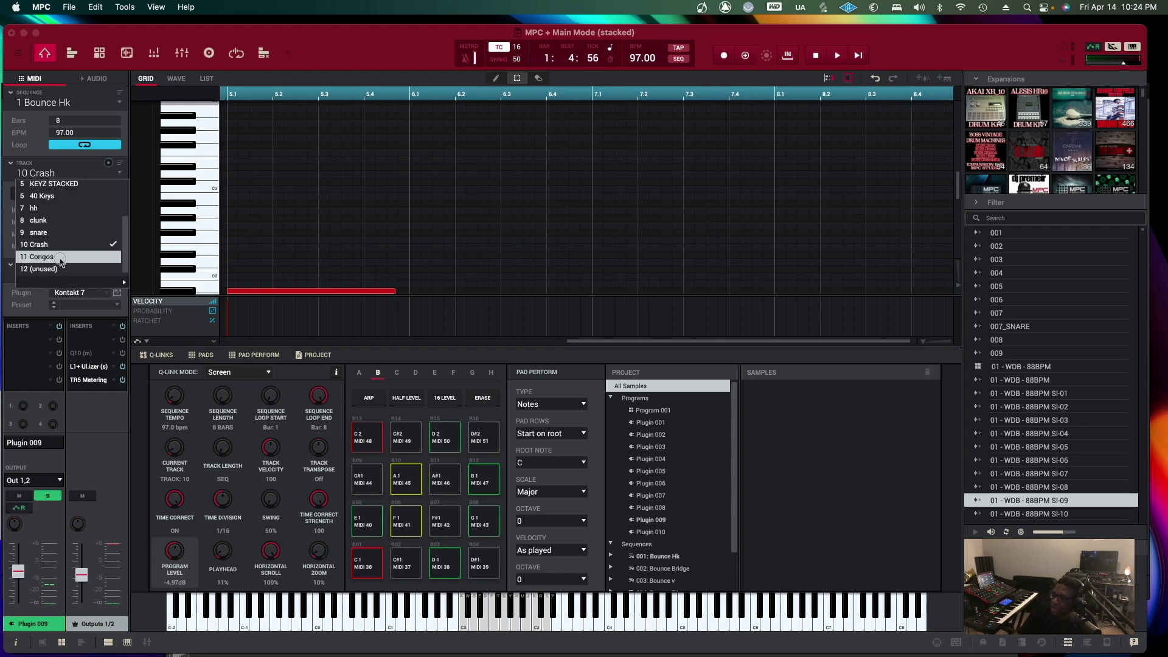
click(112, 239)
key(space)
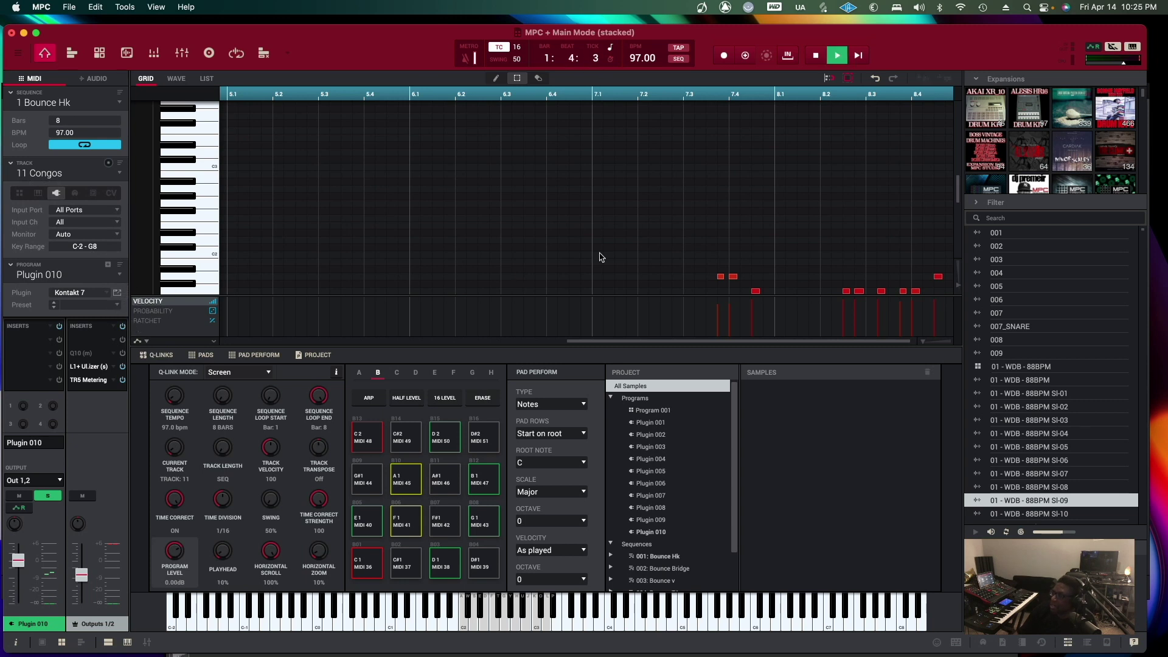
key(space)
key(space)
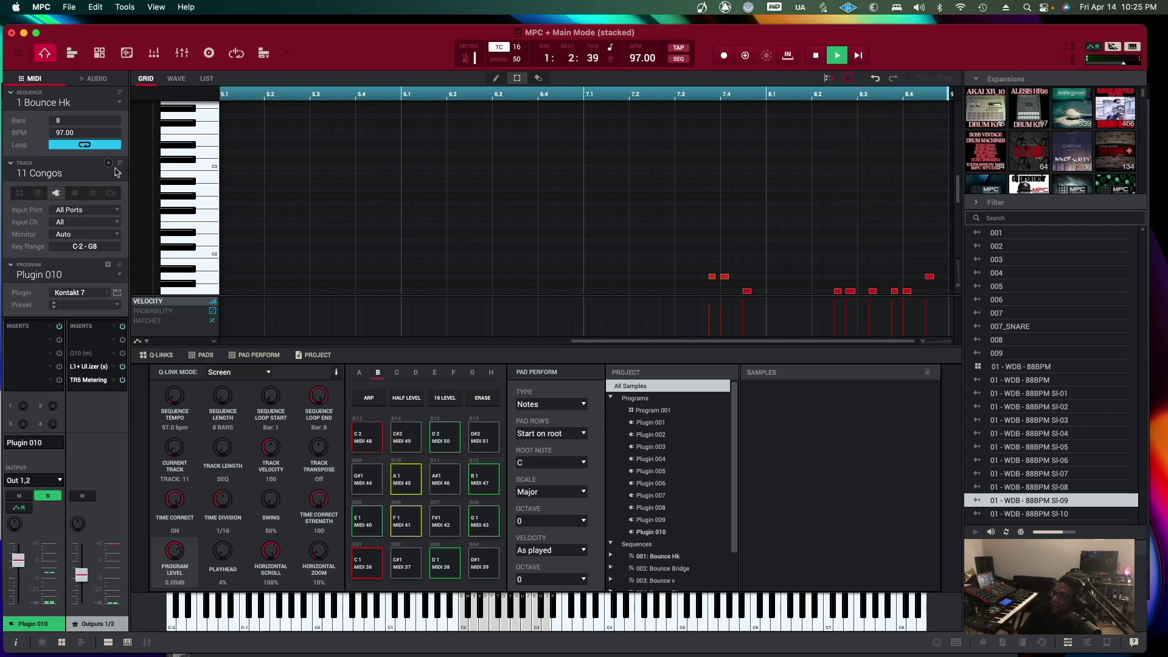
key(space)
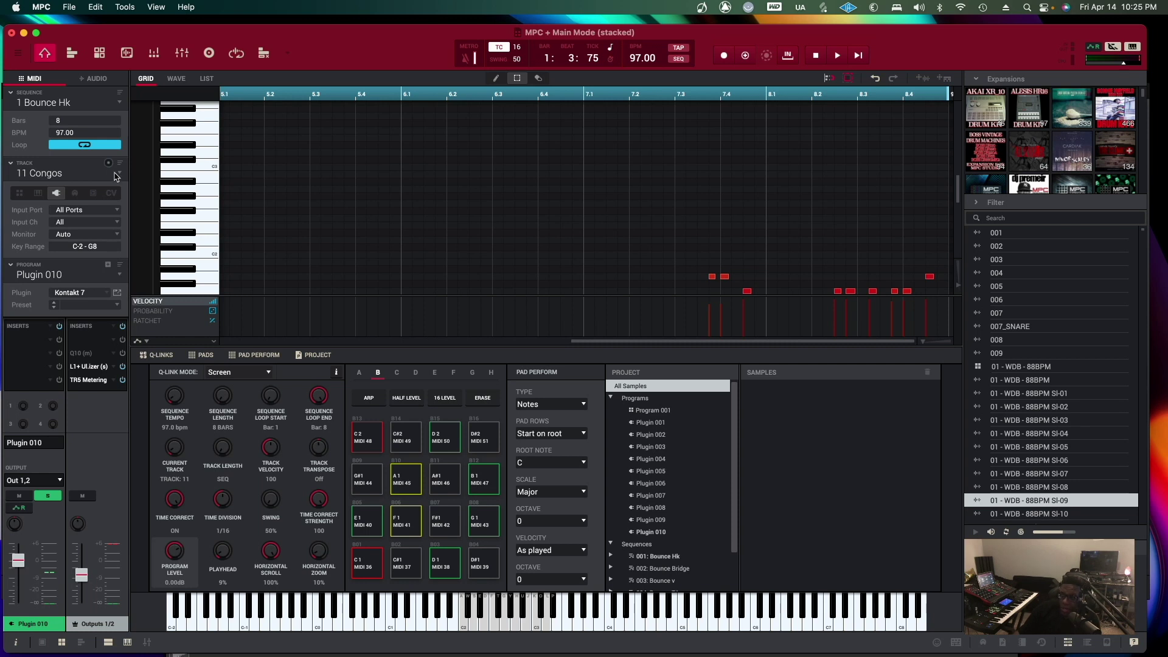
Keep the Congos track selected, turn off its solo, and play the Bounce Hk sequence with all tracks
click(117, 175)
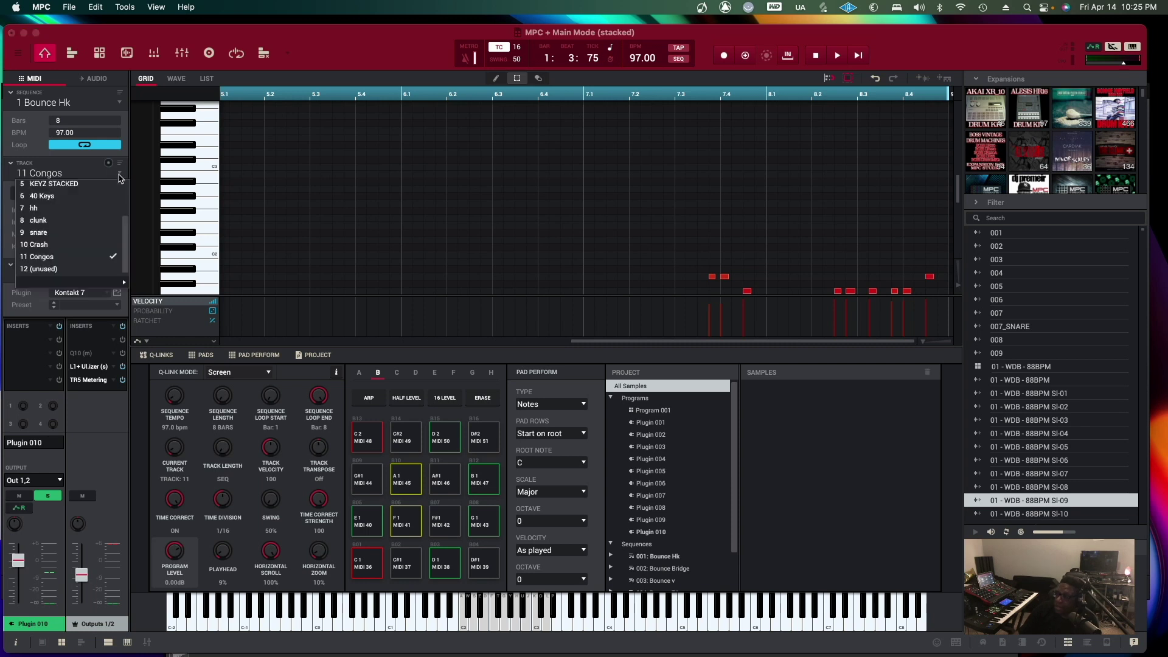
click(64, 258)
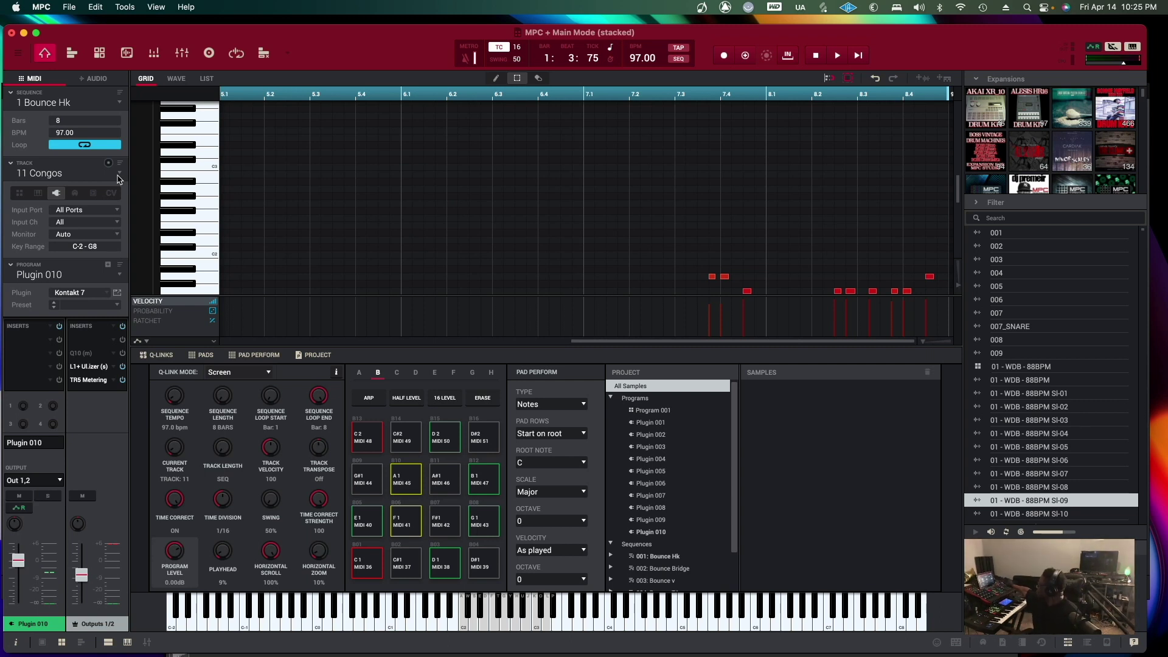
key(space)
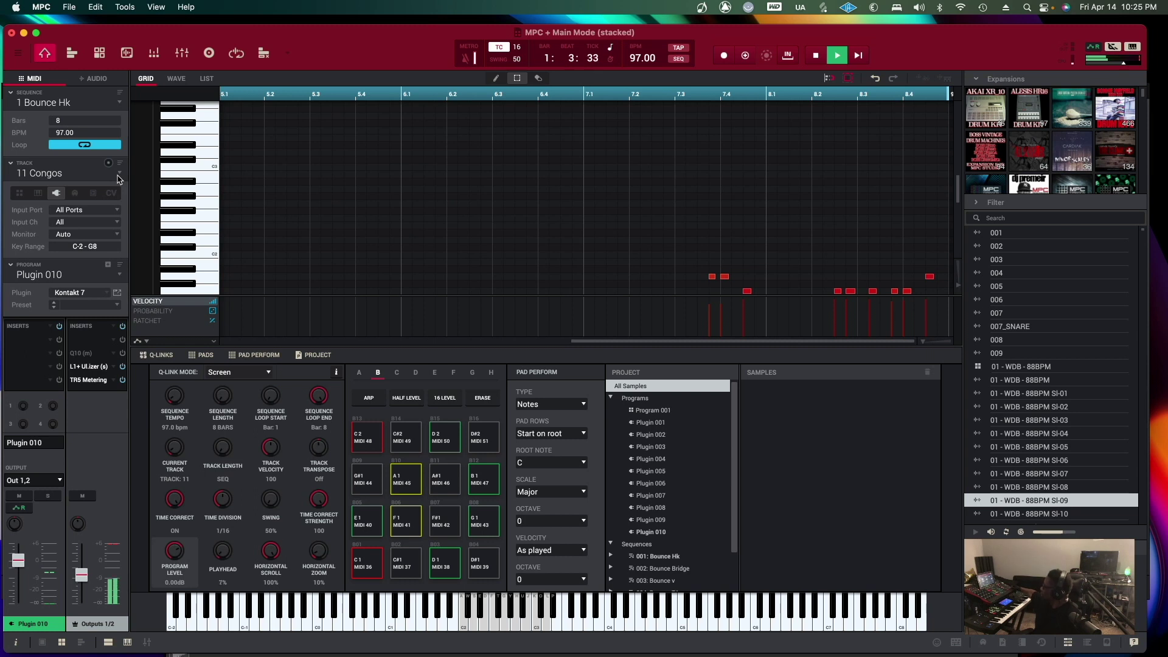
Stop the Bounce Hk sequence and play the 68-bar sequence 7 From Song 1
key(space)
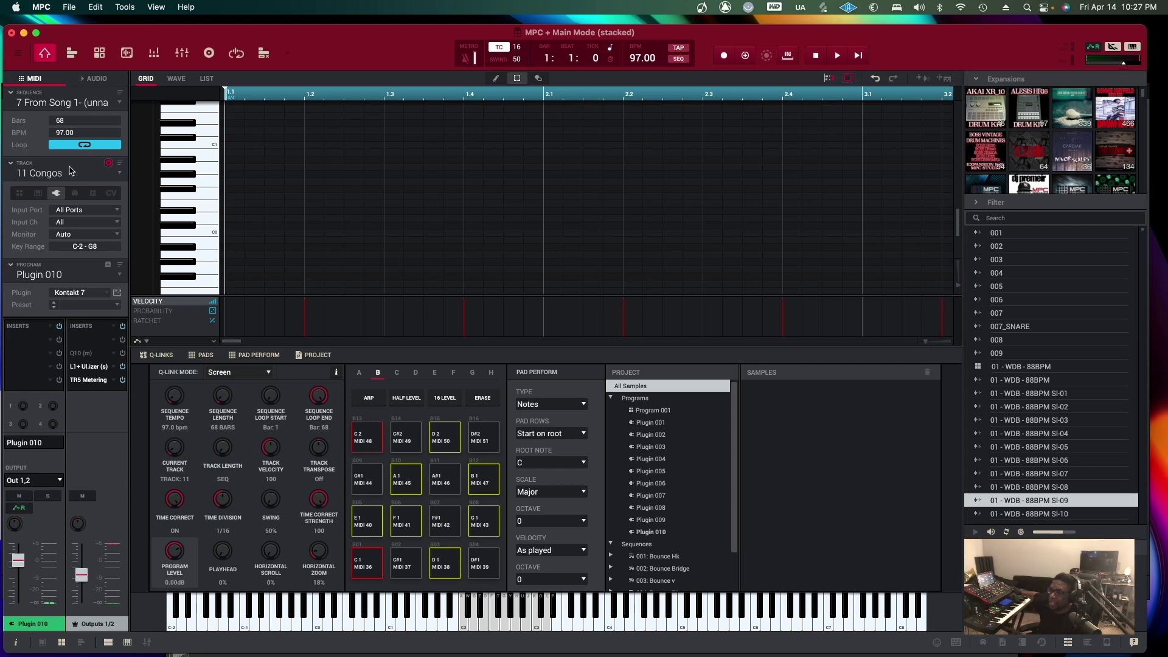
key(space)
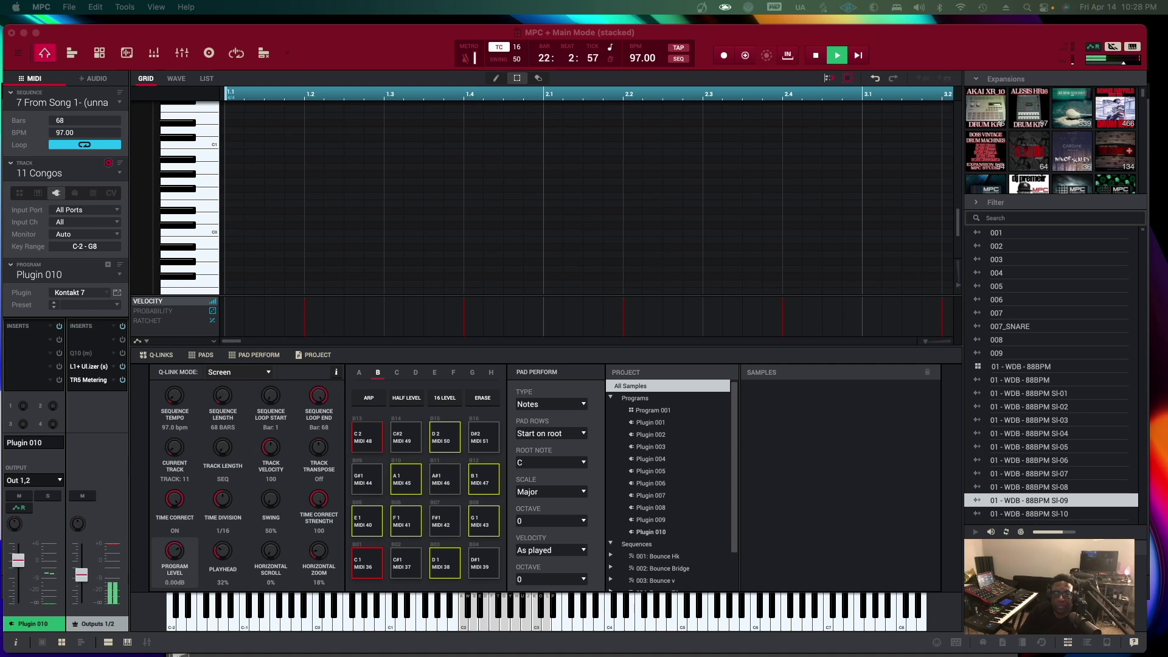
Switch to Finder, open the BOUNCE 97 folder in BMM STUDIOZ to view its track WAV files, and stop the playback
key(super+Tab)
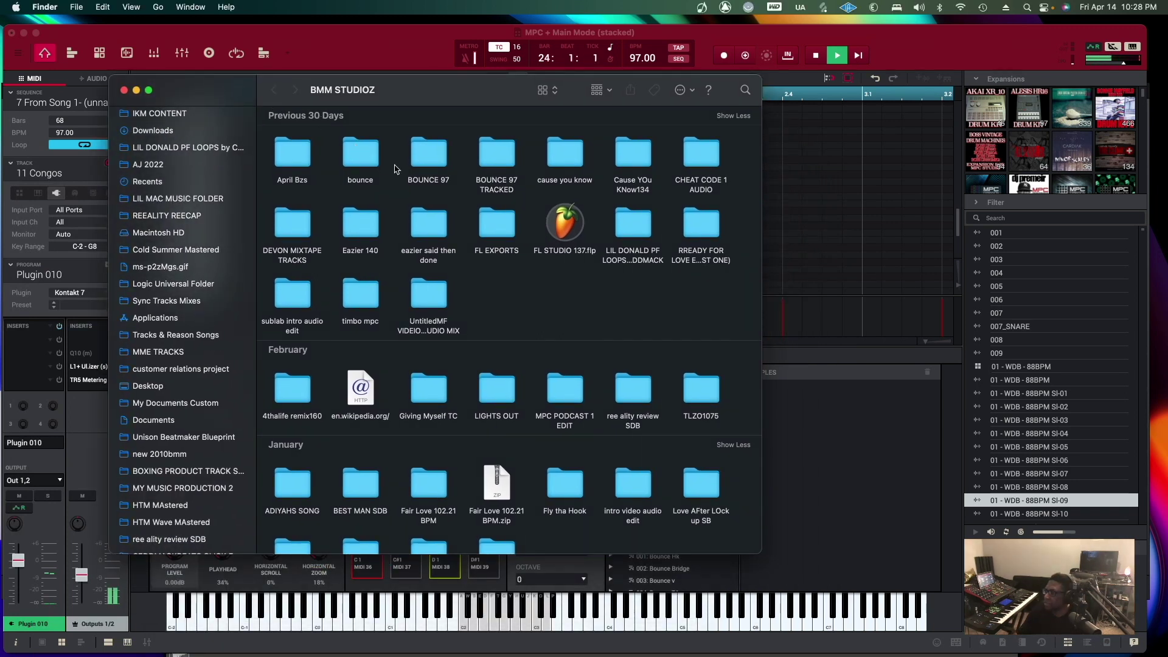
click(429, 164)
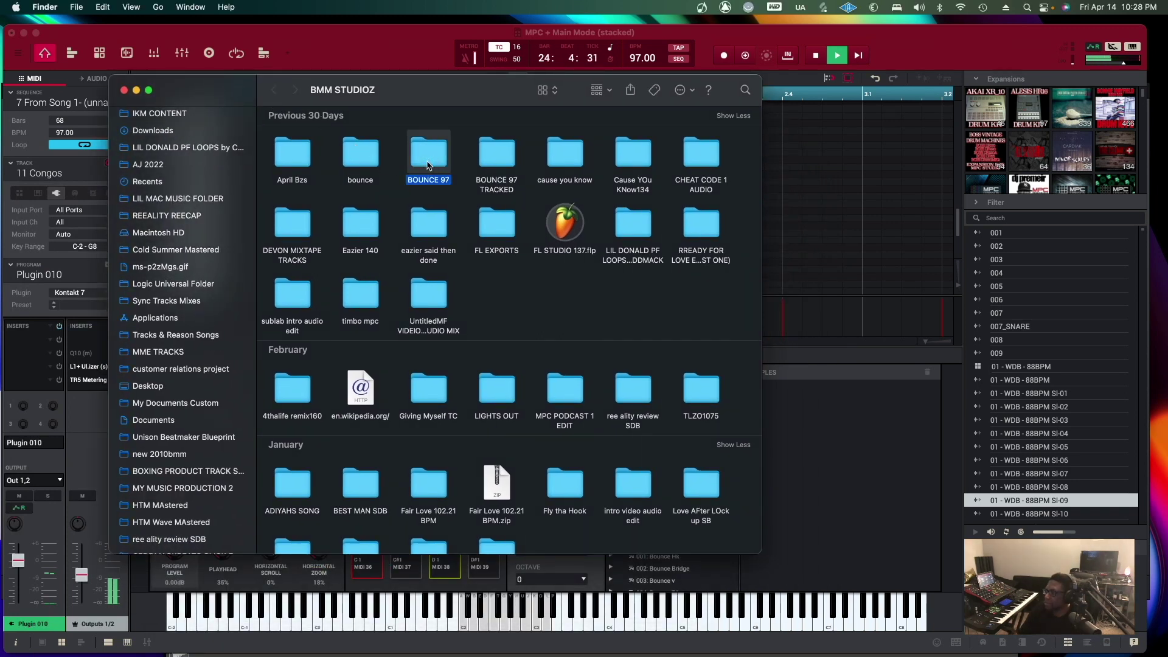
double_click(428, 163)
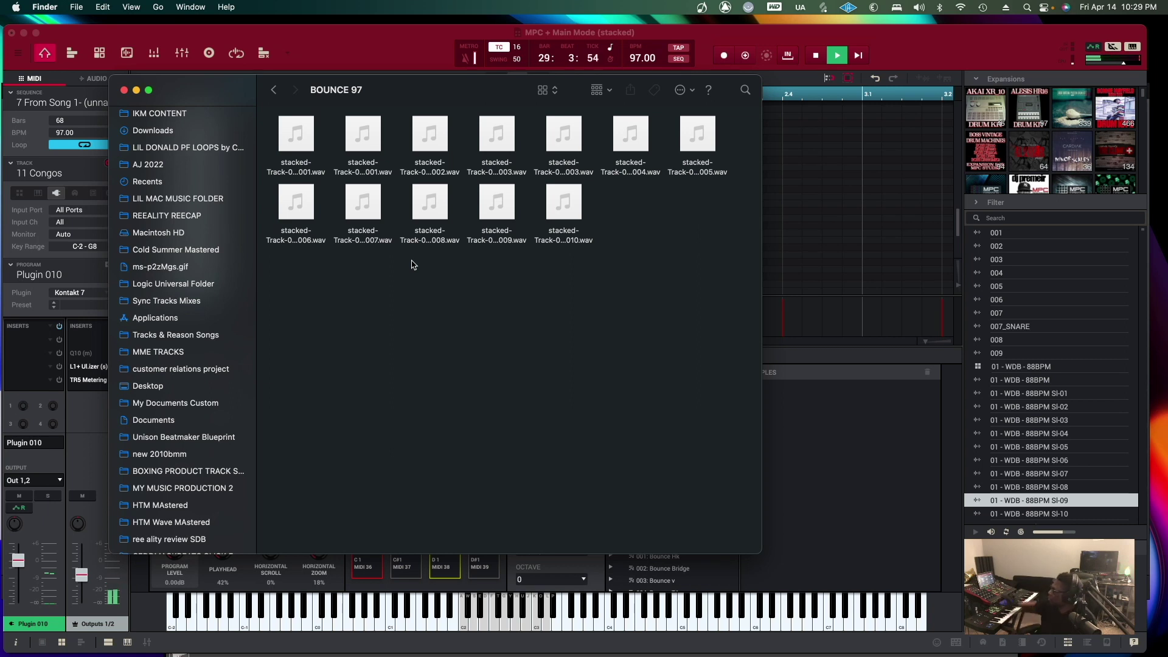
key(space)
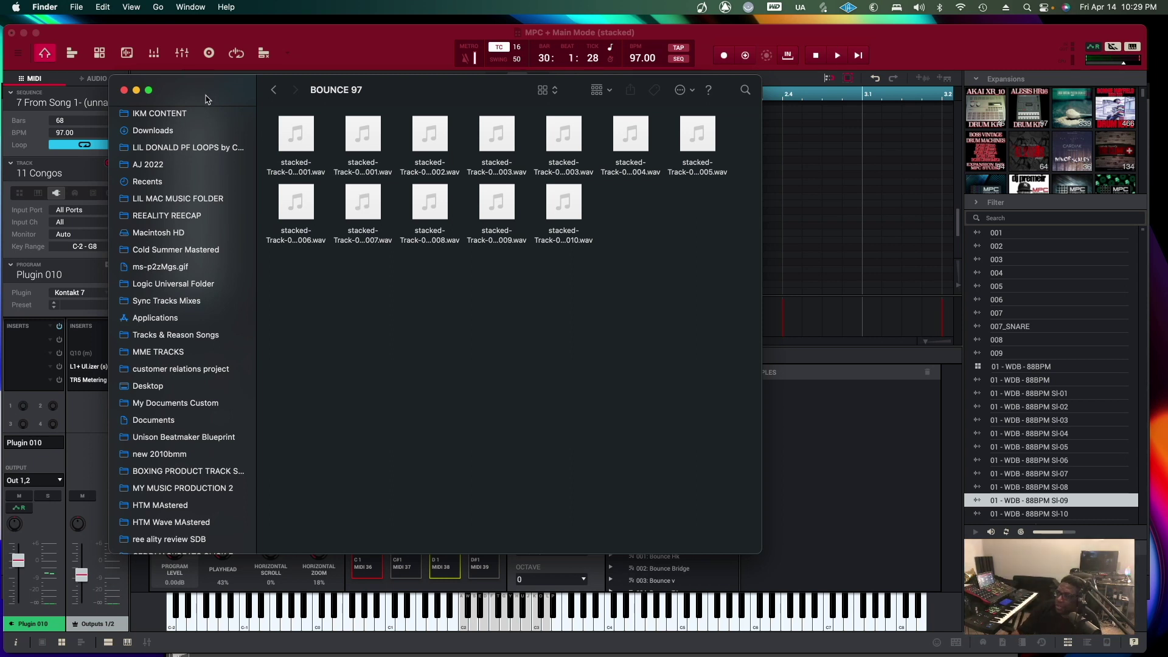
drag(203, 88, 153, 136)
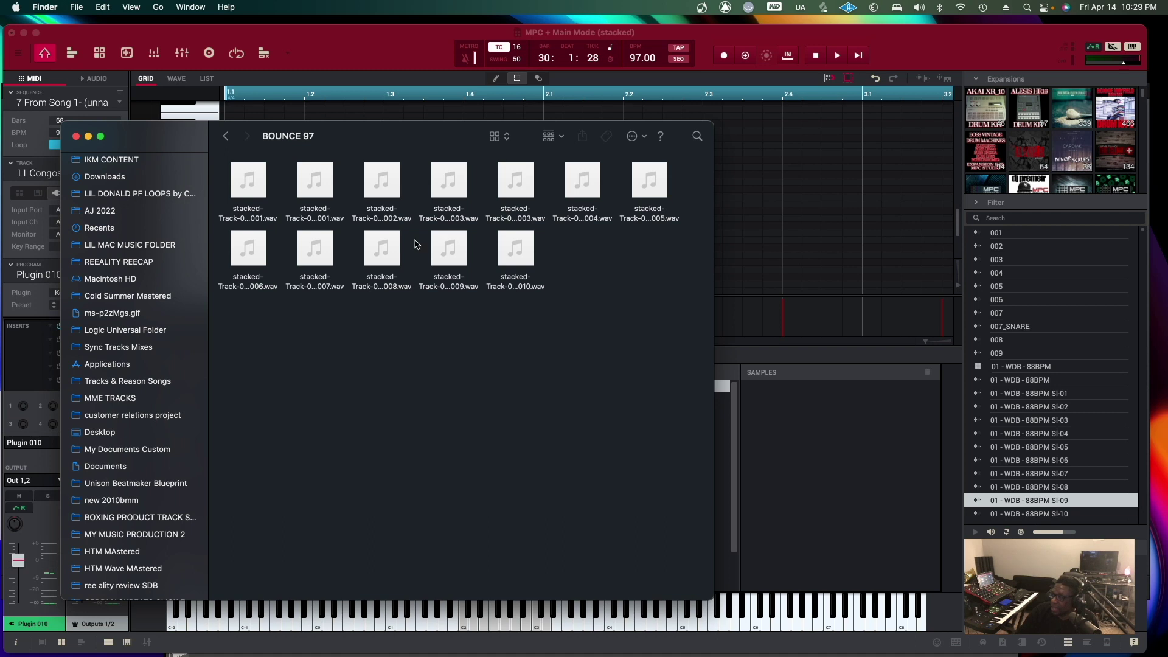
mouse_move(249, 184)
mouse_move(431, 238)
mouse_move(166, 132)
mouse_down()
mouse_move(177, 108)
mouse_move(179, 128)
mouse_up()
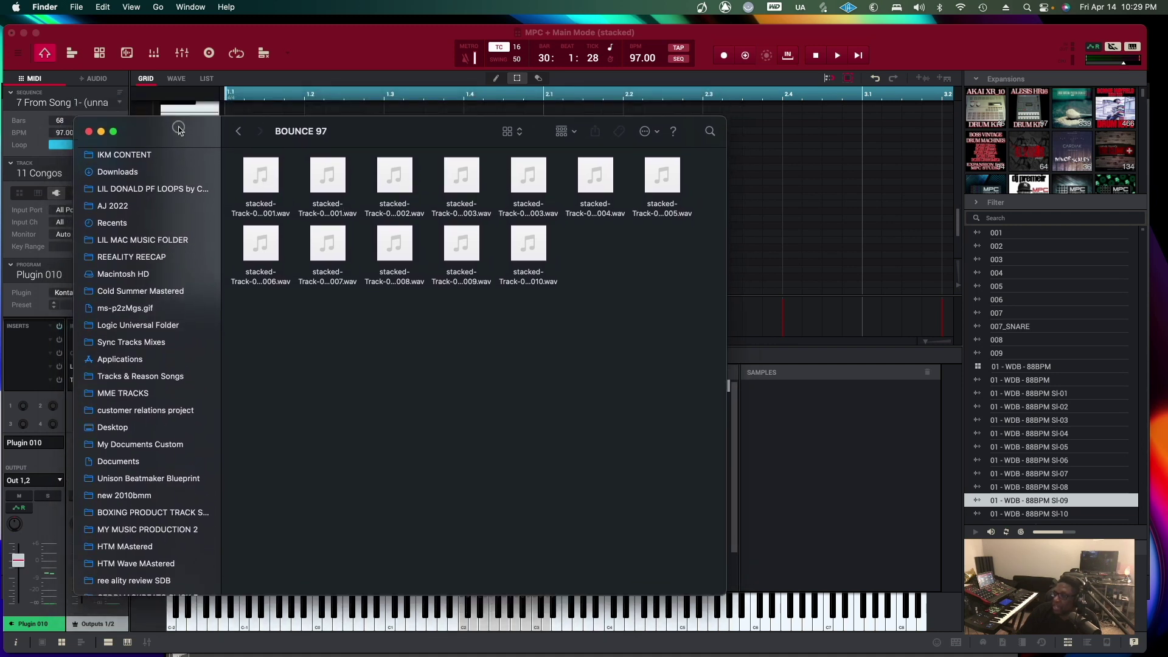
Return to the MPC software, save the stacked project, and hide the application
click(140, 36)
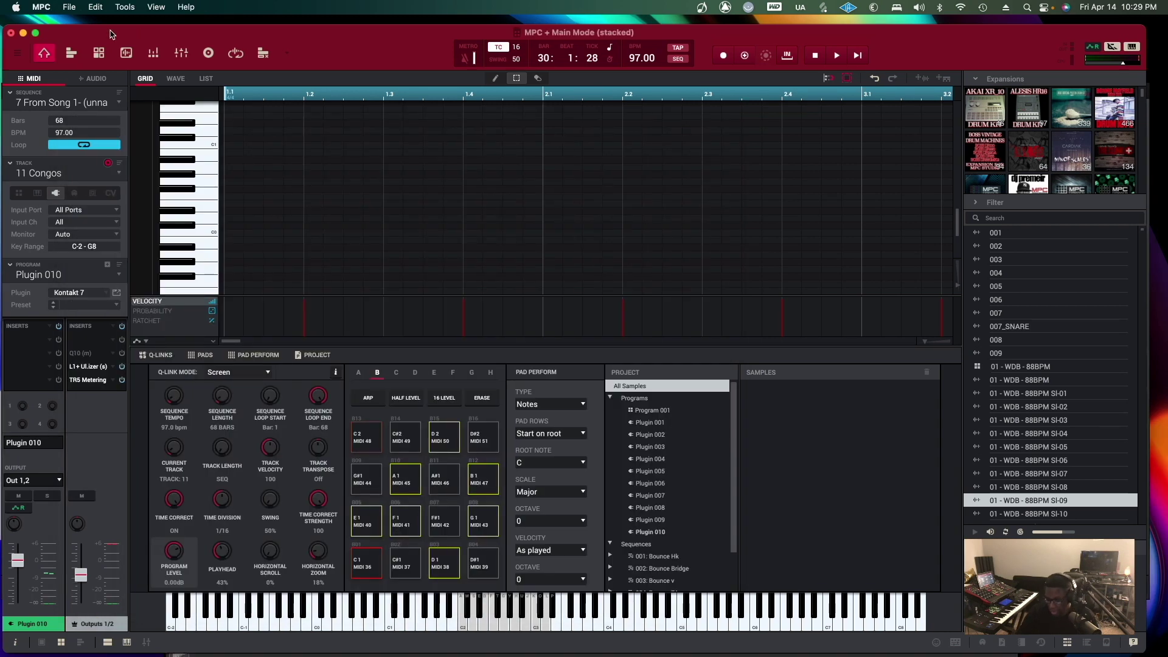
key(super+s)
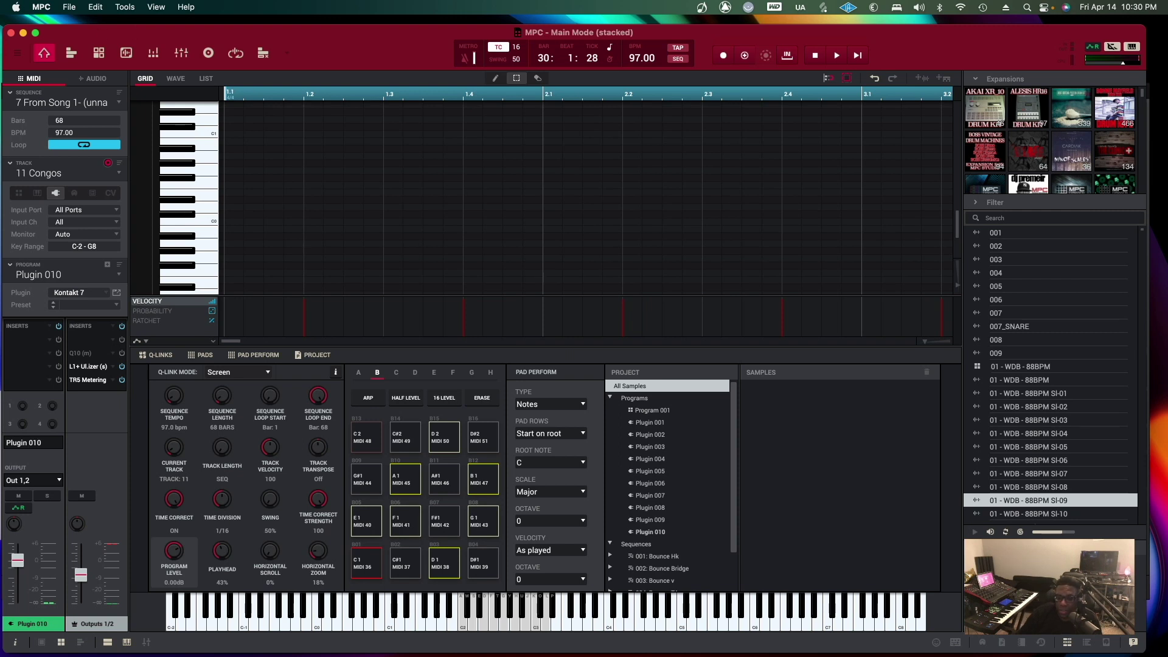
key(super+h)
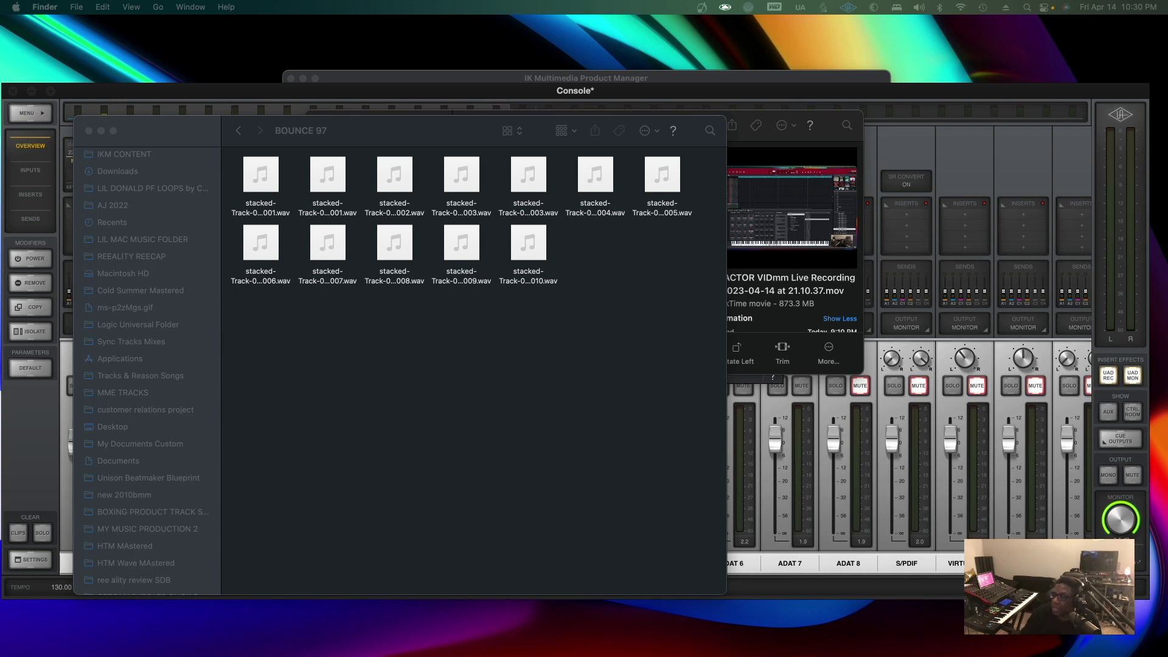
Open LUNA and name the new session BOUNCE 97
mouse_move(768, 651)
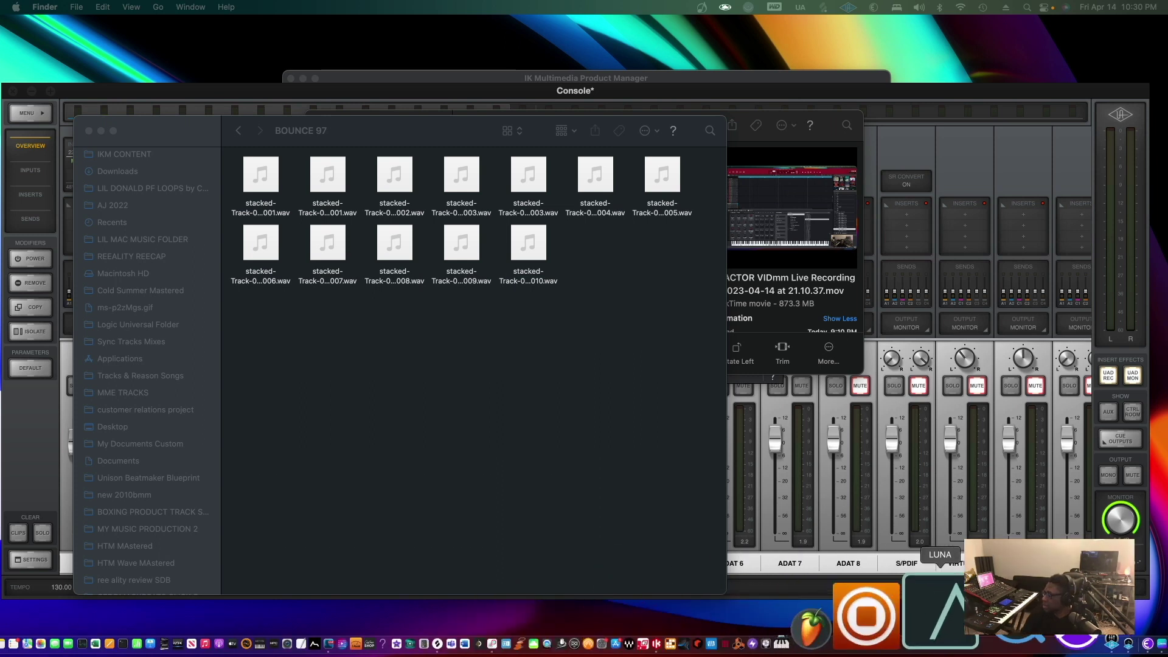
click(949, 627)
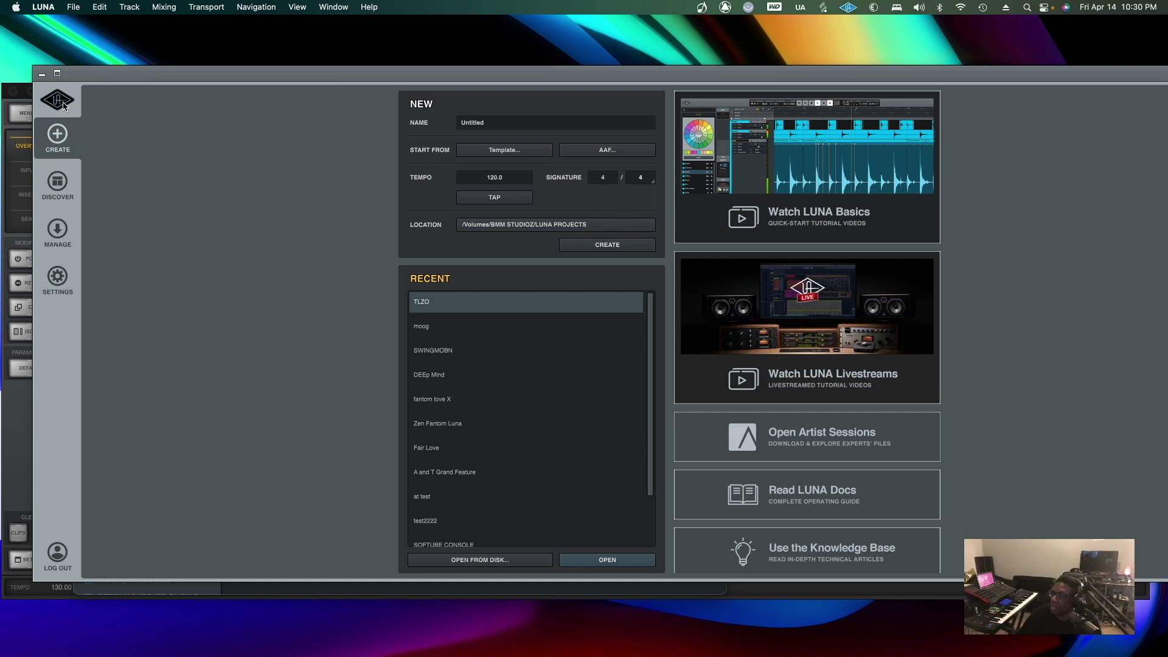
click(491, 125)
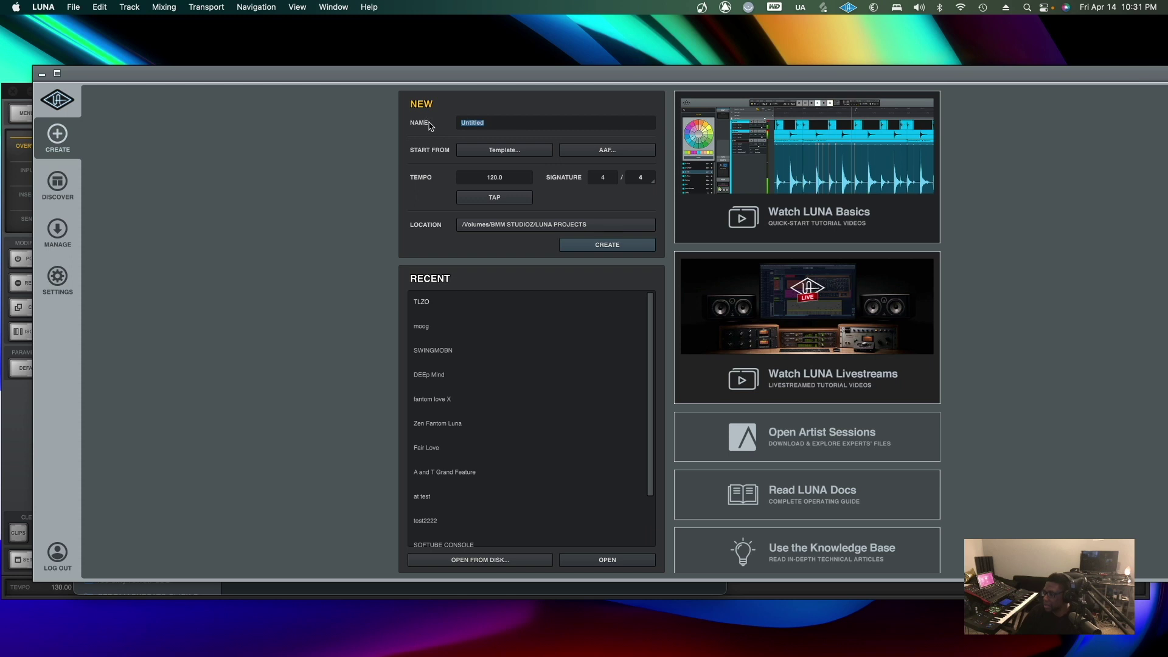
text(BOU)
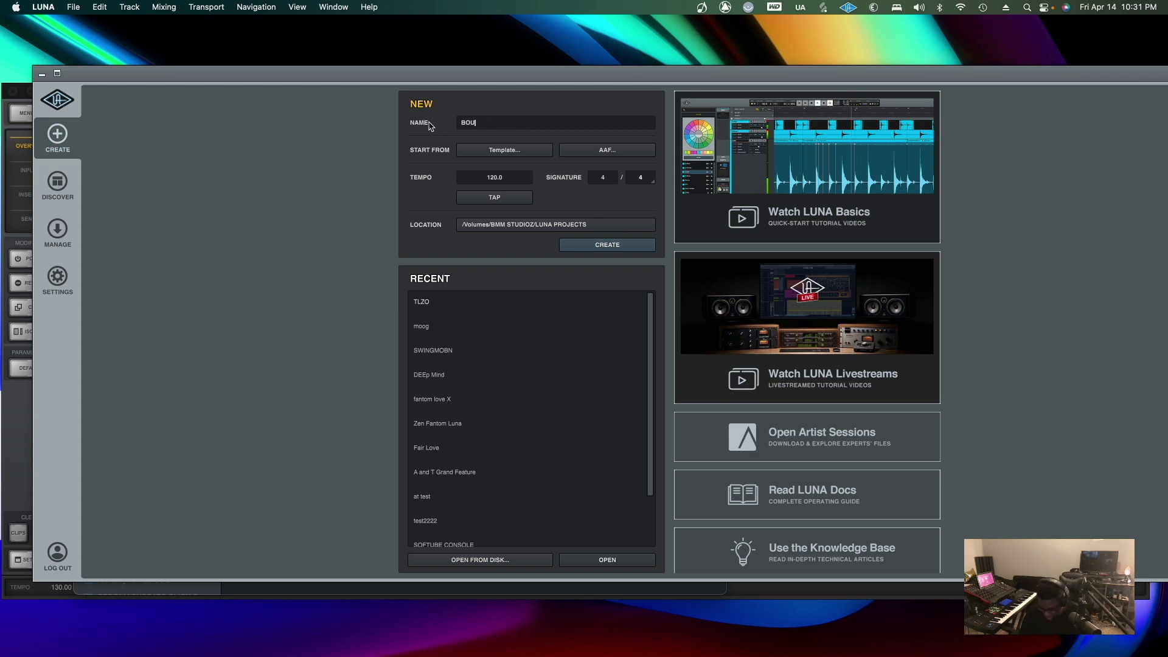
text(NCE 97)
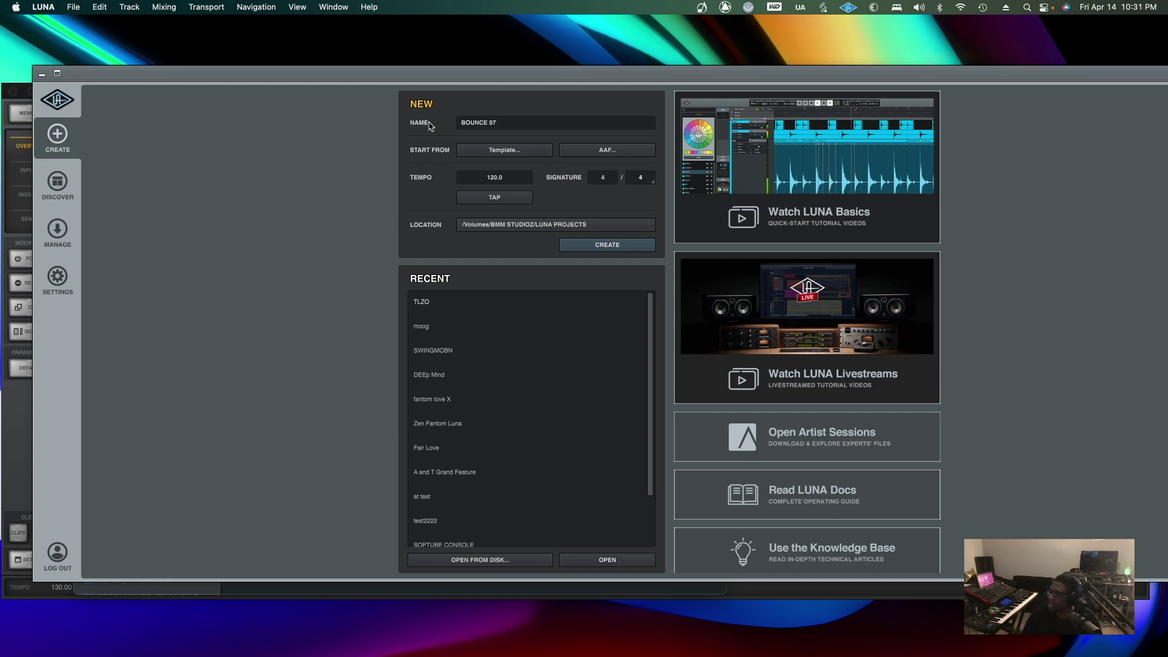
Set the new session's tempo to 97 and create the session
drag(504, 180, 481, 180)
text(97)
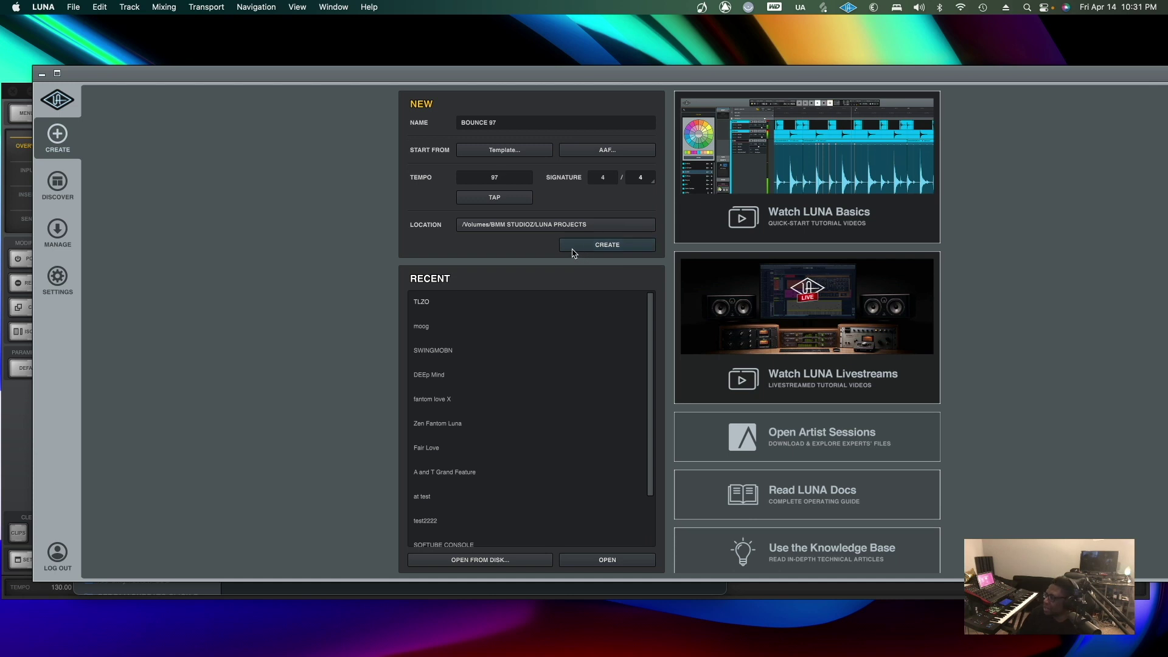
click(606, 246)
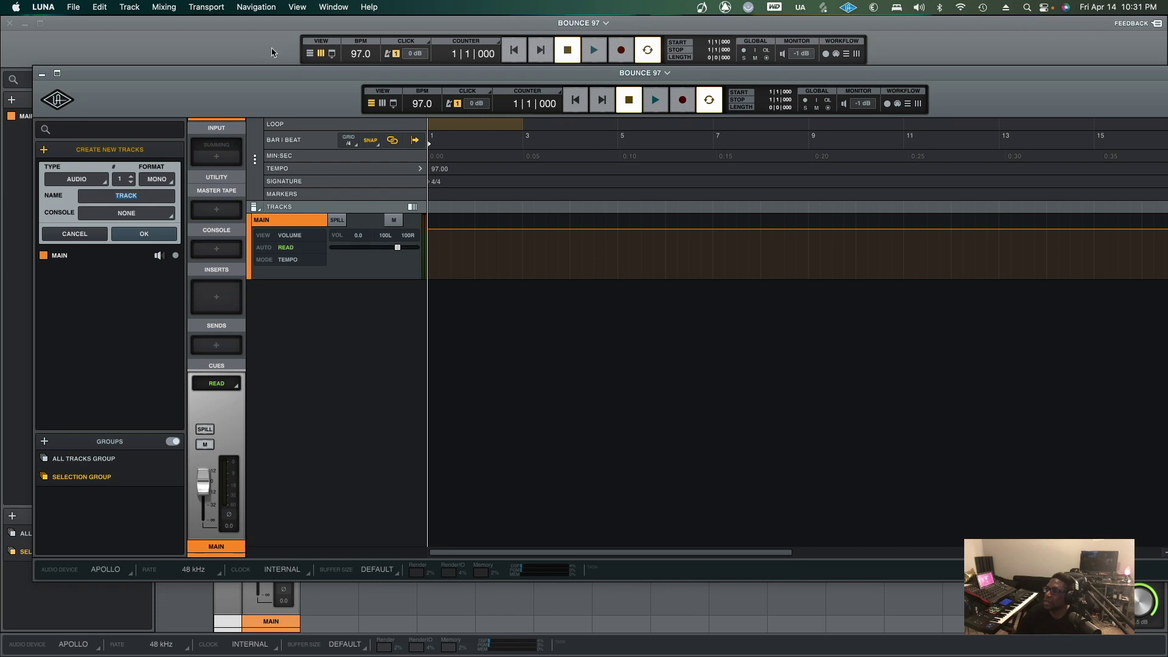
Start a file import and browse to the BOUNCE 97 folder on the BMM STUDIOZ drive
click(74, 7)
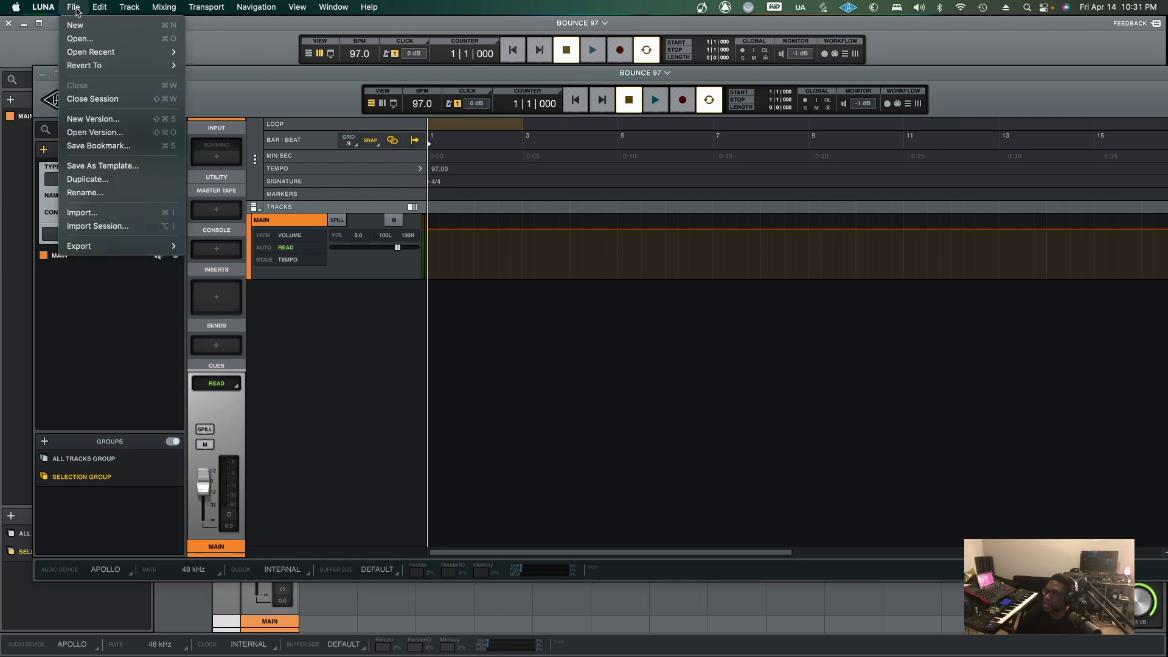
click(94, 211)
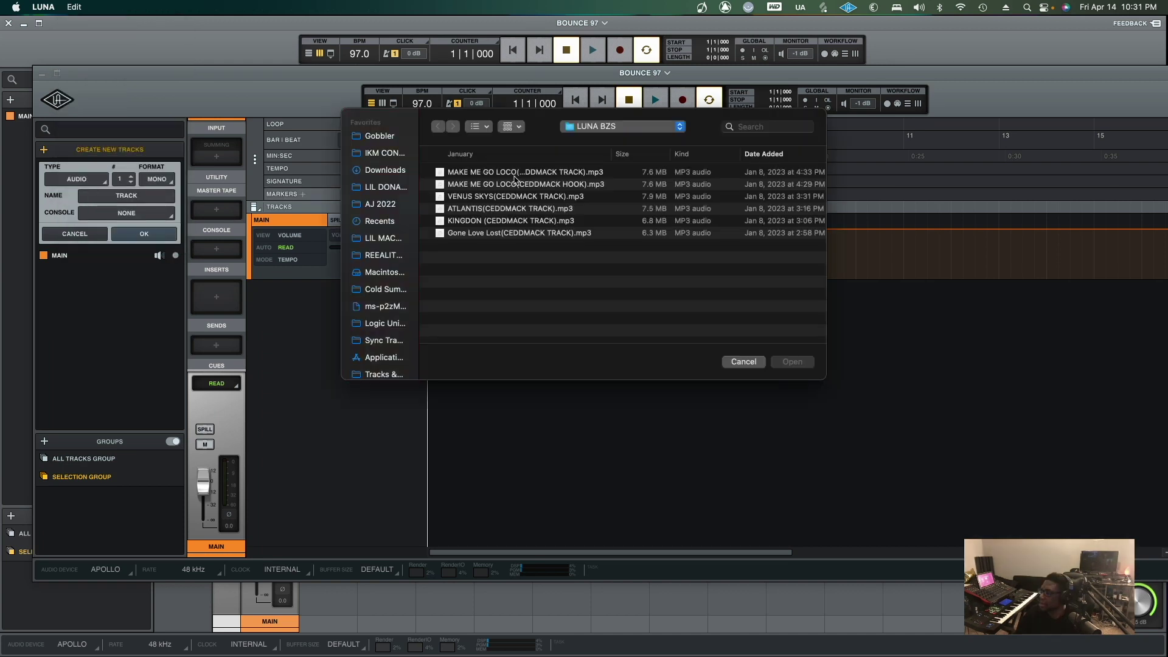
click(622, 128)
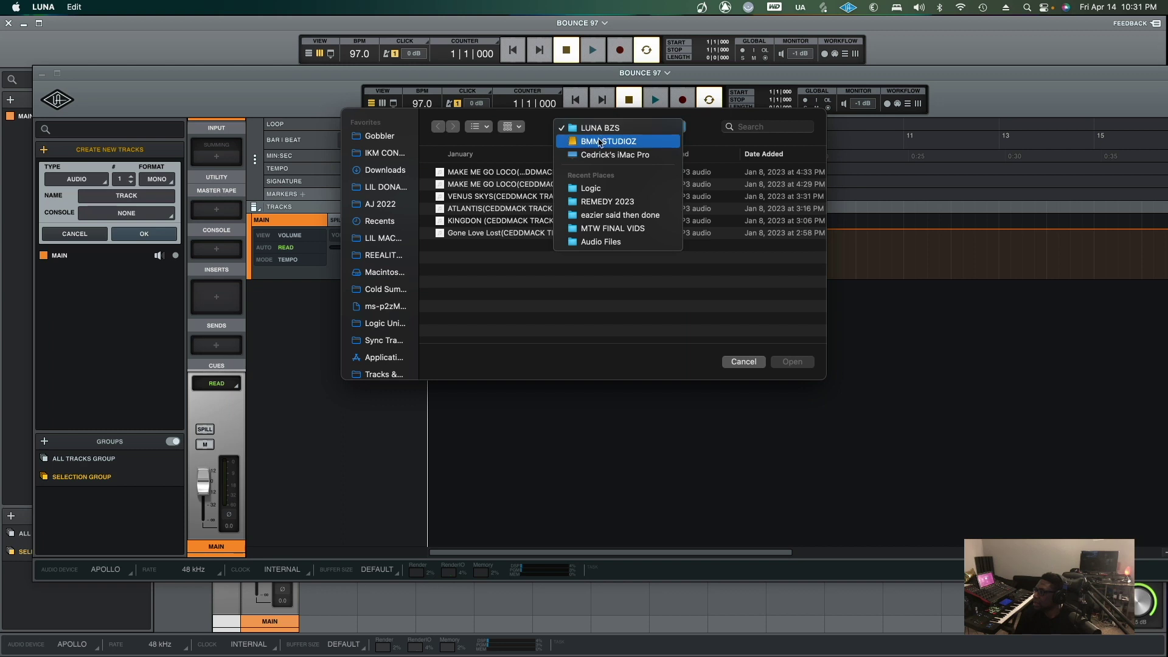
click(600, 140)
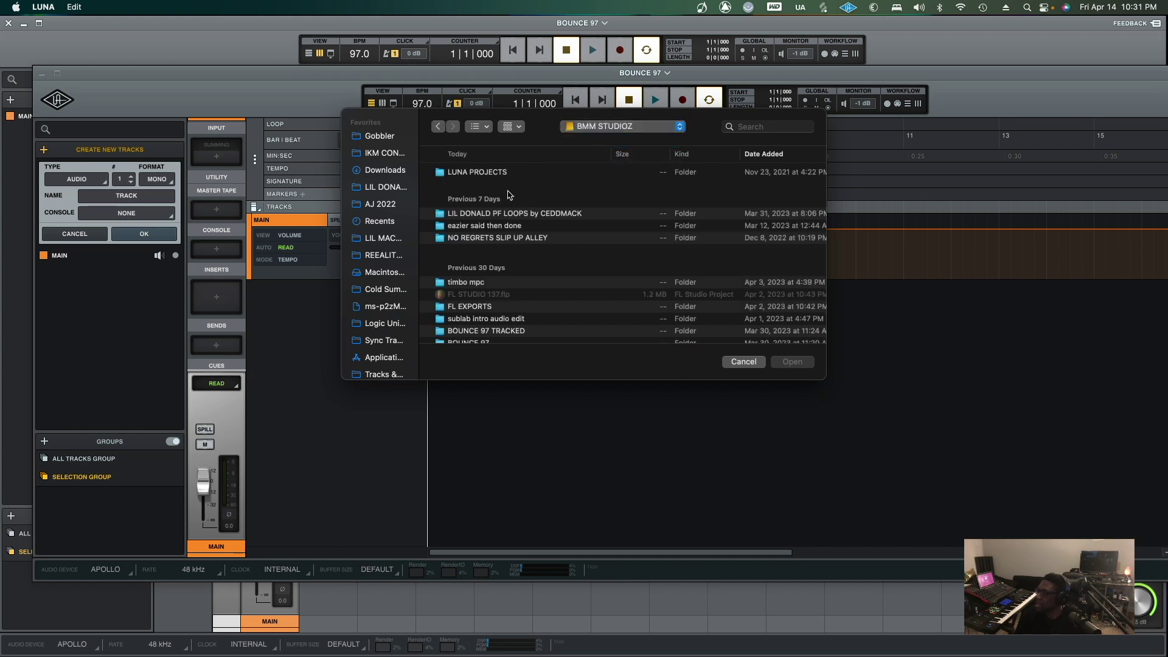
scroll(473, 249, down, 4)
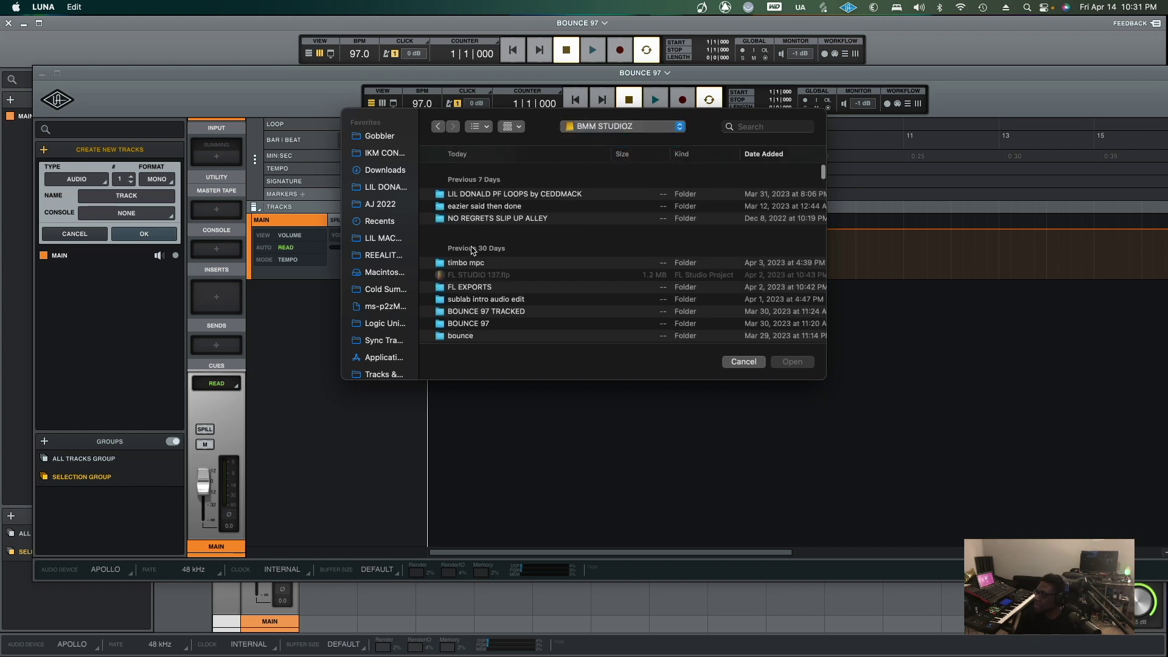
scroll(473, 250, down, 4)
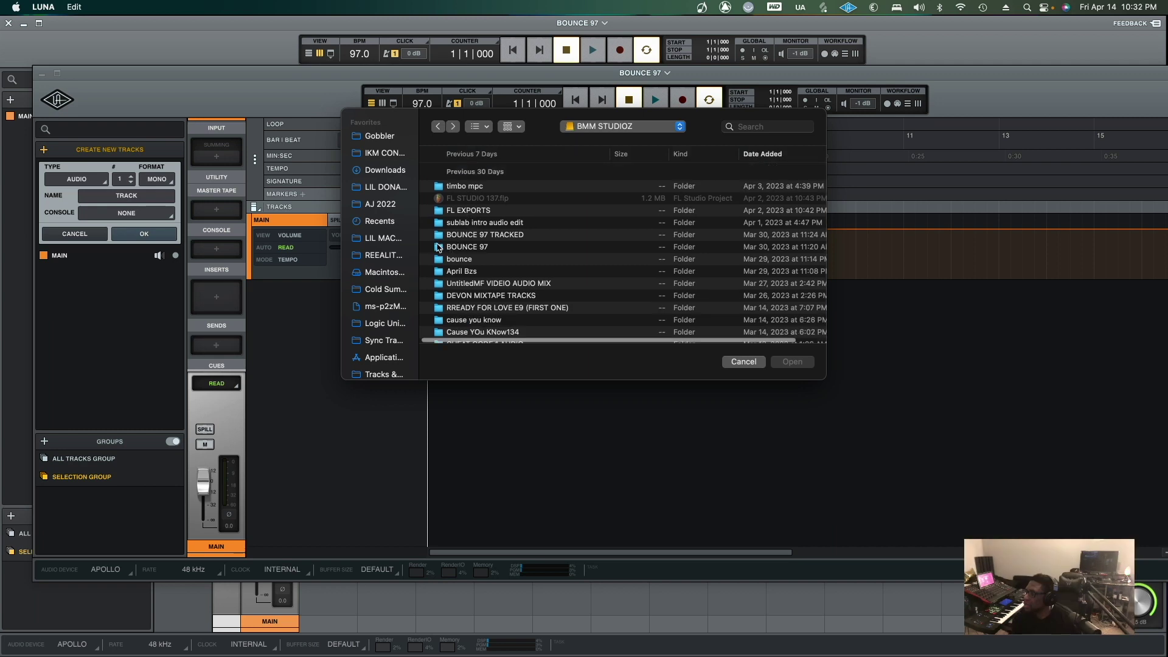
click(438, 247)
double_click(438, 246)
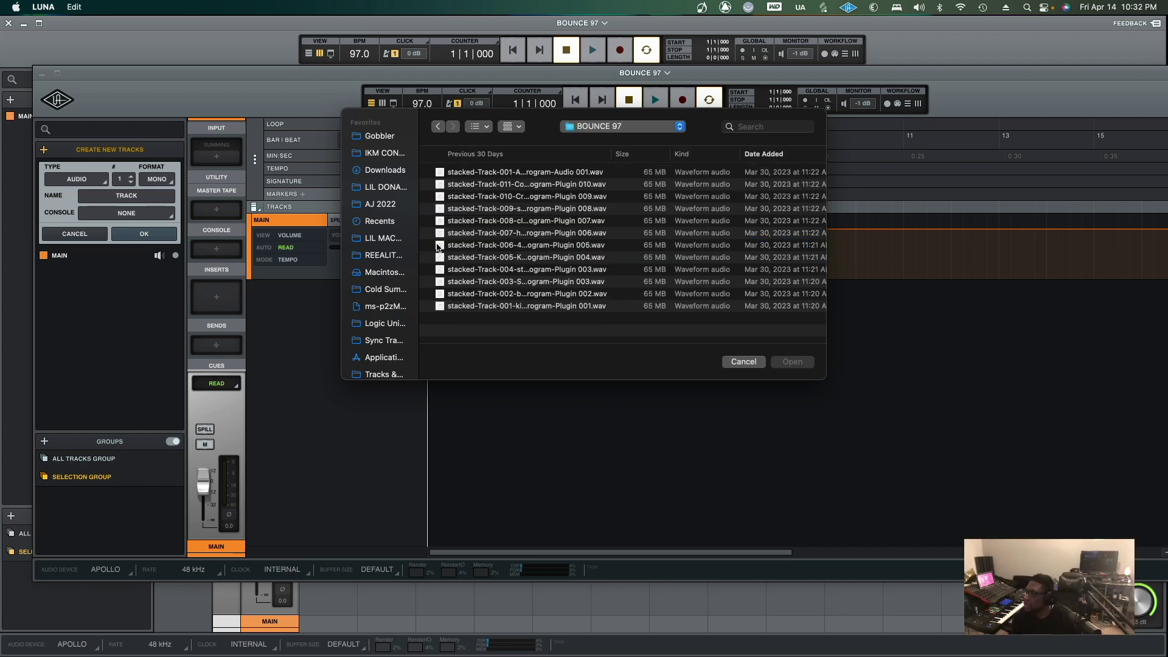
Import all the stacked-Track WAV files, from Audio 001 through the Plugin 001 kick, into the session
click(457, 173)
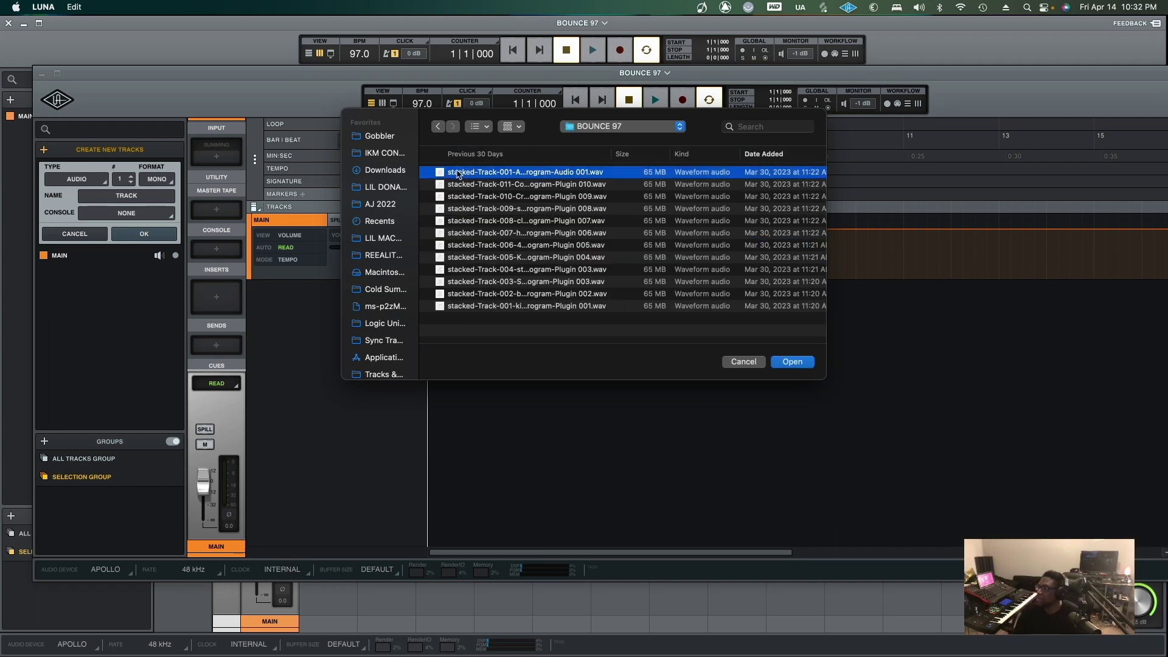
shift+click(469, 306)
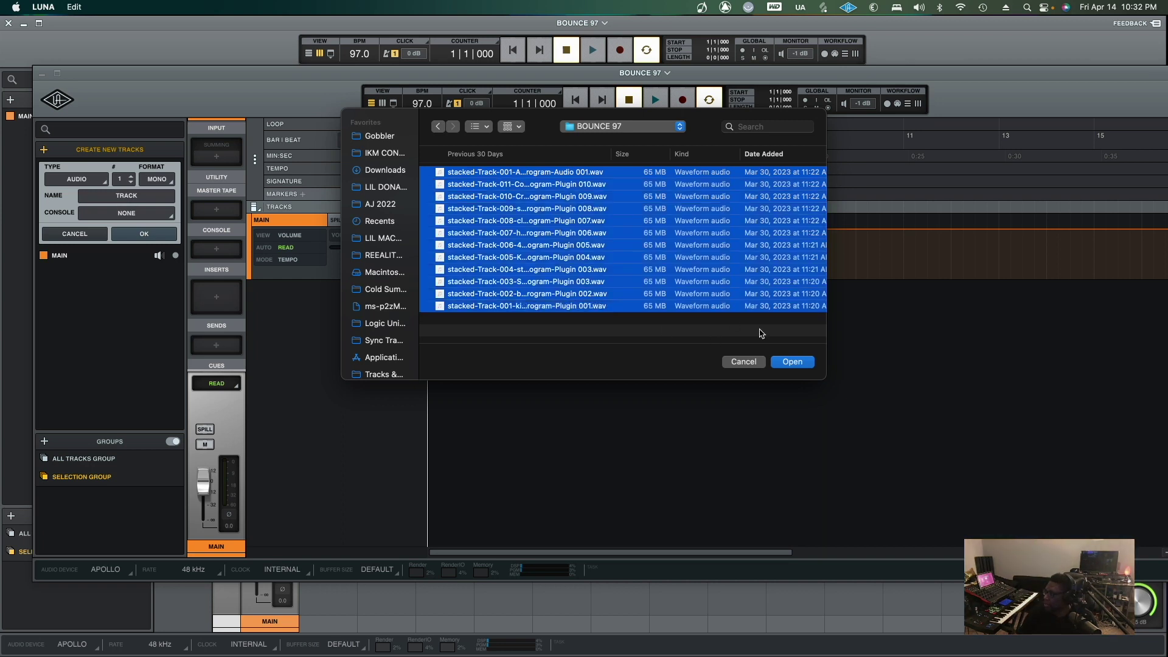
click(792, 363)
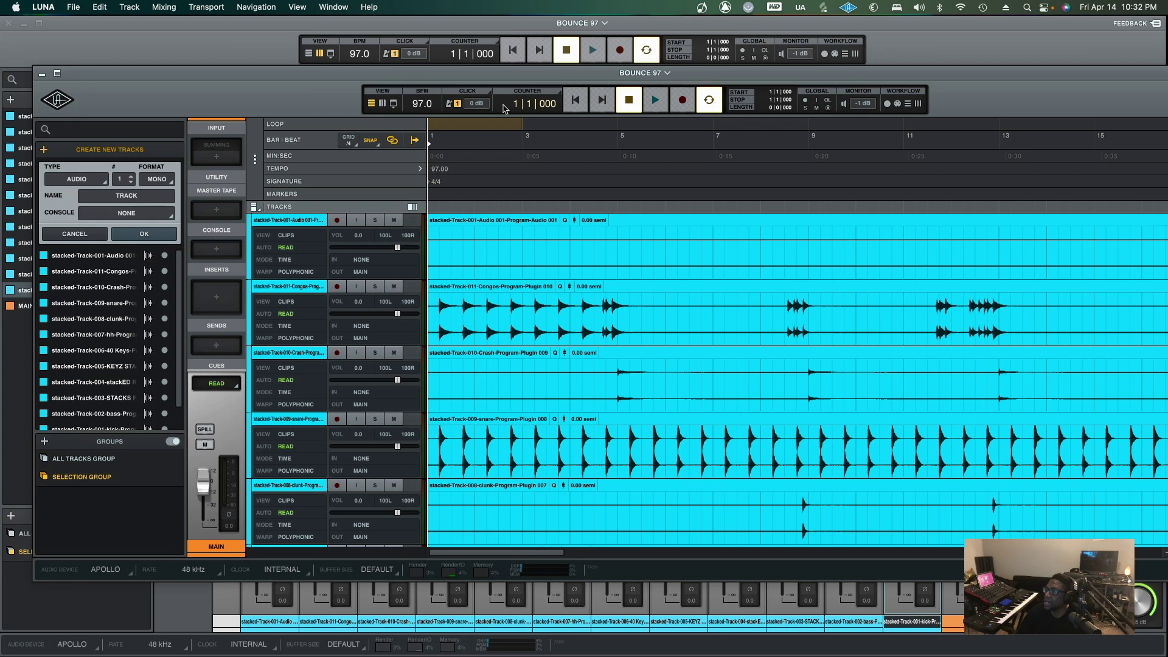
Enlarge the session window and zoom the timeline out until the imported clips show in full length
double_click(301, 73)
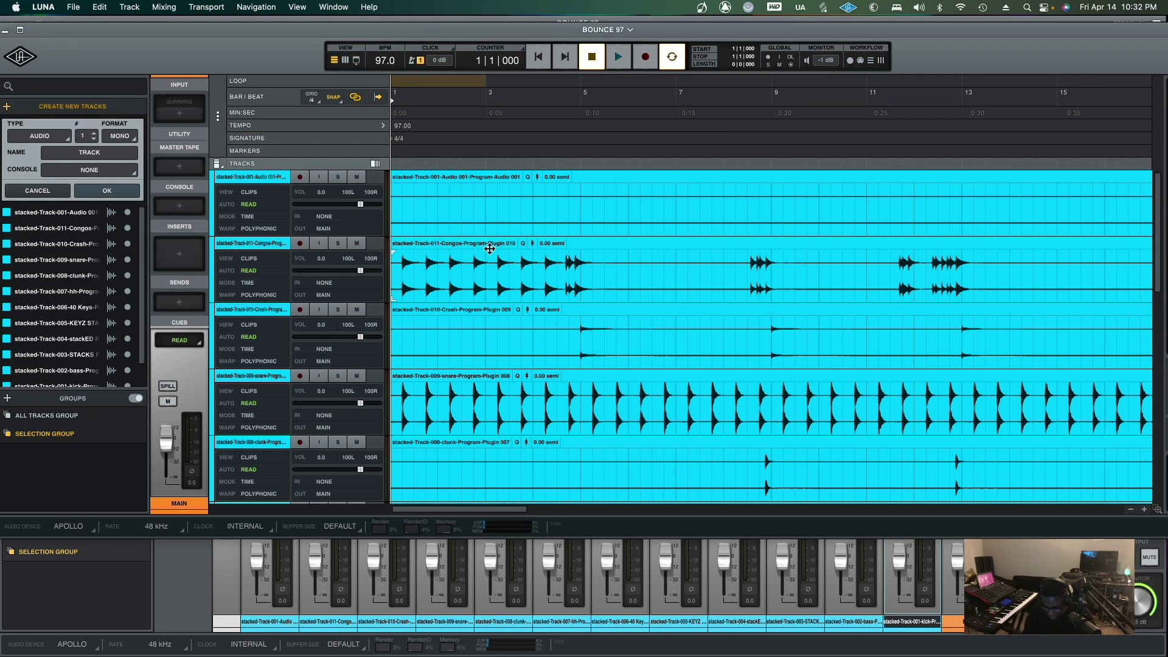
scroll(490, 249, down, 10)
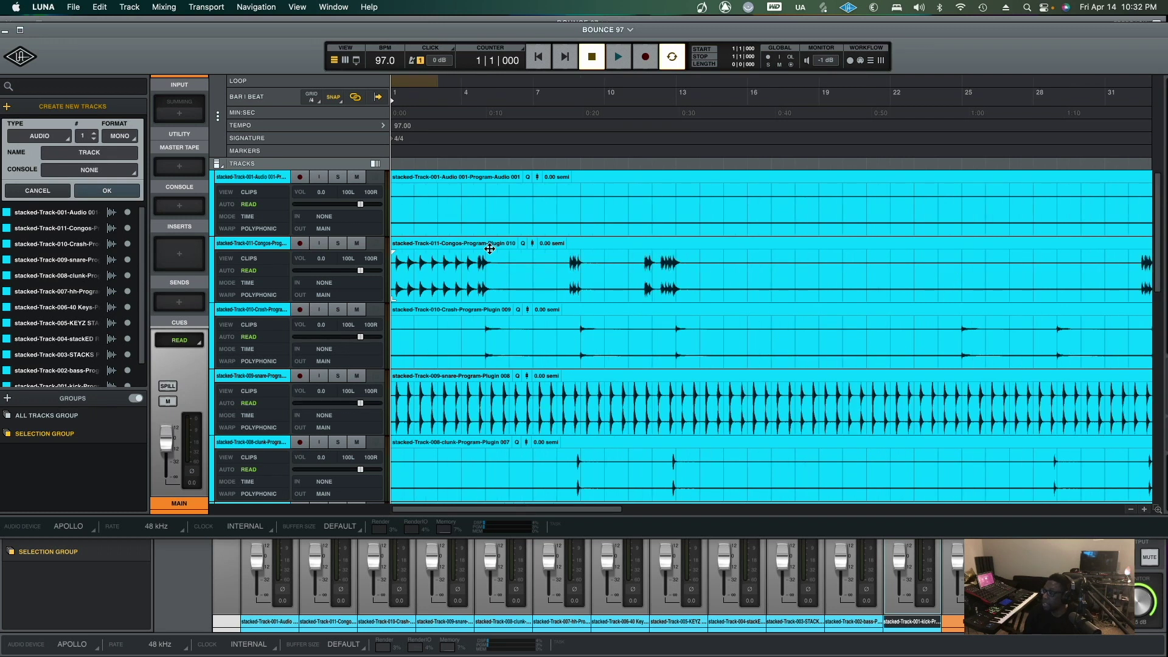
scroll(490, 249, down, 5)
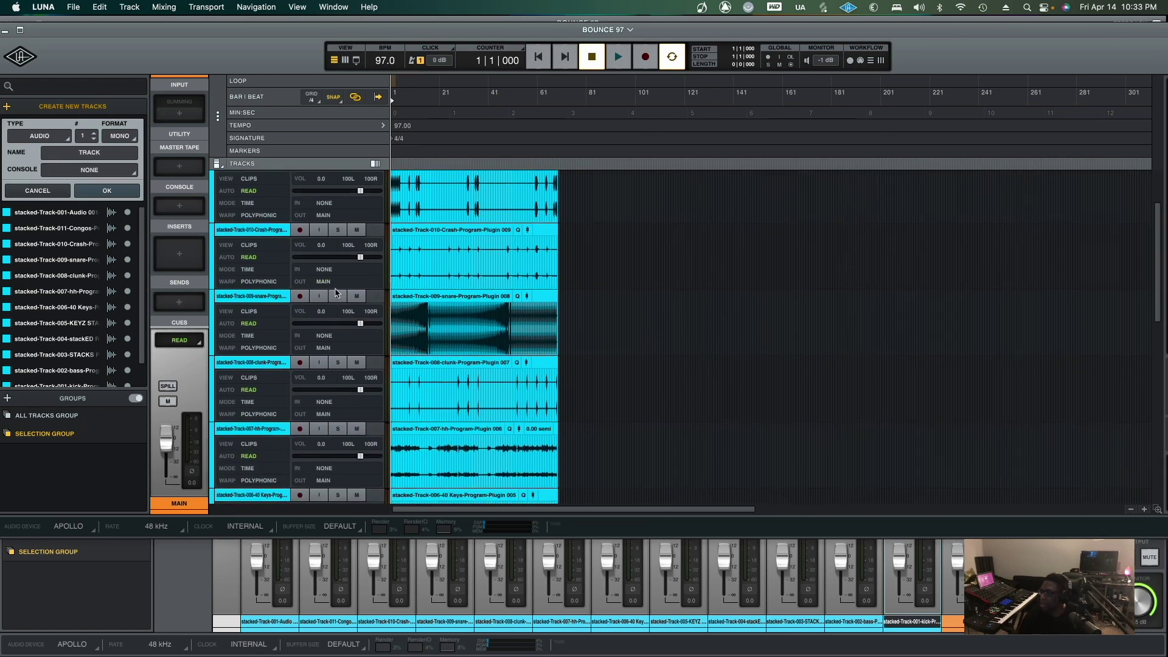
Reduce the height of the Crash track and play the imported session from the start
drag(335, 289, 334, 245)
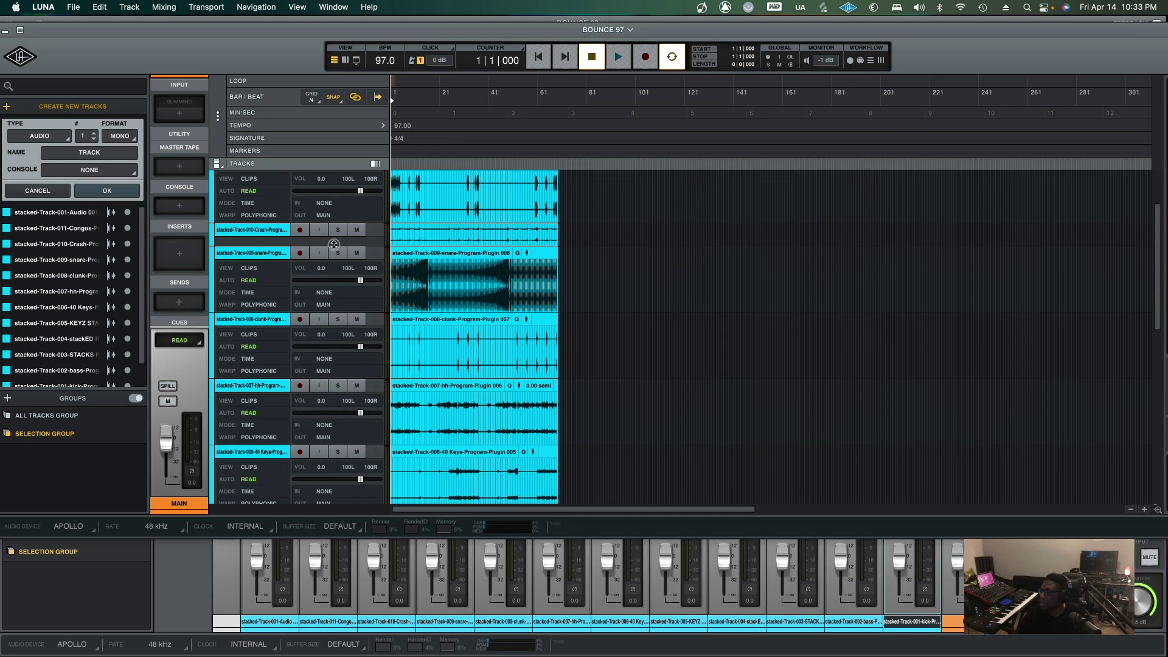
scroll(548, 332, down, 1)
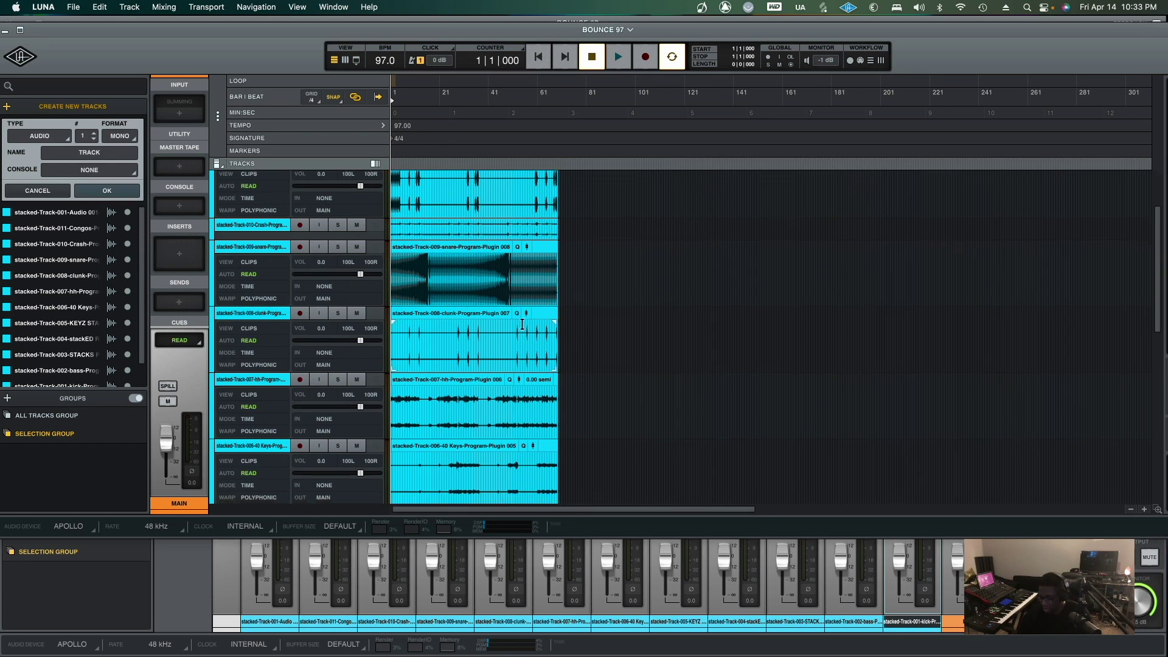
scroll(401, 297, right, 2)
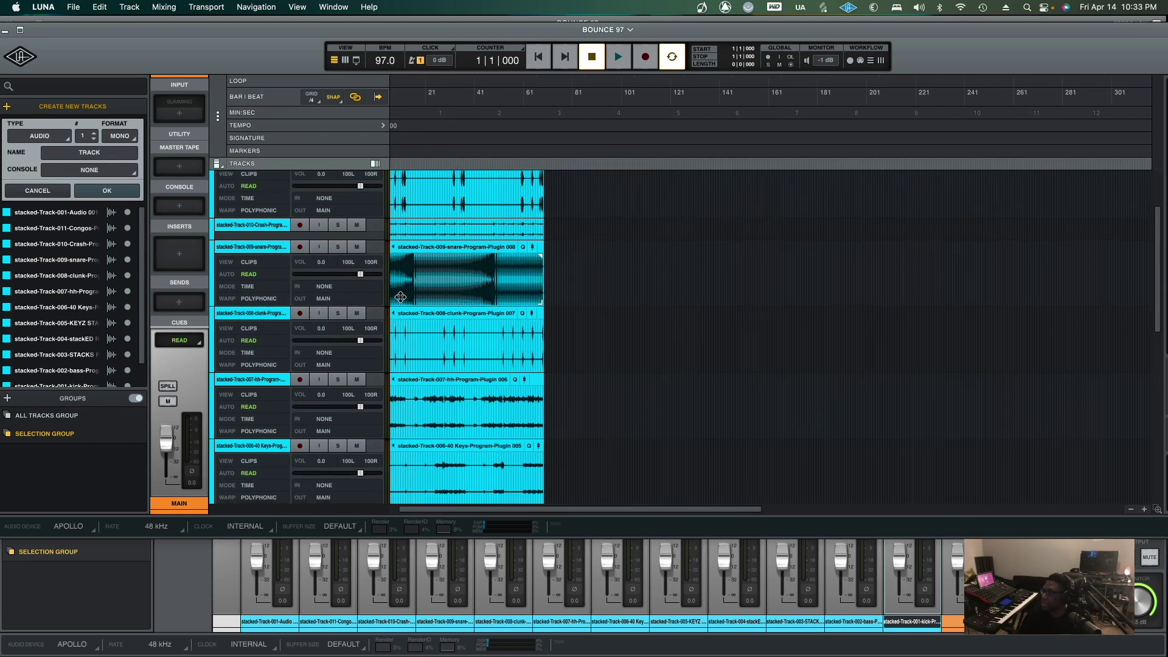
key(space)
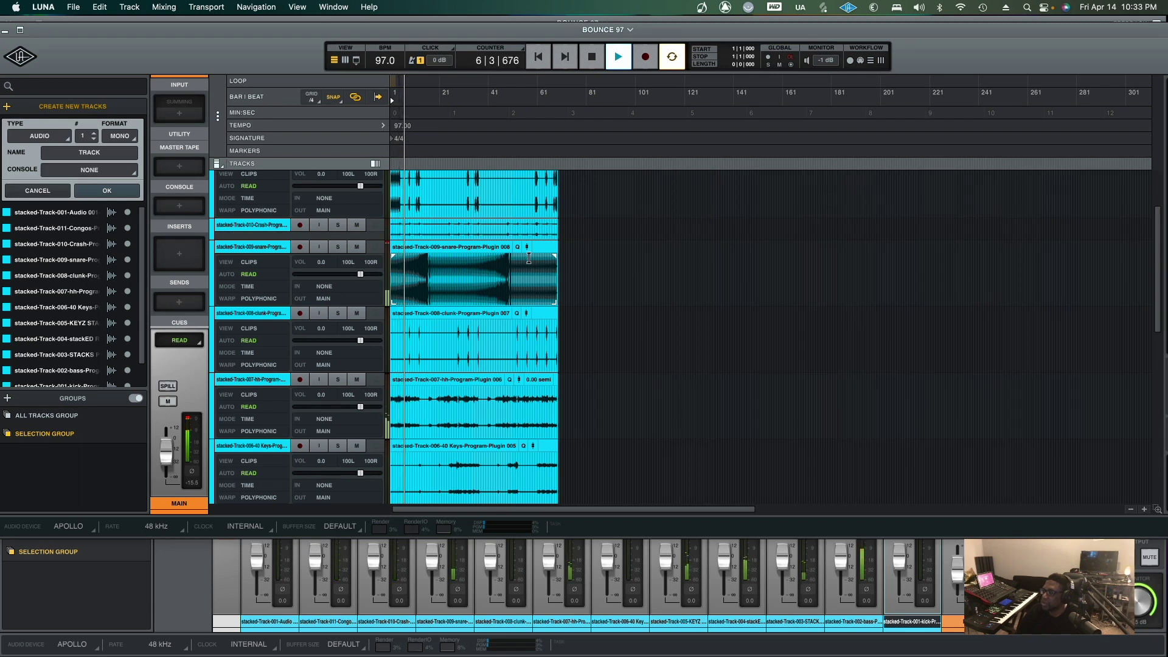
Audition the bass track by toggling its solo on and off during playback, and stop playback
scroll(505, 261, down, 6)
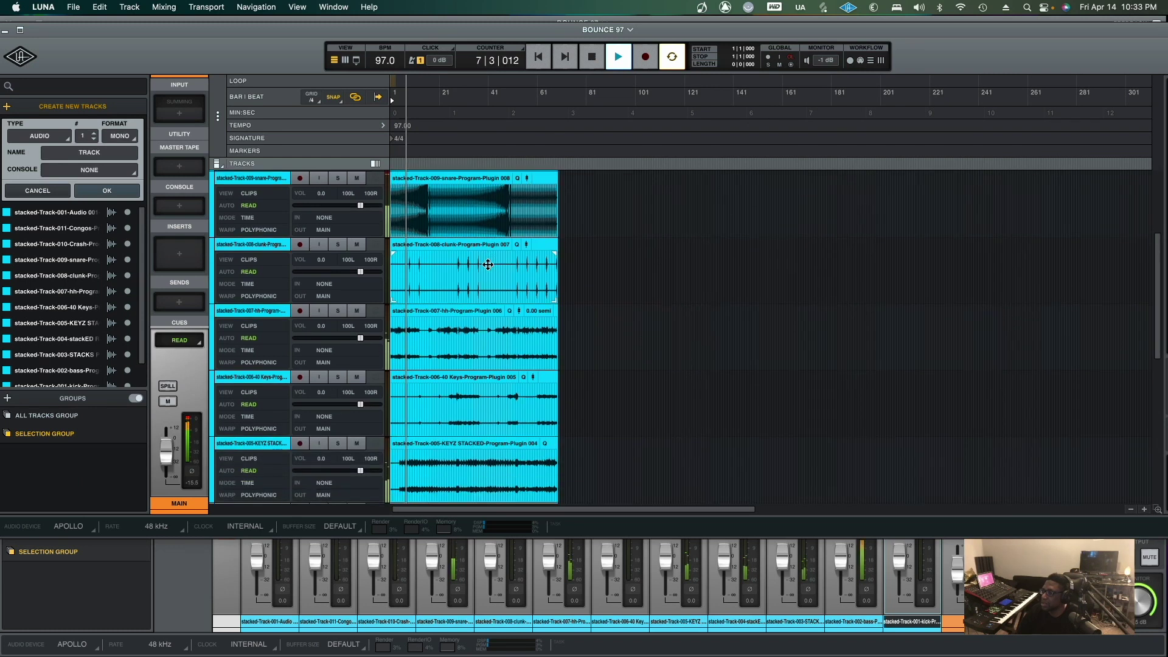
scroll(488, 265, down, 8)
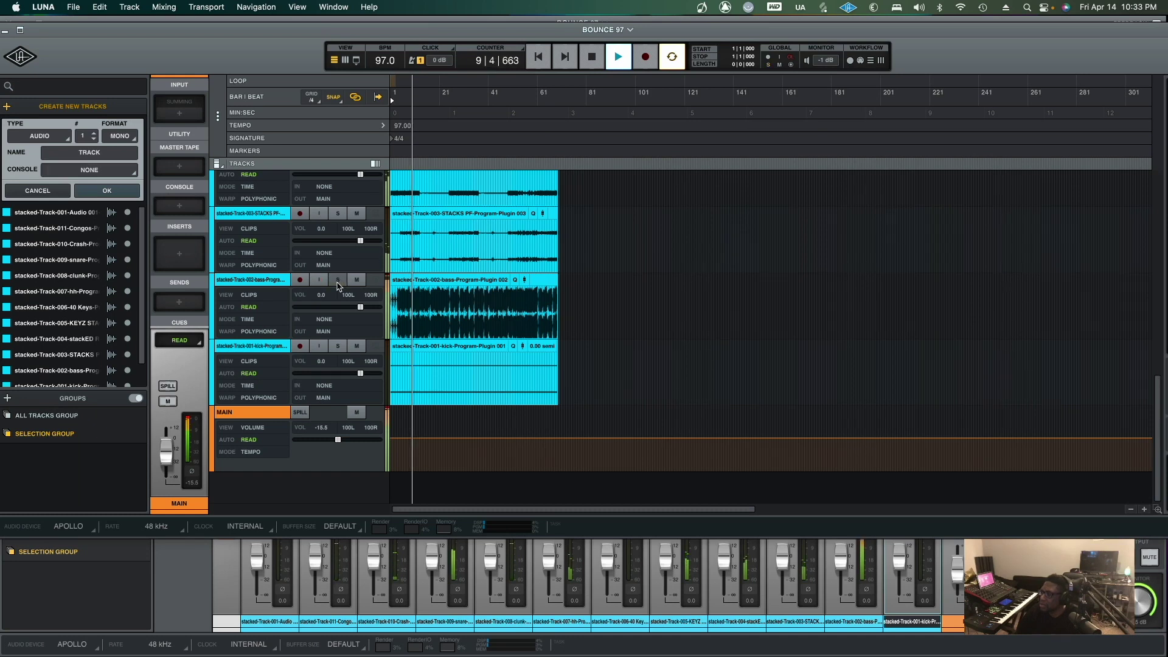
click(338, 281)
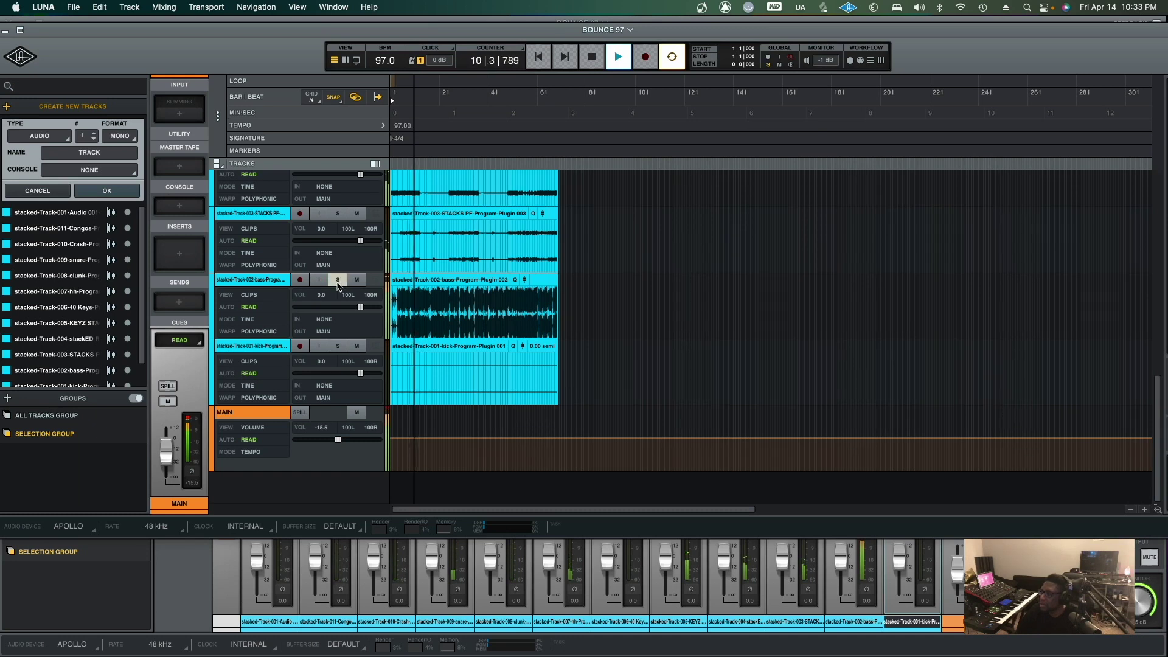
click(338, 284)
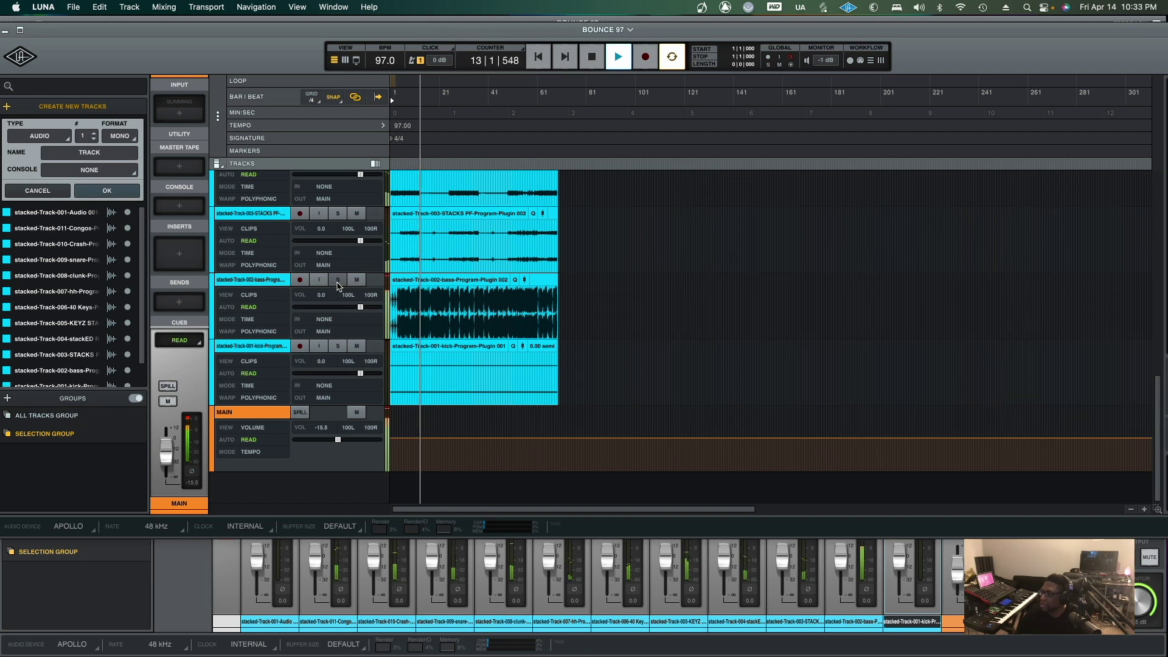
click(338, 282)
click(338, 281)
click(338, 281)
click(338, 282)
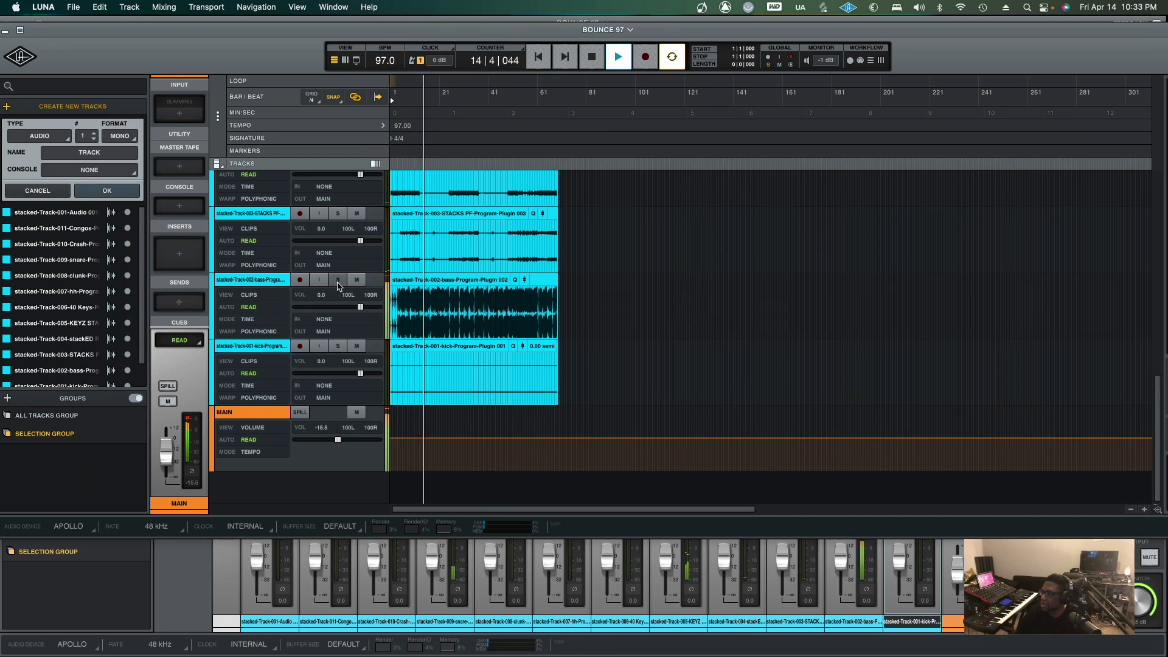
key(space)
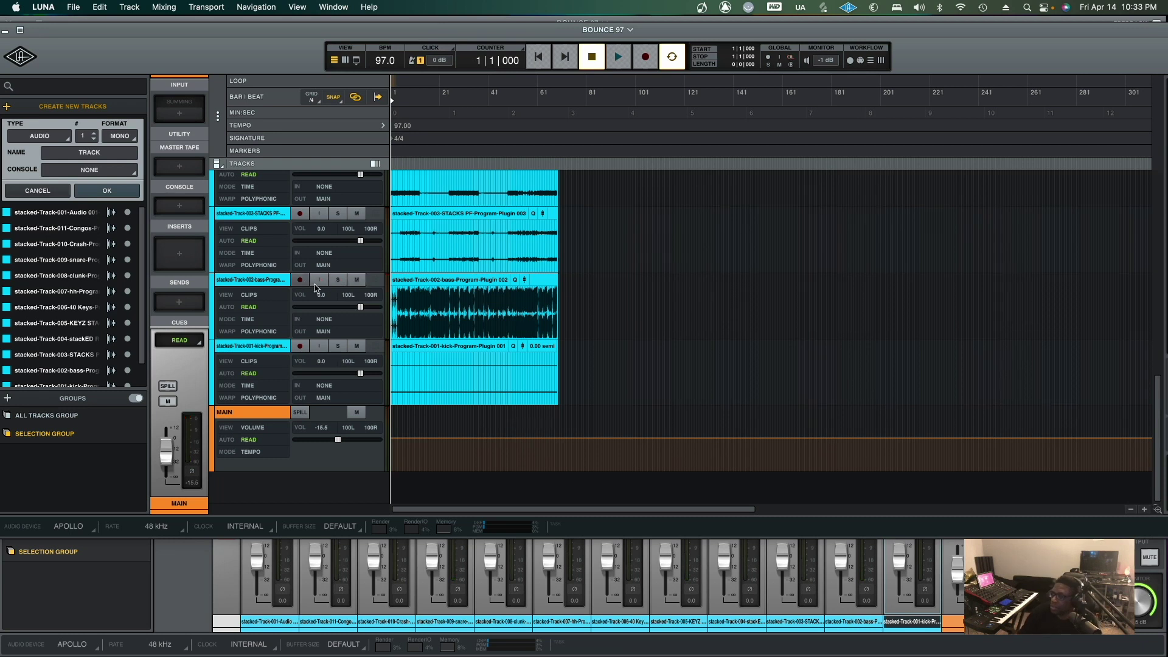
scroll(341, 283, up, 10)
scroll(340, 283, up, 8)
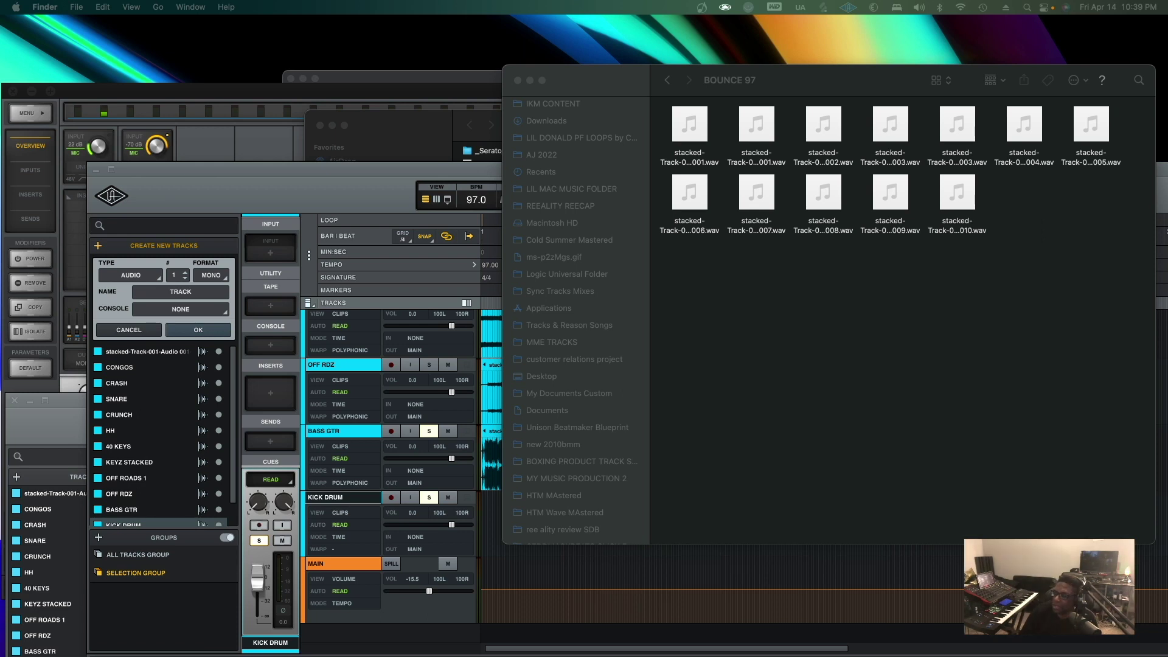
Switch to MPC and load the recent project stacked.xpj
click(752, 402)
mouse_move(257, 654)
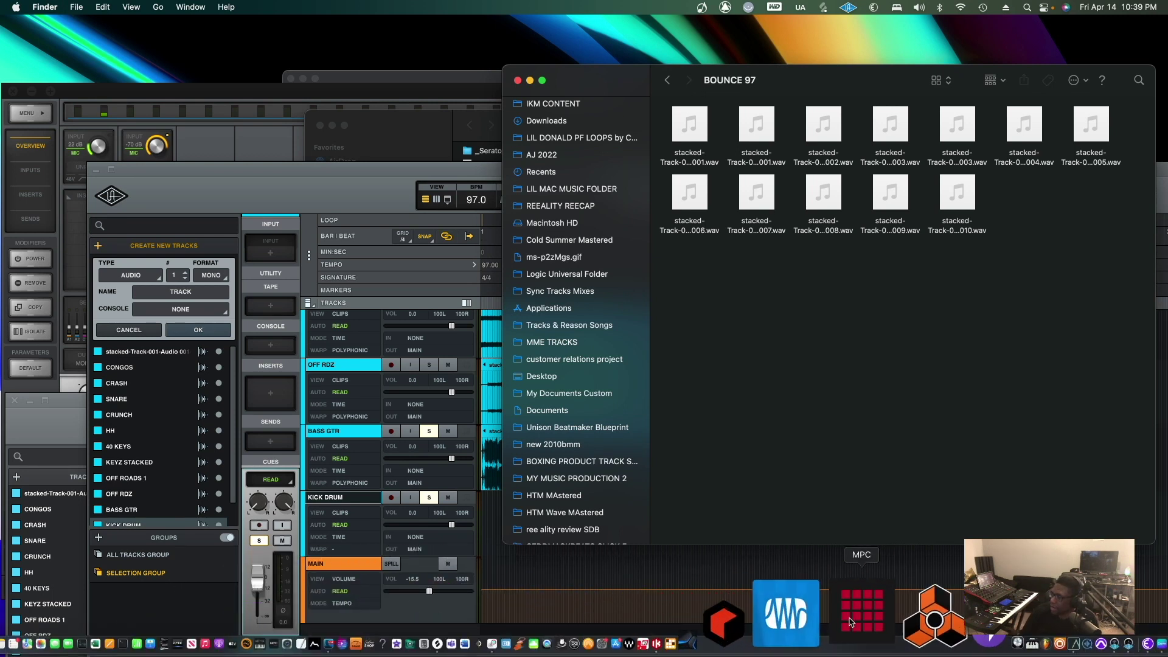
click(854, 620)
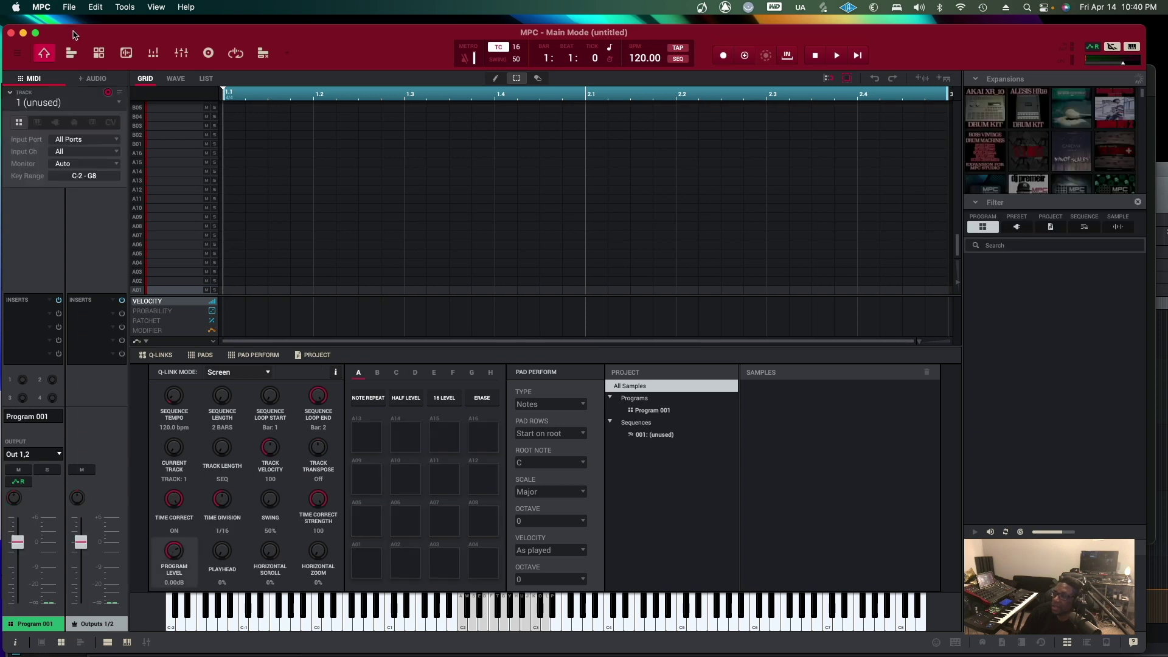
click(68, 8)
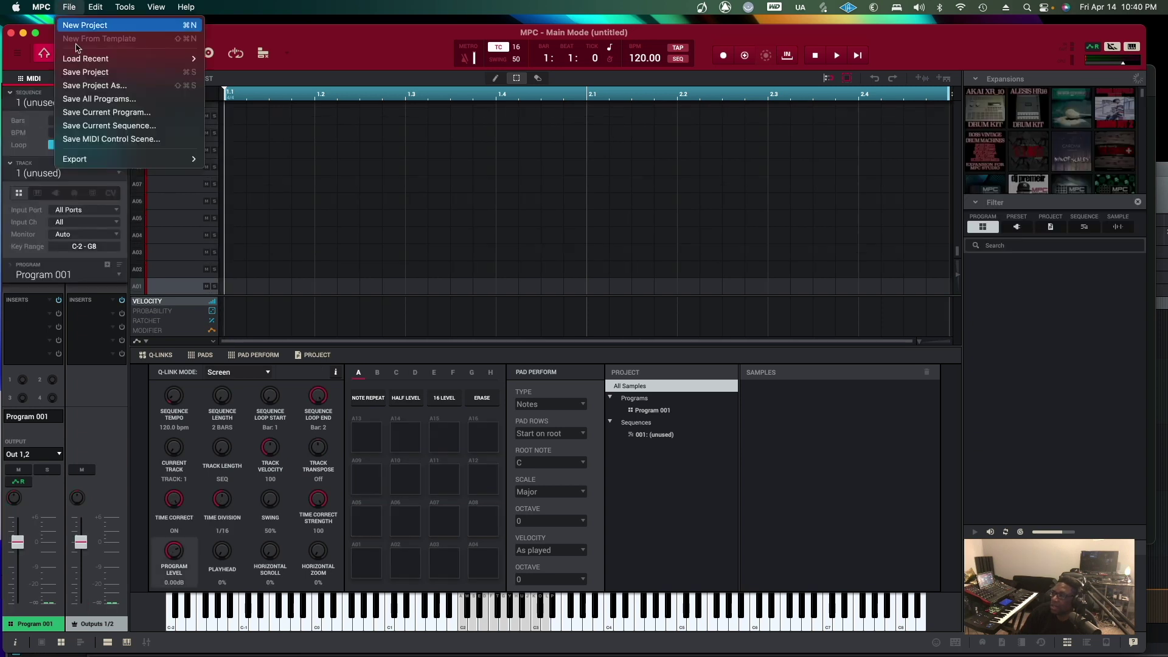
mouse_move(113, 59)
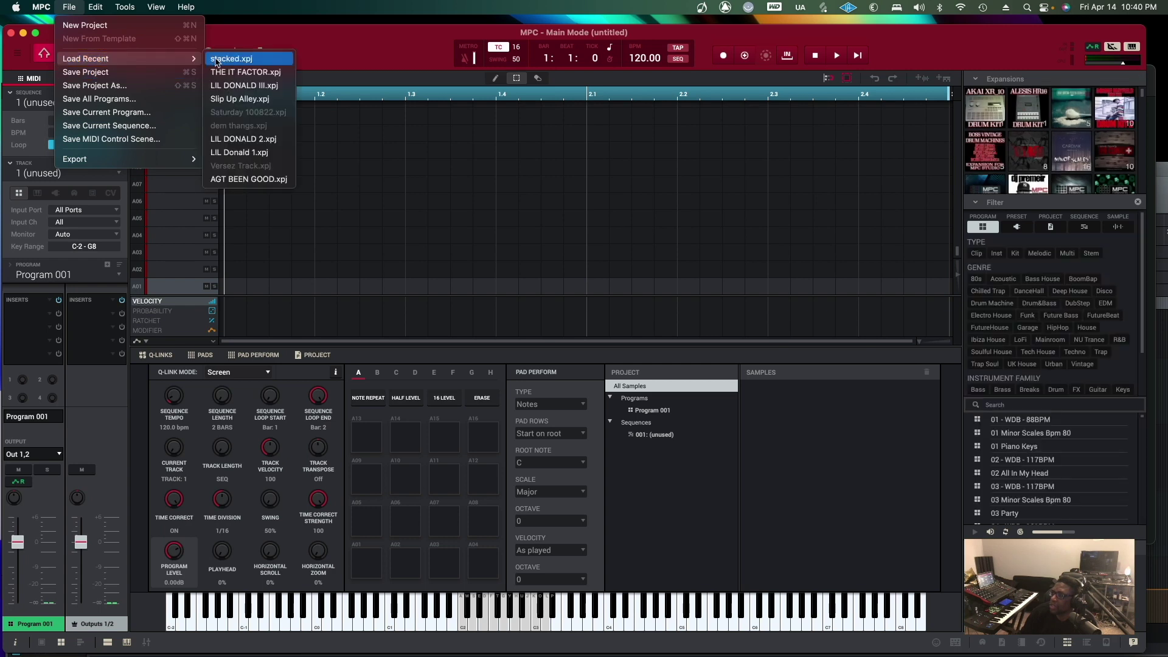
click(238, 59)
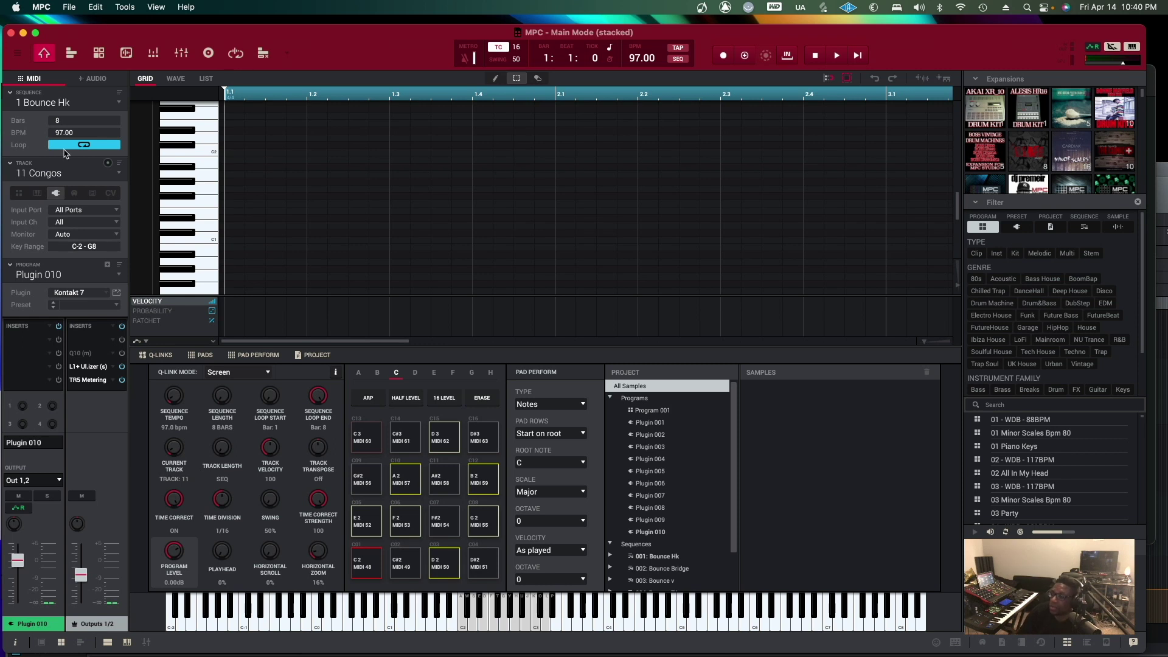
Select the kick track of sequence 7 From Song 1 and move the MPC window down to uncover the BOUNCE 97 folder
click(119, 103)
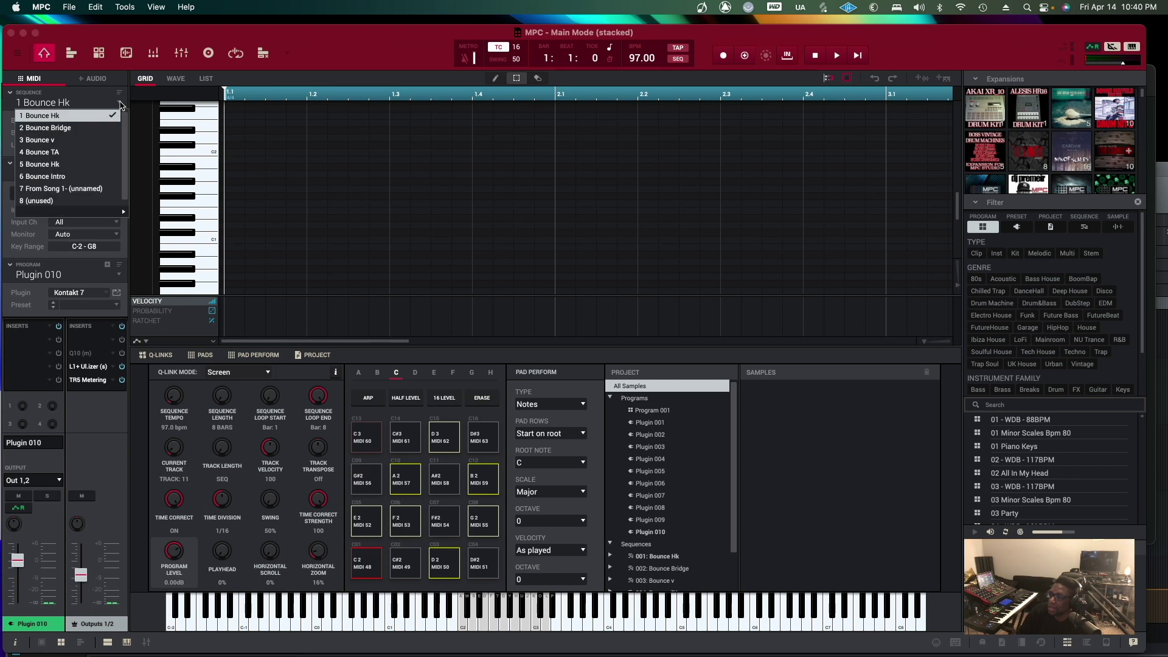
click(37, 190)
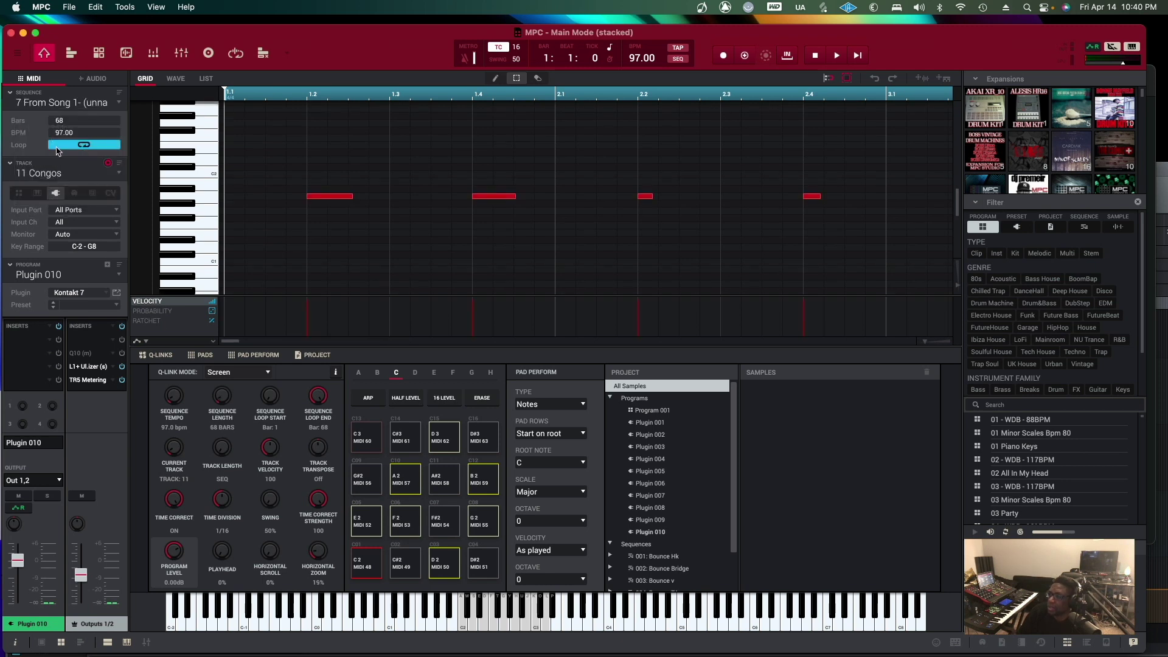
click(119, 175)
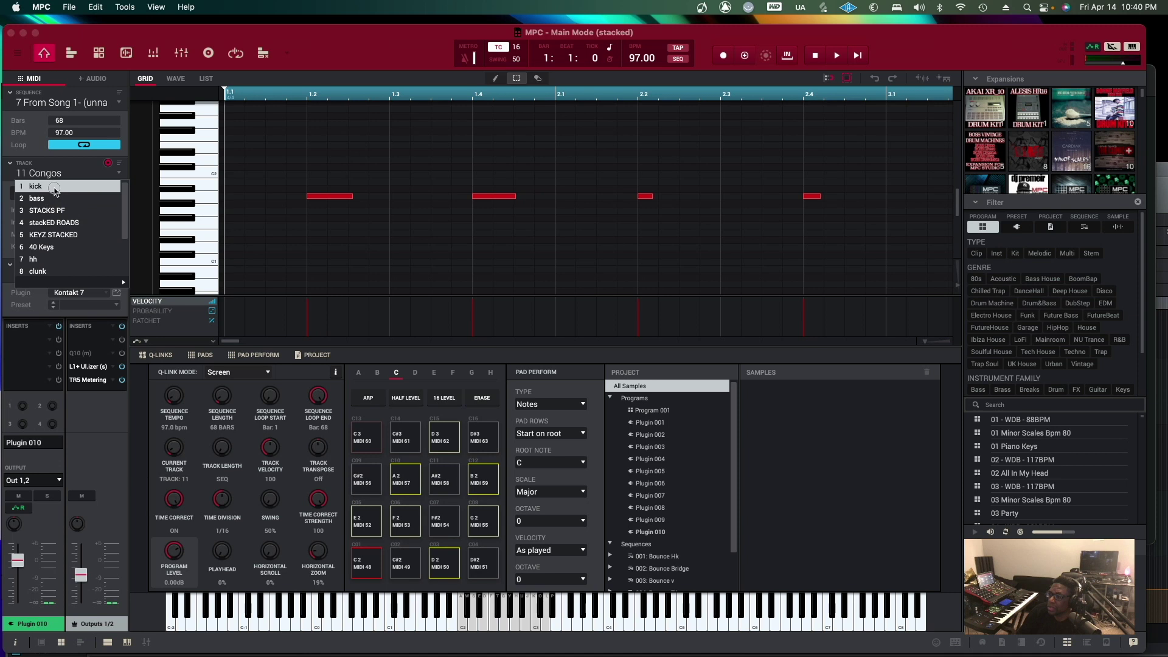
click(54, 191)
drag(289, 35, 178, 278)
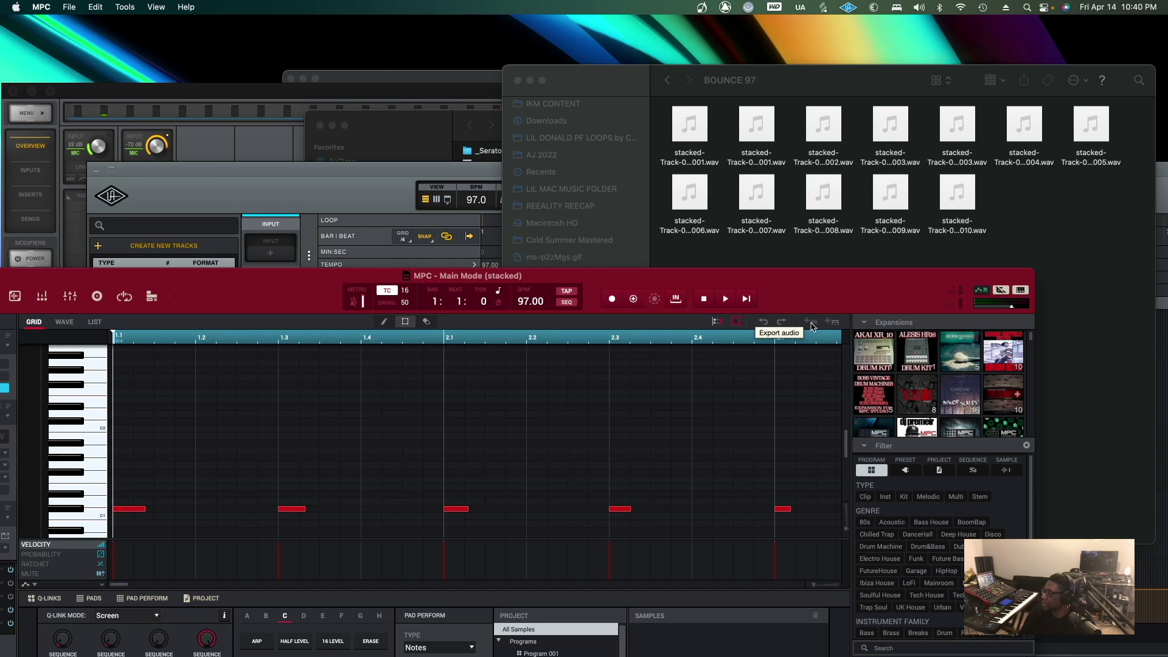
Export the kick track's audio from MPC into the BOUNCE 97 folder as kick.wav
click(811, 324)
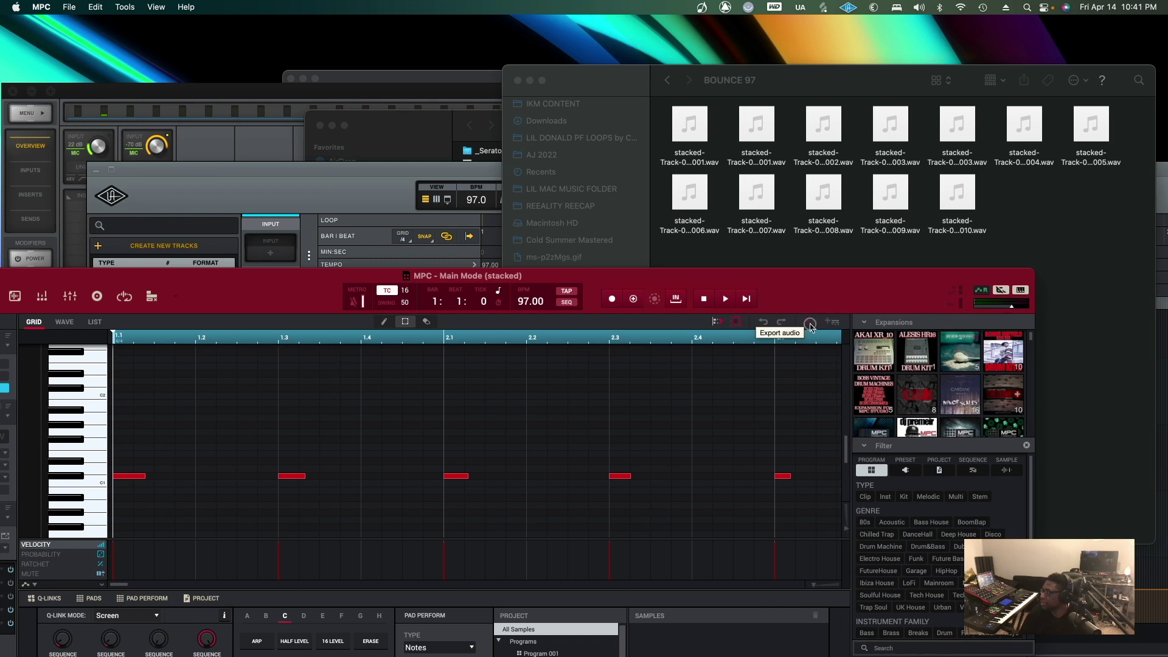
drag(1045, 229, 1051, 268)
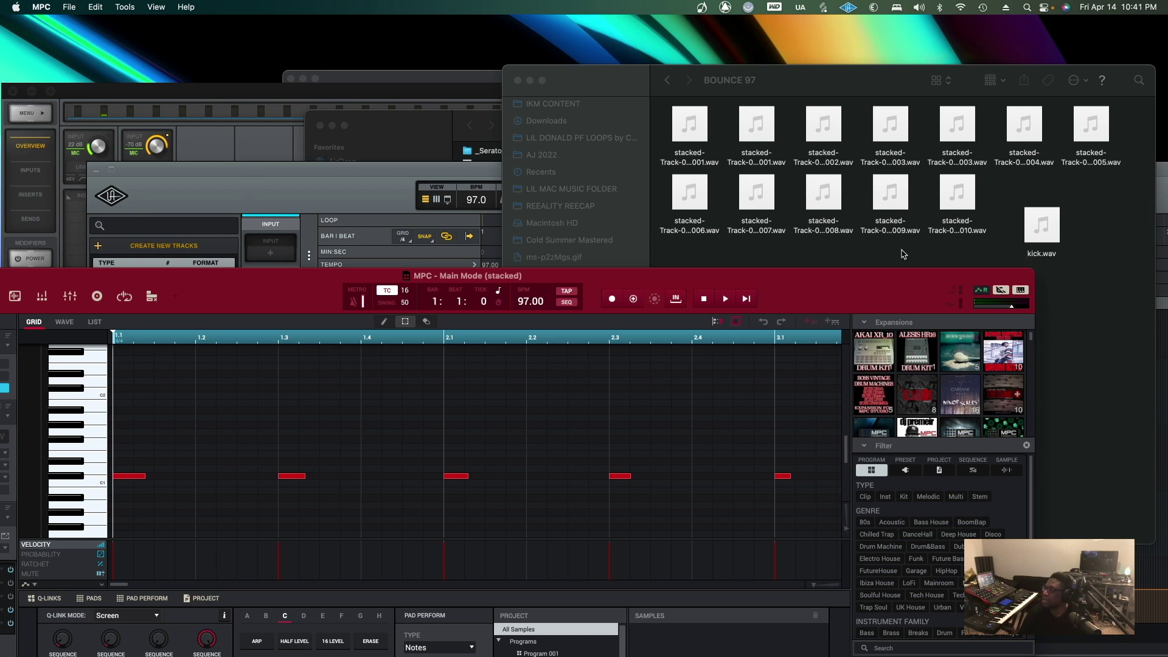
click(1047, 237)
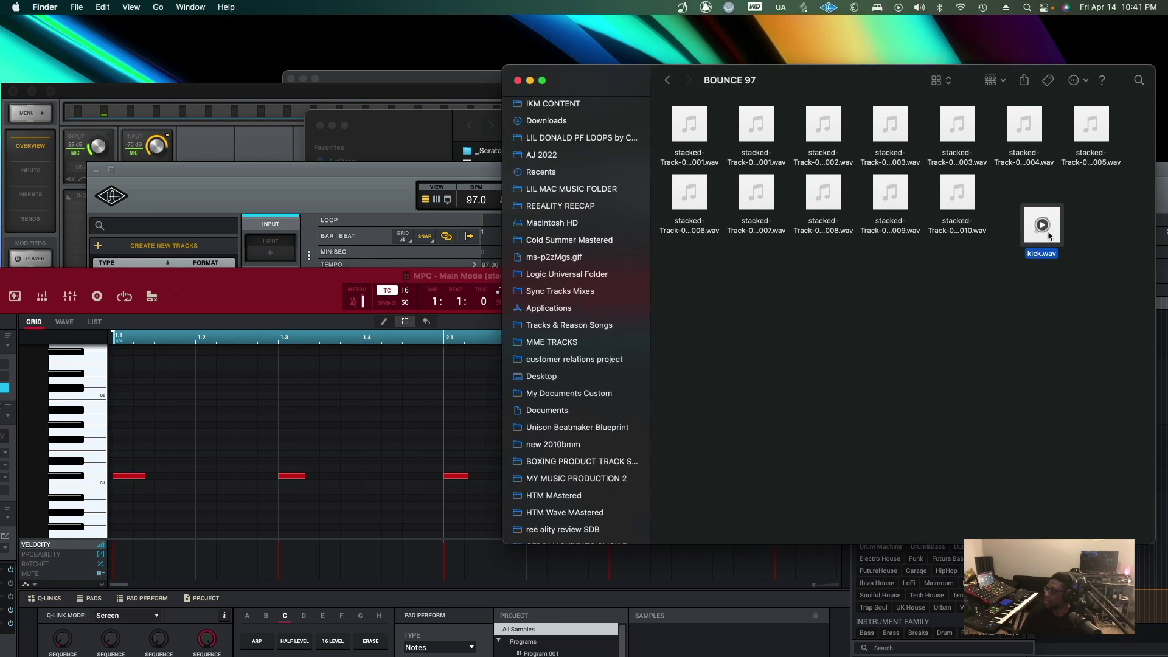
Hide MPC and add kick.wav from the BOUNCE 97 folder to the KICK DRUM track in LUNA
click(260, 275)
key(super+h)
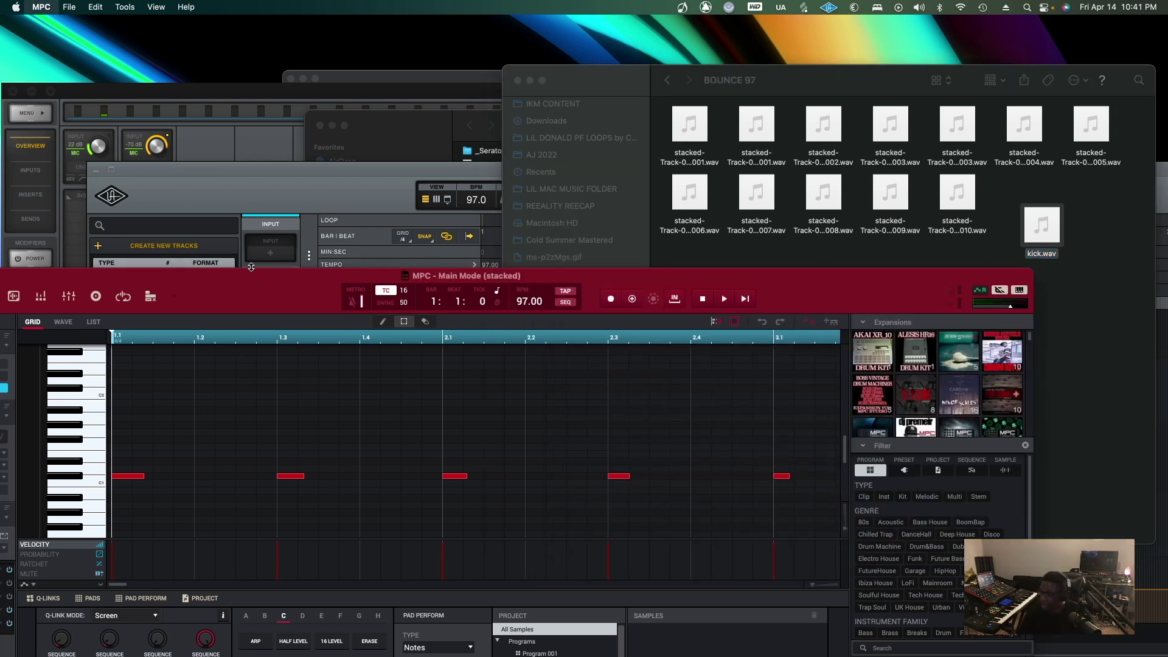
drag(630, 81, 726, 61)
mouse_move(1155, 192)
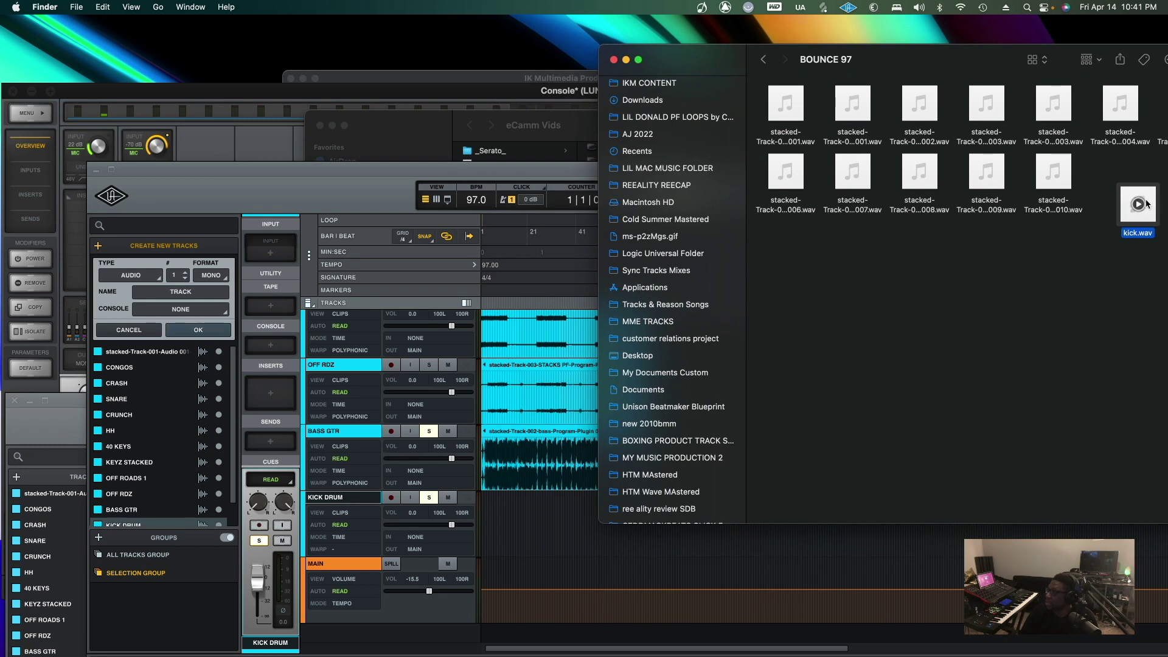
drag(1142, 213, 496, 518)
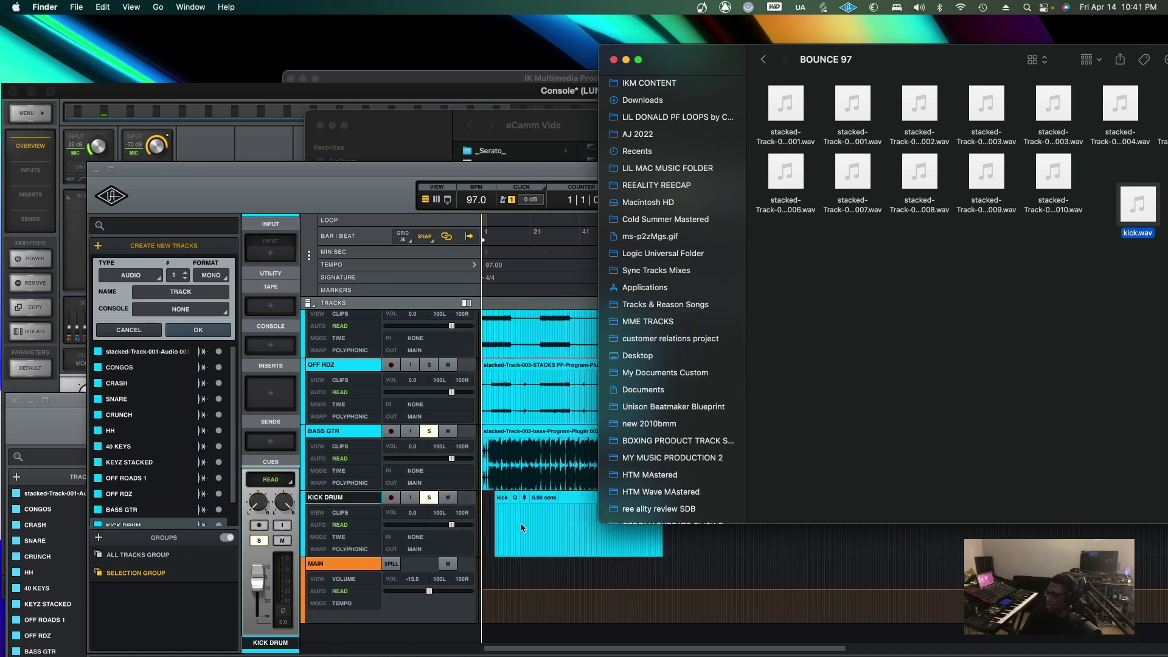
Move the kick clip on the KICK DRUM track back to the session start at bar 1
click(524, 525)
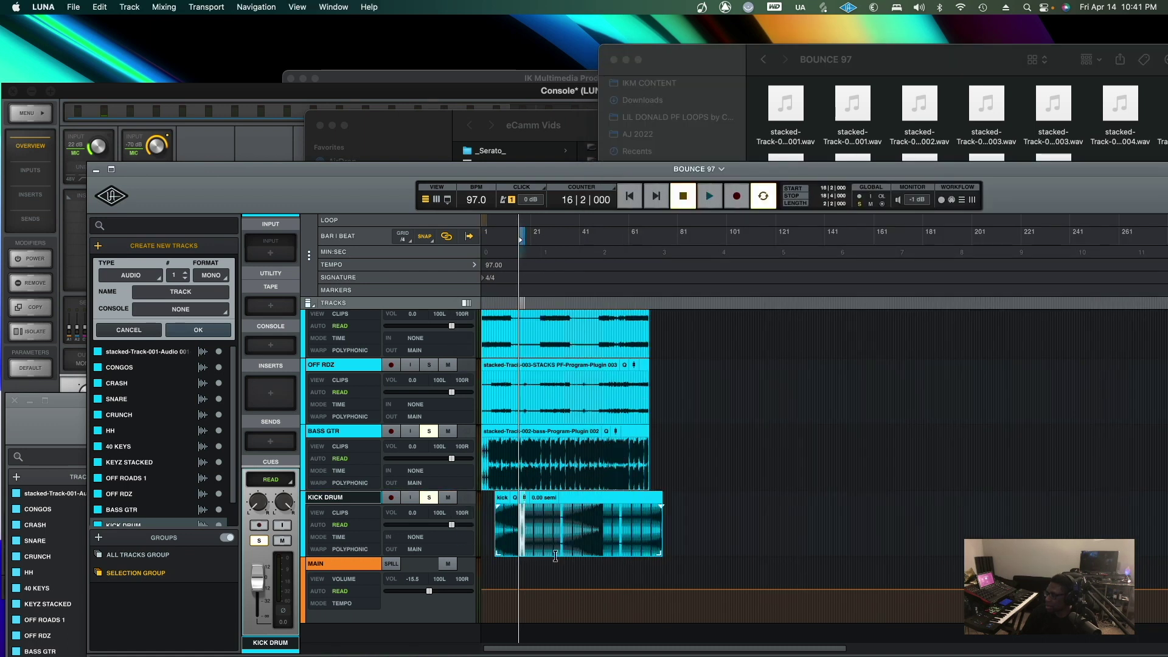
click(556, 547)
drag(549, 545, 530, 547)
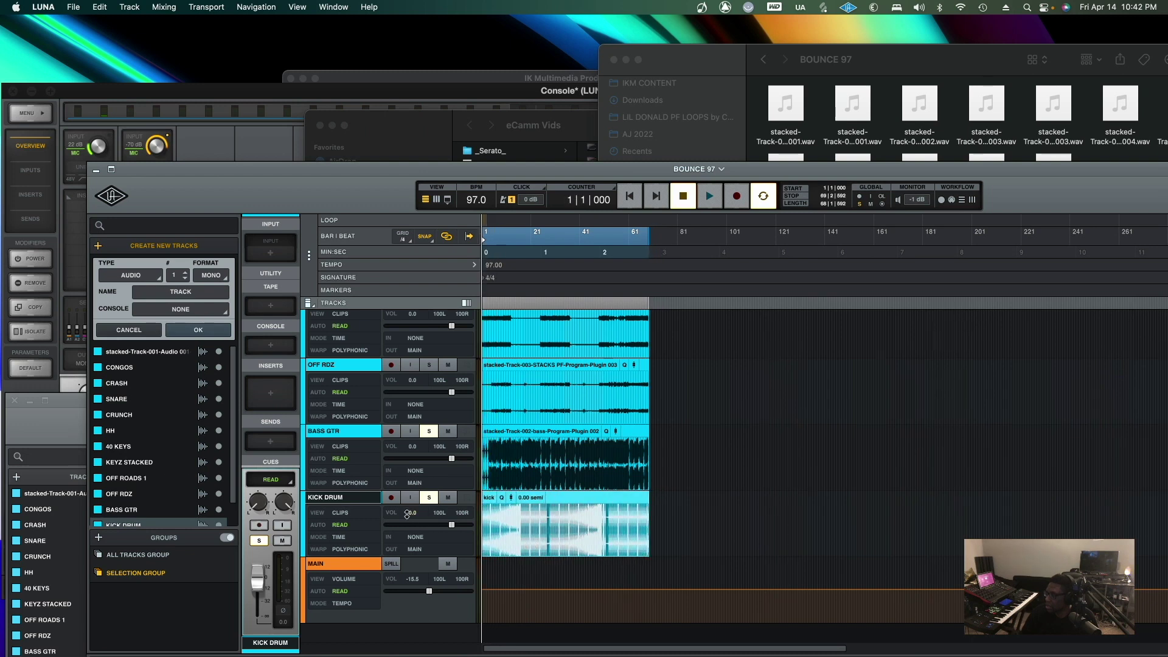
Turn off the BASS GTR solo and play the session from the start with the KICK DRUM track soloed
click(429, 498)
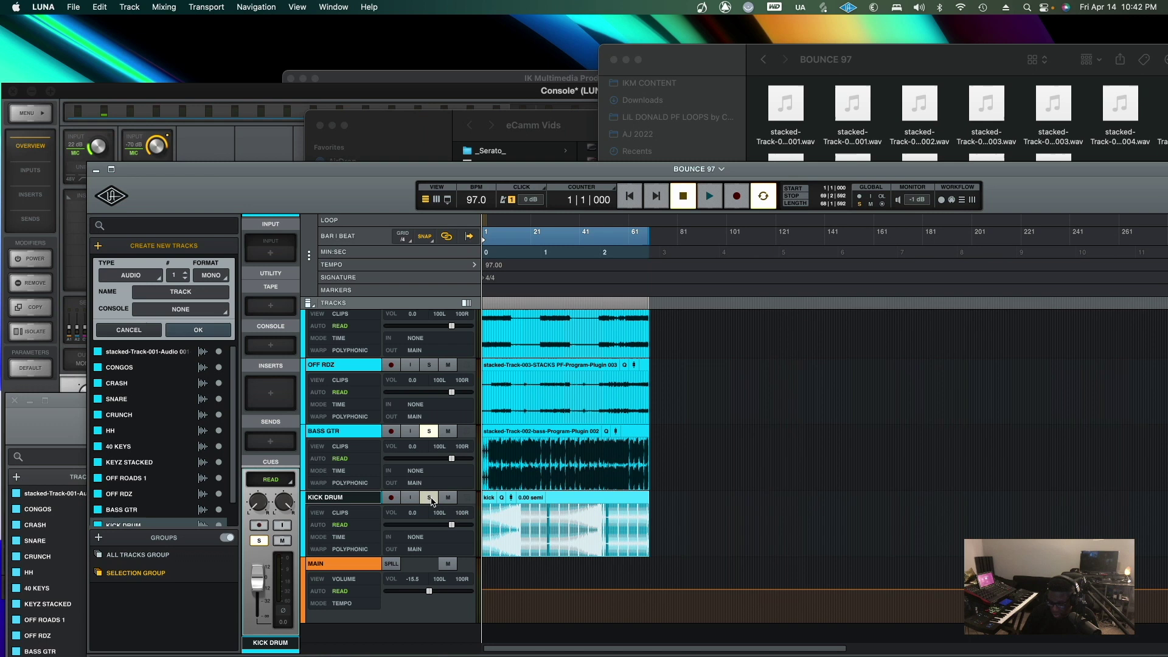
click(429, 497)
click(429, 430)
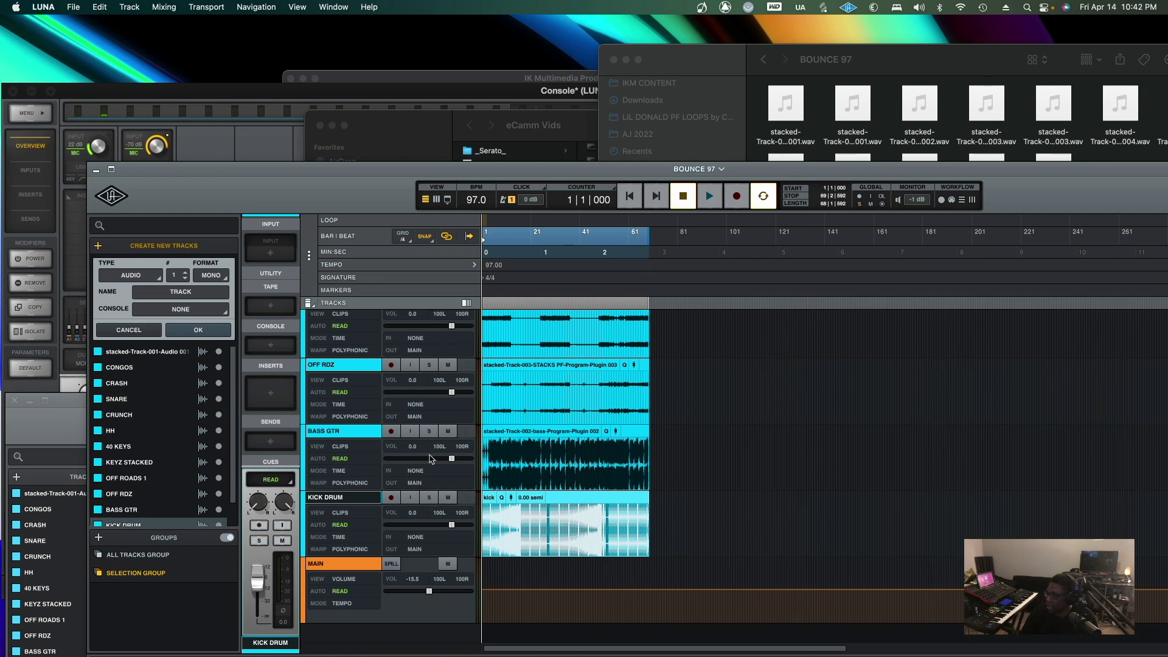
click(429, 498)
key(space)
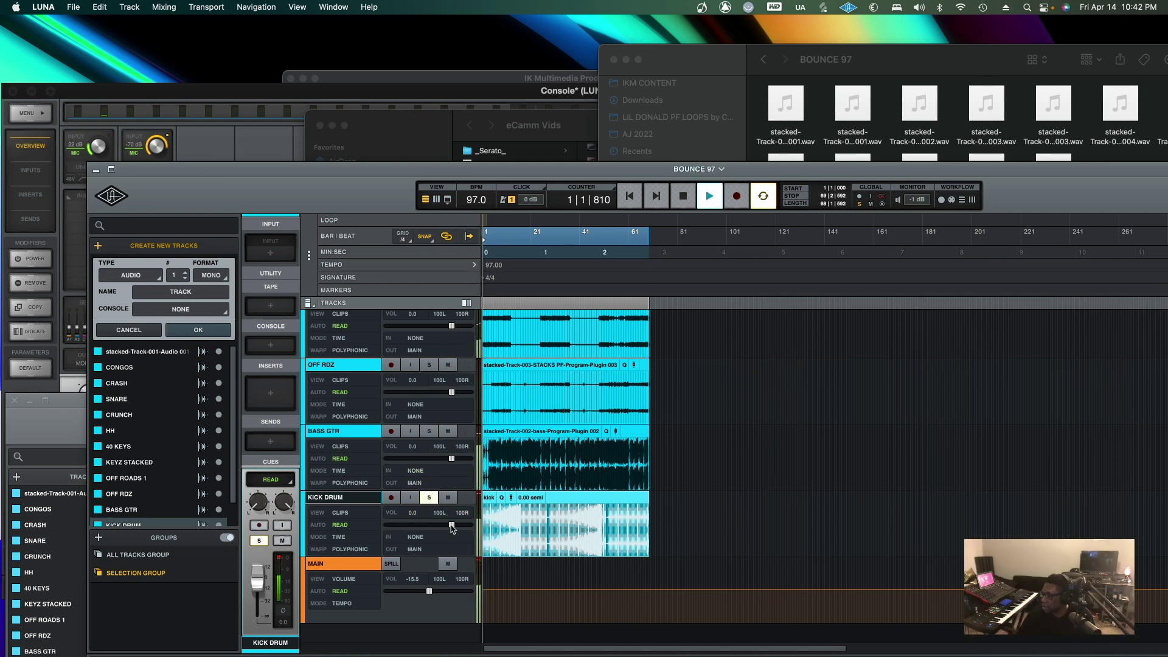
Lower the KICK DRUM volume slightly and toggle its solo to compare it with the full mix, leaving it unsoloed
drag(452, 528, 448, 528)
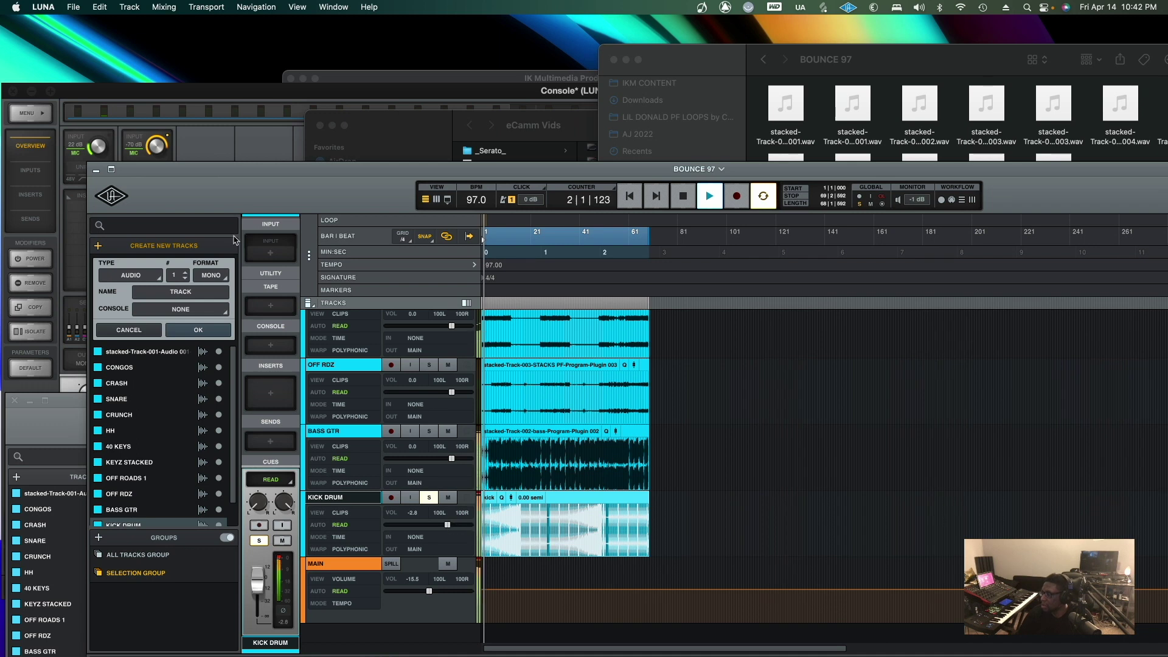
click(429, 496)
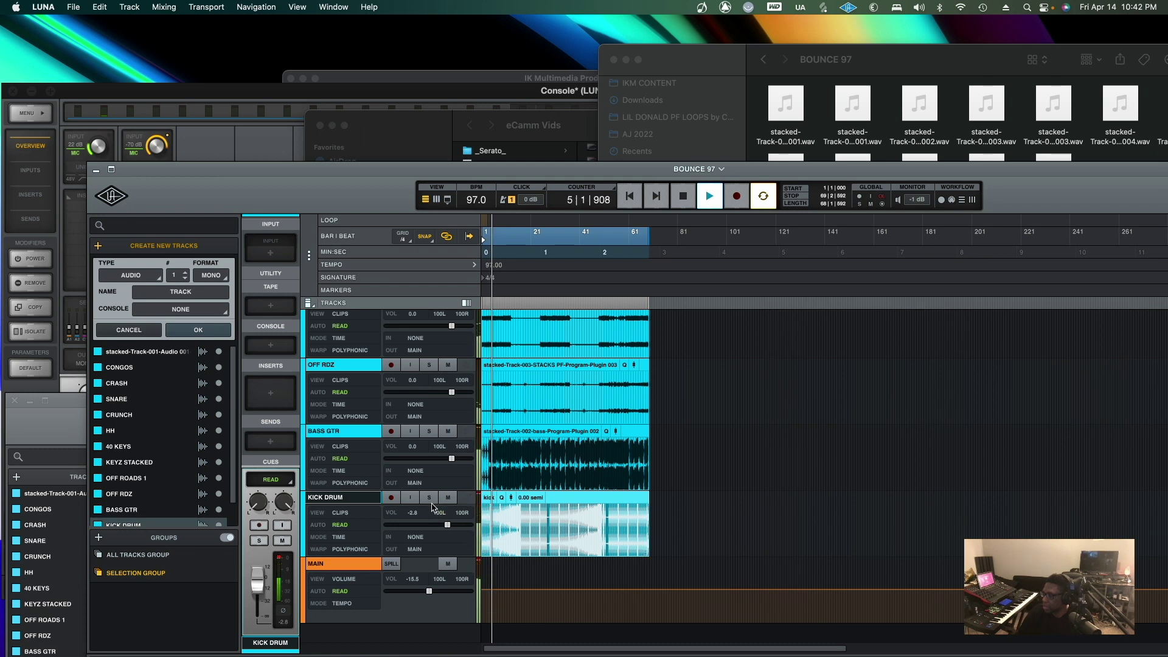
click(430, 499)
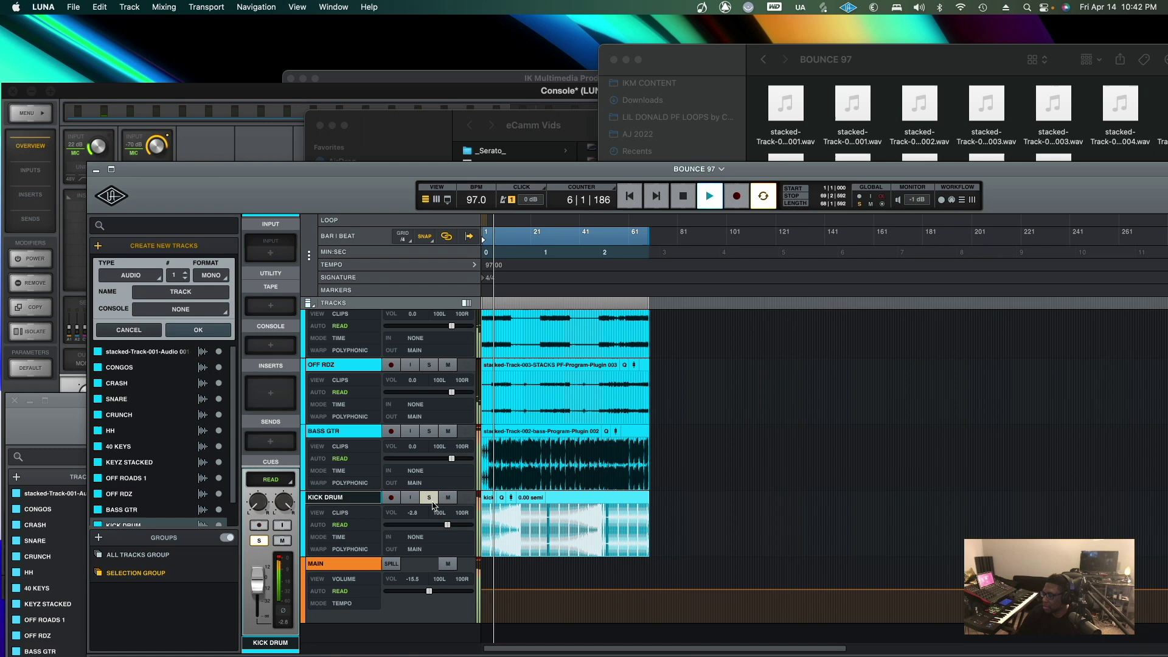
click(431, 500)
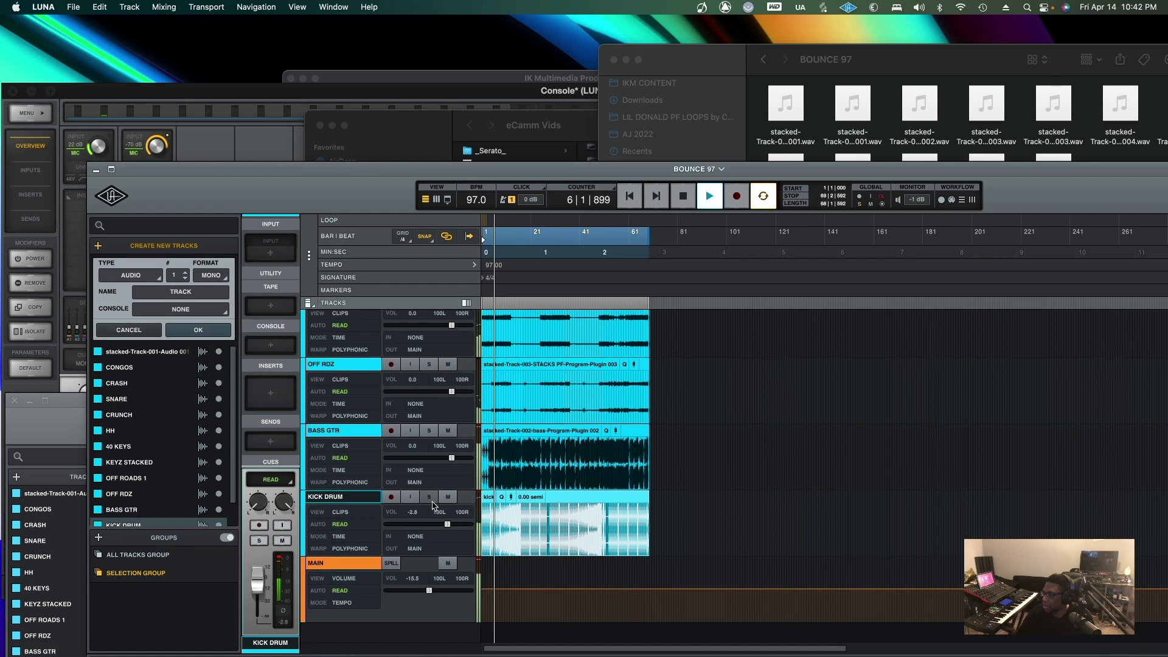
Move the session window fully into view, deselect the kick clip, and check the KICK DRUM track's name and comments
double_click(199, 173)
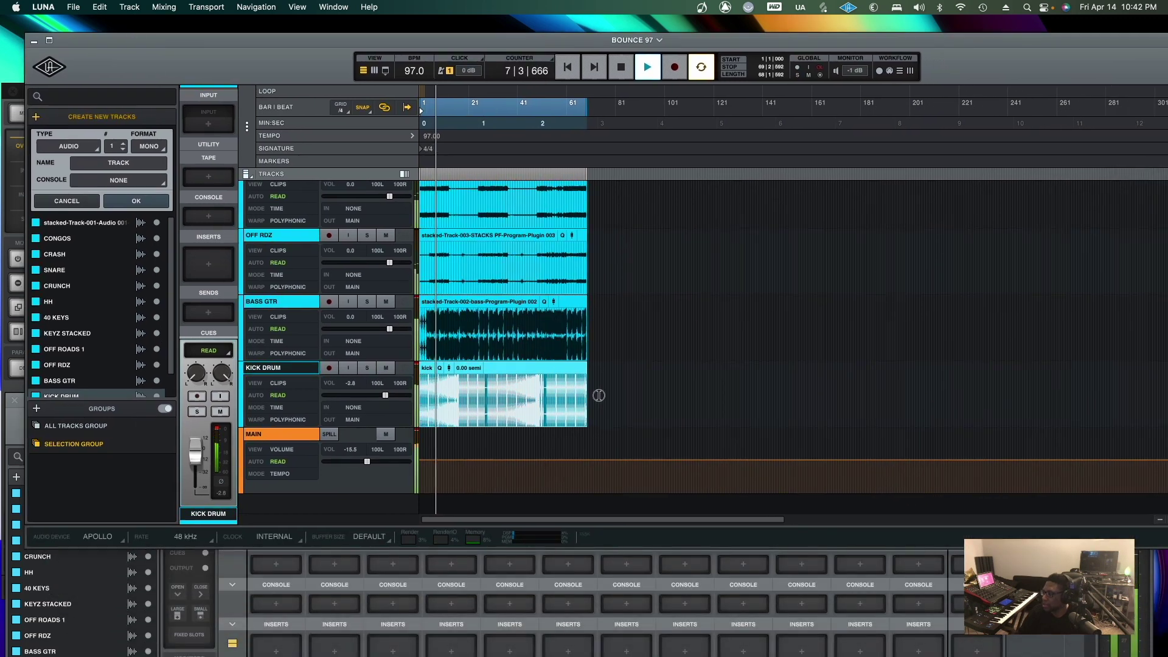
click(600, 107)
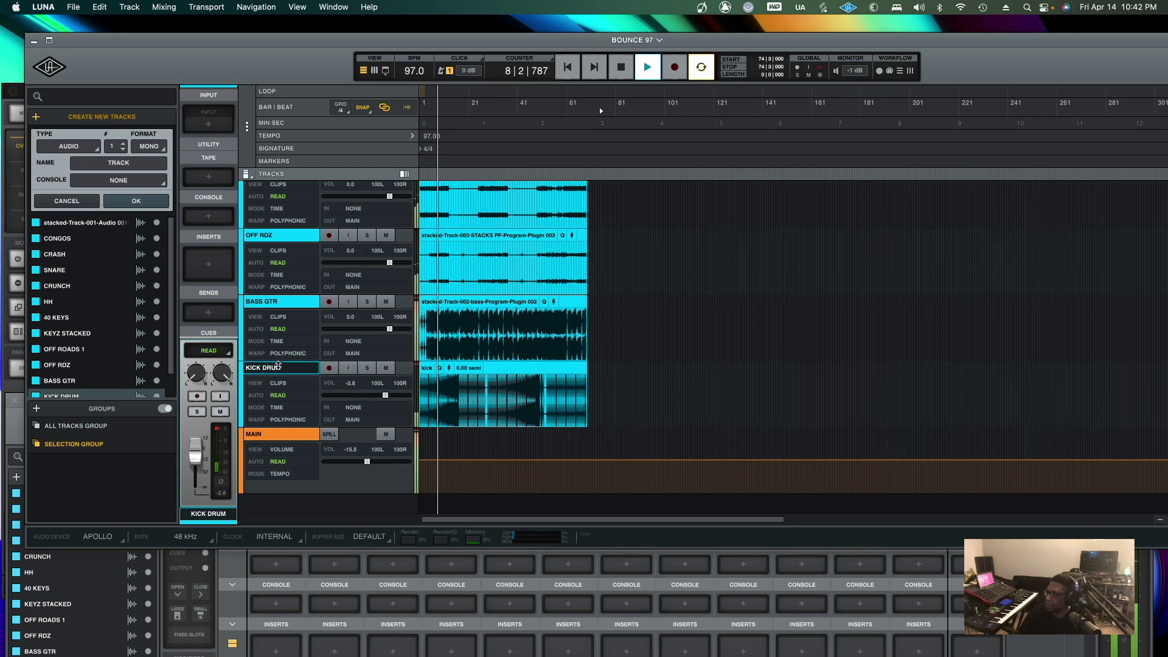
double_click(278, 367)
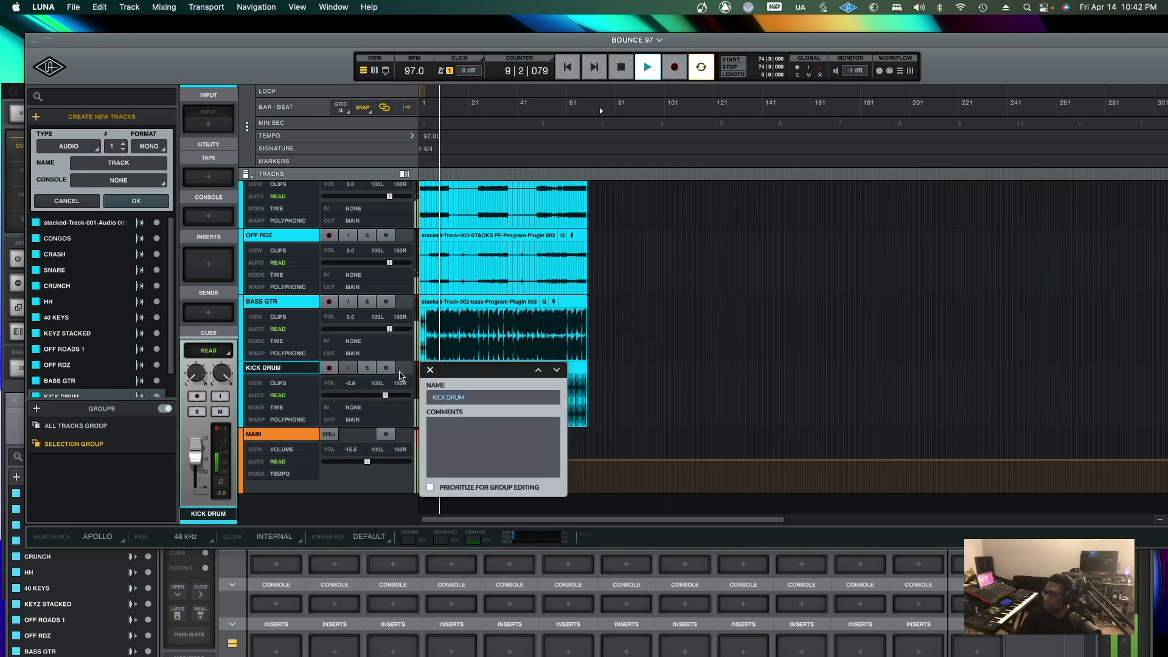
key(Escape)
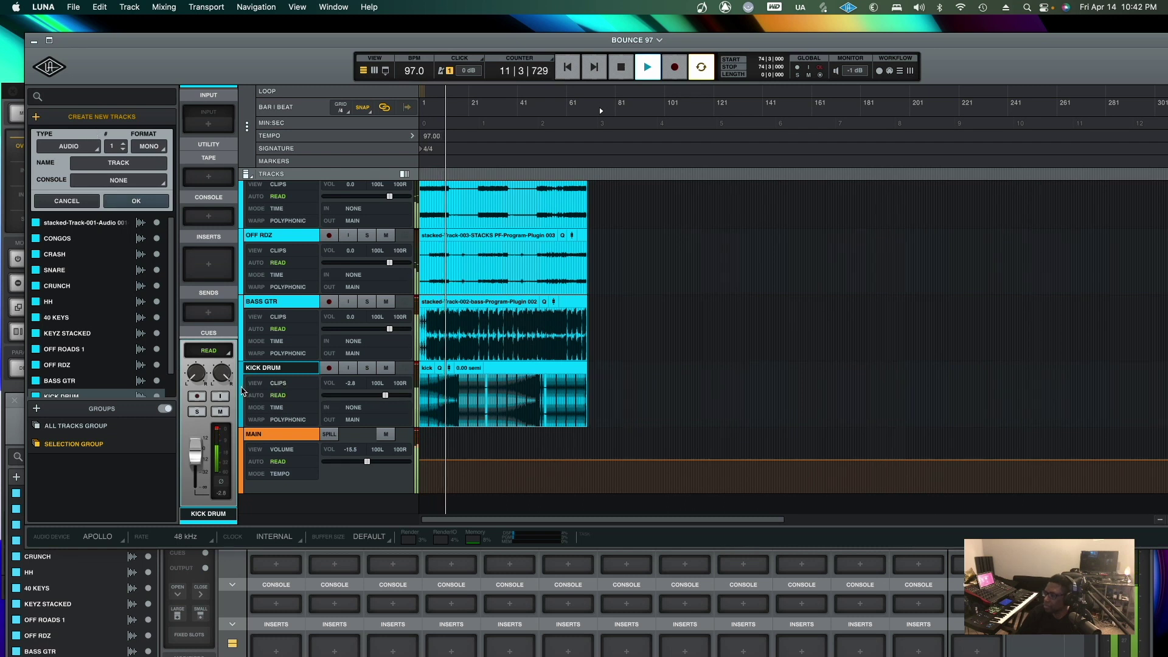
Color the KICK DRUM track red, bring the timeline window back into view, and close the color palette
click(242, 390)
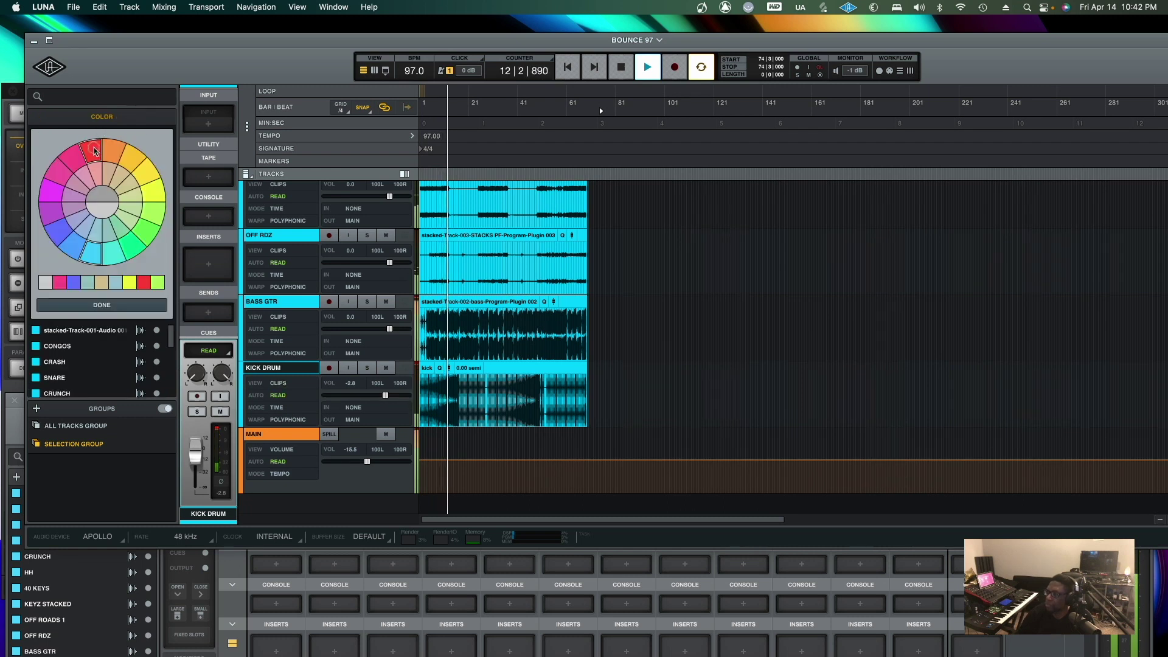
click(95, 151)
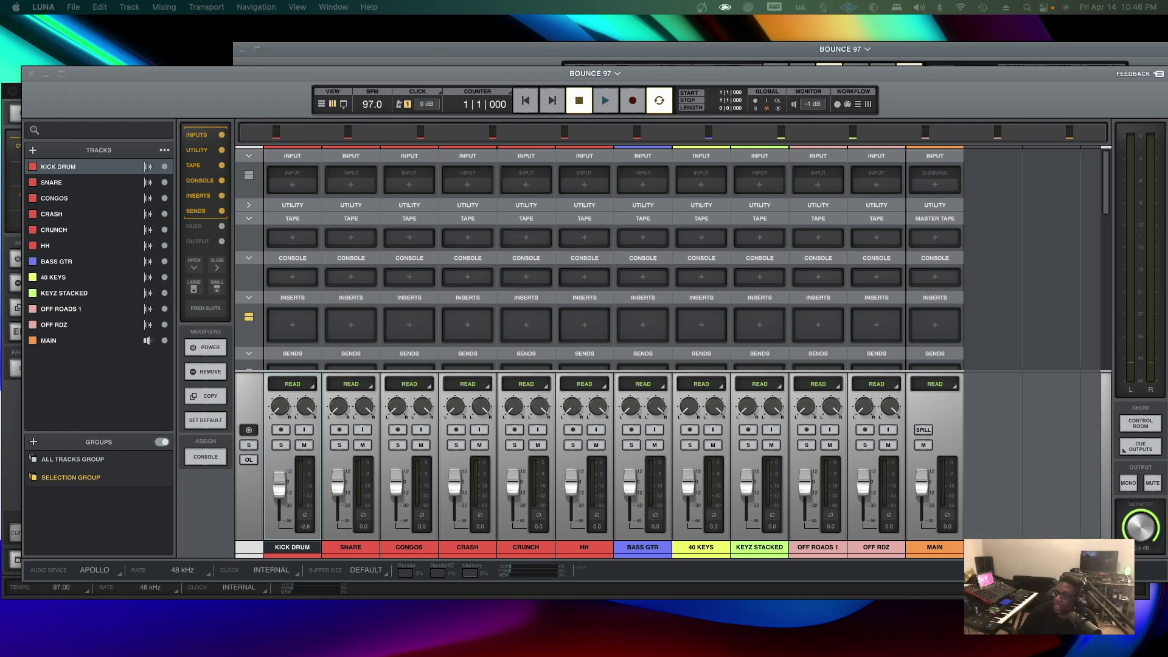
drag(134, 78, 144, 483)
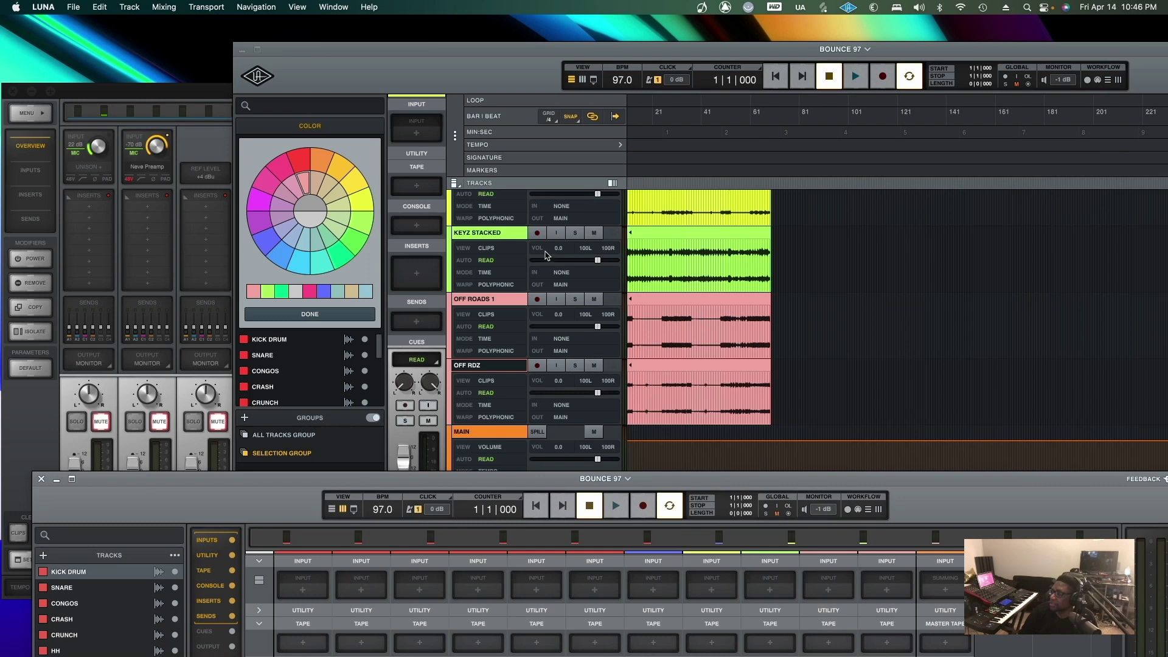
scroll(546, 254, up, 1)
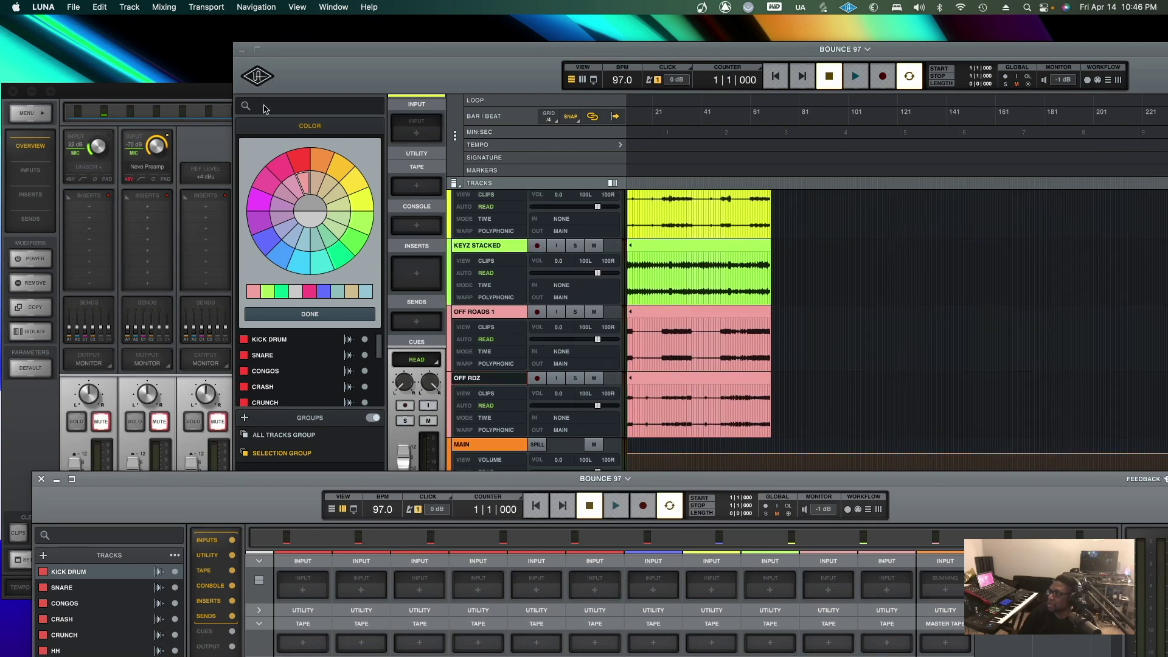
click(313, 311)
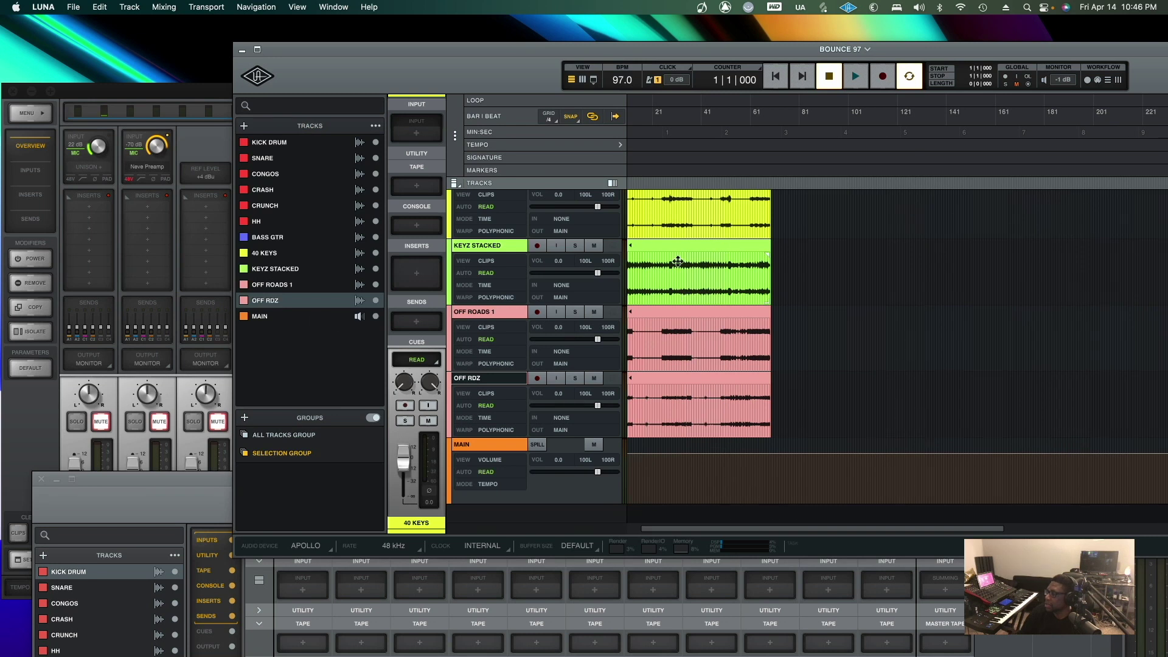
Shrink the CRASH track to its smallest height in the timeline
scroll(677, 265, up, 10)
scroll(677, 266, up, 3)
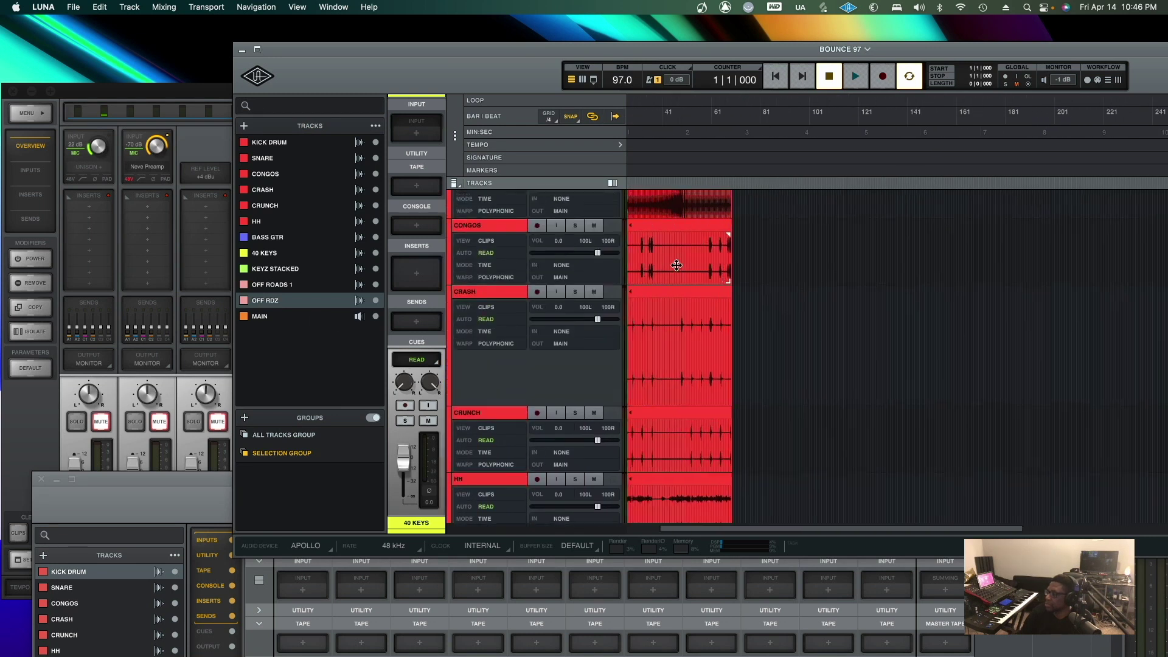
scroll(677, 265, up, 3)
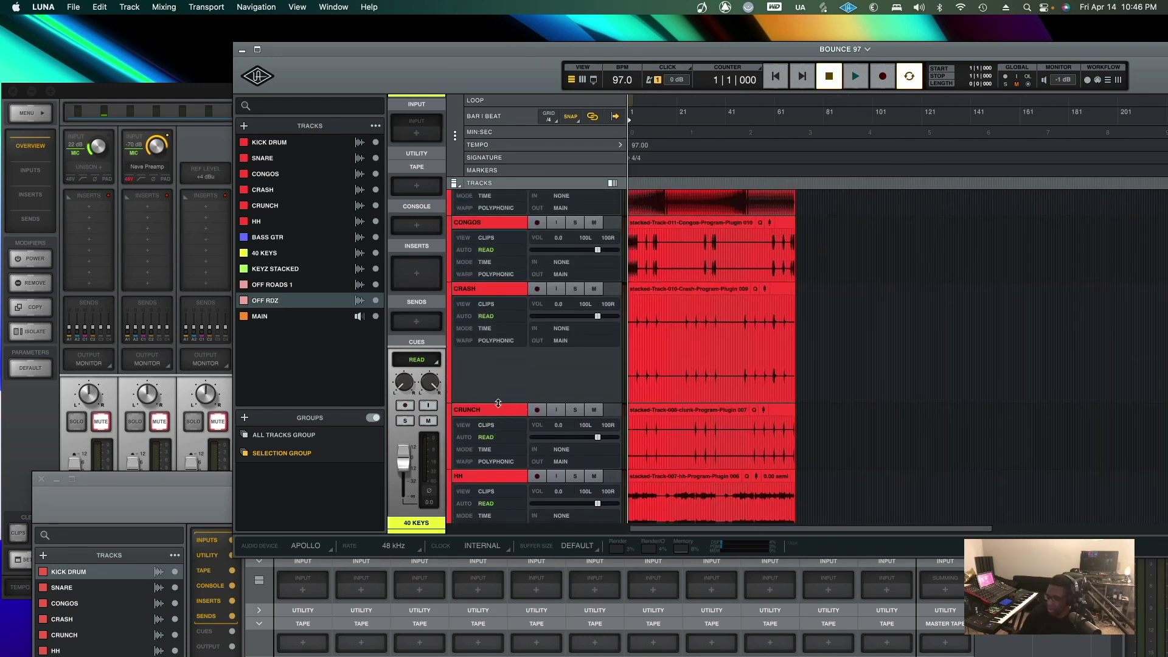
drag(498, 403, 496, 300)
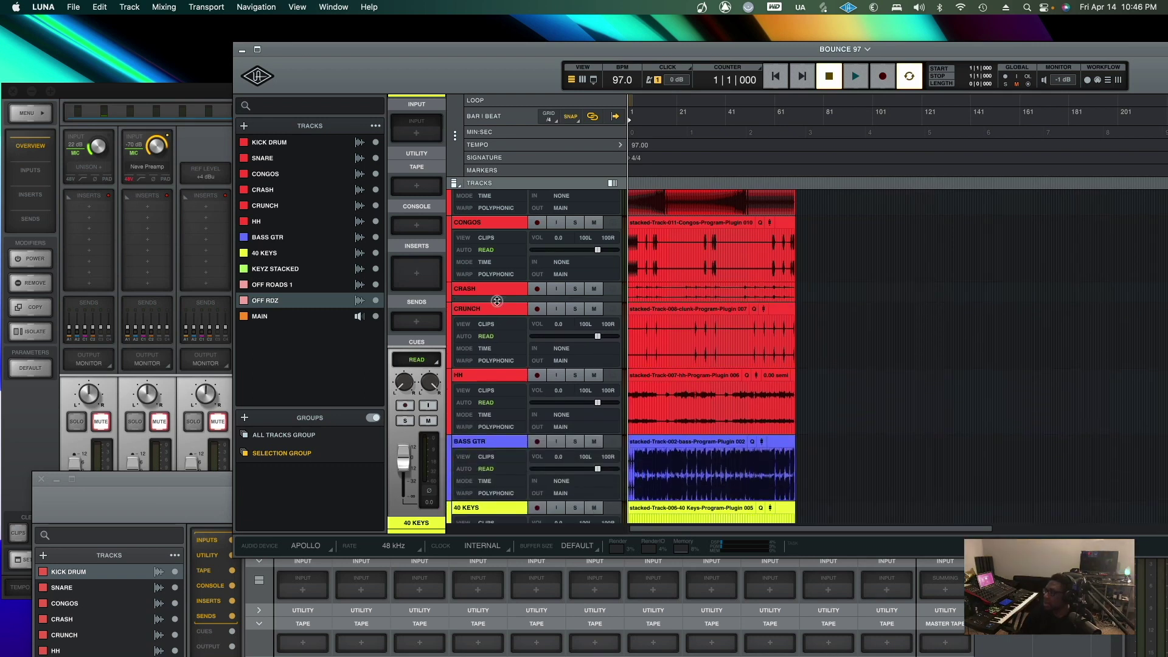
Clear the Console and Neve Preamp windows out of view and enlarge the mixer window to fill the screen
drag(89, 96, 76, 52)
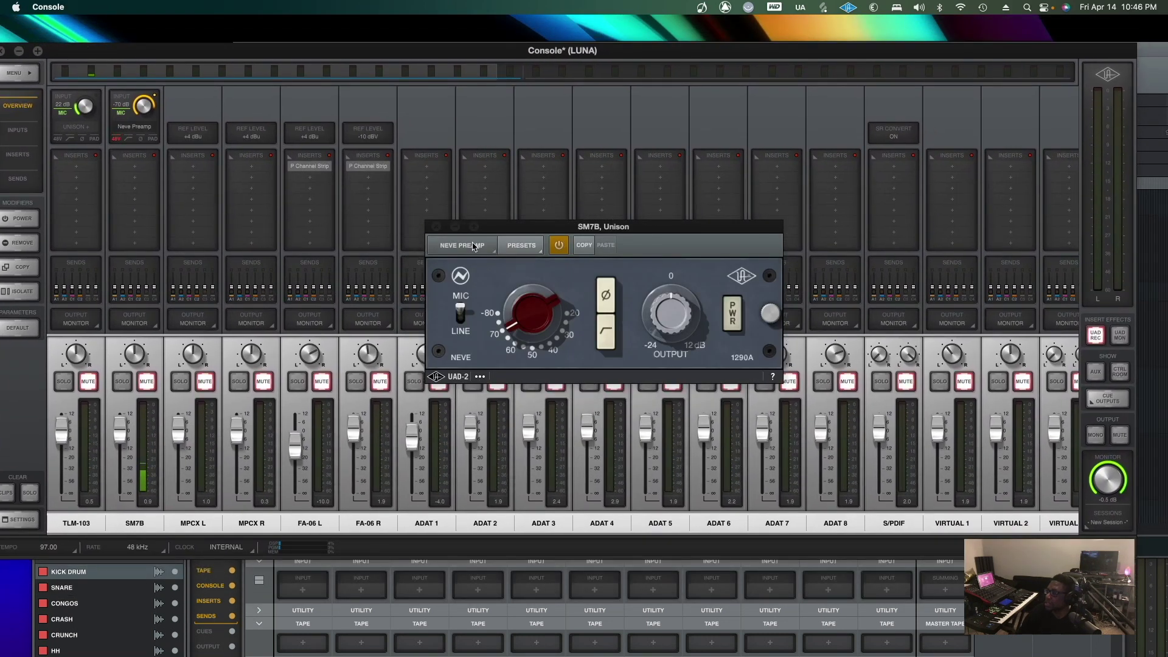
click(455, 227)
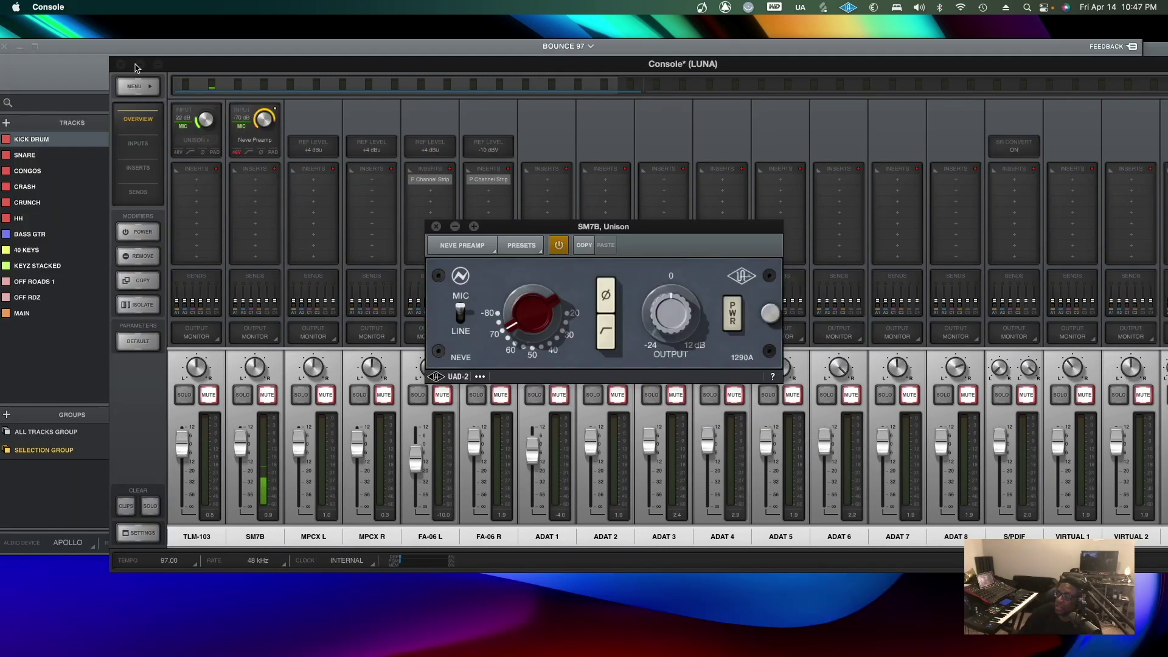
click(136, 65)
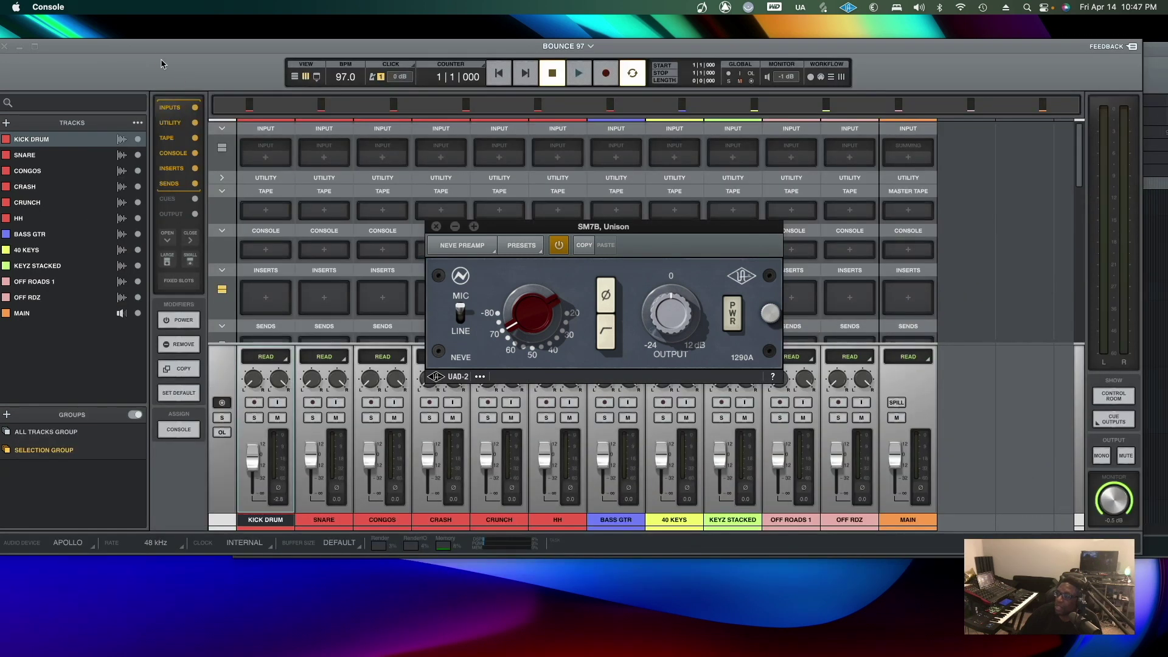
click(129, 52)
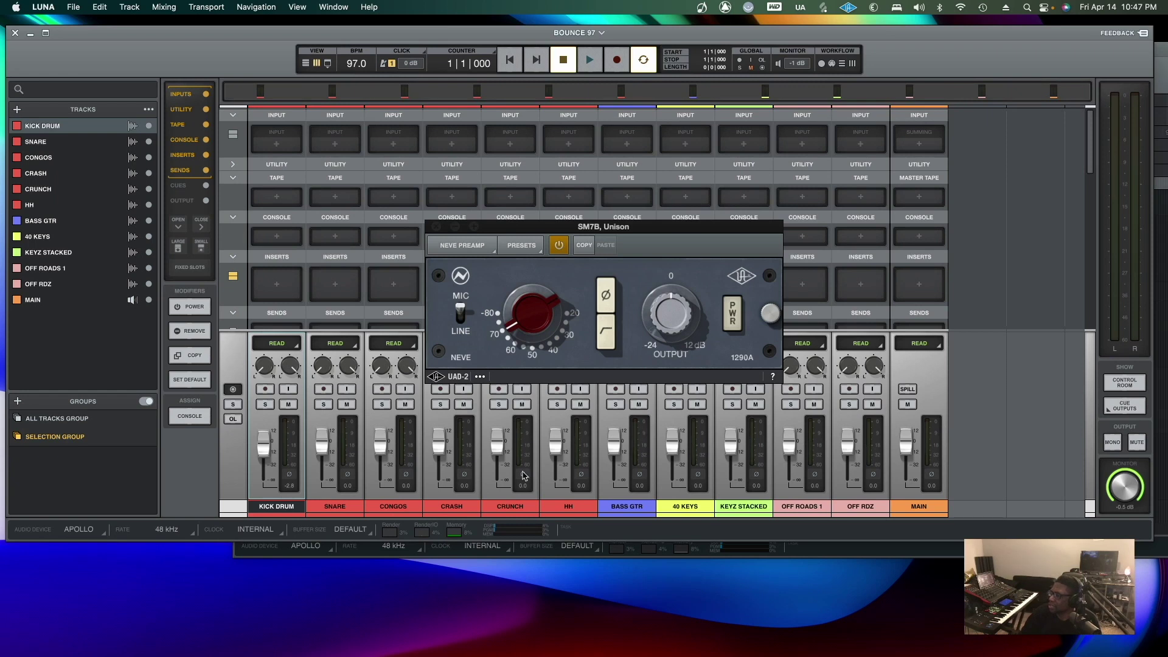
click(45, 35)
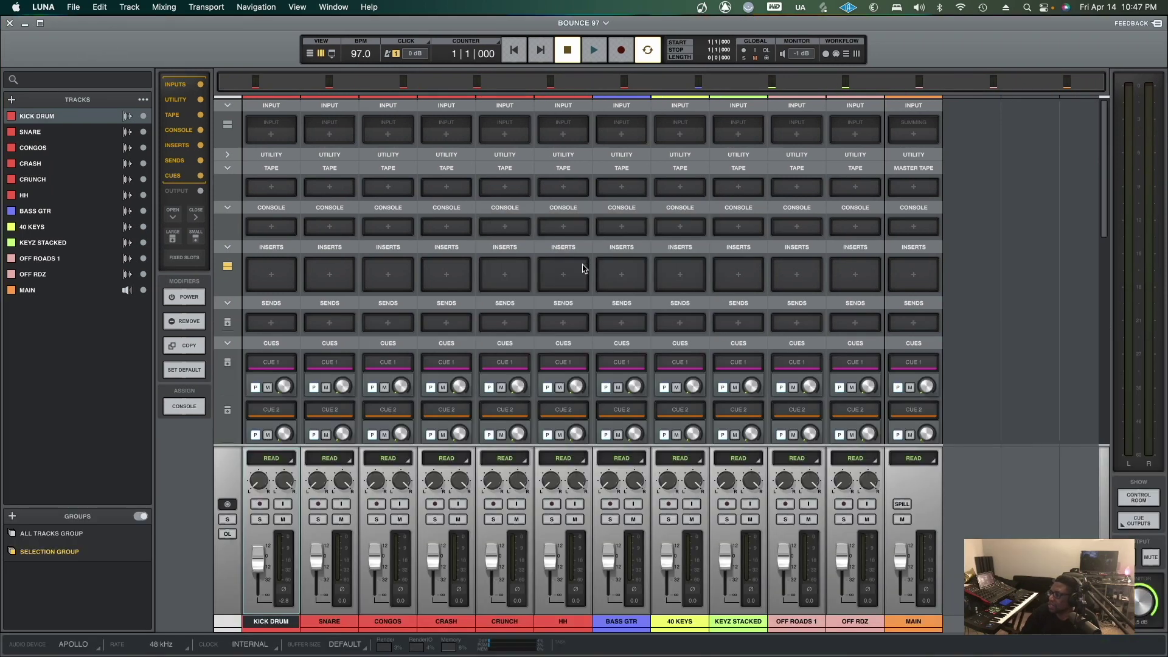
Look through the mixer's sections from INPUT to OUTPUT, expanding the UTILITY row to view it and collapsing it again
scroll(359, 267, down, 2)
scroll(359, 266, down, 5)
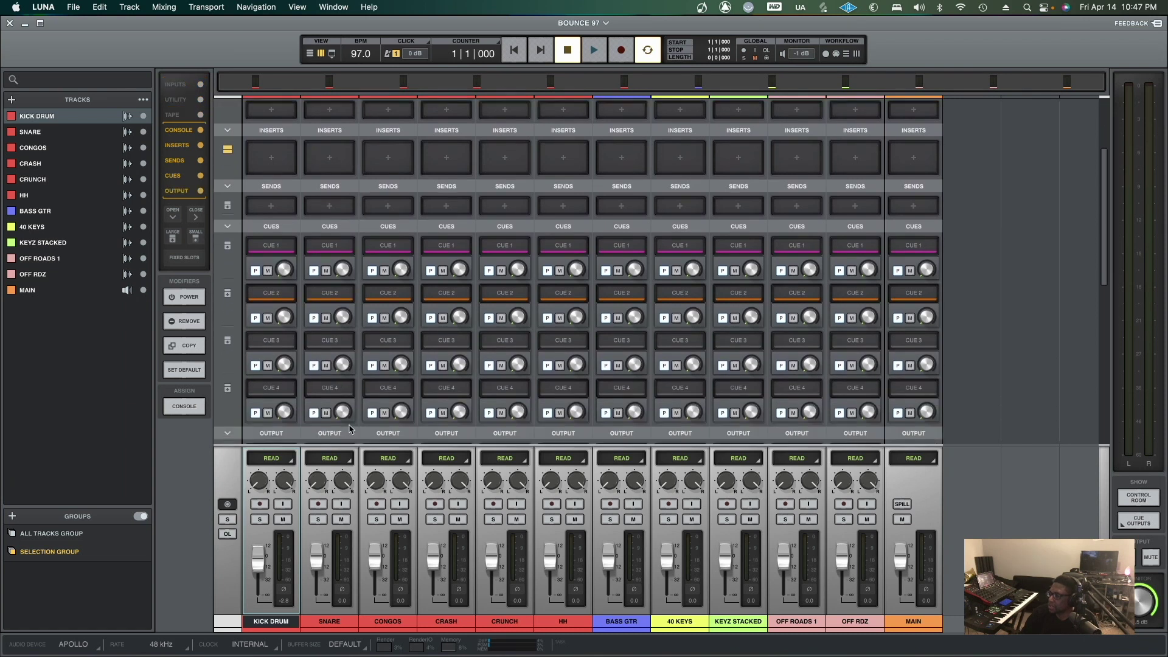
scroll(301, 353, up, 7)
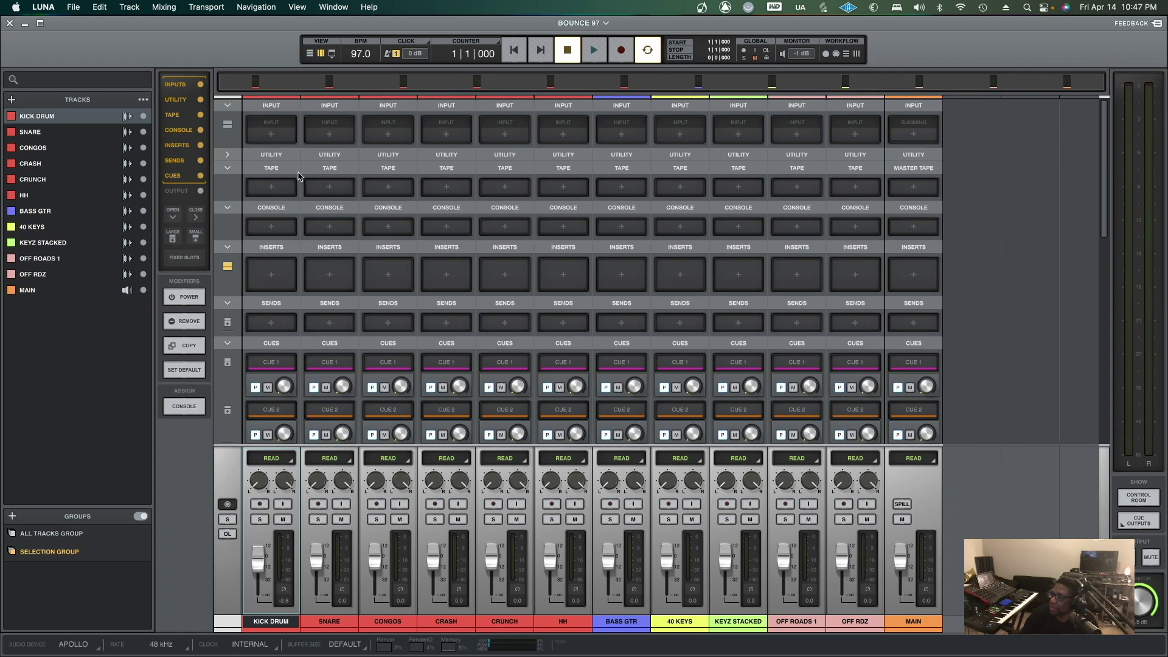
click(229, 160)
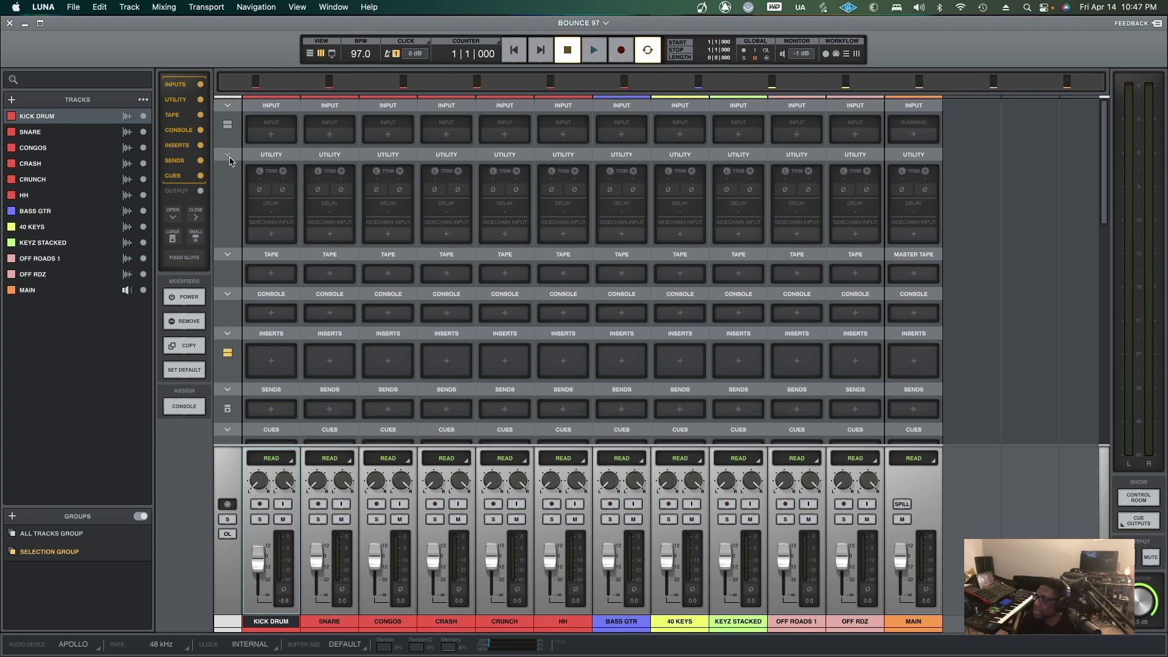
click(229, 157)
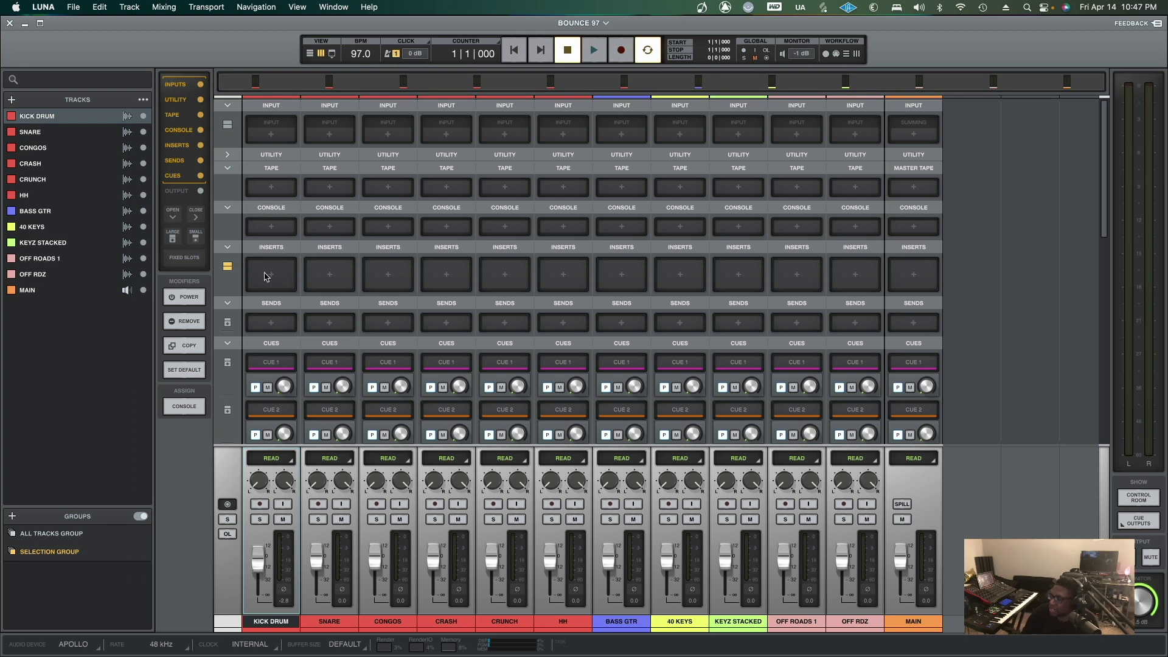
Enlarge the mixer's fader section so the channel faders and meters are taller
scroll(266, 262, down, 1)
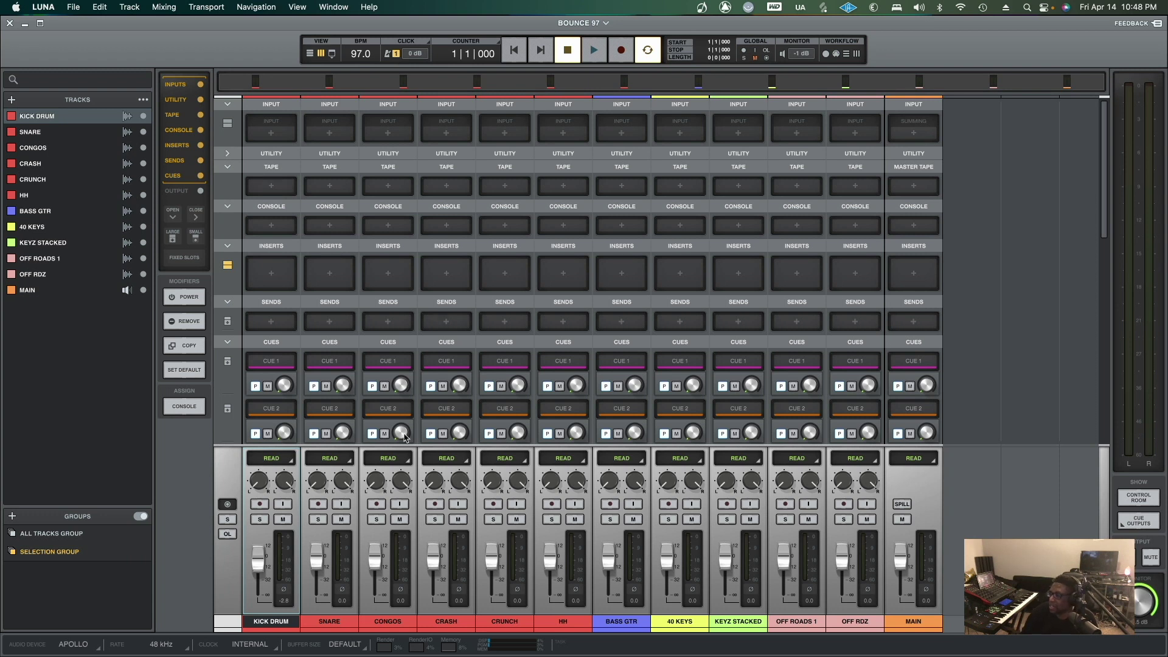
scroll(405, 437, down, 3)
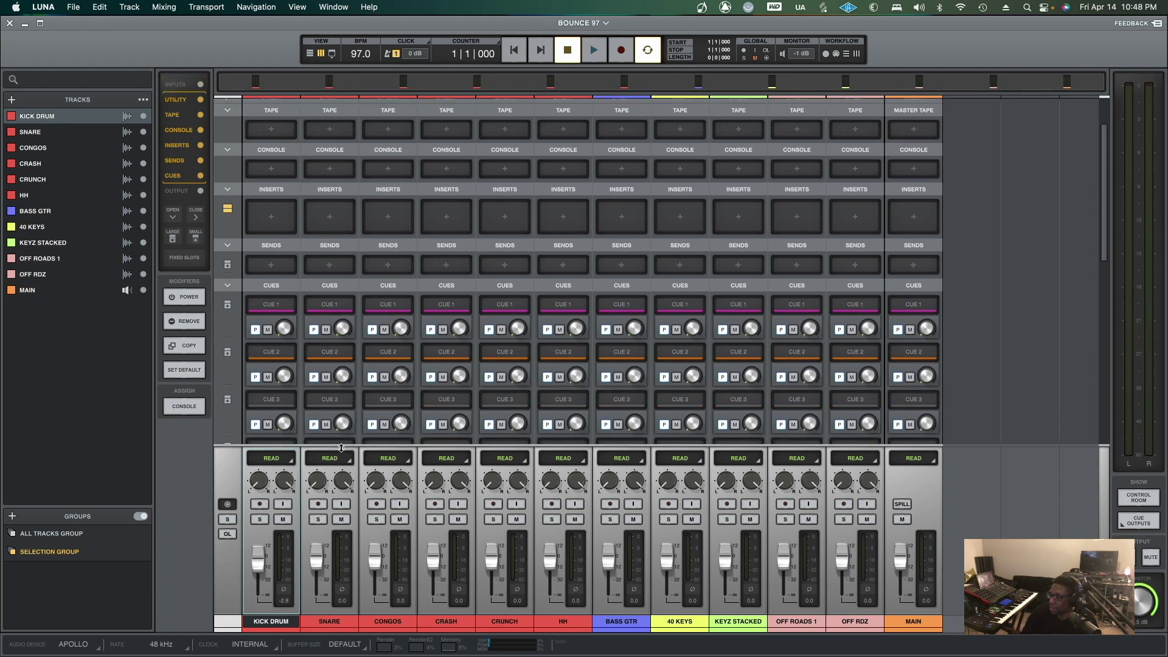
drag(342, 447, 342, 391)
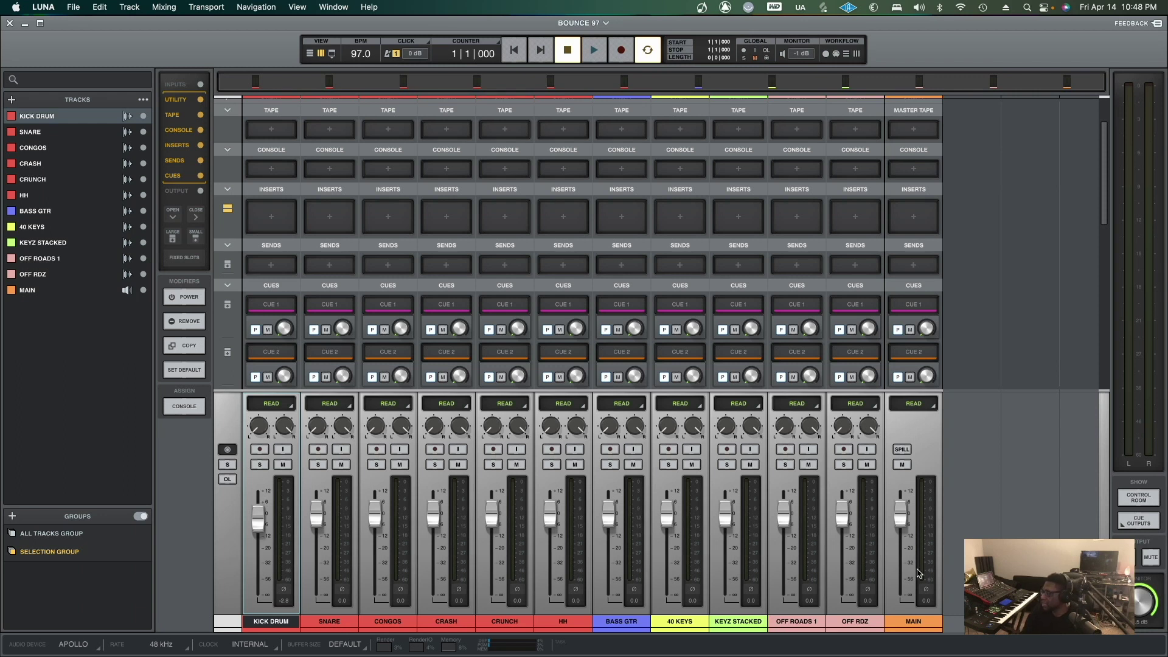
Solo the KICK DRUM channel, start playback, and lower its fader to about -17.5 dB
click(261, 466)
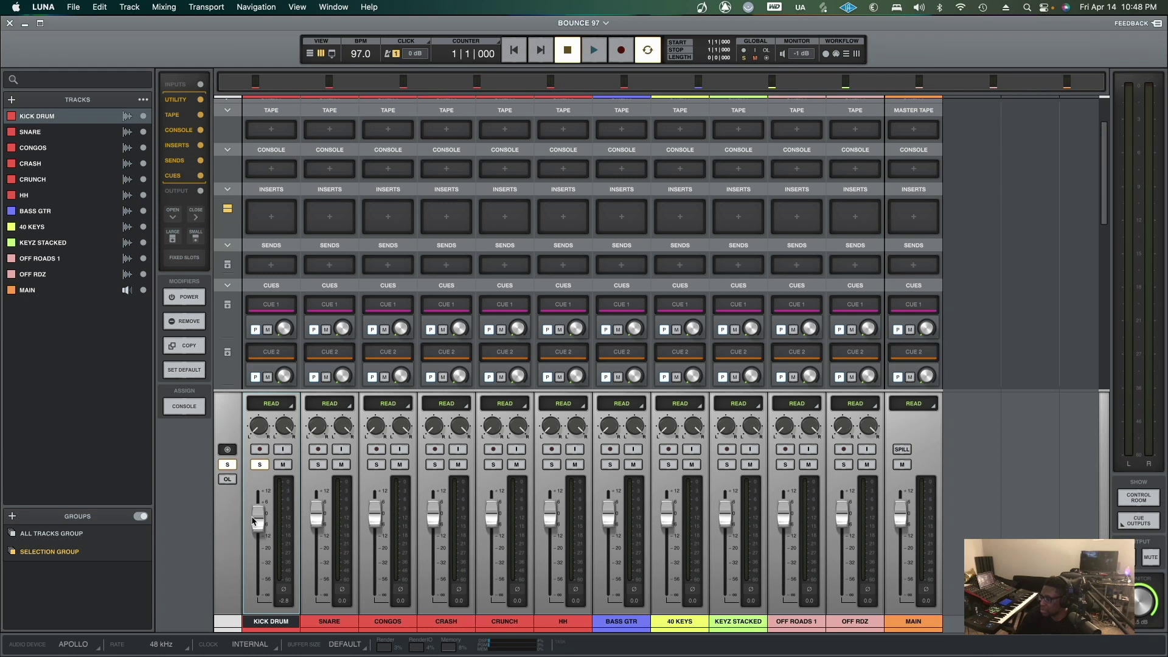
drag(259, 522, 260, 551)
key(space)
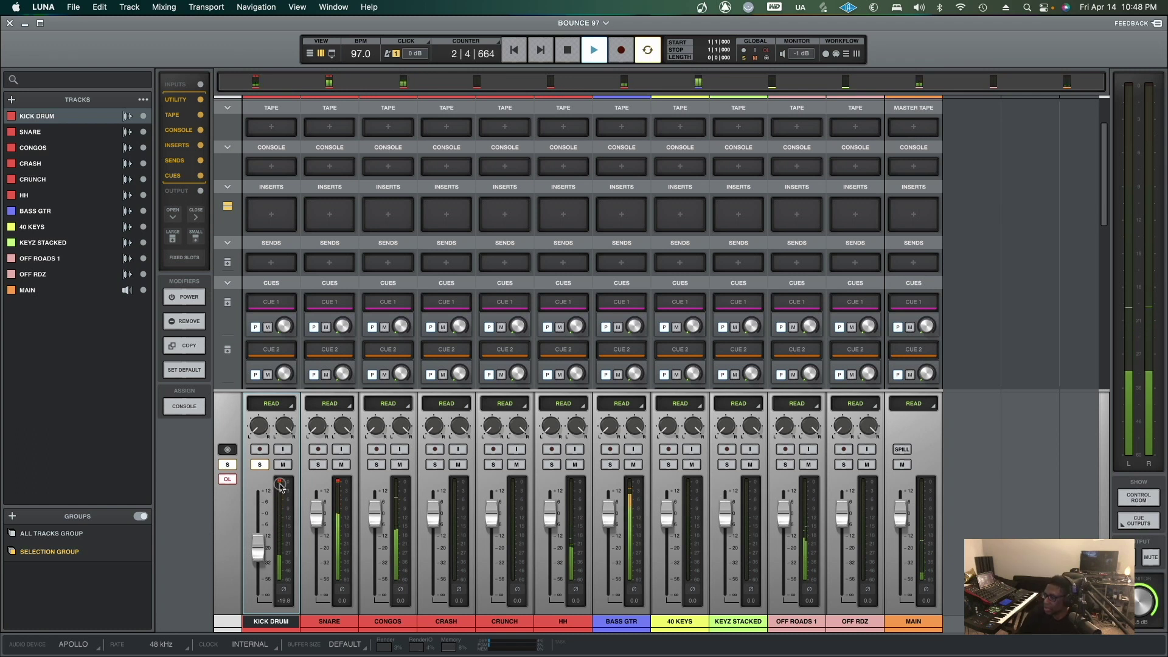
drag(256, 552, 259, 550)
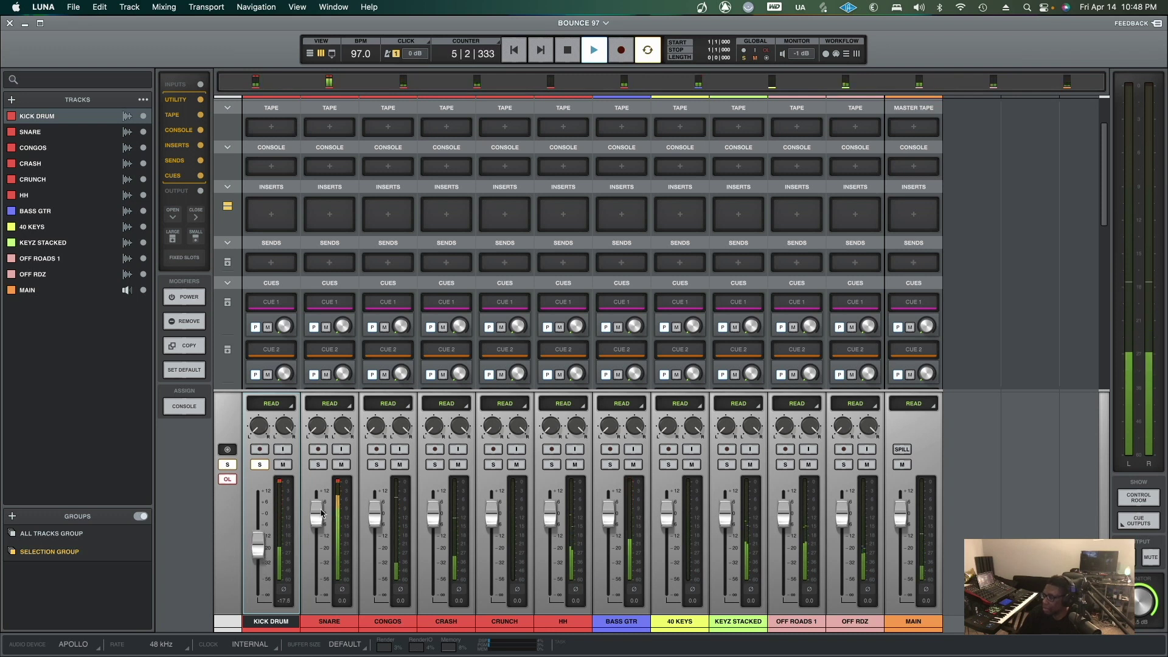
Solo the SNARE channel too, lower its fader to about -15 dB, stop playback, and clear the clip indicators
click(317, 465)
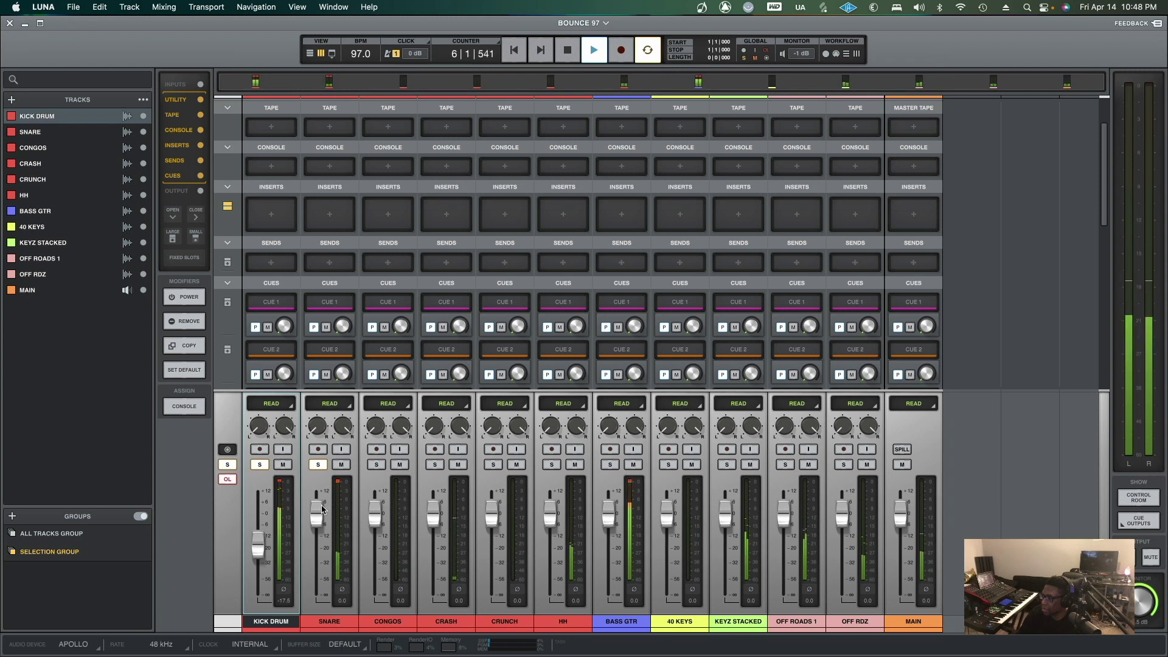
drag(316, 515, 315, 541)
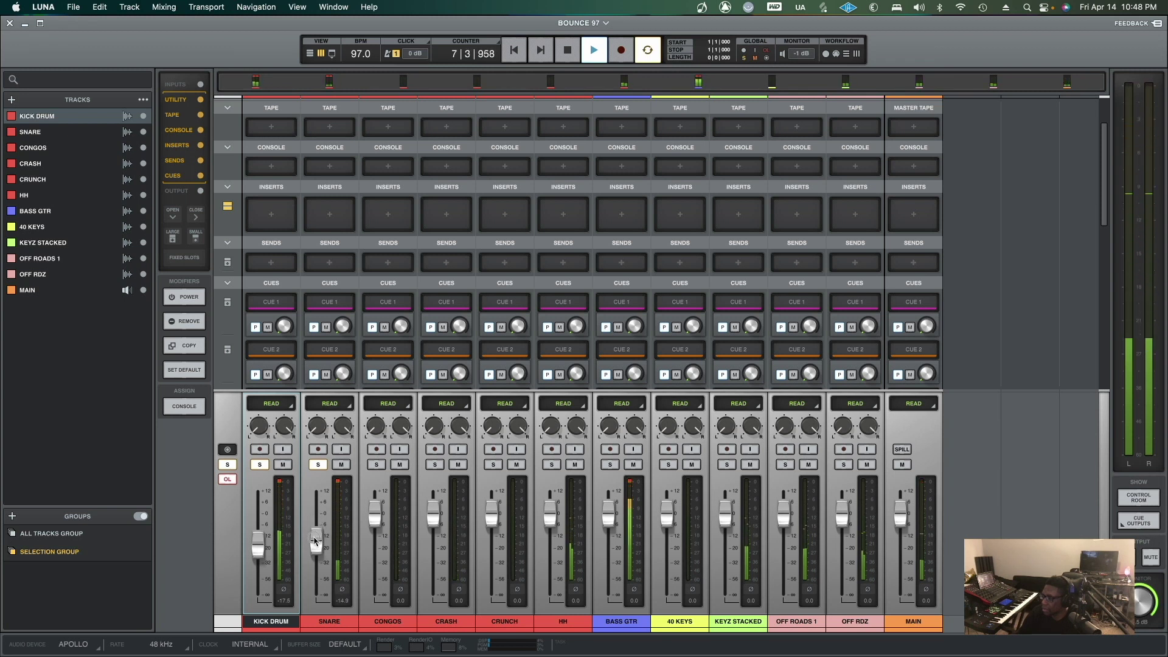
key(space)
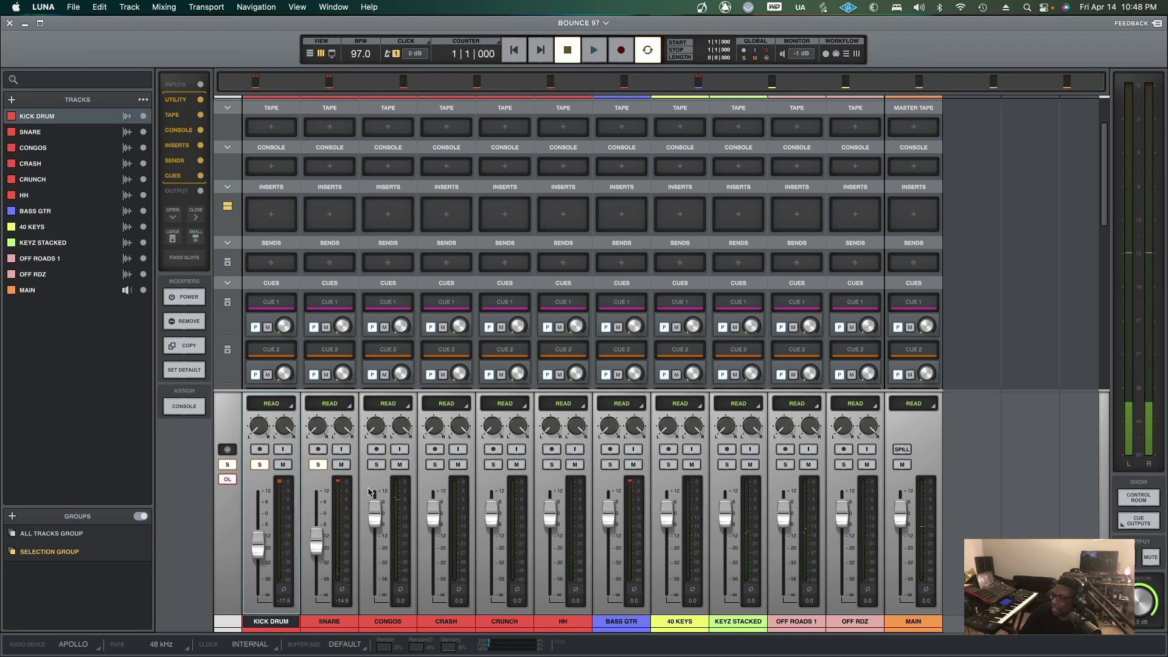
click(281, 492)
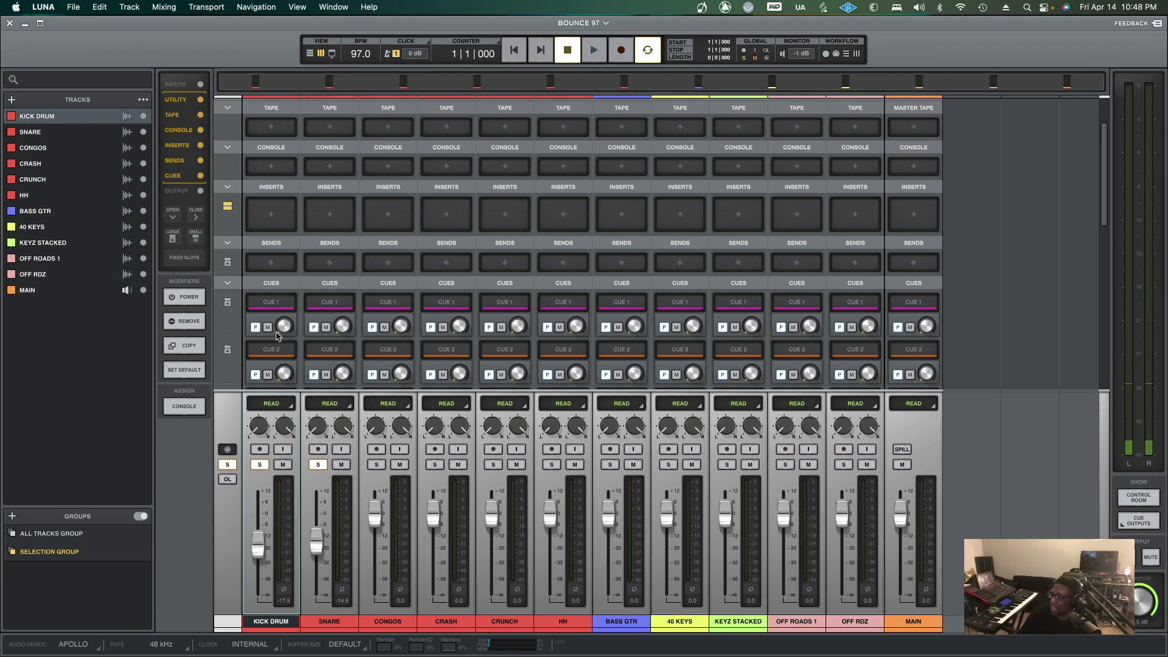
Bring the timeline window into view and lower the kick clip's gain to about -5.8 dB
double_click(97, 29)
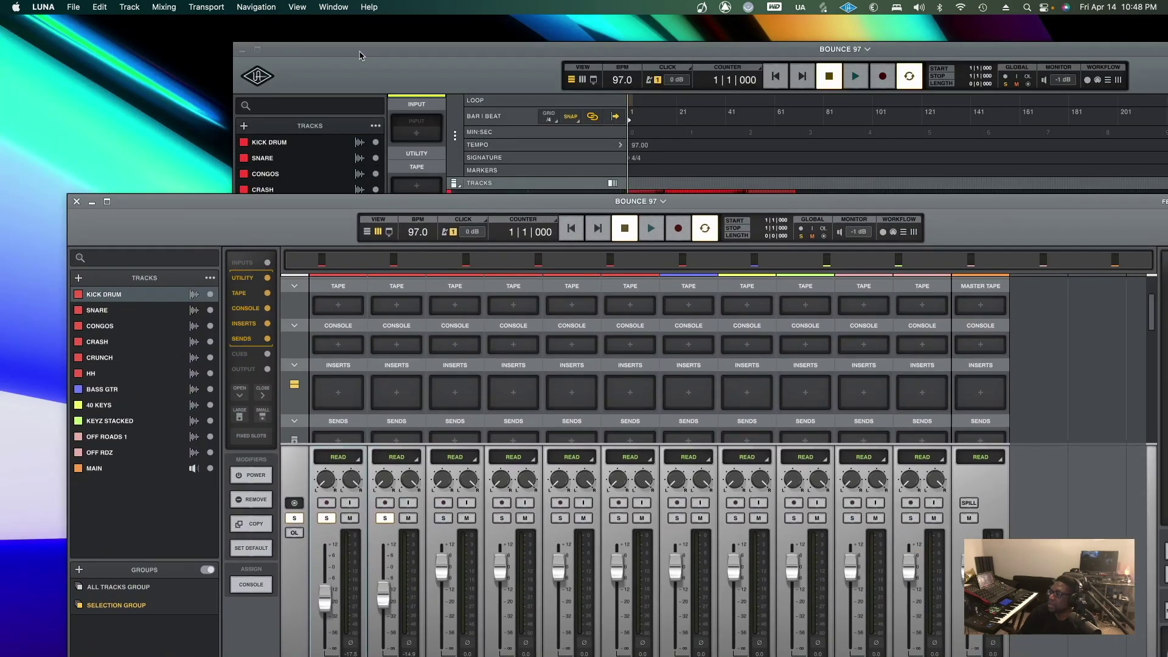
drag(359, 56, 171, 45)
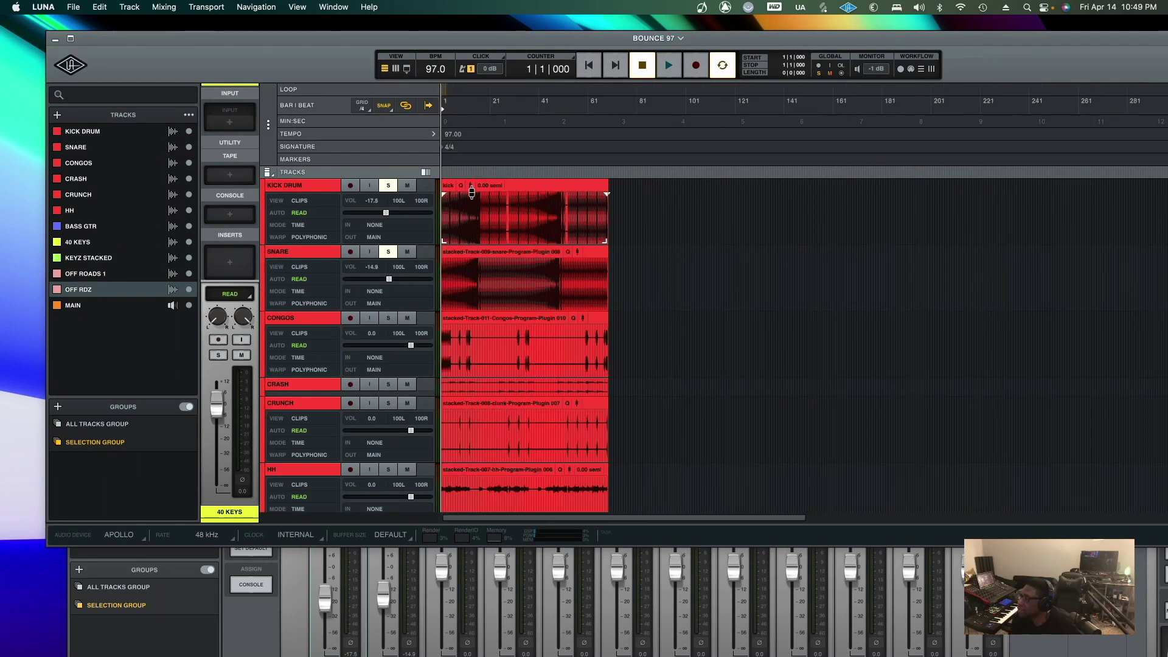
drag(472, 190, 470, 223)
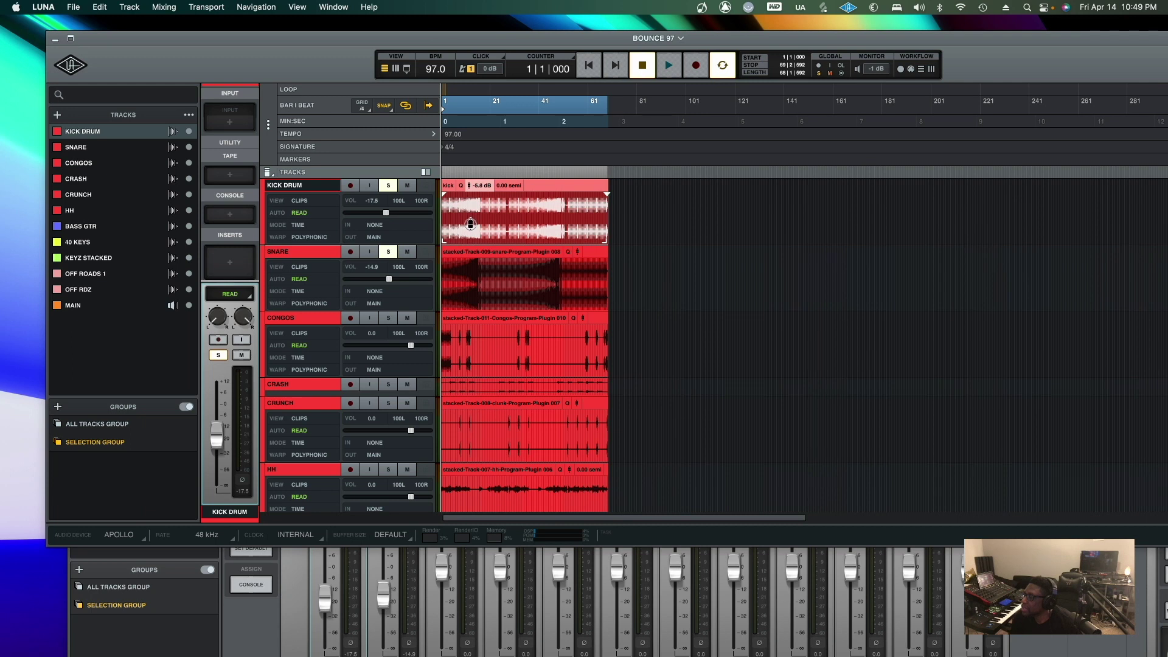
Play the session and raise the KICK DRUM fader in the mixer to about -6.3 dB
key(space)
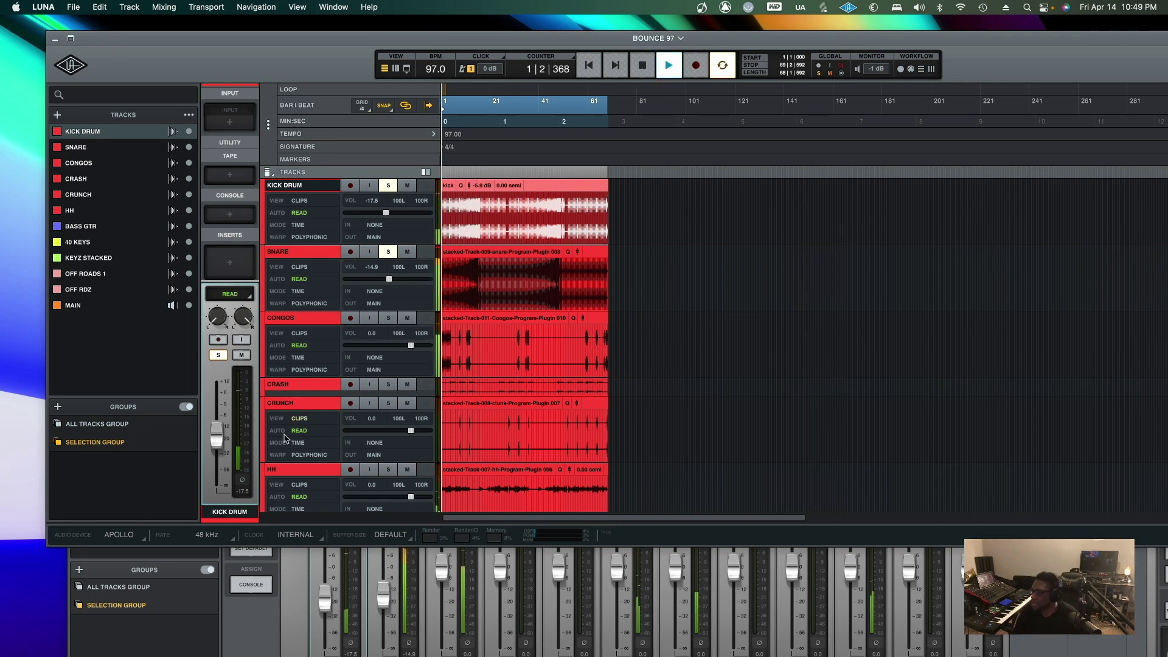
click(307, 560)
drag(325, 600, 329, 571)
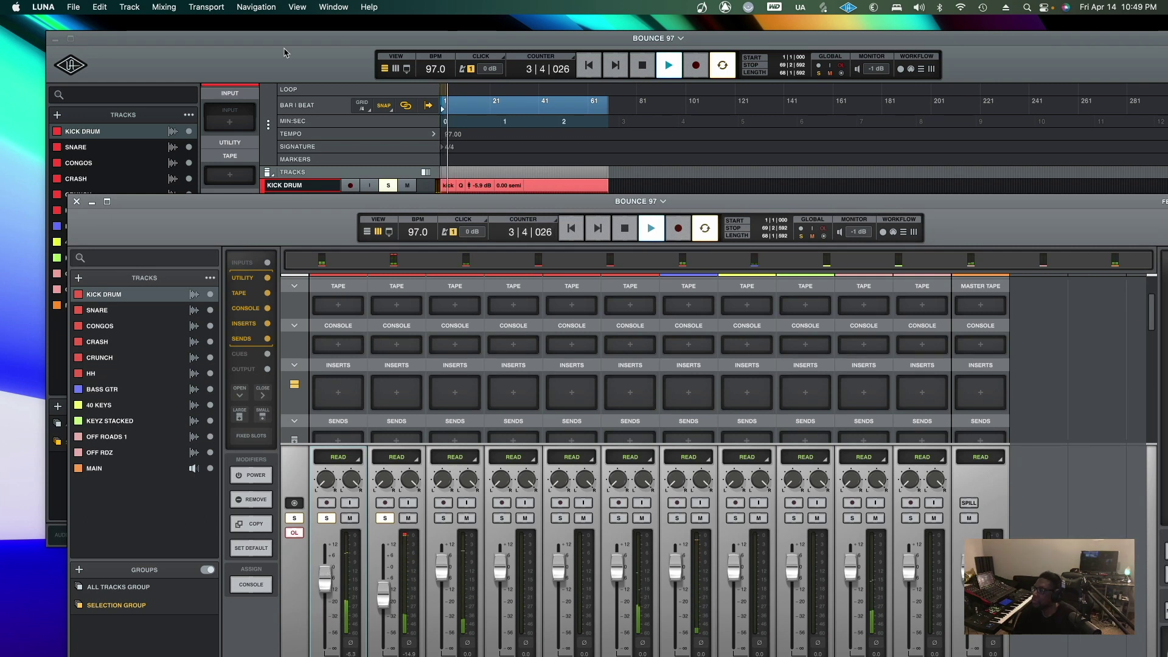
Return to the timeline, select the SNARE clip, lower its clip gain, and bring the mixer back to the front
drag(256, 43, 255, 41)
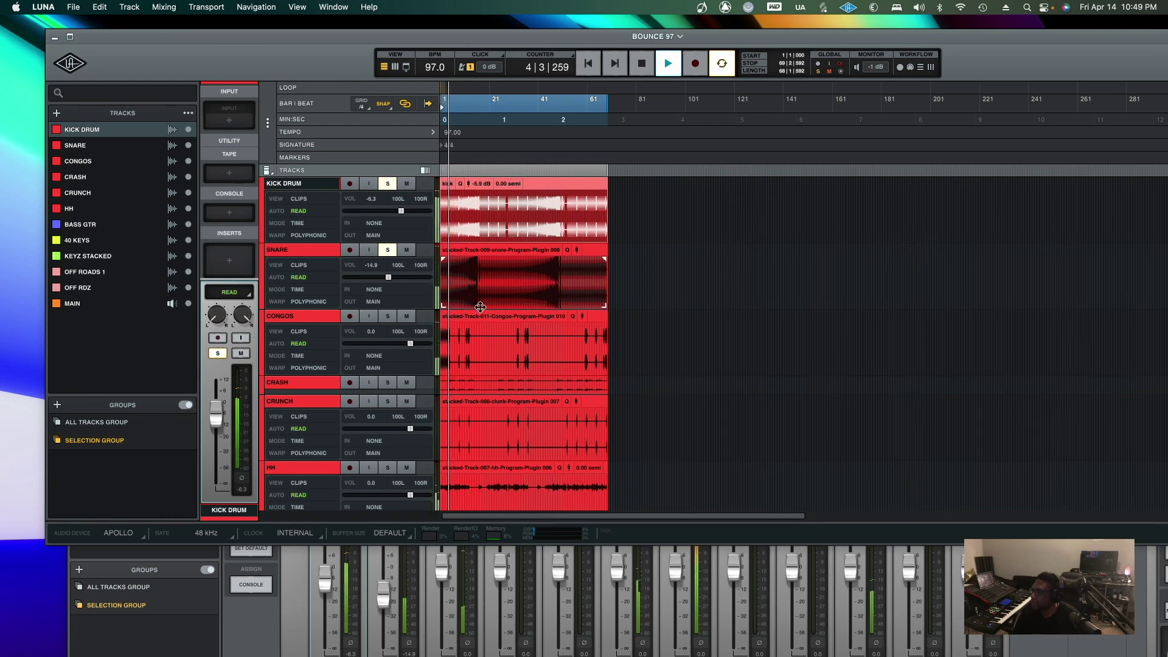
click(480, 305)
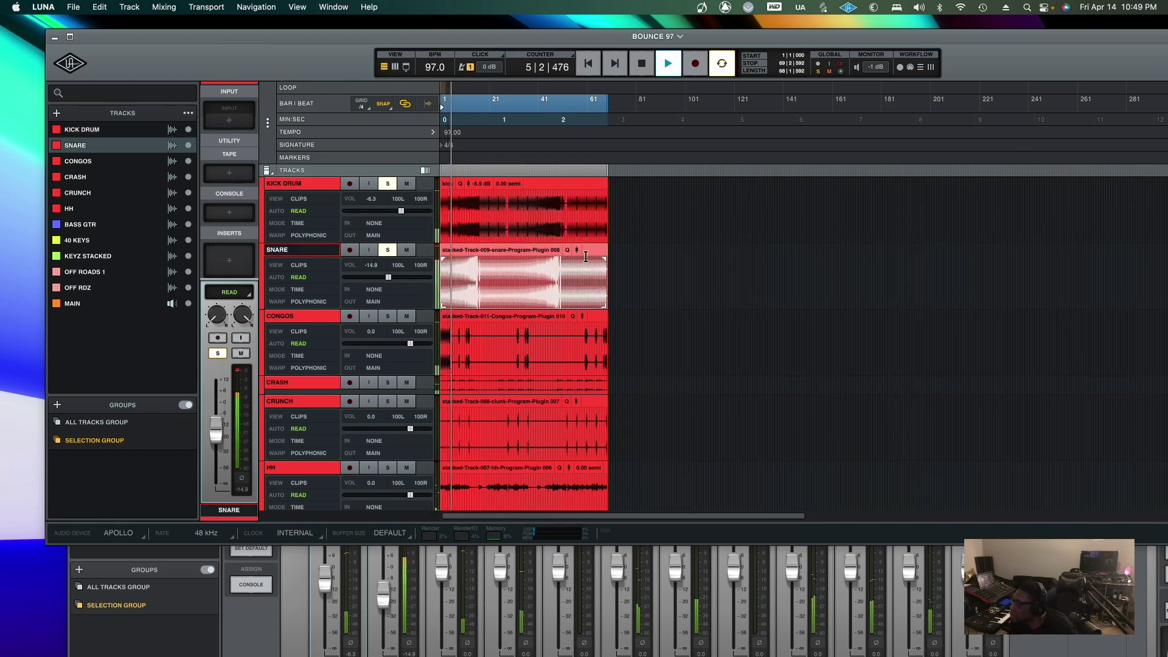
drag(579, 255, 460, 304)
key(super+equal)
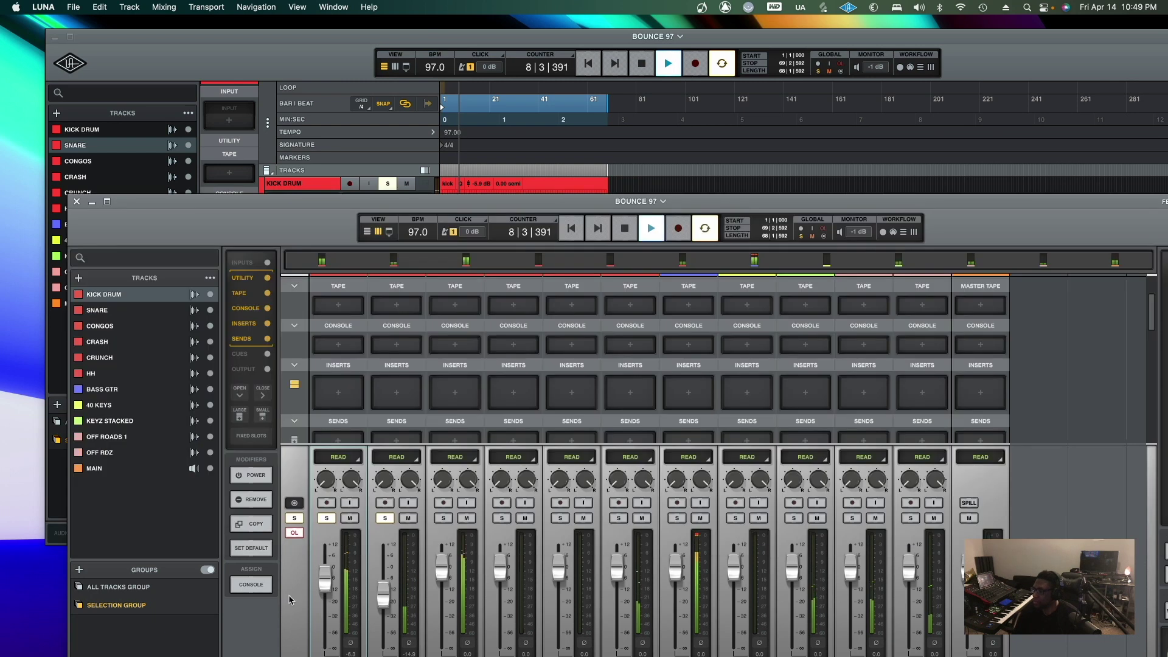
Solo CONGOS and CRASH, lower their faders to about -14.2 dB and -10.9 dB, and set the SNARE fader to about -10.6 dB
click(443, 518)
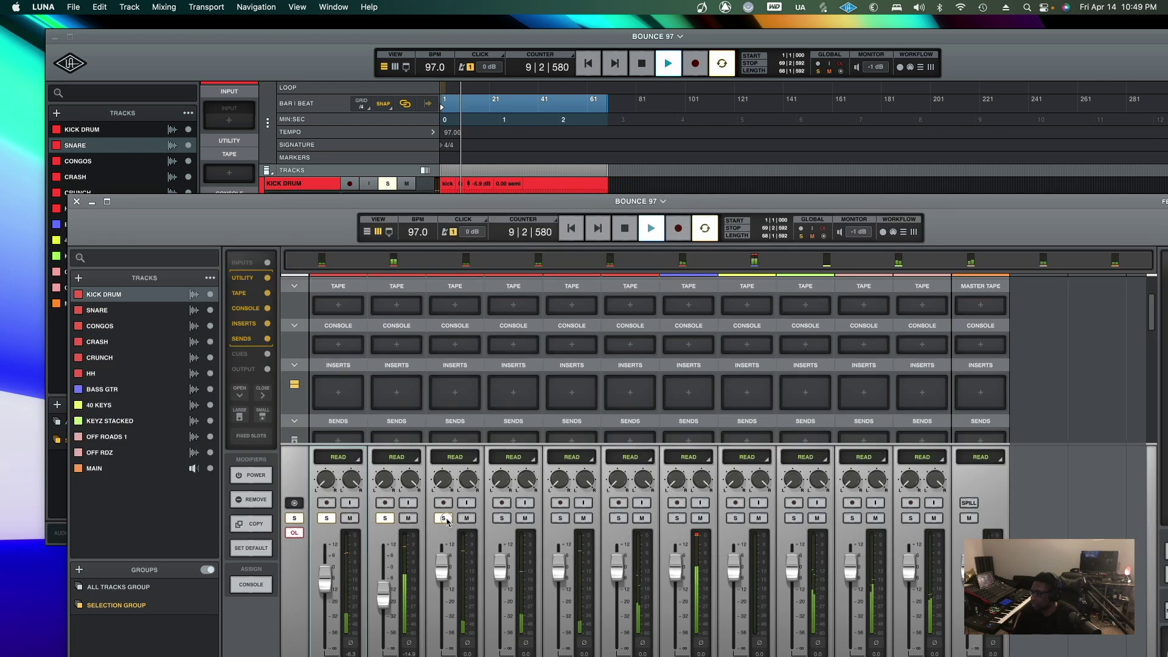
drag(443, 565, 445, 605)
drag(247, 207, 176, 76)
drag(376, 465, 373, 468)
drag(312, 465, 318, 458)
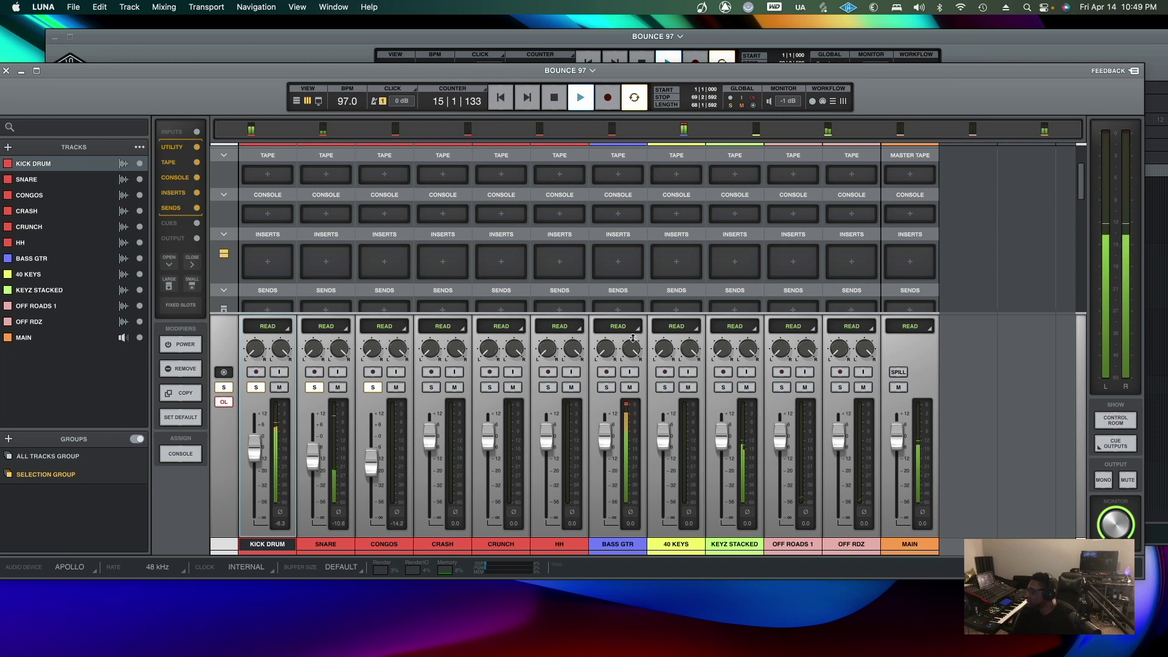
click(428, 388)
drag(429, 434, 427, 442)
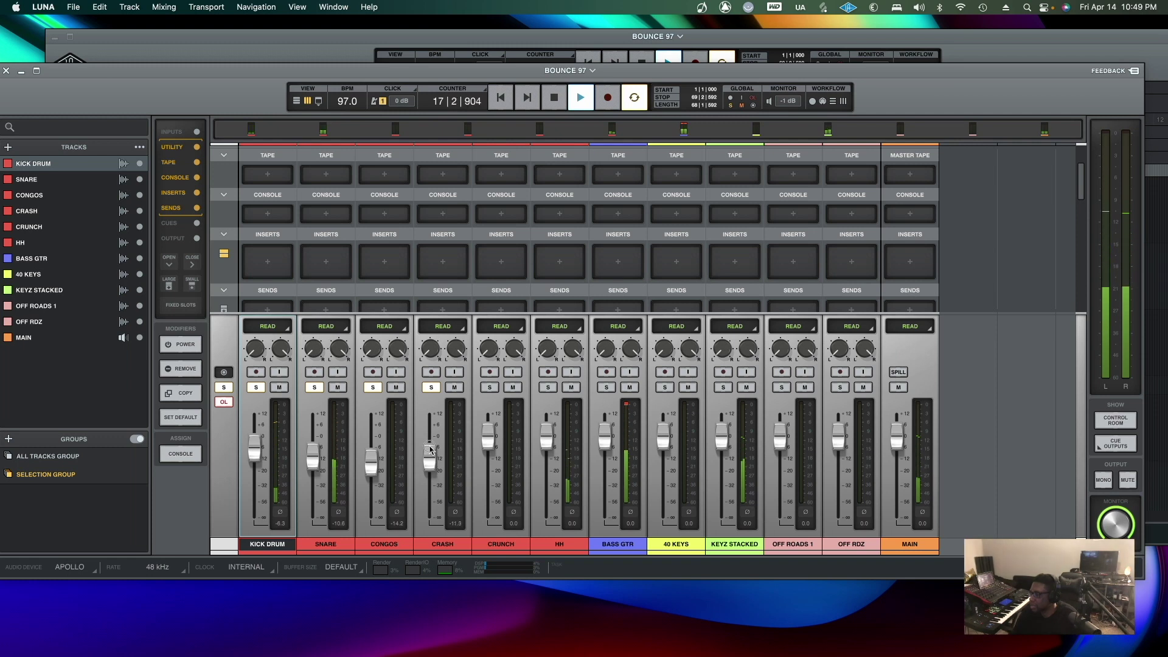
Solo HH and BASS GTR and lower their faders to about -4.5 dB and -13.4 dB
click(547, 387)
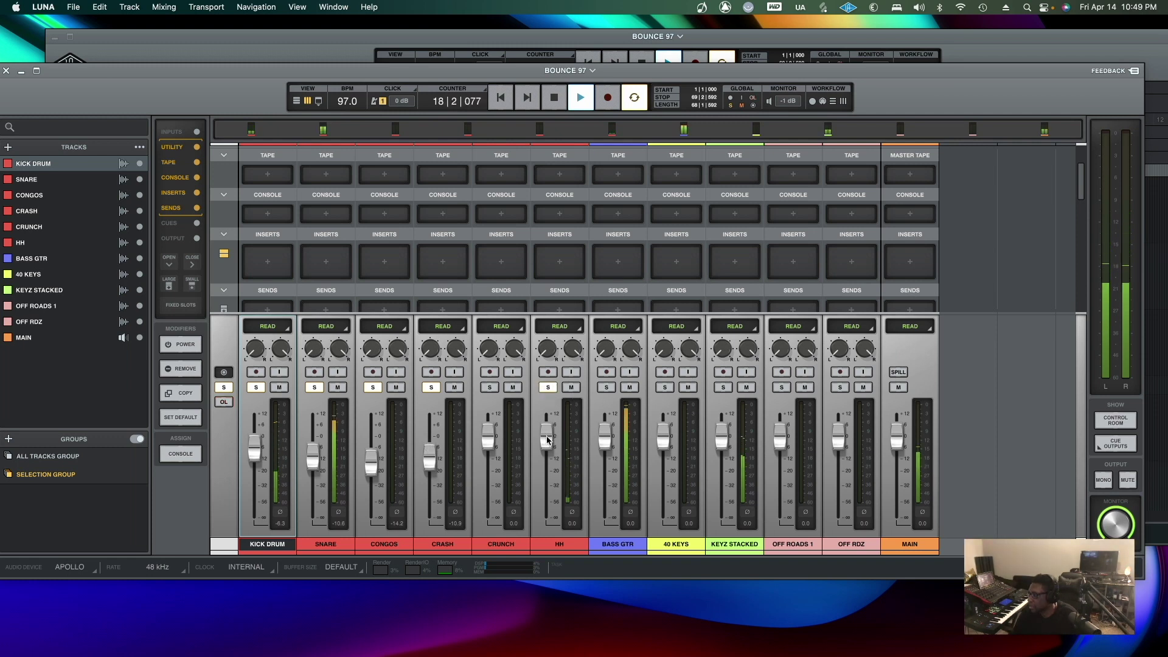
drag(547, 440, 548, 440)
click(606, 387)
drag(607, 442, 605, 463)
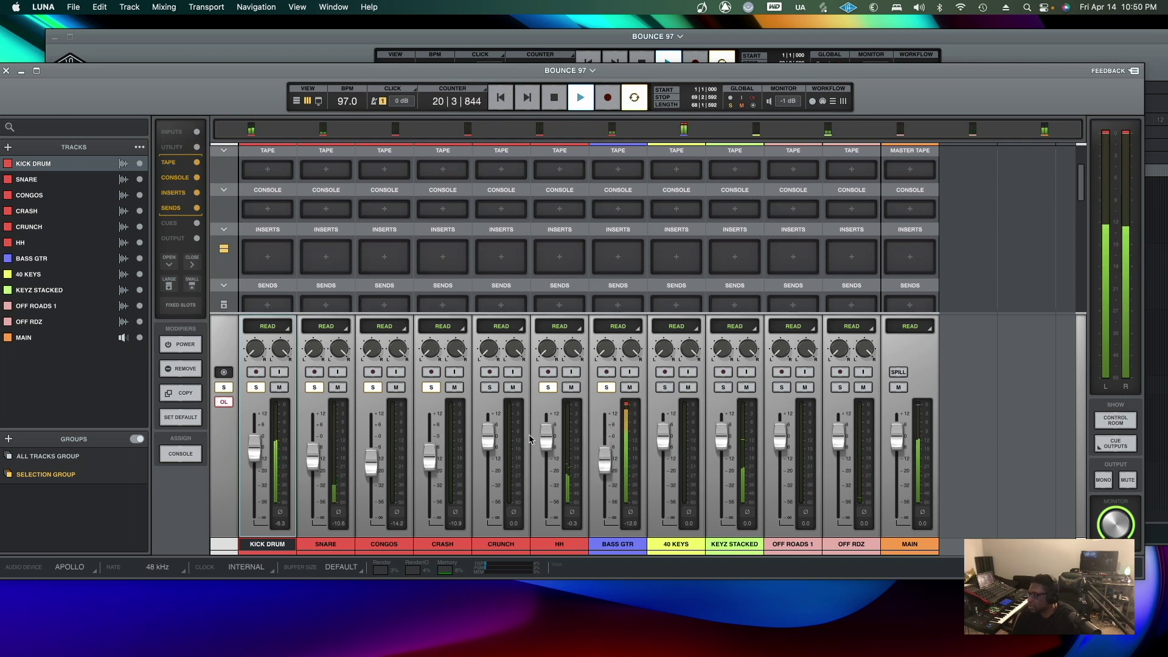
drag(547, 439, 610, 457)
Solo KEYZ STACKED, lower its fader to about -14.9 dB, and clear the BASS GTR clip indicator
click(724, 388)
drag(722, 434, 722, 460)
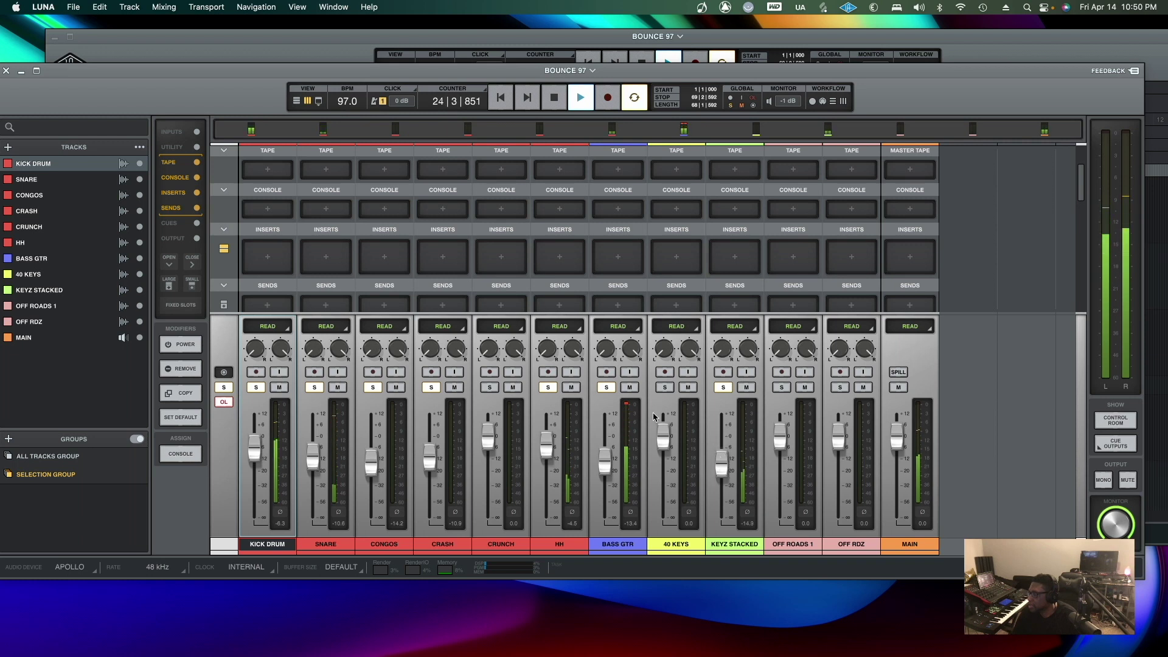
click(627, 404)
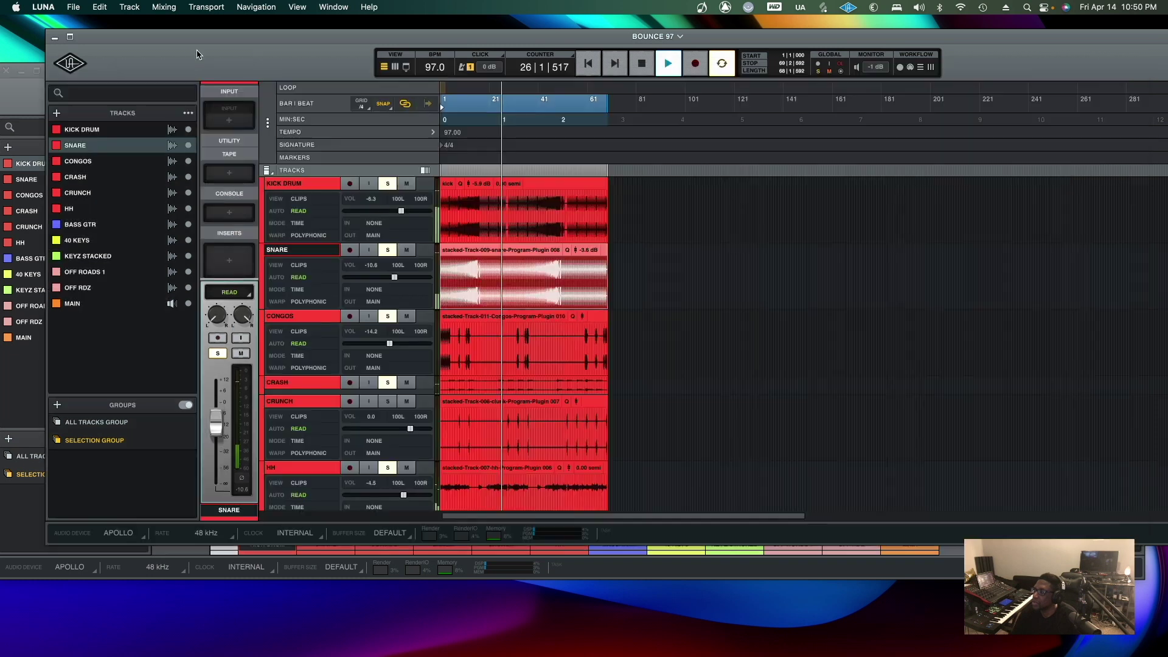
Lower the BASS GTR clip's gain to about -3.4 dB in the timeline and return to the mixer
click(188, 59)
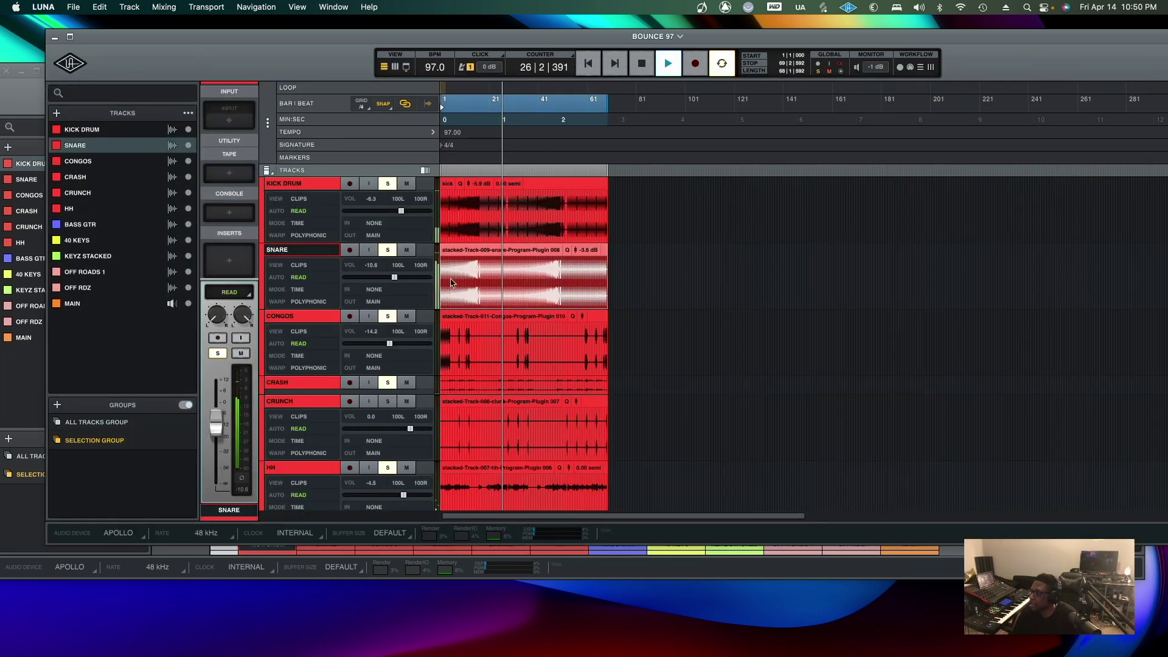
scroll(462, 341, down, 5)
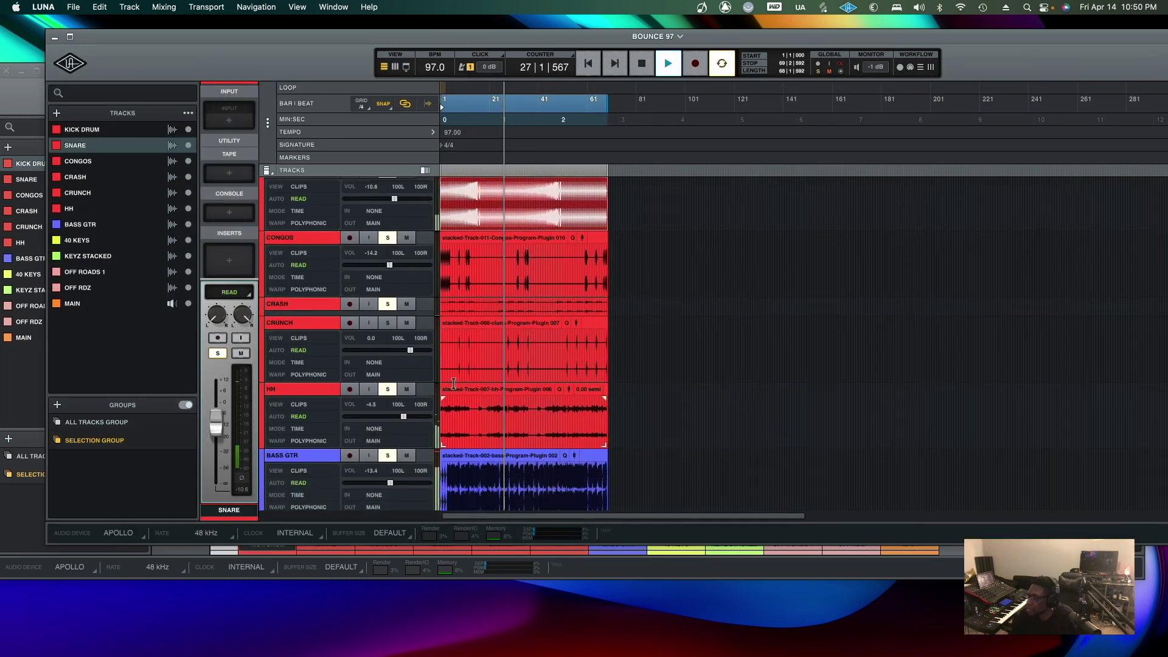
scroll(454, 383, down, 1)
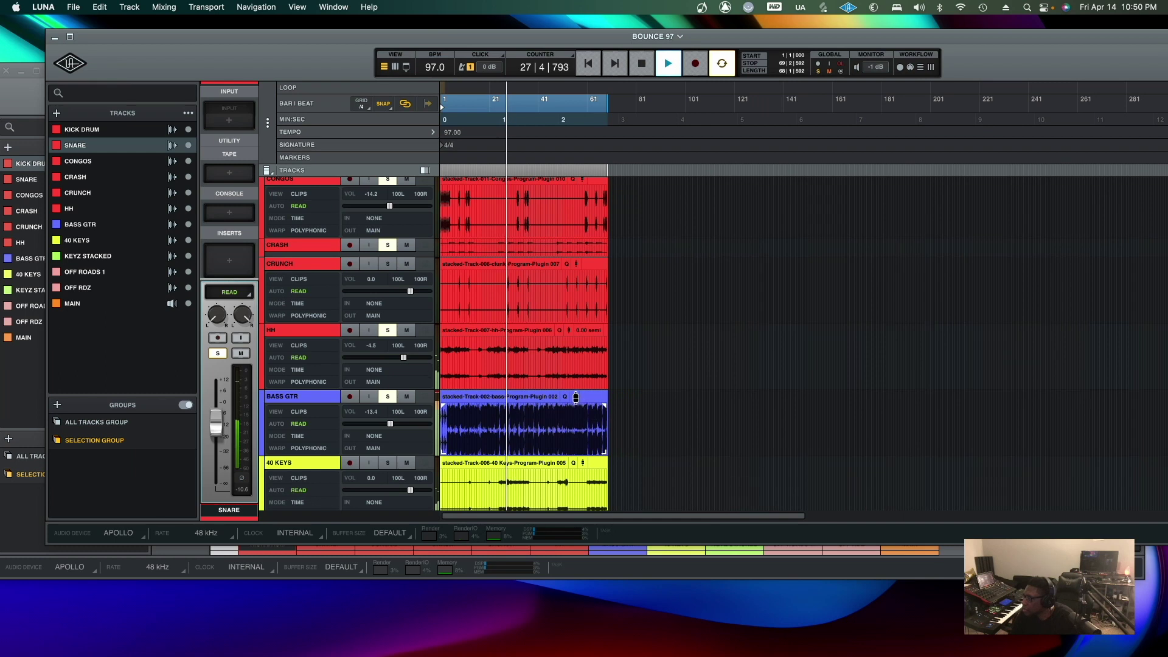
drag(576, 397, 574, 420)
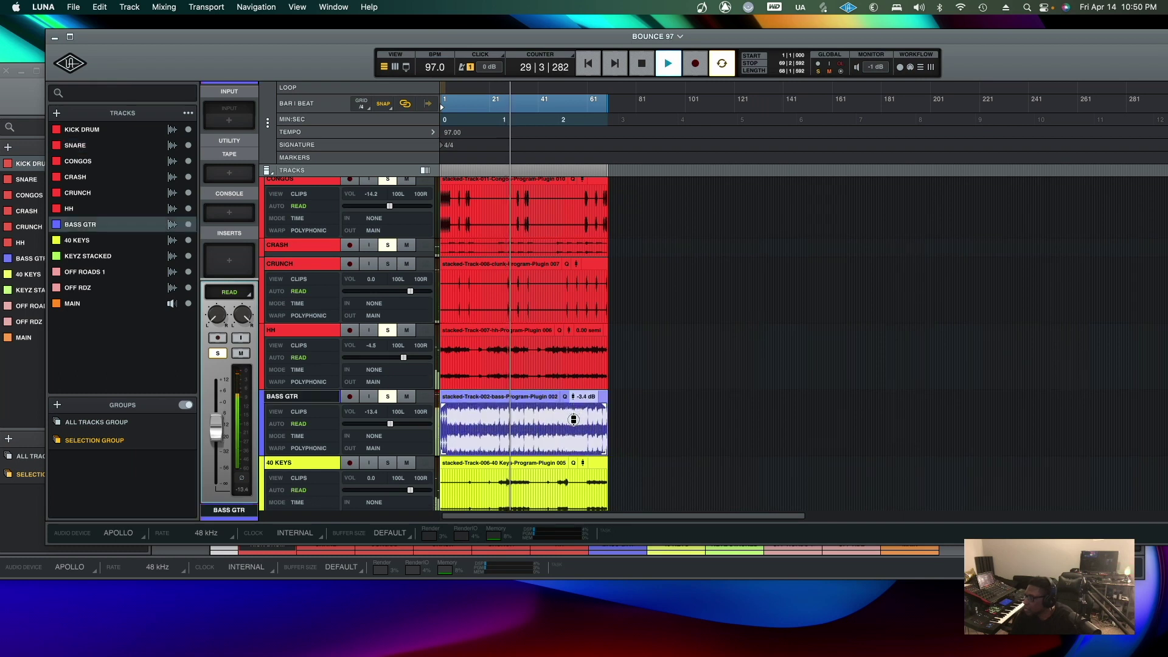
drag(225, 39, 312, 44)
key(super+equal)
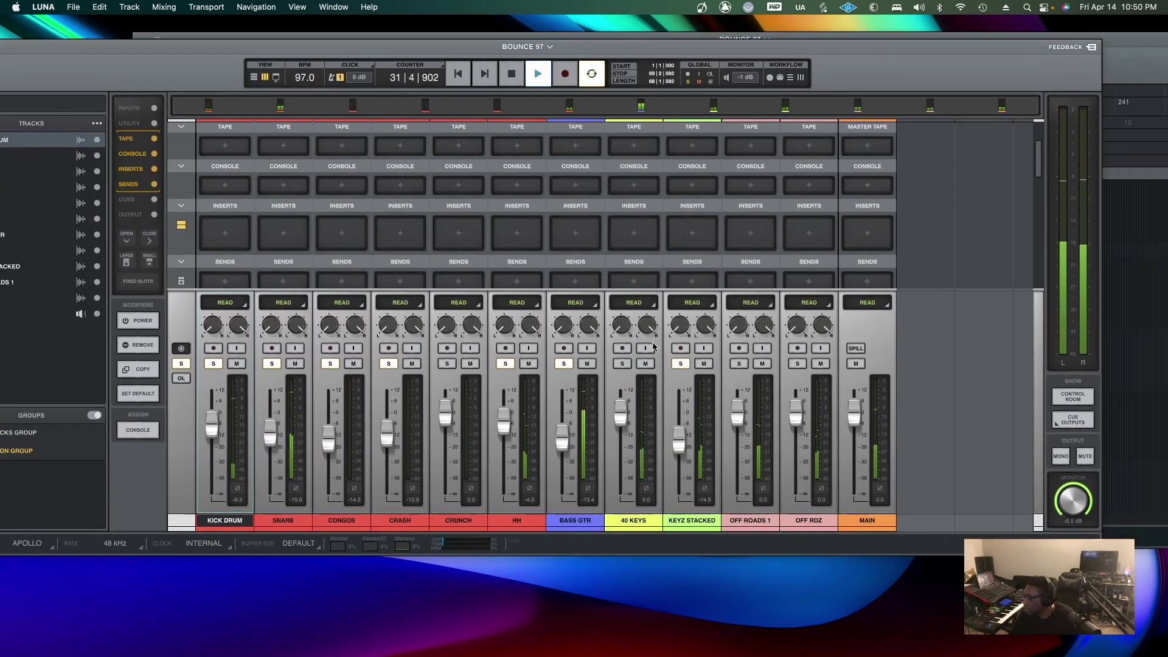
Solo 40 KEYS, then set the faders to about -6.8 dB on 40 KEYS, -12.6 dB on BASS GTR and -13.4 dB on KEYZ STACKED
drag(620, 412, 561, 438)
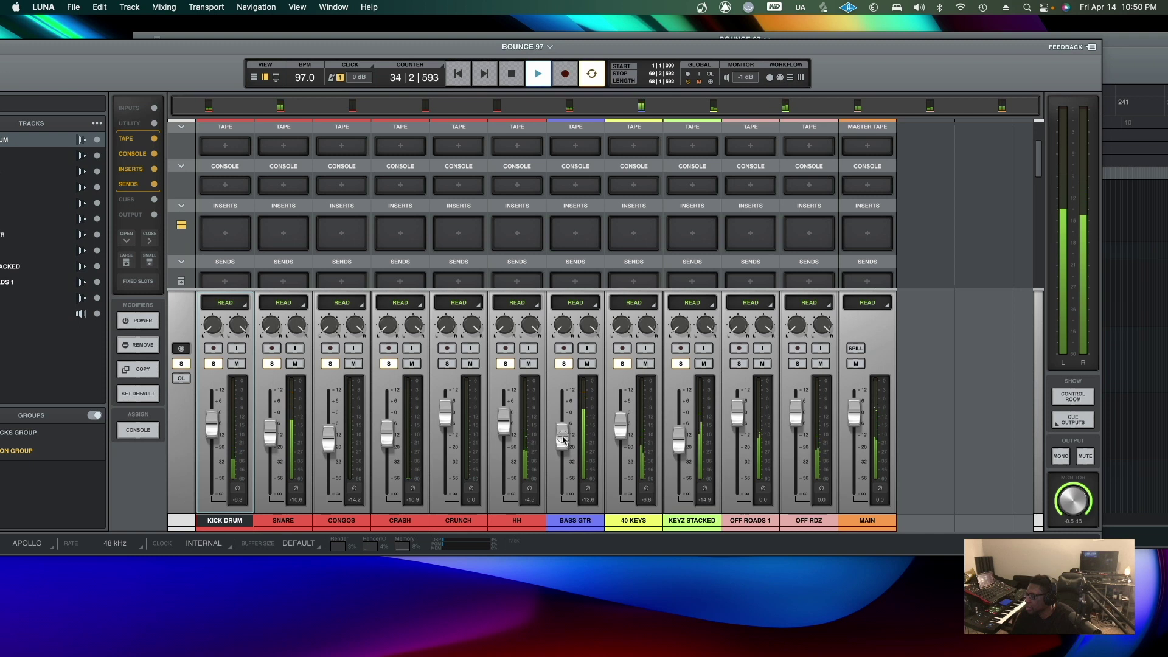
drag(701, 449, 713, 439)
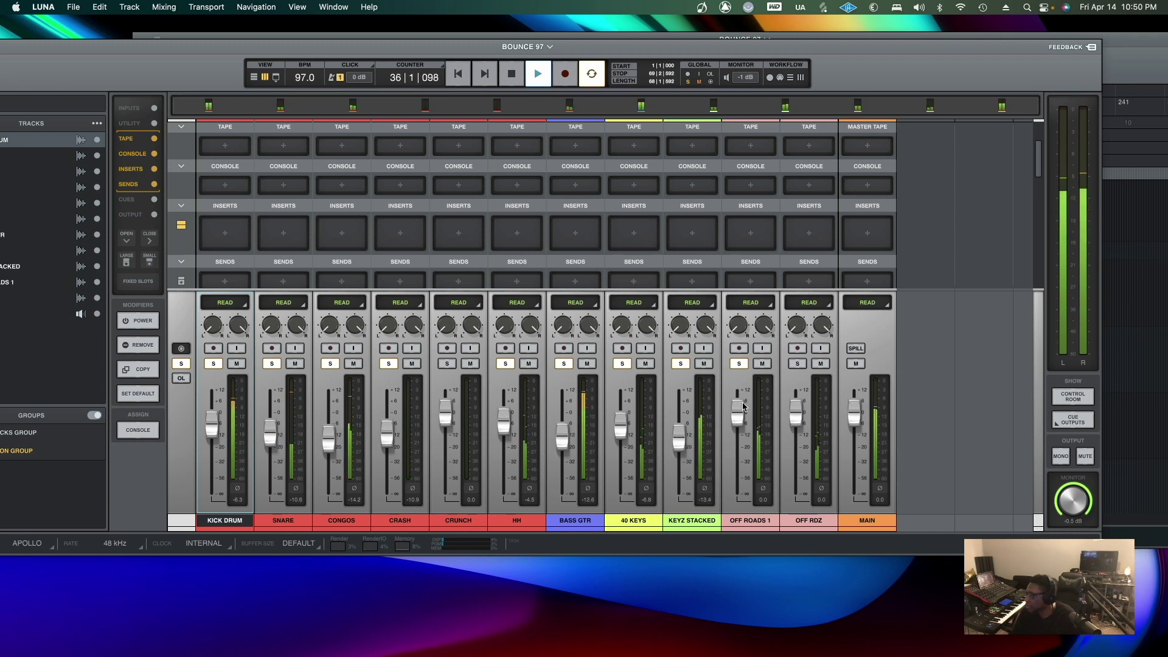
Lower OFF ROADS 1 to about -7.7 dB and OFF RDZ to about -1.9 dB, and end the check by clearing all solos and stopping playback
drag(739, 412, 740, 427)
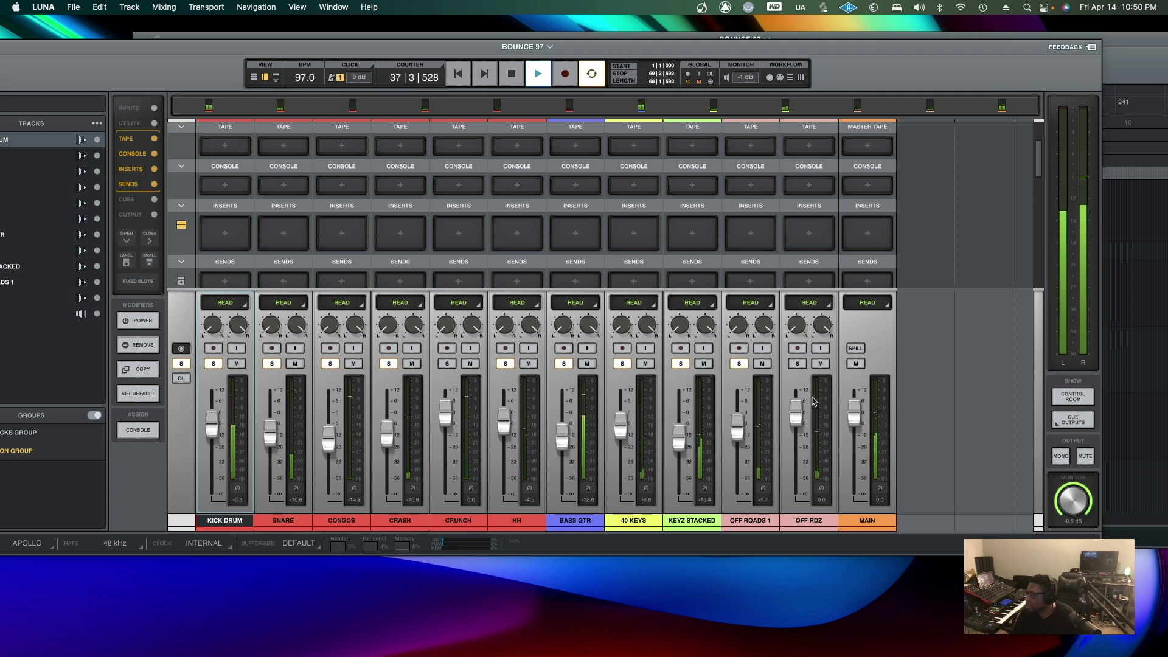
drag(796, 414, 796, 433)
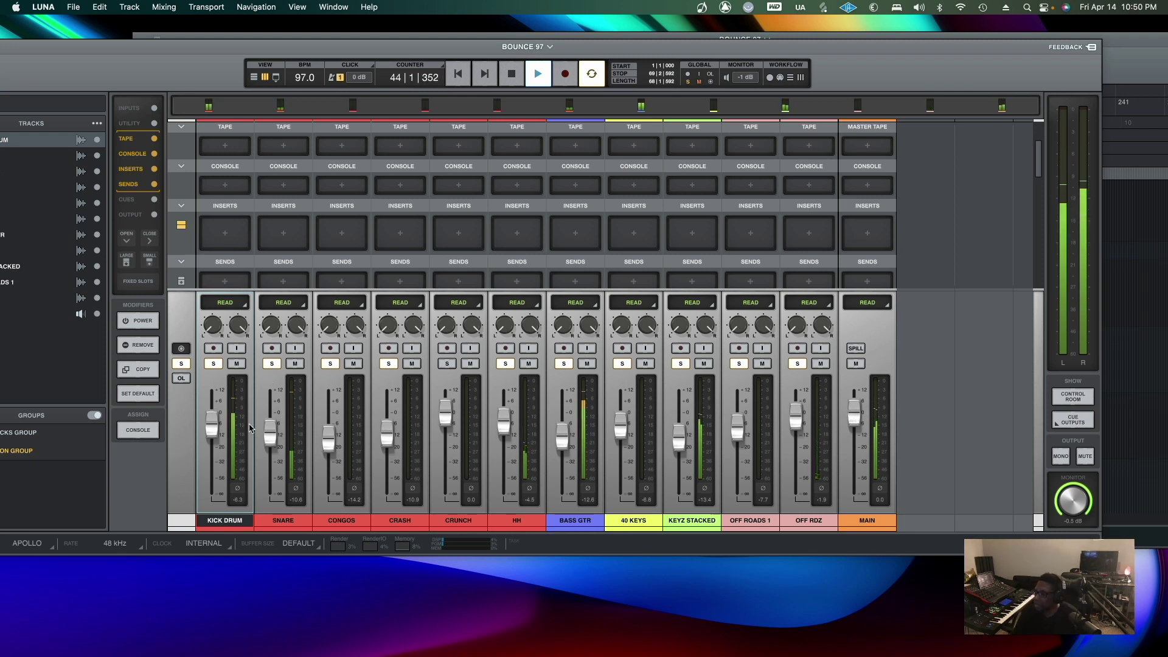
click(214, 364)
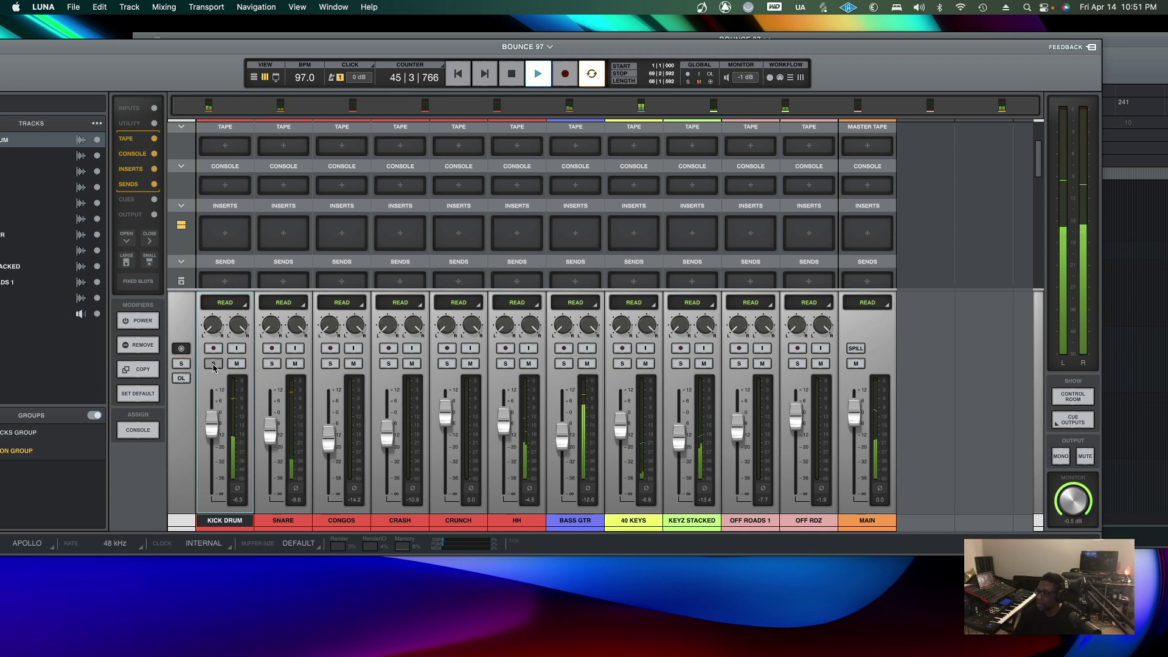
key(space)
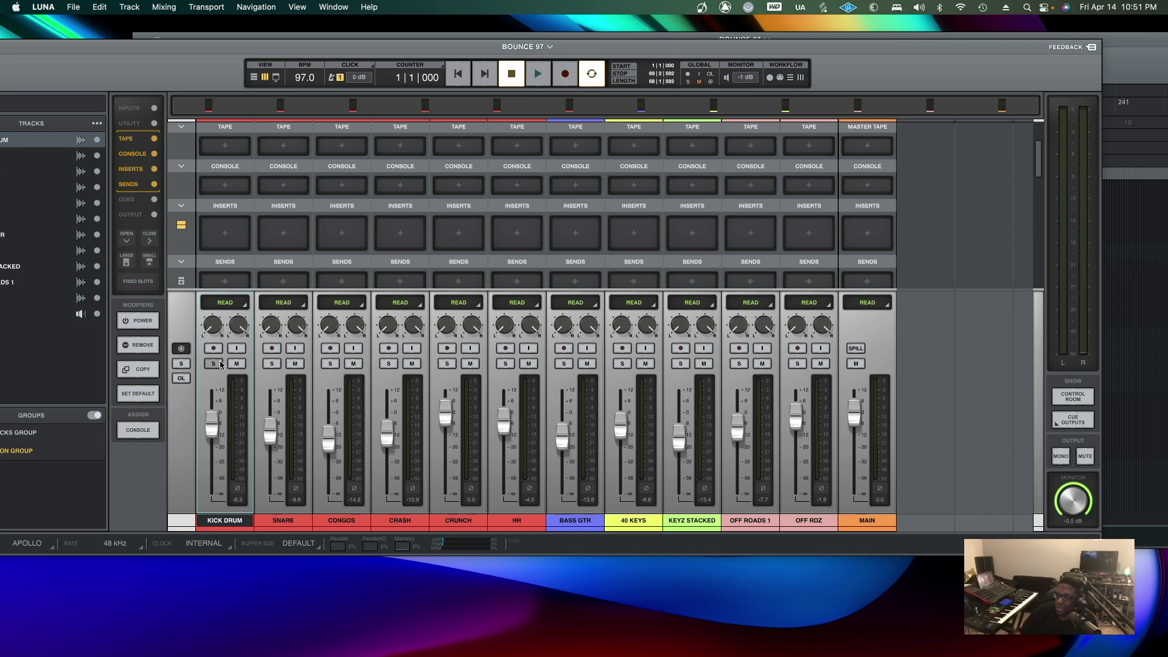
Load the Oxide tape machine into the KICK DRUM channel's tape slot and open its settings
scroll(220, 242, up, 3)
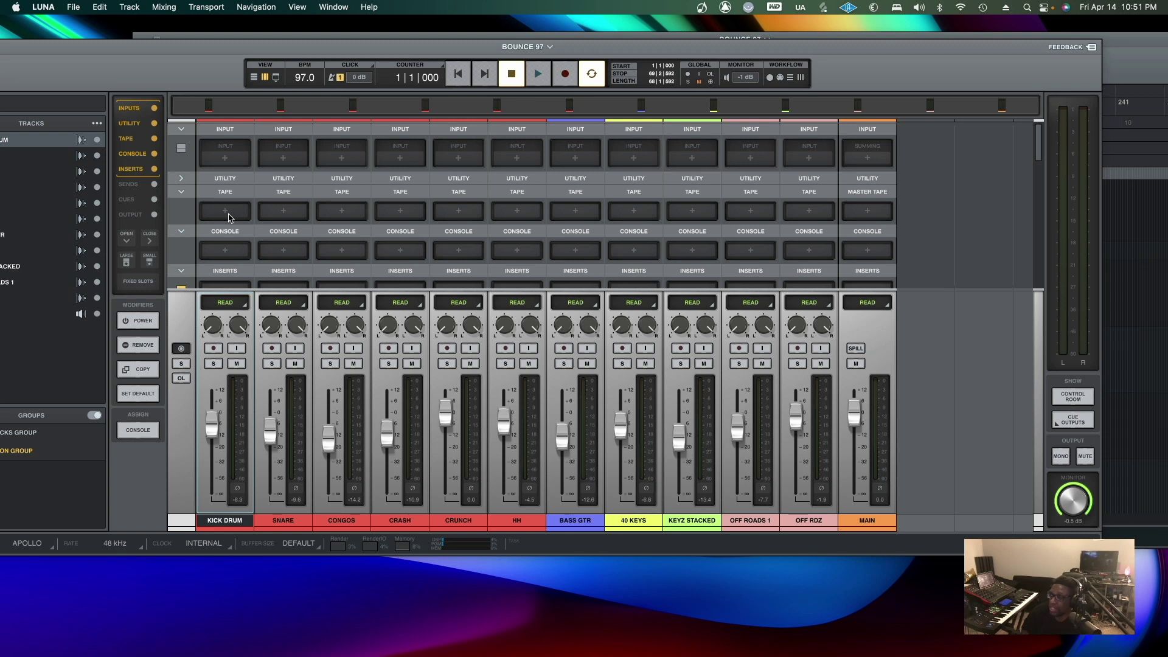
drag(153, 49, 212, 57)
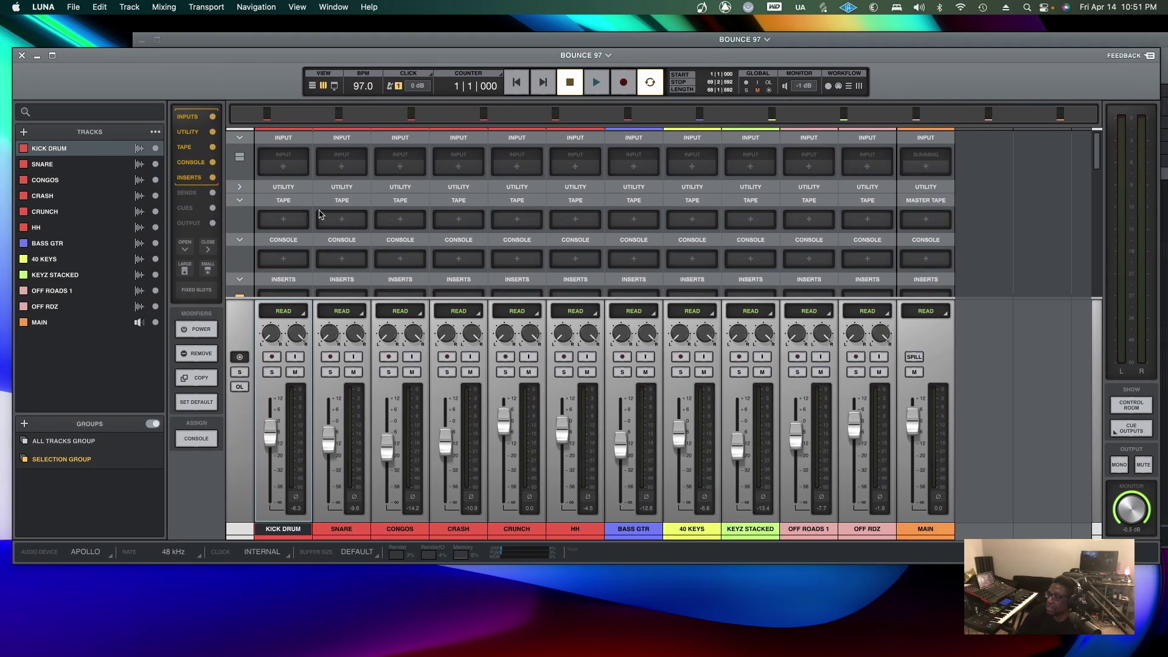
click(283, 220)
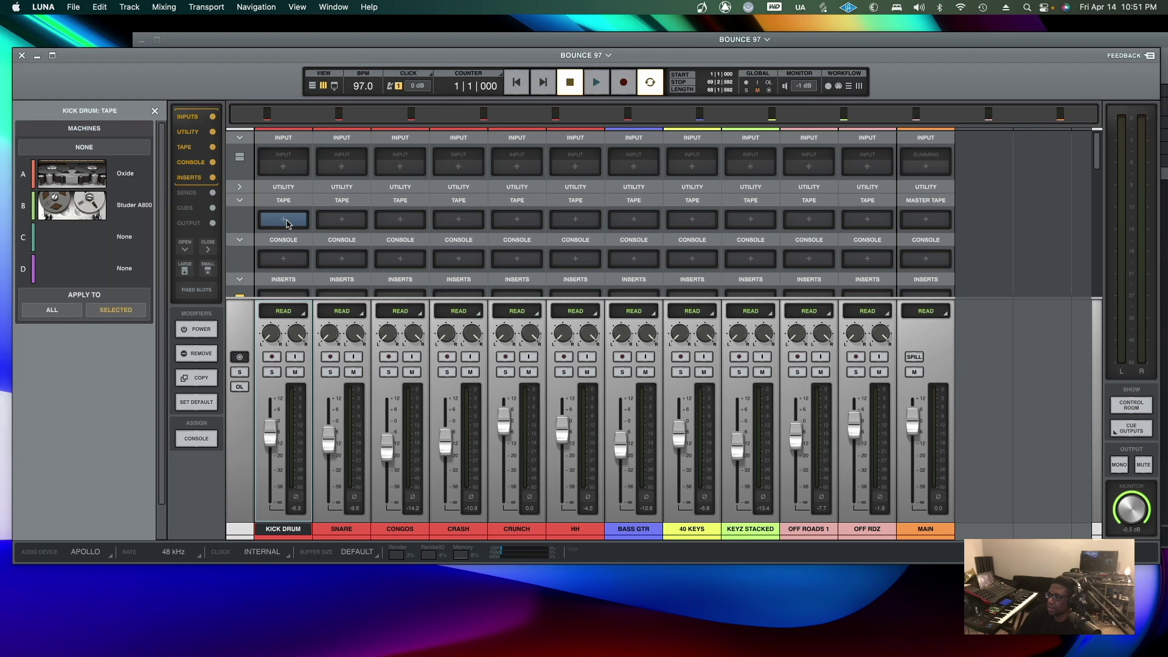
double_click(80, 183)
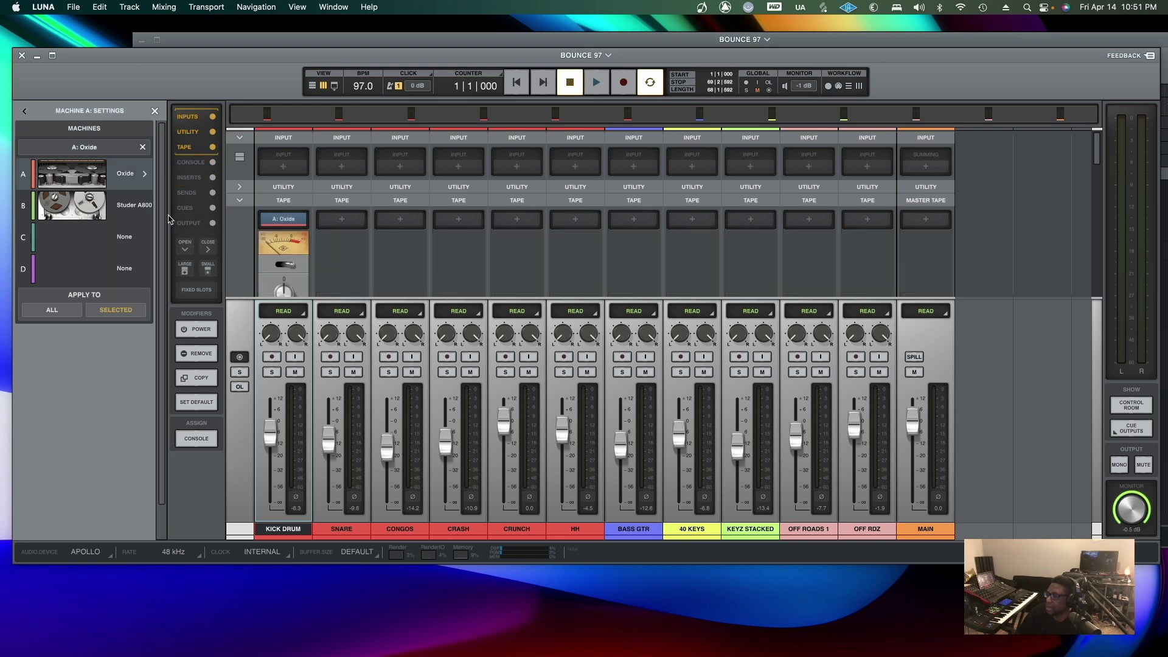
Play the KICK DRUM channel soloed and compare its sound with the Oxide tape machine off and on
key(space)
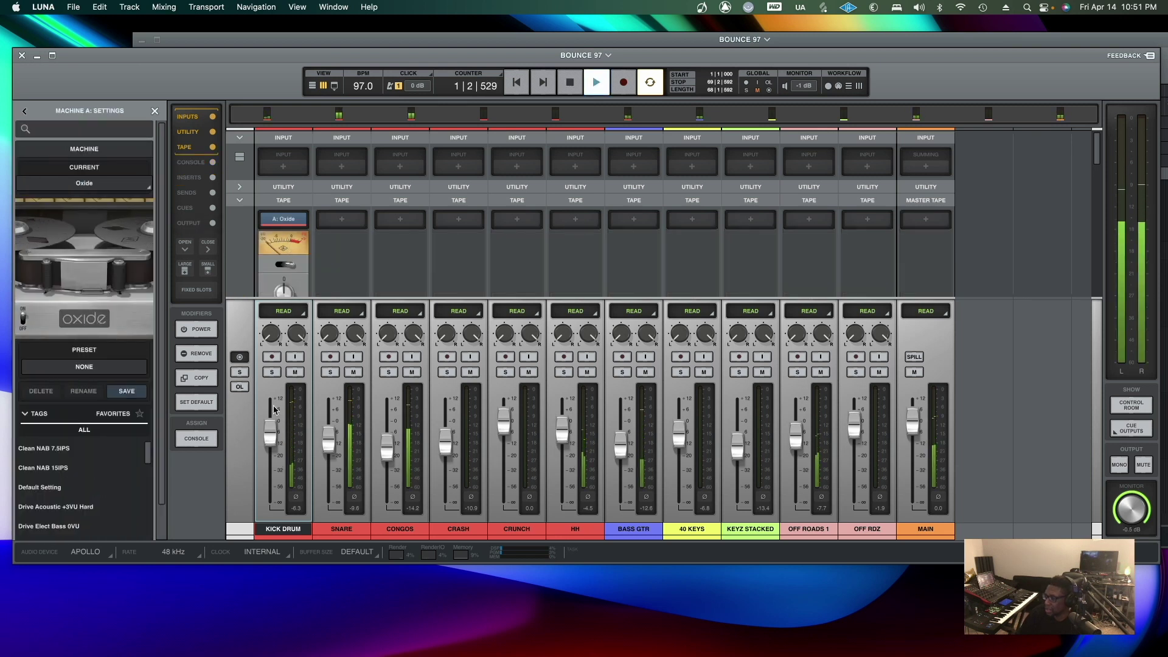
key(s)
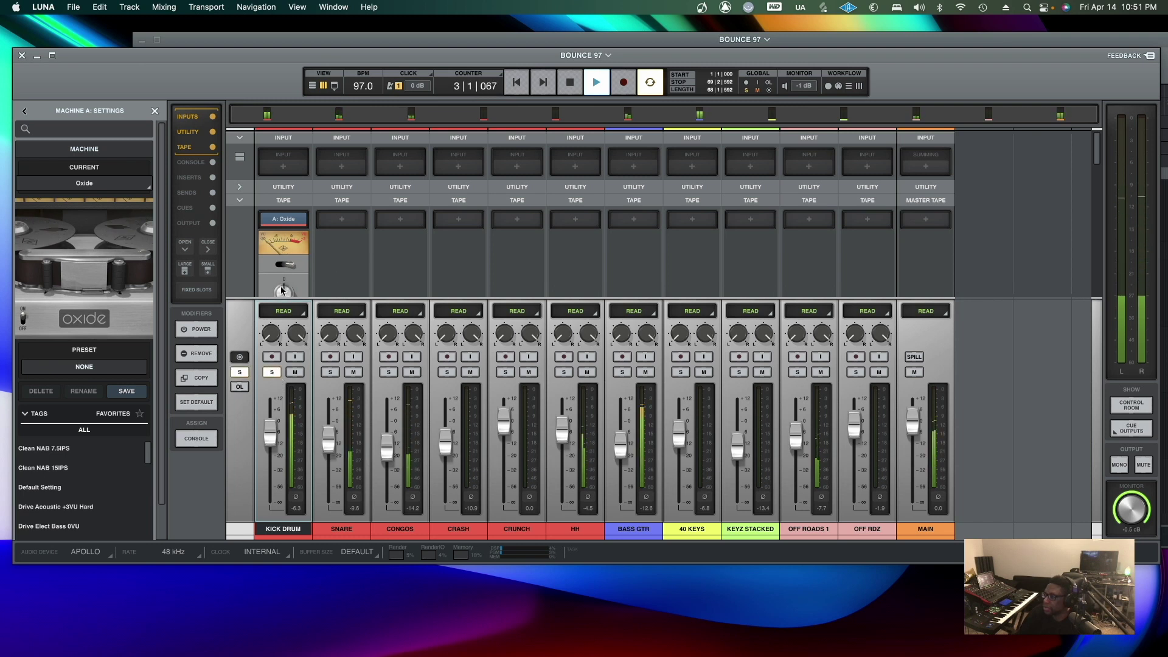
scroll(280, 286, down, 2)
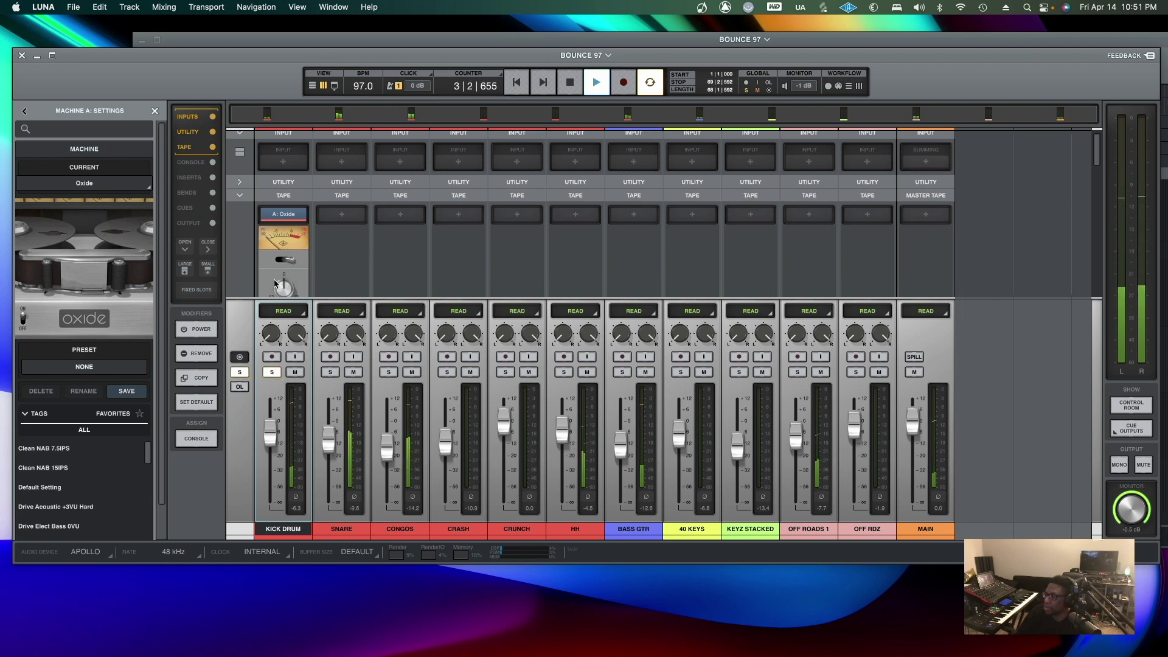
click(281, 246)
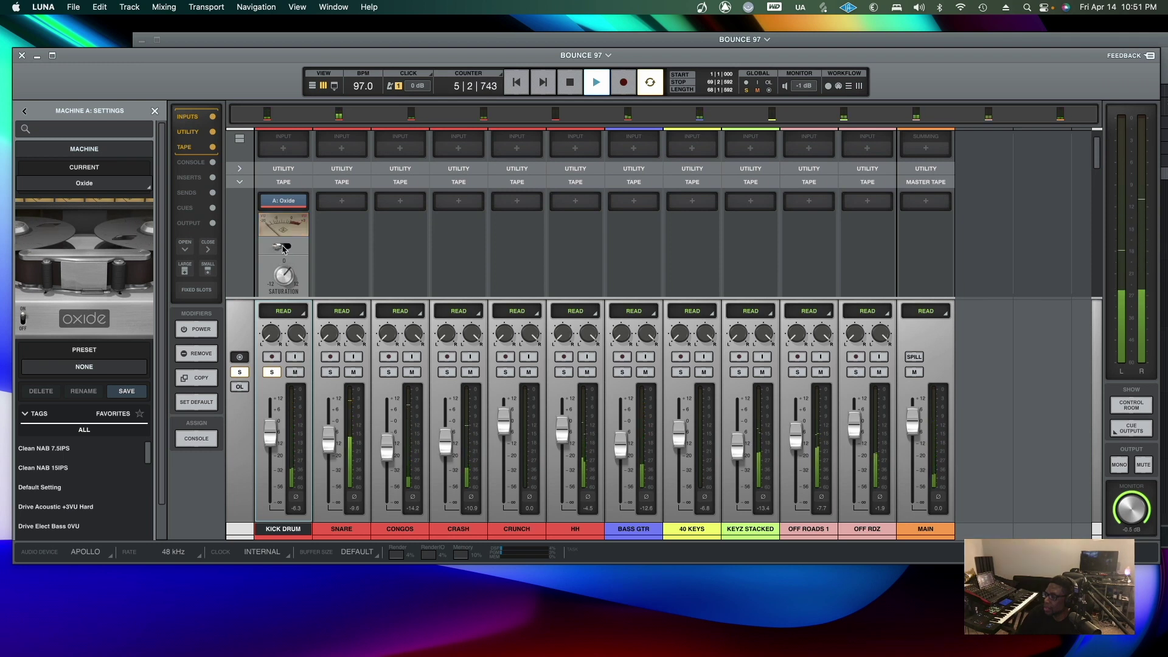
click(283, 246)
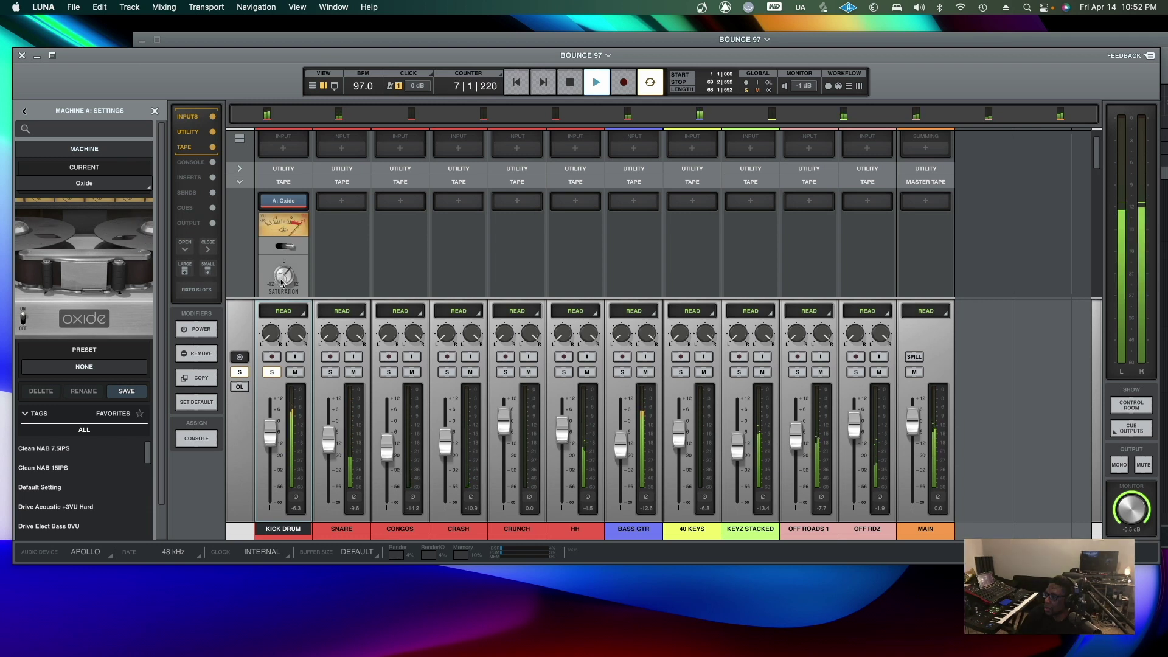
key(space)
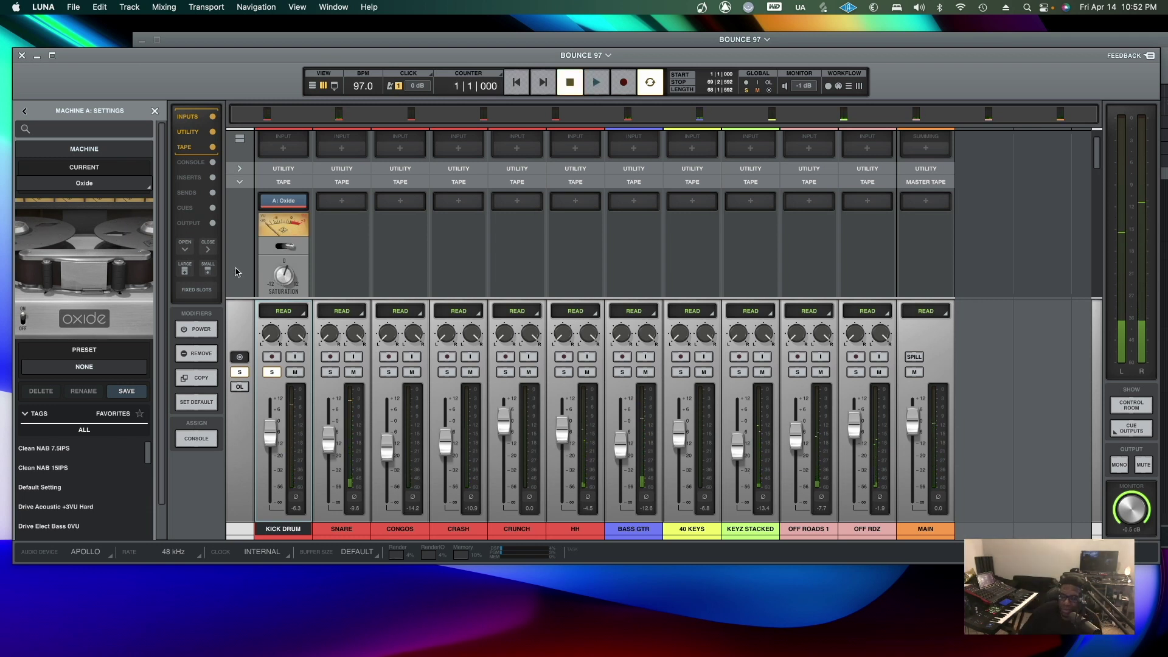
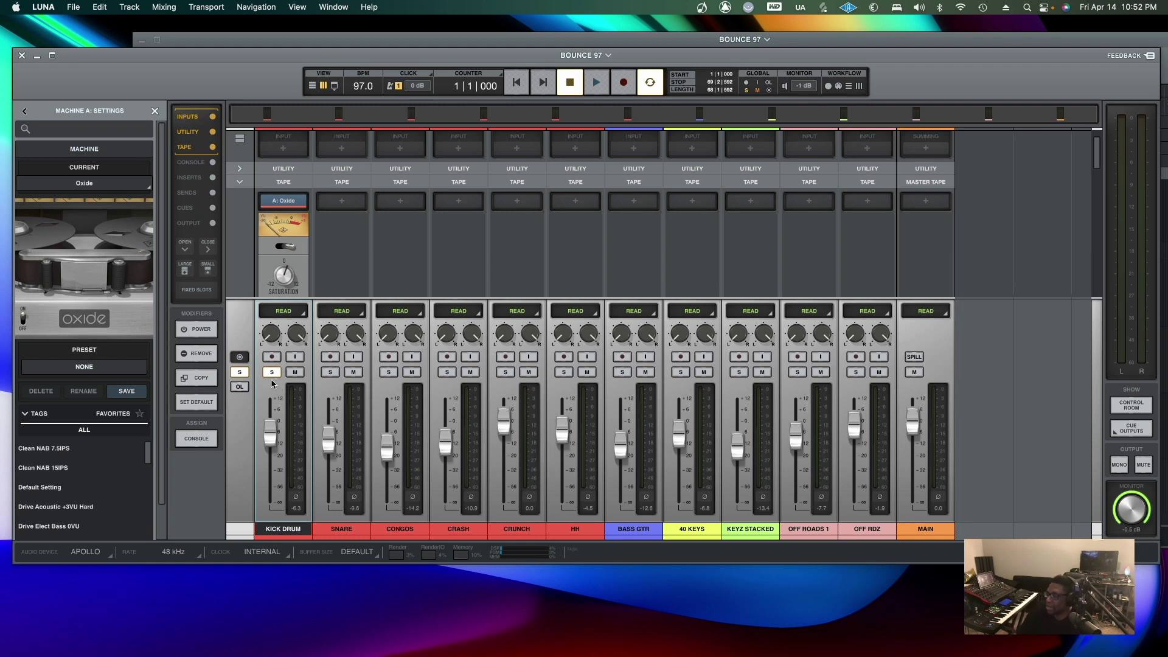
Toggle the KICK DRUM channel's solo off and on
click(272, 374)
click(272, 375)
click(274, 375)
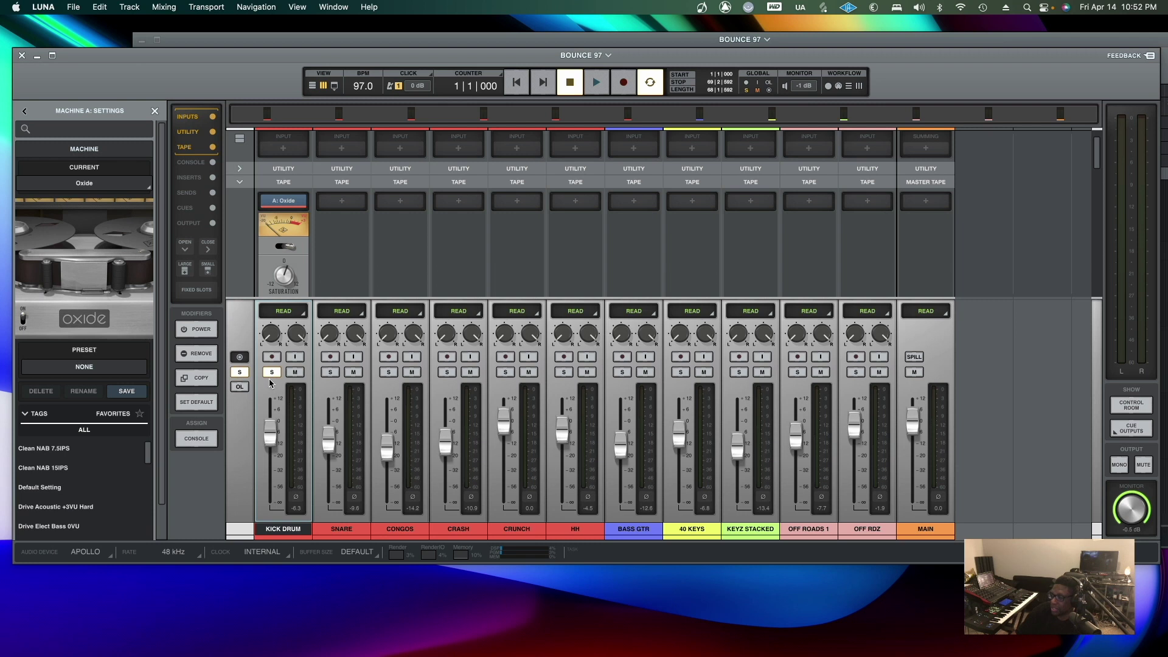
click(274, 373)
click(273, 374)
click(272, 374)
click(272, 374)
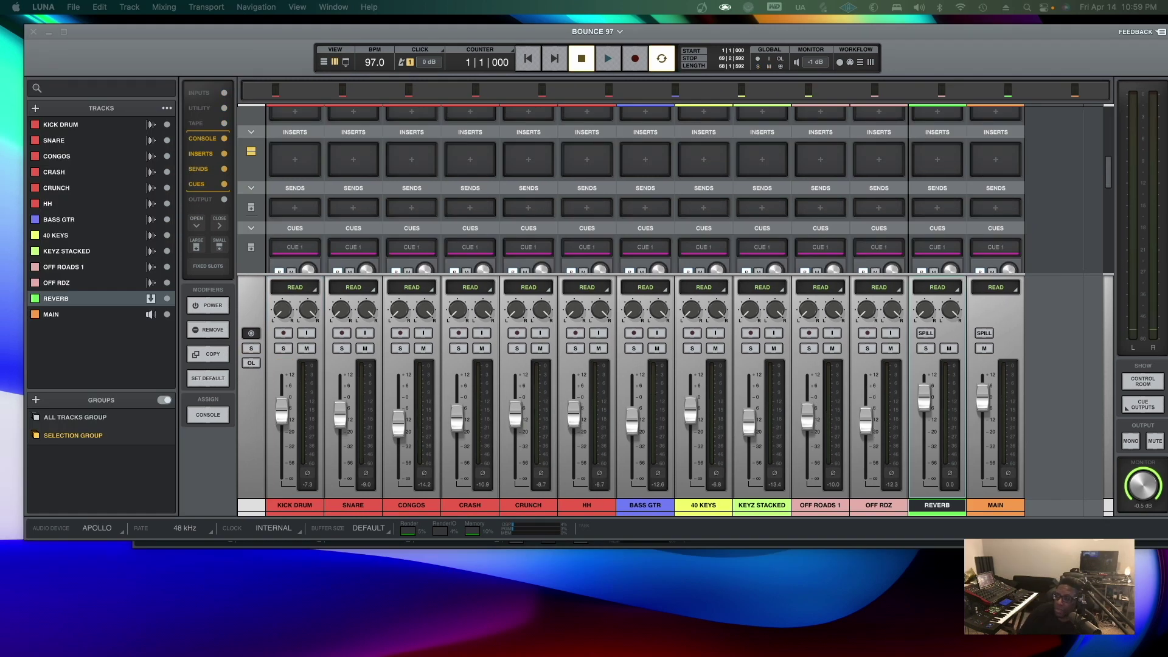
Look through the mixer's tape saturation, console, insert, send, cue and output sections across all channels
scroll(632, 189, up, 5)
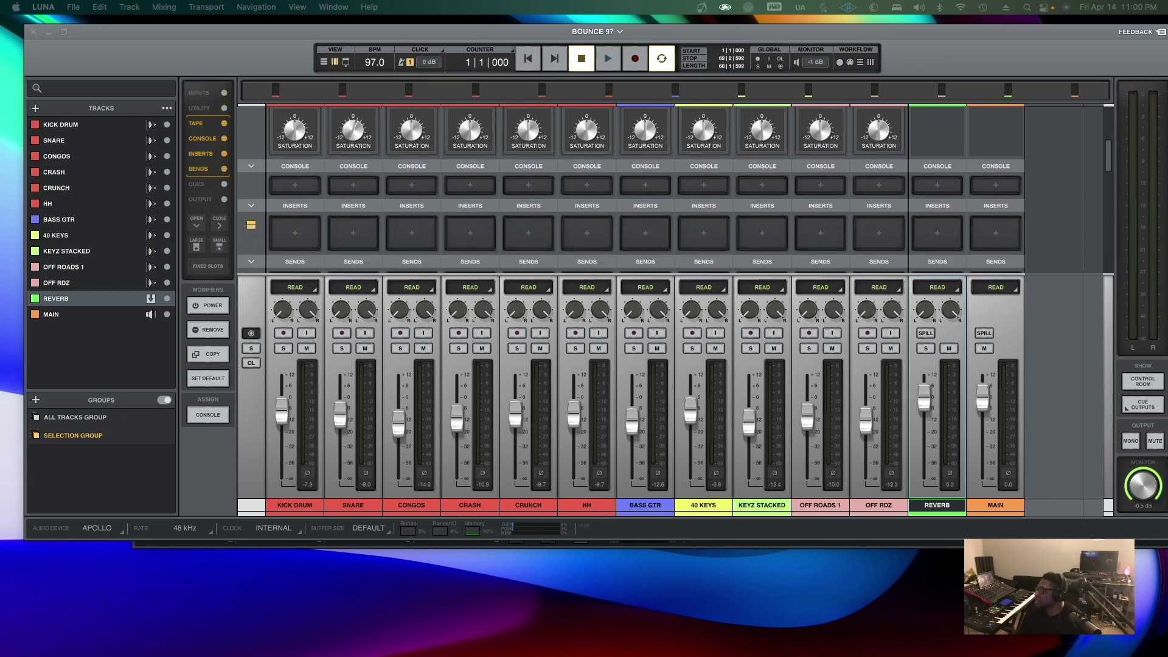
scroll(632, 189, down, 5)
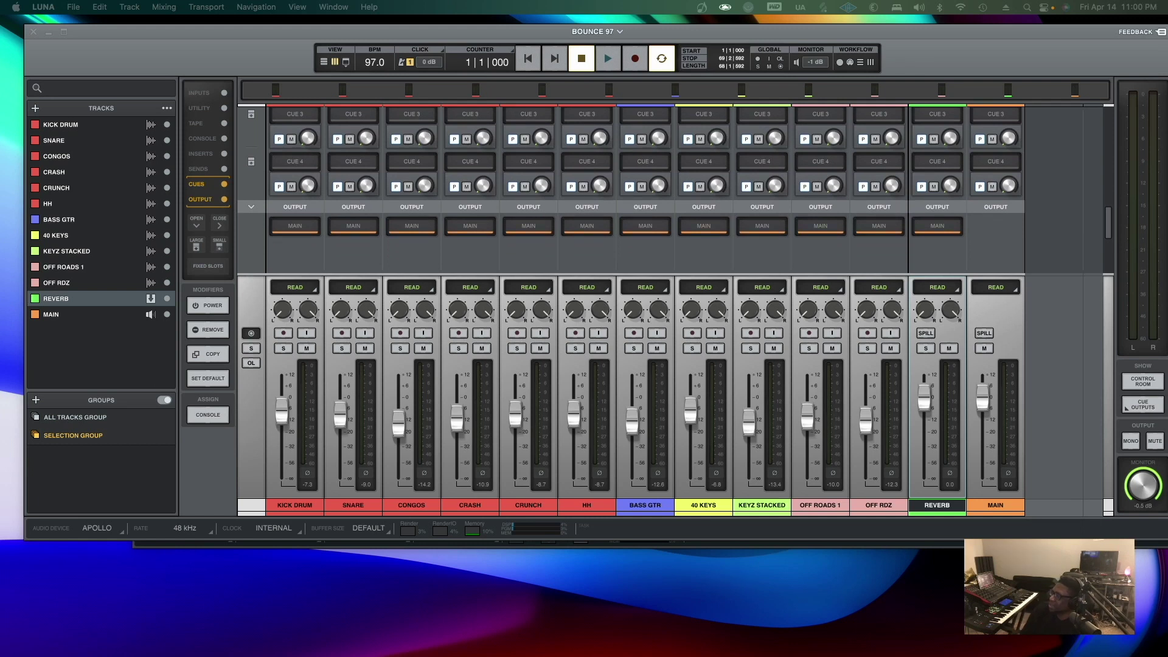
scroll(632, 189, up, 5)
scroll(632, 189, down, 5)
scroll(632, 192, down, 5)
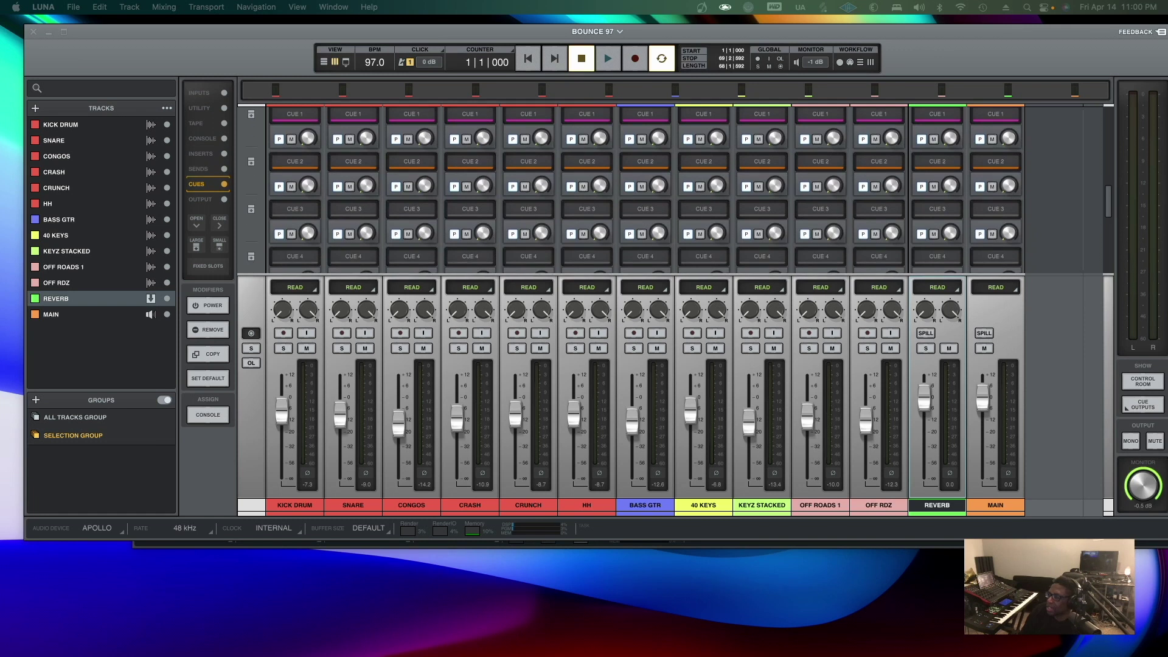
scroll(632, 188, up, 10)
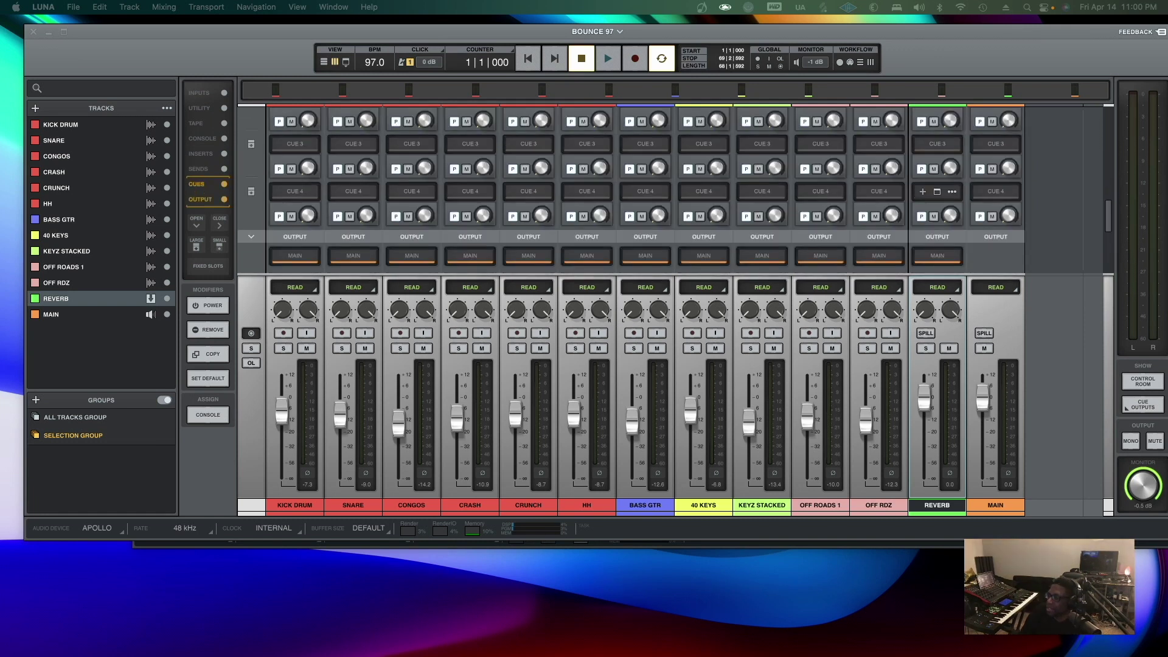
Solo the KICK DRUM channel
scroll(631, 189, up, 1)
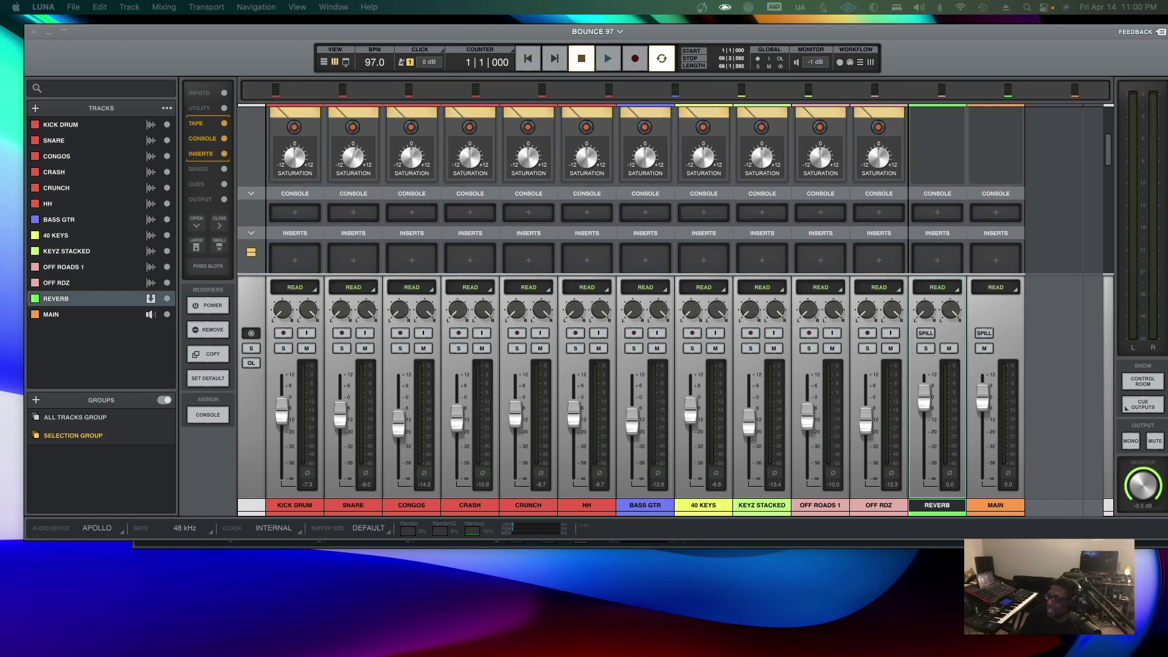
scroll(632, 189, up, 1)
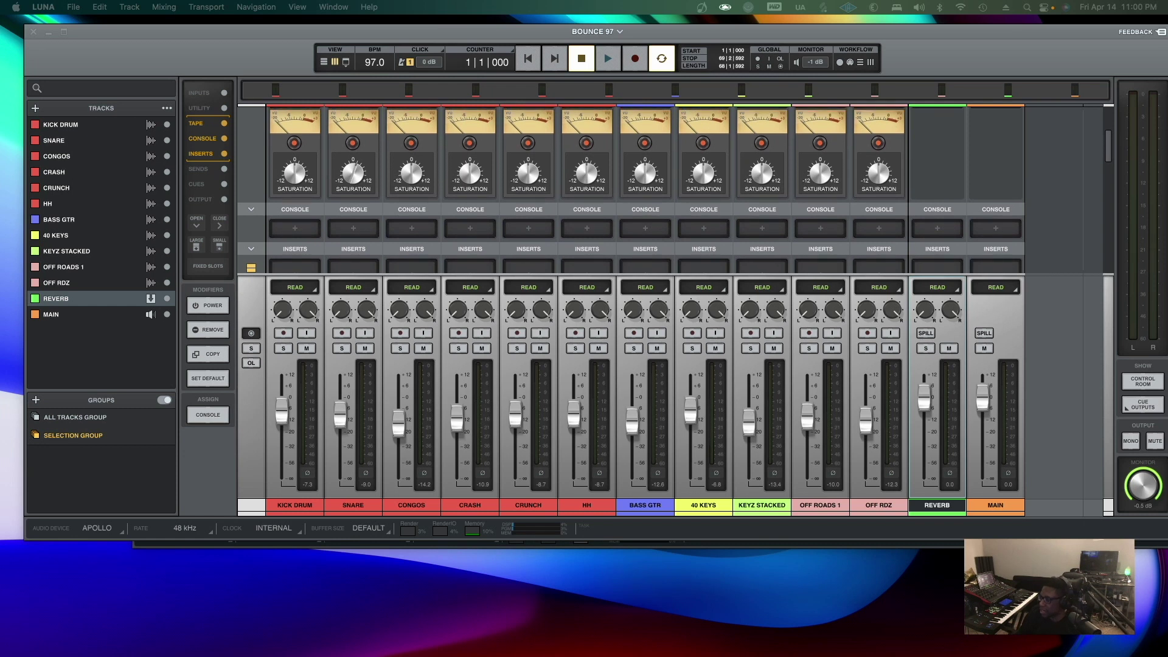
click(283, 348)
Open the KICK DRUM channel's first insert slot and browse the Channel Strip & Preamp plug-ins
scroll(302, 225, up, 3)
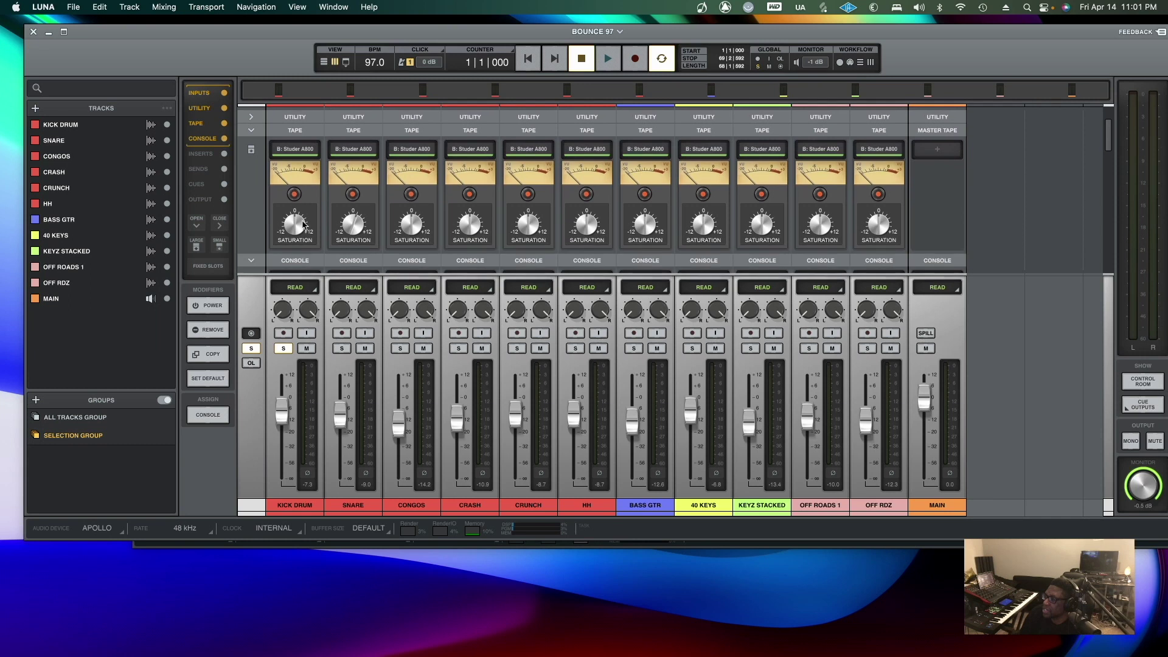
scroll(303, 225, up, 5)
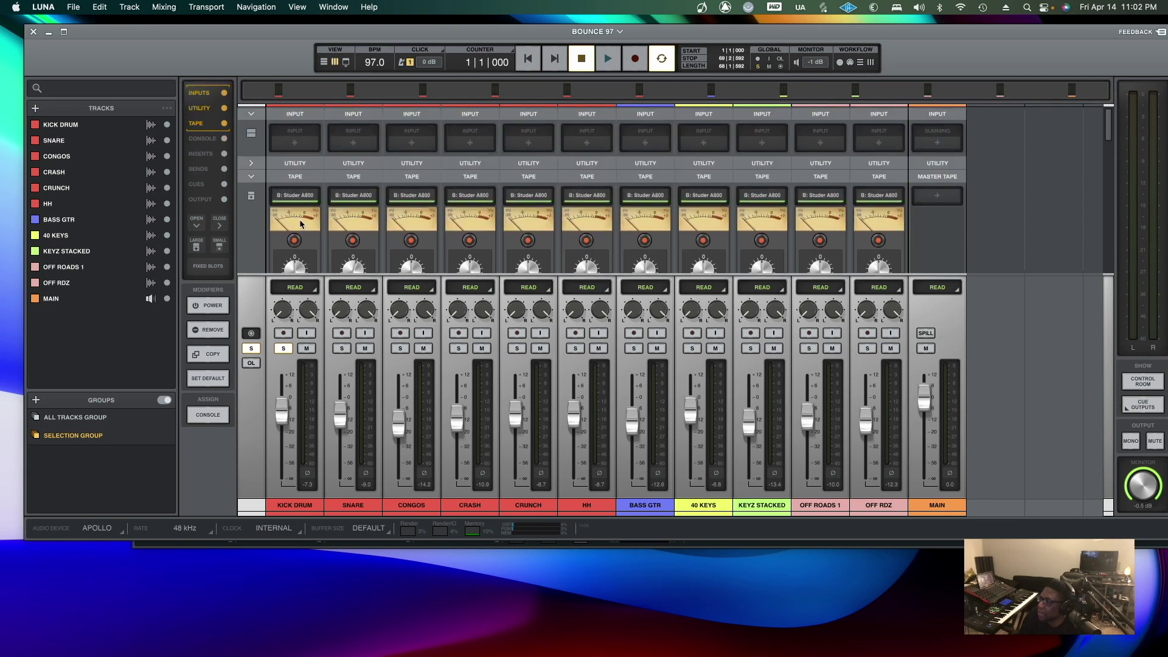
scroll(289, 224, down, 5)
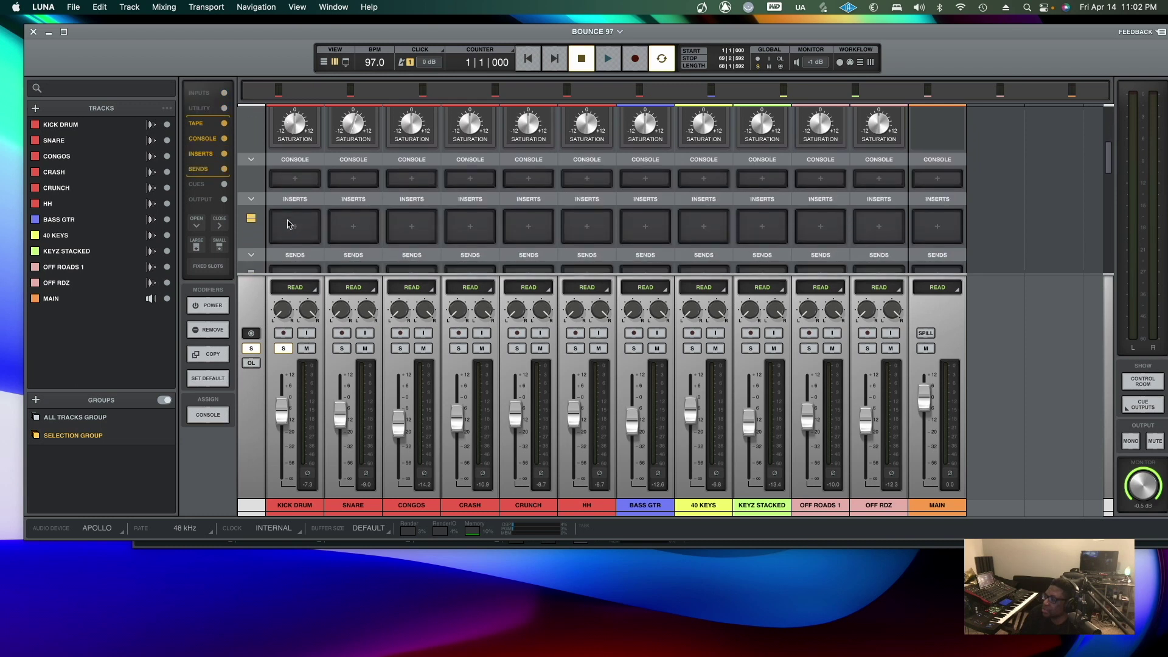
scroll(288, 224, down, 4)
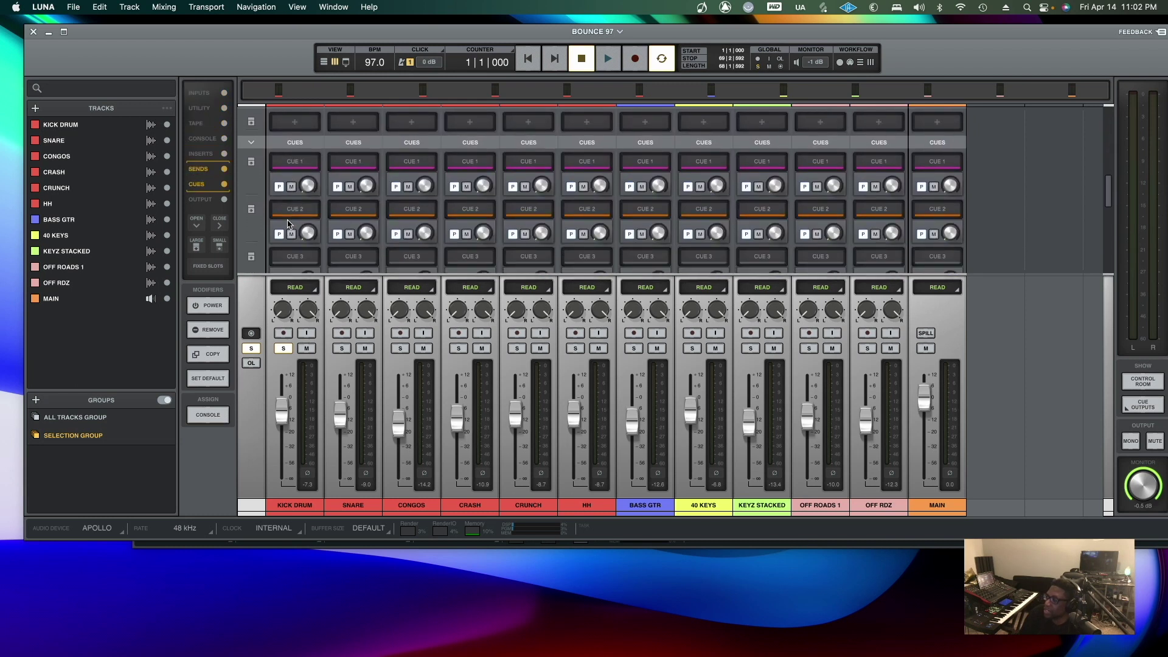
scroll(288, 224, down, 3)
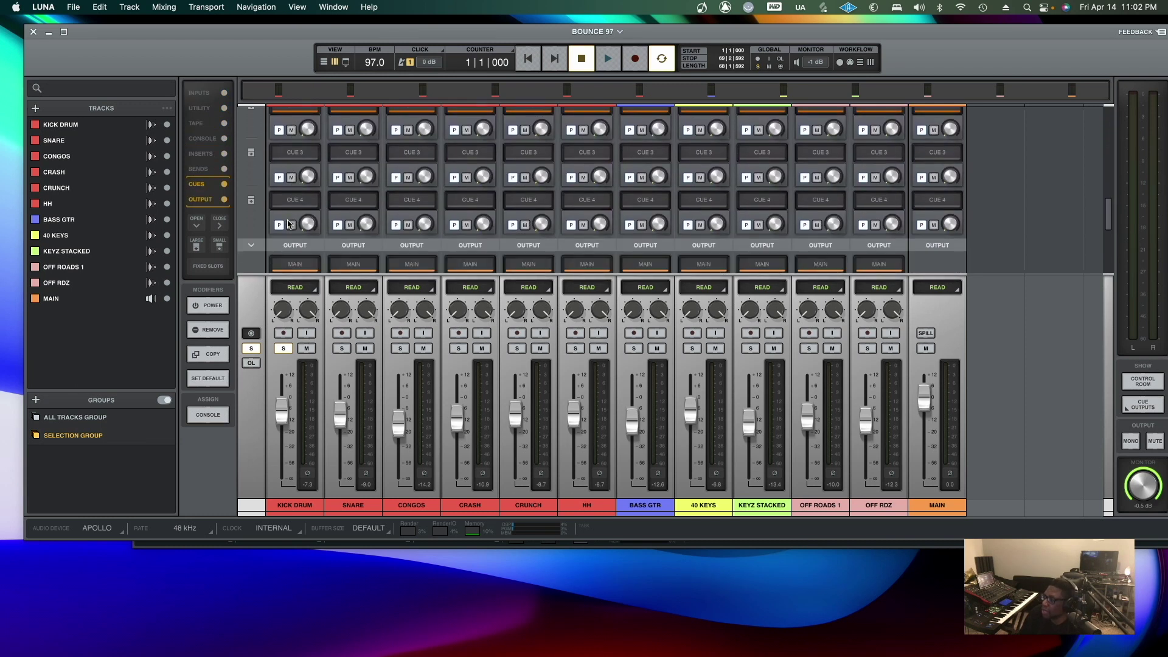
scroll(288, 224, up, 10)
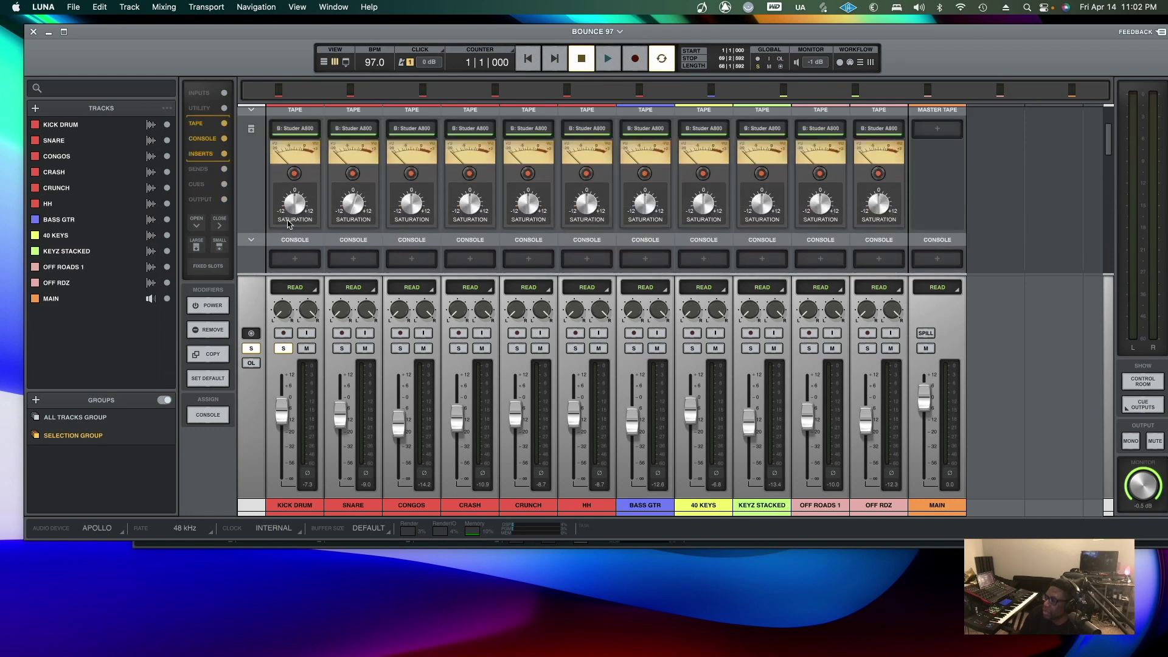
scroll(288, 224, down, 2)
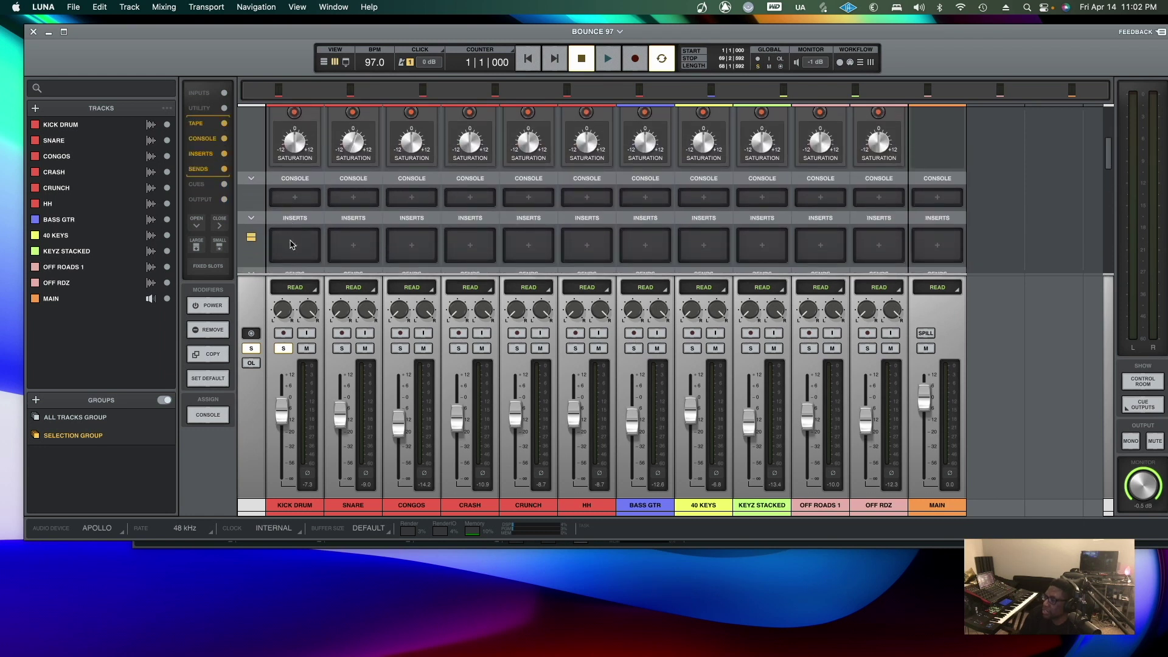
click(295, 246)
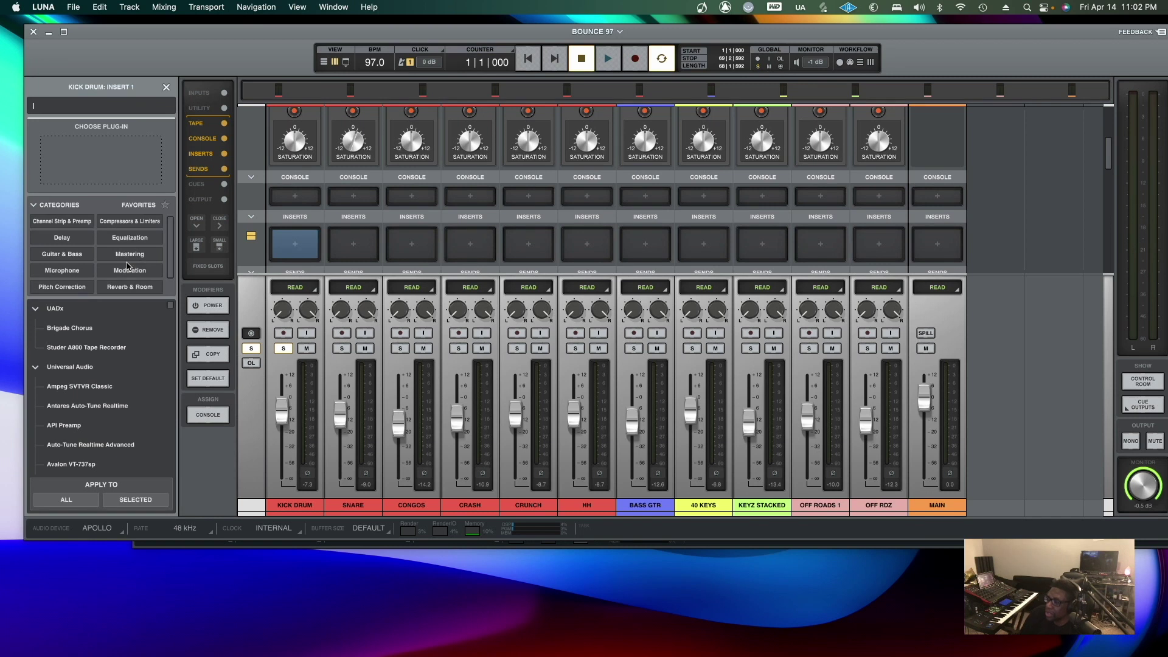
click(54, 223)
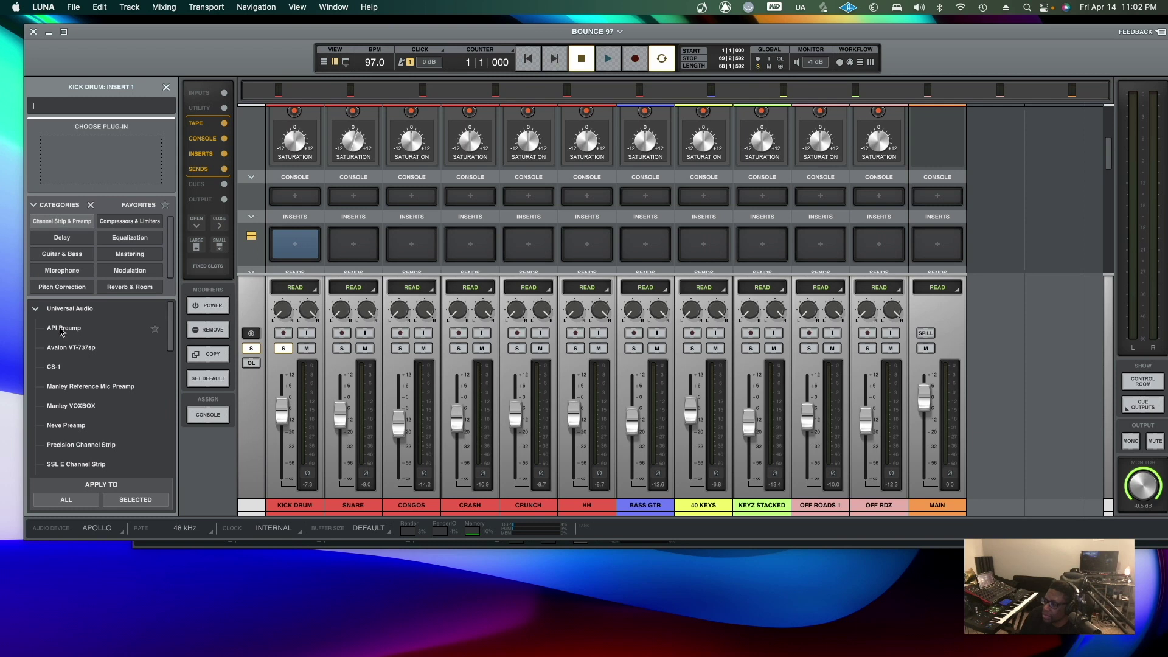
scroll(67, 353, down, 3)
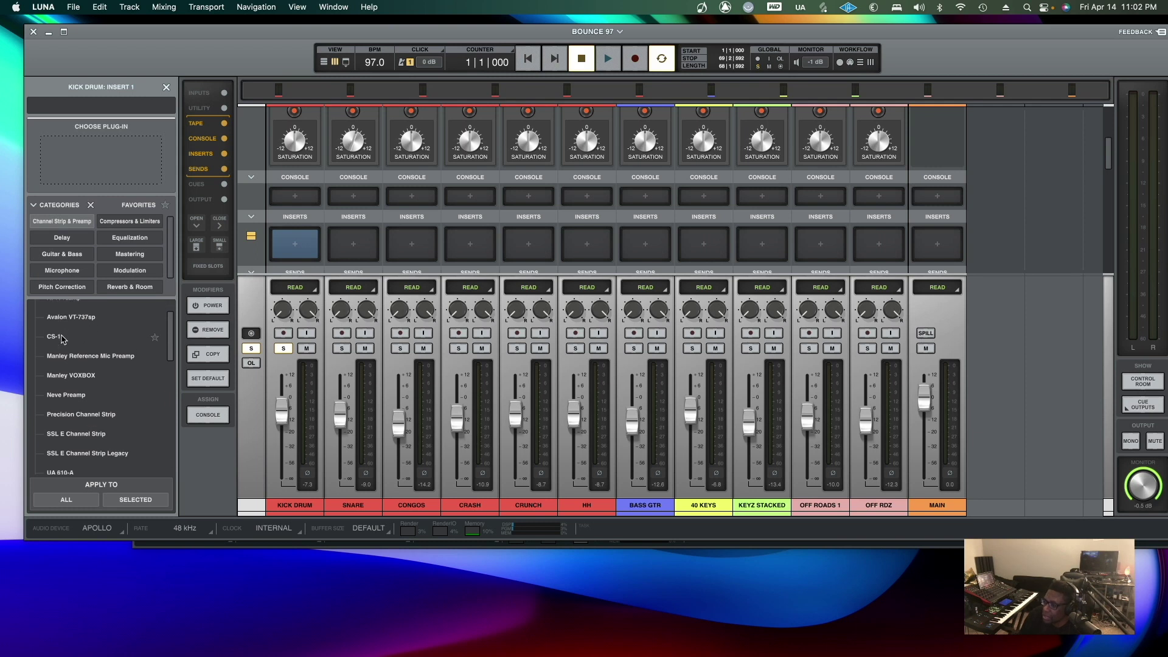
scroll(80, 369, down, 4)
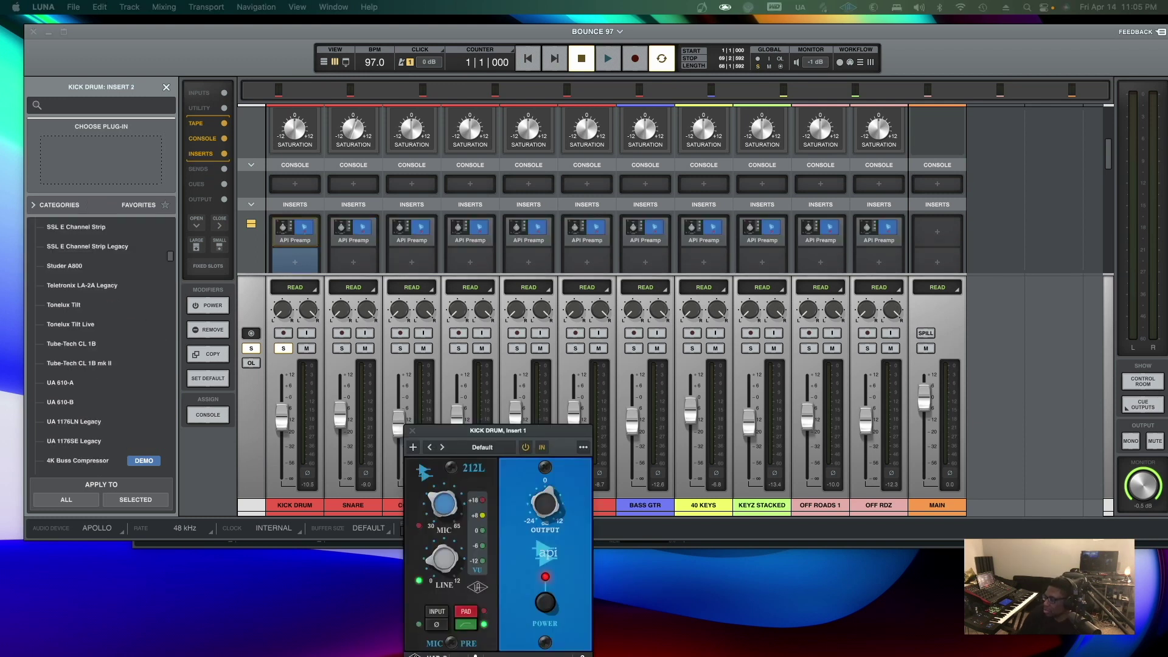
Load the Tube-Tech CL 1B compressor into the KICK DRUM channel's second insert and show its presets
mouse_move(498, 430)
mouse_down()
mouse_move(526, 426)
mouse_move(509, 420)
mouse_up()
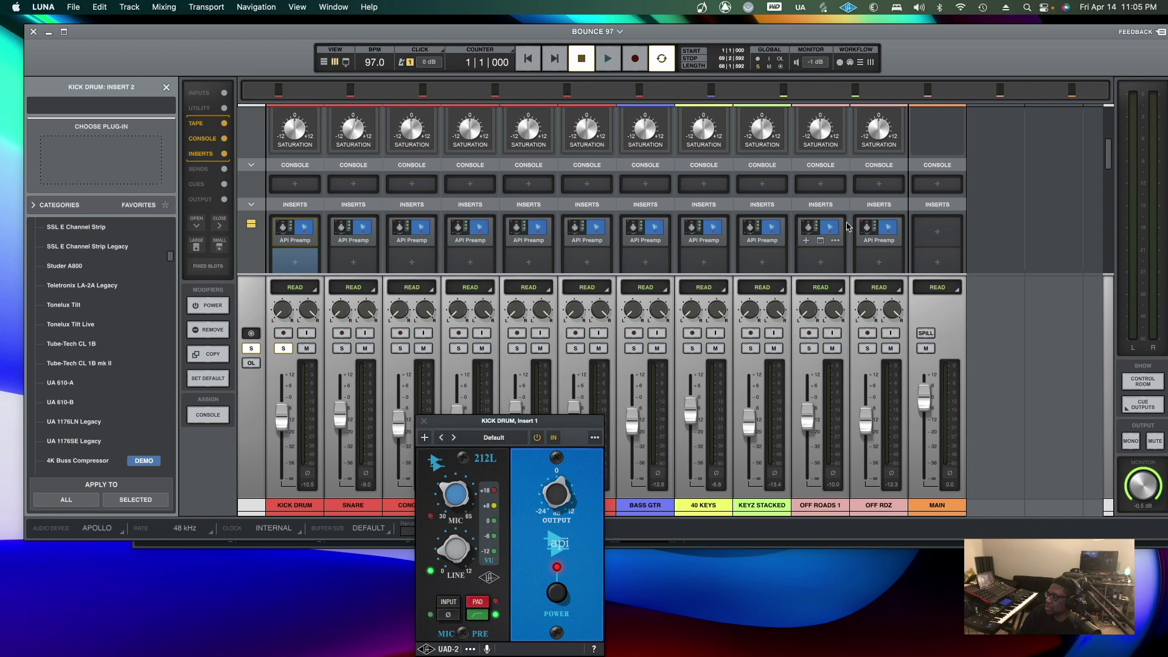
double_click(83, 345)
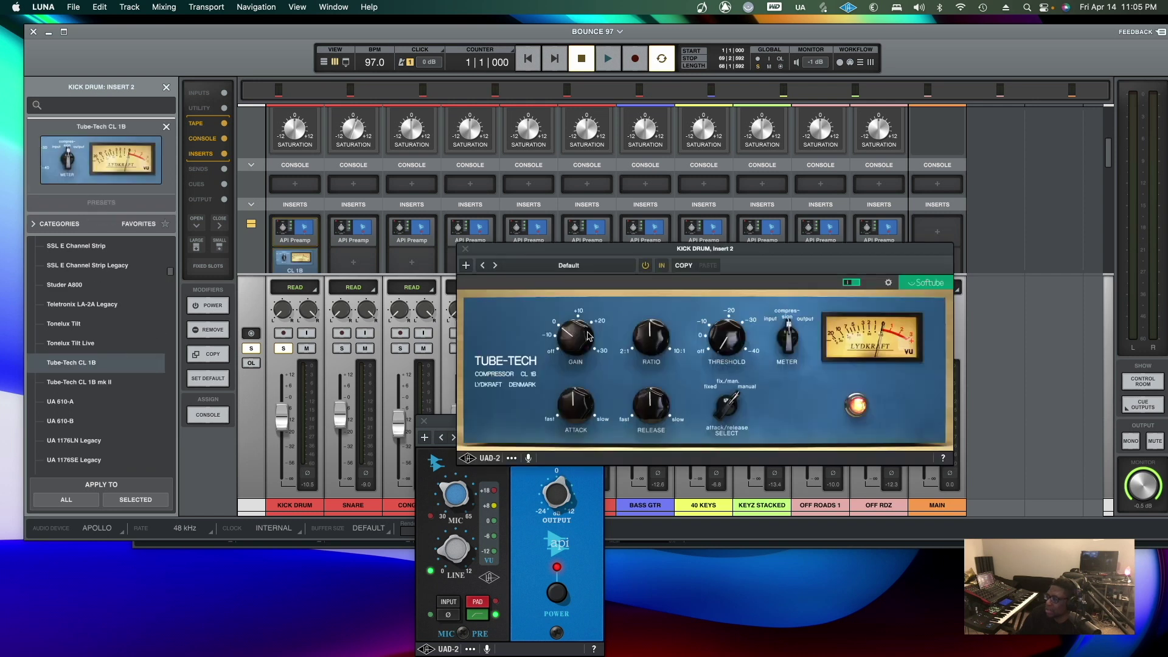
click(539, 266)
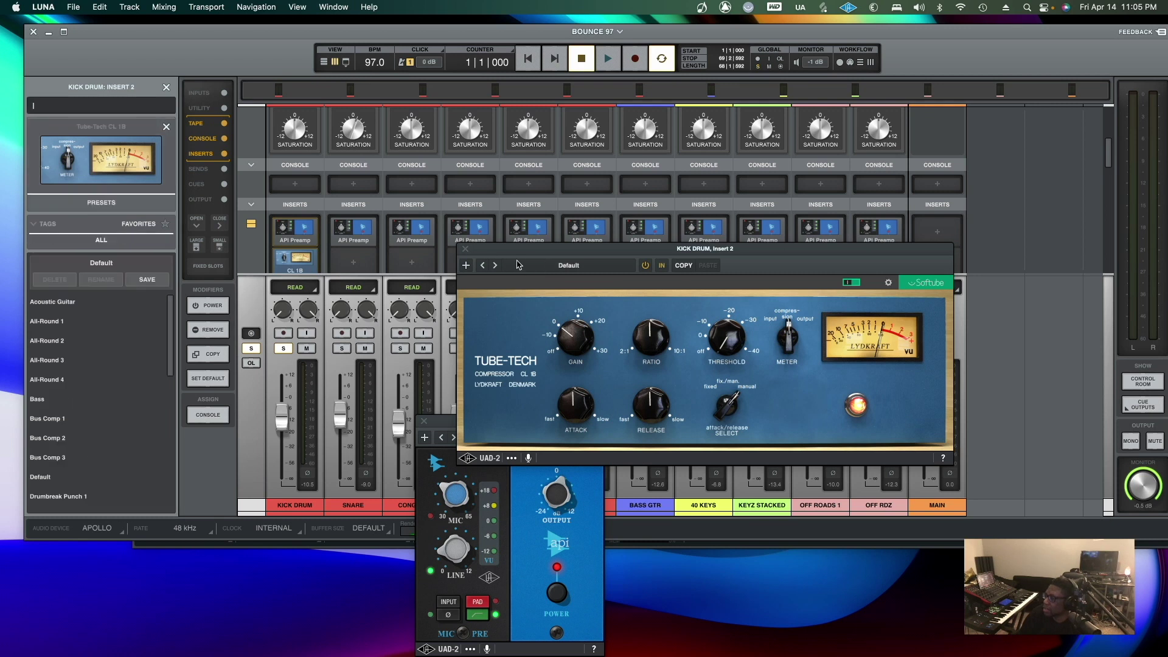
drag(522, 251, 480, 201)
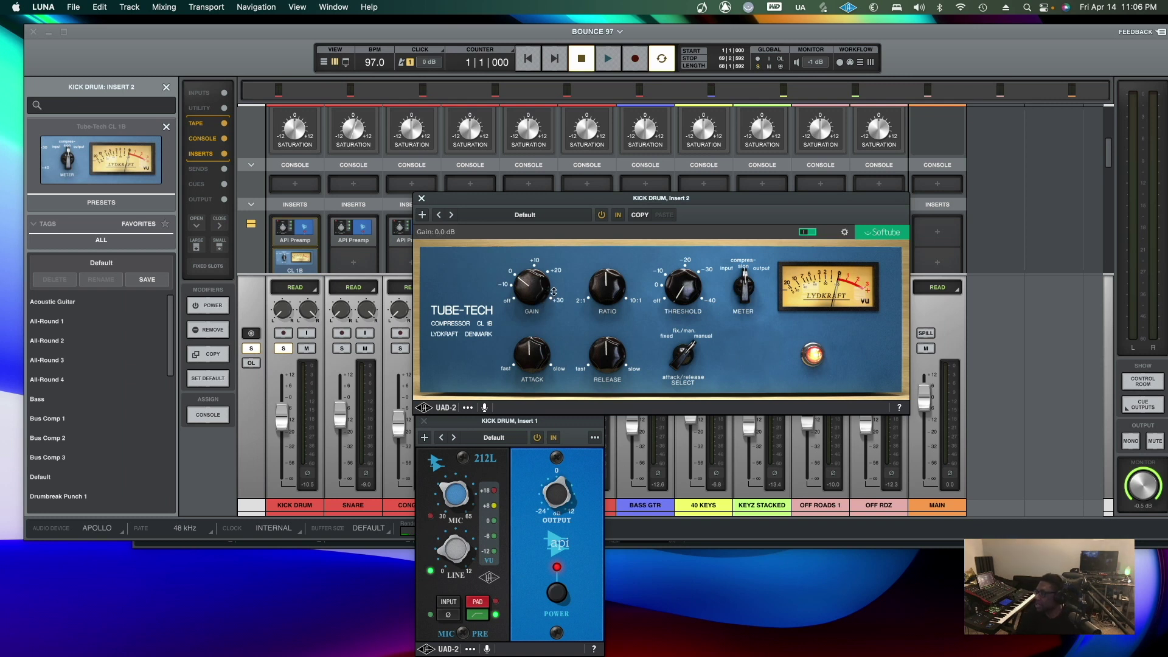
During playback, set the CL 1B's gain to 3.0 dB, threshold to -3.2 dB, release to 3.1 and attack to 3.2, and lower its ratio
key(space)
drag(533, 283, 533, 280)
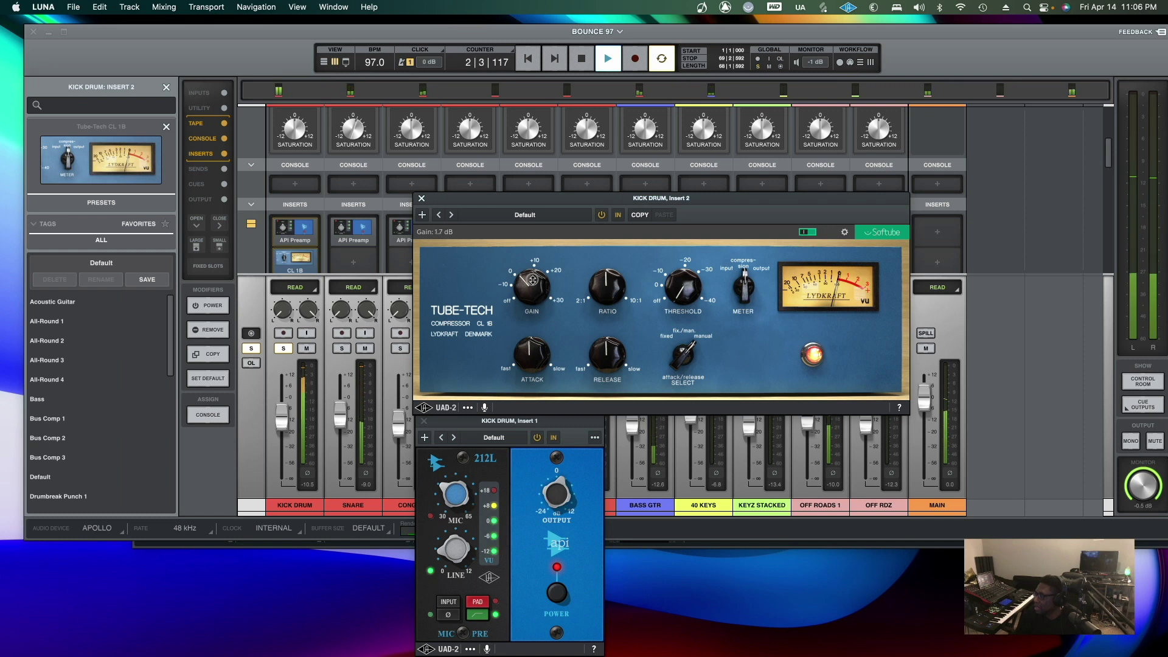
drag(611, 287, 676, 280)
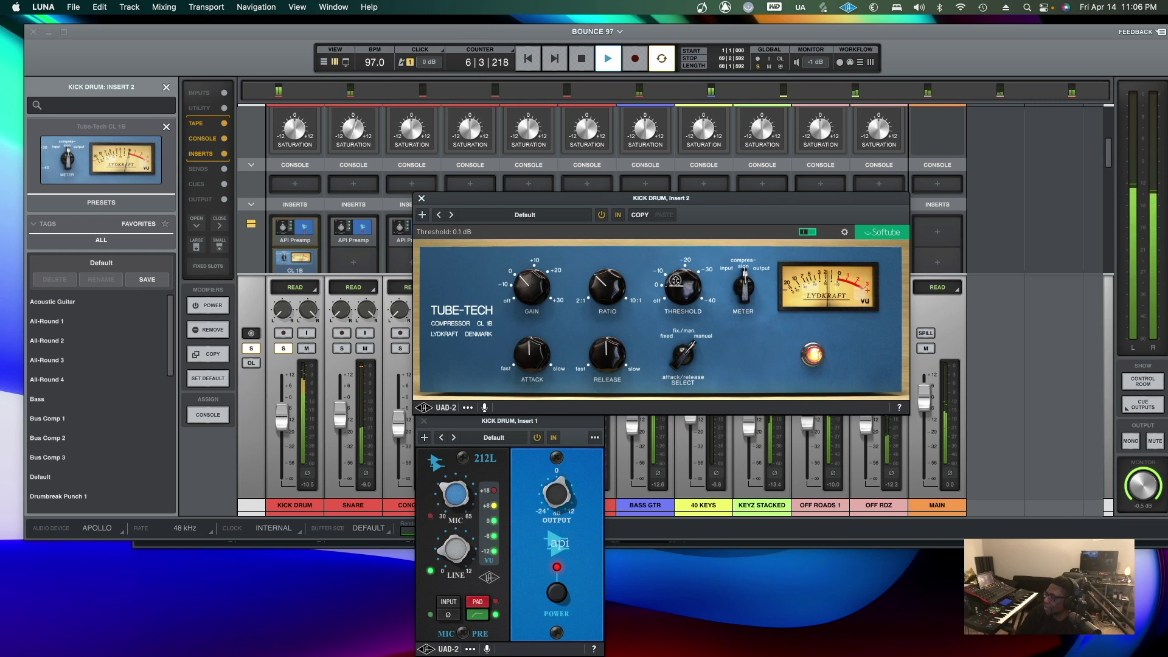
click(604, 357)
drag(605, 358, 602, 367)
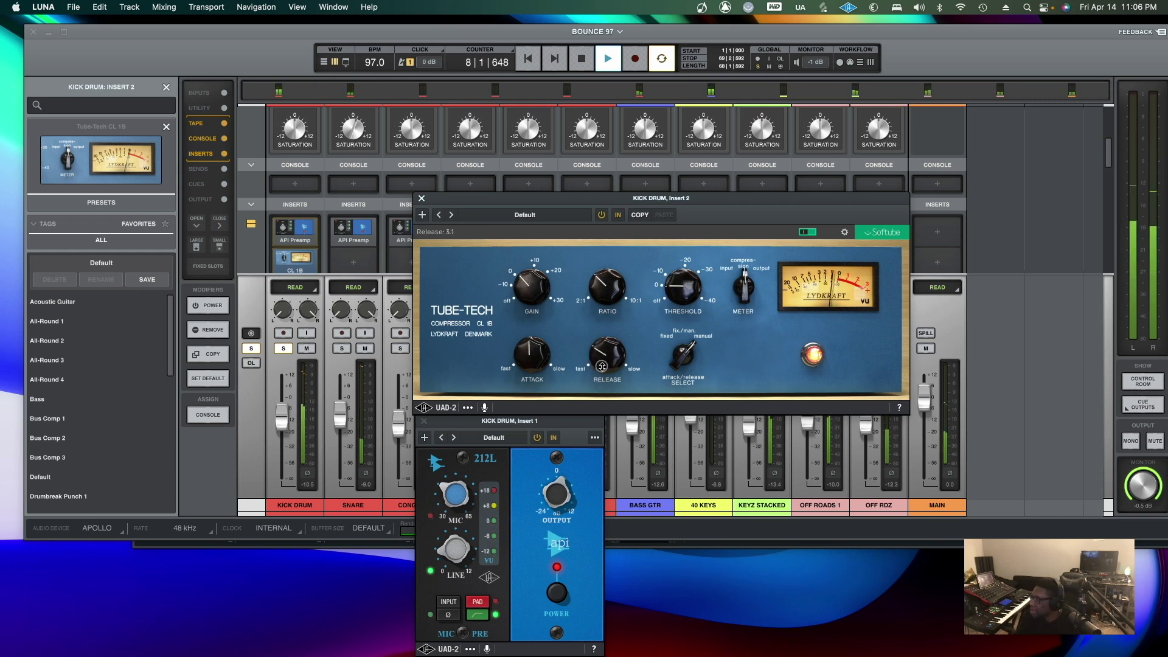
drag(529, 356, 525, 367)
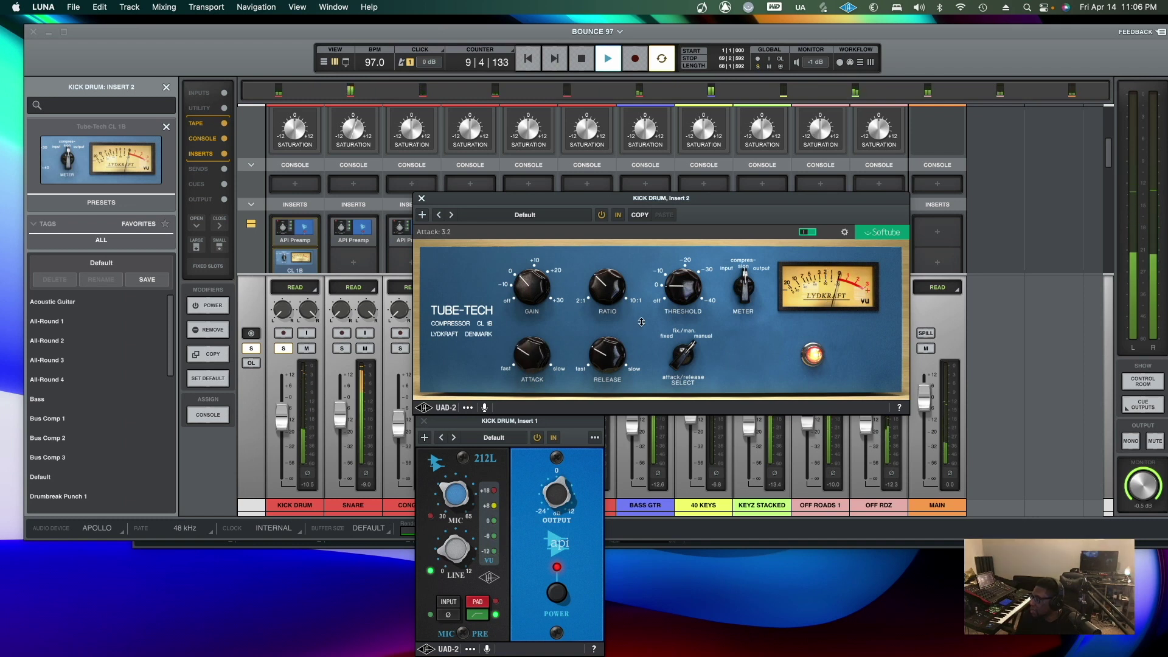
drag(678, 300, 676, 284)
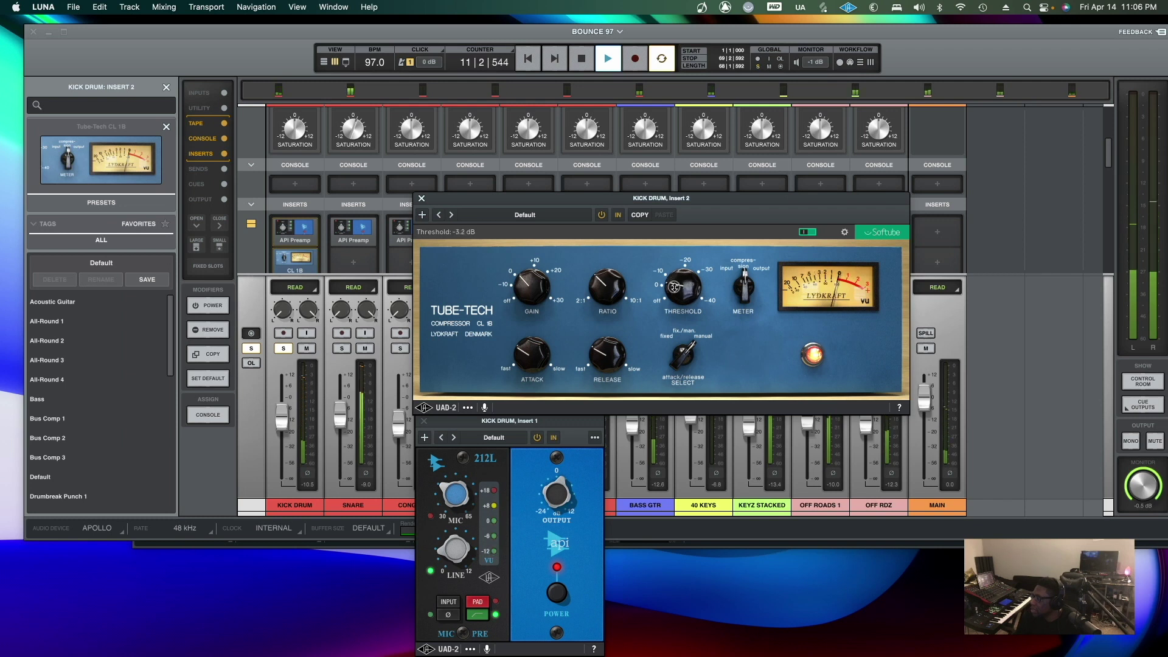
drag(551, 290, 550, 283)
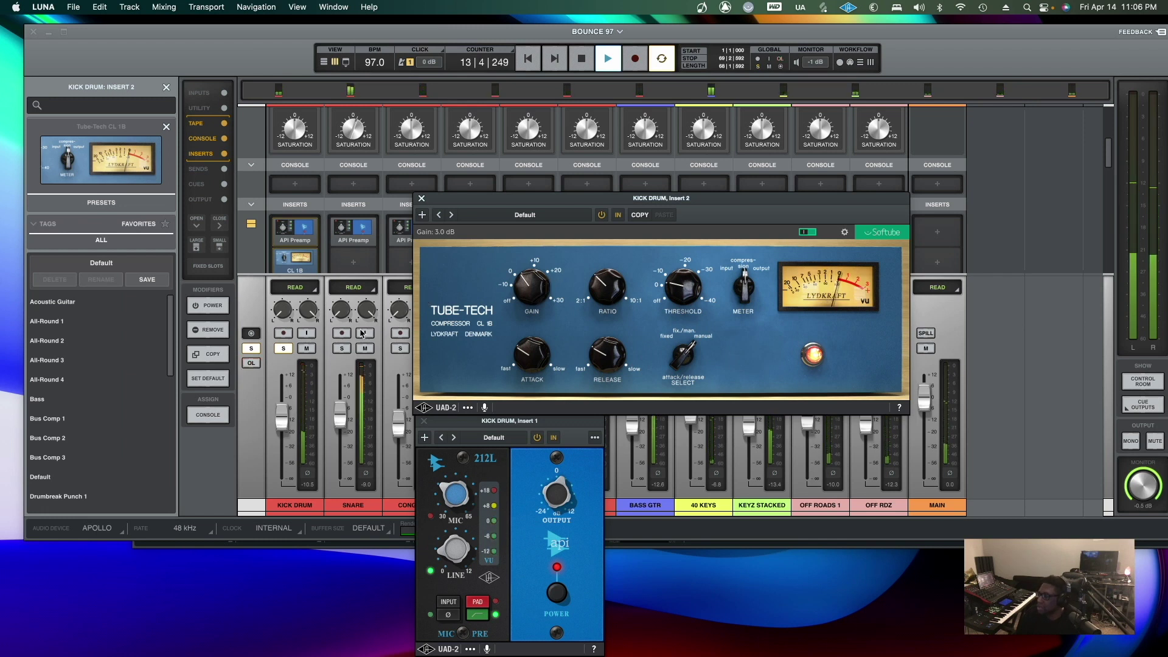
Move the CL 1B compressor to the KICK DRUM channel's third insert and restart playback from the beginning
scroll(310, 265, down, 1)
scroll(310, 264, down, 5)
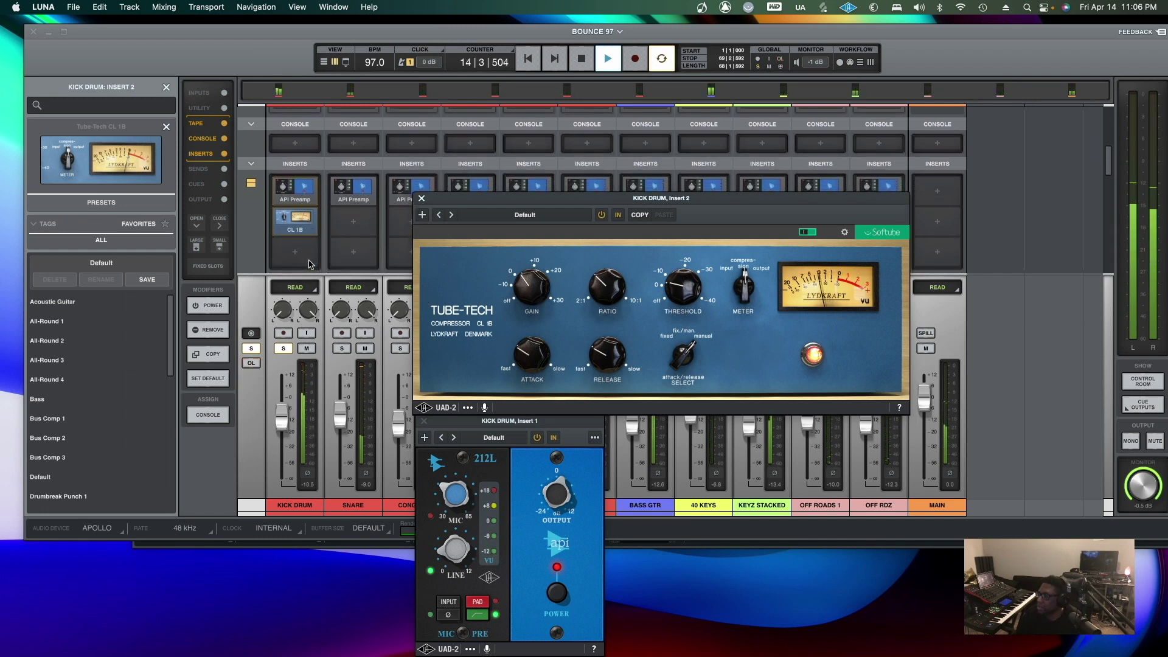
drag(300, 234, 298, 265)
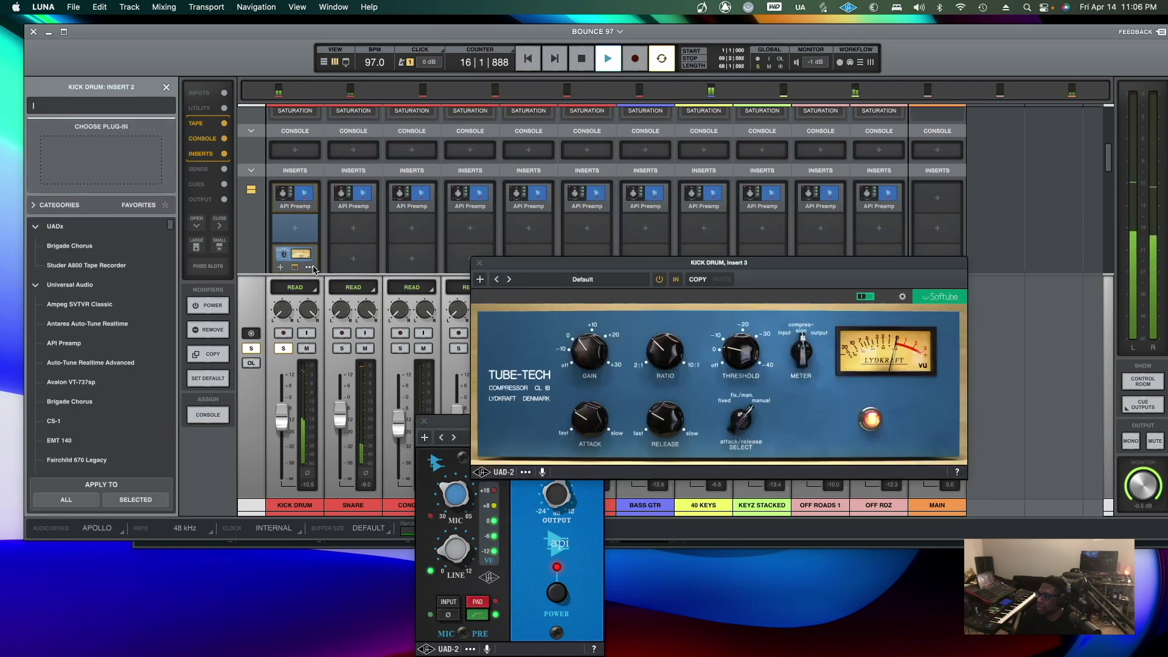
key(space)
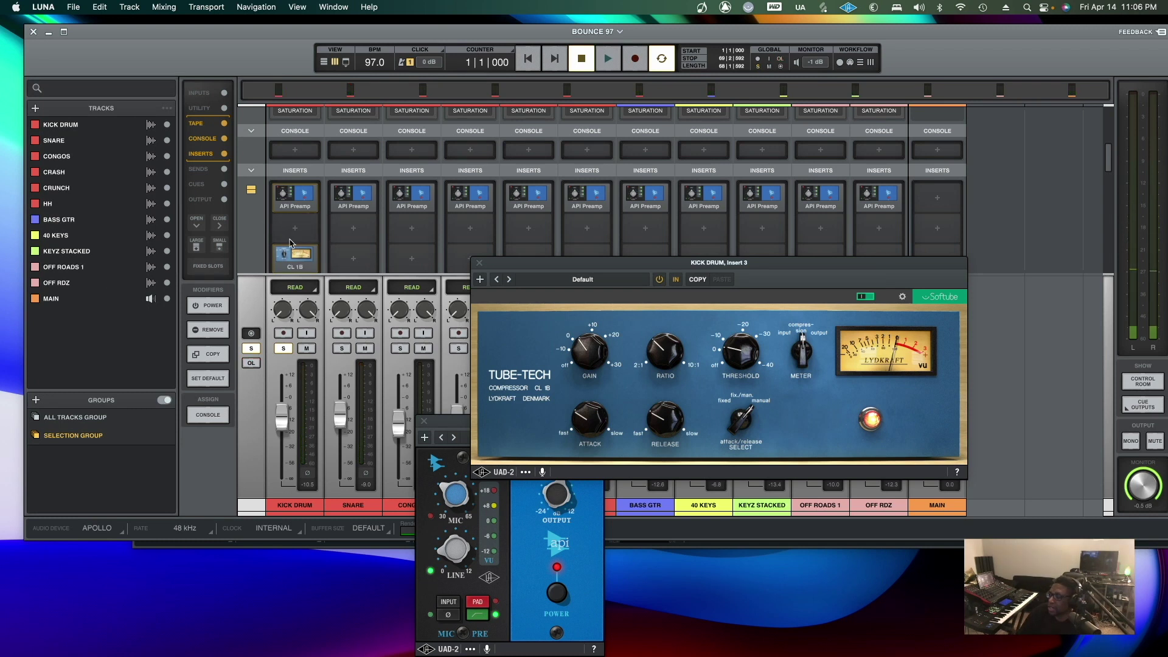
key(space)
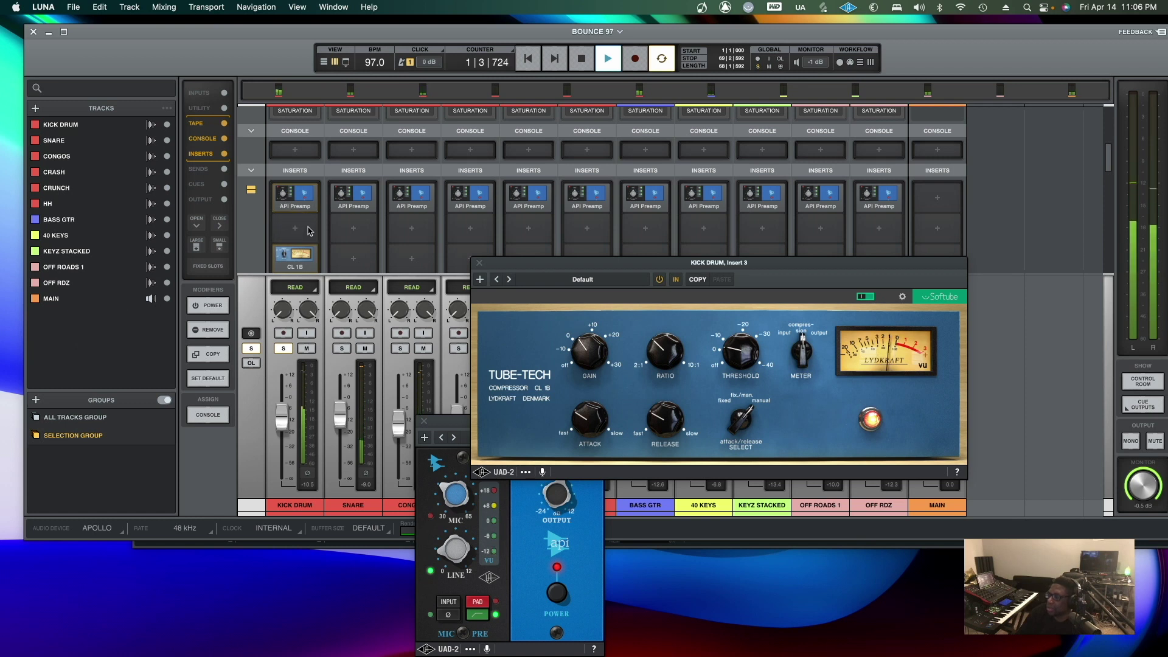
Load the Pultec EQP-1A Legacy equalizer into the KICK DRUM channel's empty second insert
click(296, 228)
scroll(84, 313, down, 3)
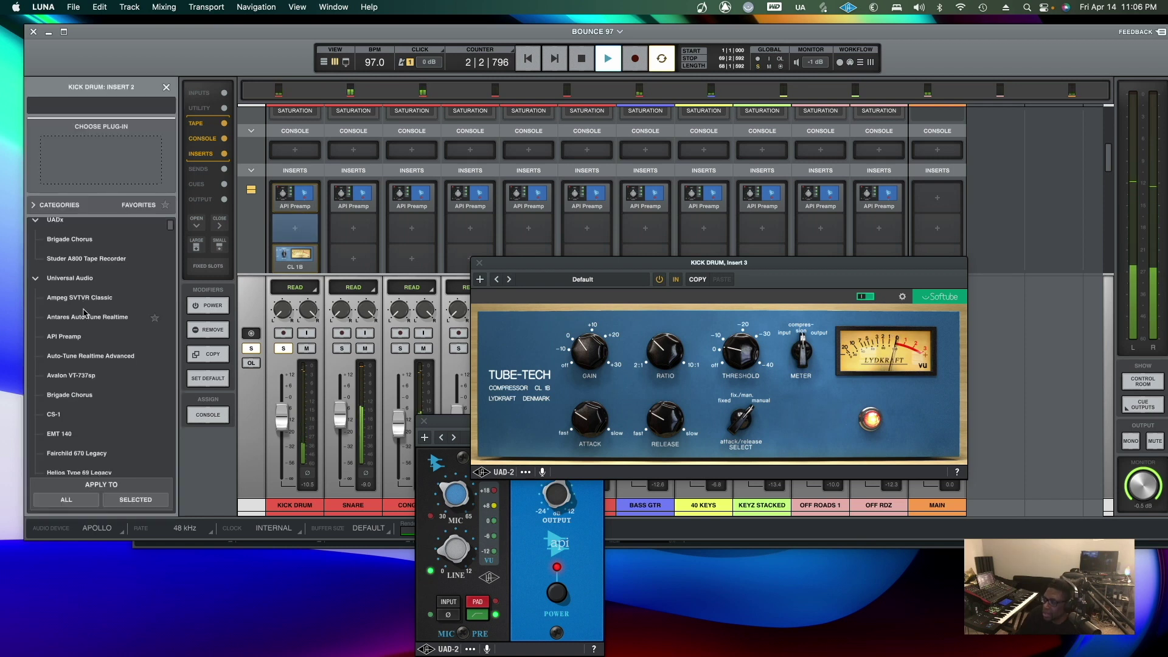
scroll(85, 314, down, 3)
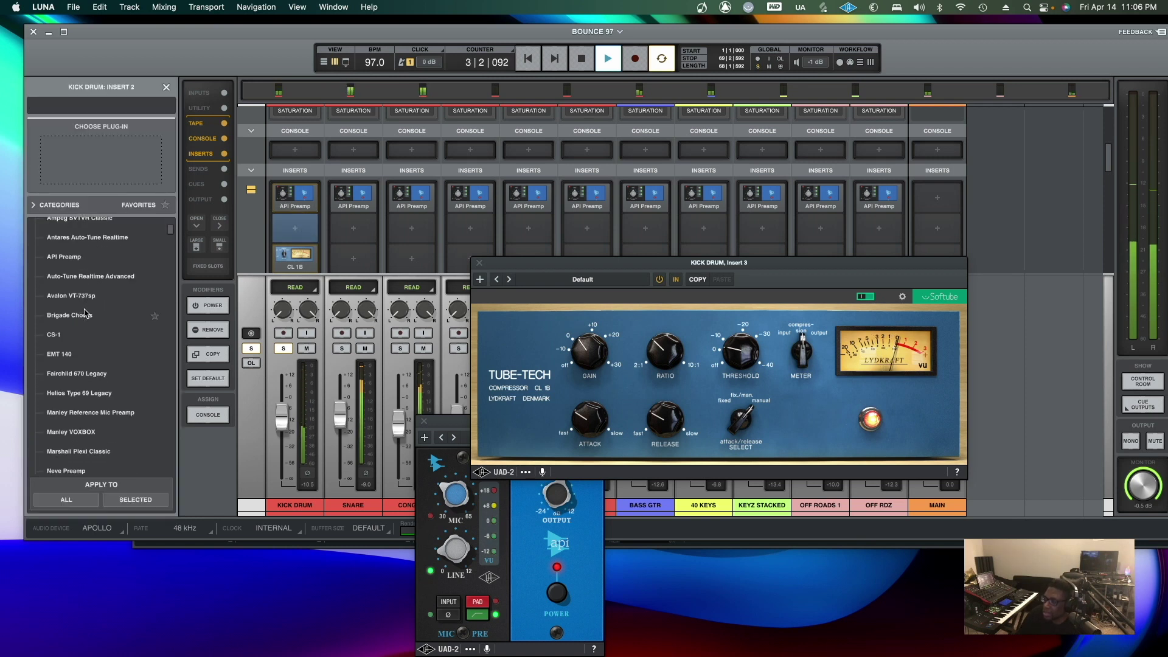
scroll(88, 315, down, 2)
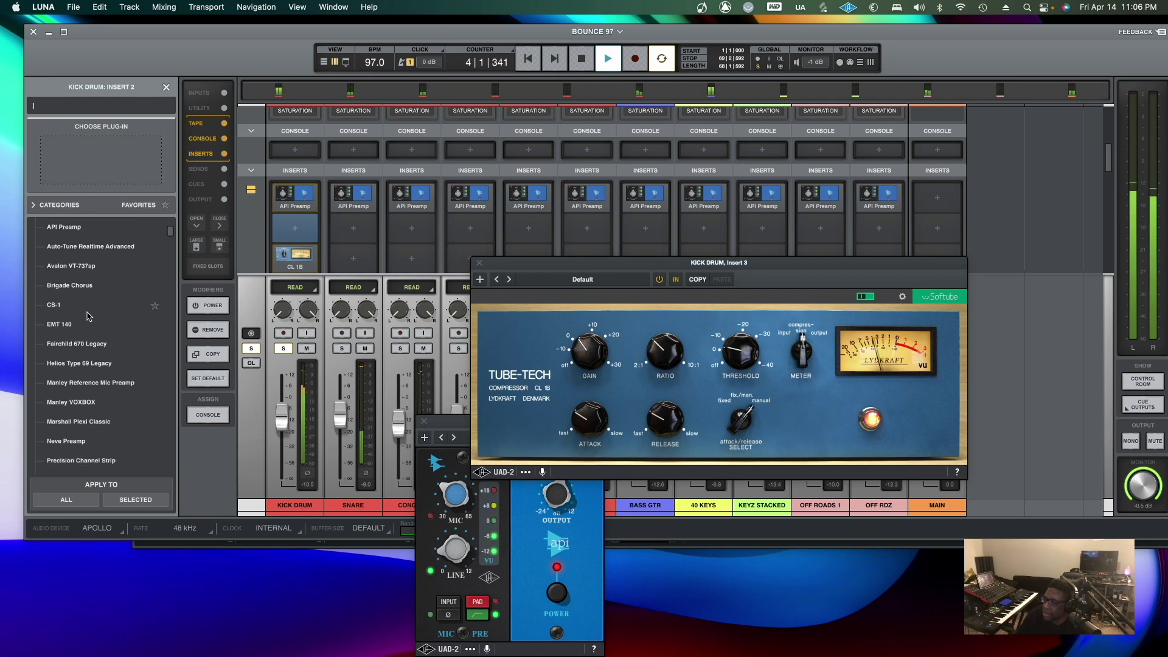
scroll(88, 315, down, 6)
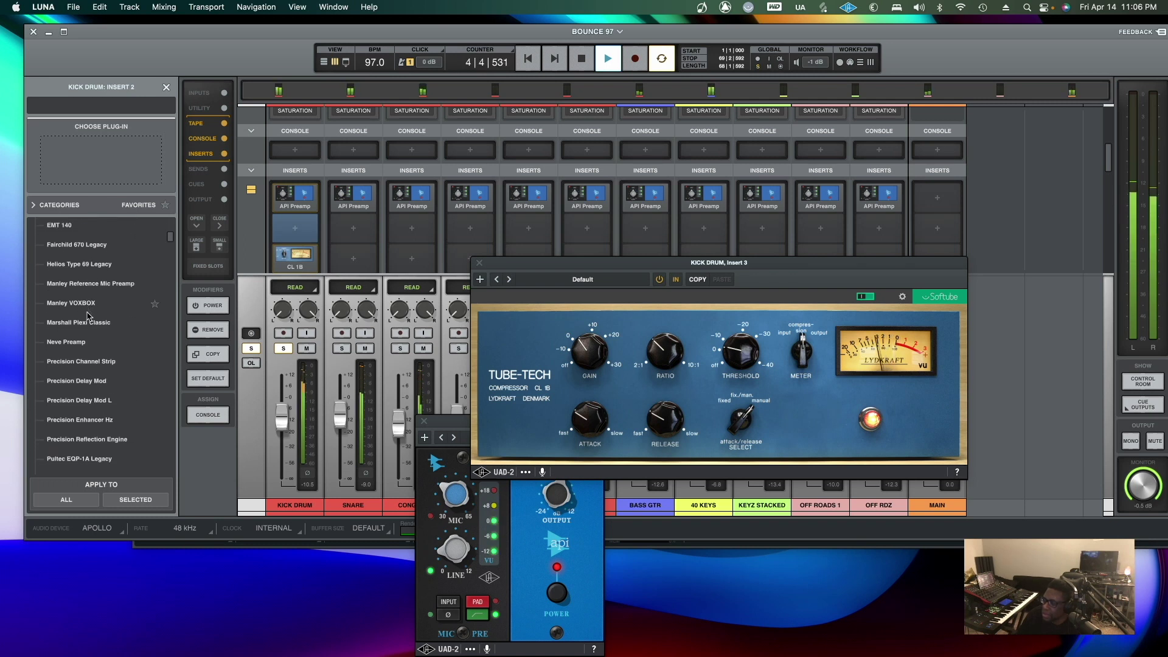
scroll(88, 315, down, 3)
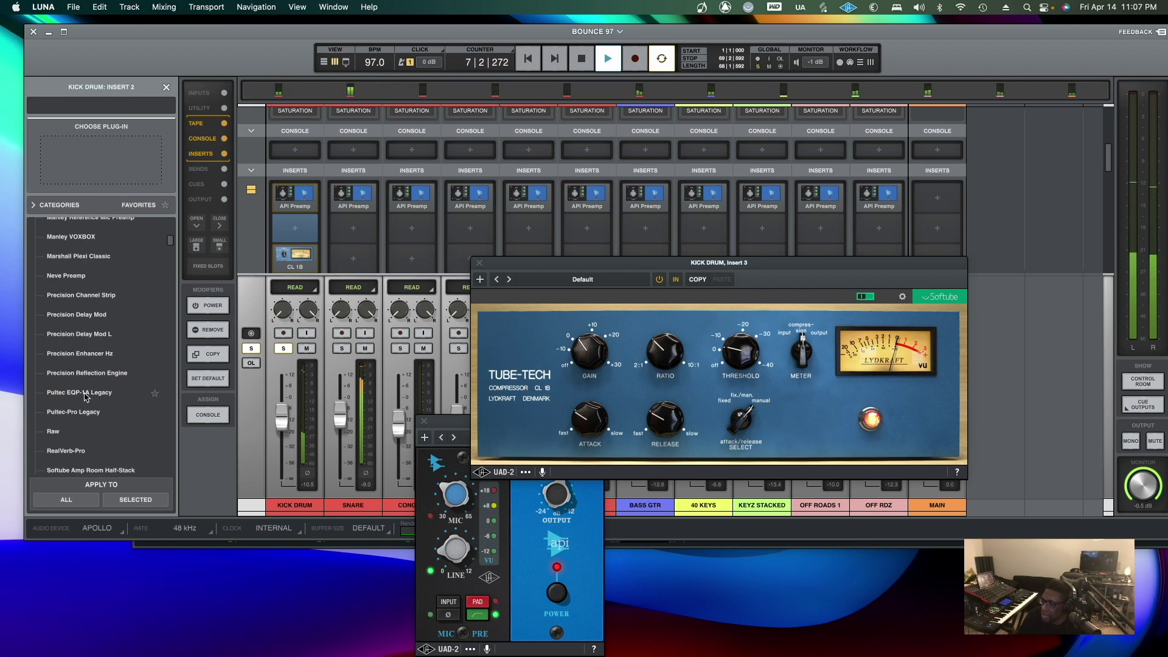
double_click(85, 393)
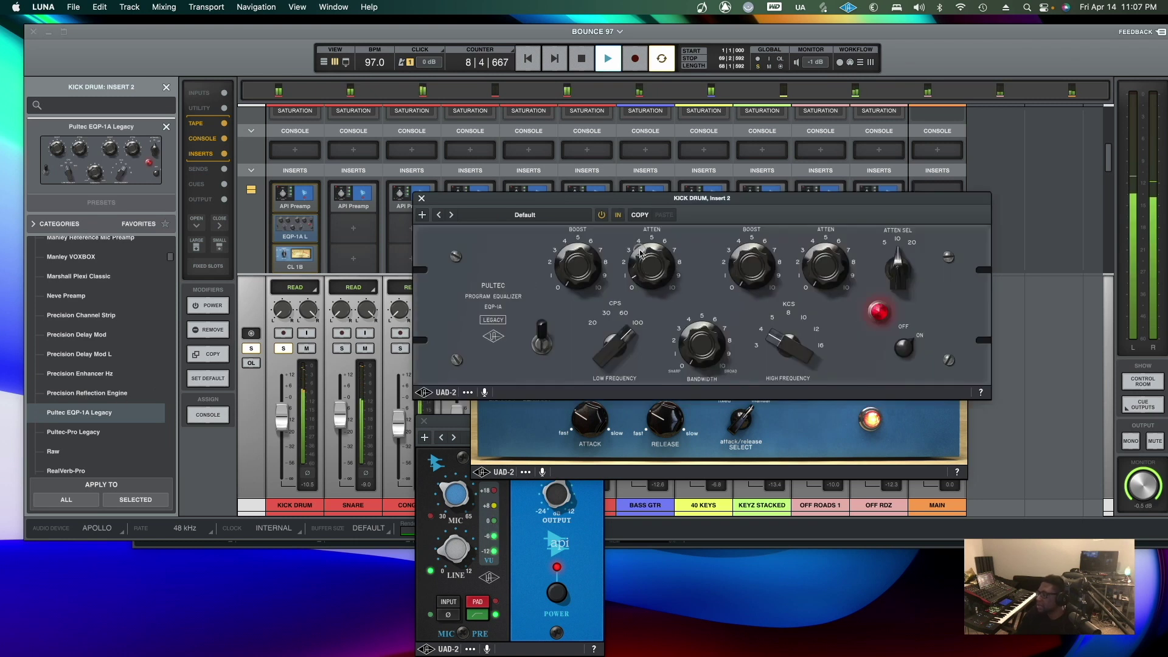
During playback, set the Pultec's low frequency to 60 CPS and high frequency to 10 KCS, and adjust its low-frequency attenuation
key(space)
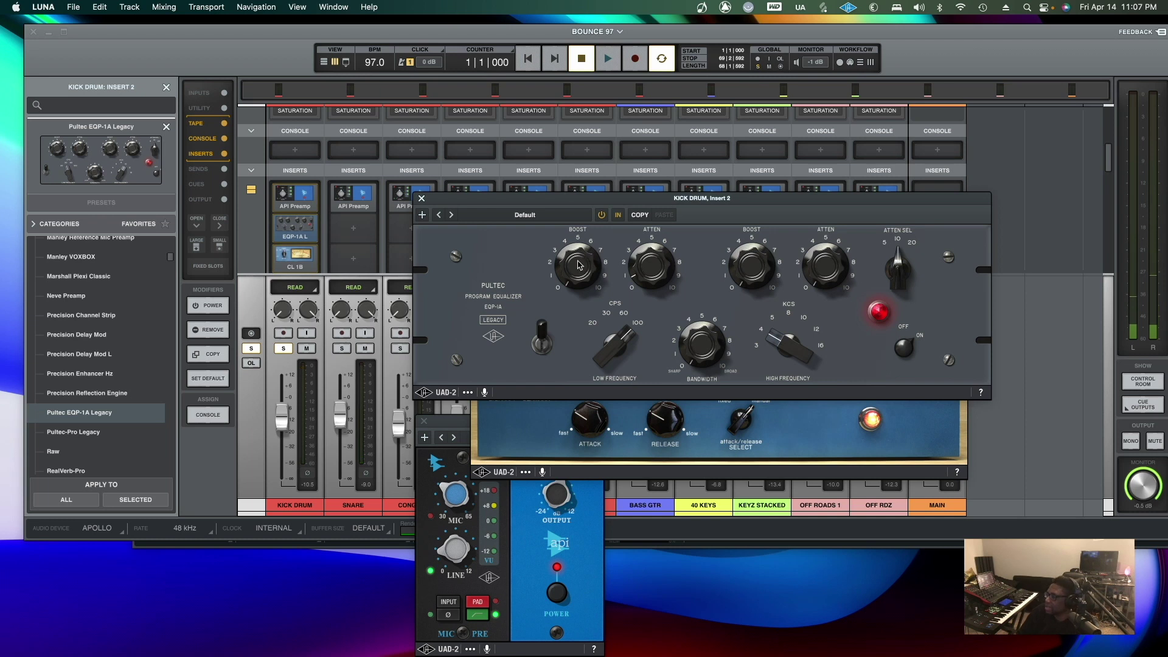
key(space)
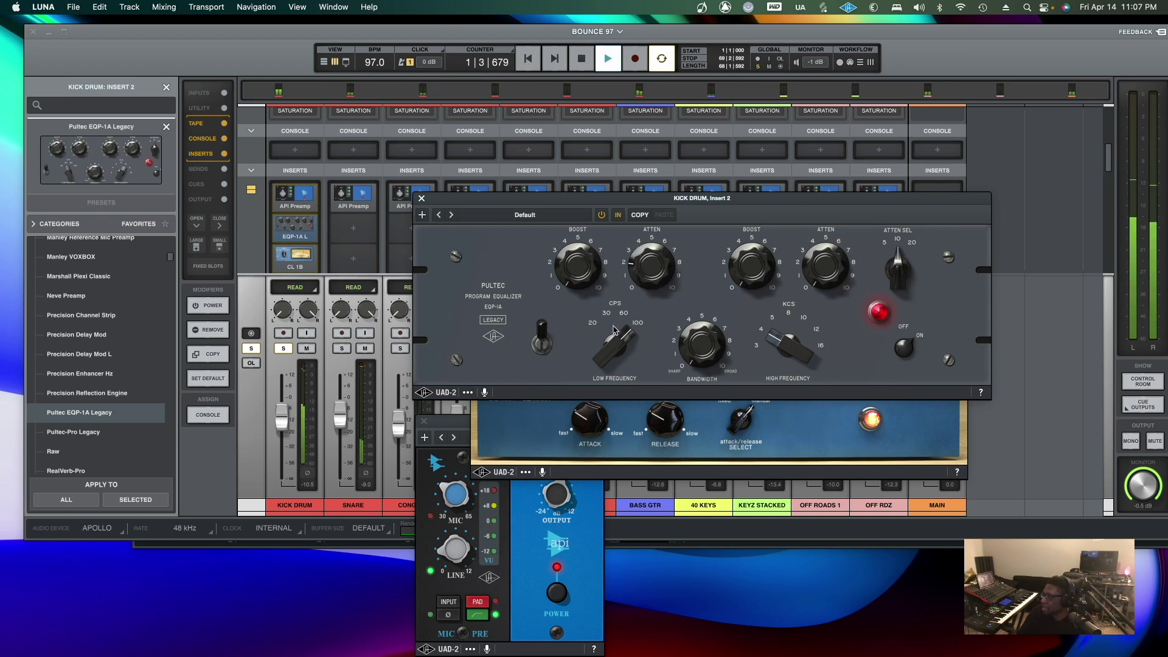
drag(619, 344, 603, 337)
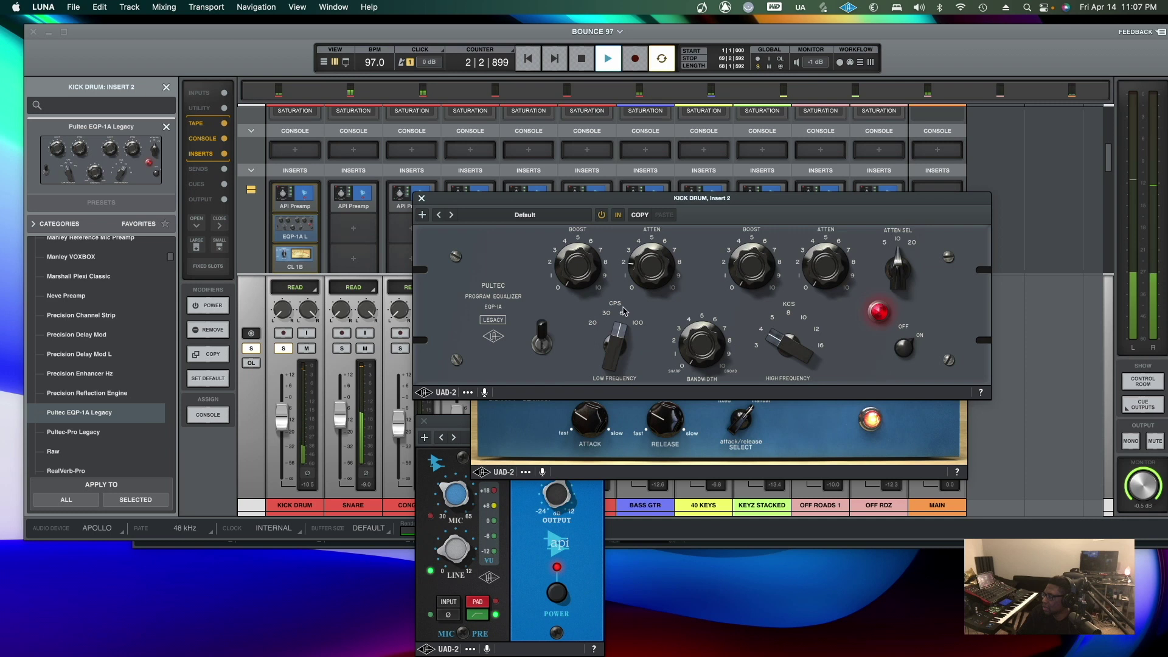
drag(648, 275, 644, 253)
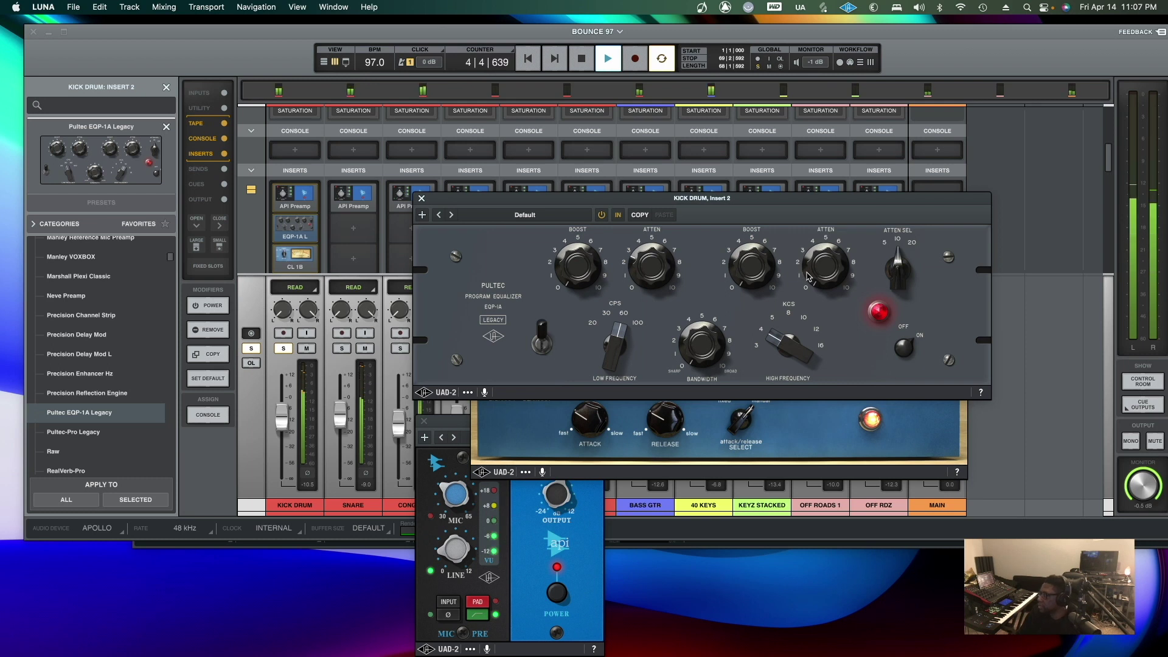
drag(782, 340, 791, 297)
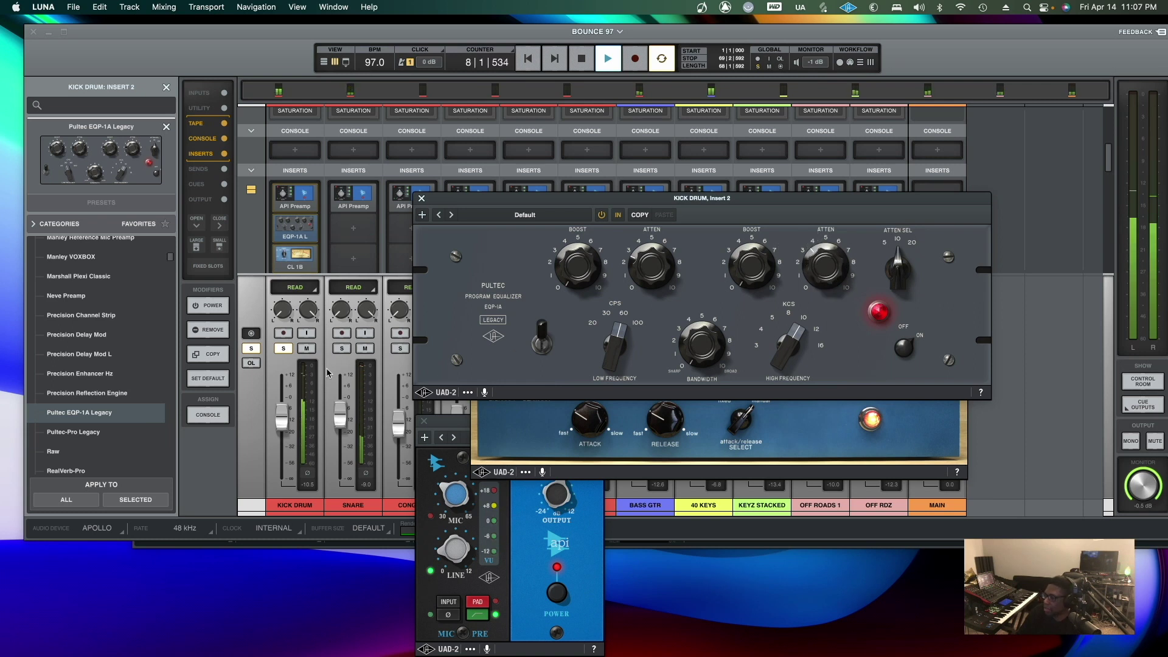
Raise the KICK DRUM fader slightly and solo the SNARE channel alongside it
drag(285, 414, 285, 406)
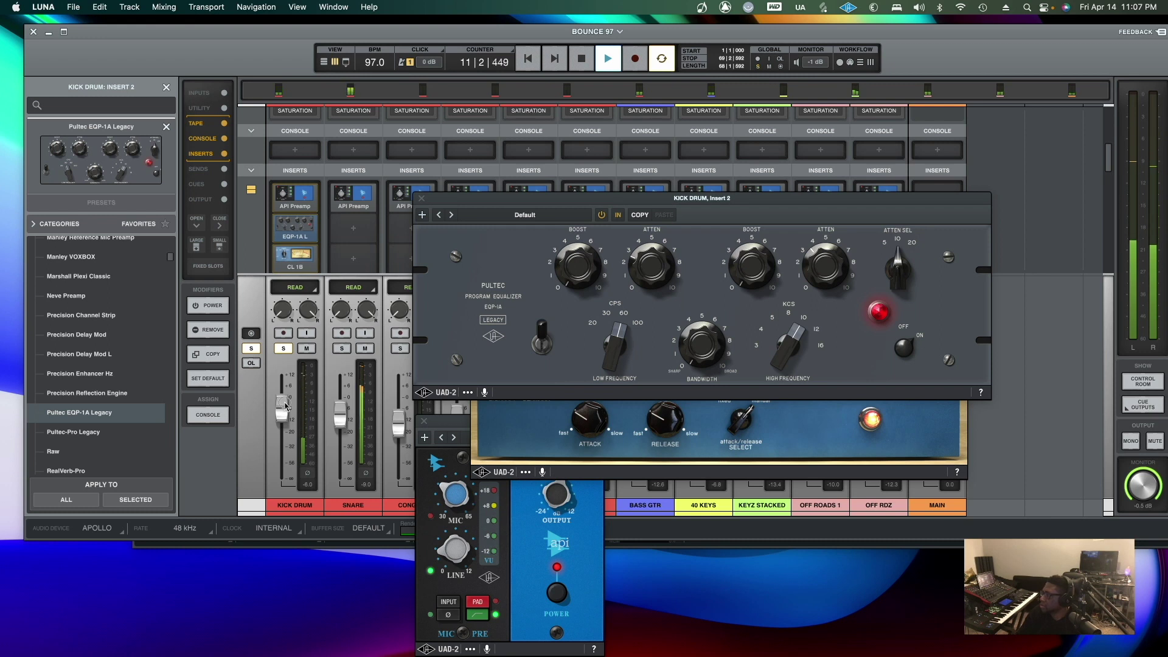
click(342, 349)
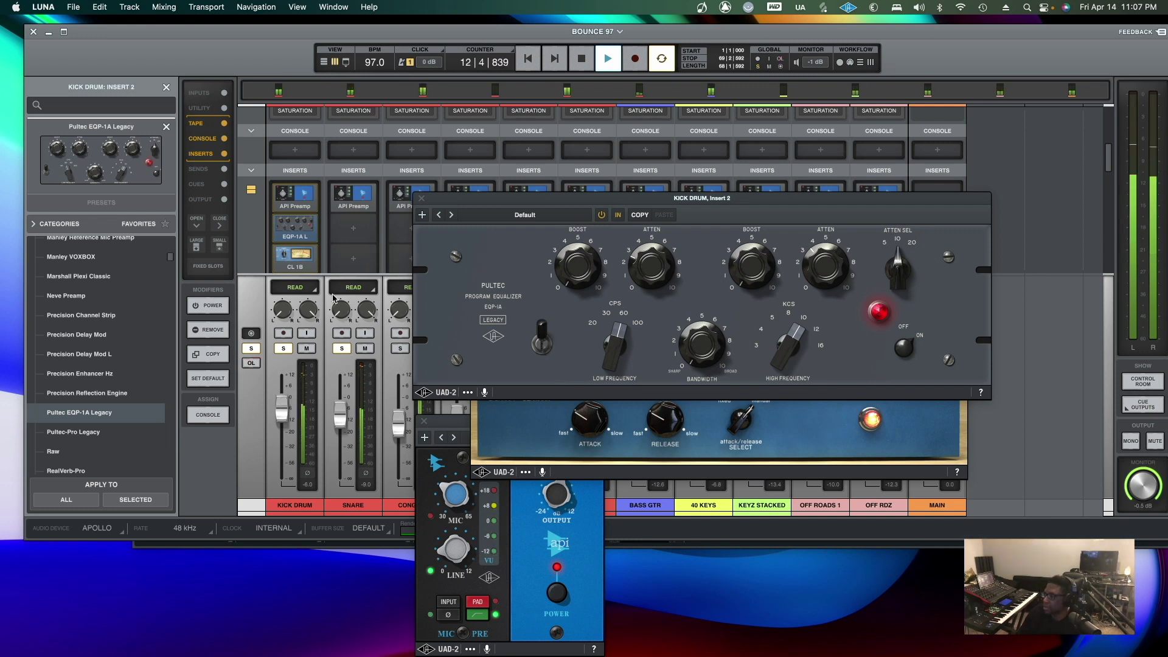
Copy the Pultec EQP-1A Legacy from the Kick Drum track to the Snare track's second insert and move its window aside
mouse_move(300, 236)
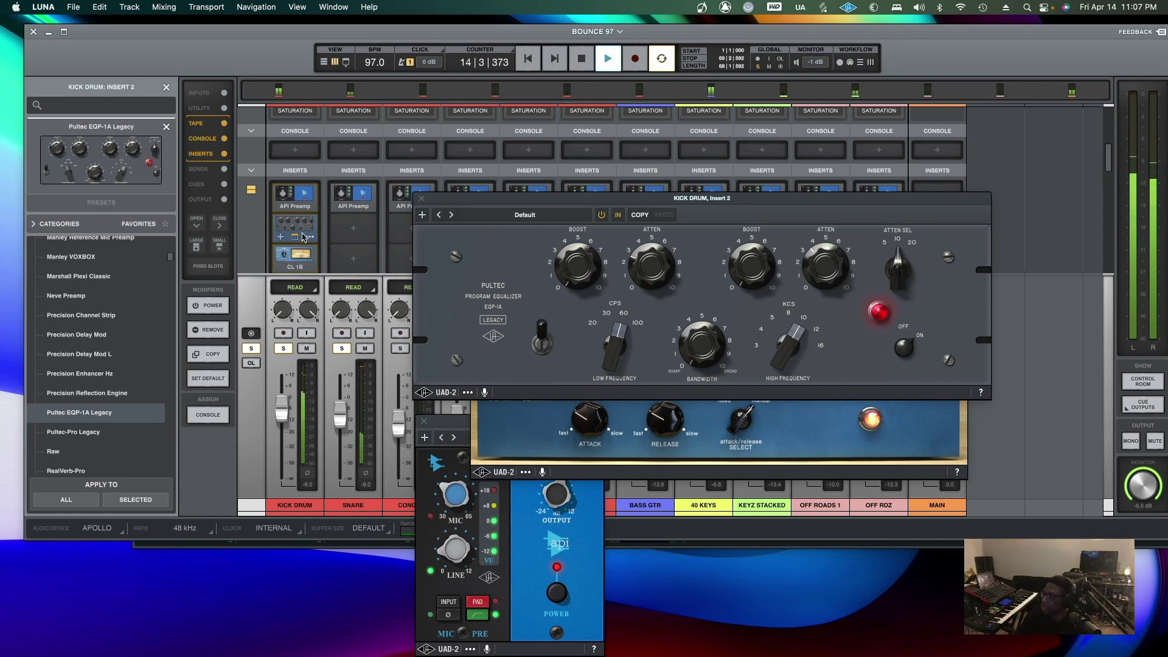
click(353, 194)
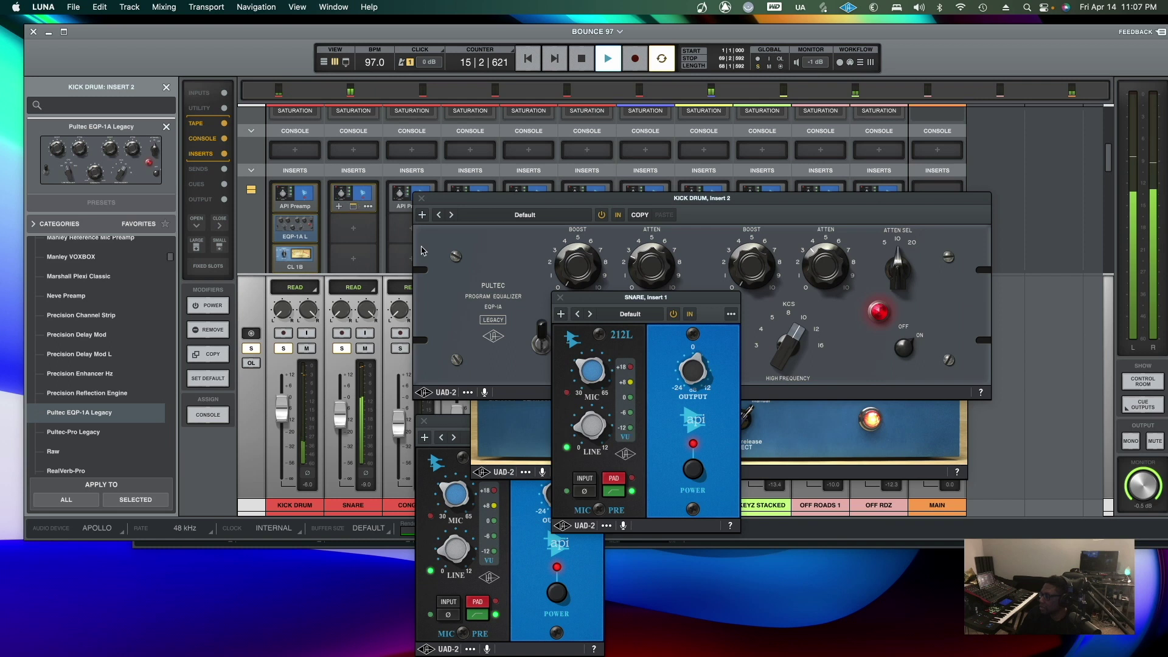
click(688, 382)
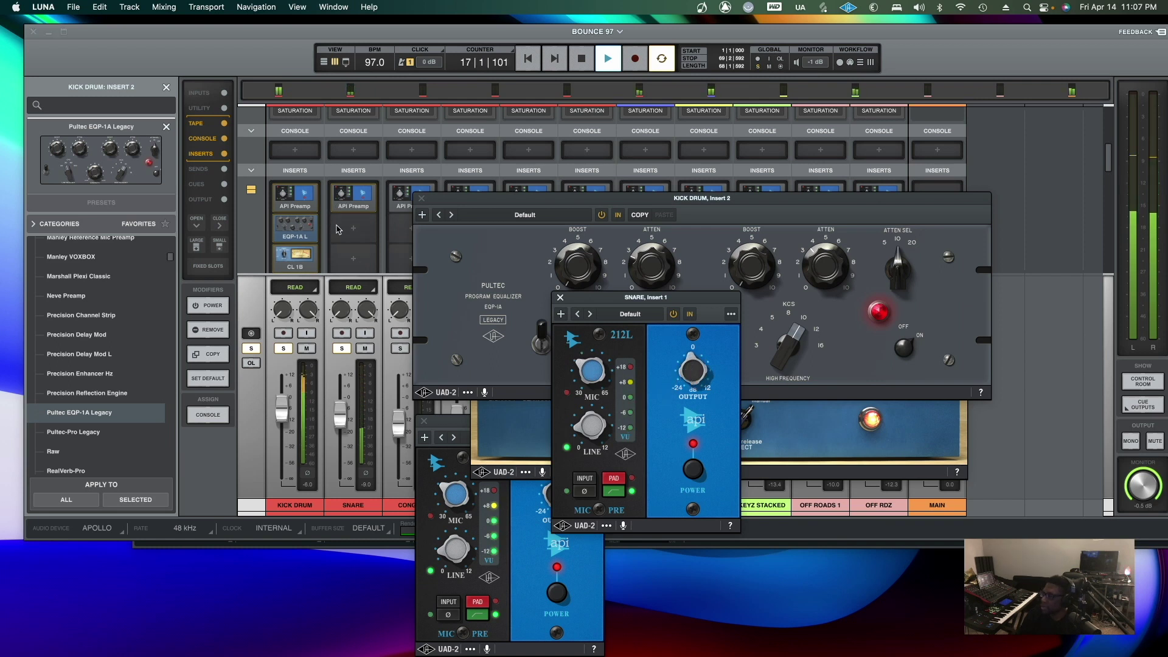
mouse_move(293, 242)
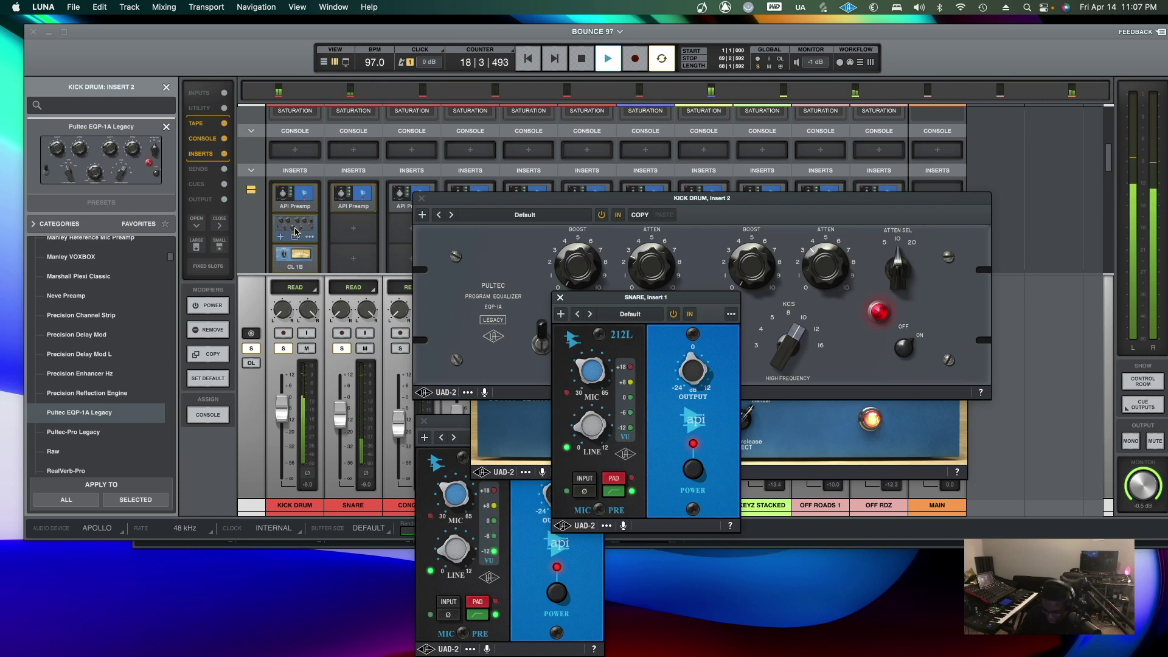
drag(295, 232, 367, 235)
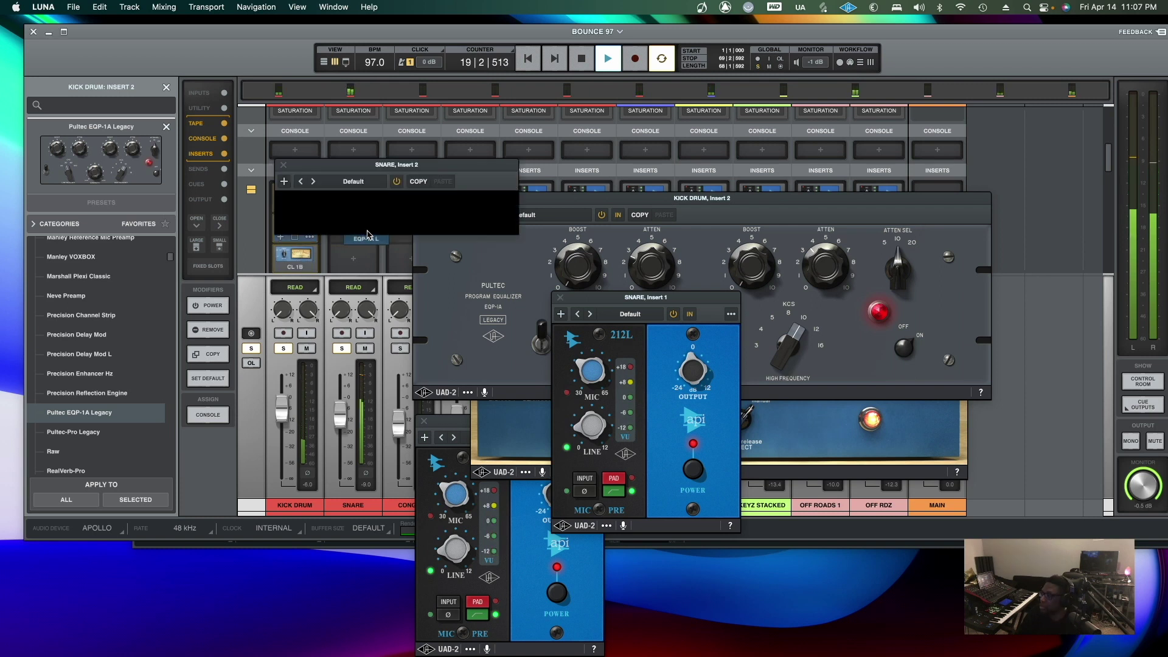
drag(516, 239, 518, 216)
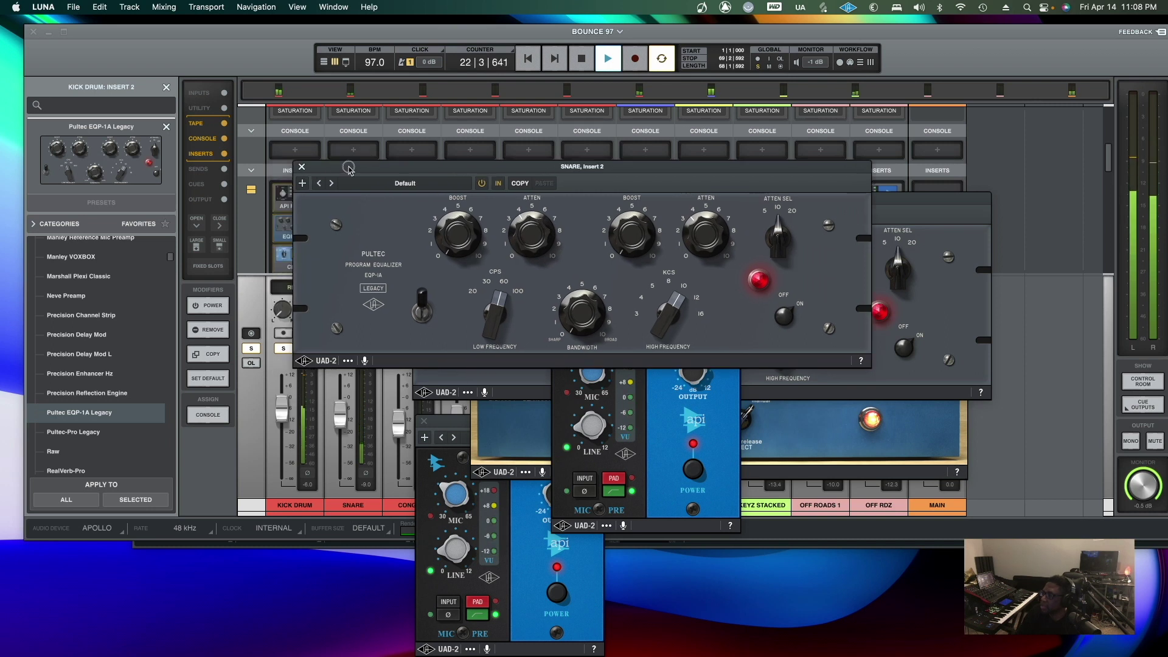
Copy the Tube-Tech CL 1B compressor from Kick Drum to Snare's third insert and set its threshold to -4.5 dB
mouse_move(302, 260)
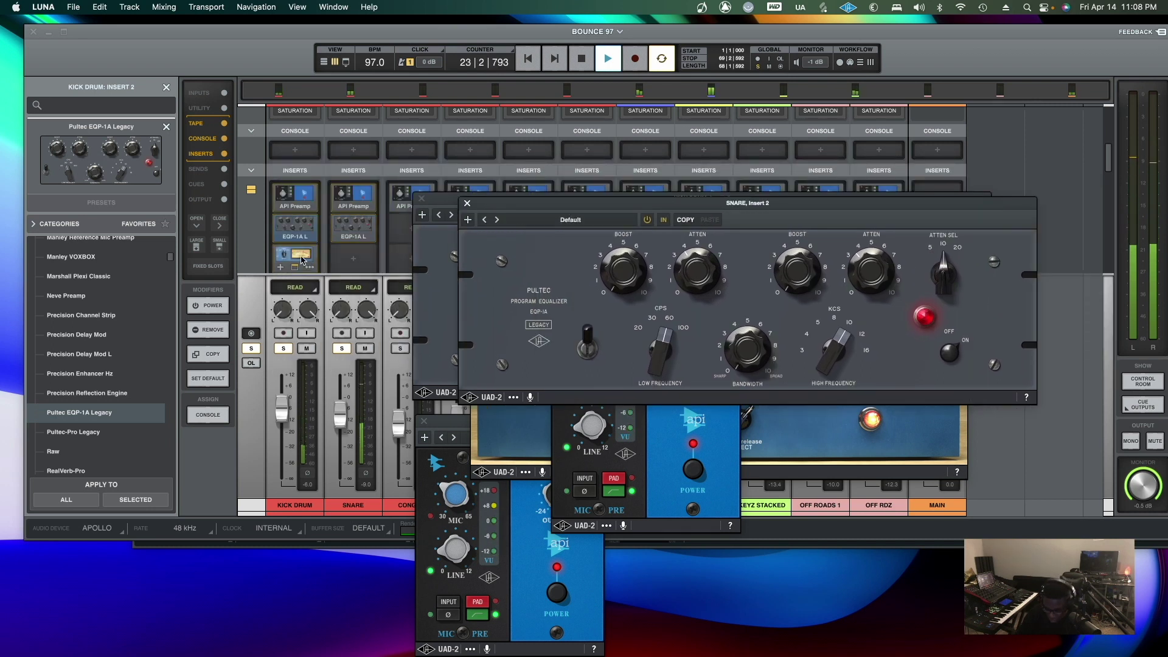
drag(303, 260, 359, 260)
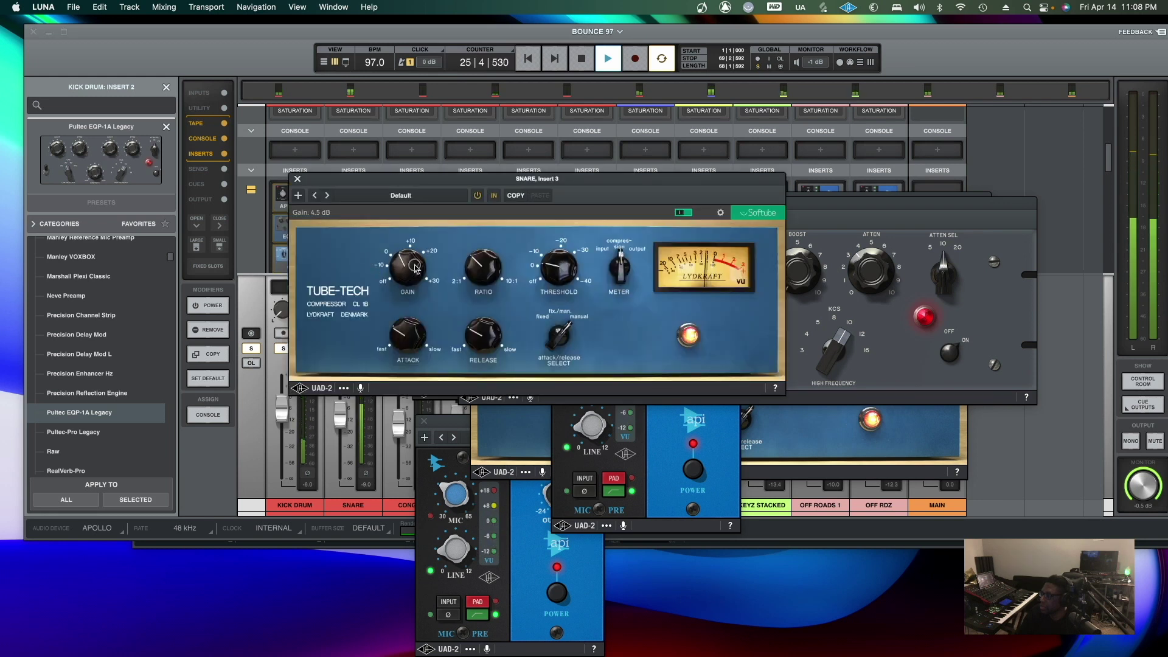
drag(562, 270, 561, 265)
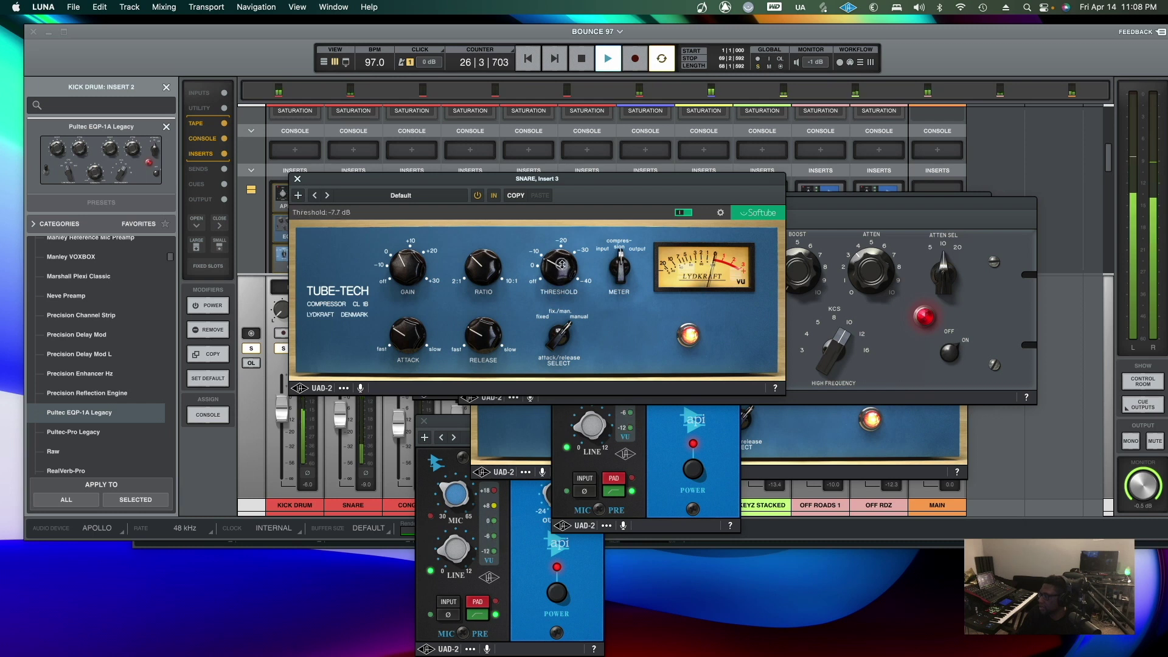
drag(561, 264, 561, 273)
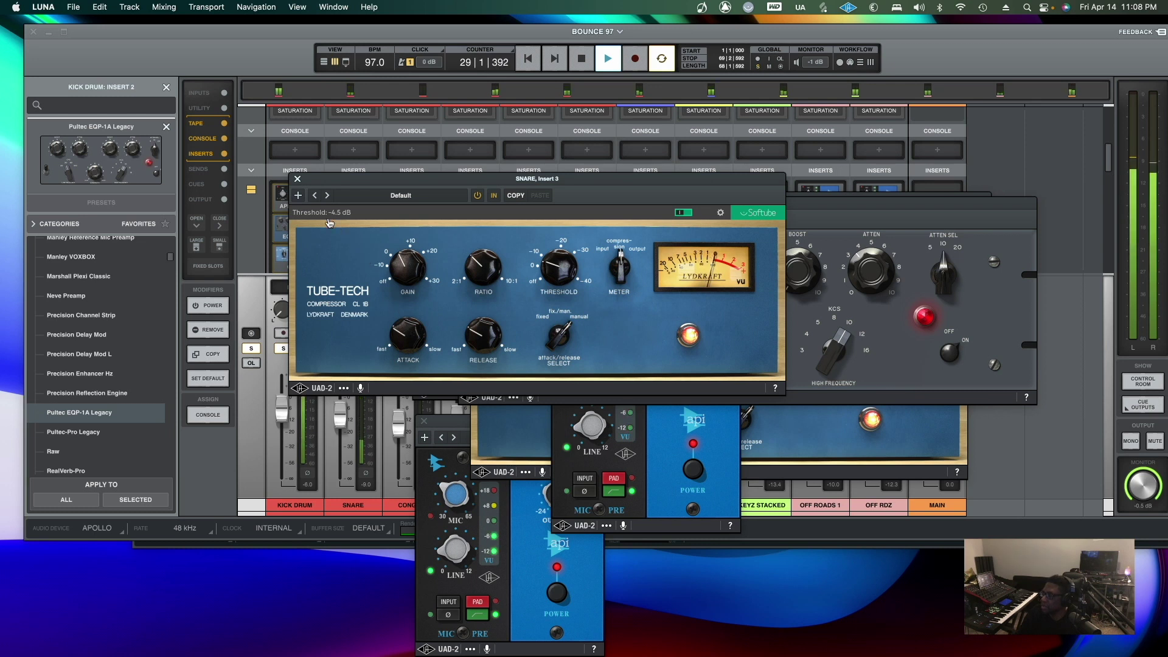
Close the open Snare plug-in windows and the Kick Drum EQP-1A and CL 1B windows, keeping the Kick Drum preamp window open
click(298, 179)
click(452, 230)
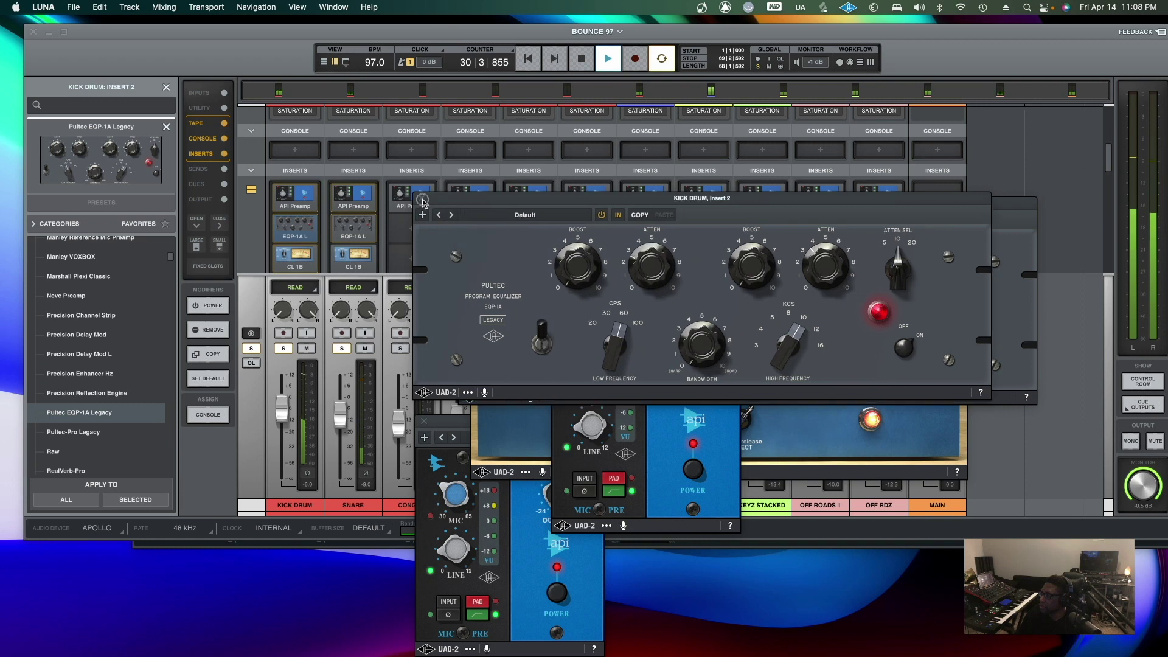
click(421, 199)
click(467, 203)
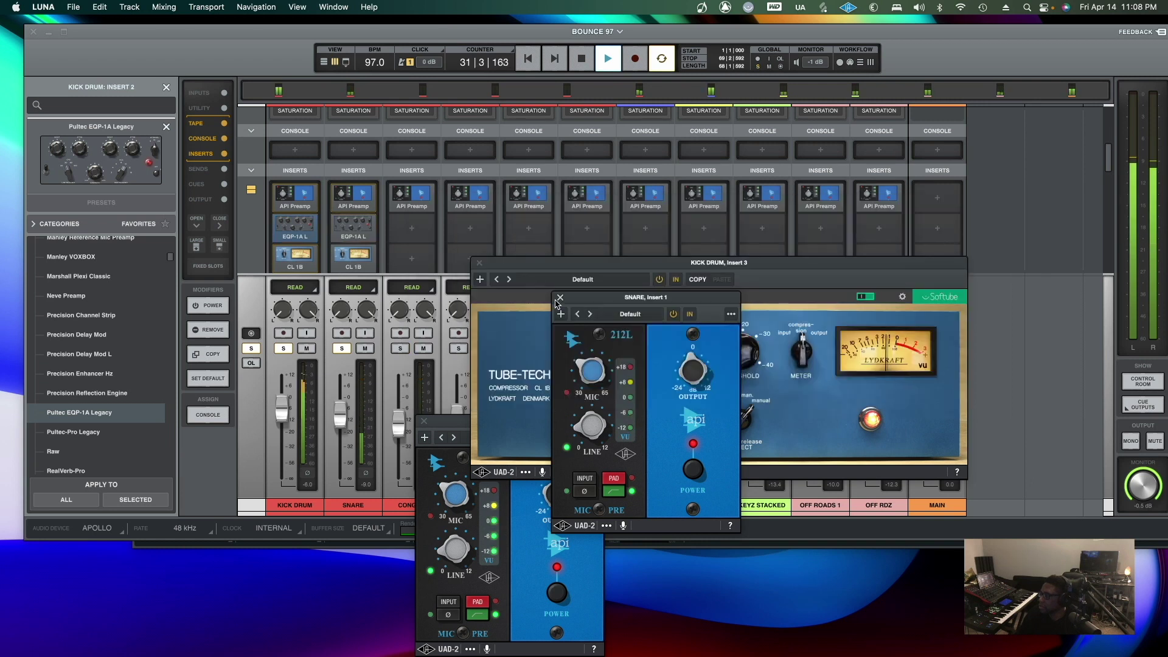
click(479, 263)
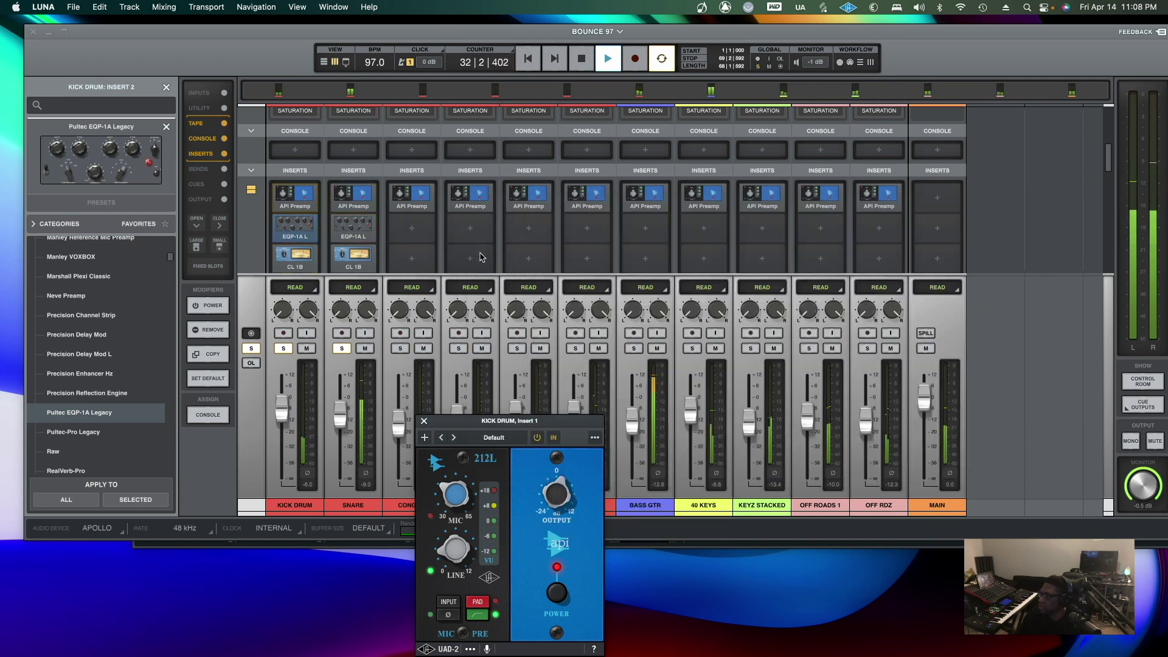
Solo the Congos track and move the Kick Drum API Preamp window clear of the mixer faders
click(401, 348)
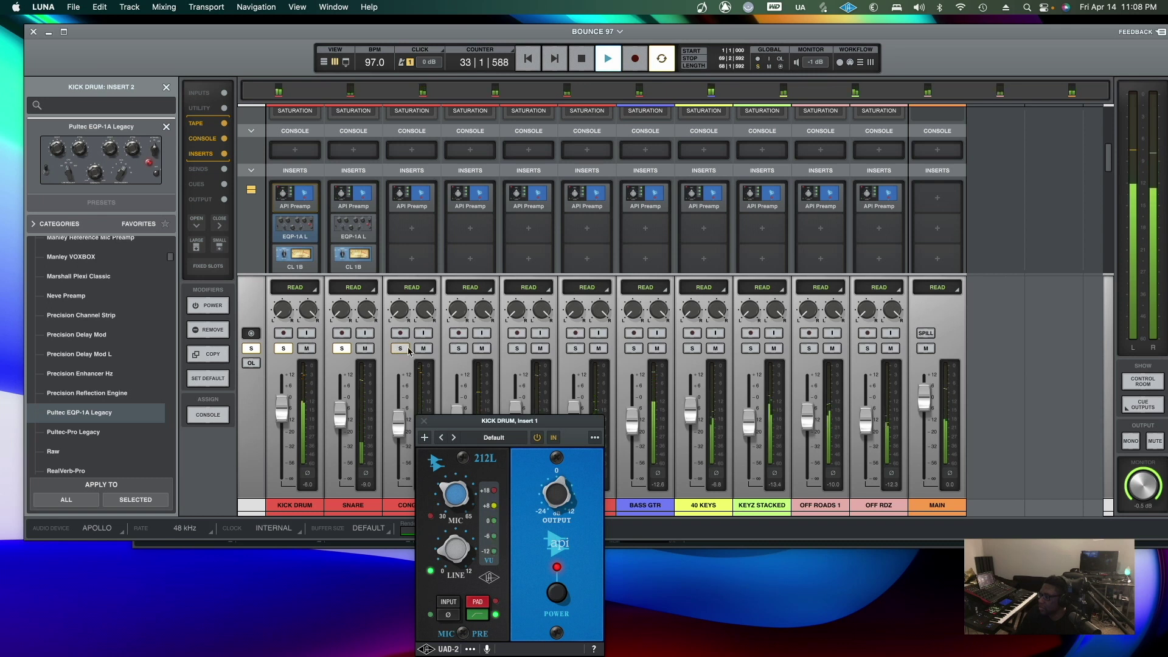
drag(451, 423, 532, 527)
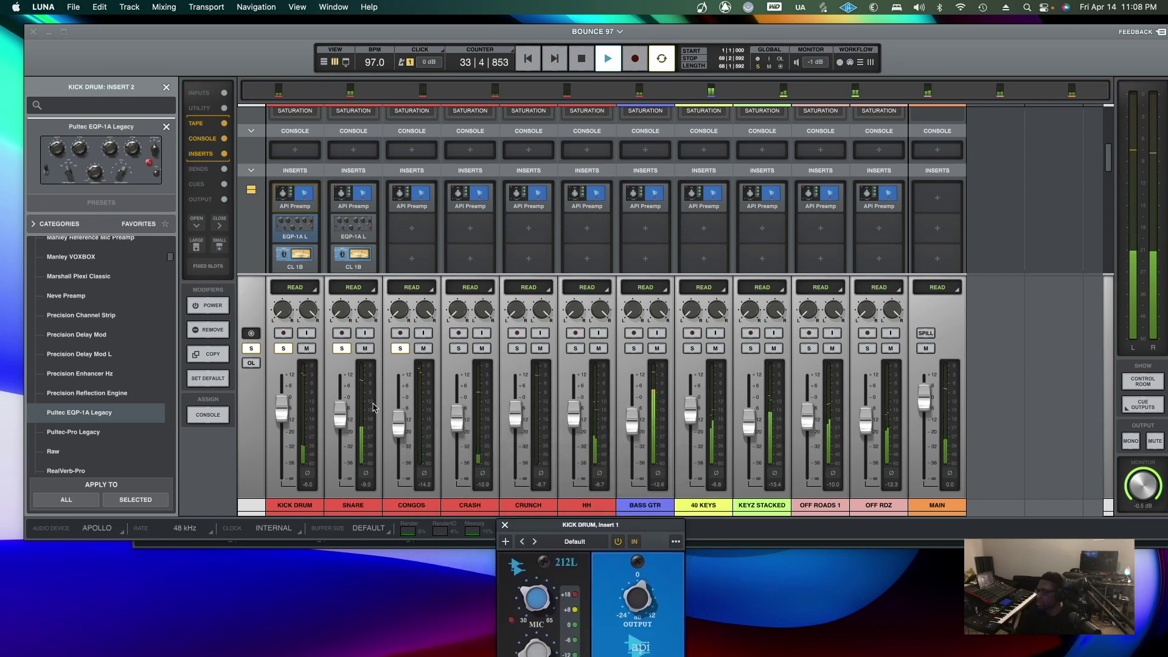
Stop playback, select the Snare track and clear the solo on all tracks
key(space)
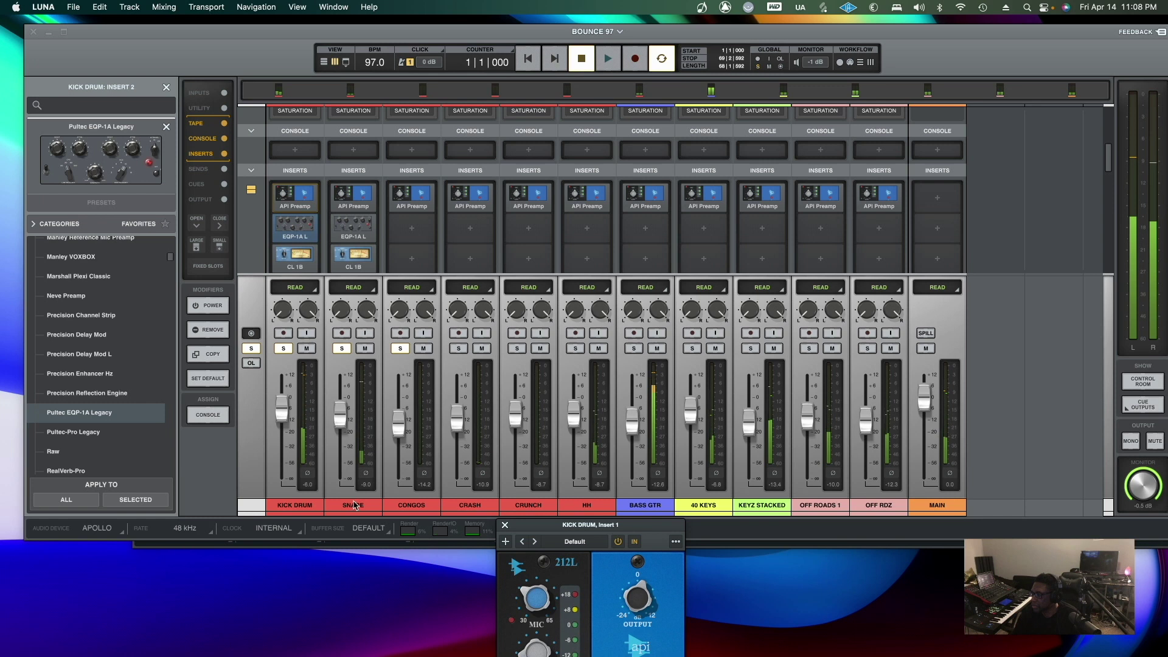
click(351, 498)
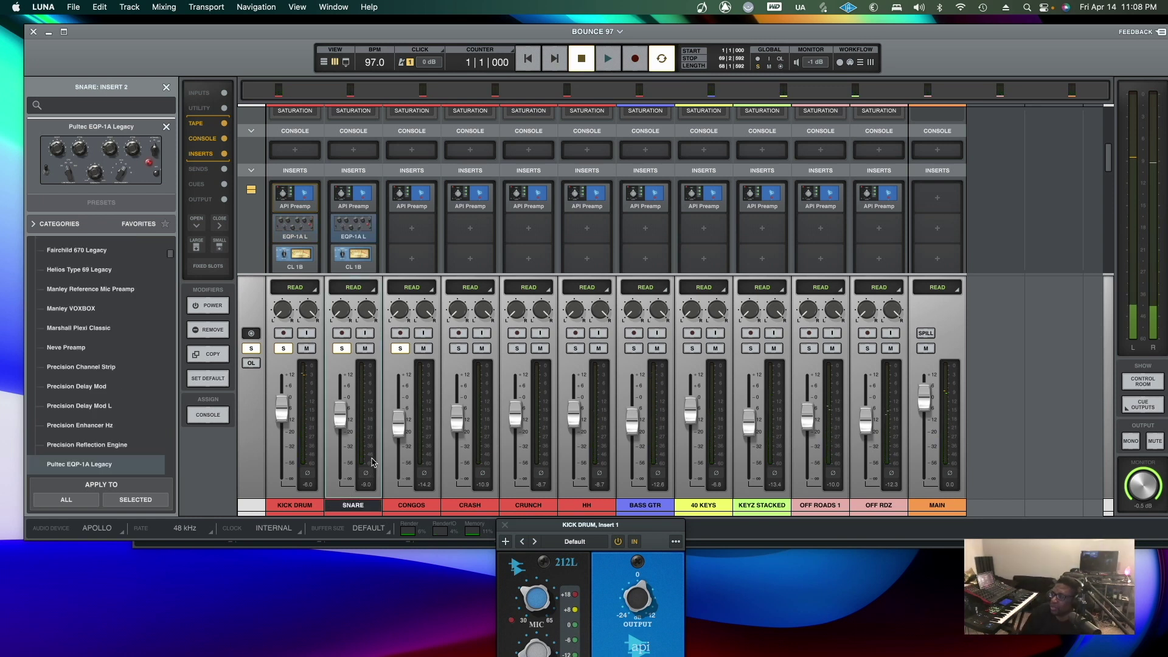
alt+click(341, 349)
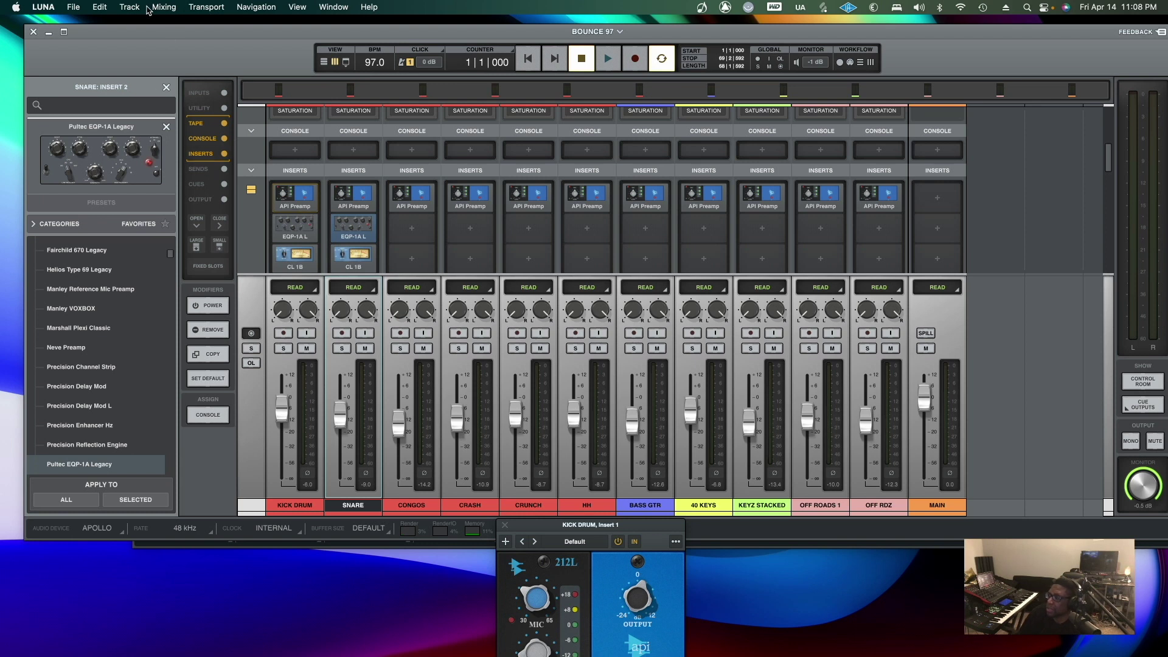
Create one stereo bus track named REVERB and place it between the OFF RDZ and Main tracks
click(134, 10)
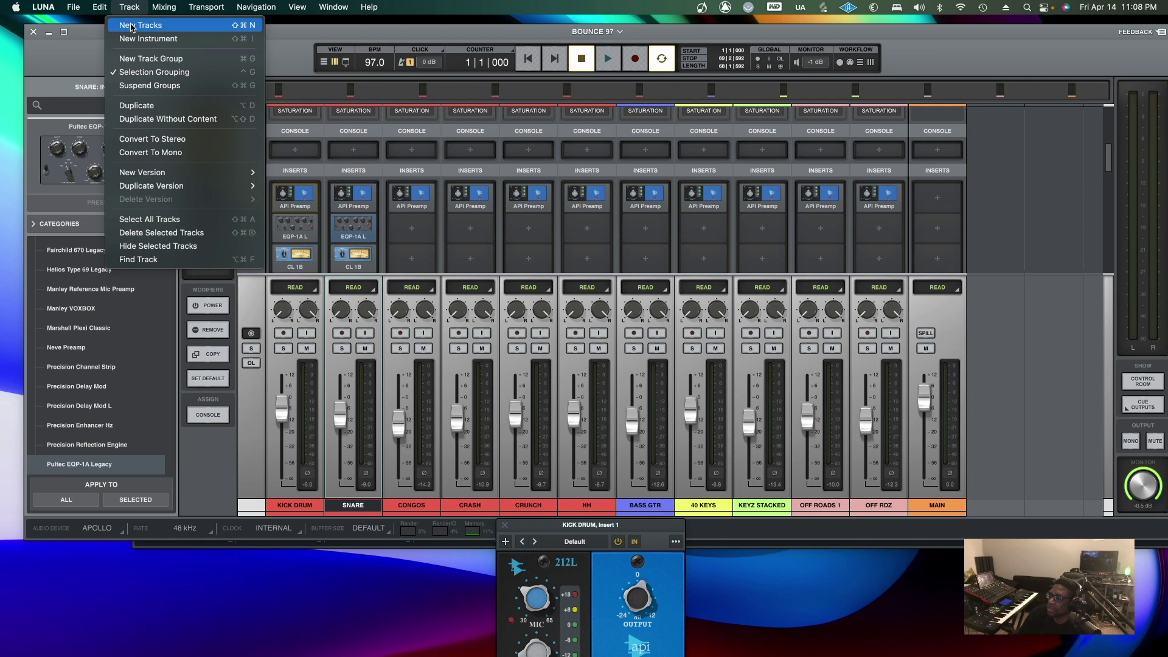
click(132, 26)
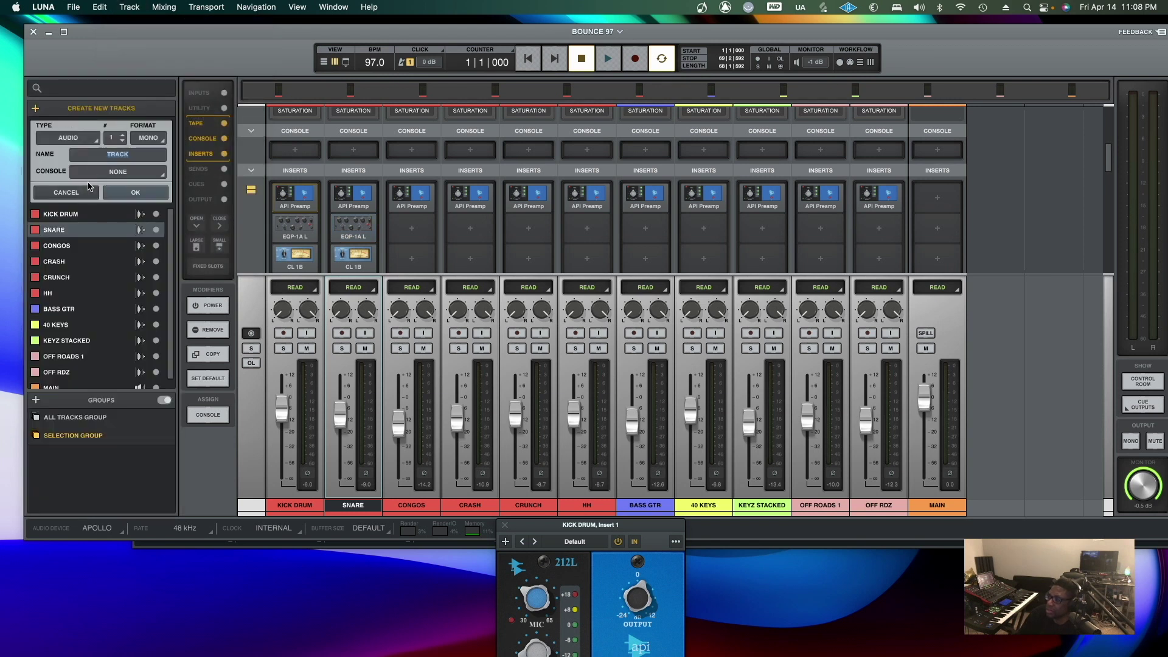
click(92, 144)
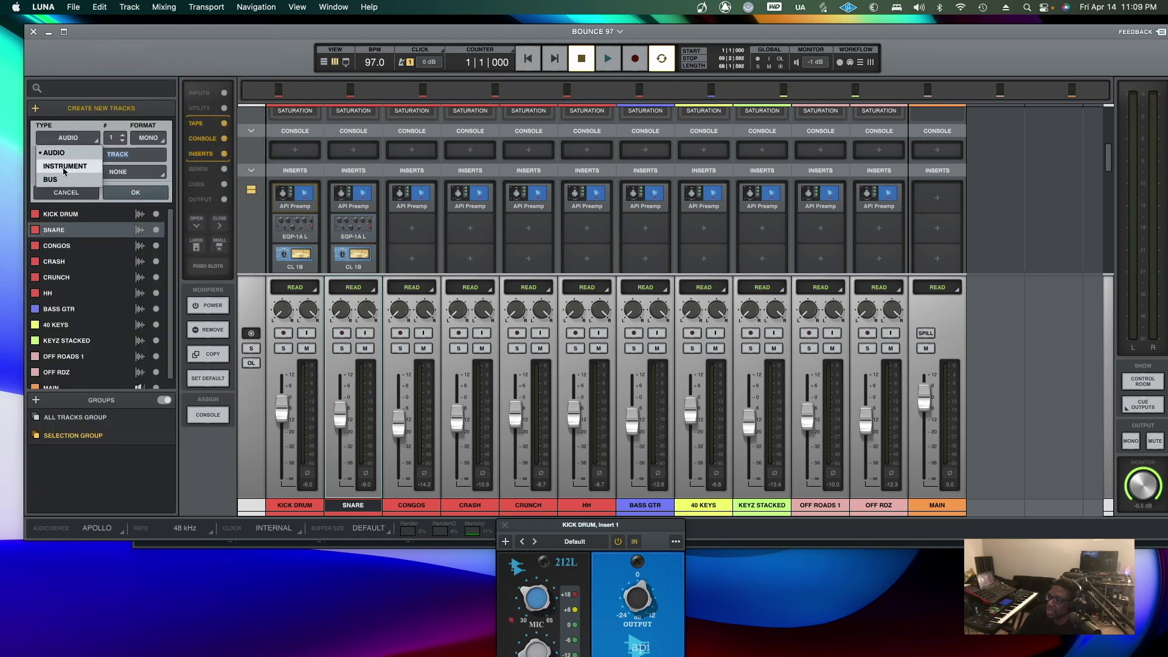
click(63, 185)
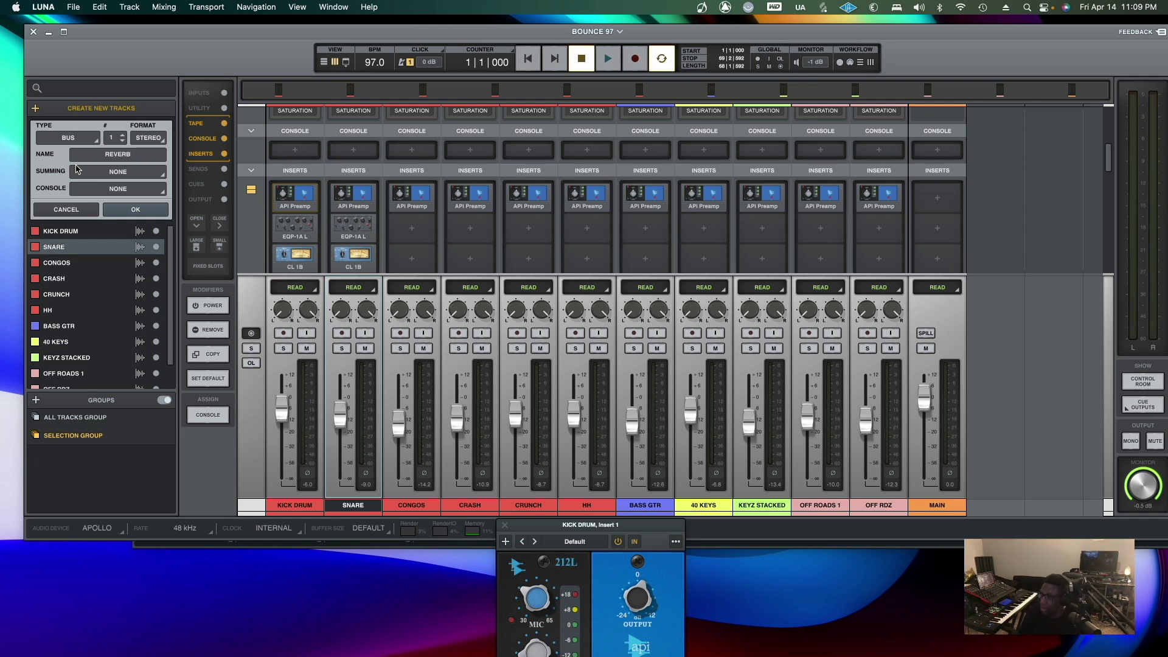
key(Return)
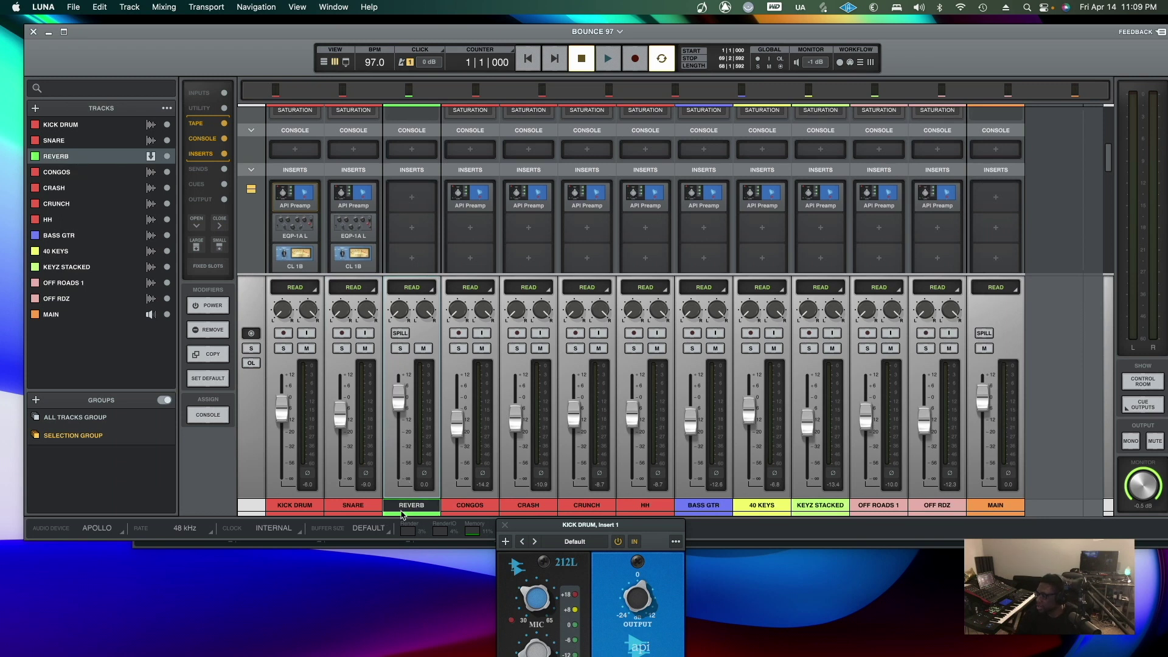
drag(409, 511, 919, 522)
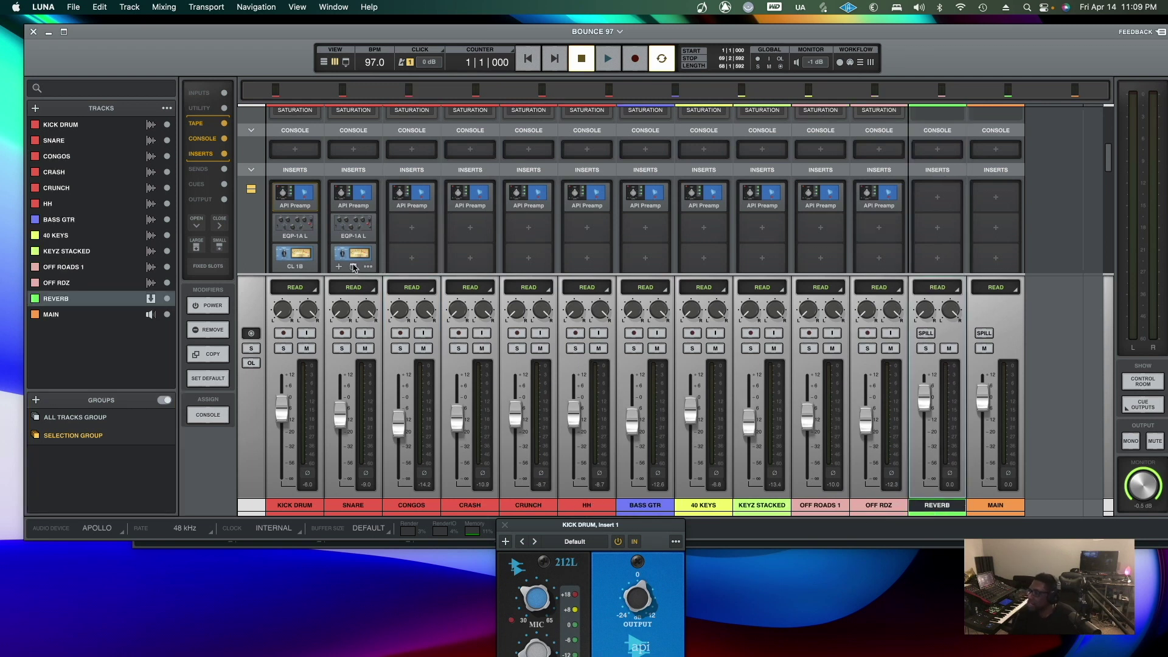
Route the Snare track's first send to the REVERB bus and expand the send's controls
scroll(351, 263, down, 5)
scroll(352, 263, down, 2)
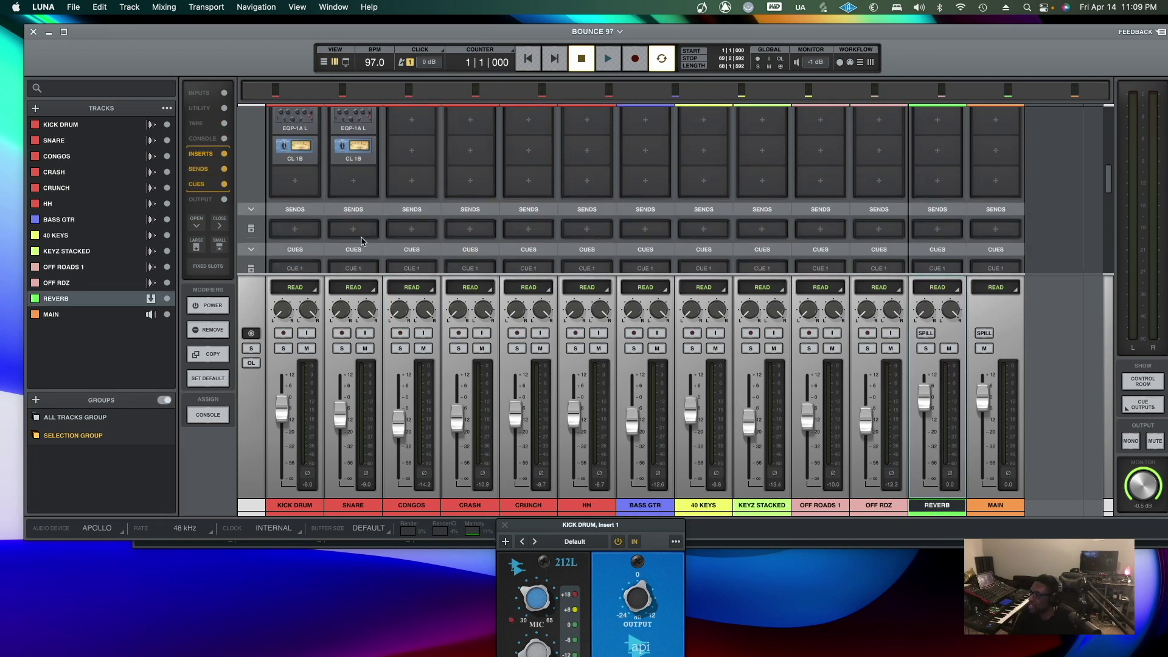
click(356, 230)
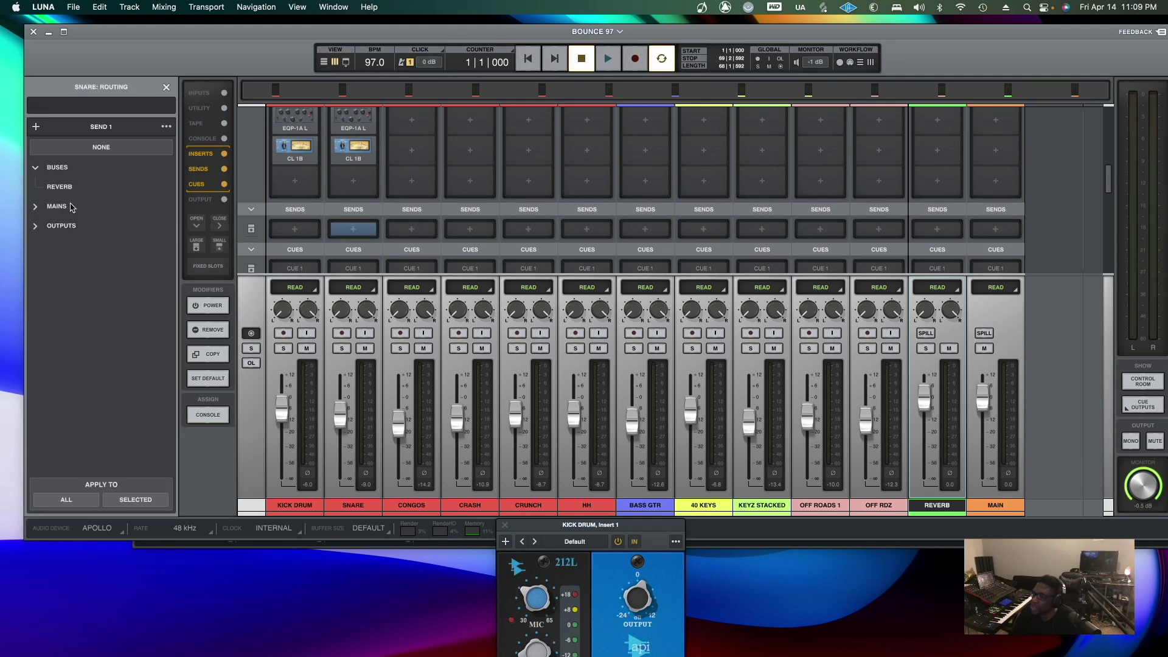
click(59, 187)
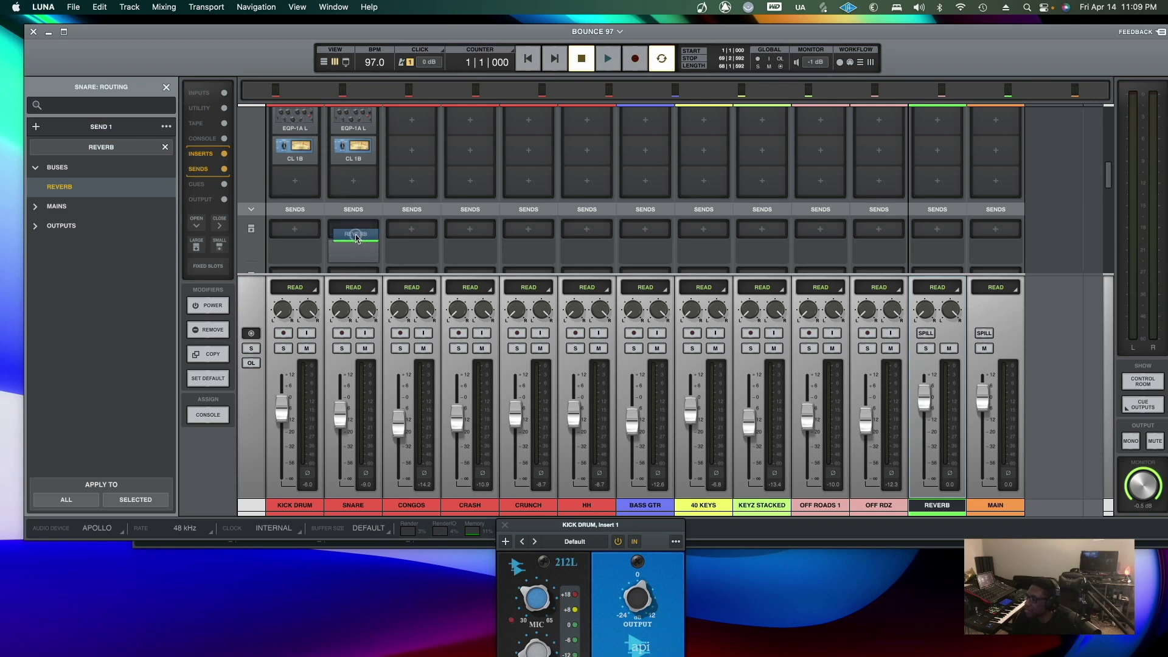
click(357, 253)
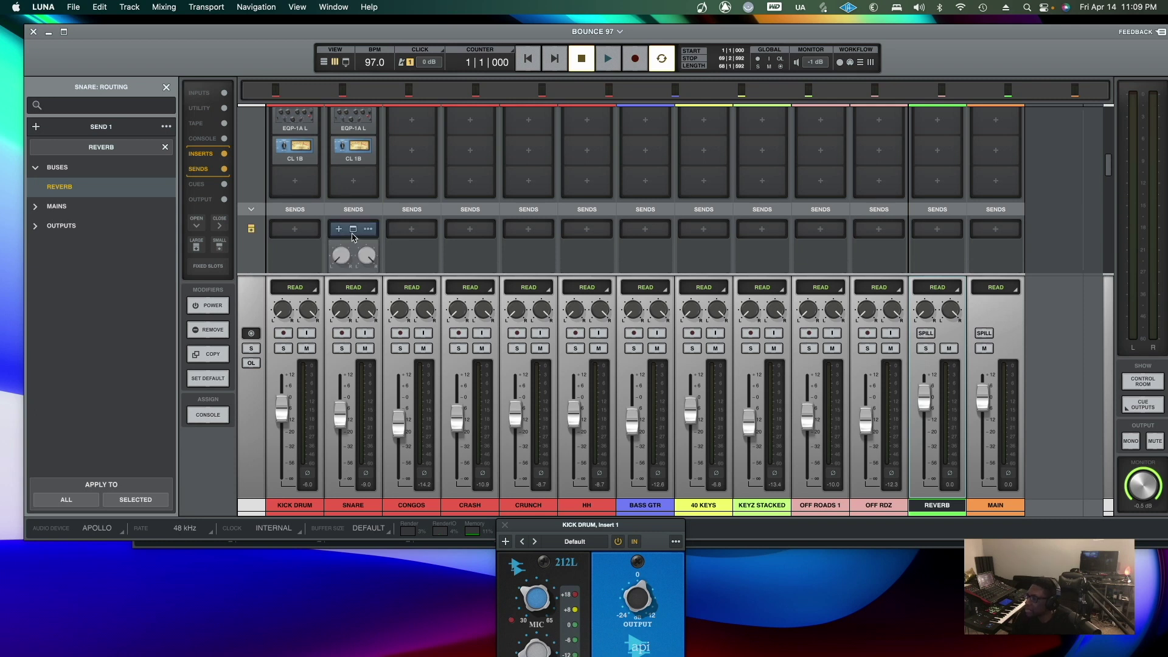
click(349, 256)
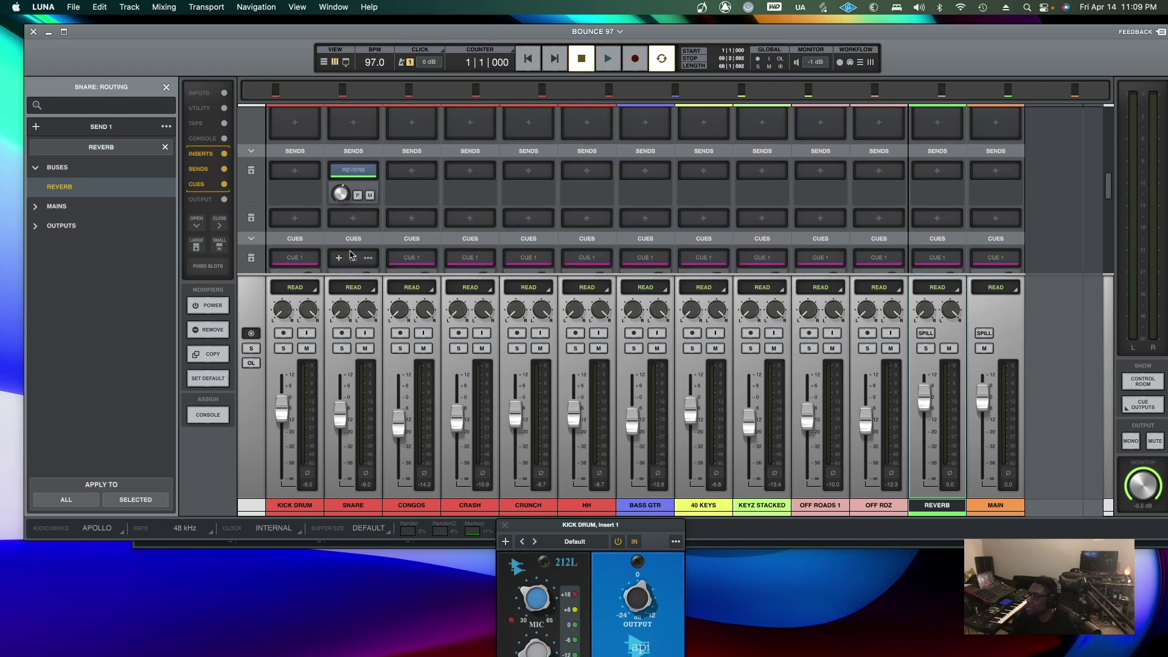
Insert the Universal Audio EMT 140 plate reverb in the first insert slot of the REVERB bus
scroll(348, 253, up, 5)
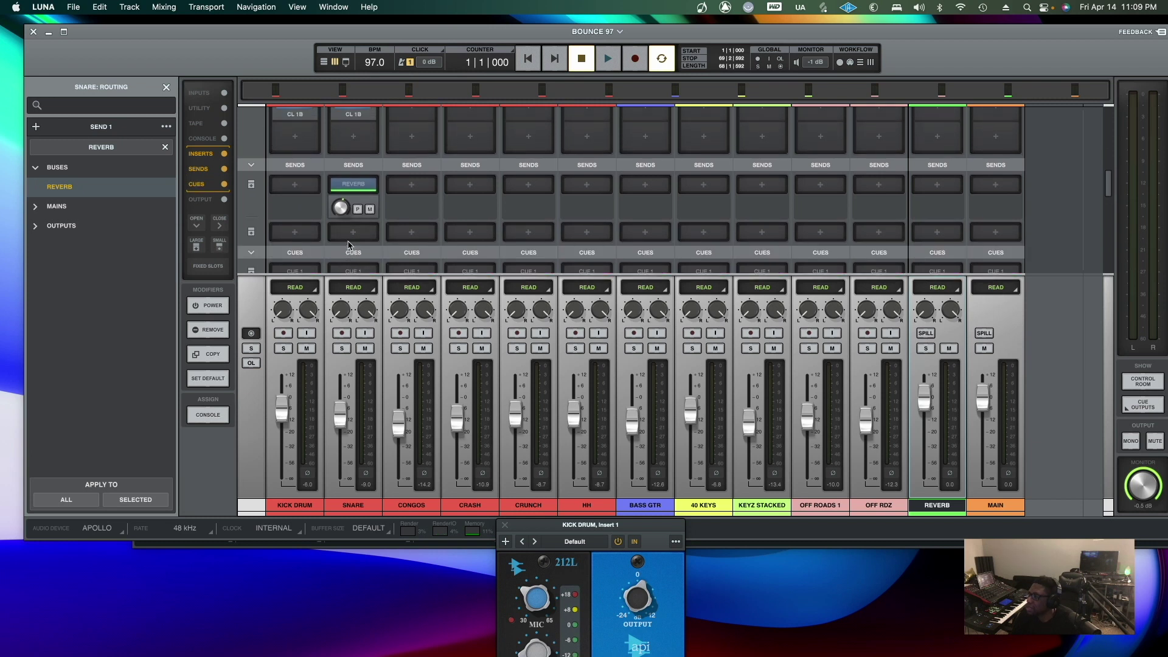
mouse_move(345, 245)
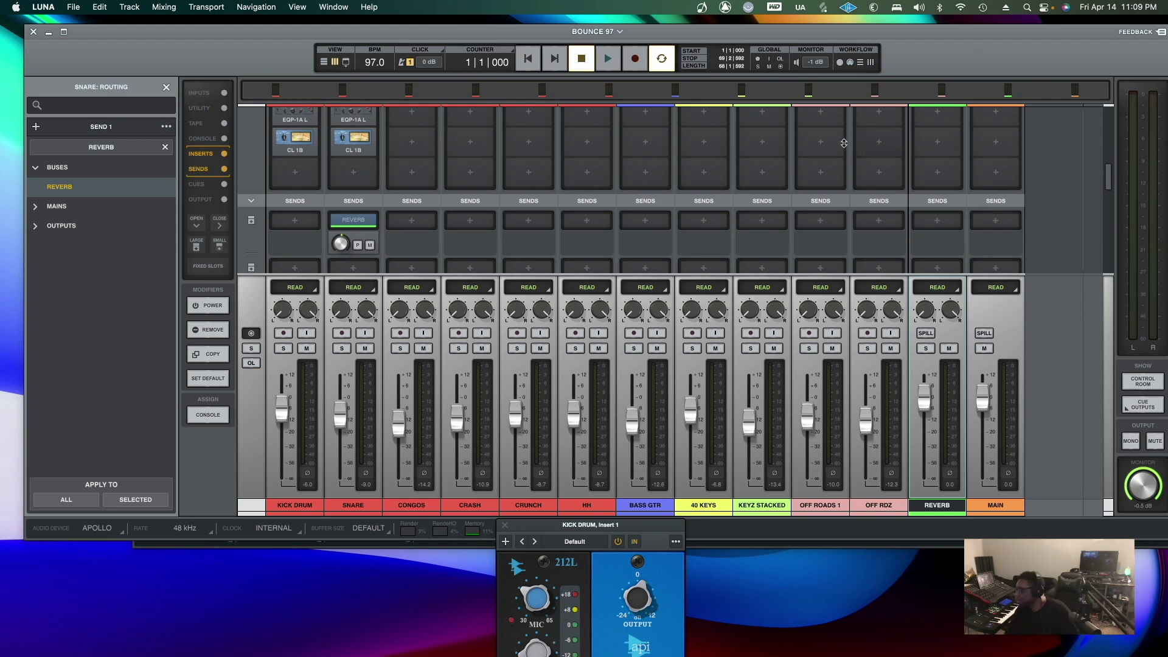
scroll(922, 164, up, 1)
scroll(922, 164, up, 1)
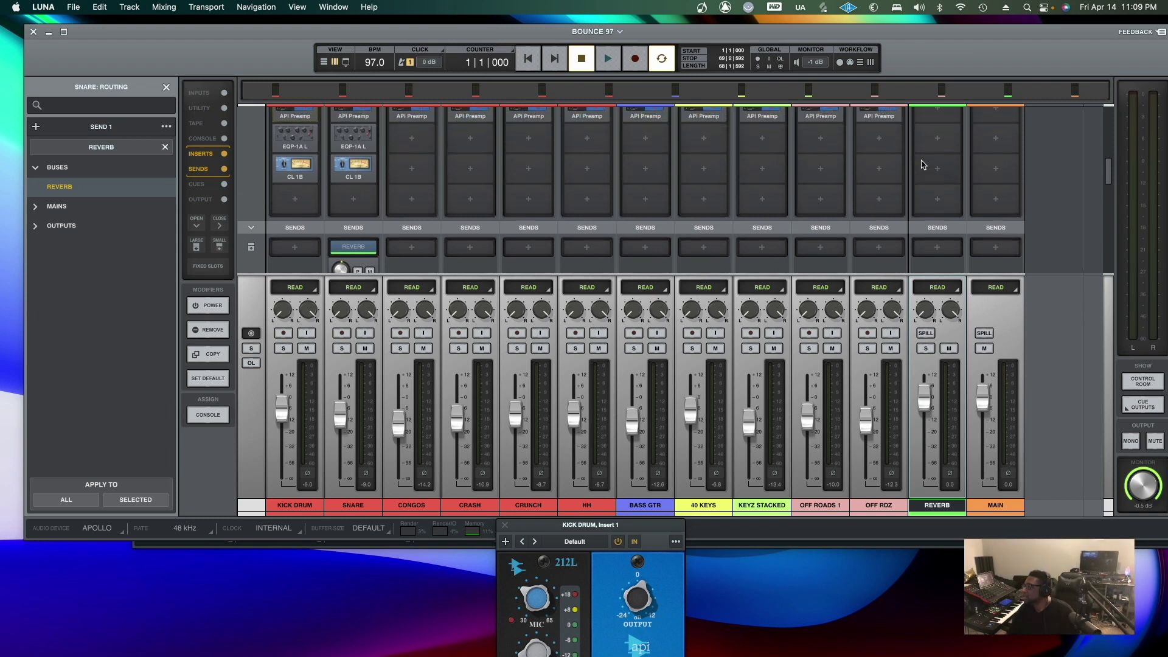
scroll(954, 148, up, 2)
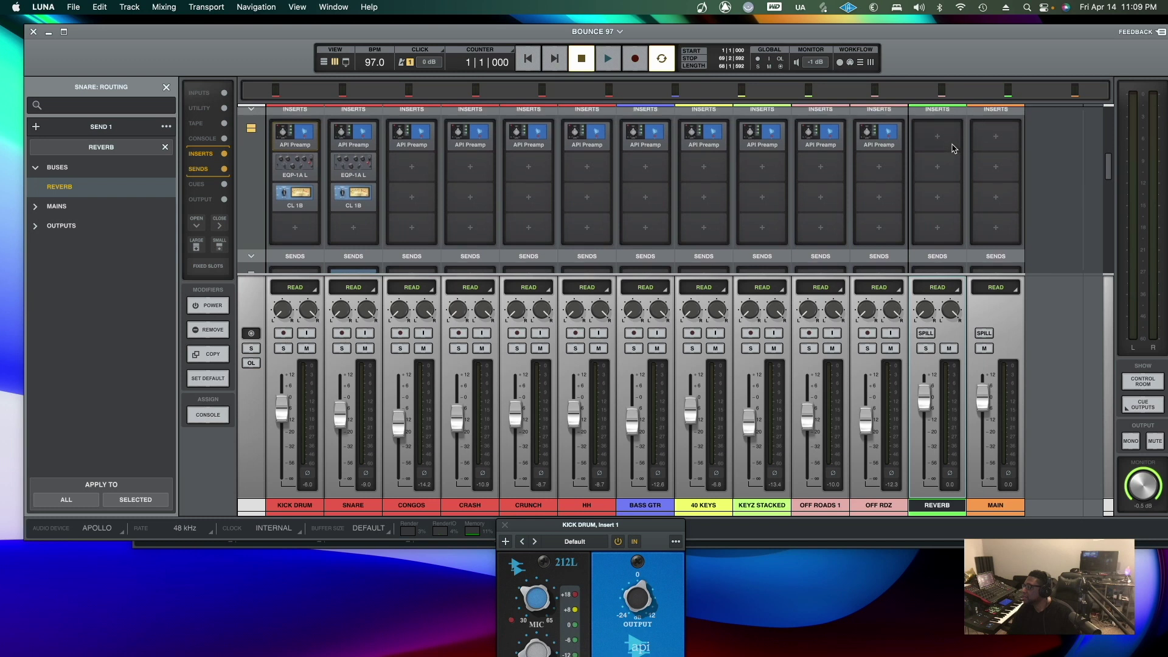
click(940, 142)
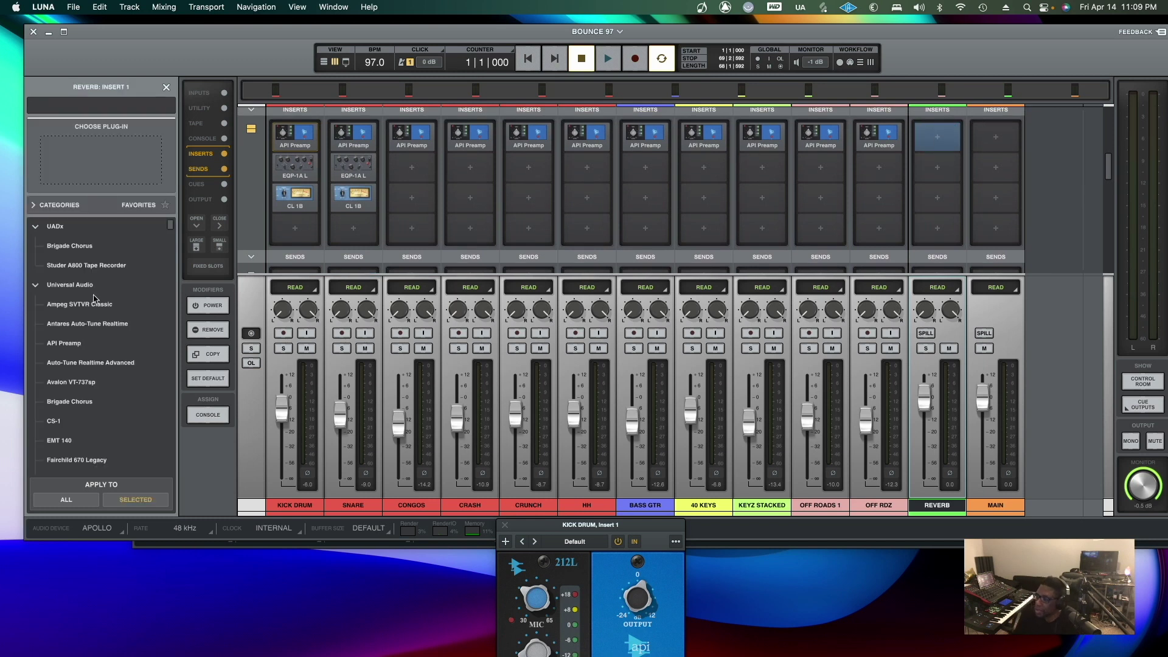
scroll(103, 333, down, 3)
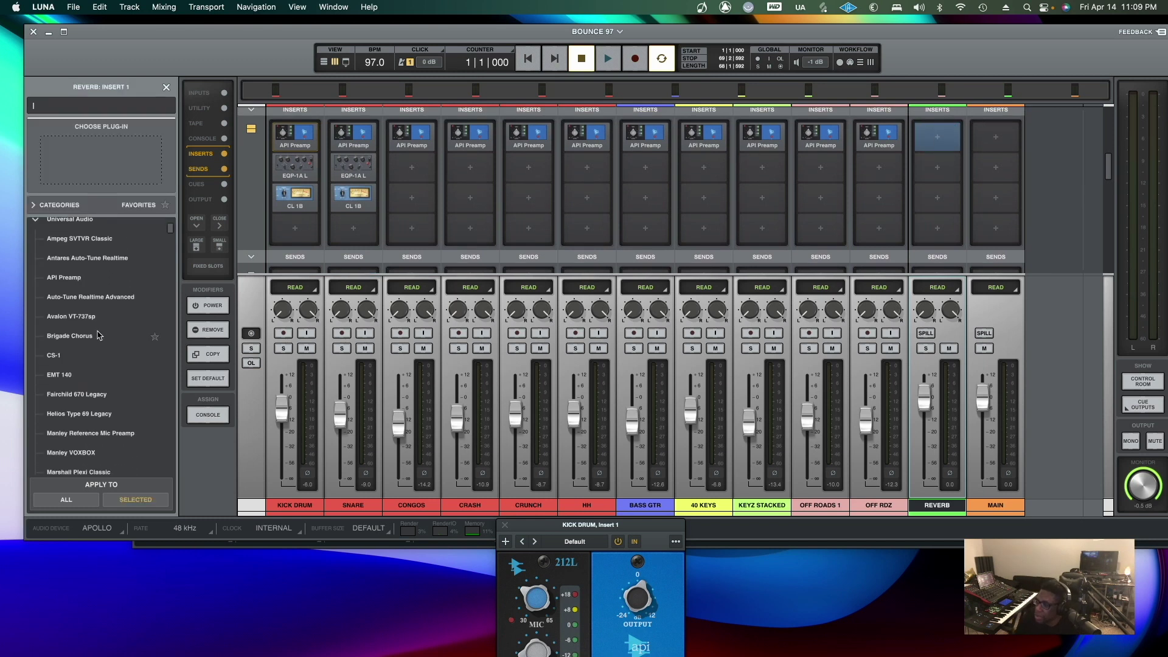
click(55, 376)
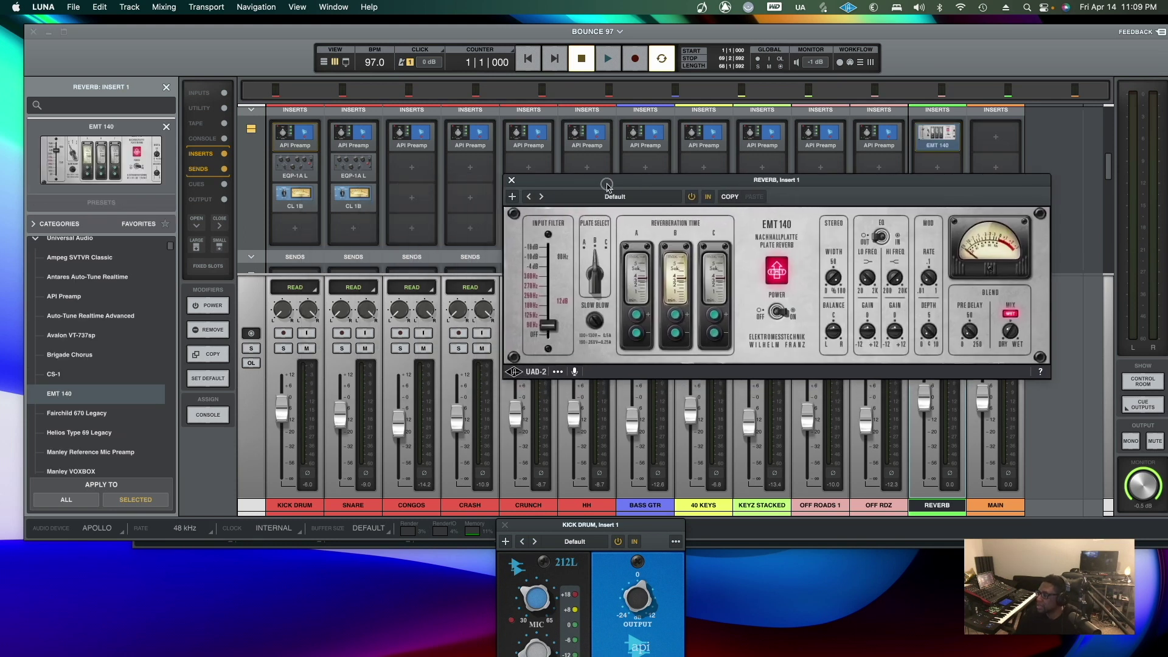
Solo the Snare and REVERB tracks, start playback and move the EMT 140 window off the Snare track's inserts and sends
click(342, 349)
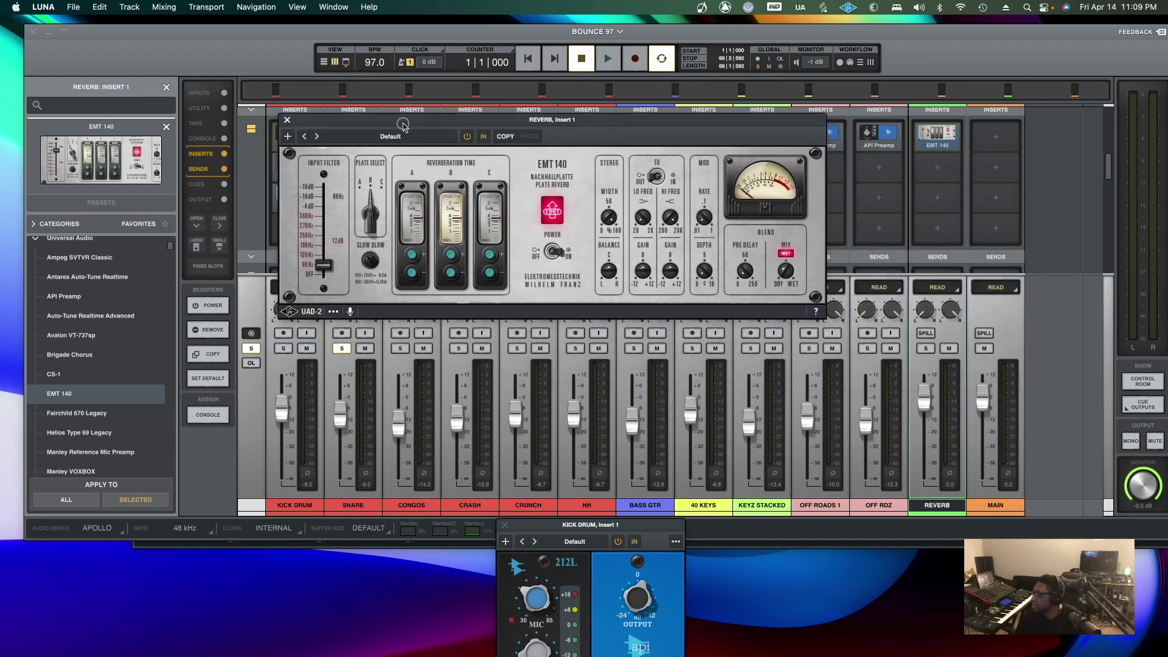
key(space)
click(925, 350)
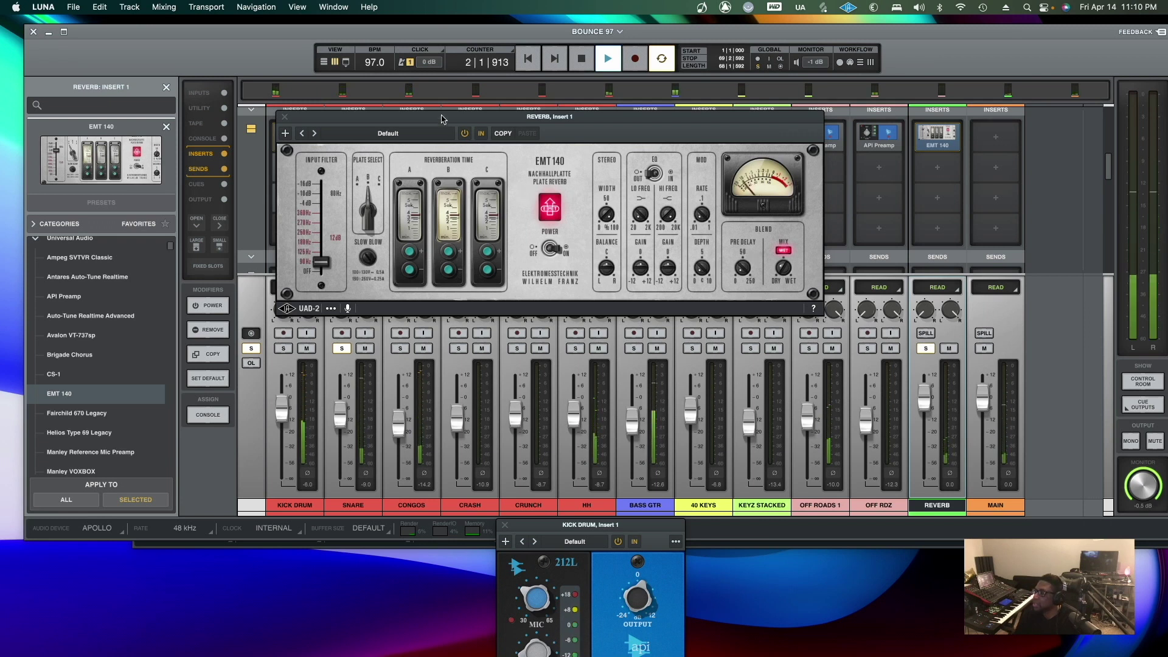
drag(378, 121, 601, 118)
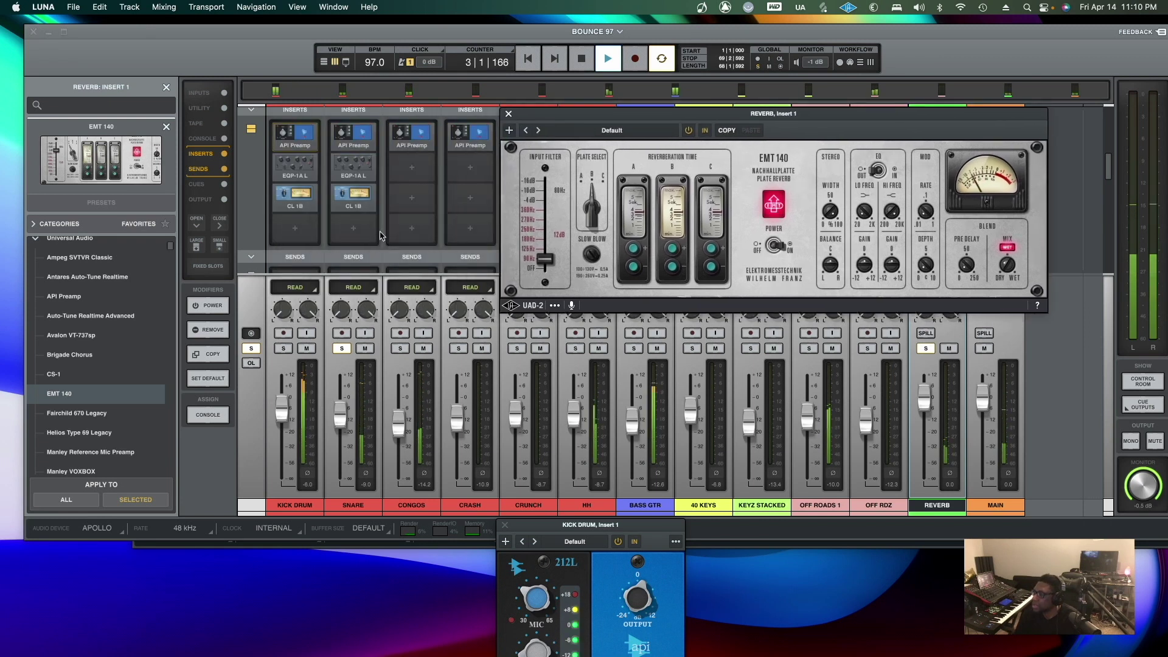
Adjust the Snare track's send level to the REVERB bus during playback
scroll(359, 209, down, 3)
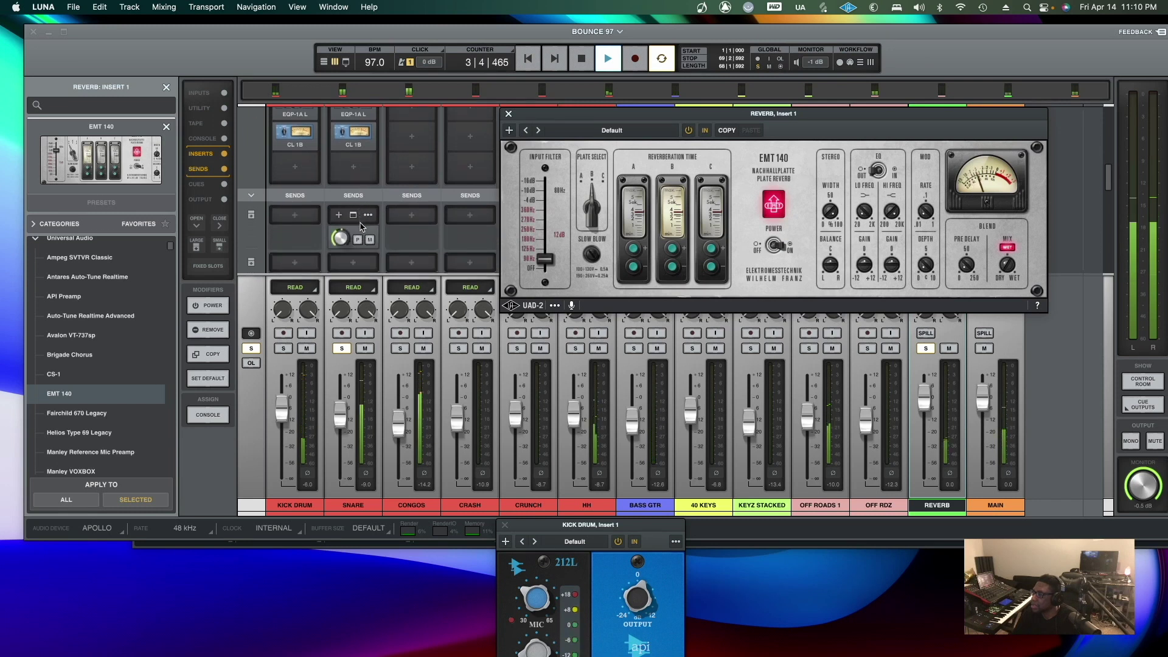
drag(342, 240, 334, 258)
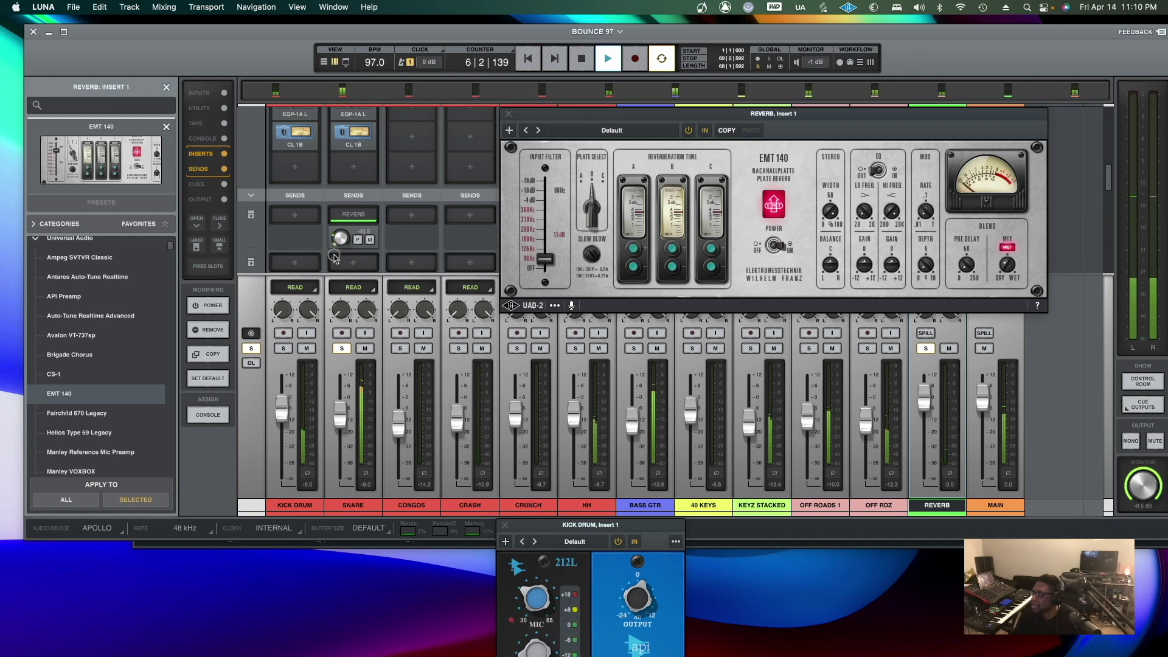
drag(336, 257, 336, 254)
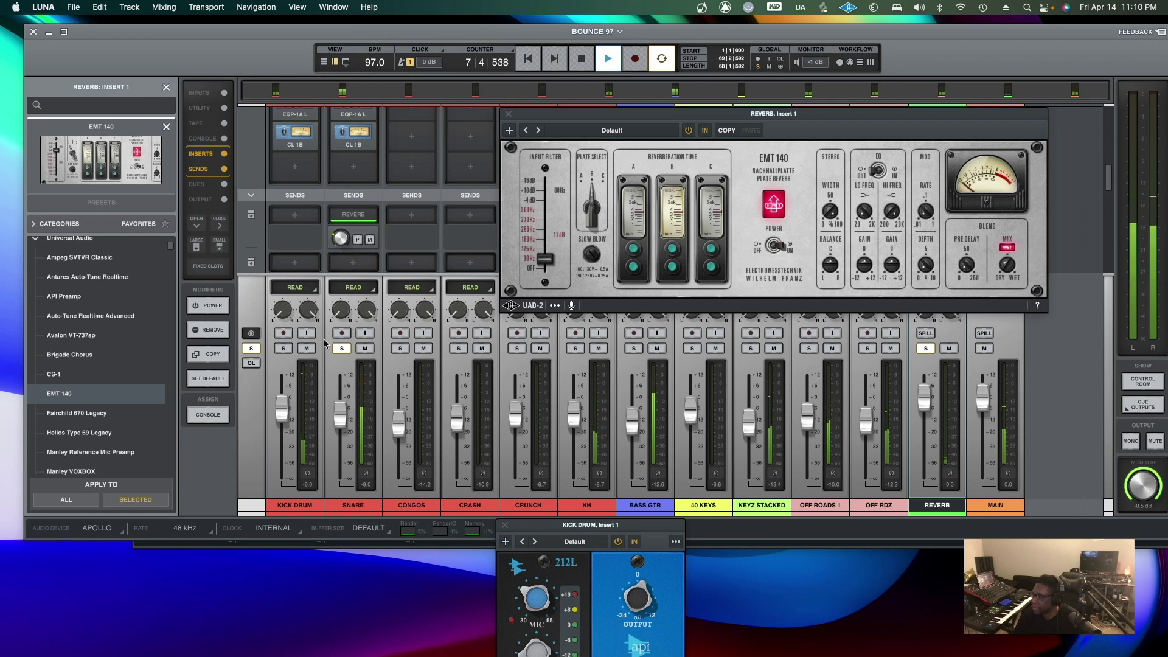
Clear all solos and rebalance the drum faders to Kick Drum -7.6, Snare -8.0, Congos -15.7 and Crash -11.3
click(284, 349)
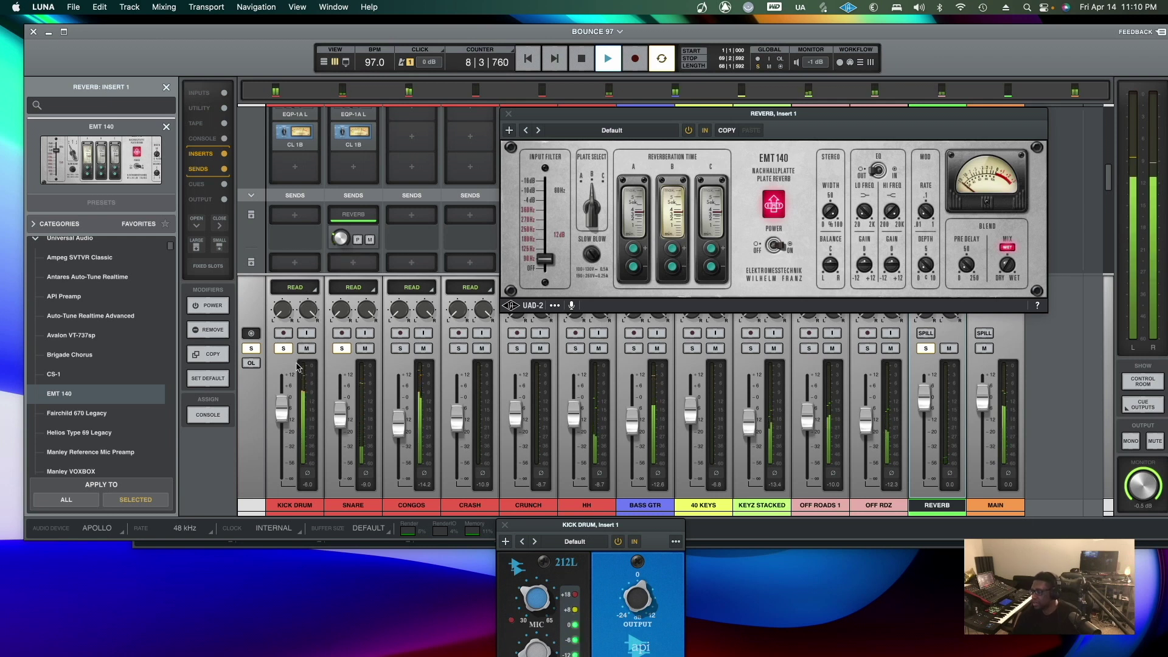
drag(282, 408, 280, 414)
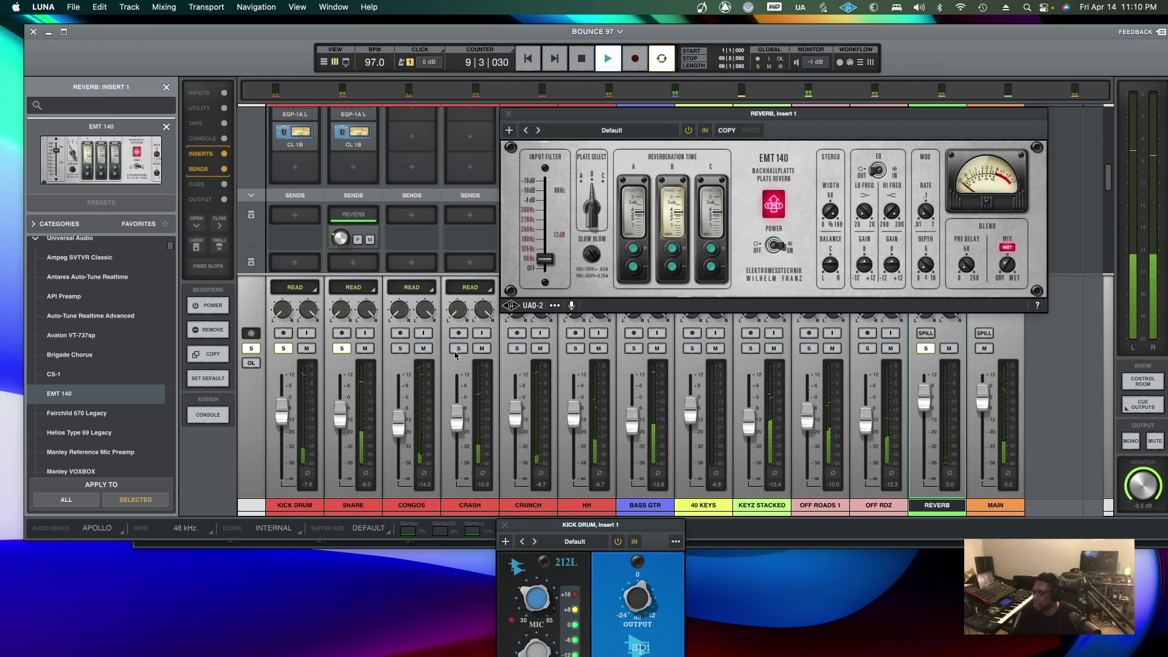
click(342, 349)
alt+click(343, 350)
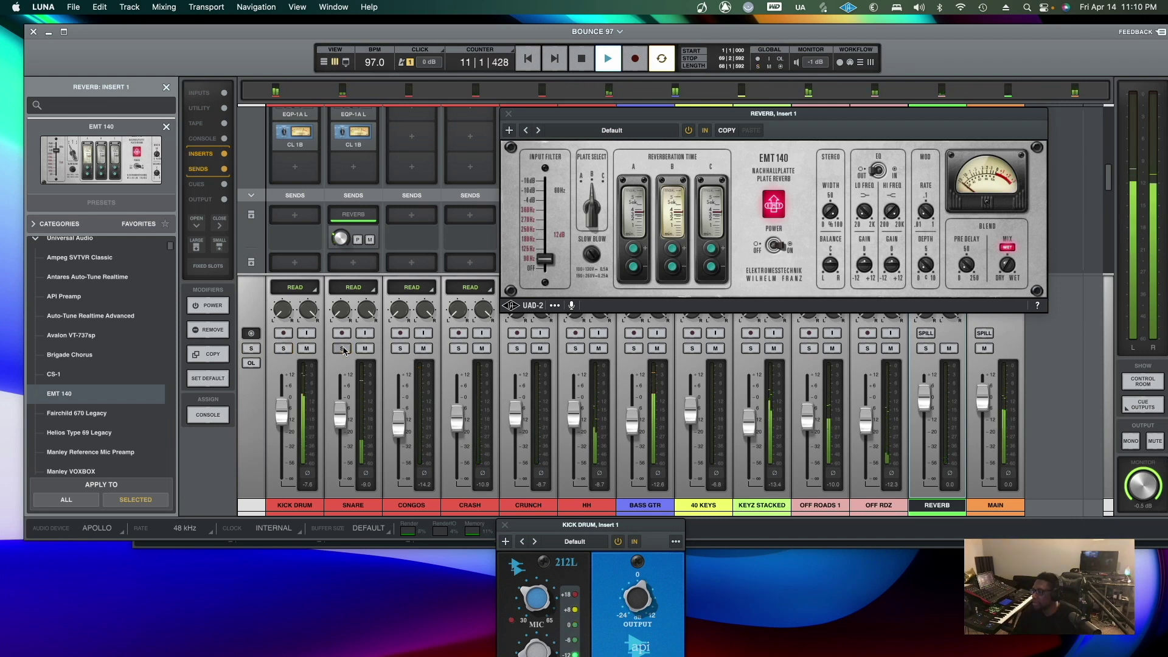
drag(340, 416, 400, 424)
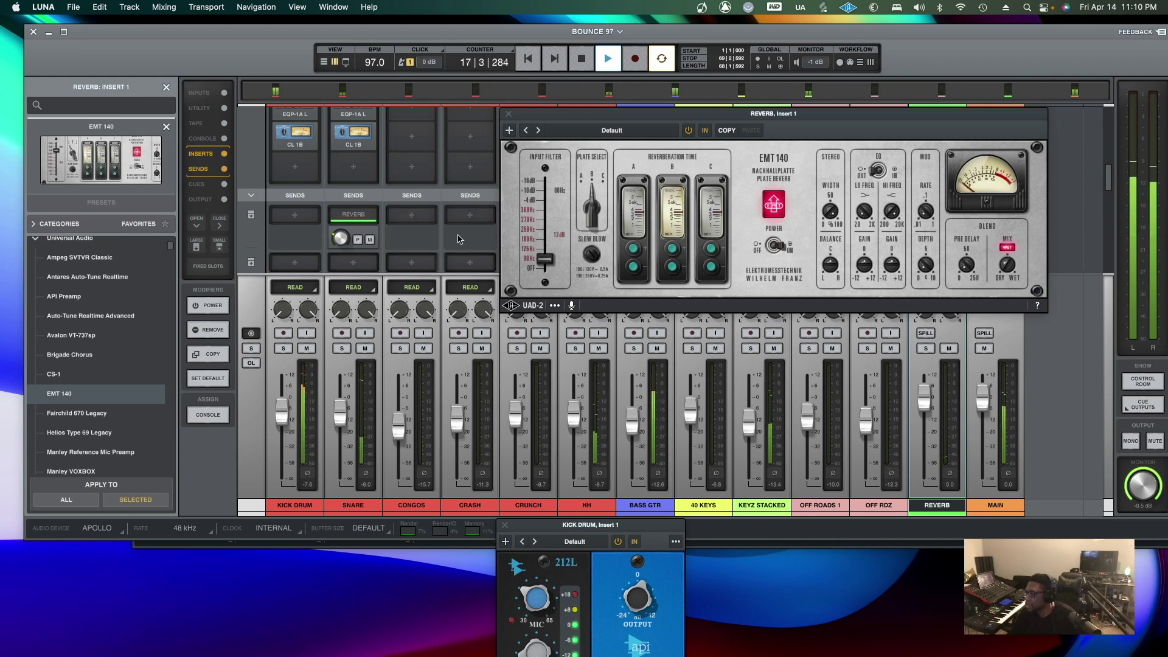
click(468, 216)
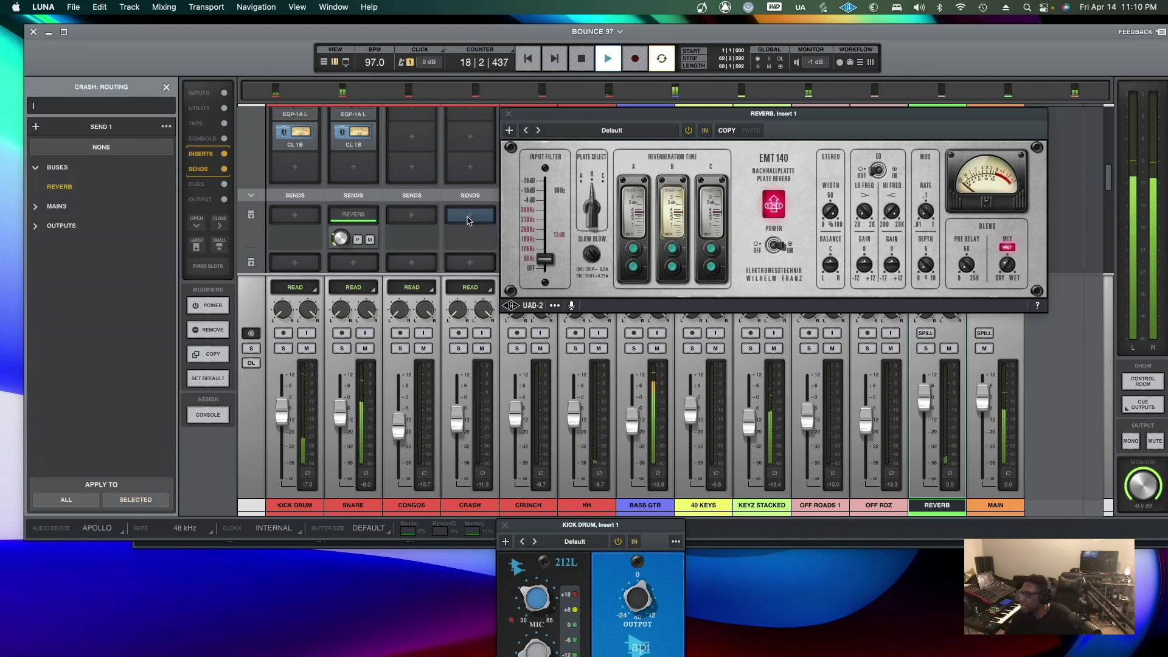
click(471, 218)
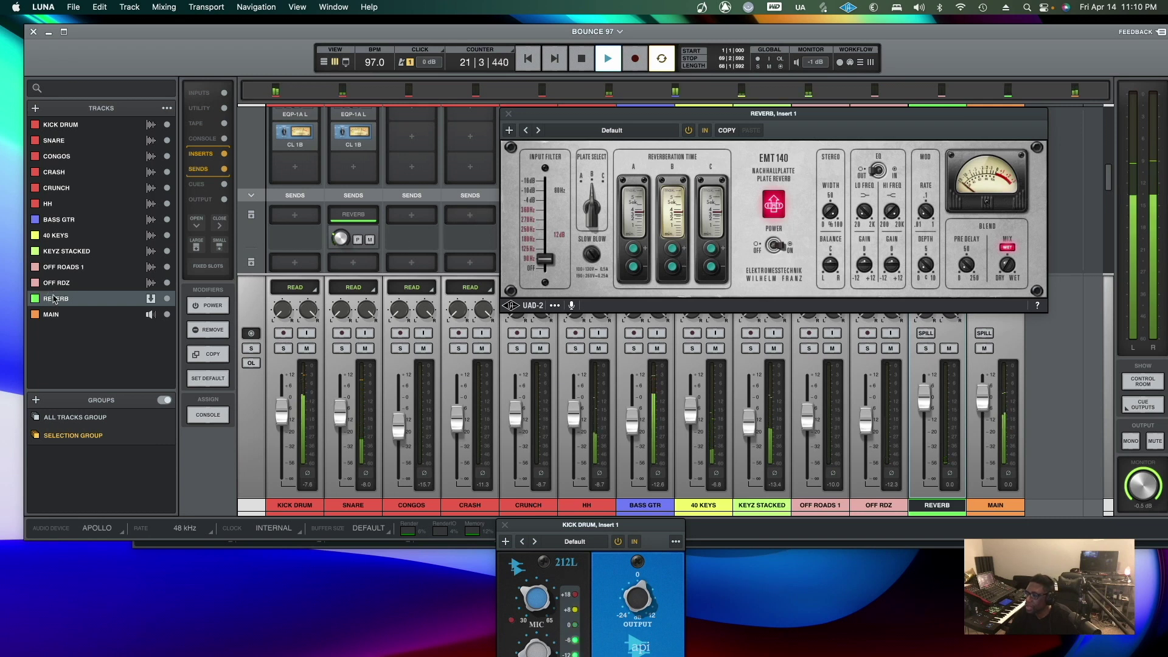
double_click(54, 298)
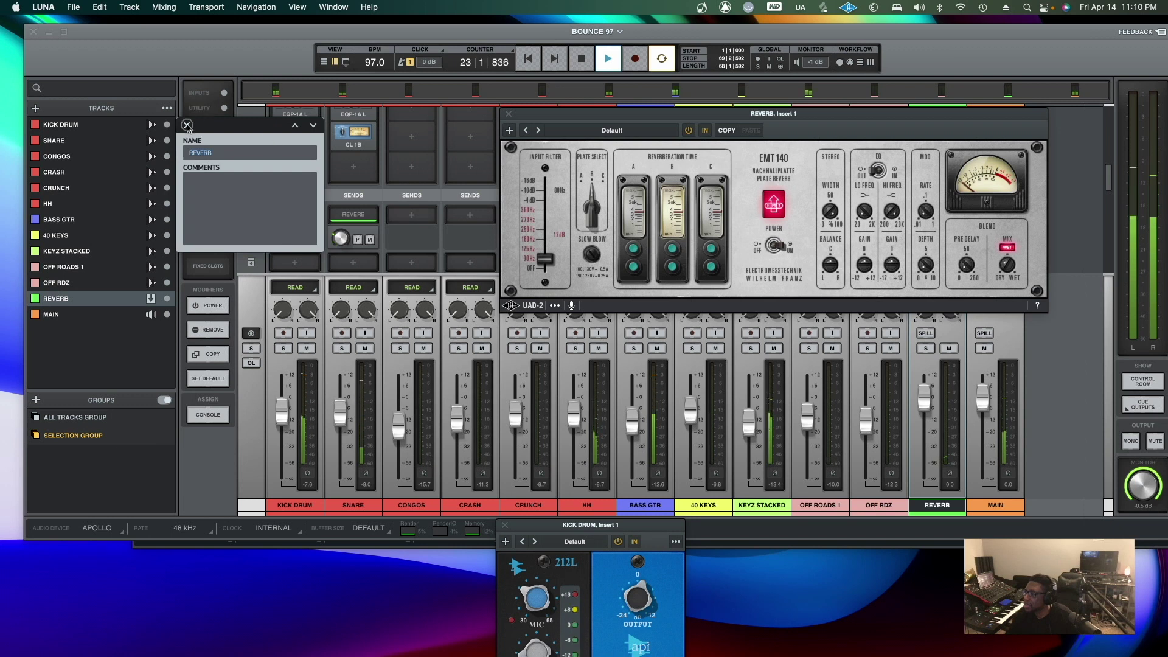
click(187, 125)
Route the Congos track's first send to the REVERB bus and move that send to the Crash track
click(412, 216)
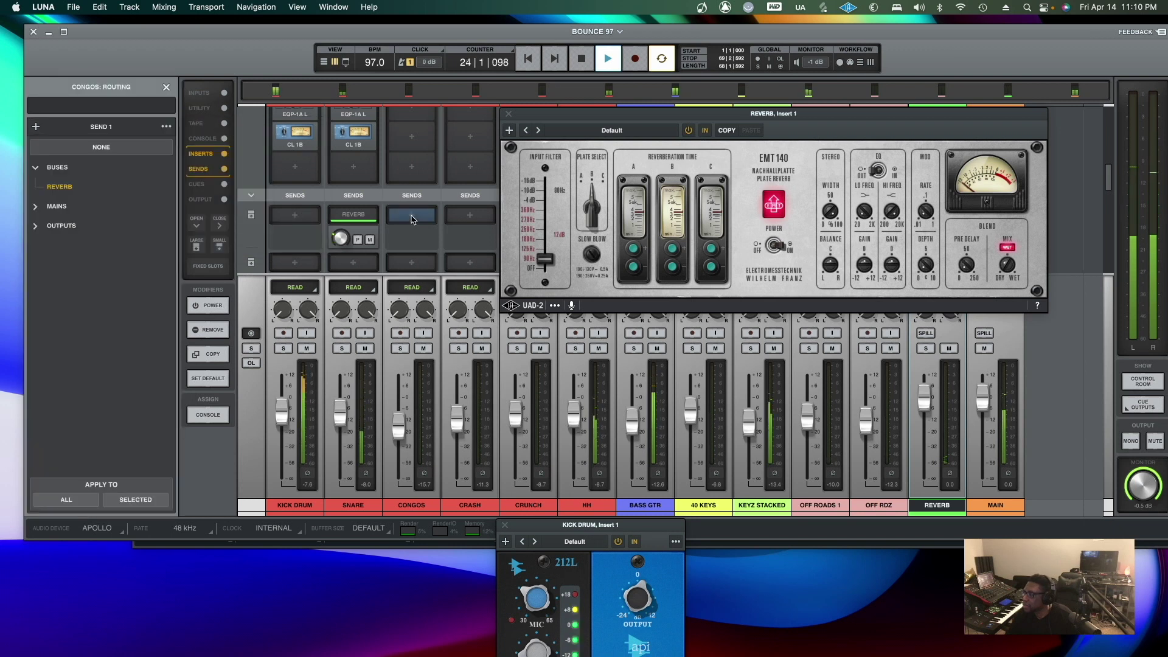
click(411, 218)
click(411, 218)
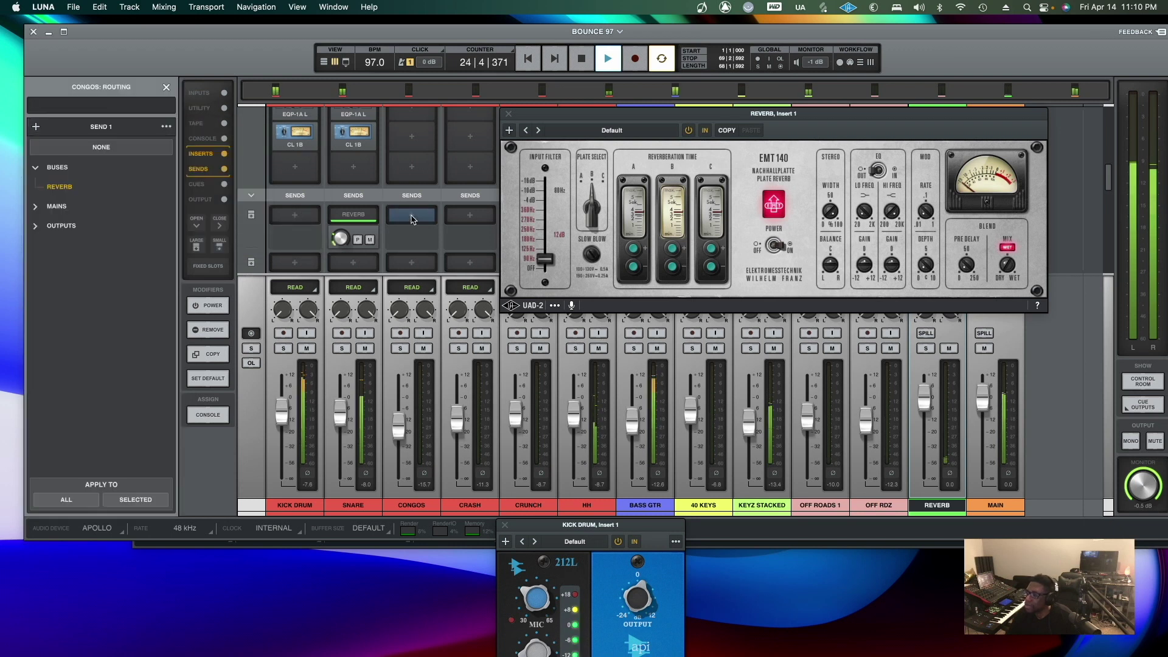
click(67, 188)
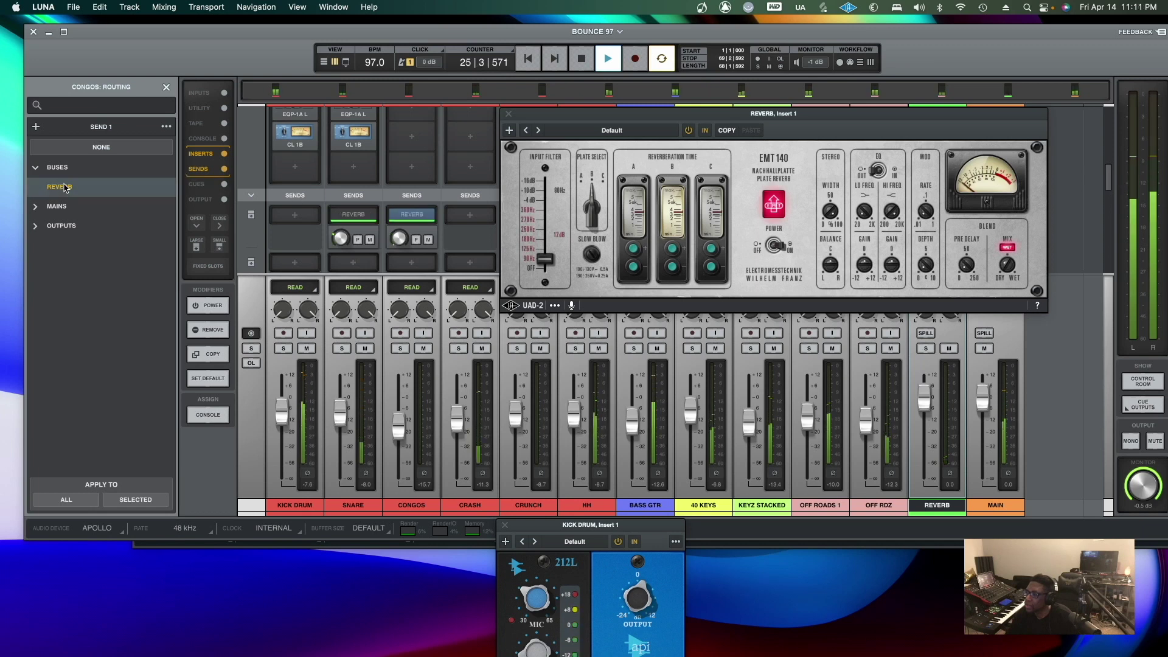
click(60, 188)
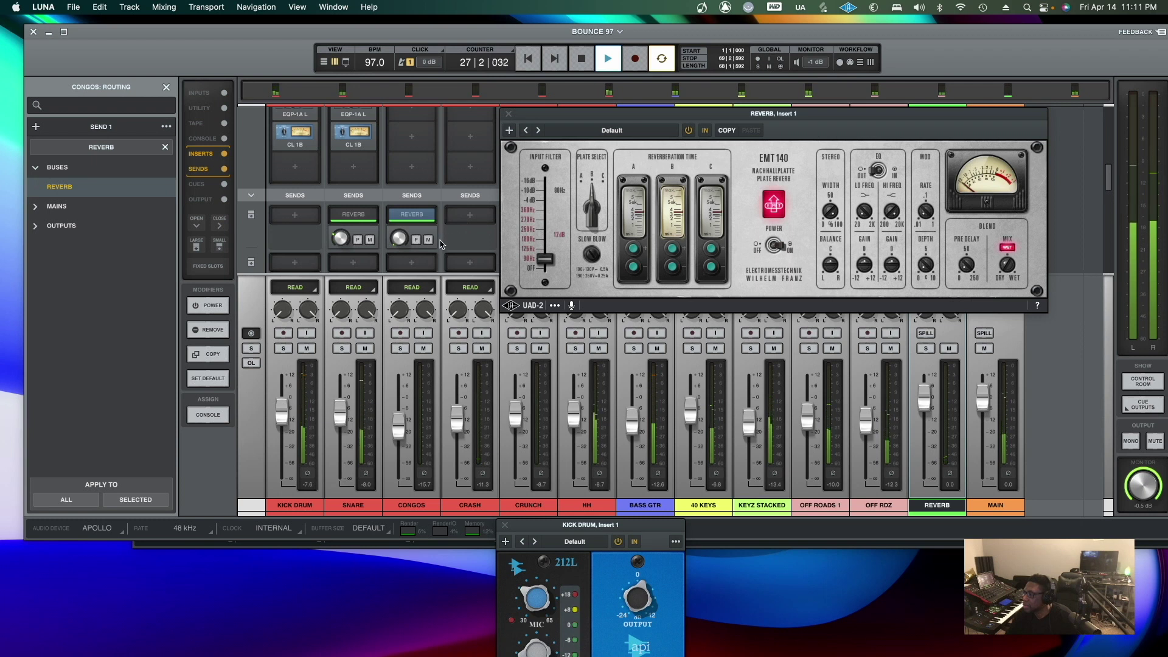
mouse_move(415, 220)
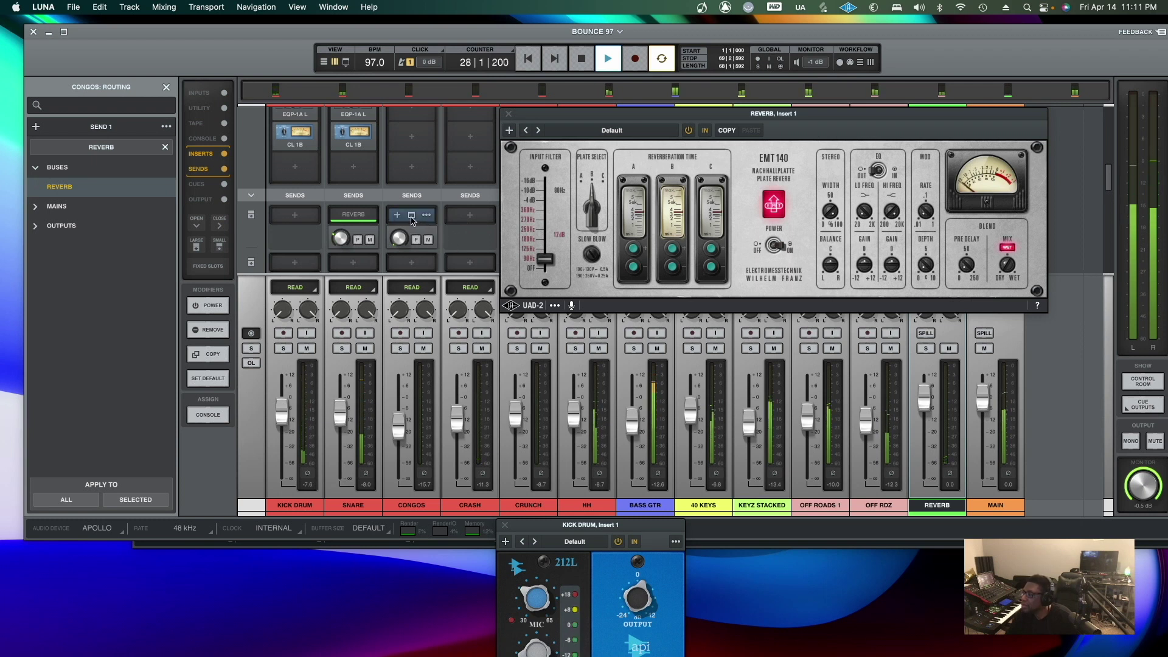
drag(409, 227, 471, 218)
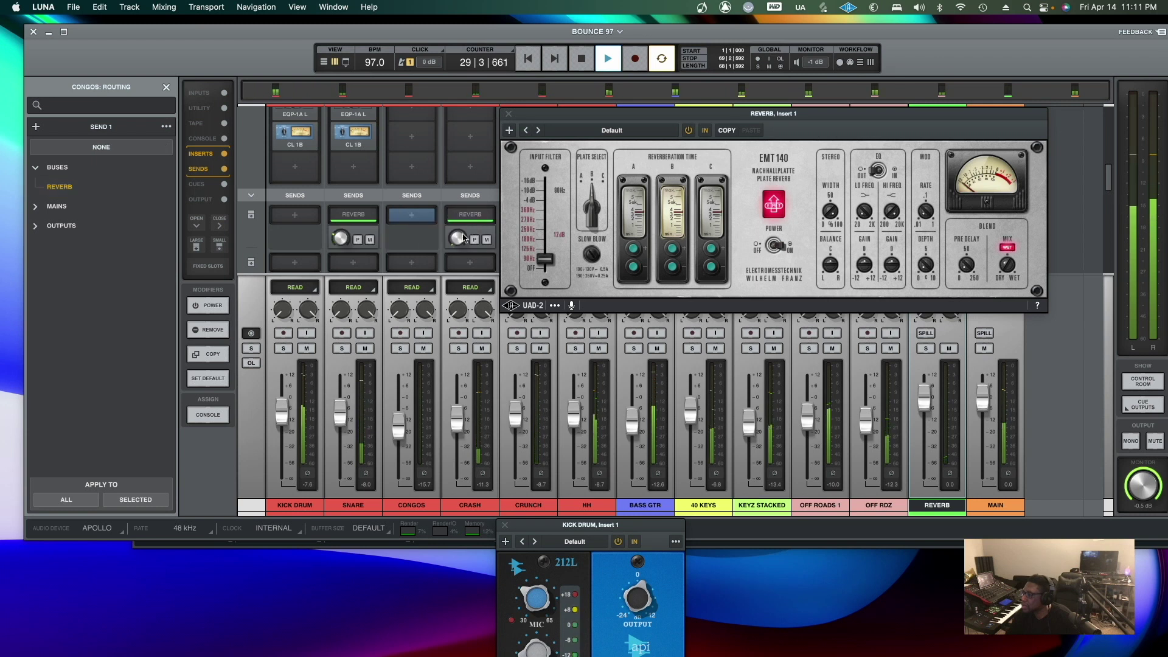
Close the EMT 140 window and, playing from the start, set the Crash fader to -11.8 and the Bass Gtr fader to -10.9
key(Return)
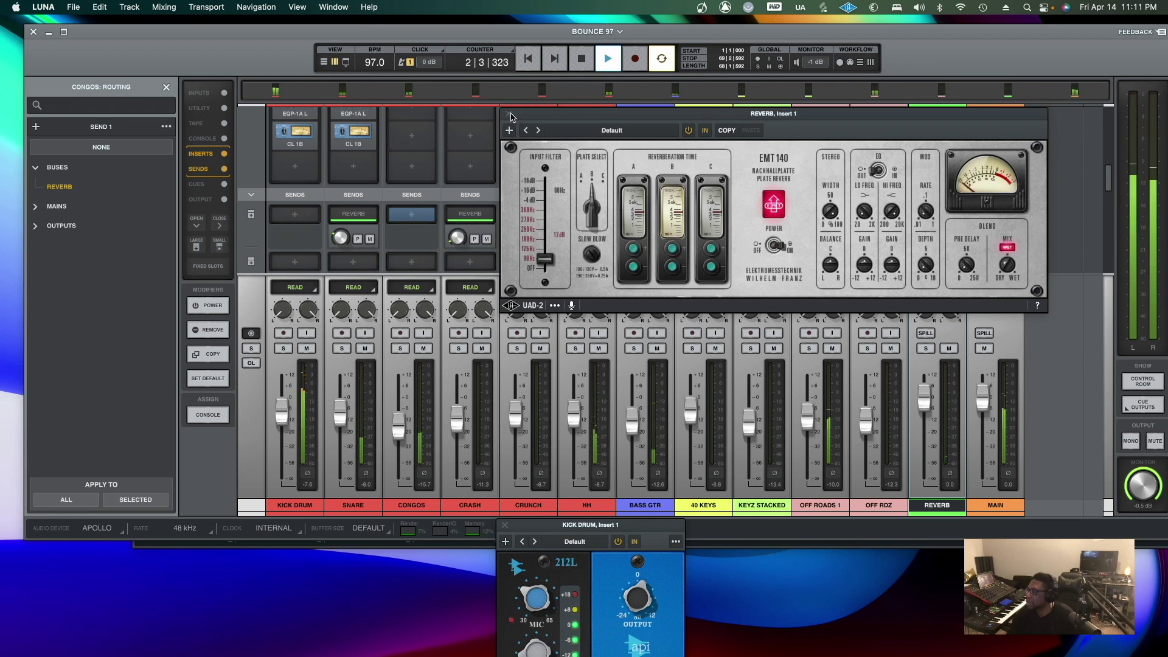
click(509, 114)
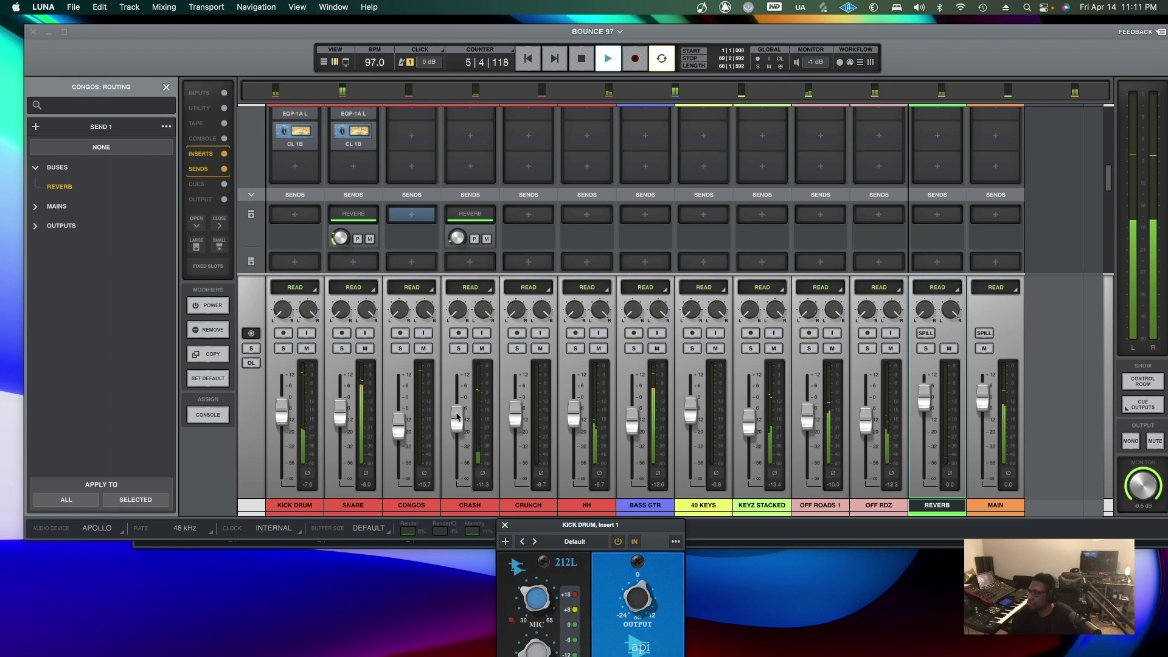
click(682, 438)
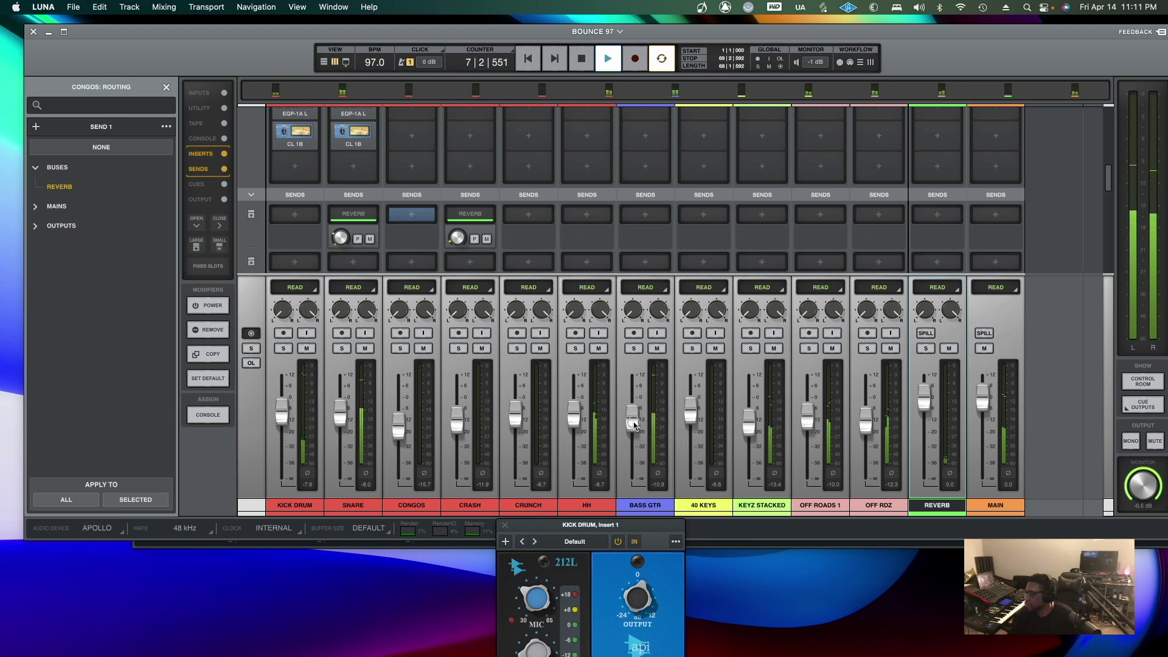
key(space)
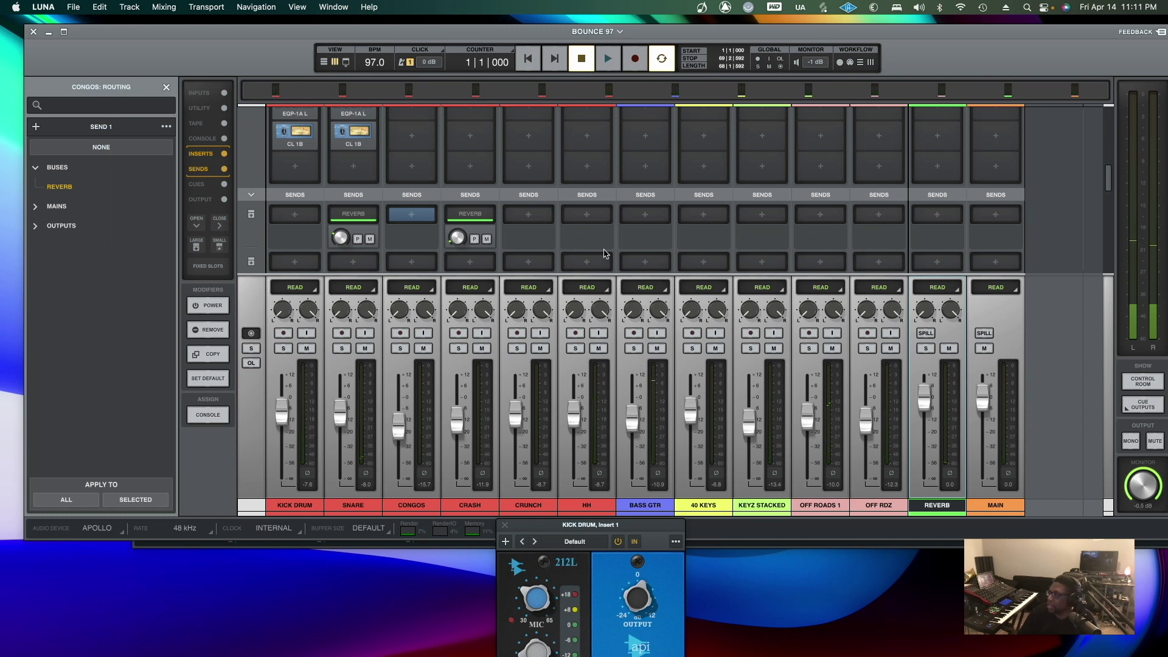
Add the Ampeg SVTVR Classic plug-in to the second insert of the Bass Gtr track
scroll(657, 148, up, 2)
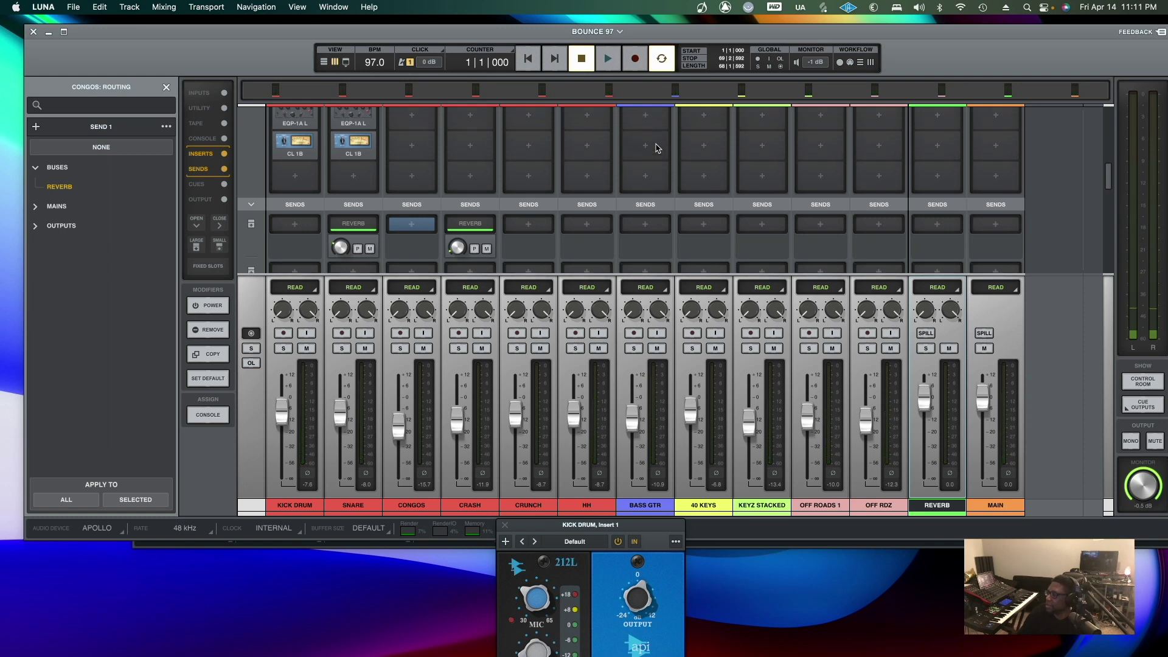
scroll(657, 148, up, 4)
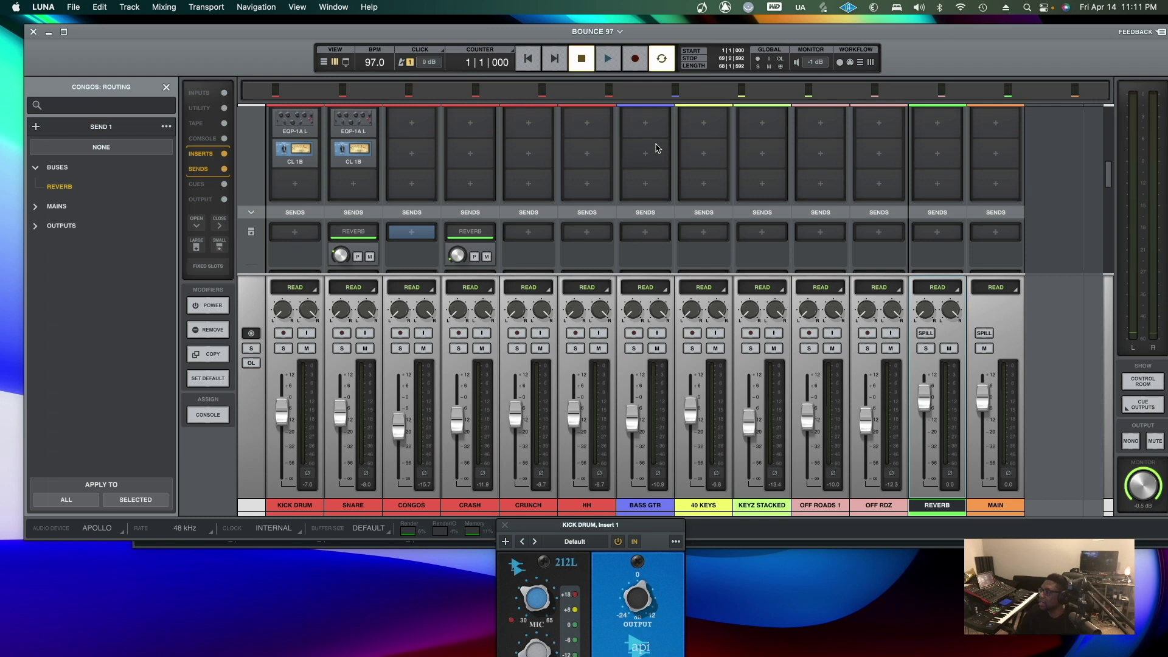
scroll(657, 148, up, 1)
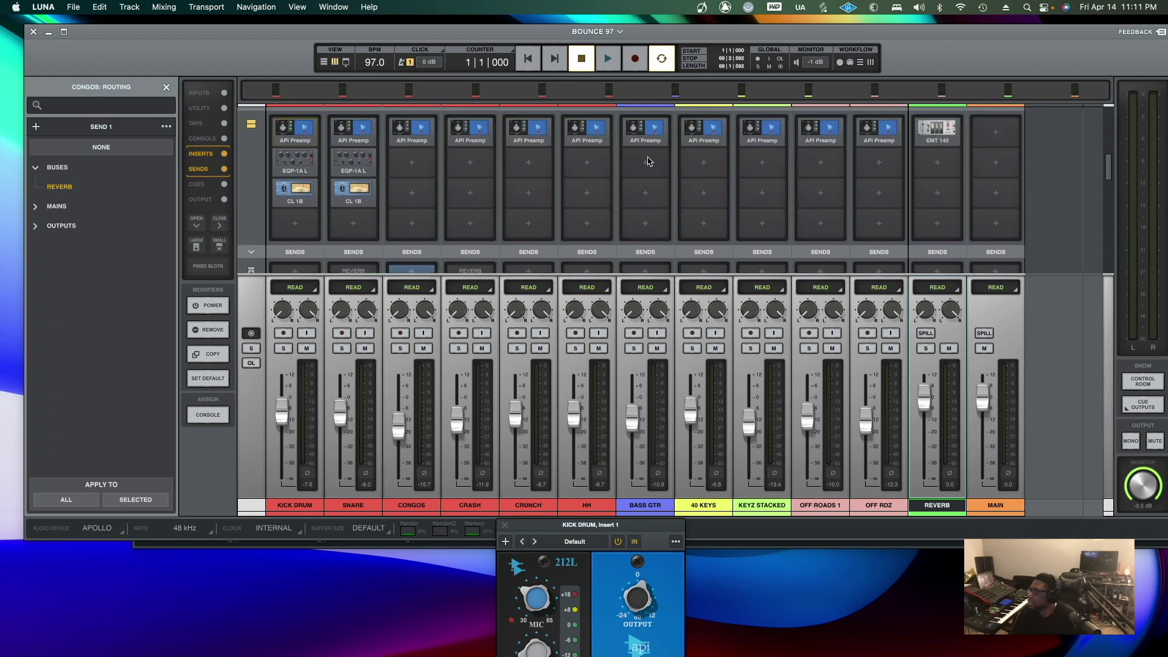
click(646, 164)
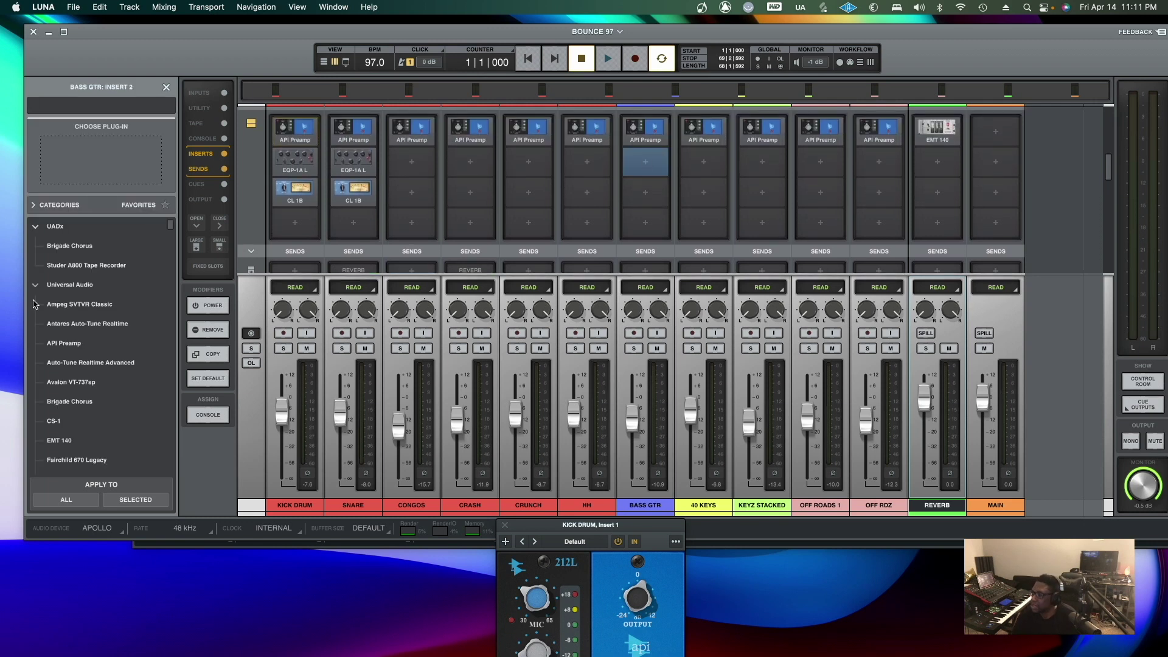
scroll(91, 329, down, 1)
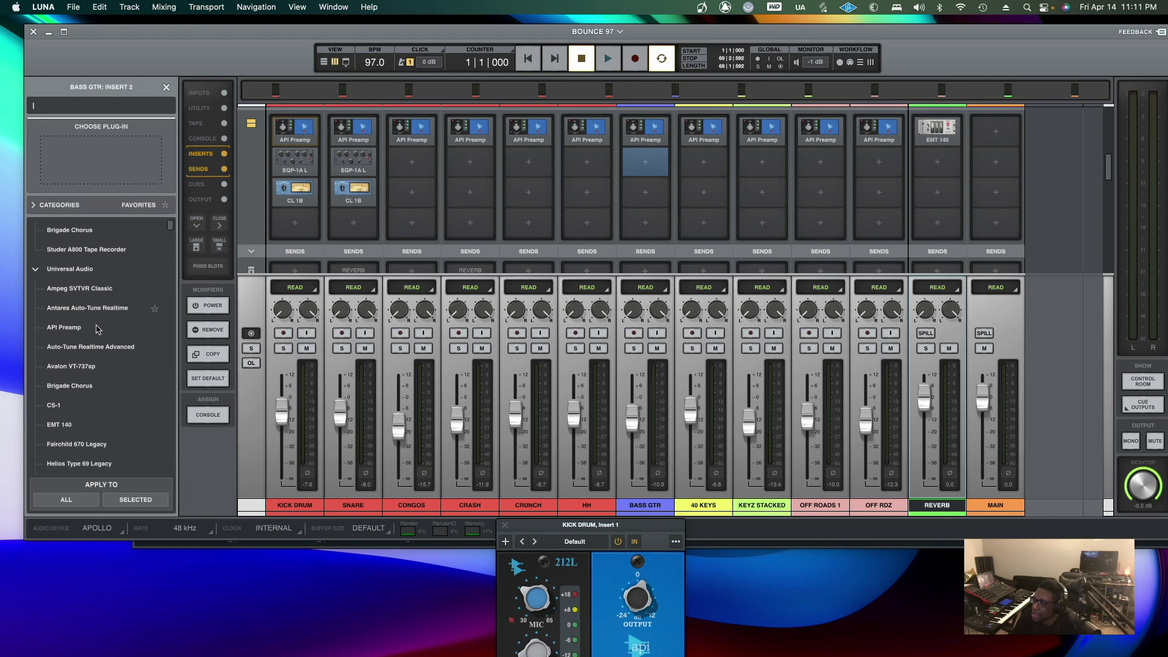
scroll(94, 330, down, 1)
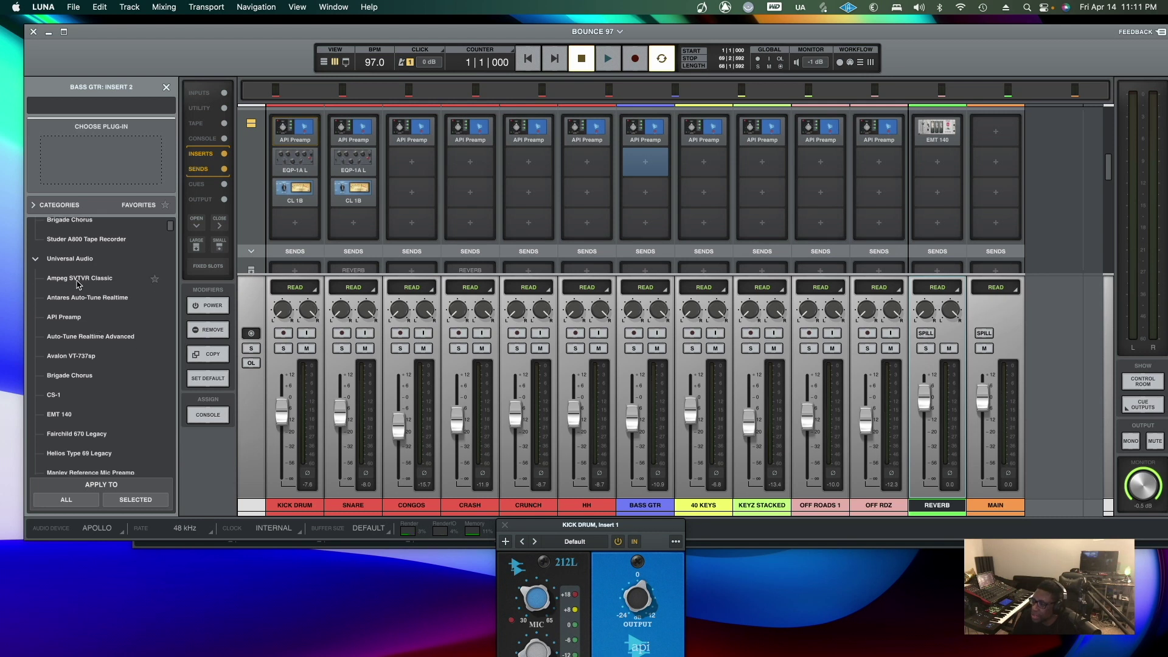
double_click(78, 279)
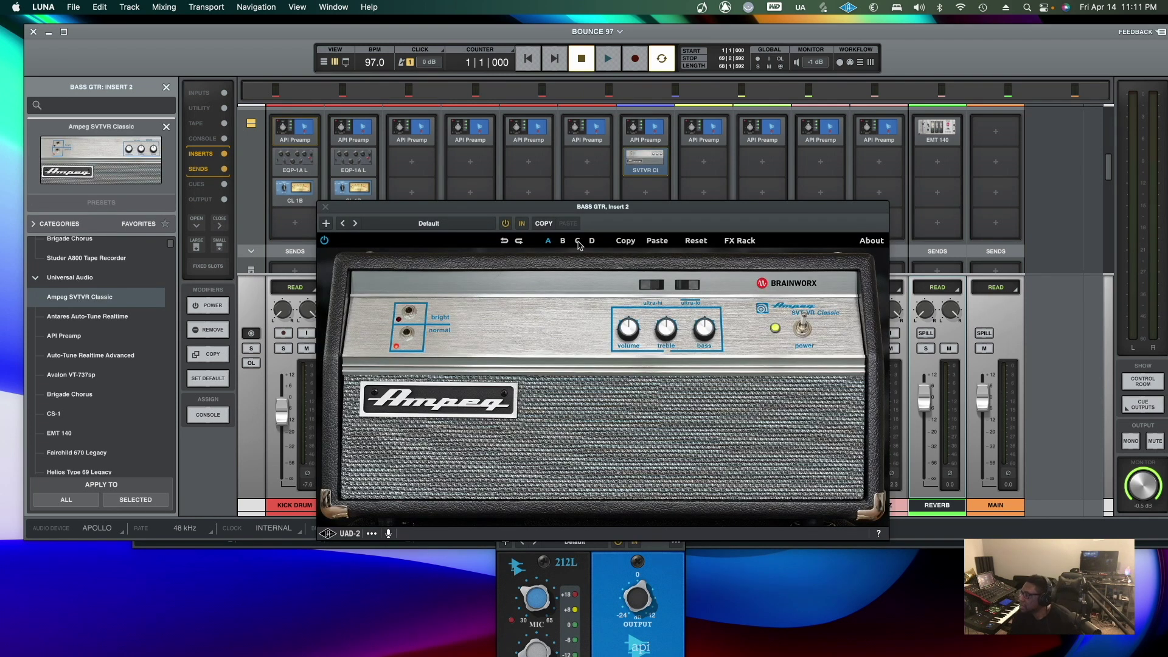
Load the Bright Bass preset in the Bass Gtr's Ampeg amp during playback and close the plug-in window
key(space)
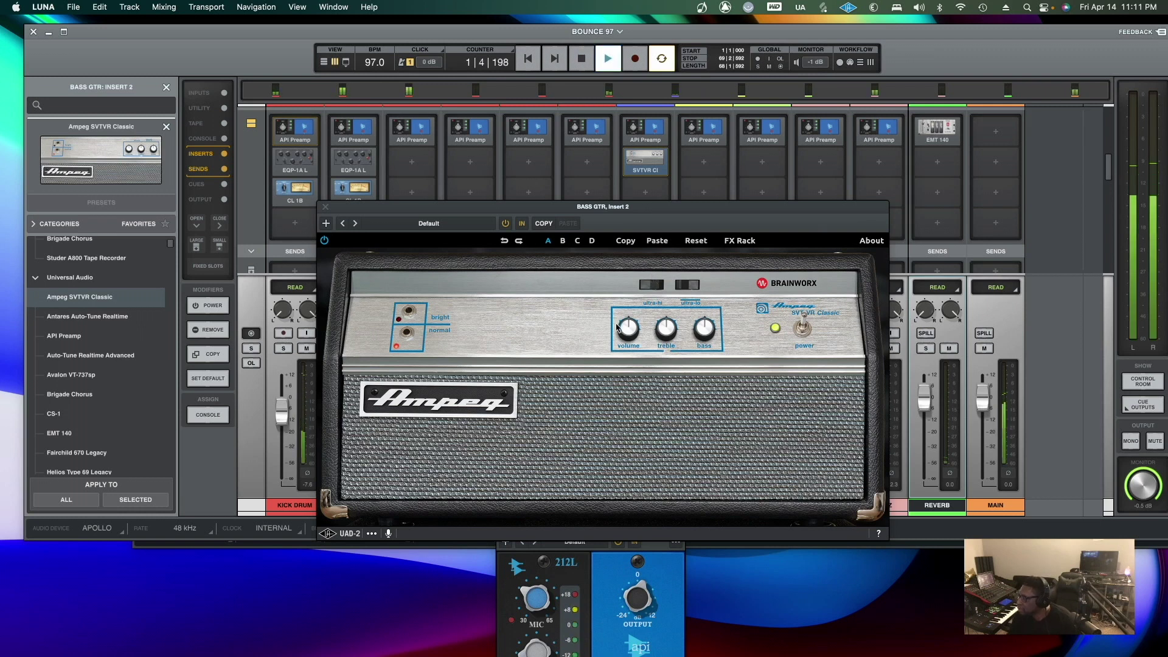
click(628, 334)
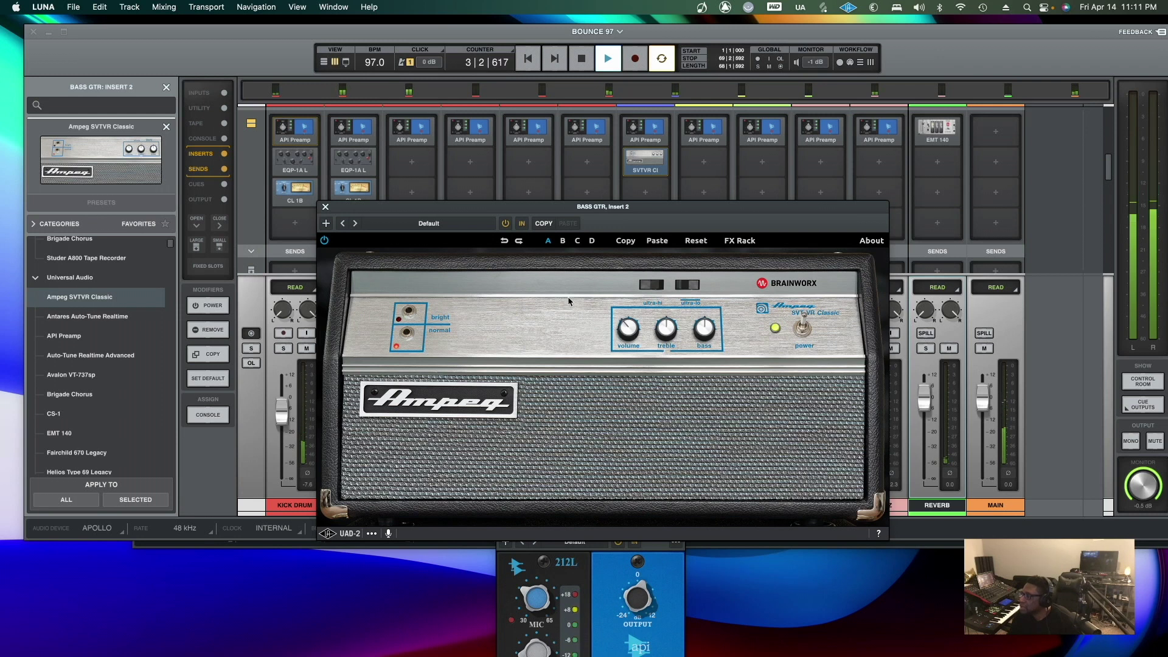
click(440, 226)
click(441, 226)
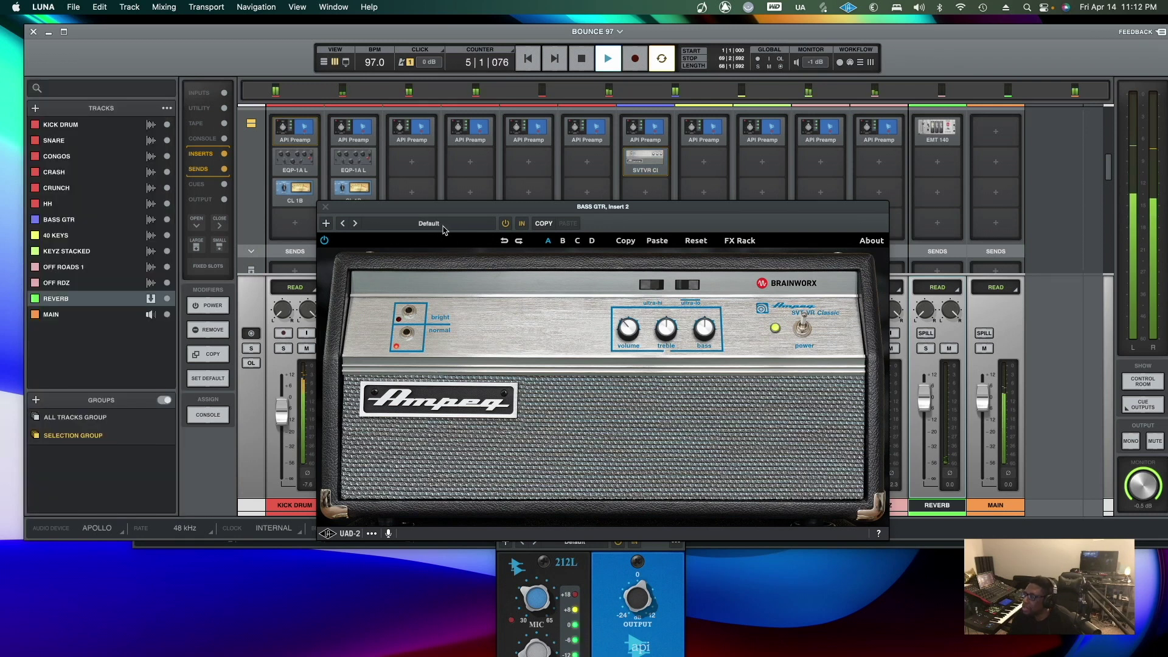
click(356, 224)
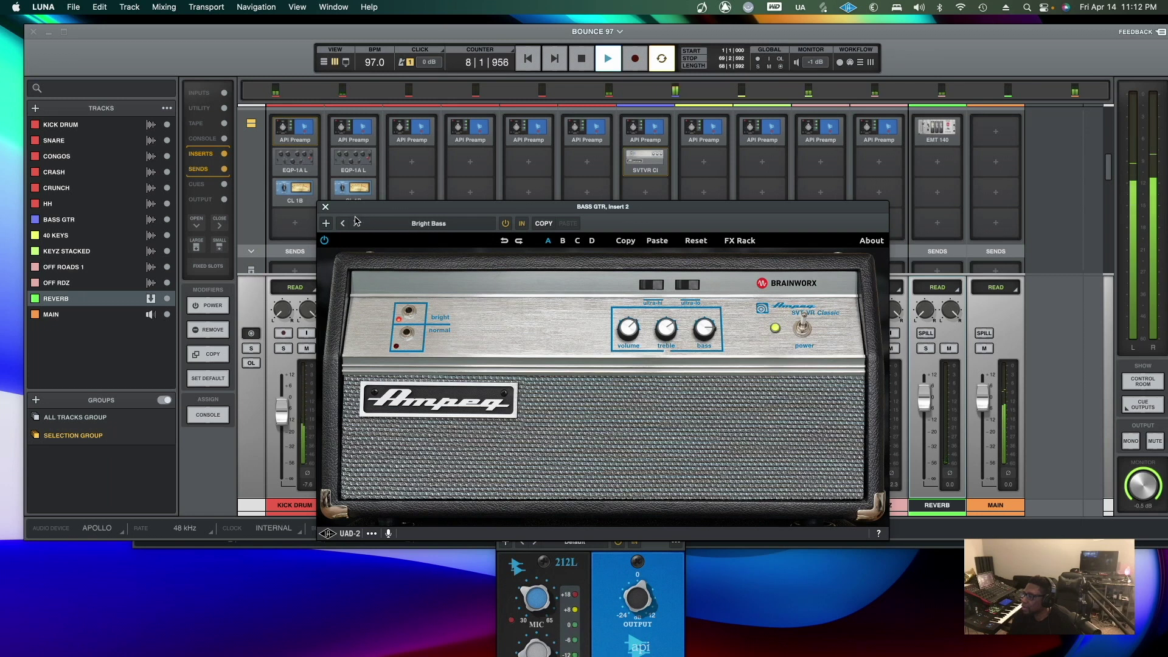
click(327, 208)
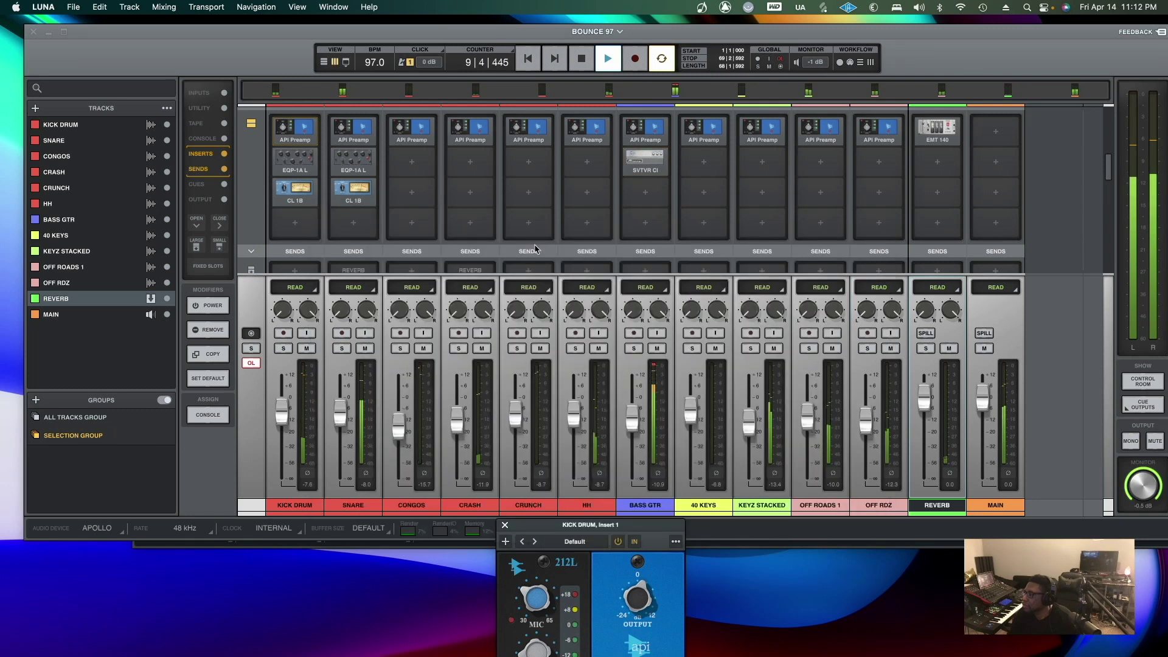
Add the LA-2A Legacy compressor to the third insert of the Bass Gtr track
click(643, 196)
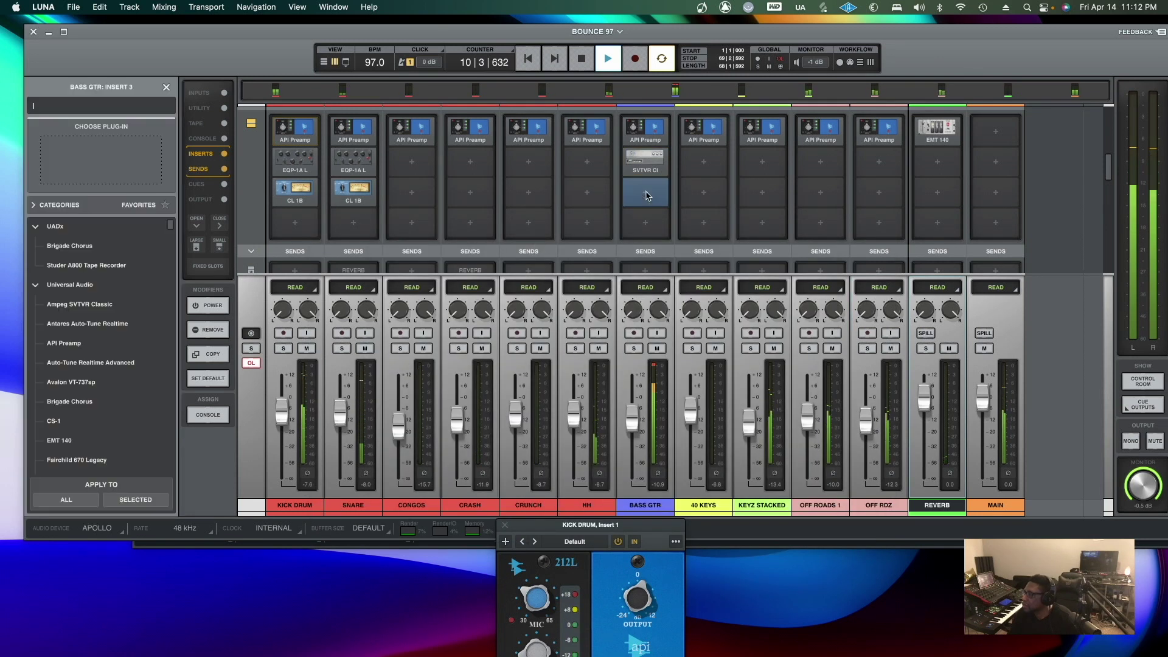
scroll(105, 316, down, 4)
scroll(104, 316, down, 8)
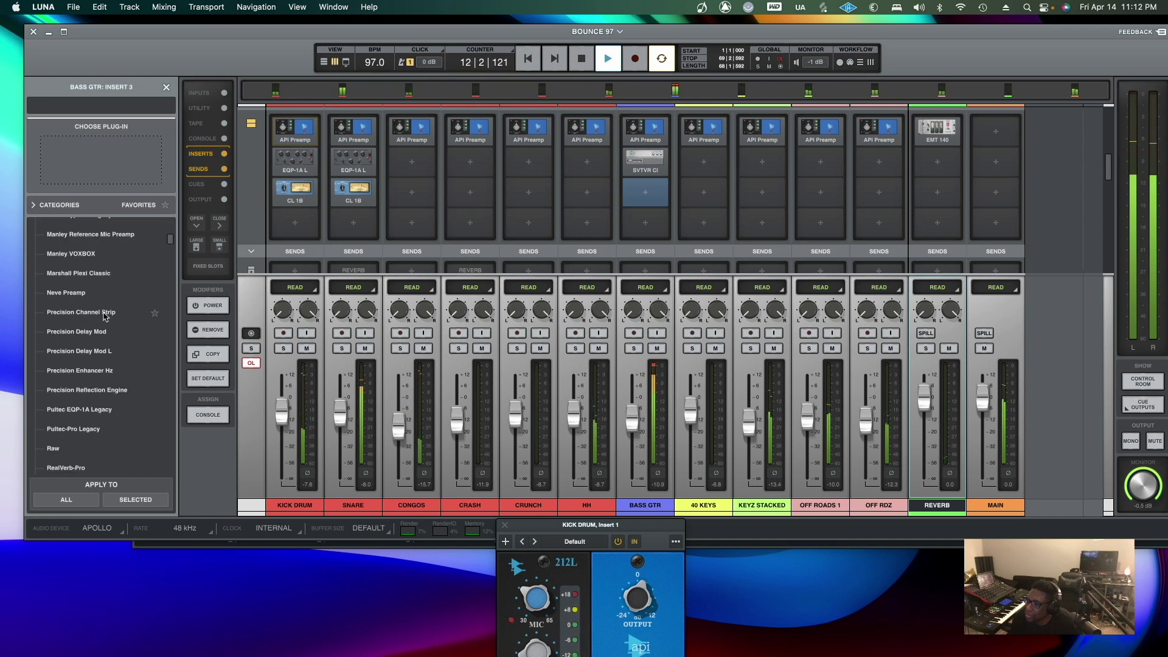
scroll(105, 316, down, 8)
double_click(85, 243)
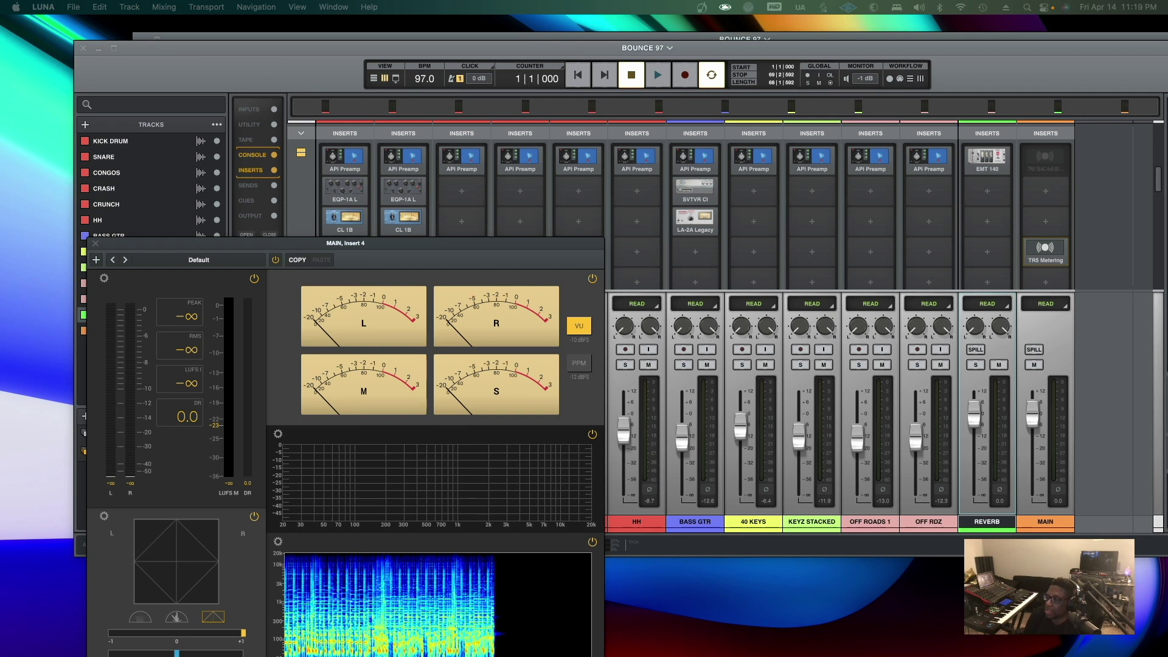
Reposition the mixer and MAIN metering windows and play the mix briefly from the start to check its levels
drag(133, 247, 263, 229)
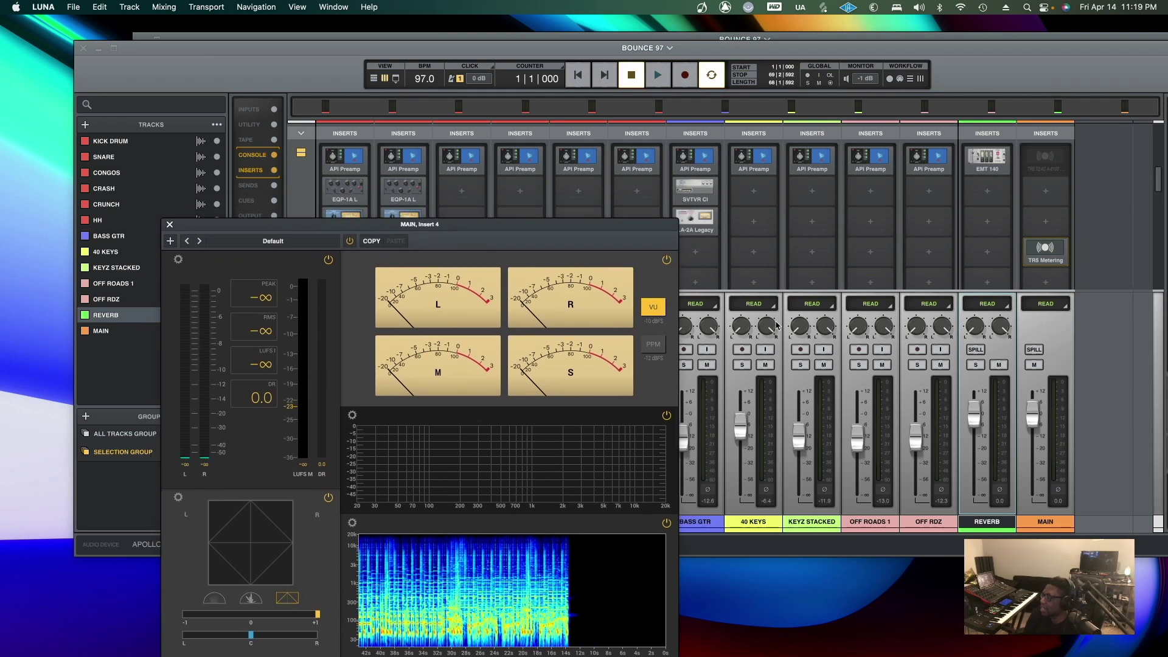
double_click(493, 50)
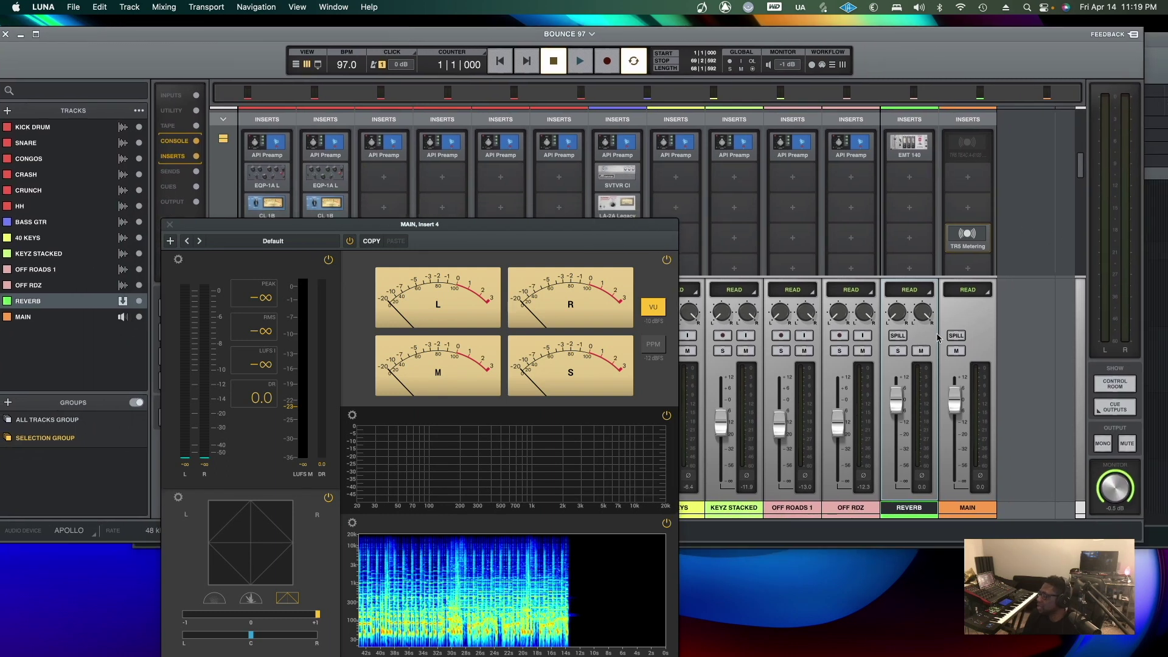
key(space)
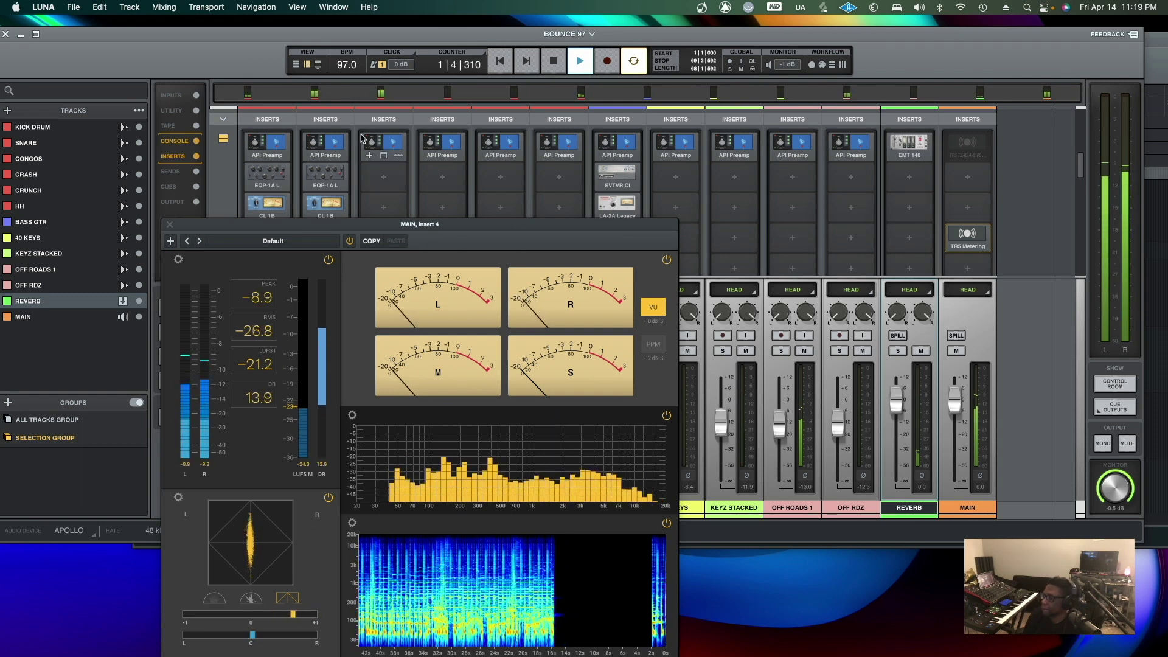
click(307, 227)
drag(308, 226, 433, 324)
key(space)
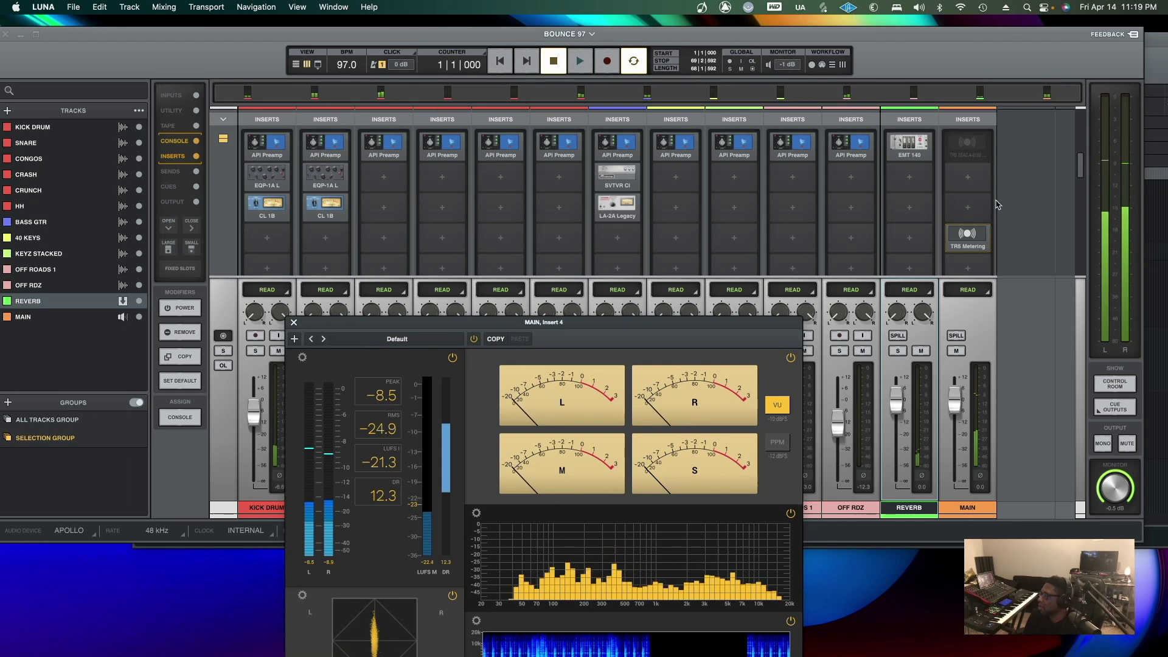
Open the TEAC A-6100 tape recorder plug-in in the MAIN channel's first insert and reposition its window over the mixer
scroll(947, 238, up, 3)
scroll(947, 237, up, 5)
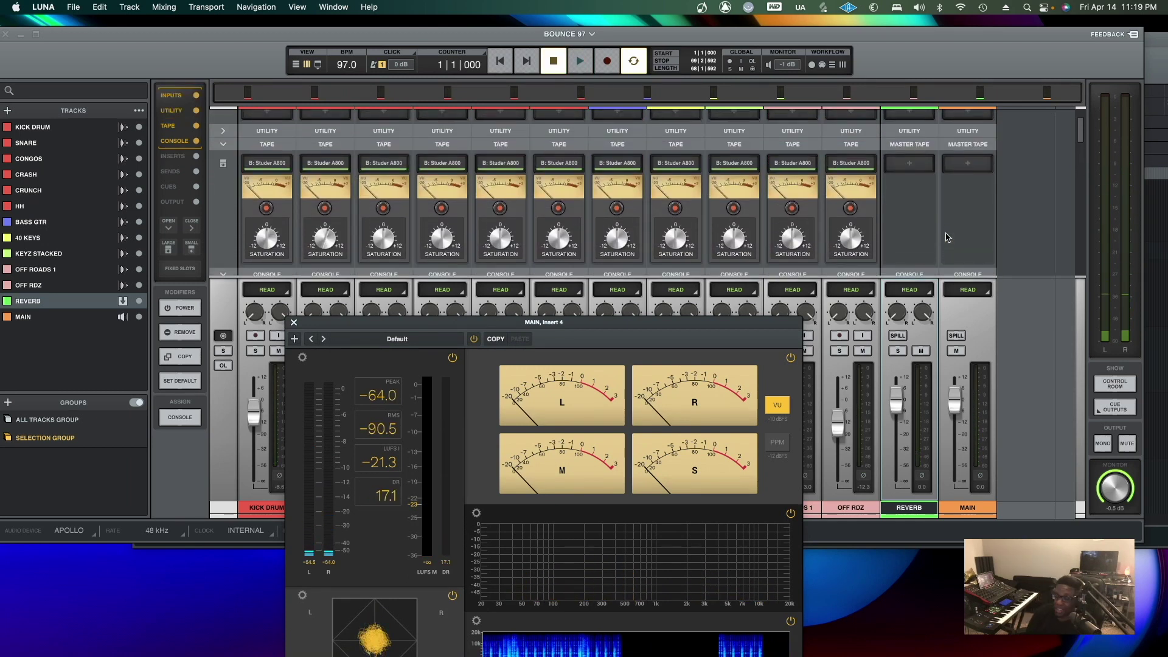
scroll(947, 237, down, 3)
scroll(947, 237, down, 5)
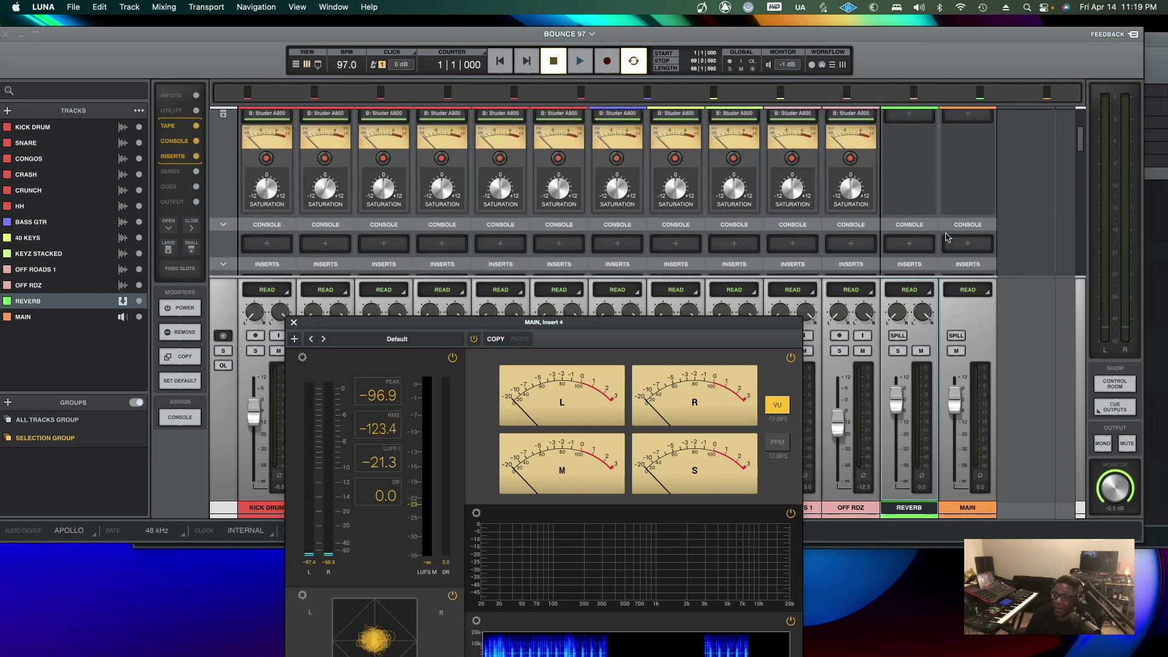
scroll(947, 238, down, 2)
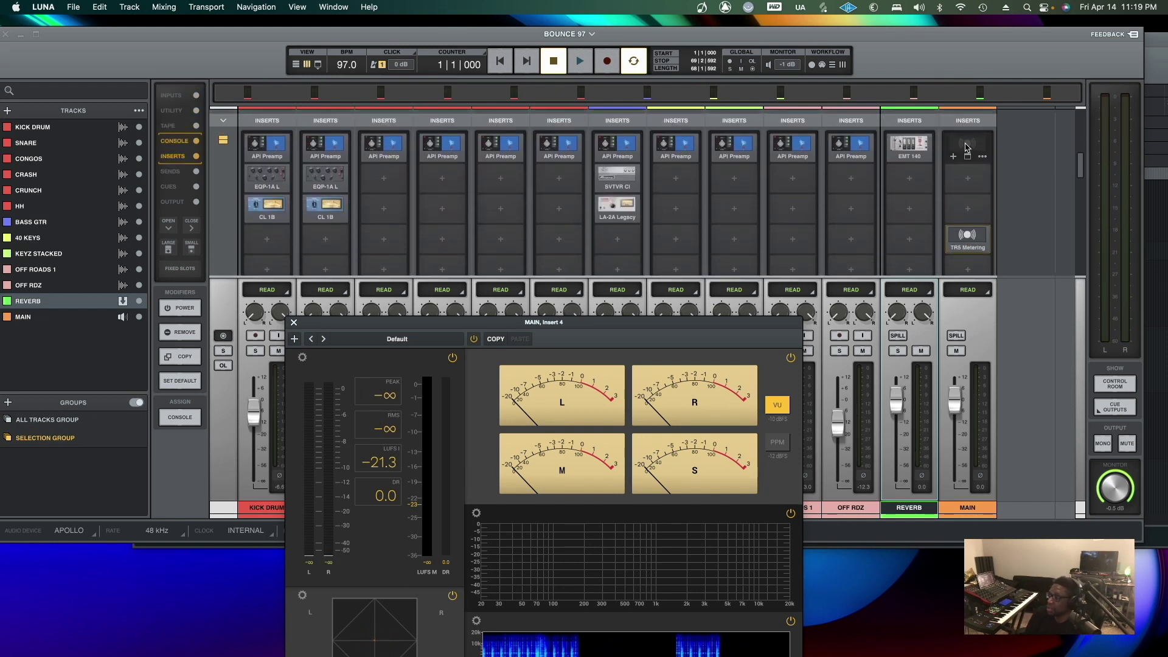
click(968, 148)
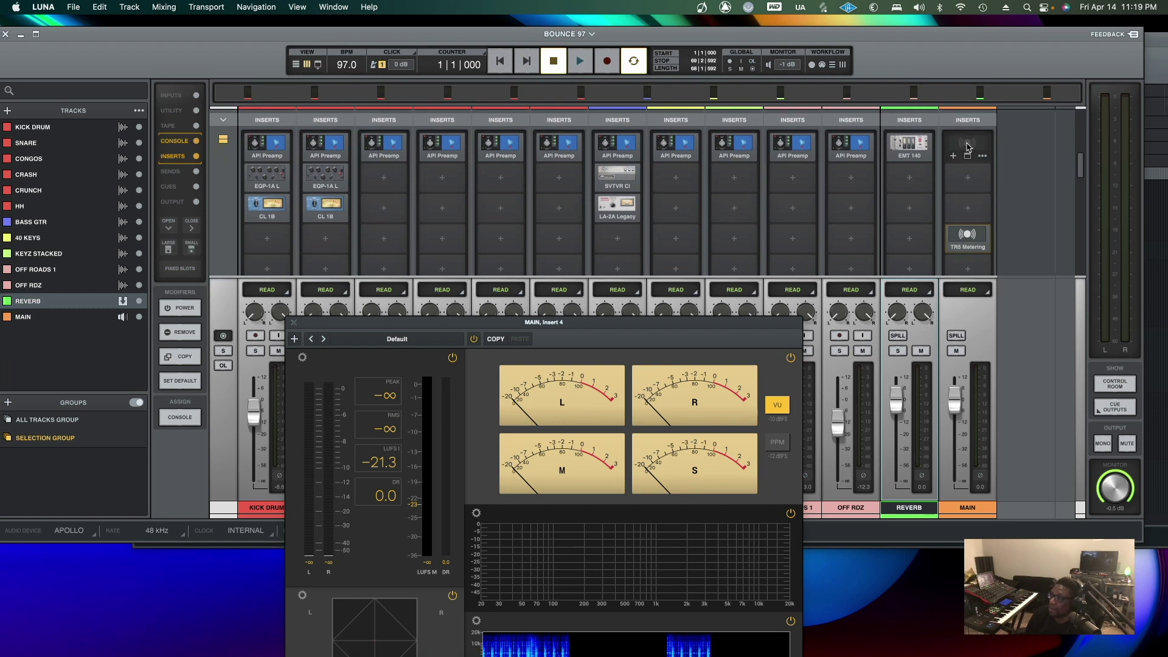
click(968, 147)
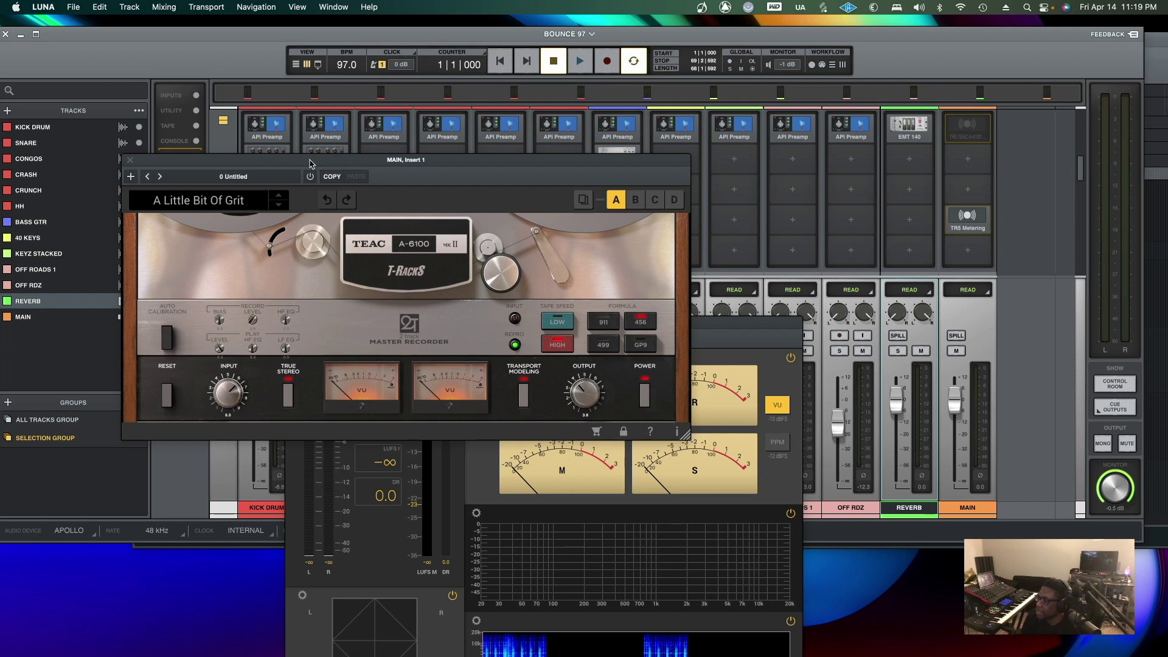
drag(308, 165, 356, 190)
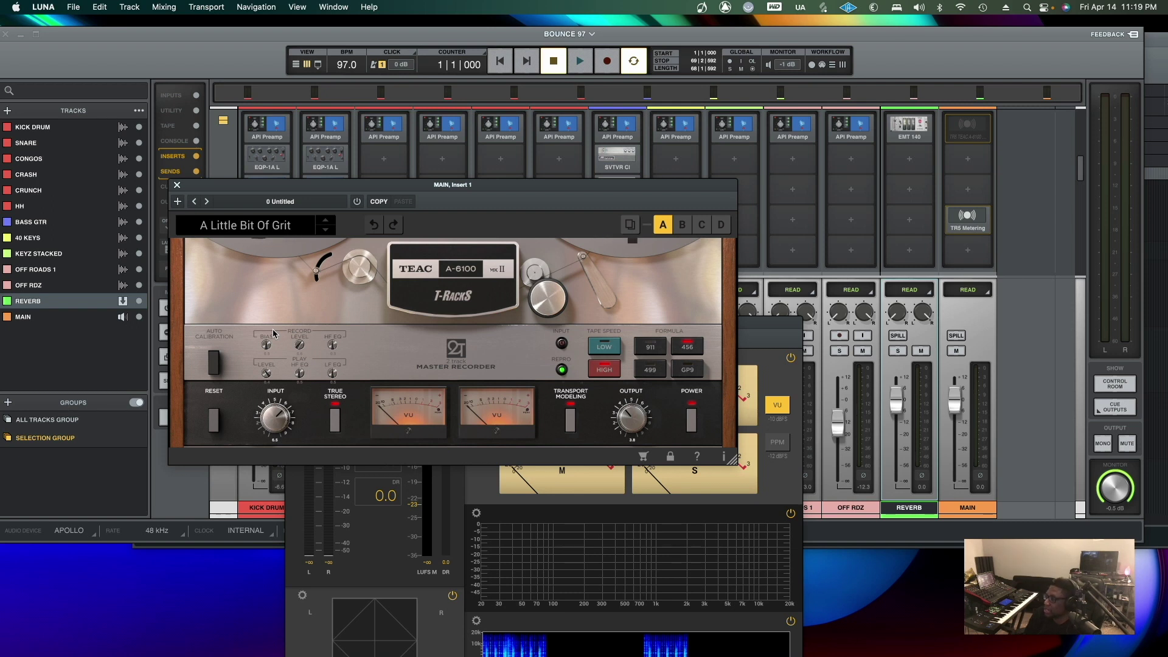
Browse the plug-in choices for the MAIN channel's second insert, examining the available TR5 tape machine, TASCAM and TEAC models
scroll(43, 387, down, 10)
scroll(43, 387, down, 6)
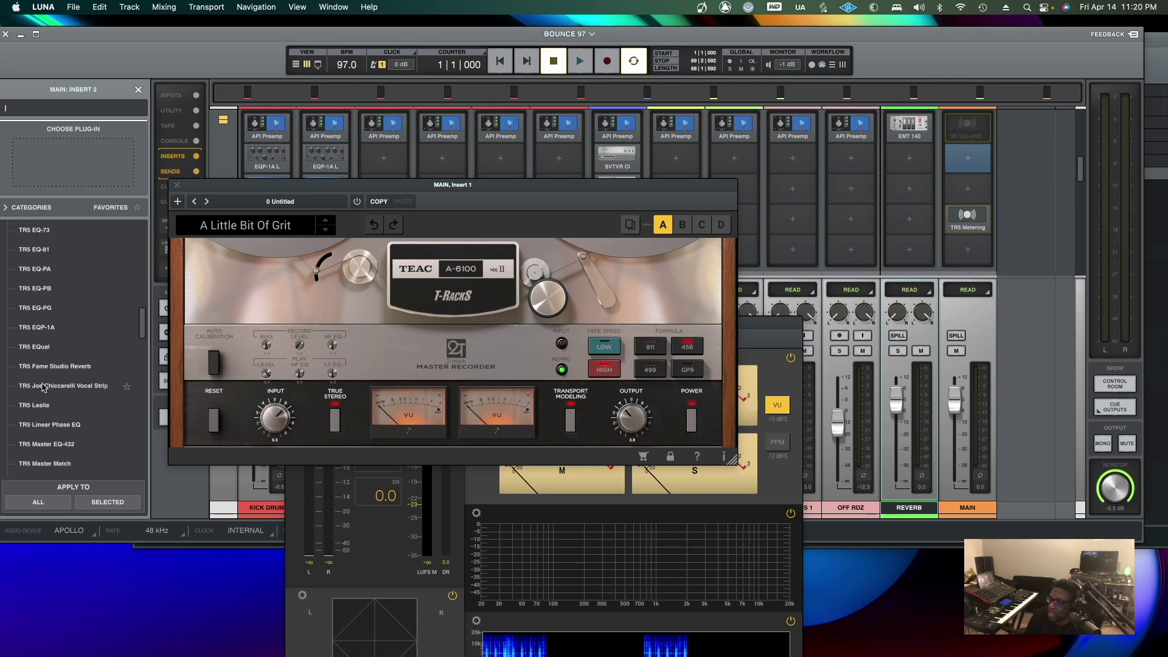
scroll(43, 387, down, 6)
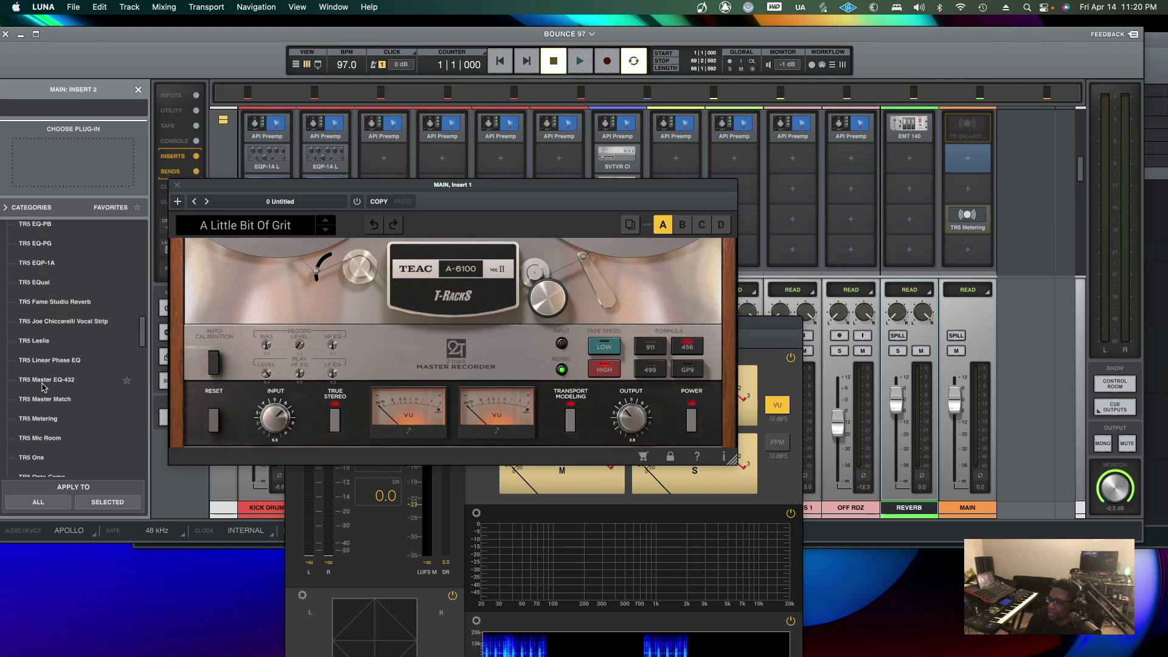
scroll(42, 387, down, 6)
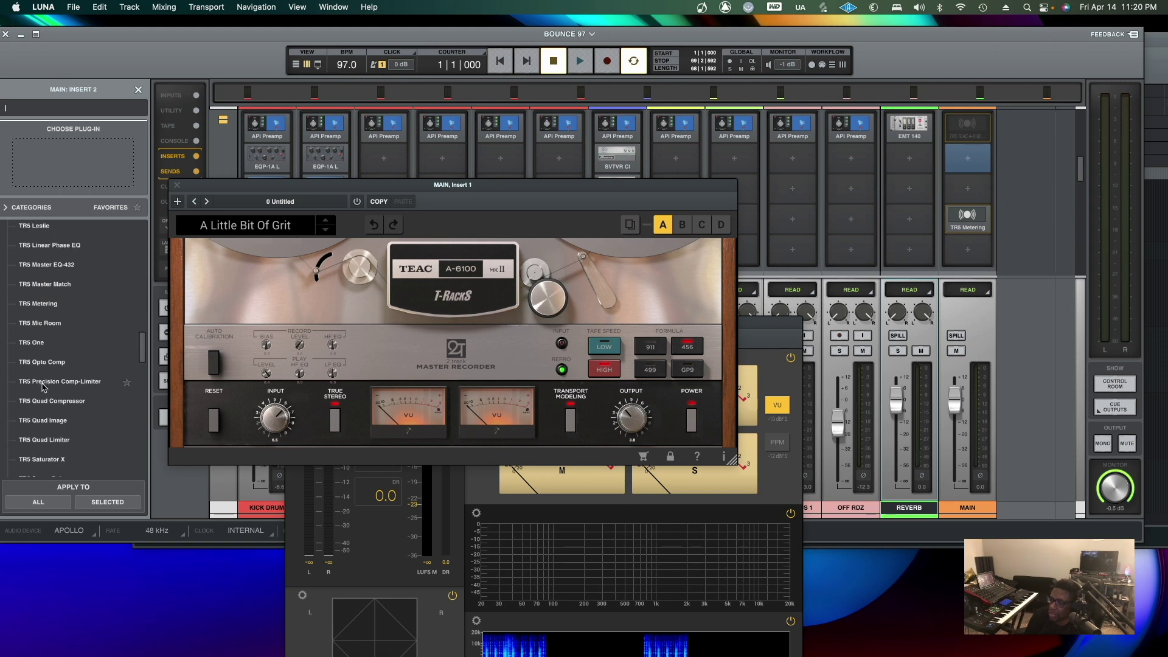
scroll(43, 387, down, 5)
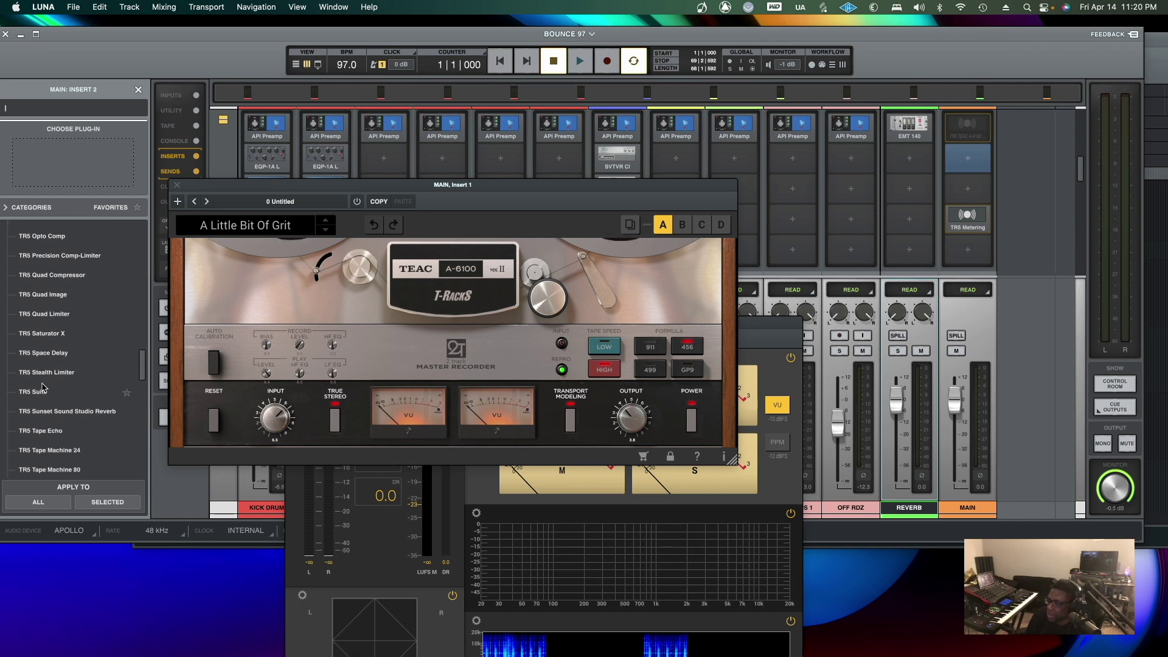
scroll(42, 387, down, 1)
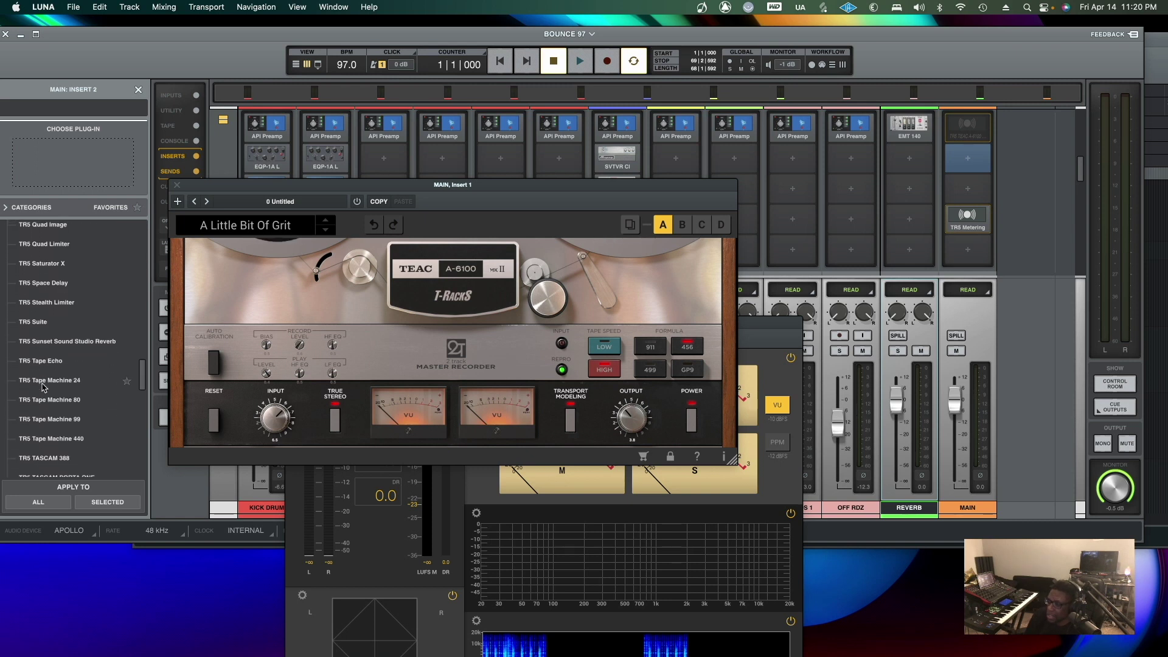
scroll(42, 387, down, 1)
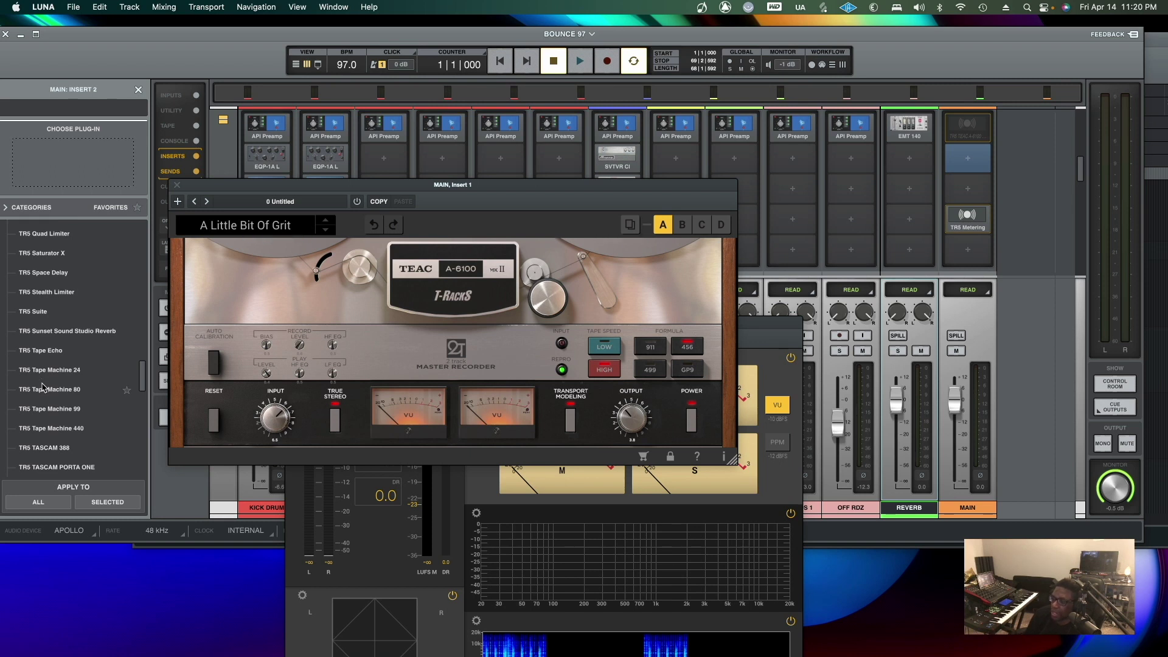
scroll(43, 387, down, 1)
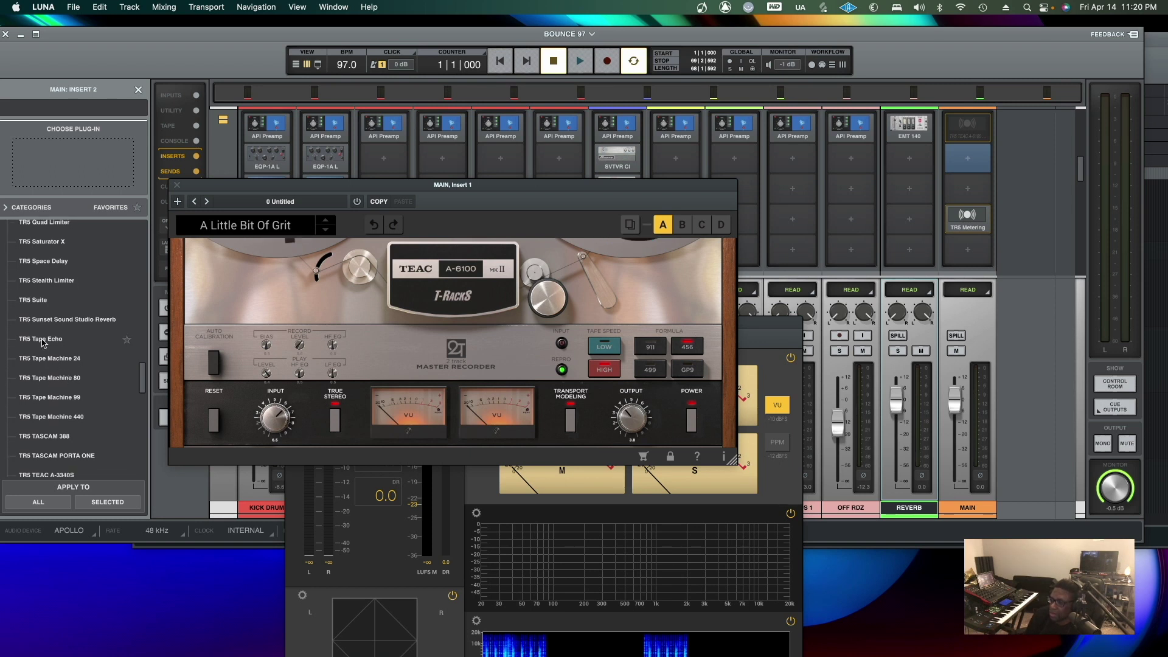
scroll(40, 365, down, 1)
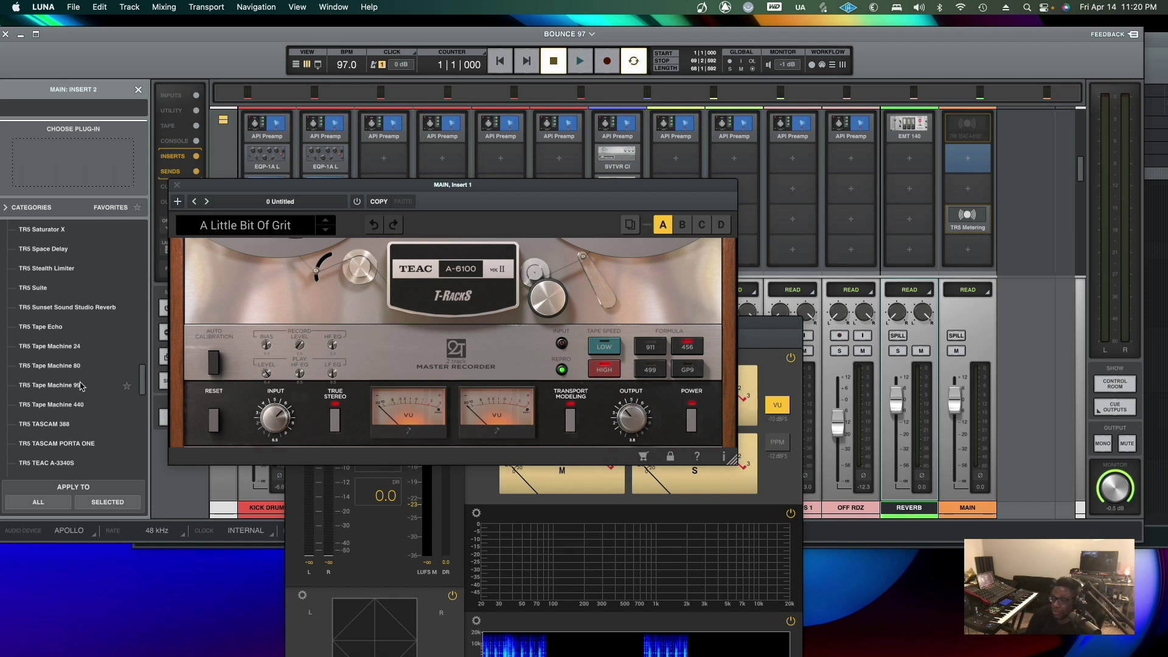
scroll(81, 385, down, 1)
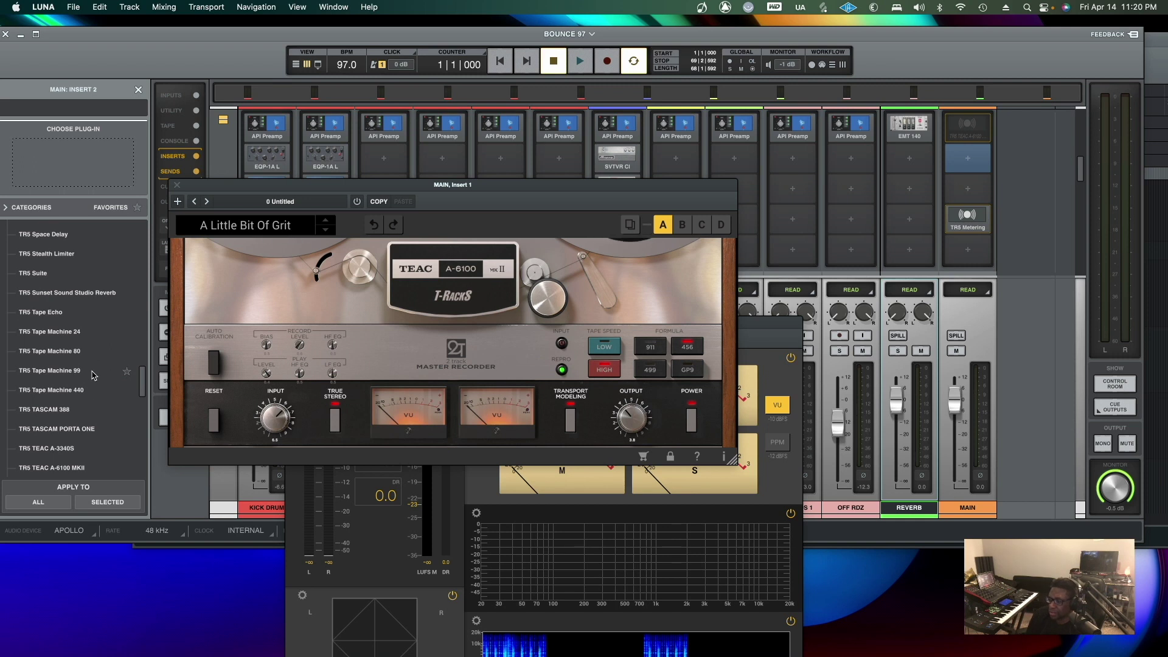
scroll(66, 390, down, 1)
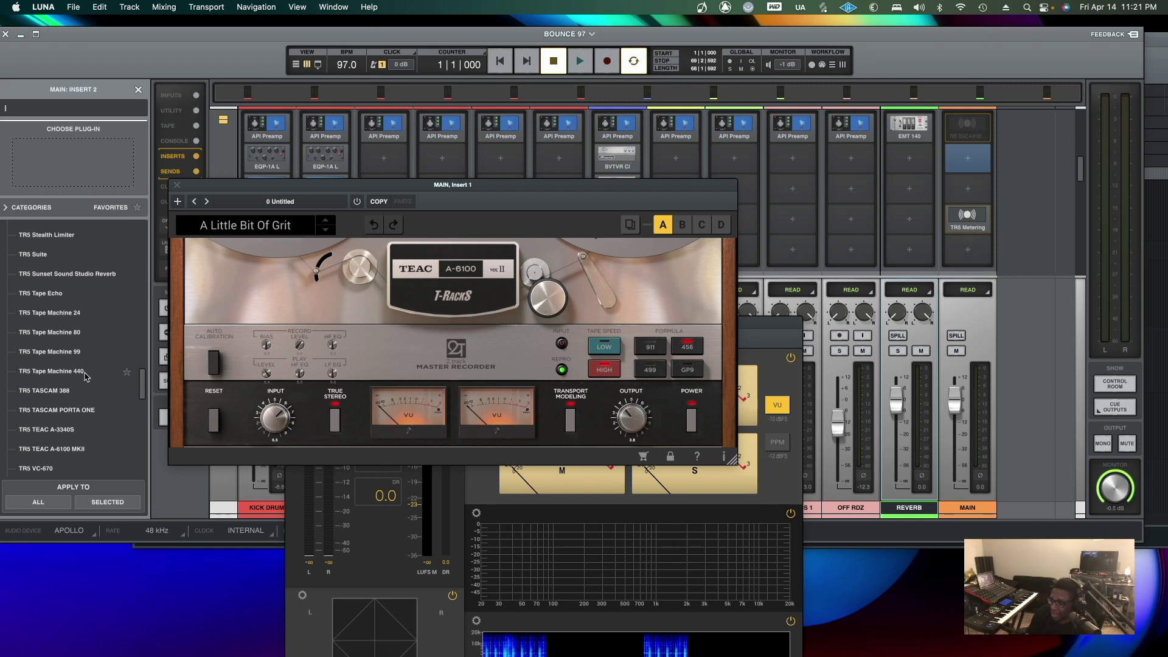
scroll(85, 377, down, 3)
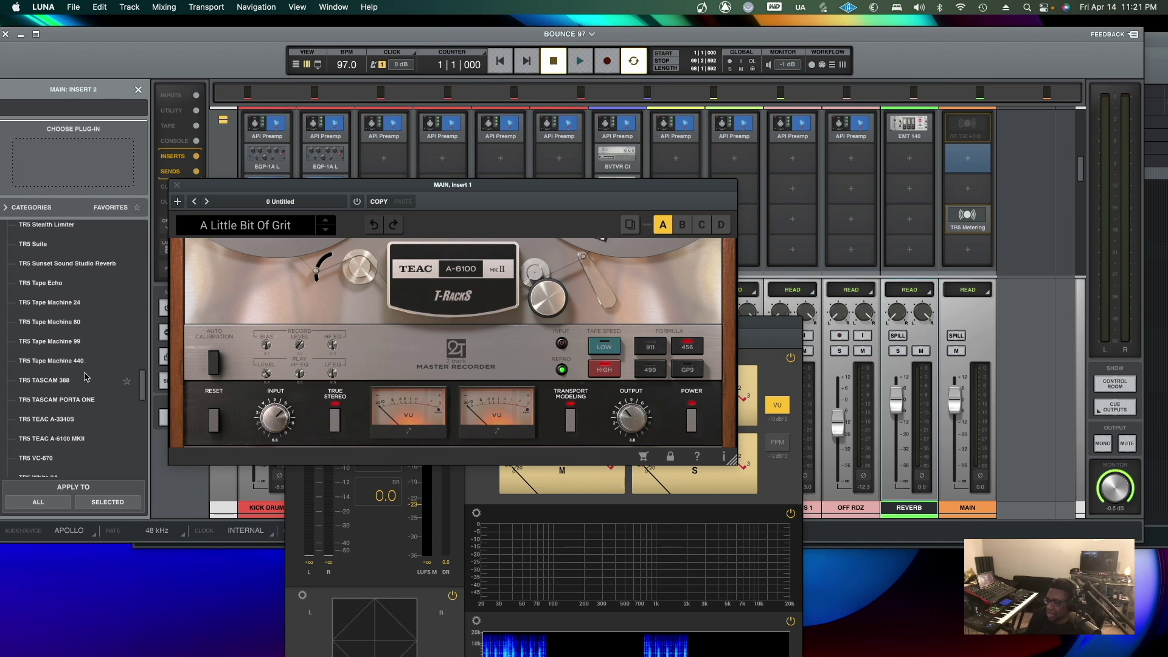
scroll(62, 414, up, 1)
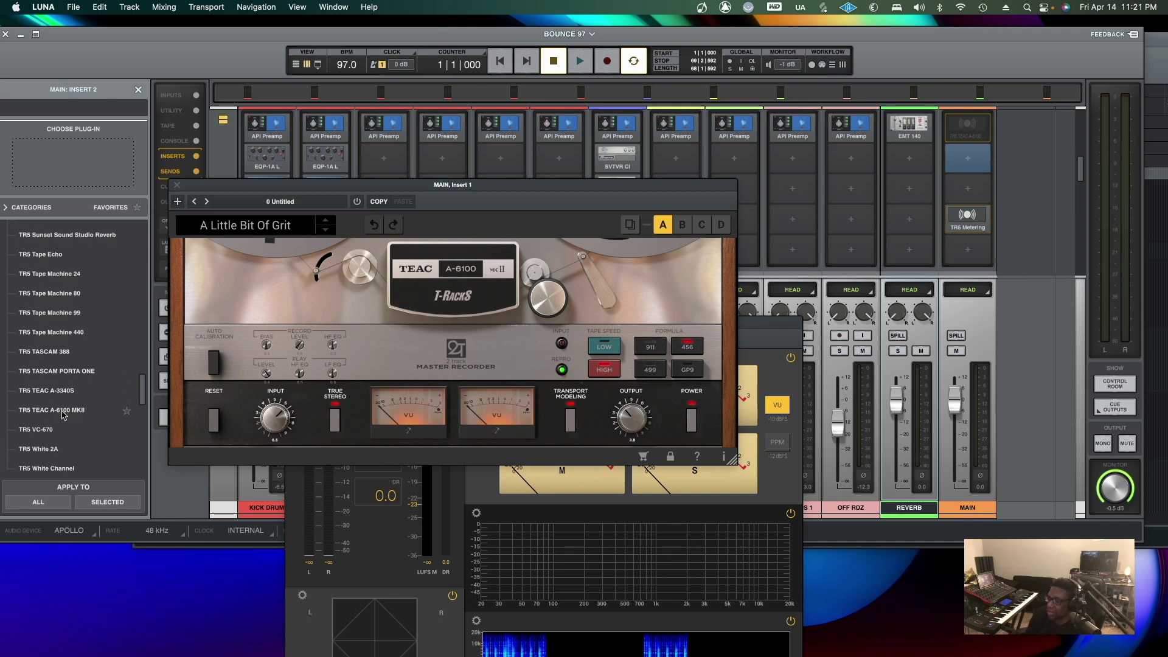
scroll(50, 372, up, 2)
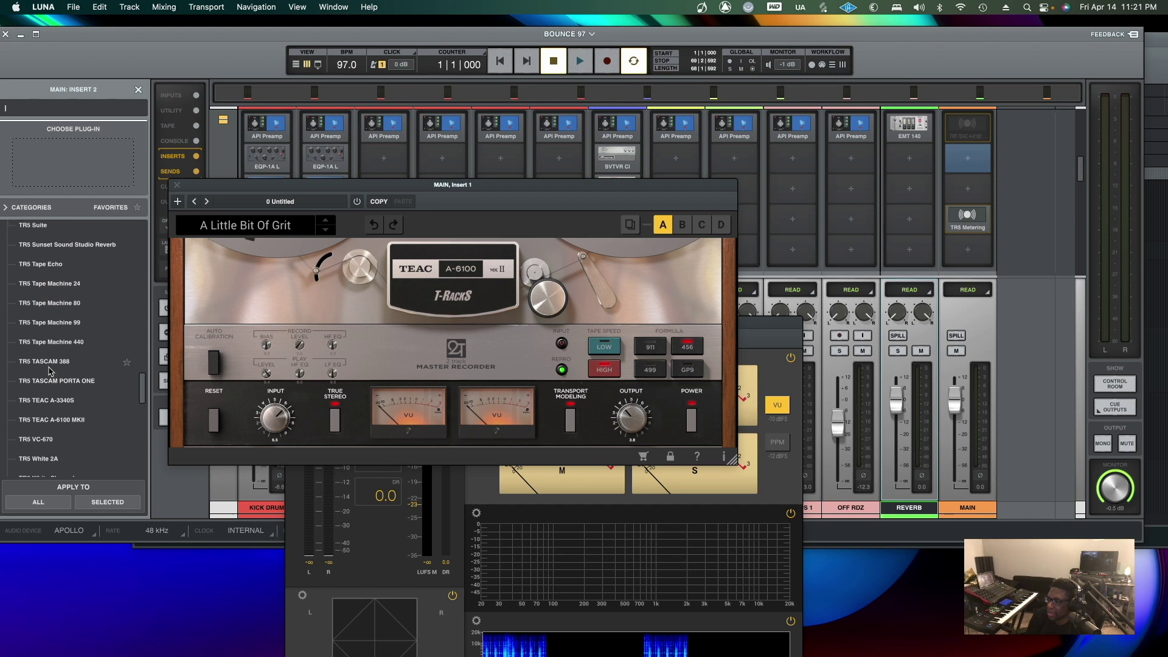
scroll(51, 372, up, 3)
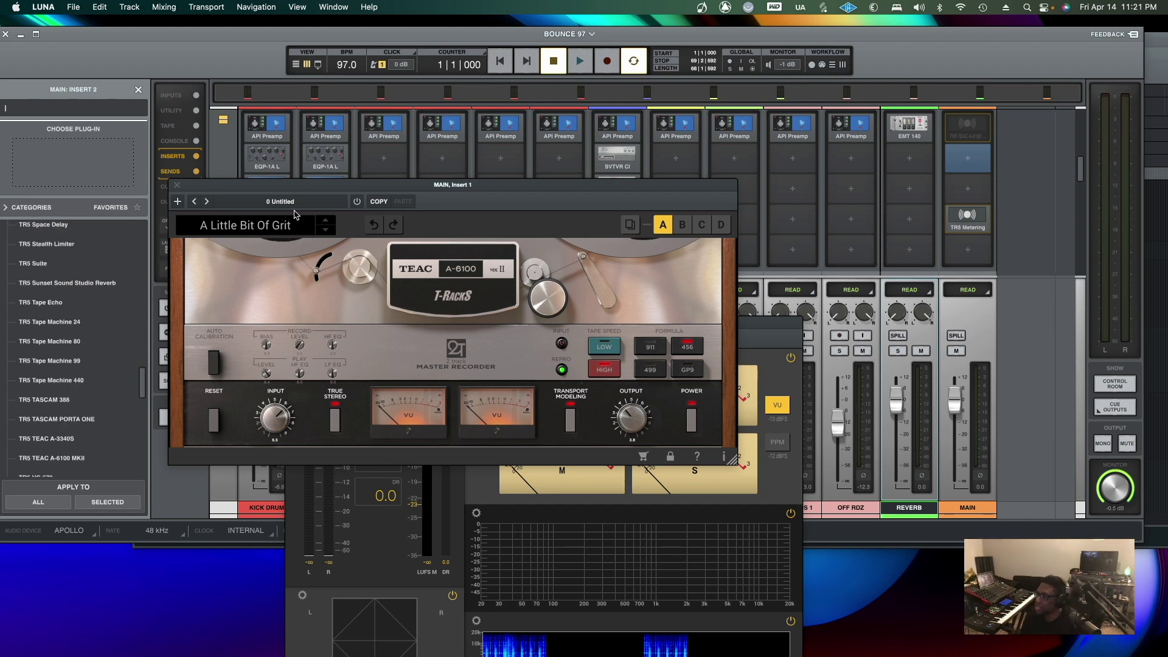
Play the mix briefly with the TEAC A-6100 bypassed, and look at the plug-in's preset list
key(space)
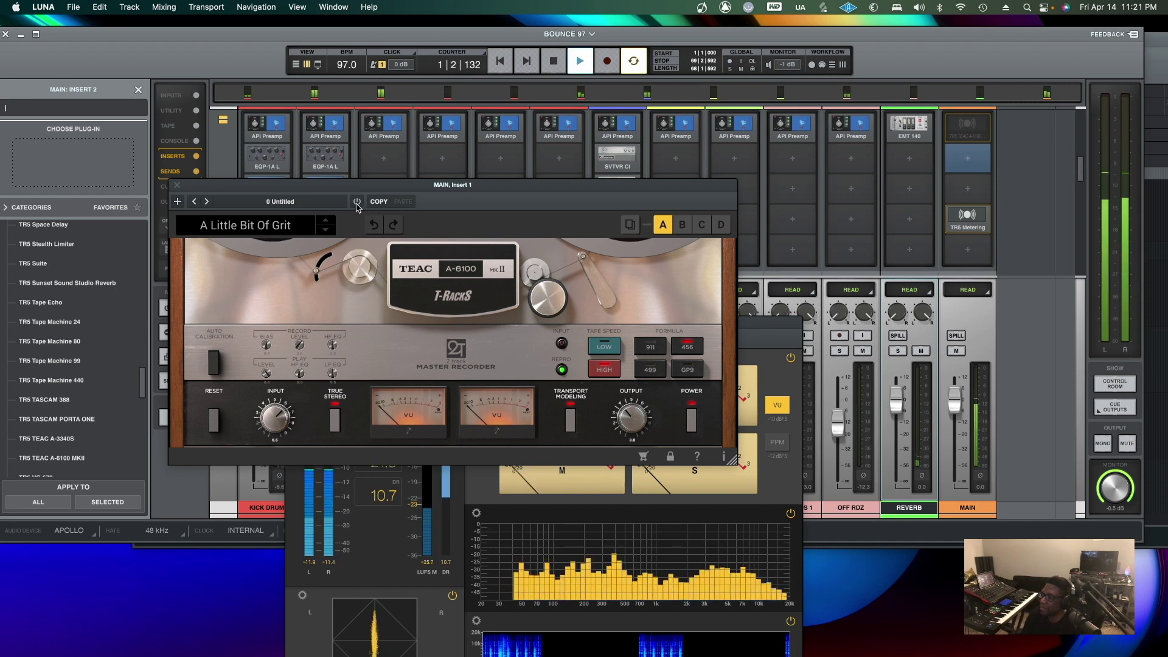
key(space)
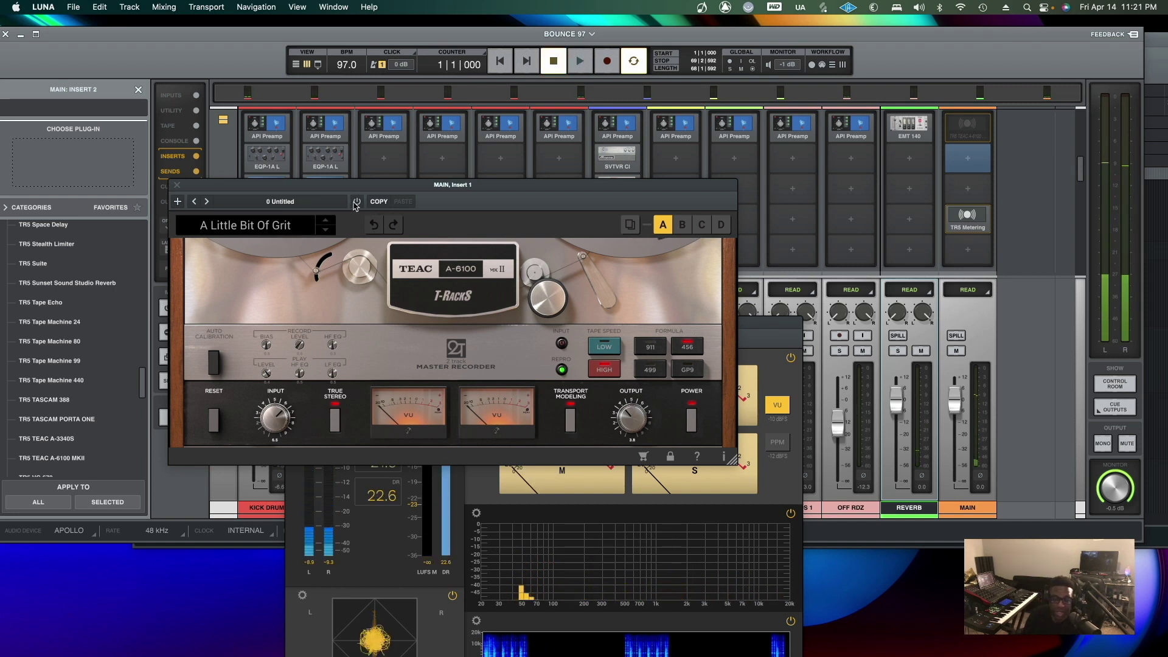
click(357, 203)
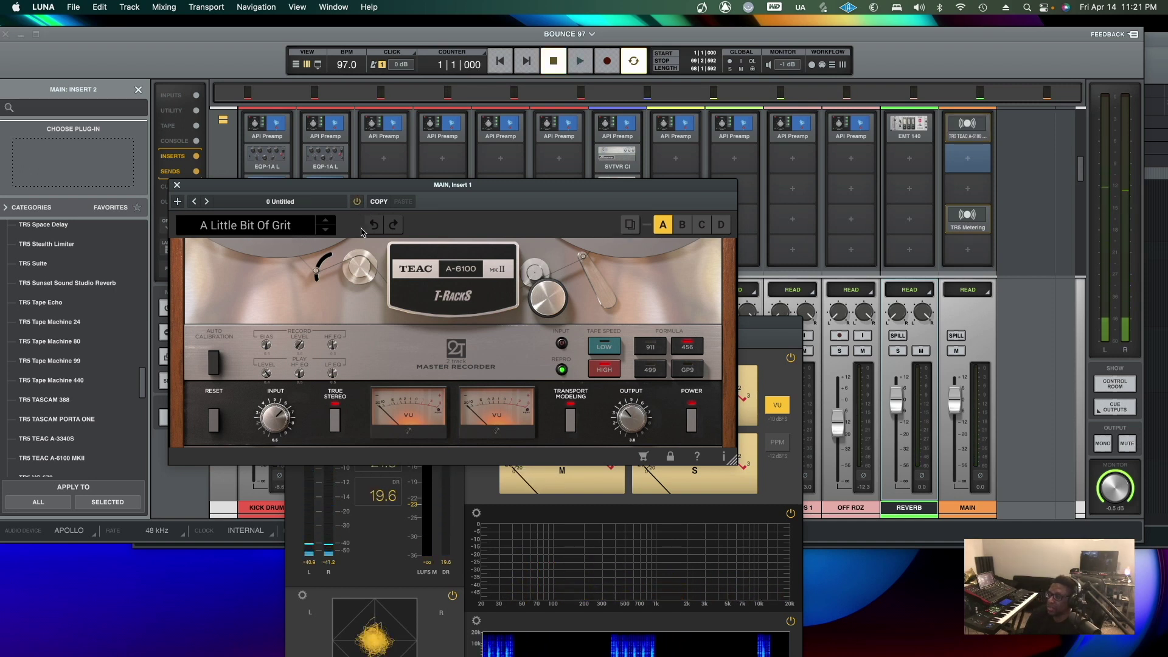
click(358, 202)
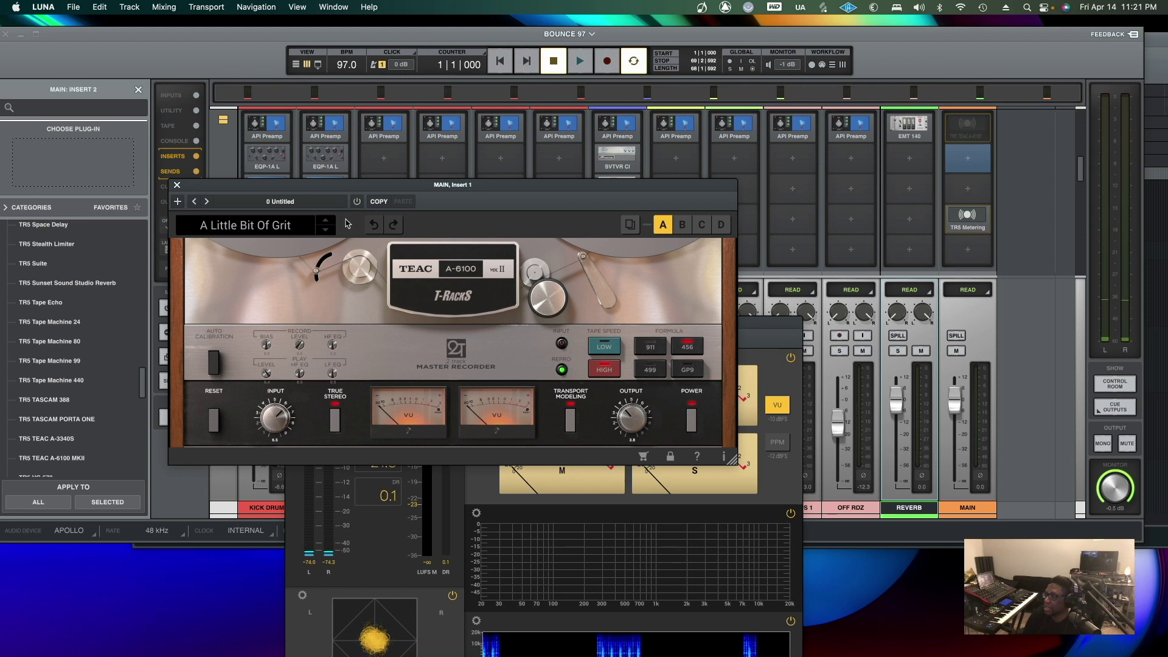
click(303, 230)
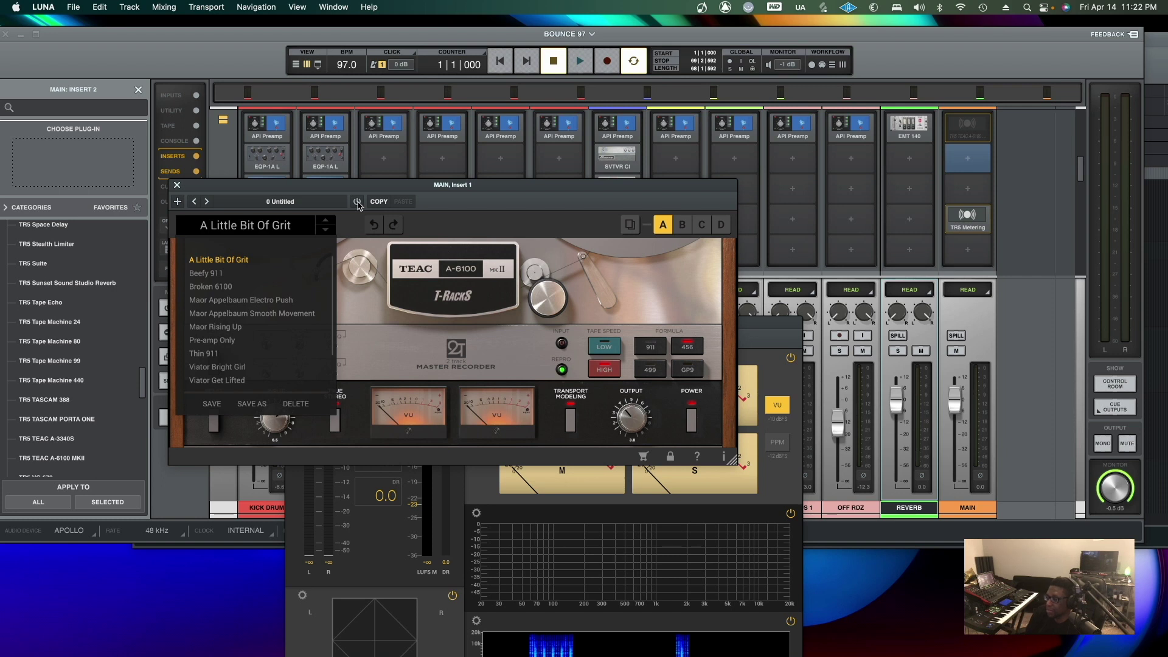
Play the mix, enable the TEAC A-6100 on MAIN, and audition the Beefy 911, Broken 6100 and Maor Appelbaum Electro Push presets
key(space)
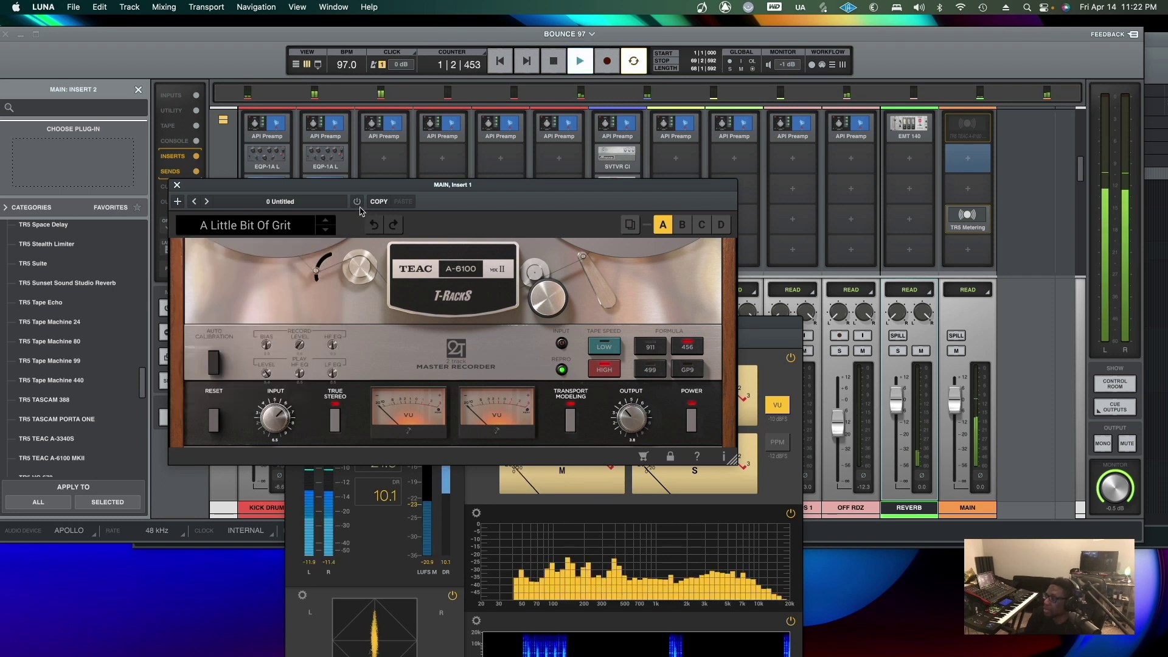
click(357, 201)
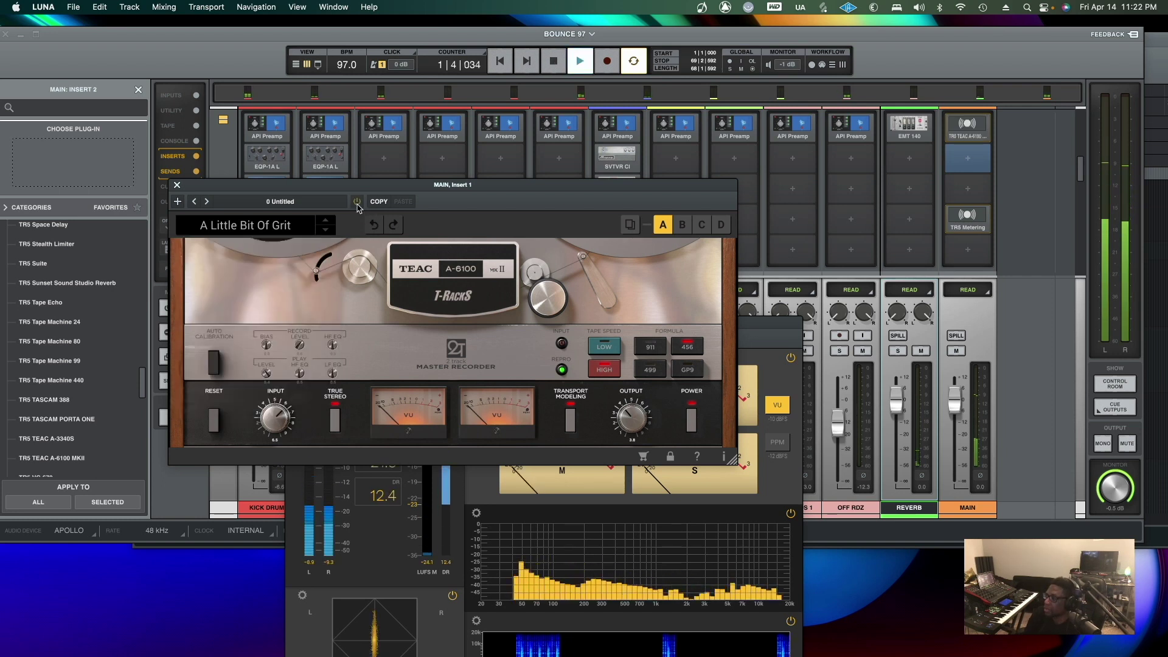
click(328, 234)
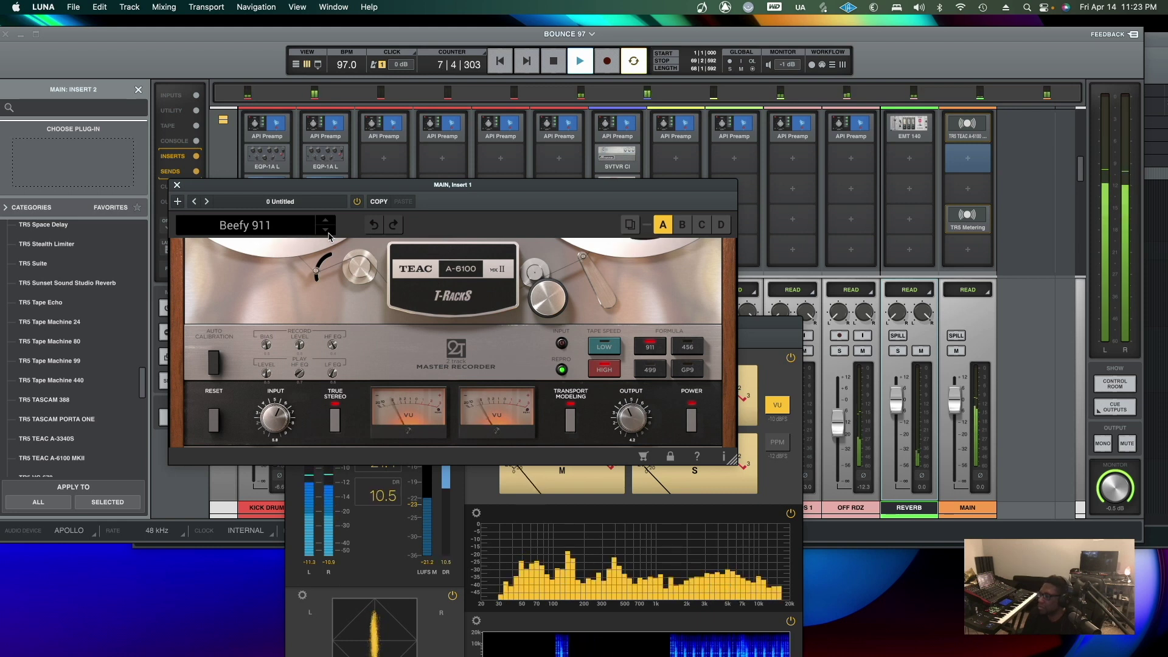
click(326, 231)
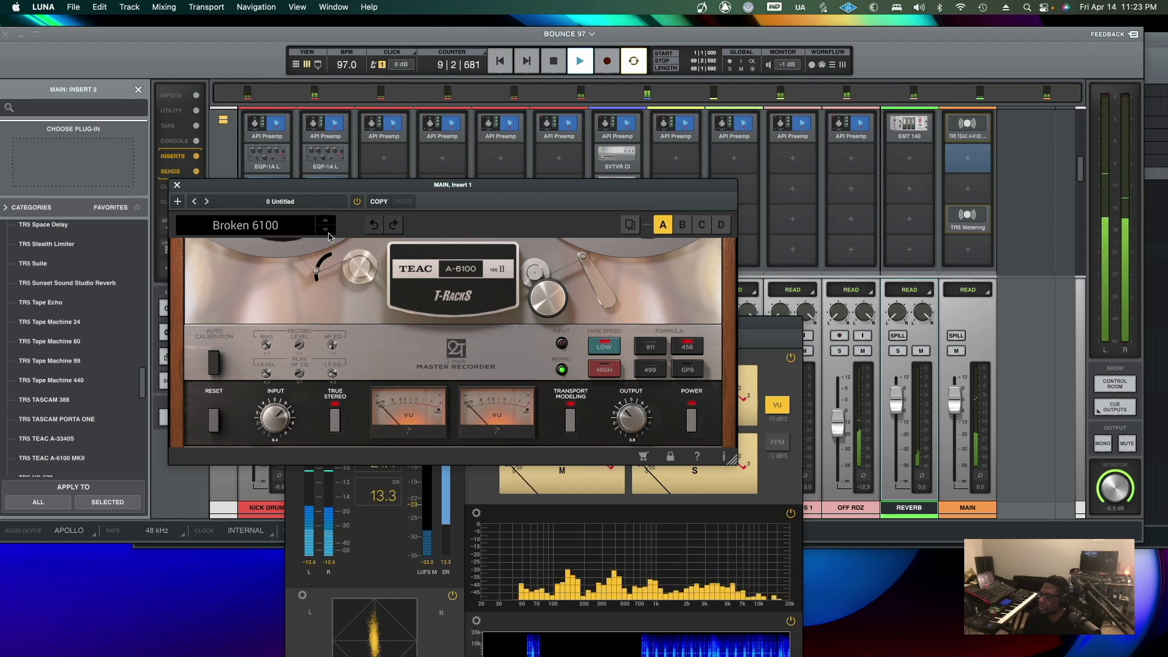
click(327, 231)
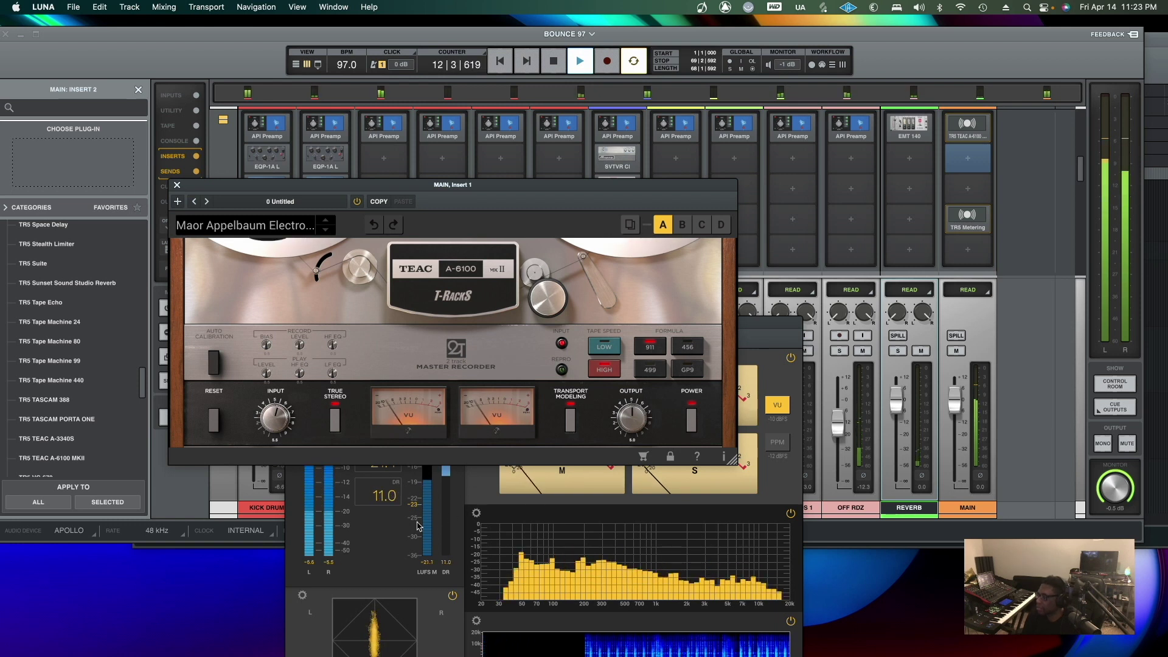
Move the metering window aside and audition the TEAC A-6100's Maor Appelbaum Smooth Movement and Maor Rising Up presets
click(399, 541)
drag(385, 317, 707, 307)
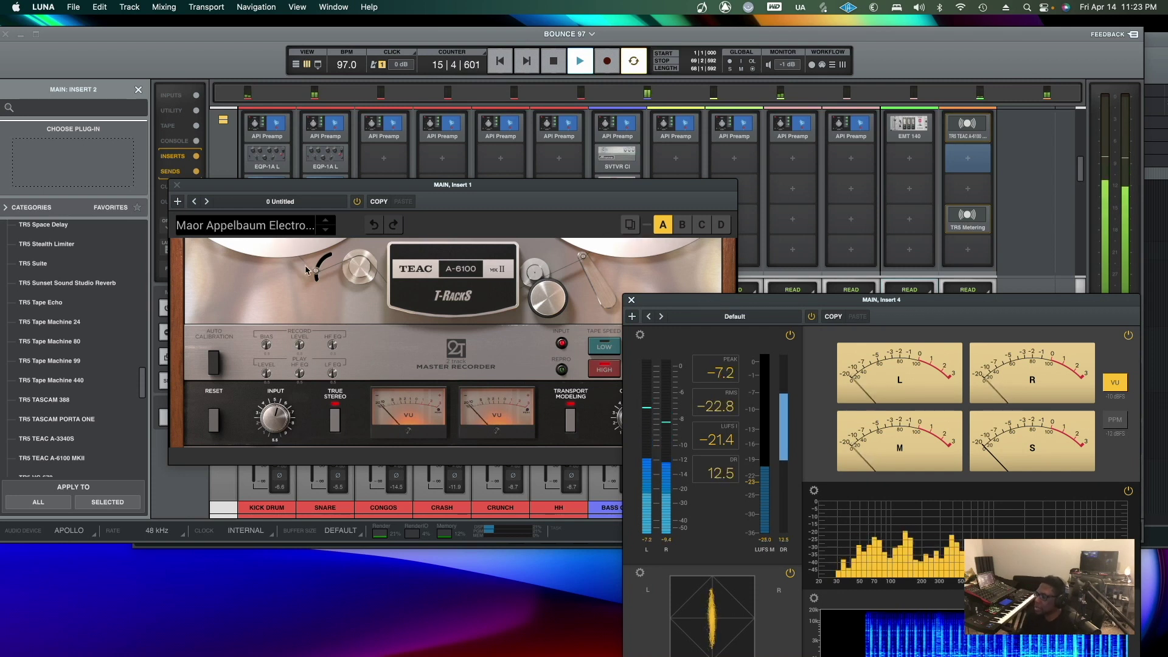
click(326, 232)
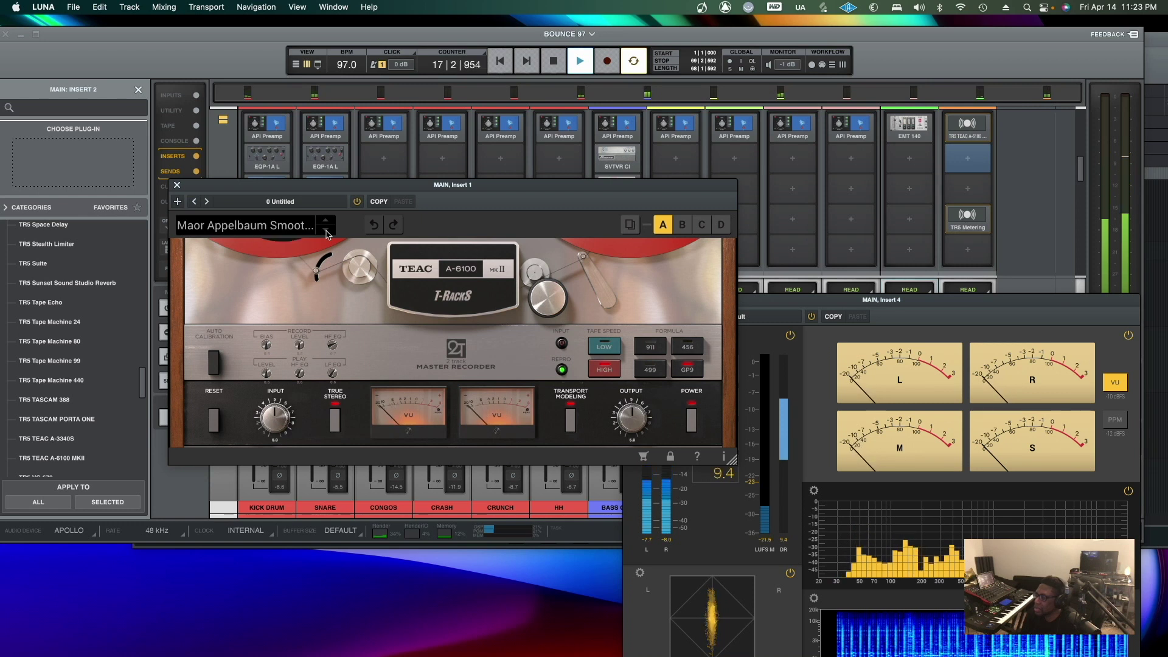
click(327, 232)
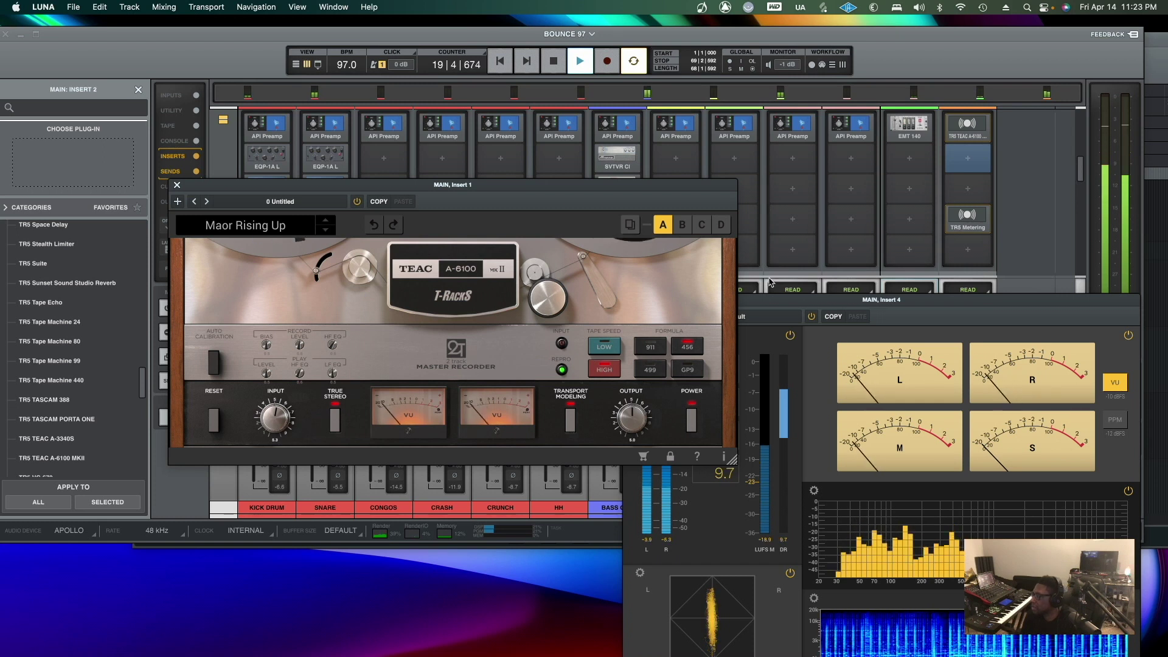
Arrange the TEAC A-6100 and metering windows side by side so both are usable during playback
drag(772, 304, 862, 236)
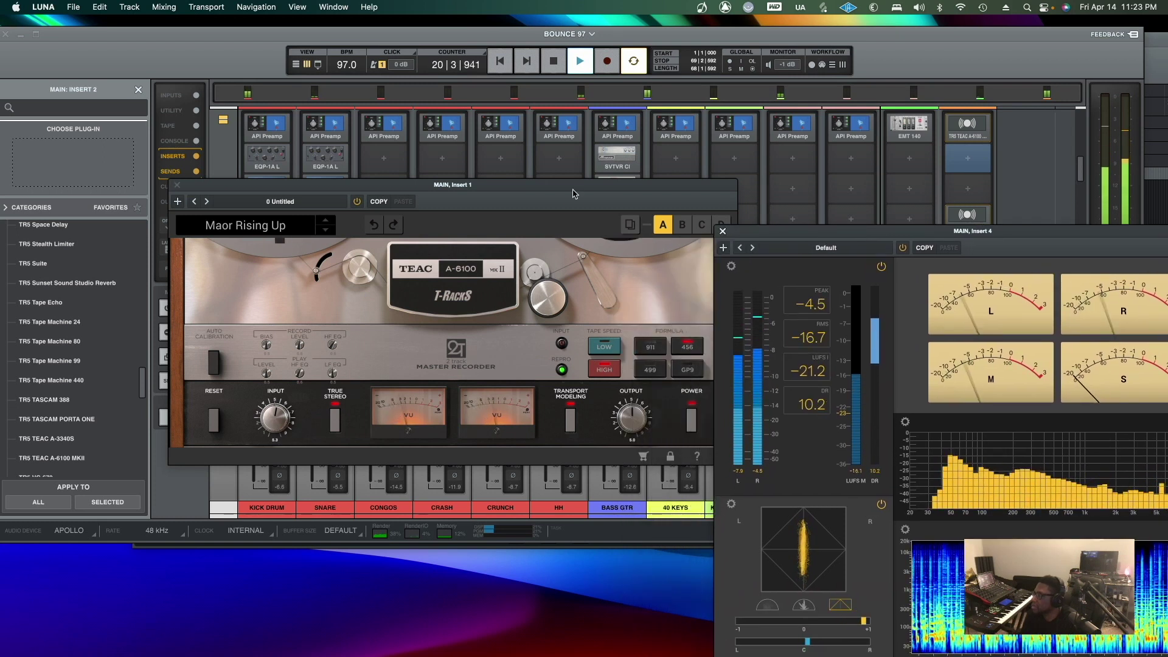
drag(559, 186, 489, 190)
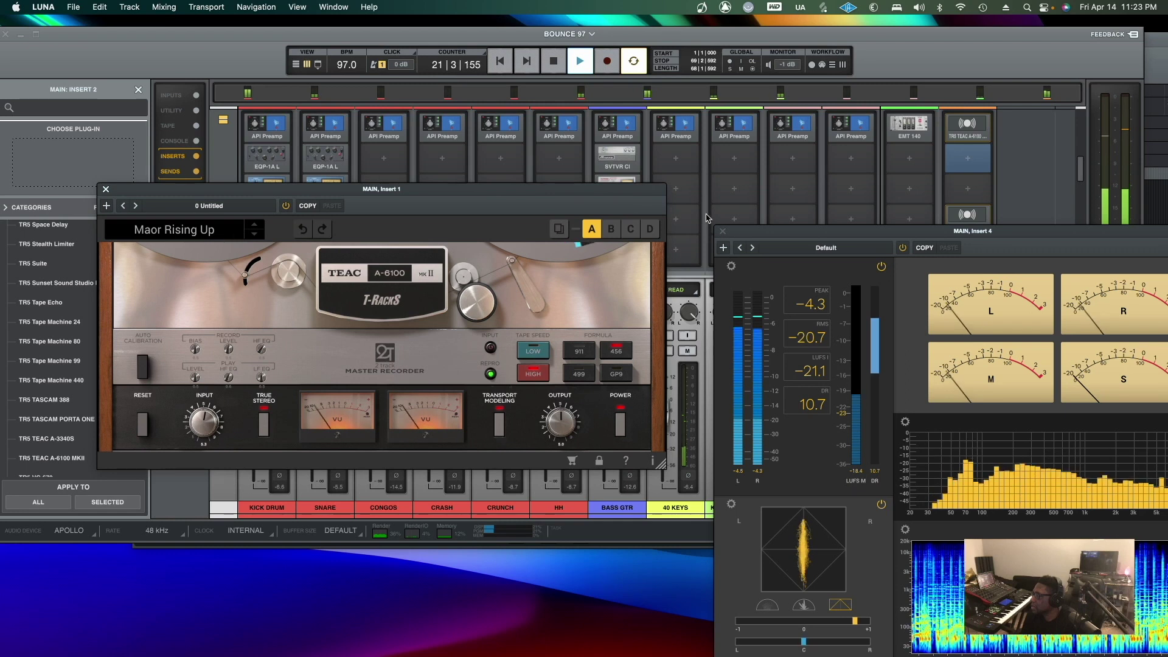
drag(760, 232, 716, 198)
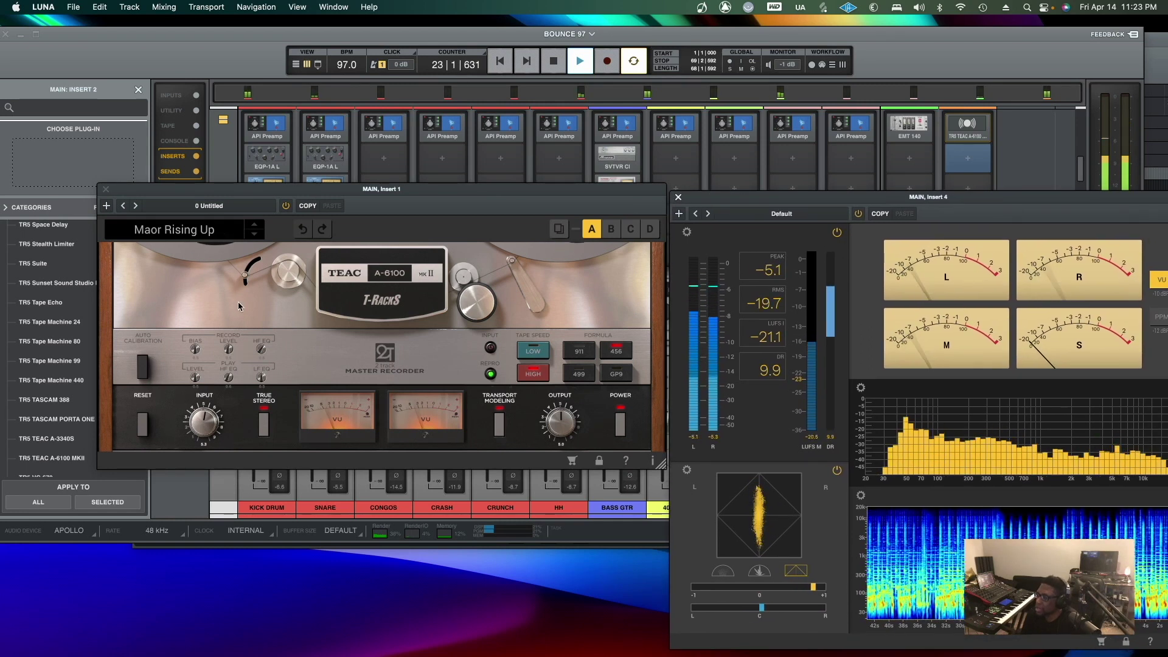
Audition the remaining TEAC A-6100 presets from Pre-amp Only through Thin 911, the Viator presets and Warm Bus, ending on A Little Bit Of Grit
click(254, 235)
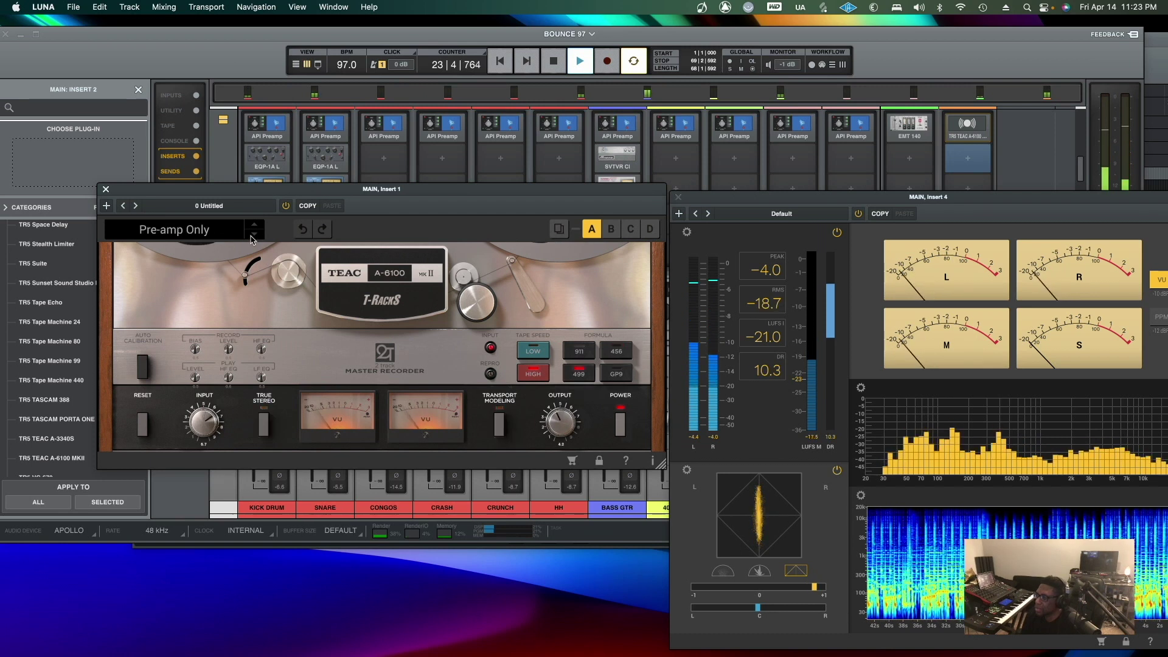
click(258, 238)
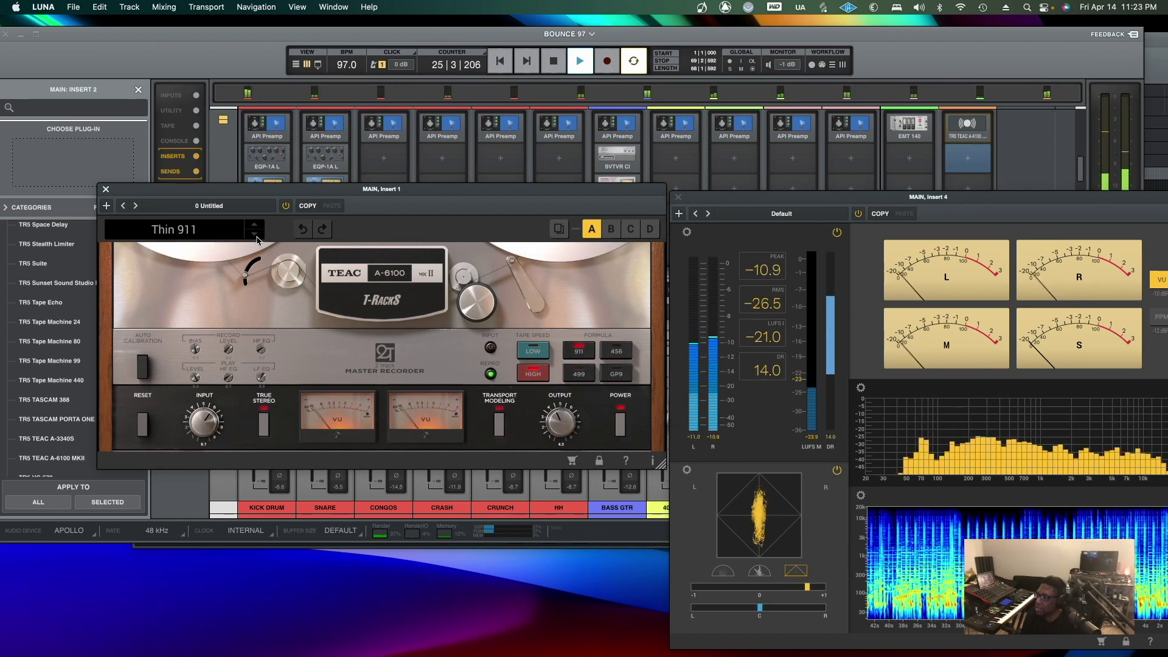
click(255, 236)
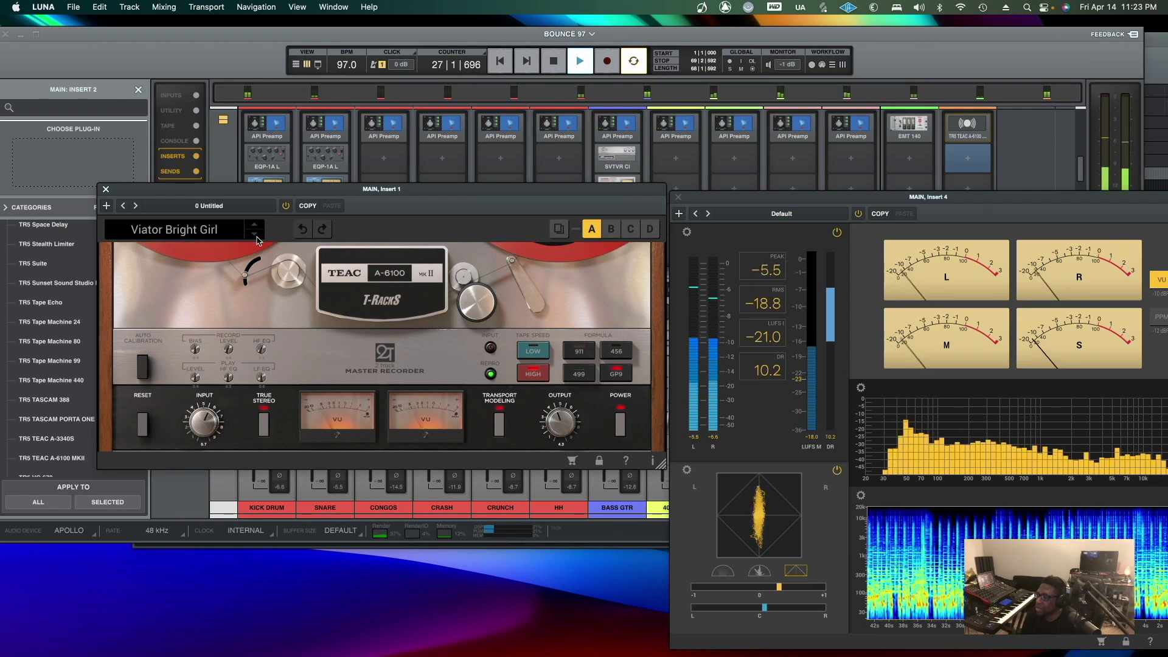
click(256, 237)
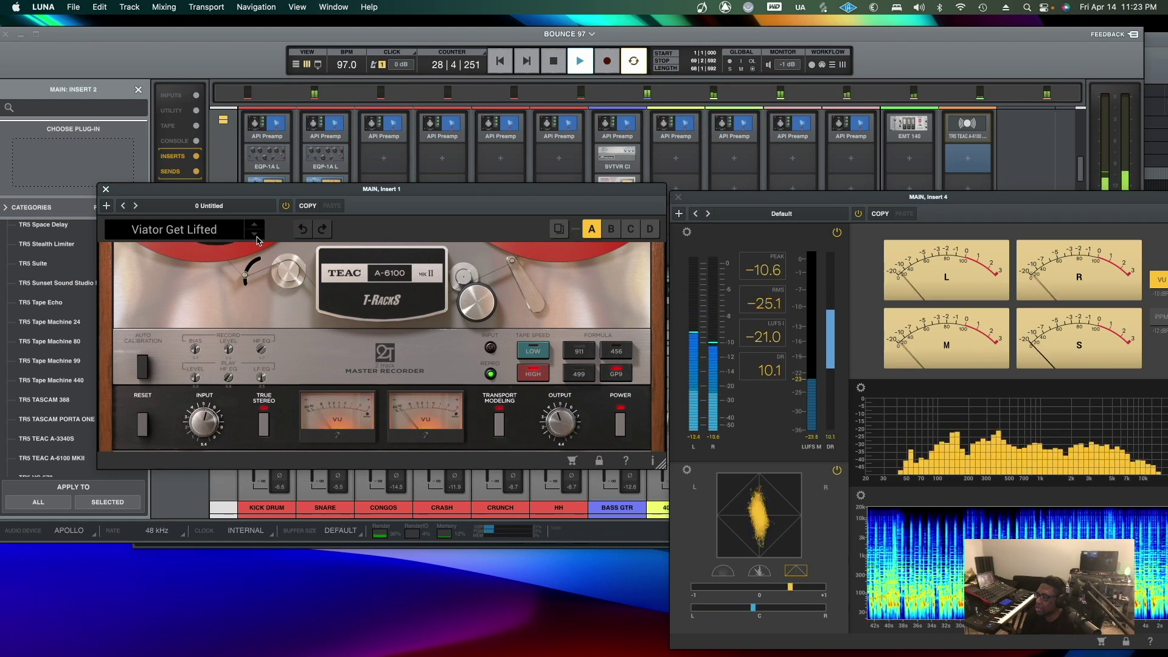
click(256, 237)
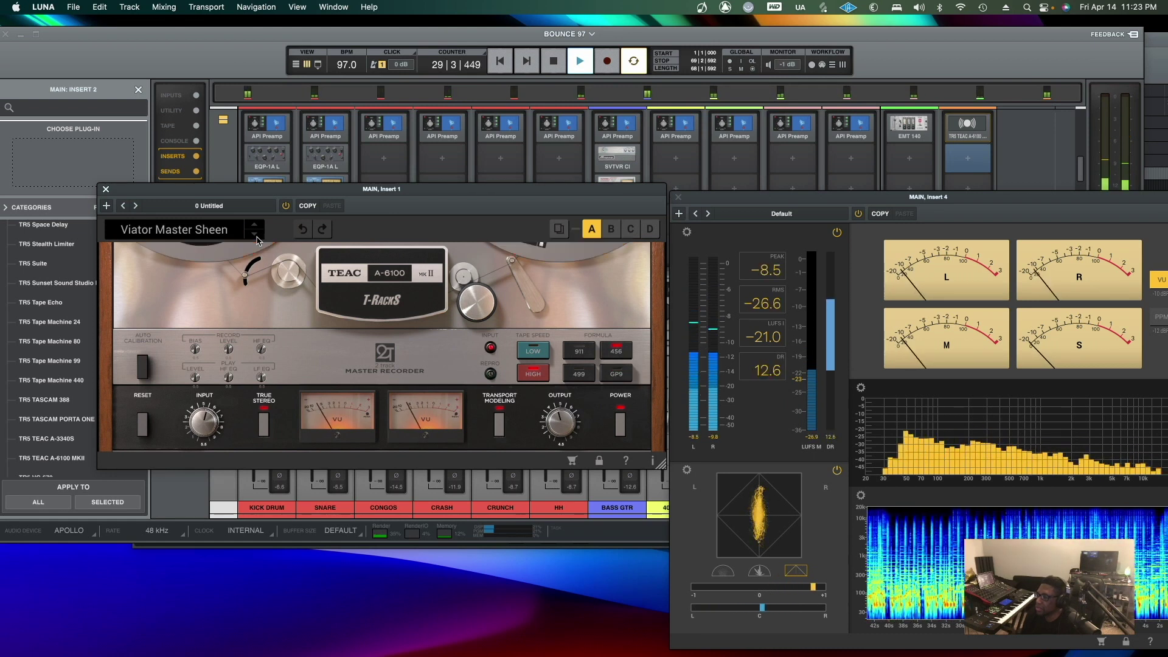
click(257, 237)
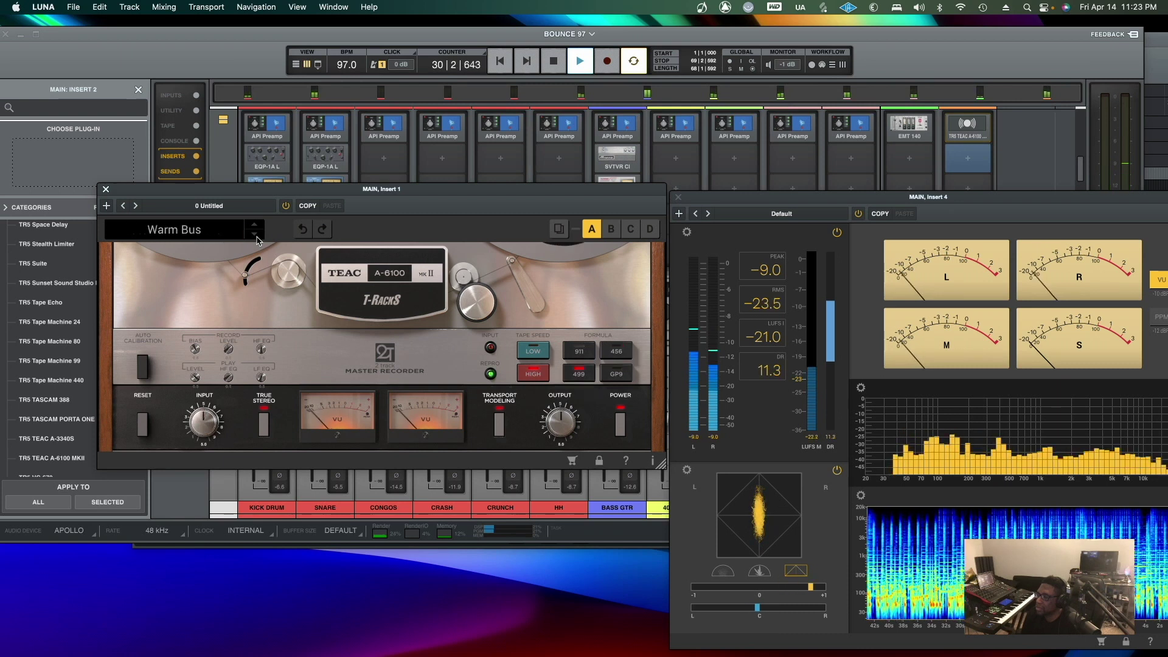
click(256, 237)
Compare the Maor Rising Up preset with Pre-amp Only and Thin 911, and settle on Maor Rising Up
click(212, 236)
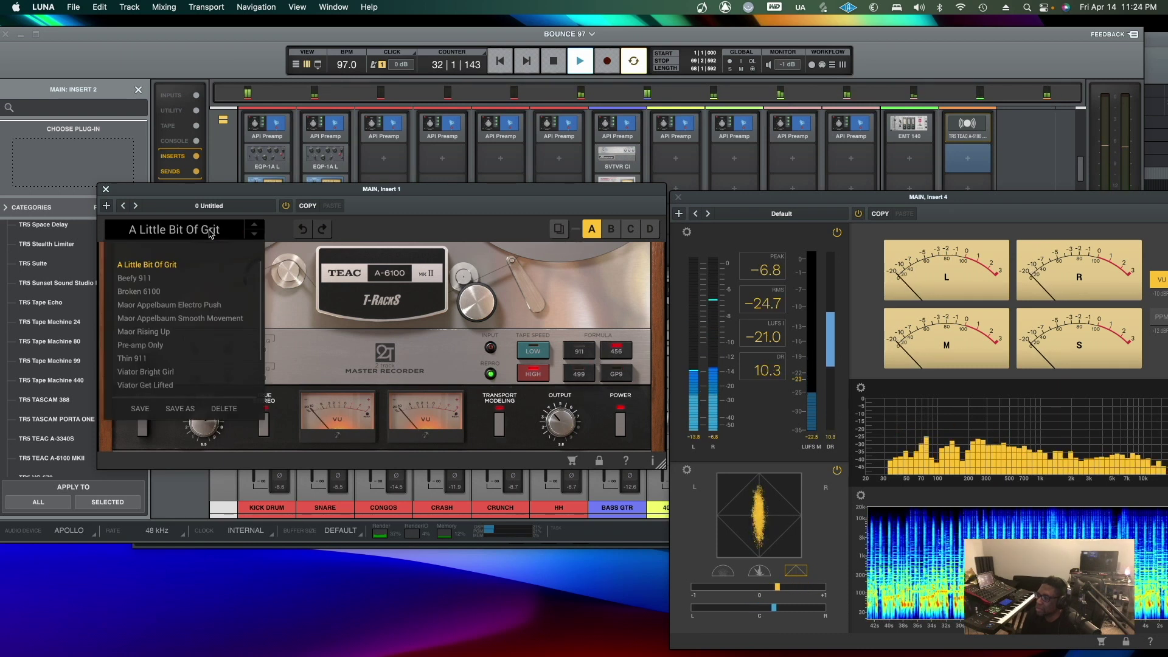
click(159, 331)
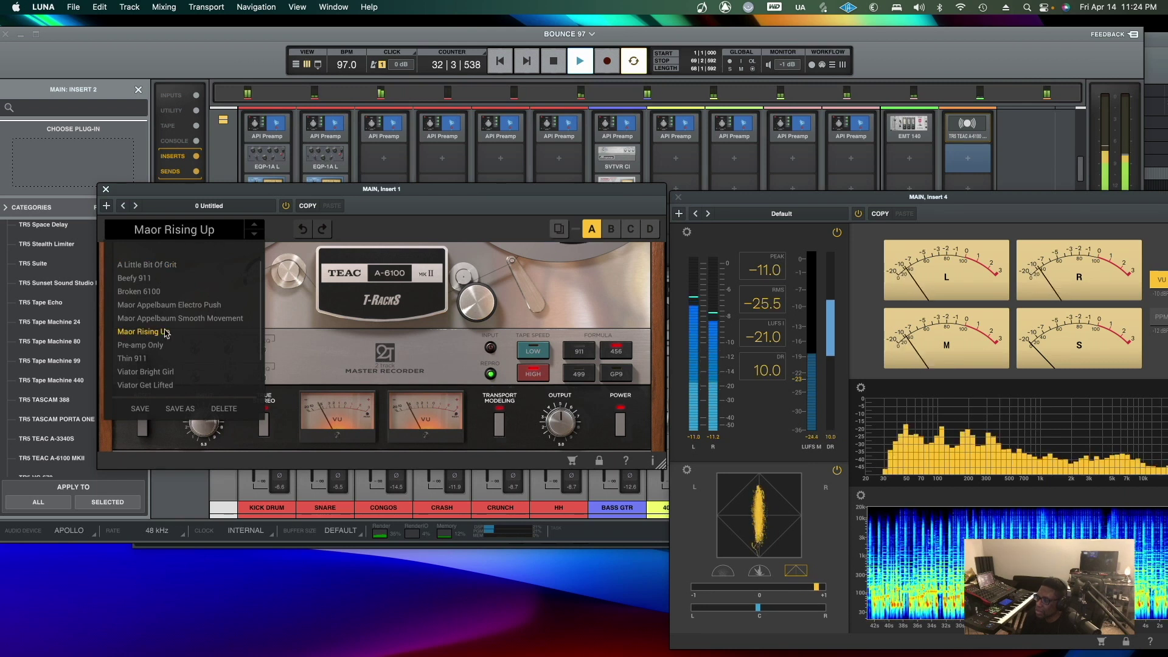
click(256, 238)
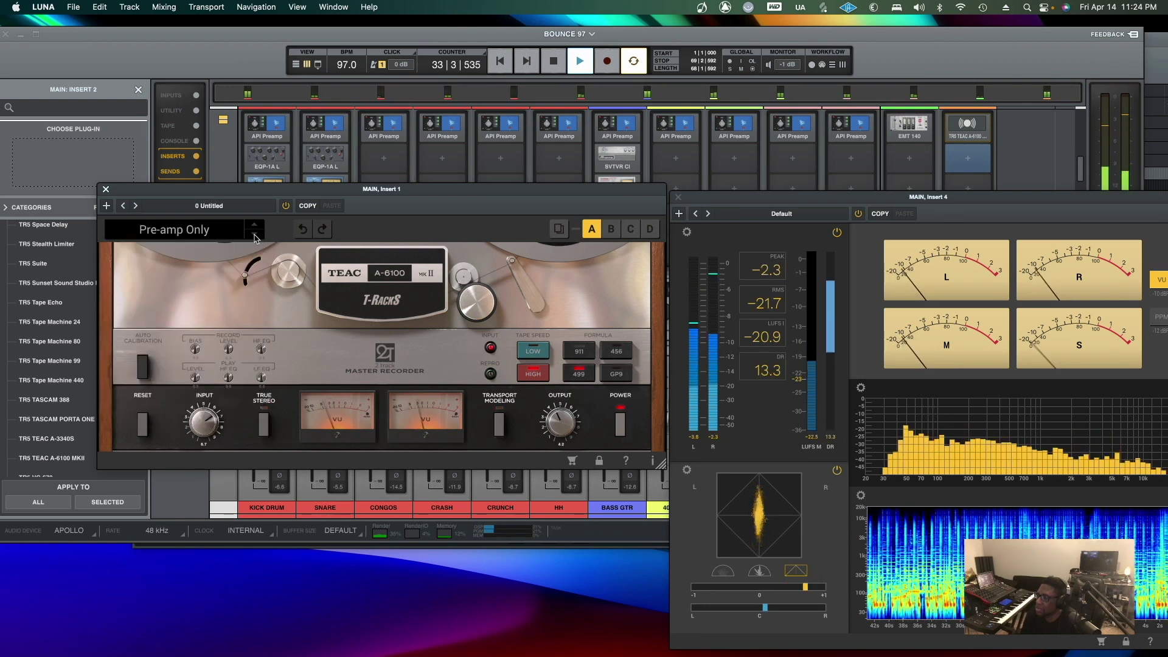
click(254, 236)
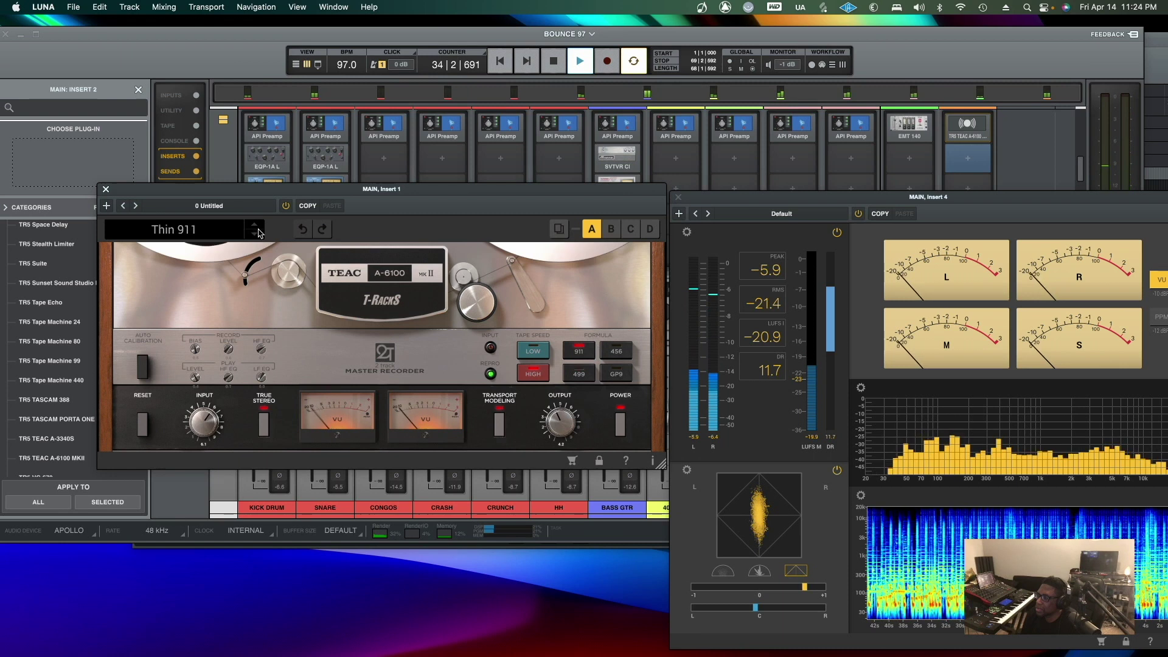
click(258, 229)
click(258, 229)
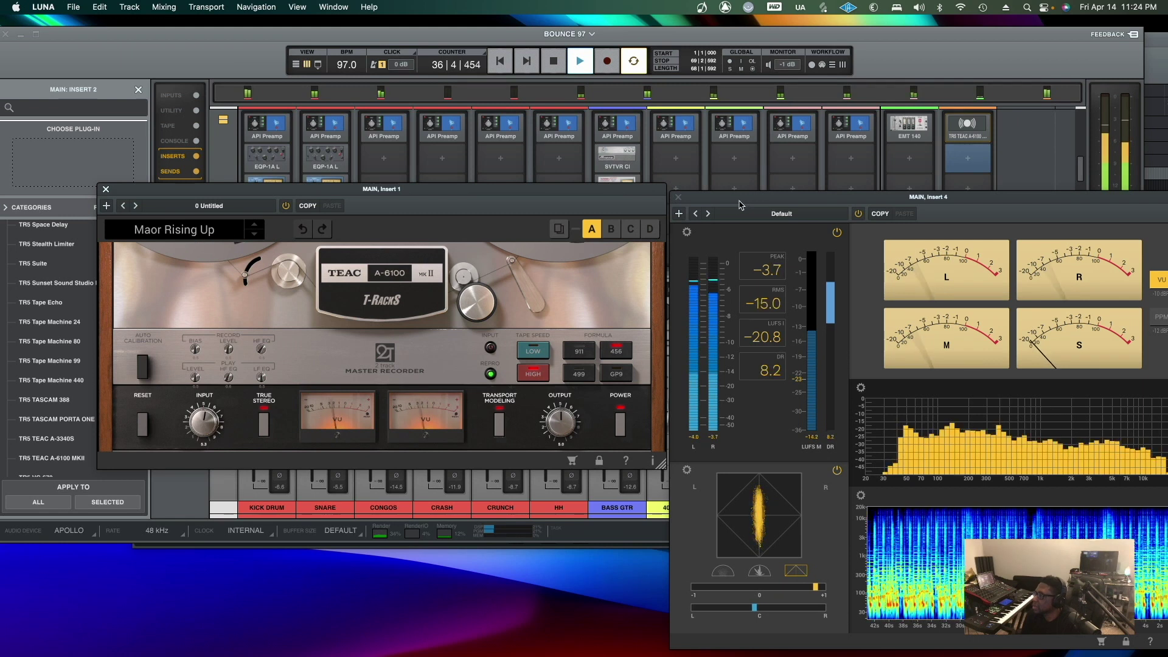
Stop the mix playback and bypass the TEAC A-6100 on the MAIN channel
drag(740, 204, 666, 186)
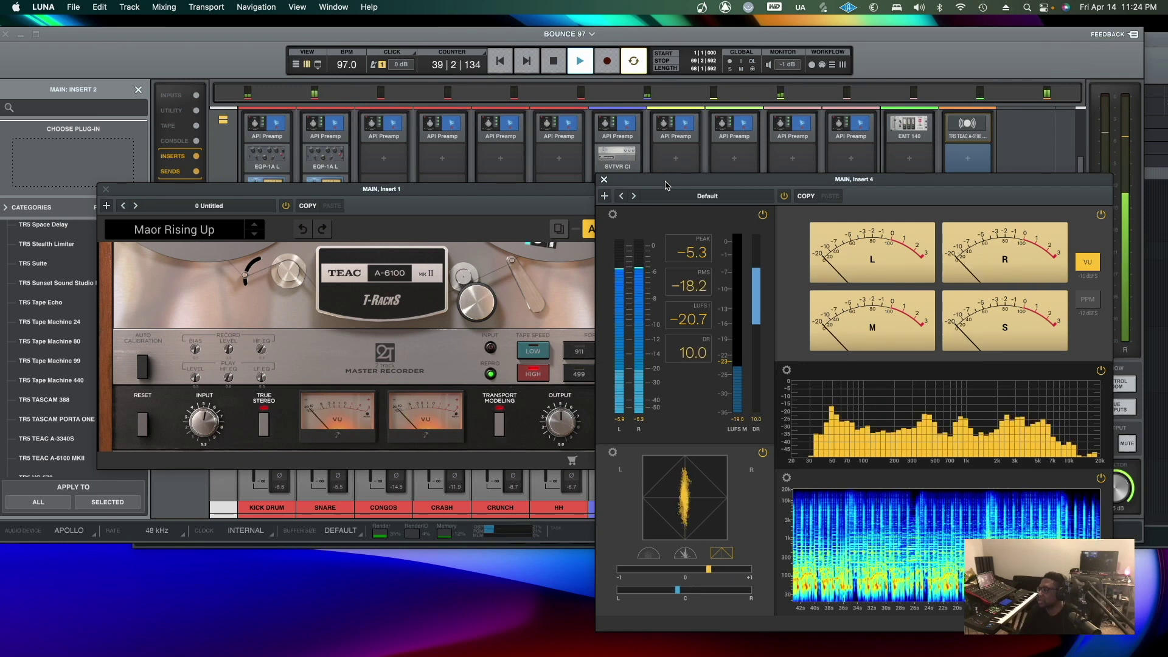
click(493, 197)
key(space)
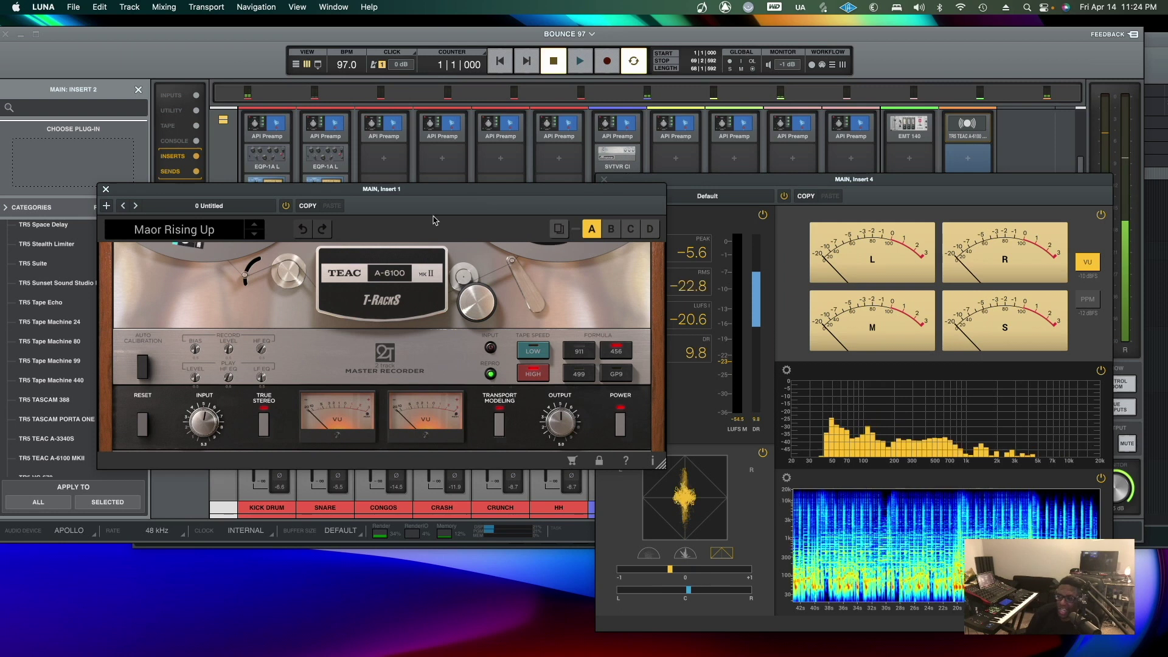
click(286, 205)
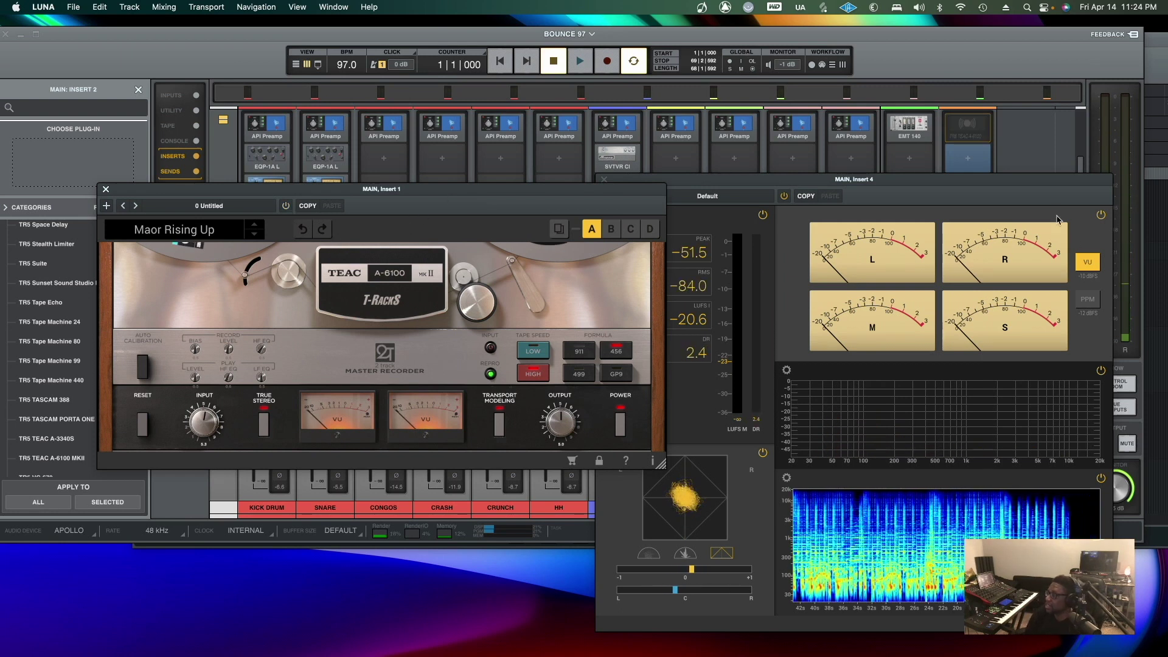
Move the metering window off the MAIN channel strip to uncover its inserts and fader
drag(929, 188, 469, 444)
scroll(1015, 211, up, 1)
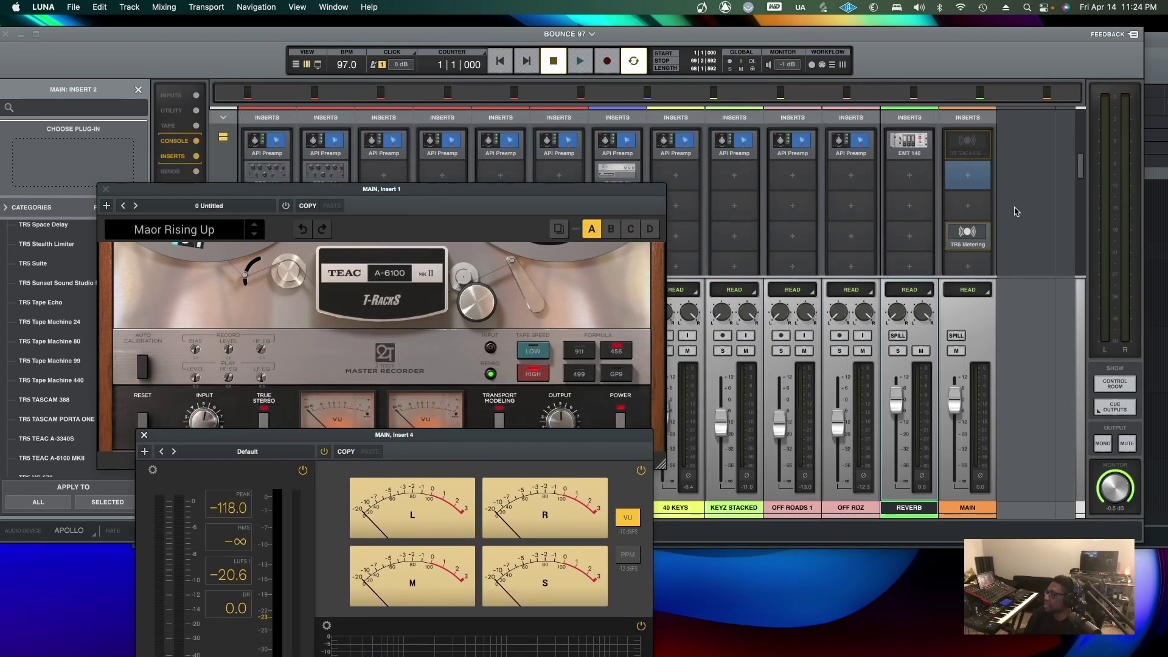
Add the Neve Summing extension to the MAIN channel's summing slot
scroll(1015, 211, up, 5)
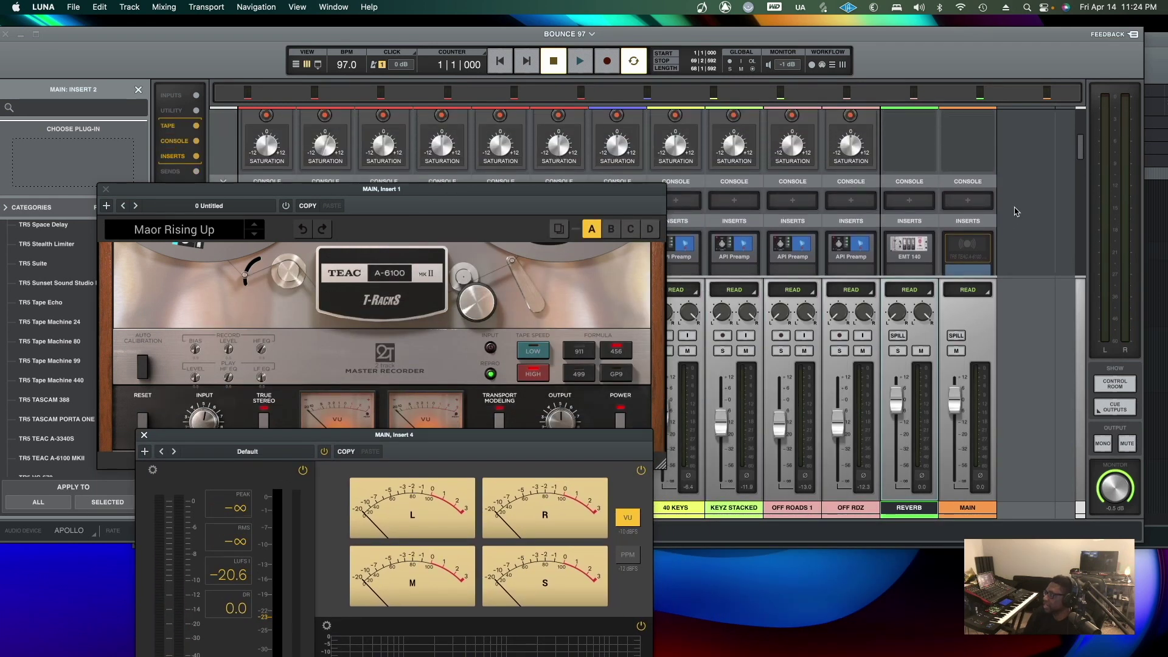
scroll(1015, 211, up, 4)
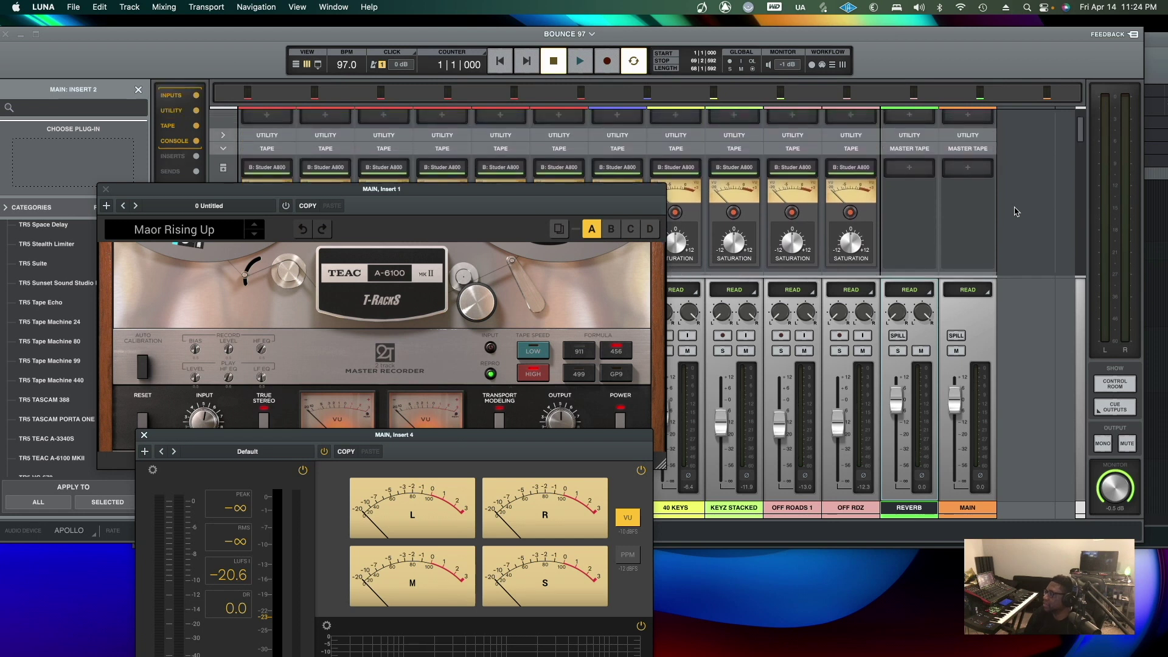
scroll(1015, 211, up, 1)
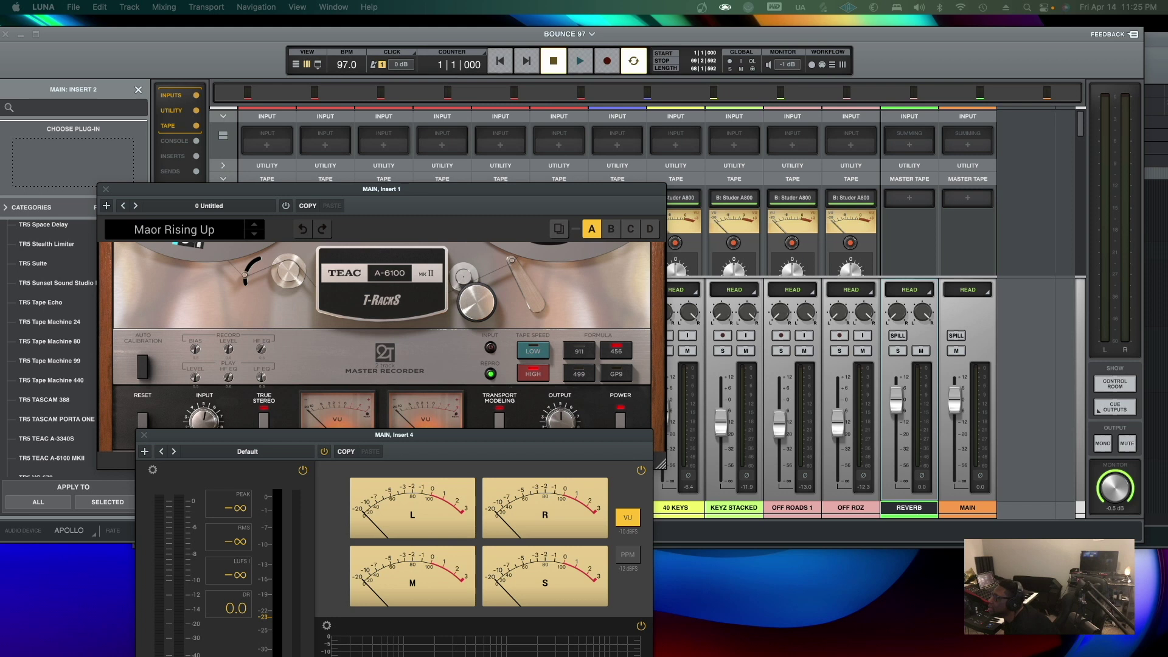
click(970, 145)
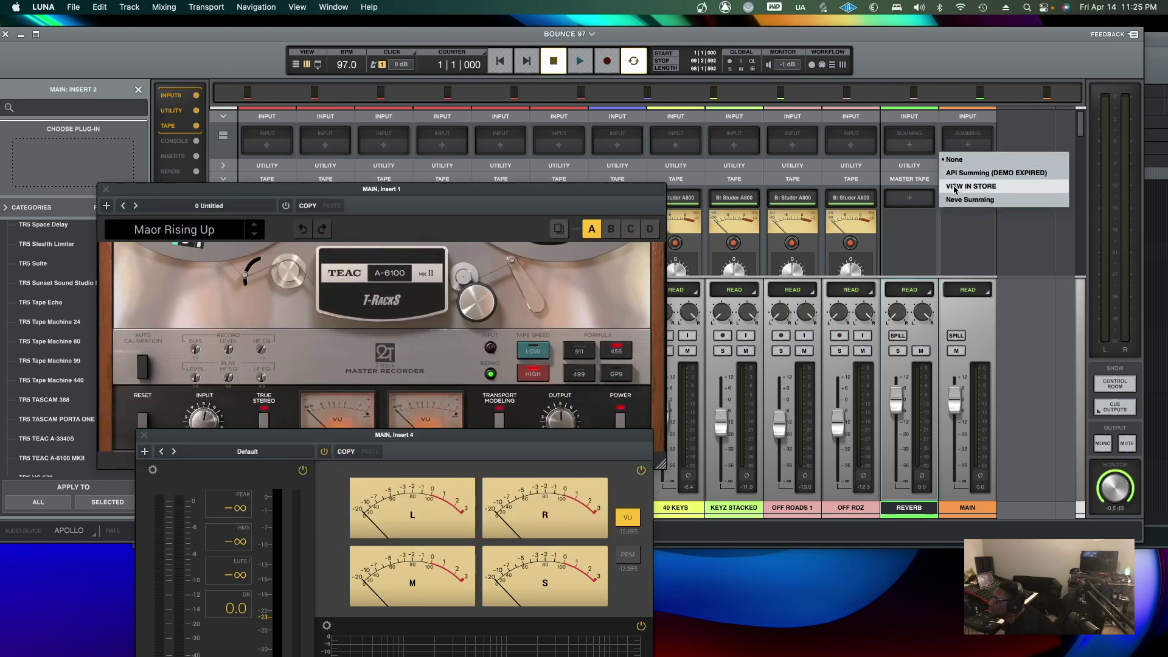
click(966, 201)
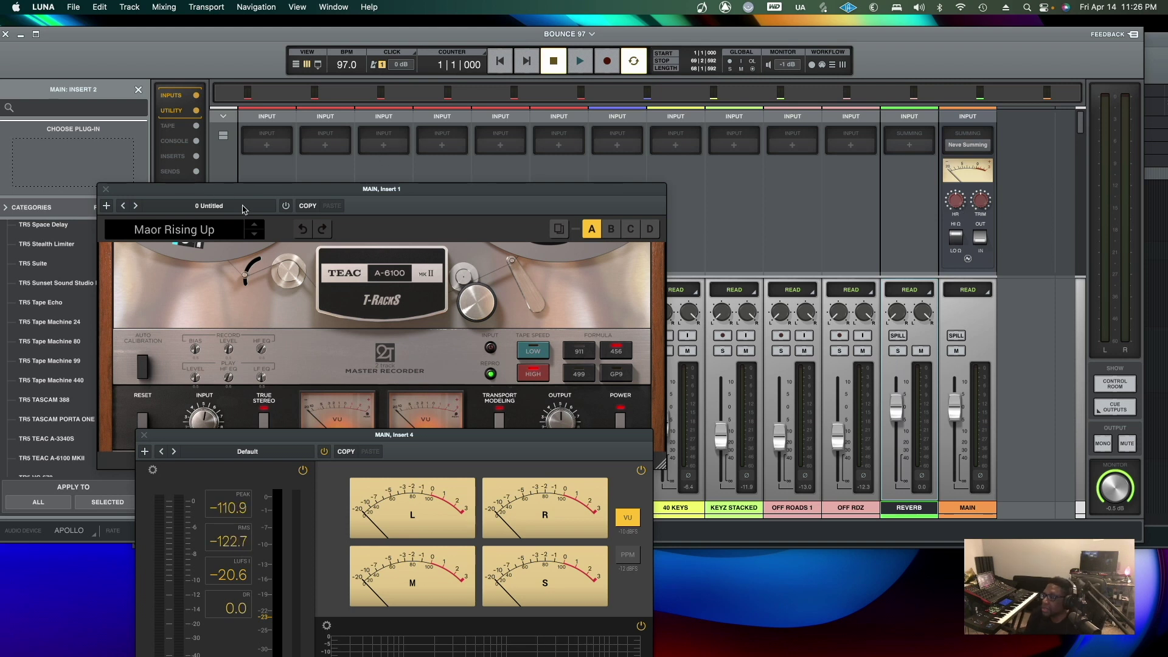
Move the TEAC A-6100 window clear of the metering window so both can be seen together
drag(209, 195, 166, 109)
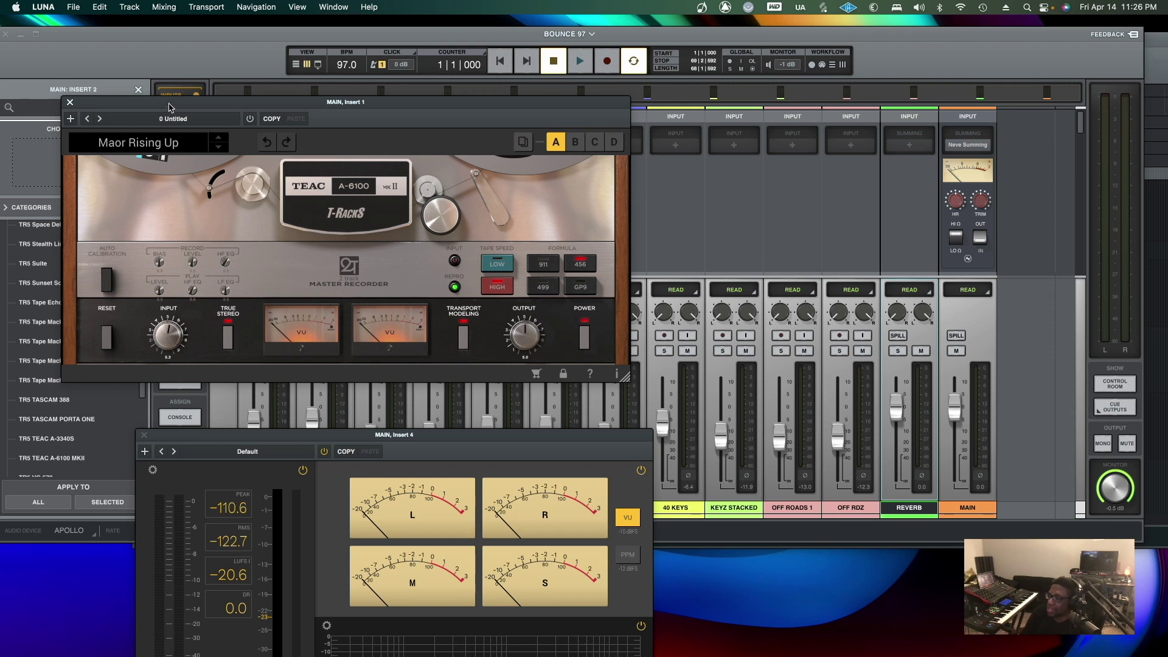
drag(183, 104, 152, 110)
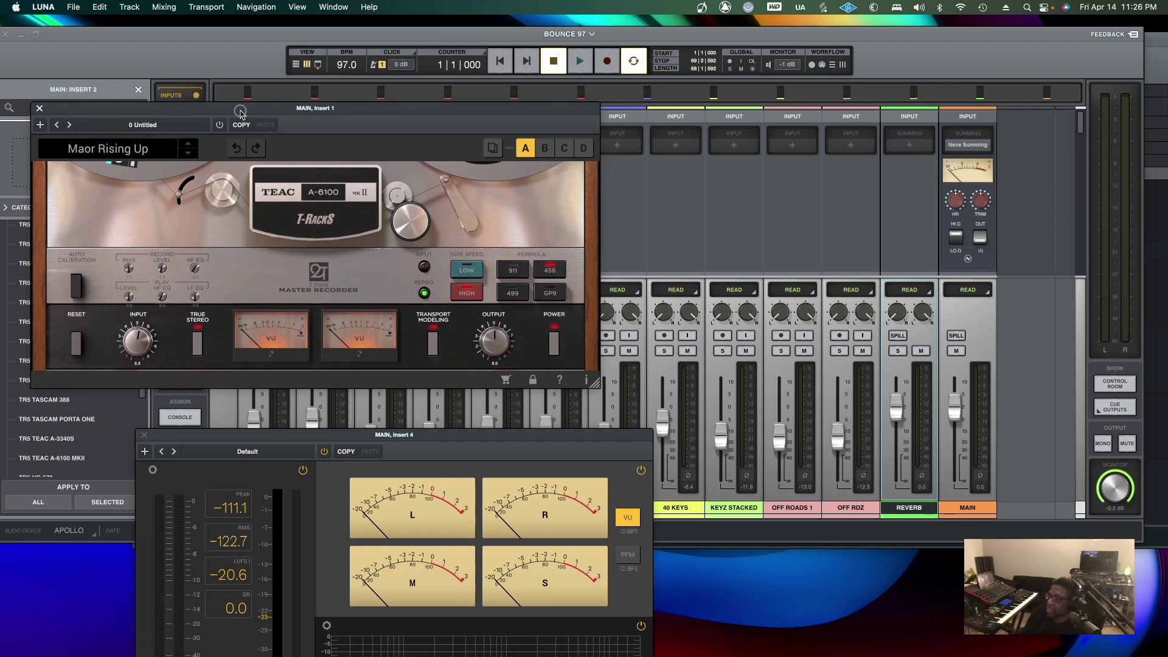
drag(239, 110, 251, 111)
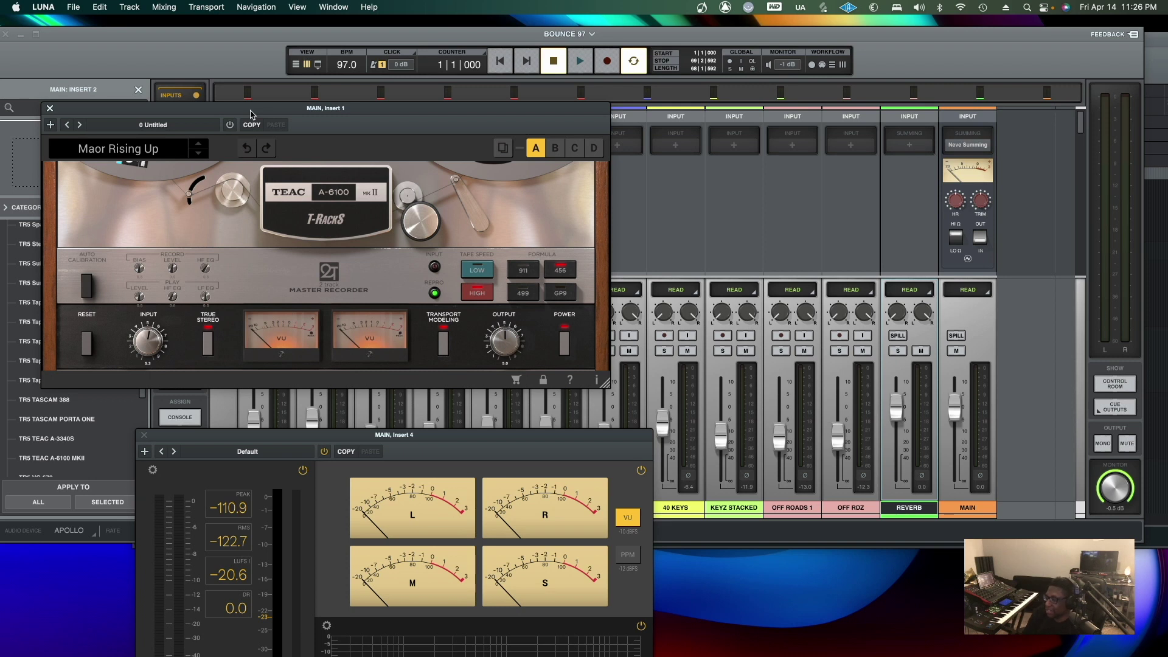
drag(250, 114, 241, 116)
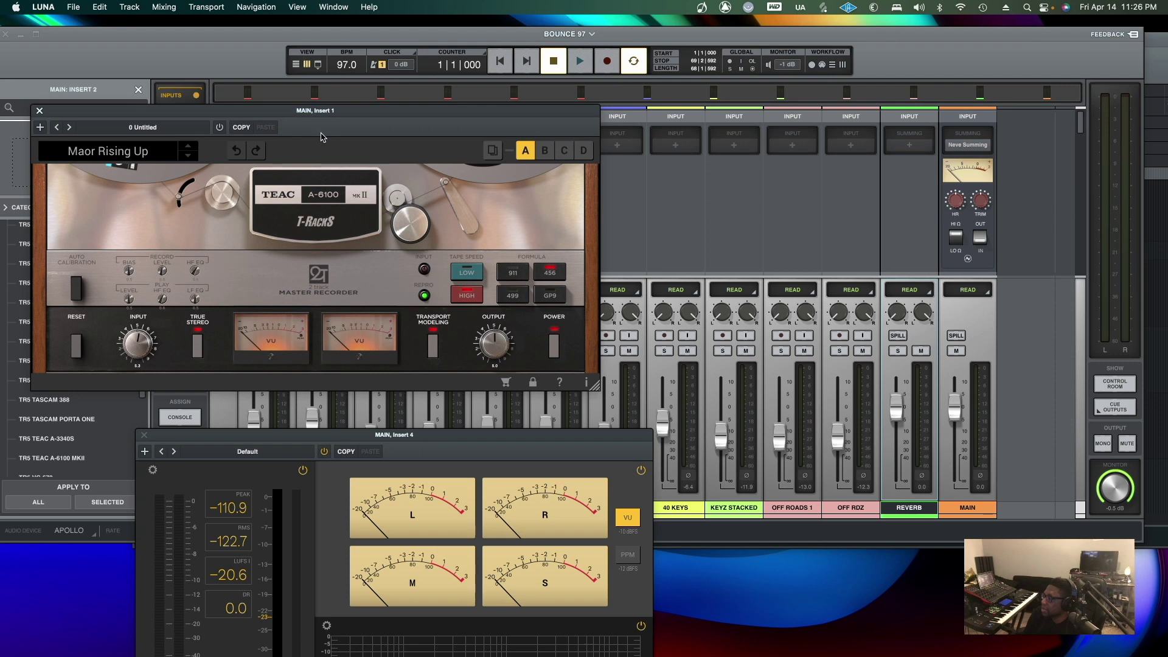
drag(256, 112, 270, 118)
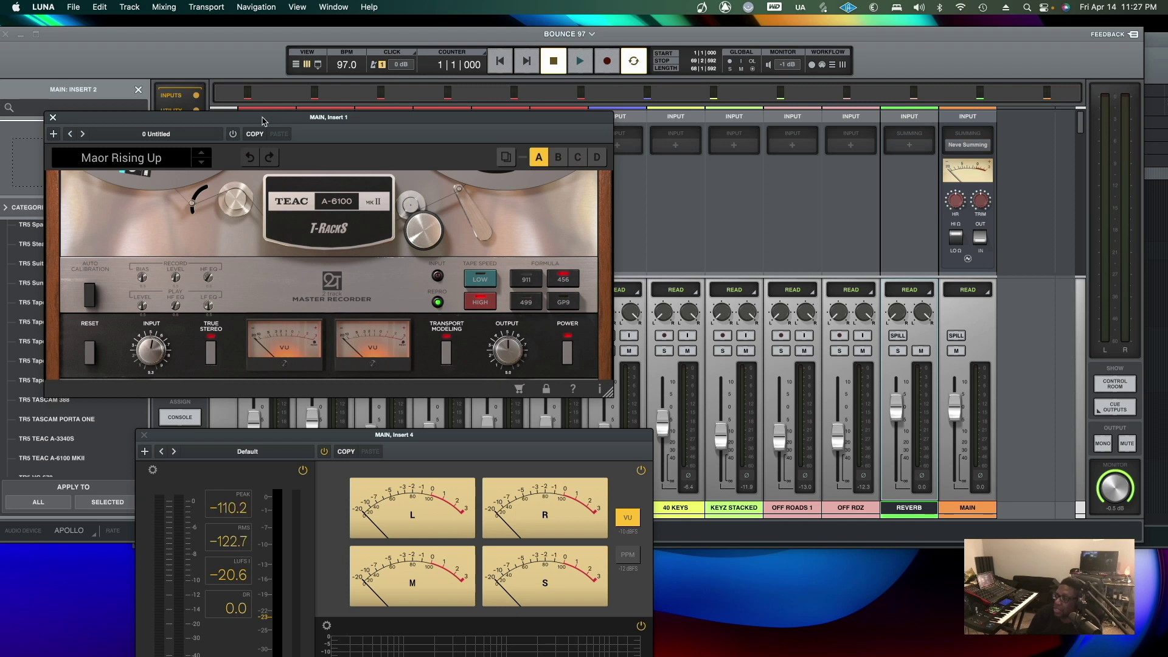
key(m)
drag(265, 121, 293, 126)
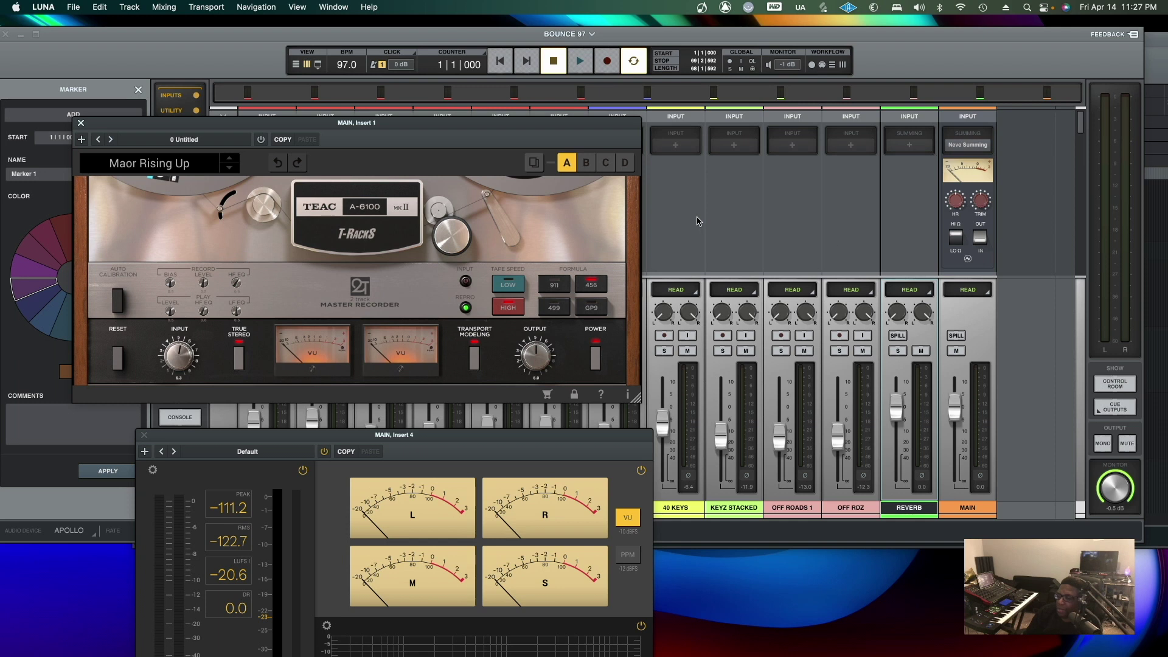
Play the mix and audition the Neve Summing impedance and in/out switches on MAIN, with the full metering window in view
key(space)
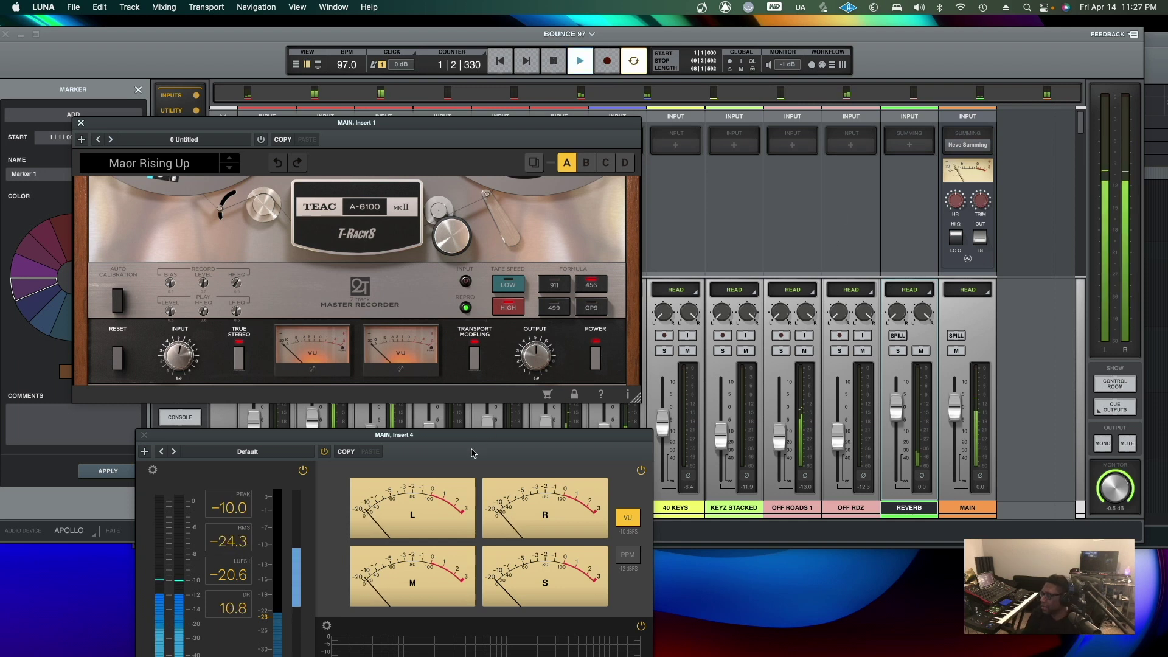
drag(482, 431, 586, 230)
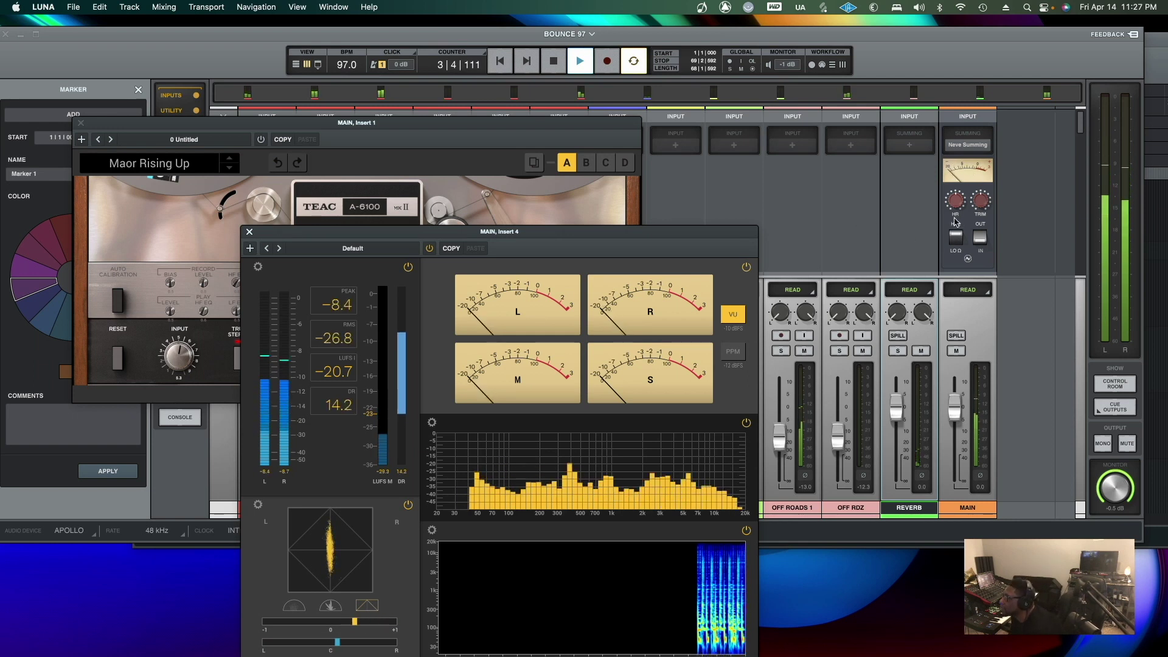
click(961, 239)
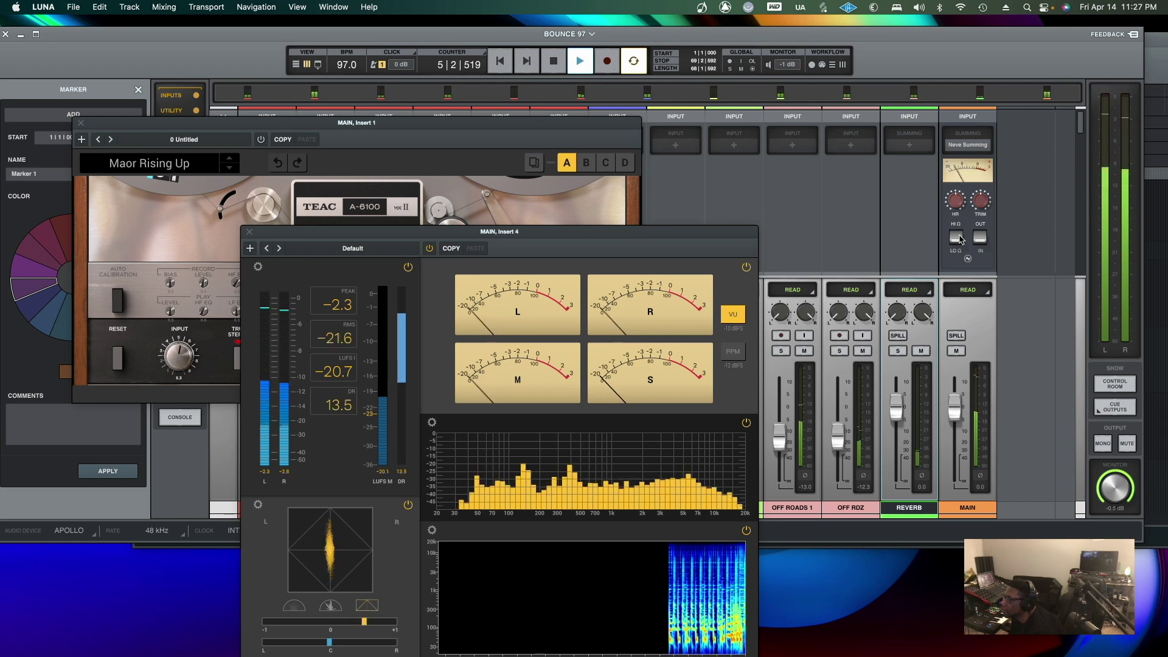
click(960, 238)
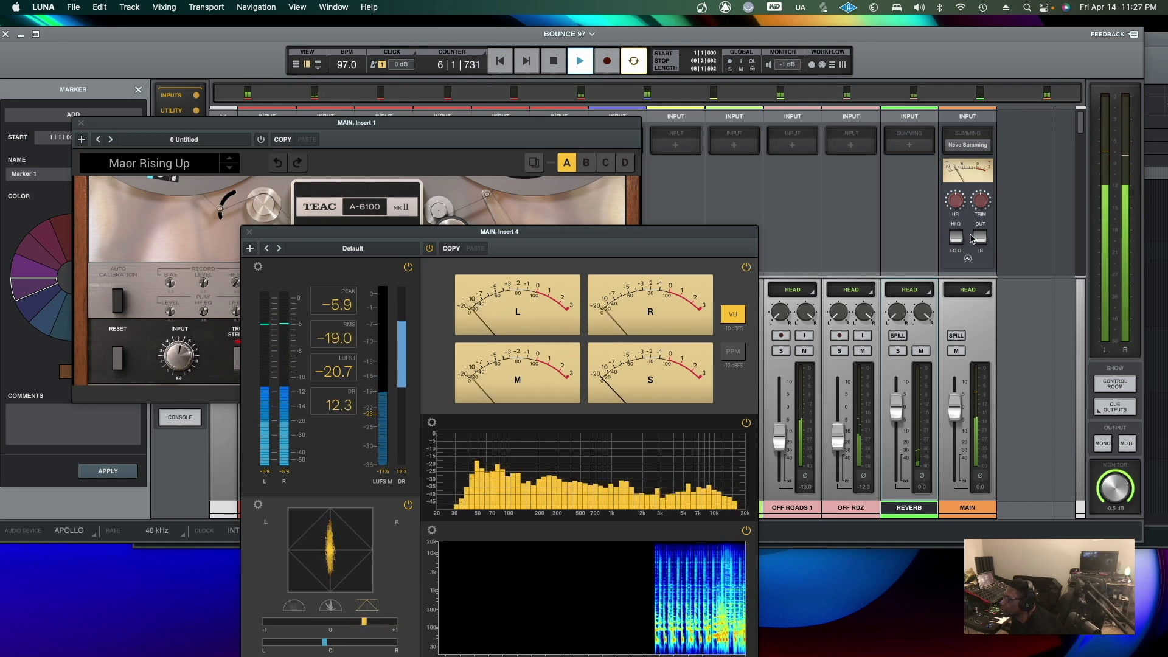
click(981, 238)
click(982, 238)
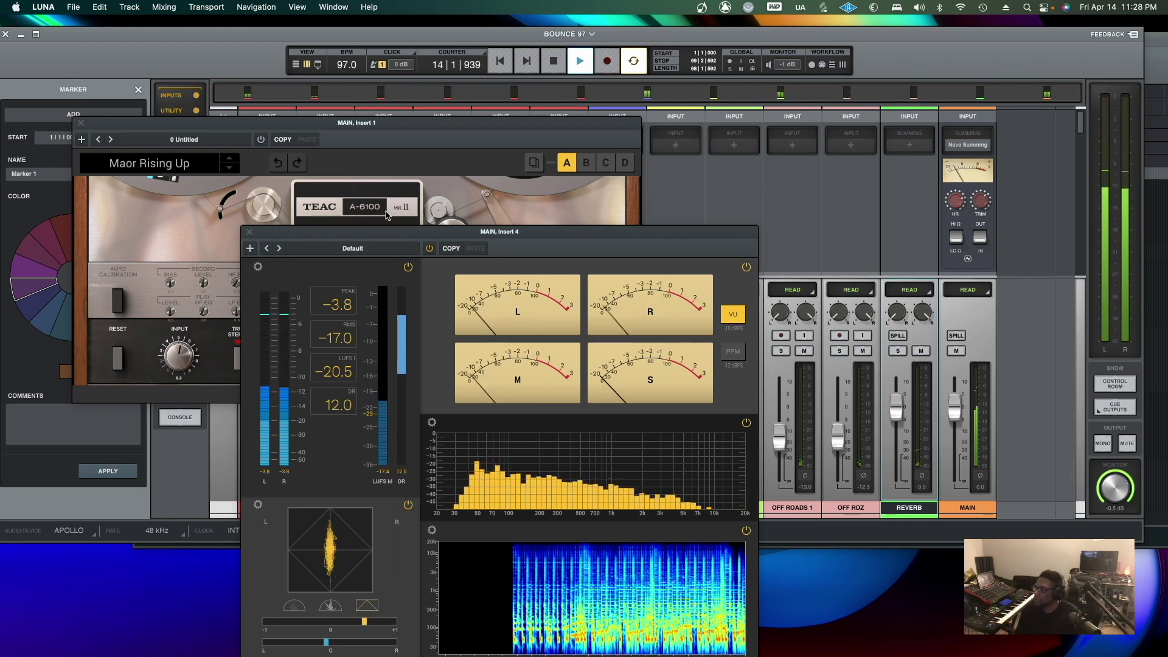
Uncover the TEAC A-6100, restart the mix from the beginning and re-enable the tape plug-in on MAIN
drag(388, 236, 706, 128)
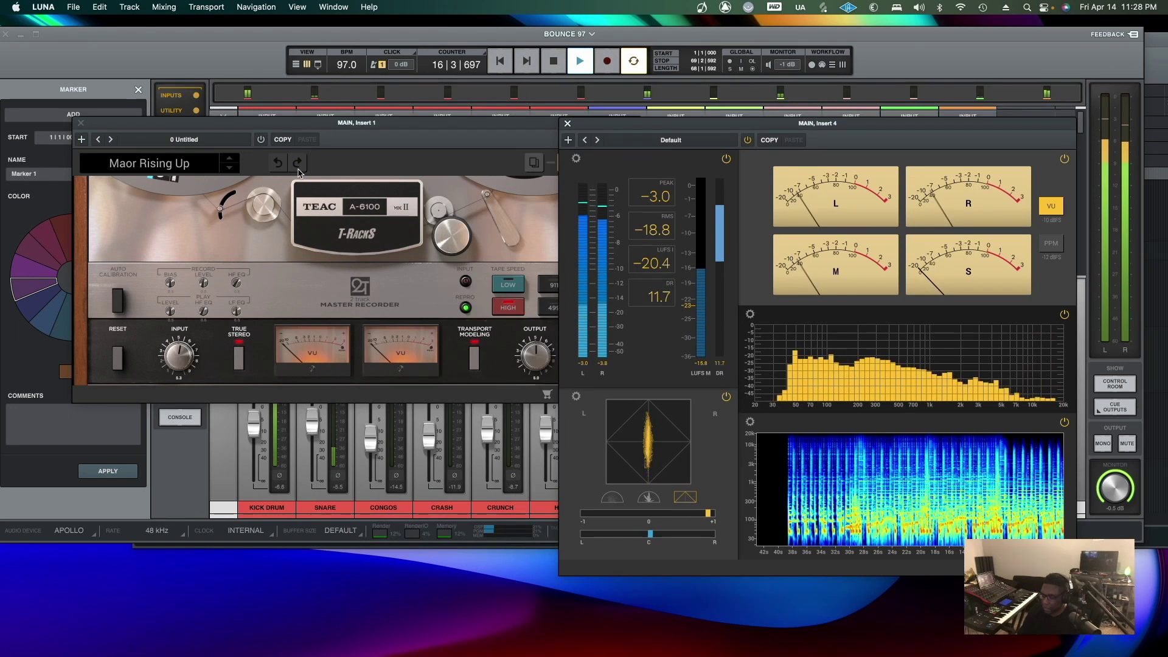
key(space)
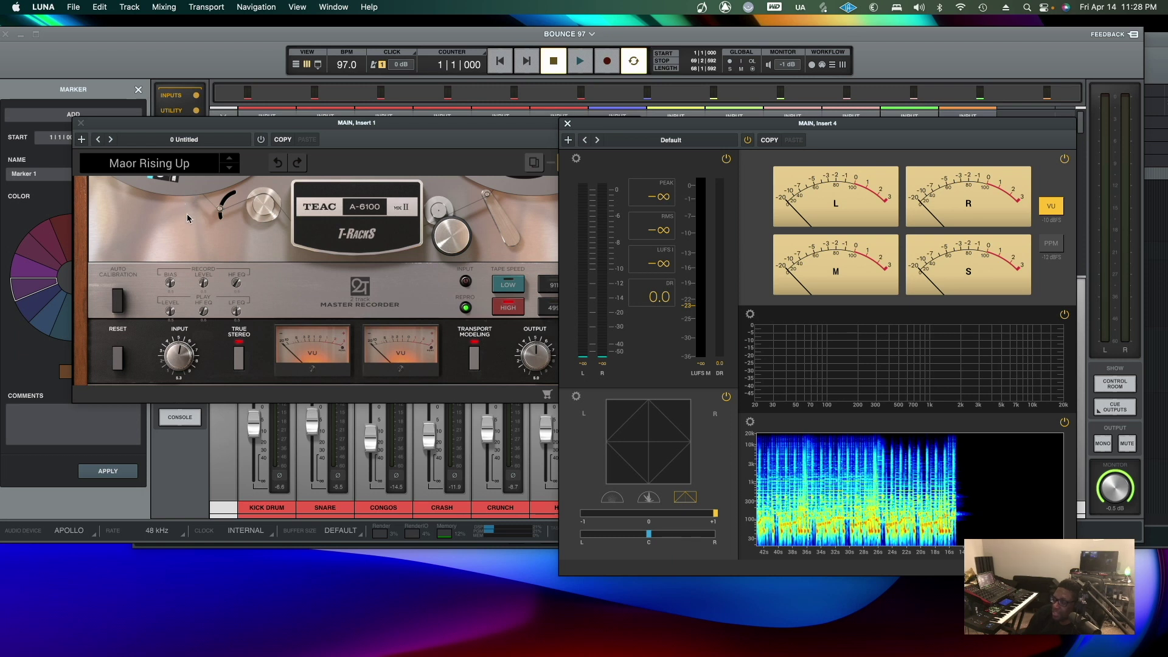
key(space)
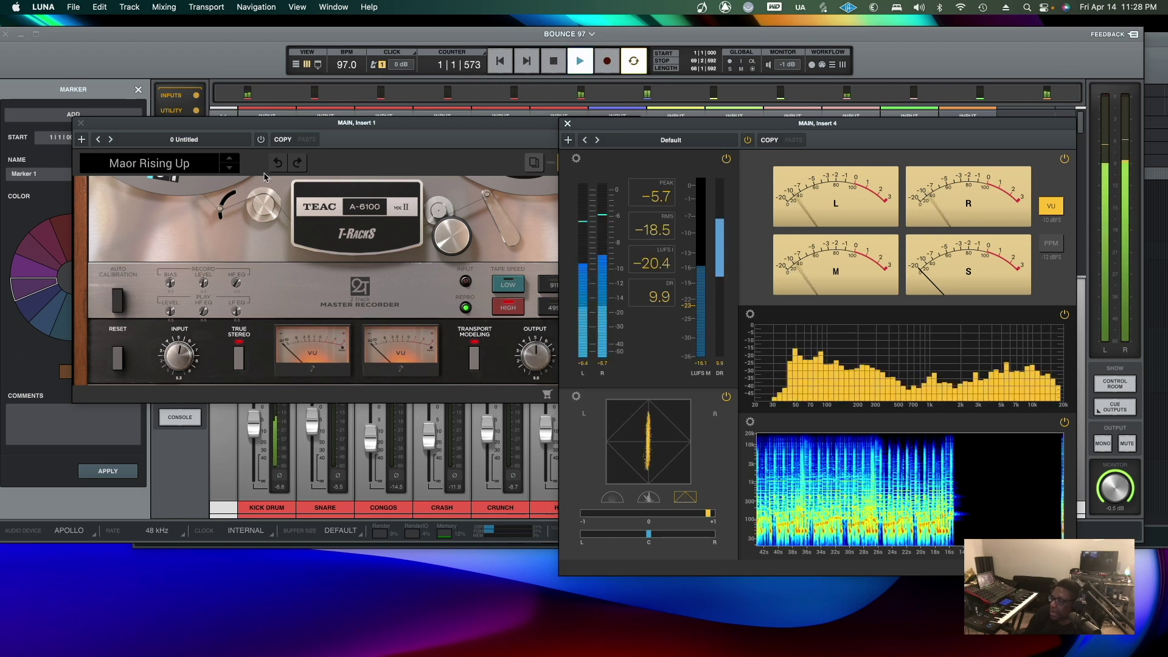
click(261, 141)
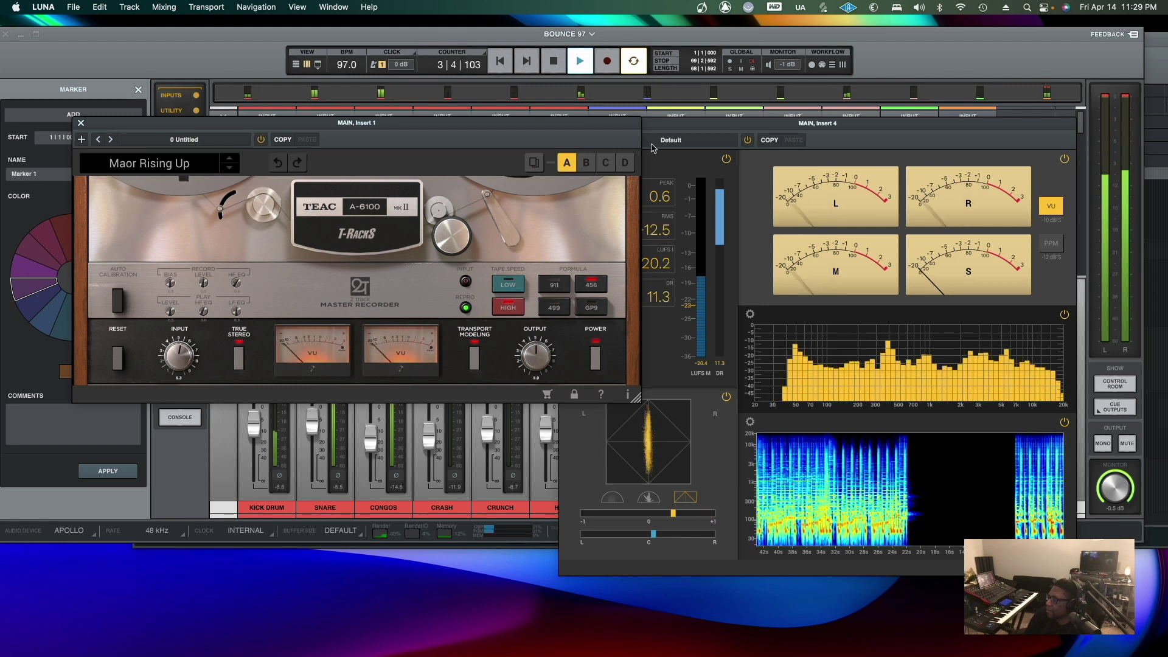
Uncover the MAIN channel strip and compare the mix with Neve Summing switched out and back in
drag(671, 126, 256, 140)
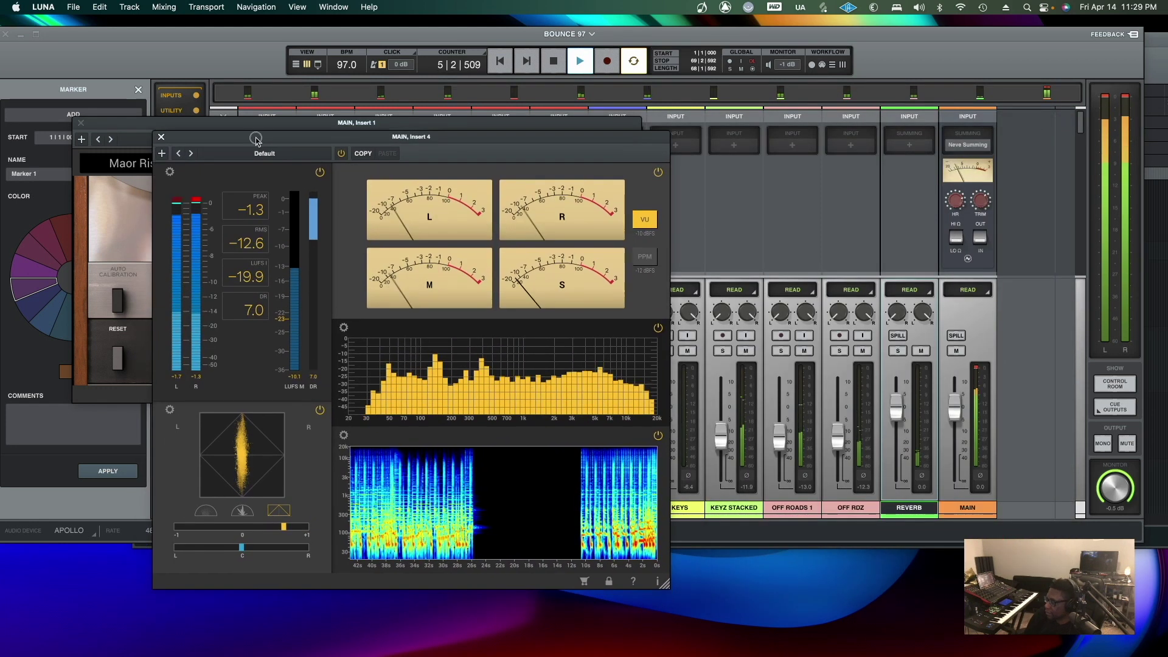
click(981, 213)
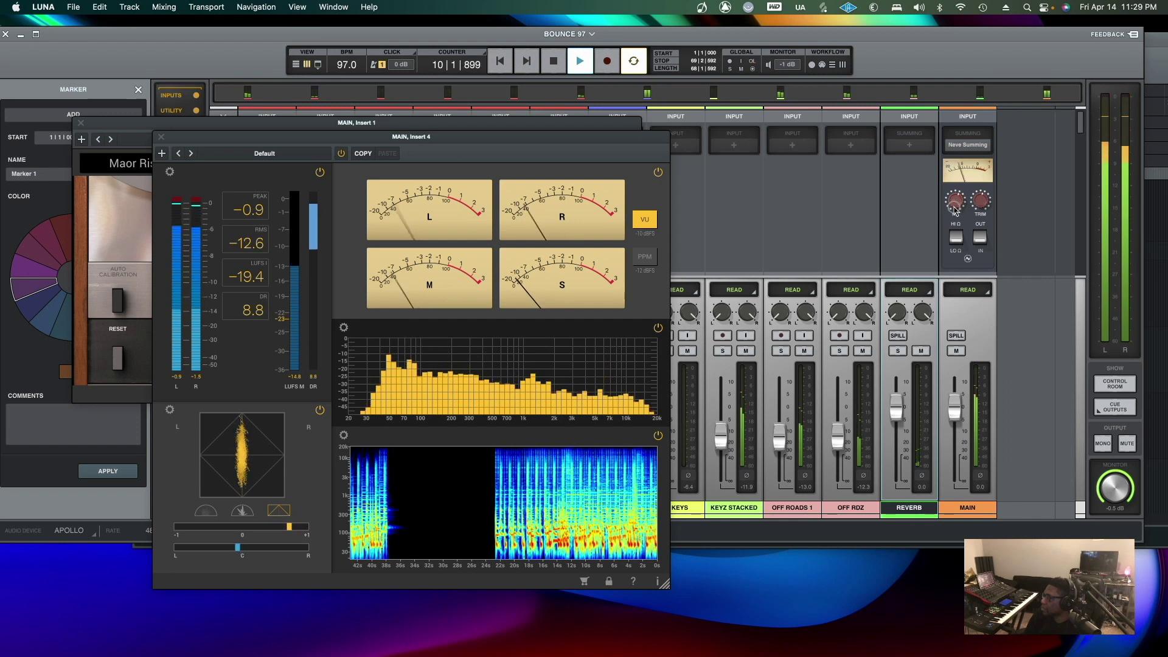
click(977, 239)
click(985, 240)
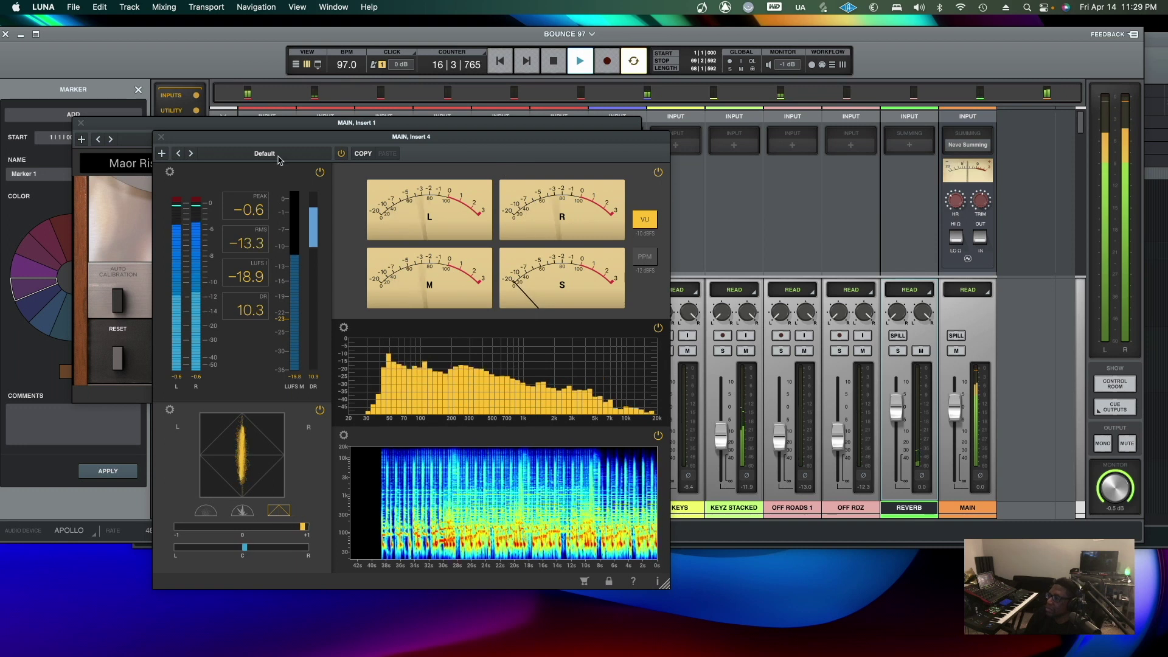
Lower the output level of the TEAC A-6100 on MAIN slightly while the mix plays
drag(222, 137, 665, 106)
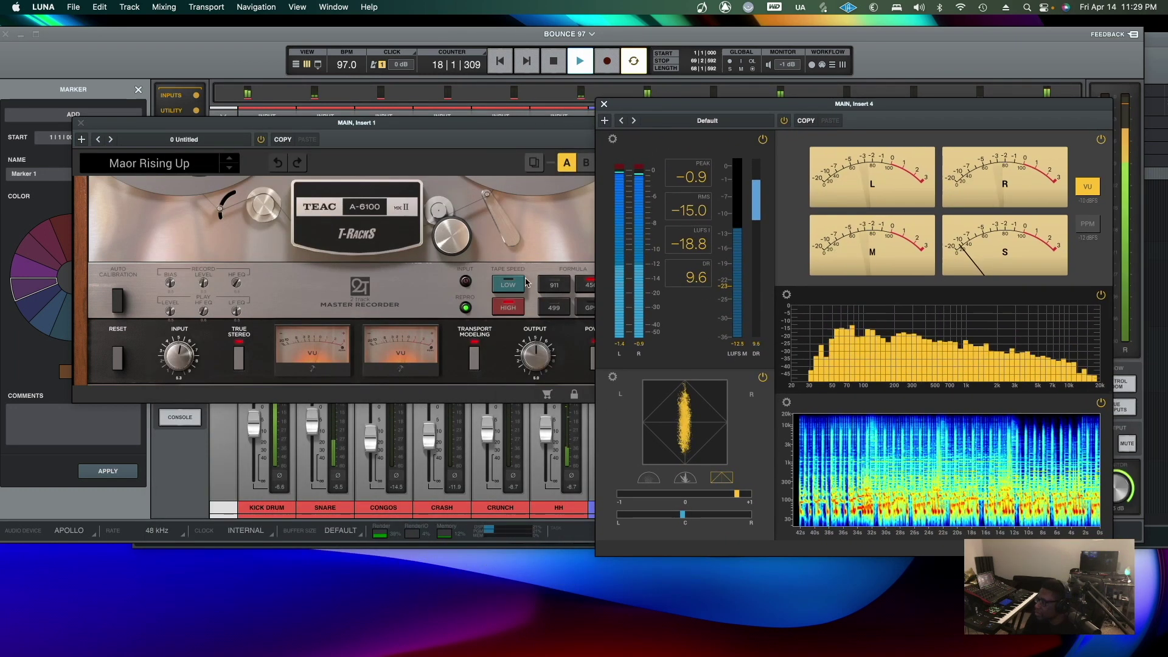
click(536, 362)
drag(536, 362, 535, 373)
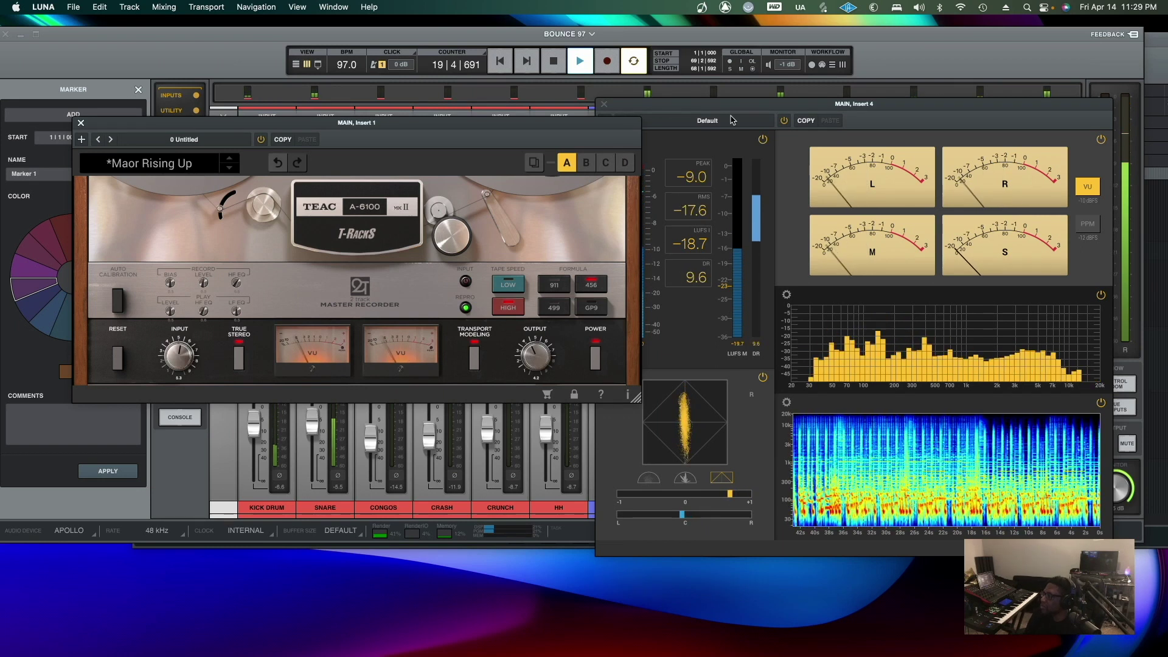
Check the mix levels in the metering window, compare the TEAC A-6100 bypassed and enabled, and stop playback
click(853, 119)
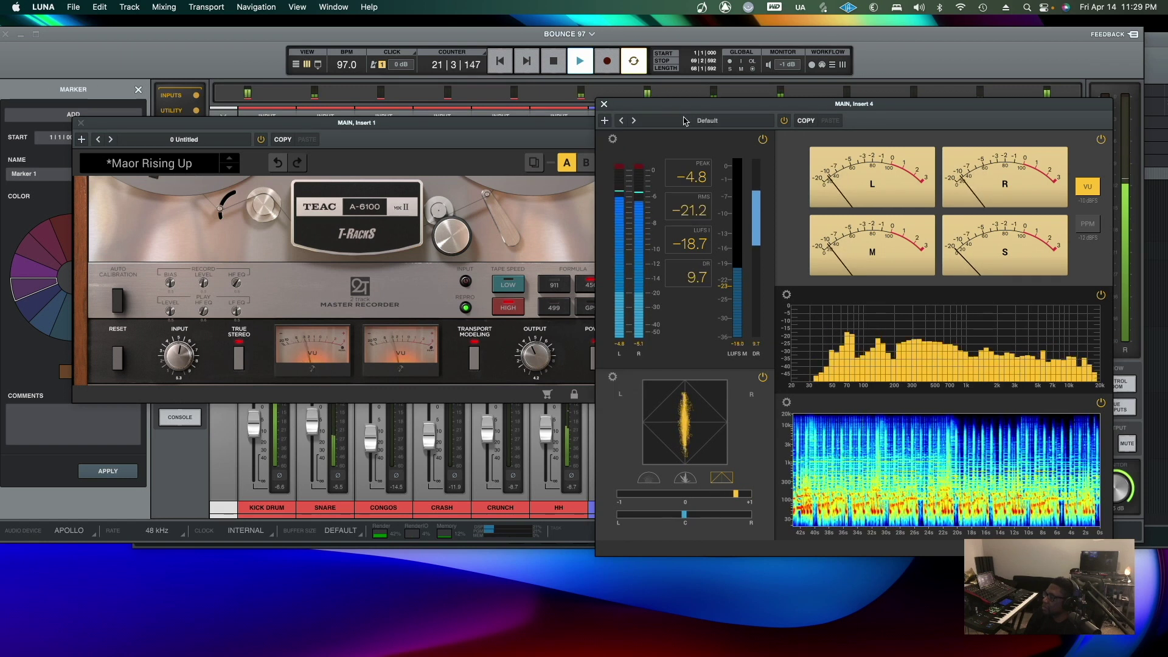
click(648, 121)
drag(662, 103, 233, 90)
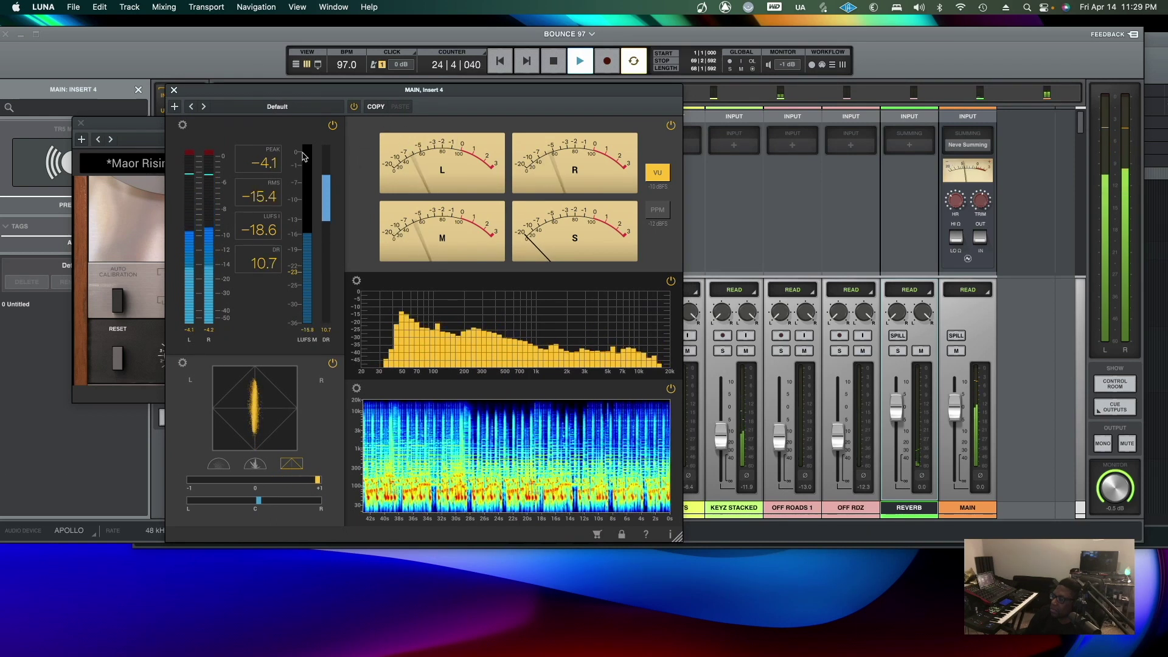
click(142, 205)
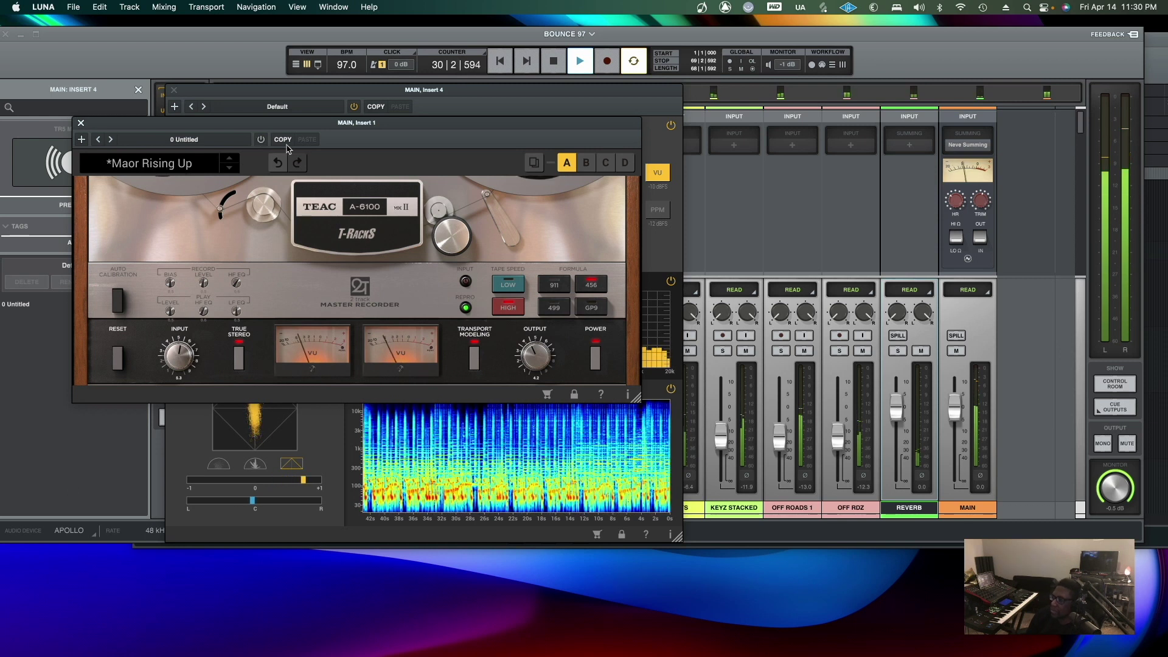
key(space)
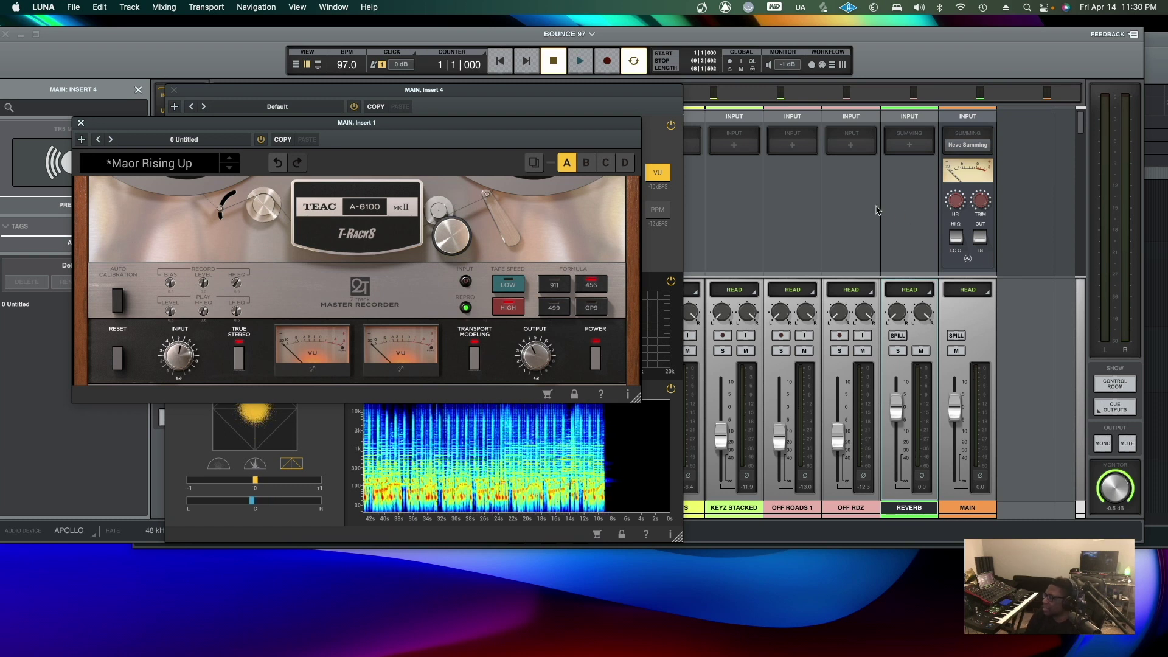
scroll(876, 210, down, 5)
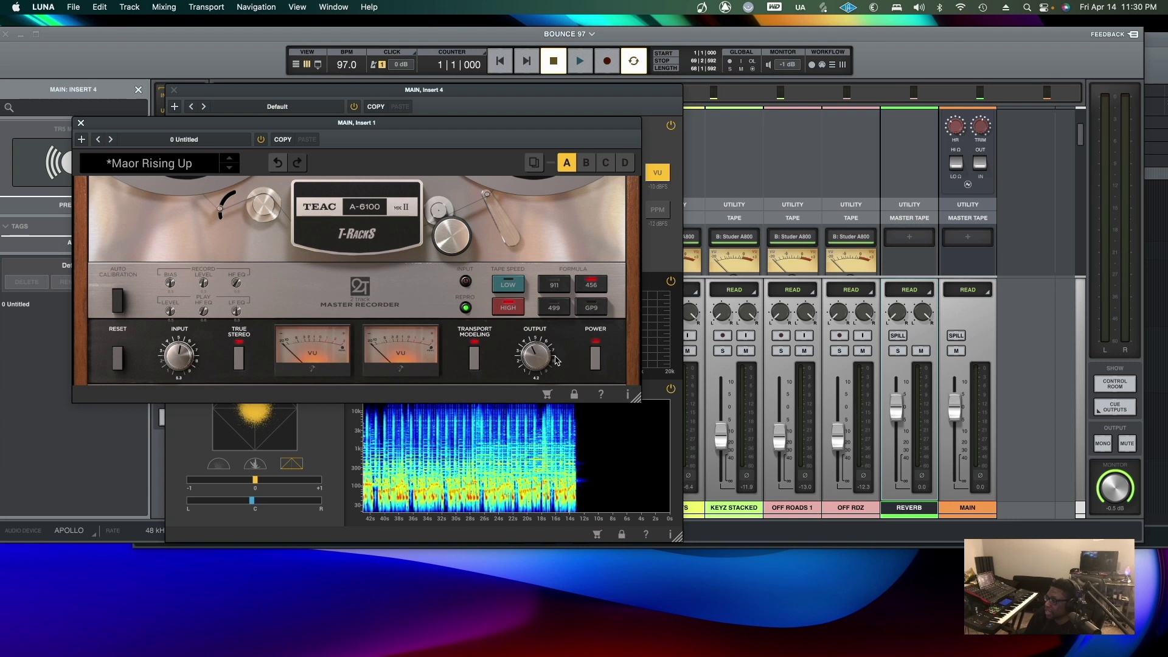
drag(536, 355, 538, 358)
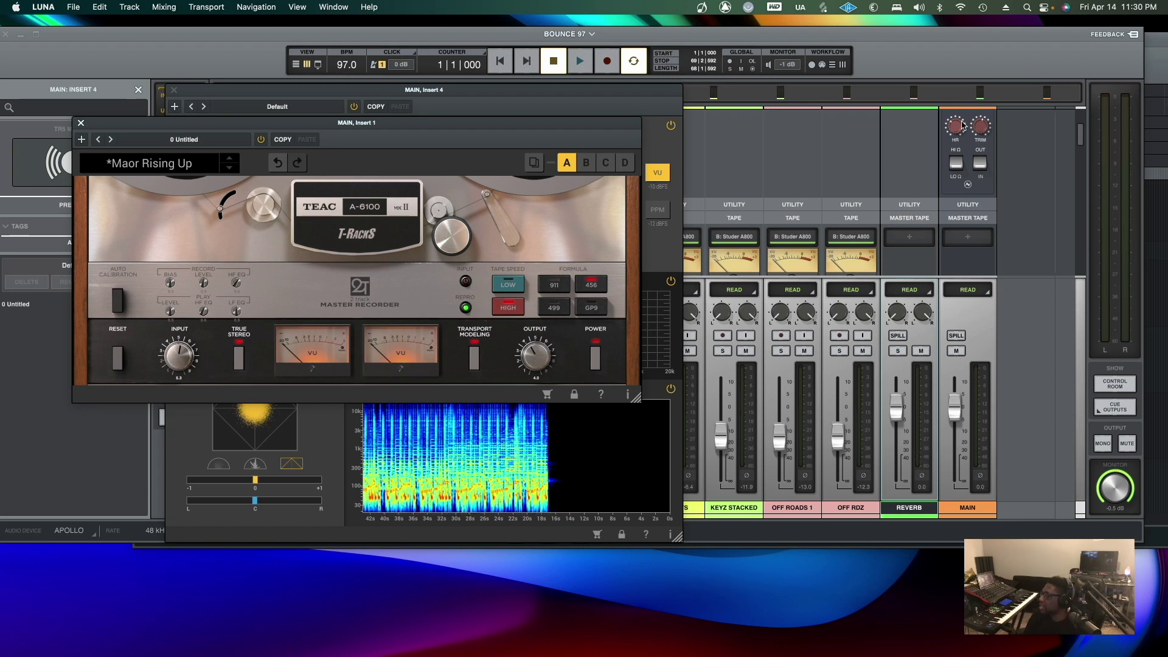
drag(982, 126, 982, 131)
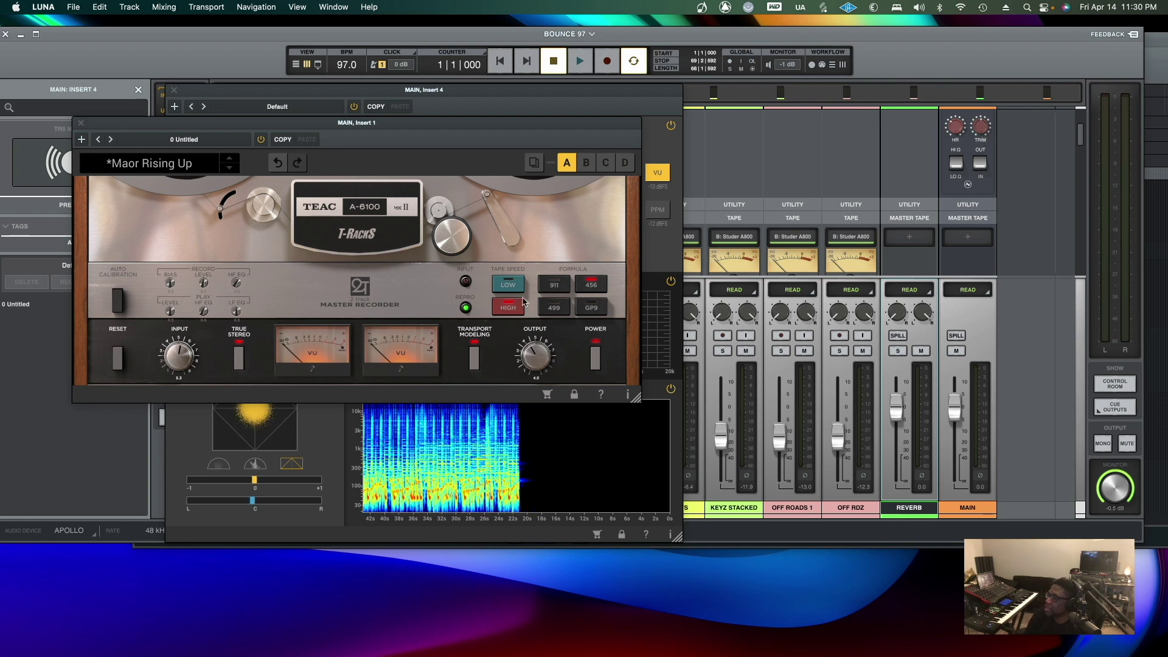
Bring the metering window forward and look through the Waves plug-ins for MAIN's second insert, collapsing the Waves category
click(324, 444)
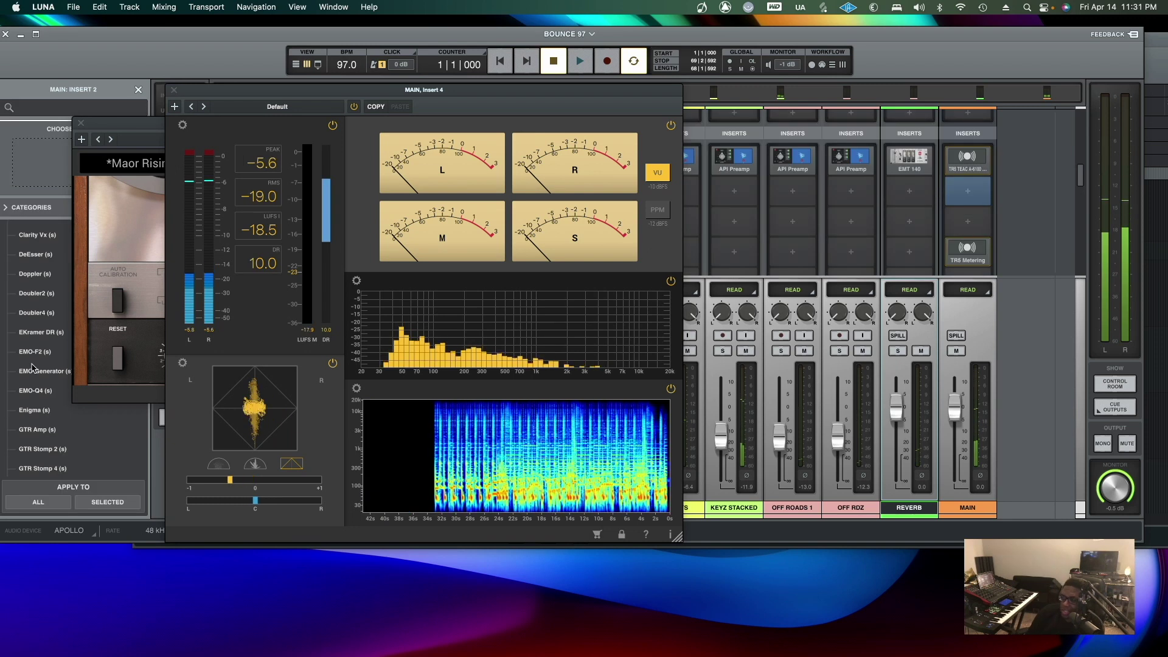
scroll(32, 368, down, 8)
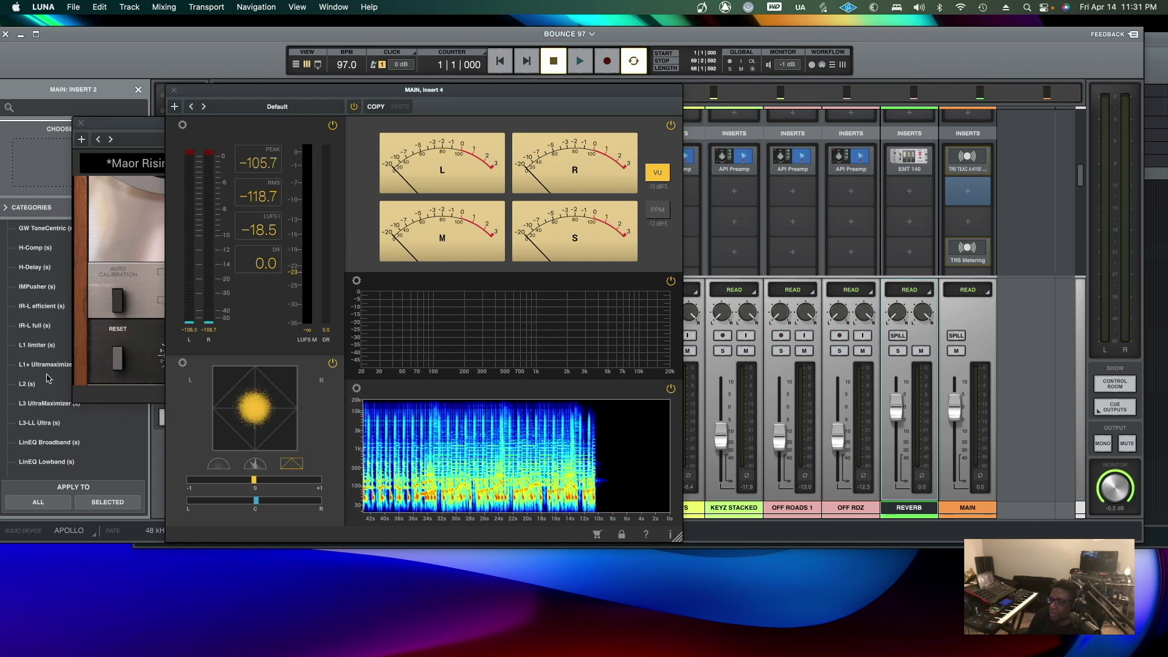
scroll(40, 383, up, 10)
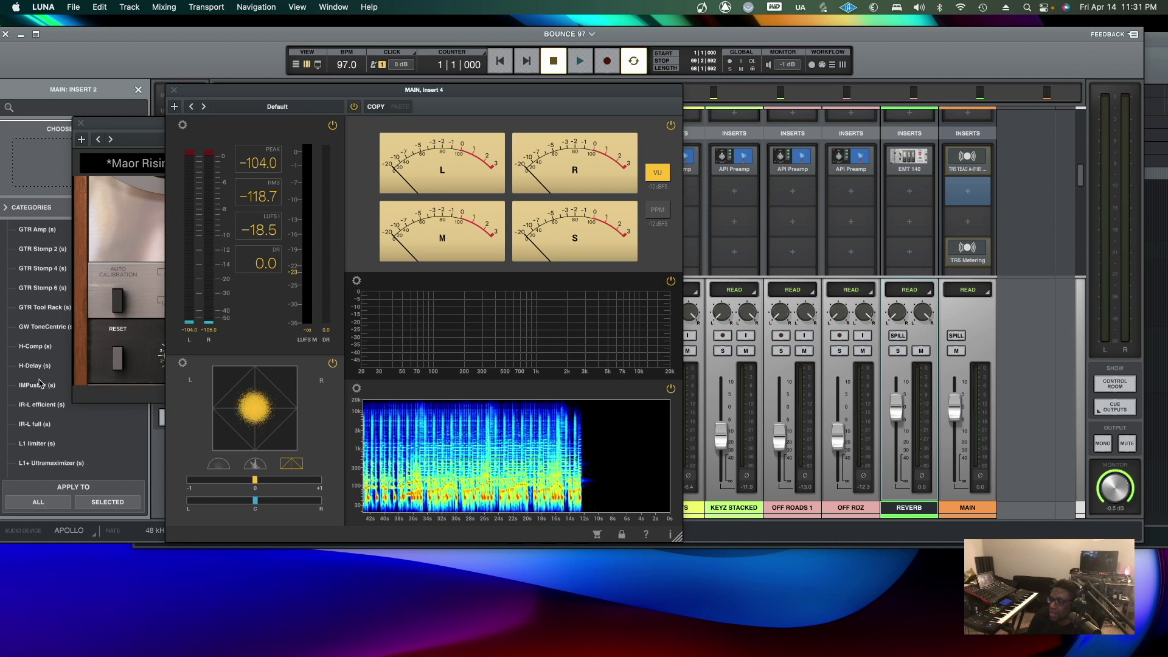
scroll(40, 383, up, 15)
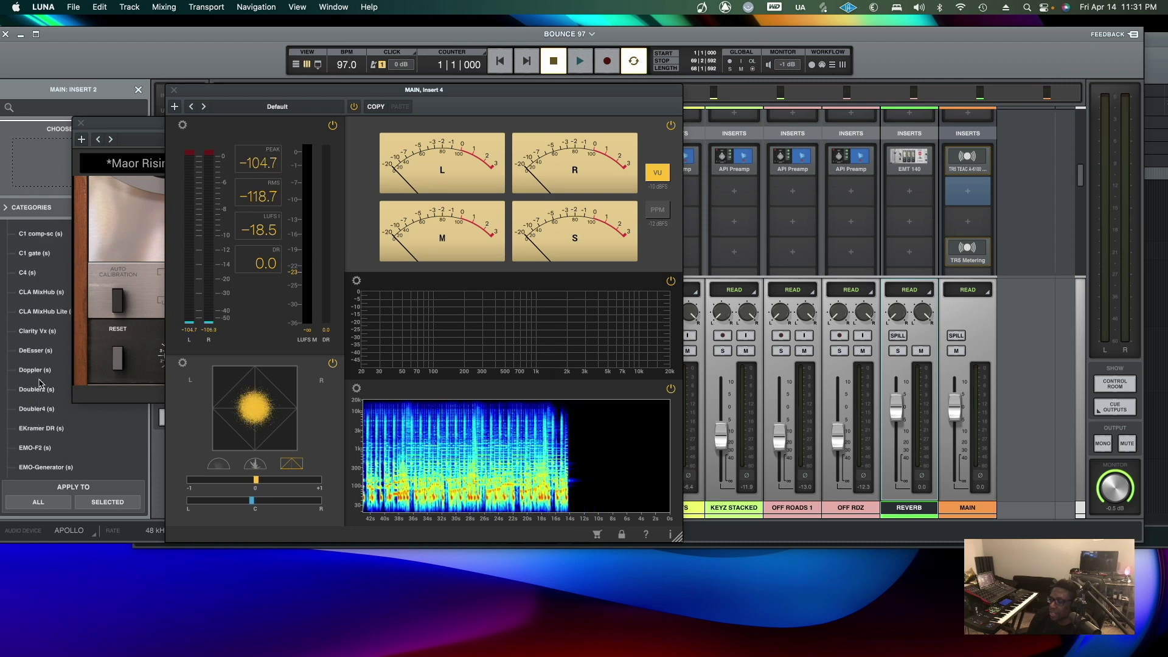
scroll(39, 383, up, 10)
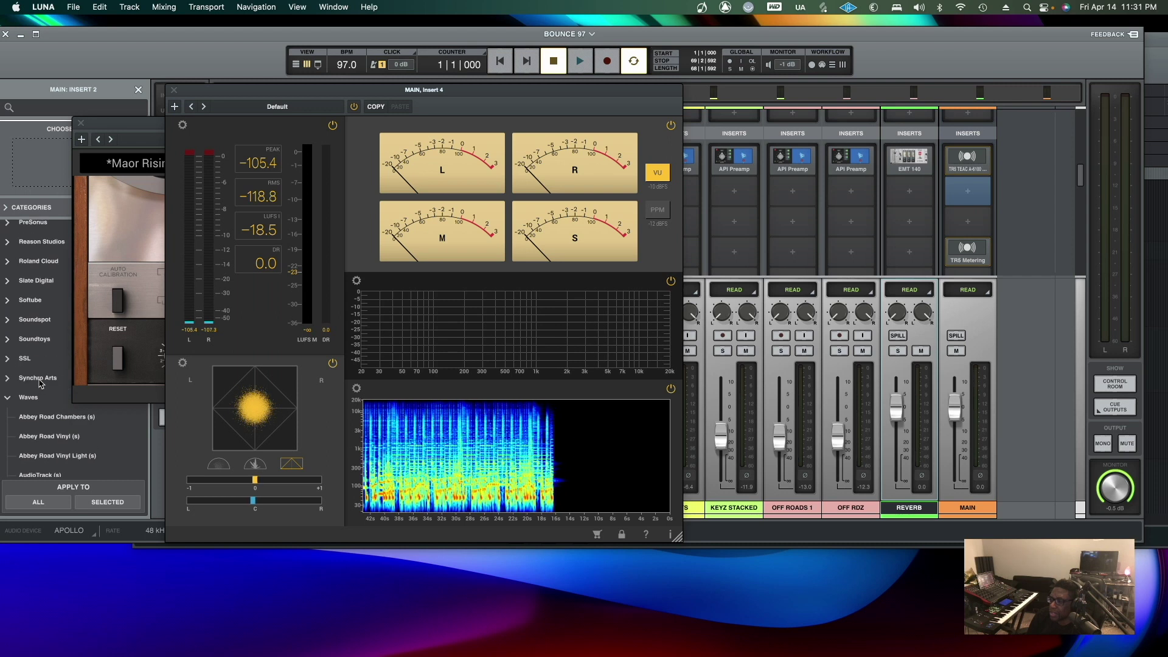
click(8, 399)
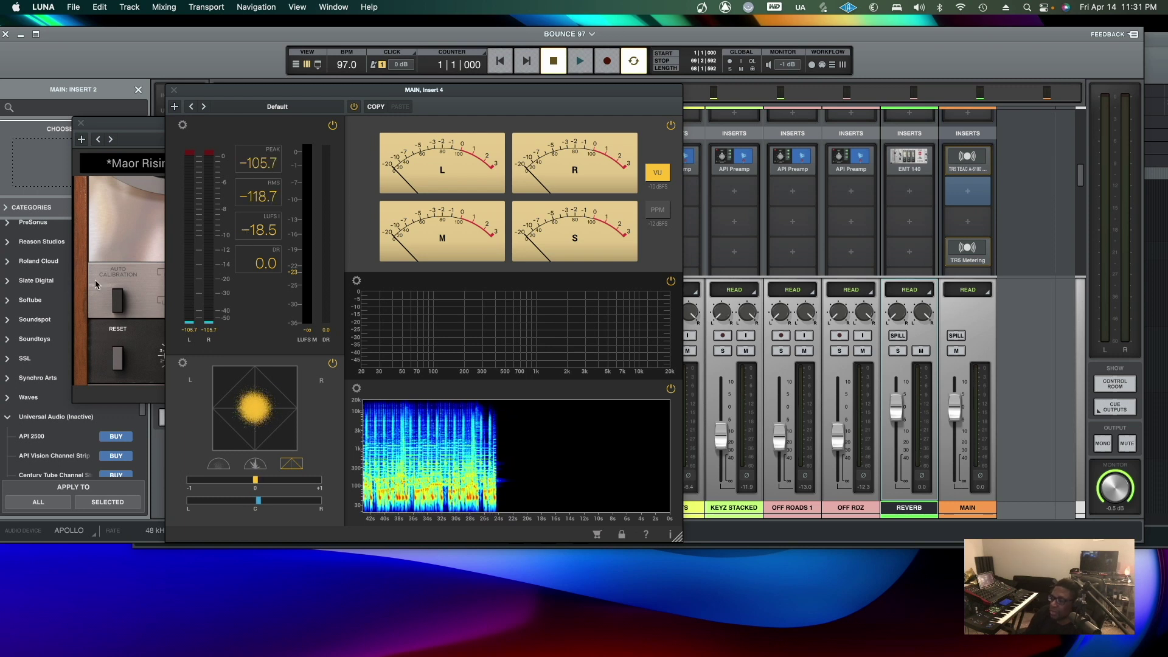
Look through the plug-in manufacturers for a processor to put on MAIN's second insert
scroll(34, 294, down, 1)
scroll(34, 295, up, 10)
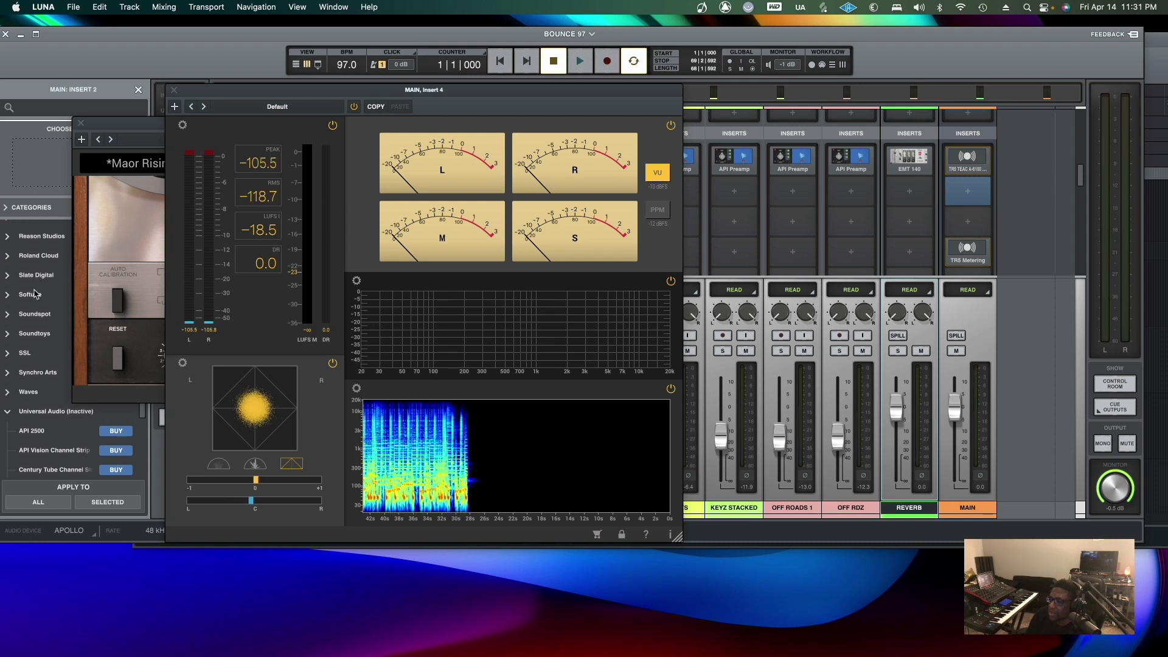
scroll(35, 294, up, 8)
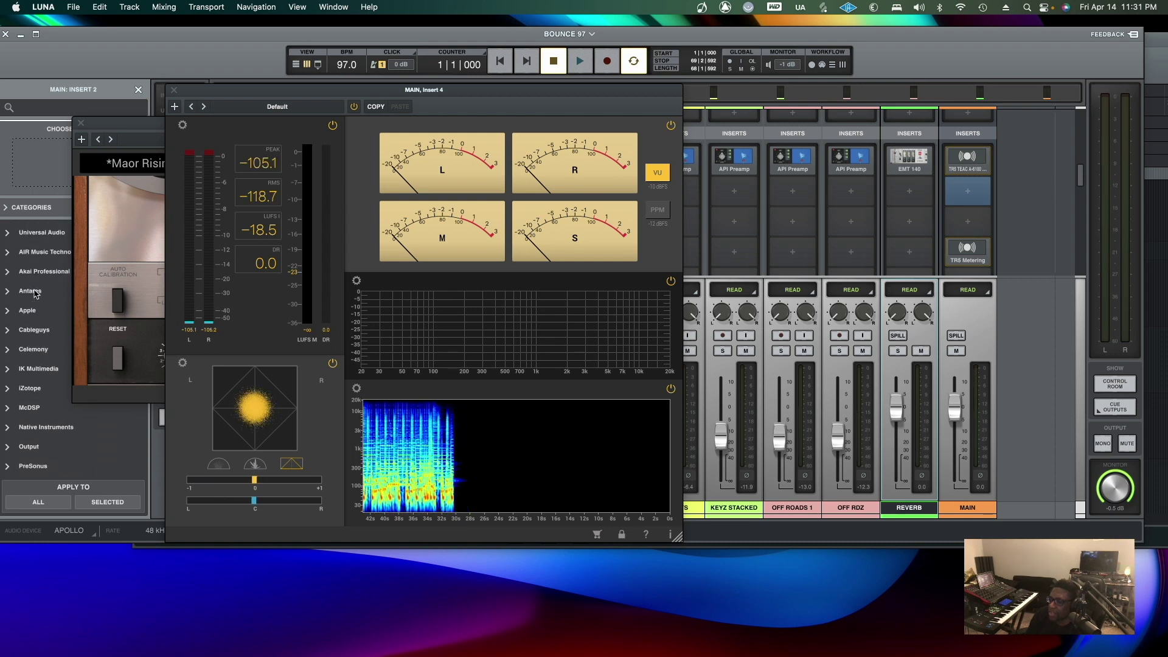
scroll(34, 295, up, 1)
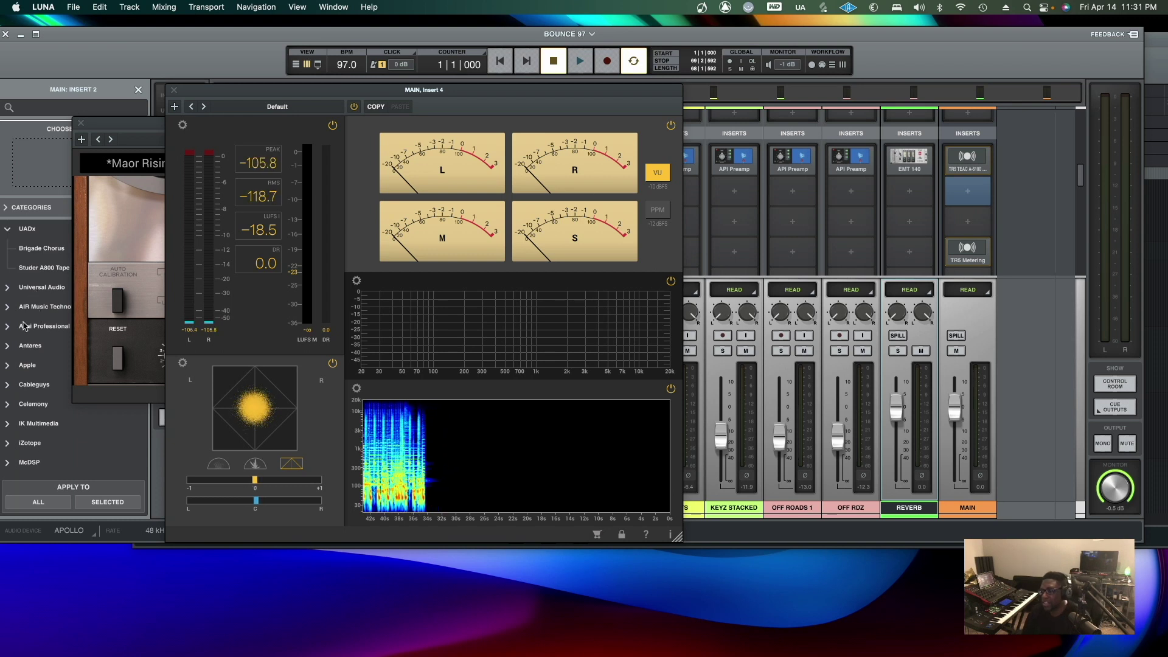
scroll(30, 359, down, 2)
scroll(31, 359, down, 4)
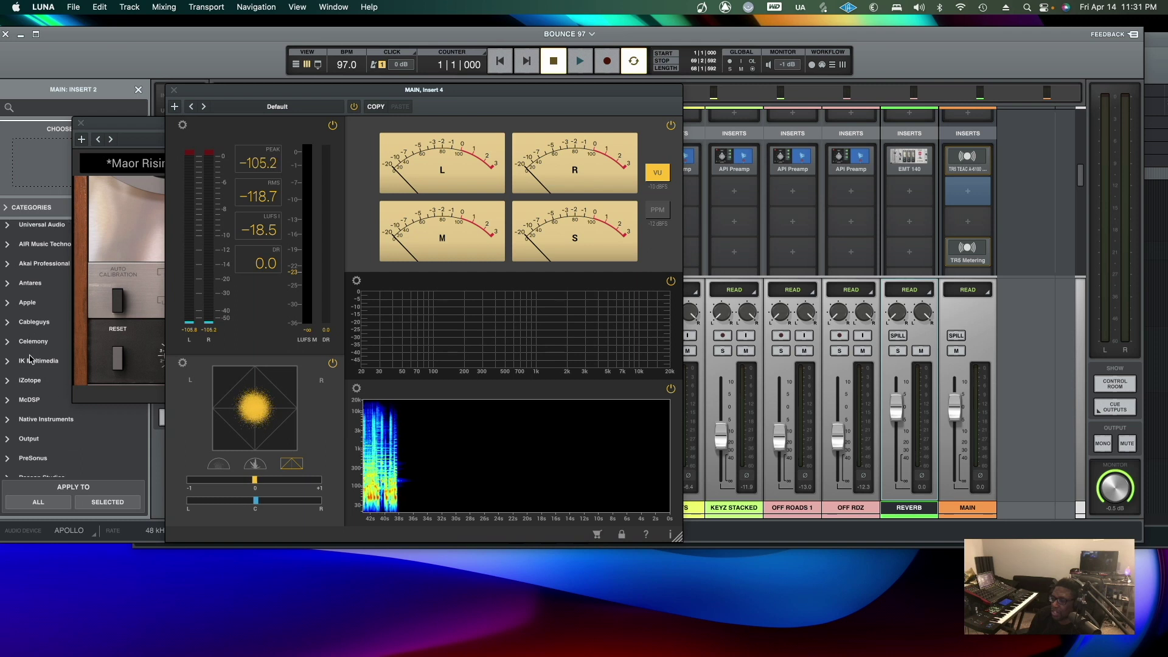
scroll(31, 359, down, 1)
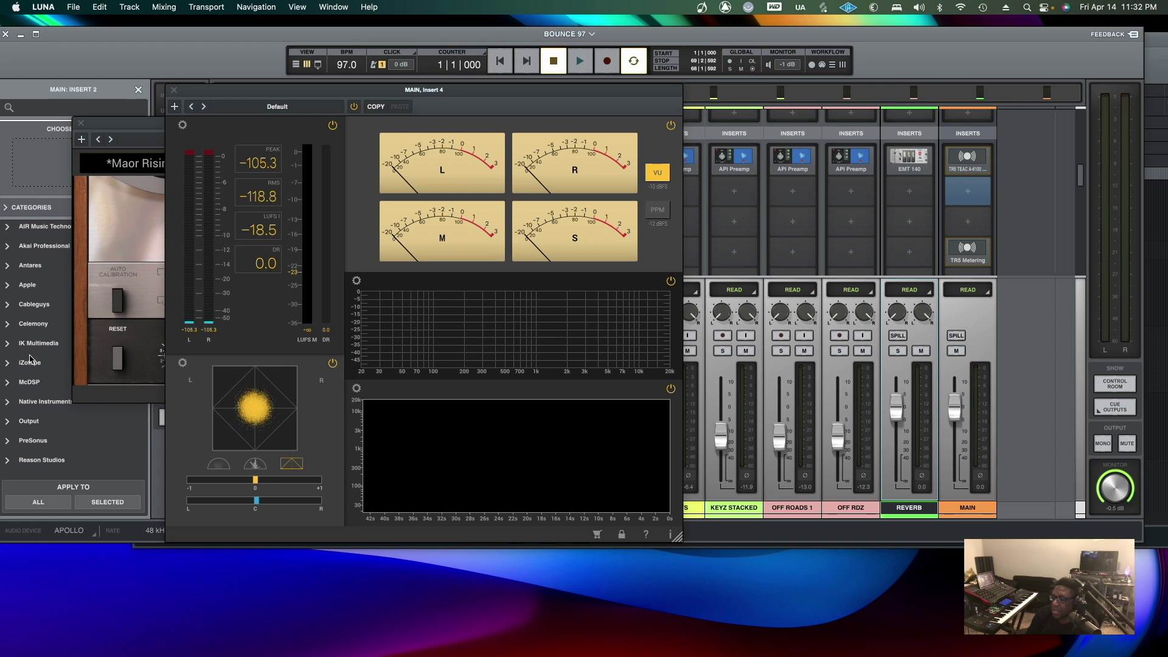
scroll(29, 359, down, 6)
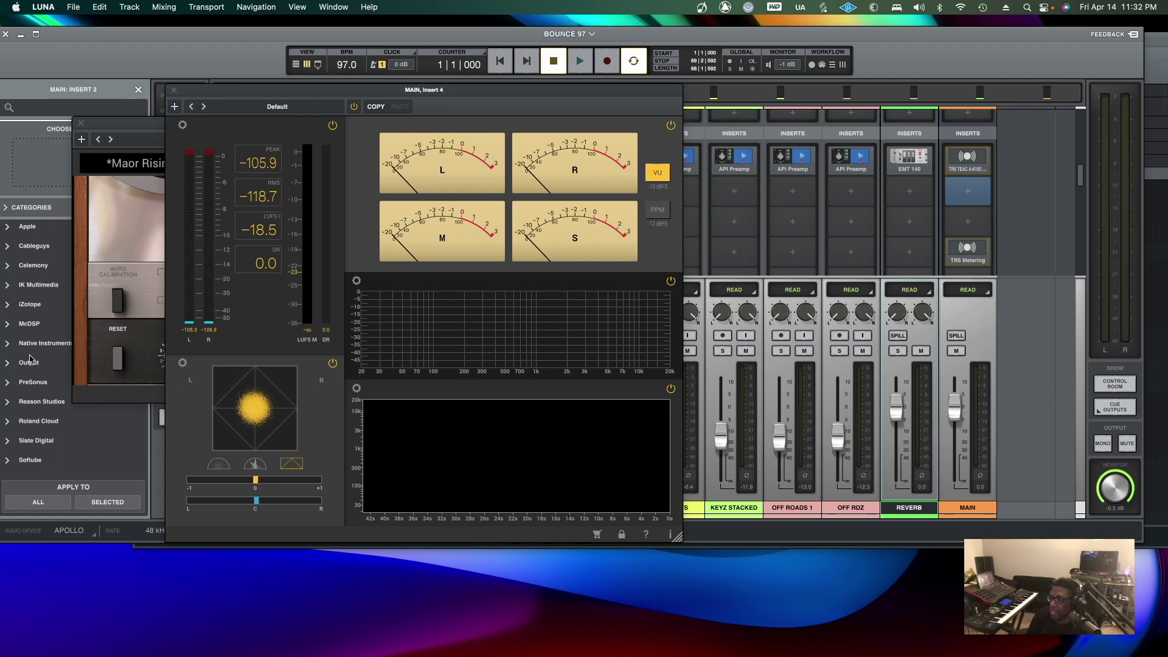
scroll(55, 434, up, 6)
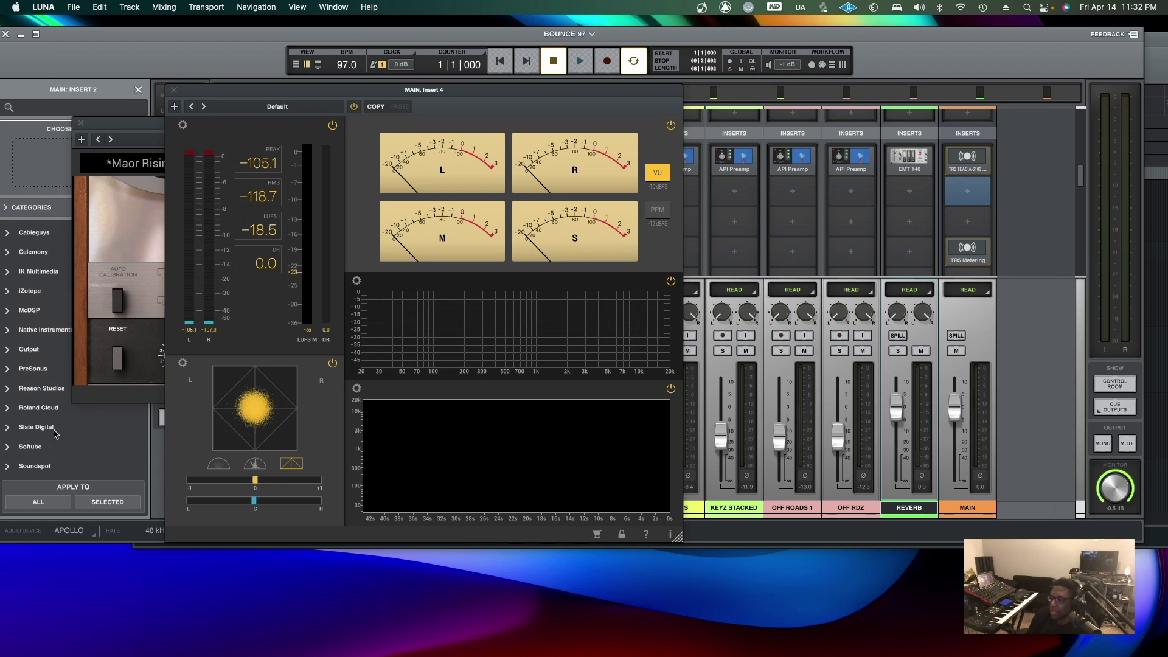
scroll(55, 434, up, 1)
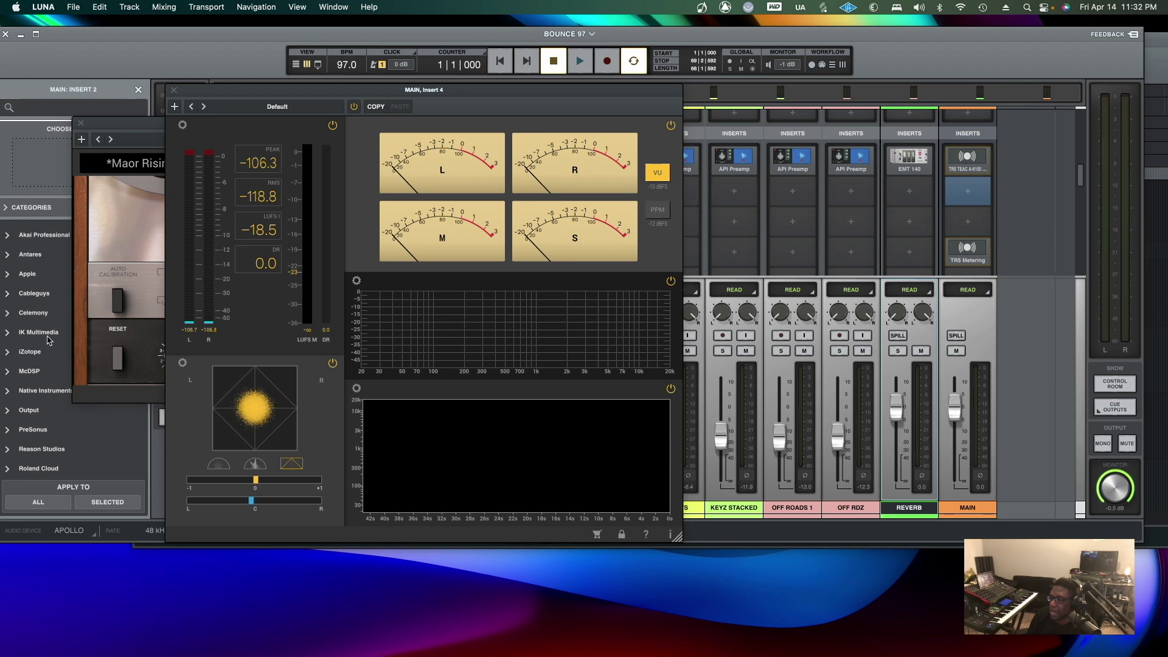
scroll(49, 340, up, 1)
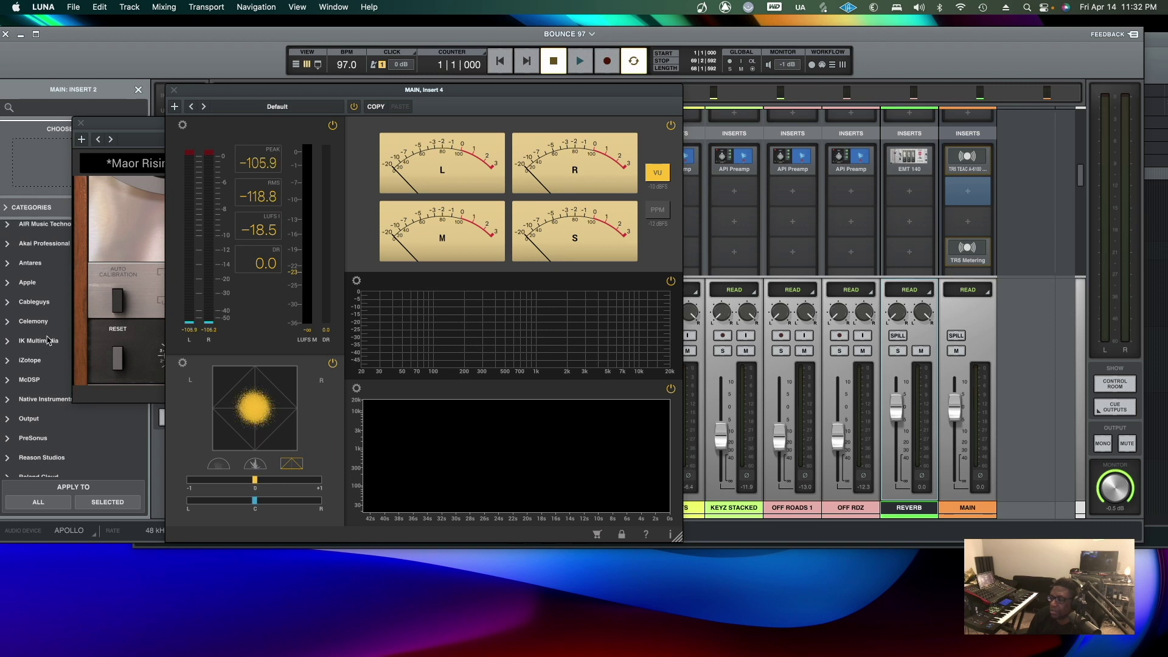
scroll(39, 312, up, 1)
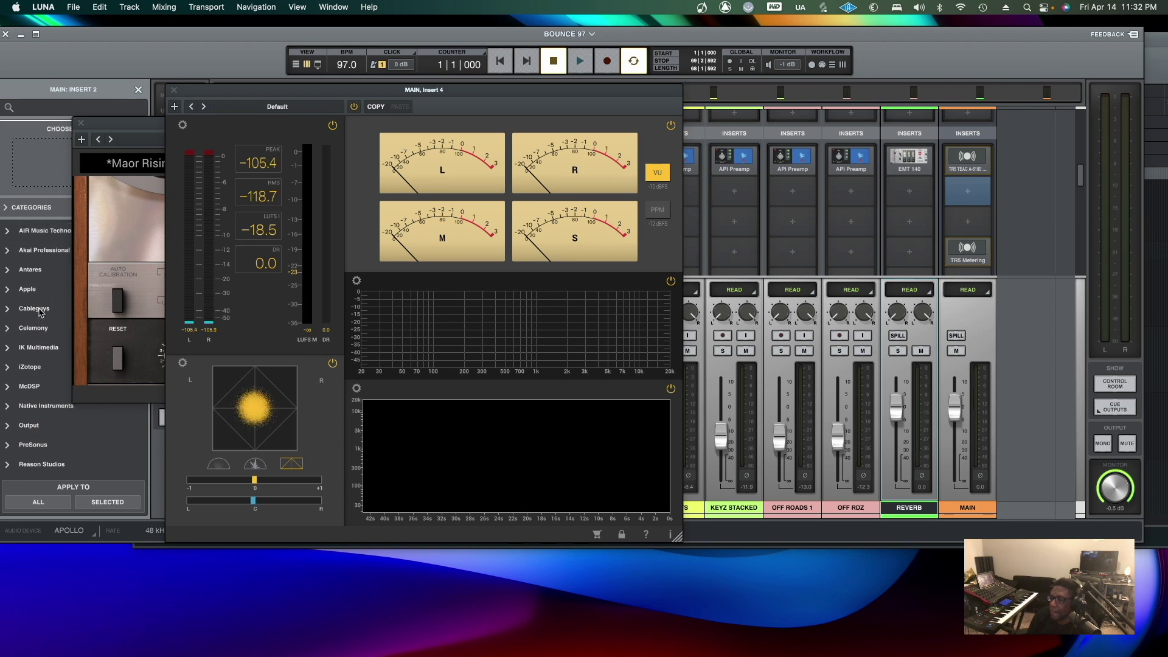
scroll(40, 312, down, 2)
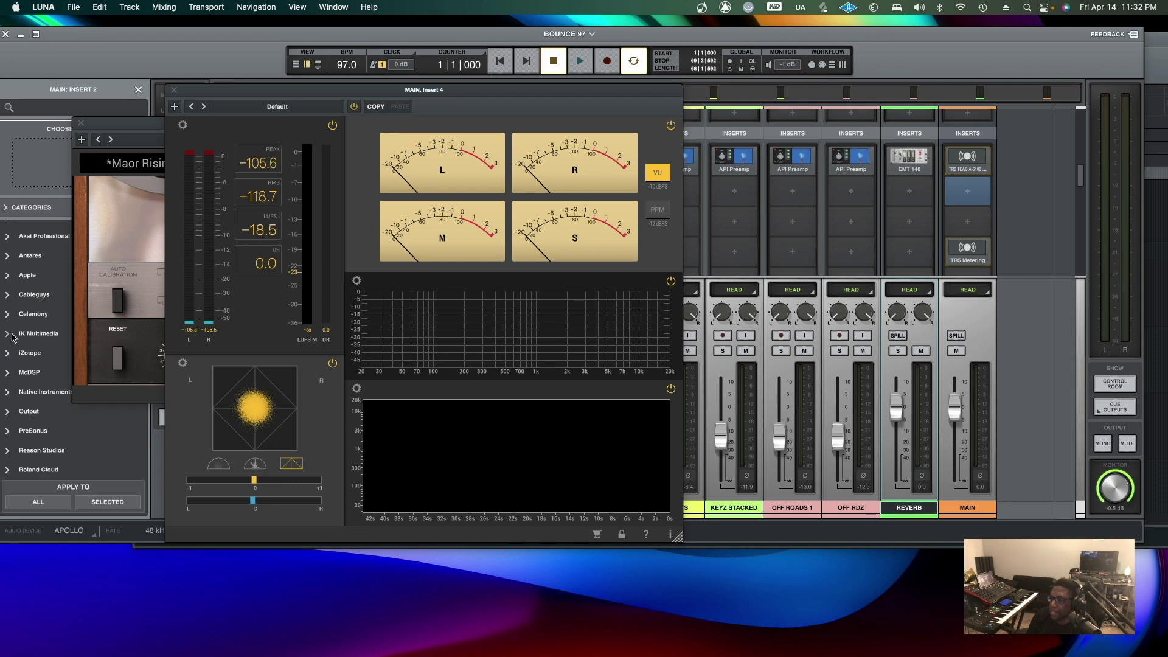
Insert the IK Multimedia TR5 Stealth Limiter in the second insert slot of the MAIN channel
click(8, 335)
scroll(43, 380, down, 20)
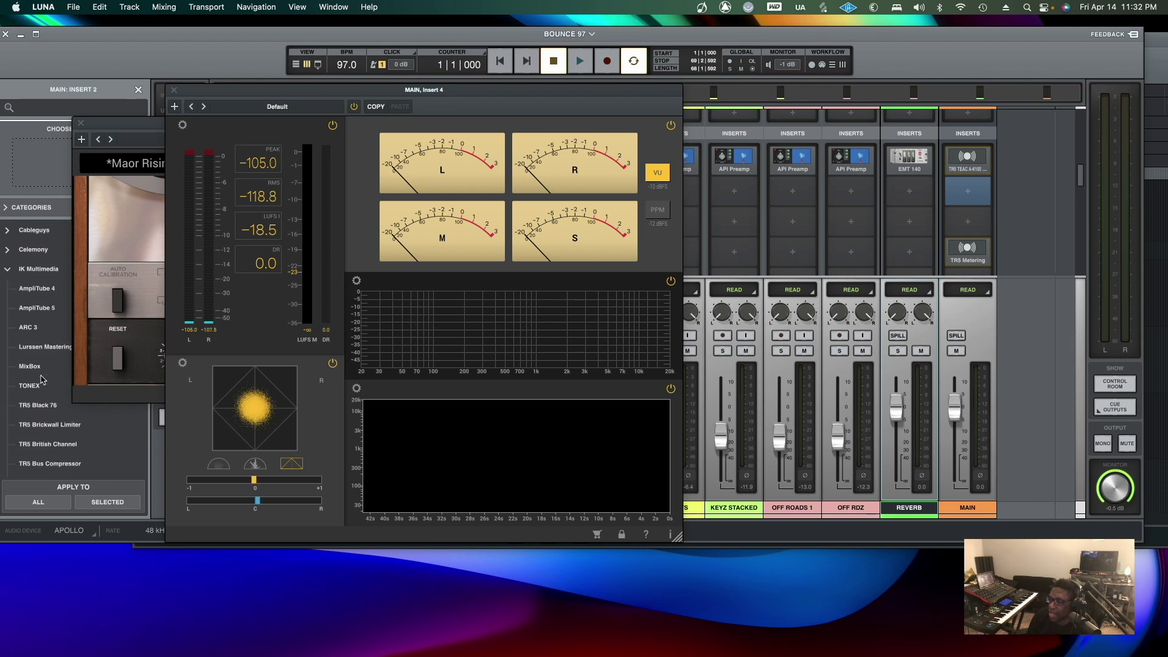
scroll(36, 395, down, 3)
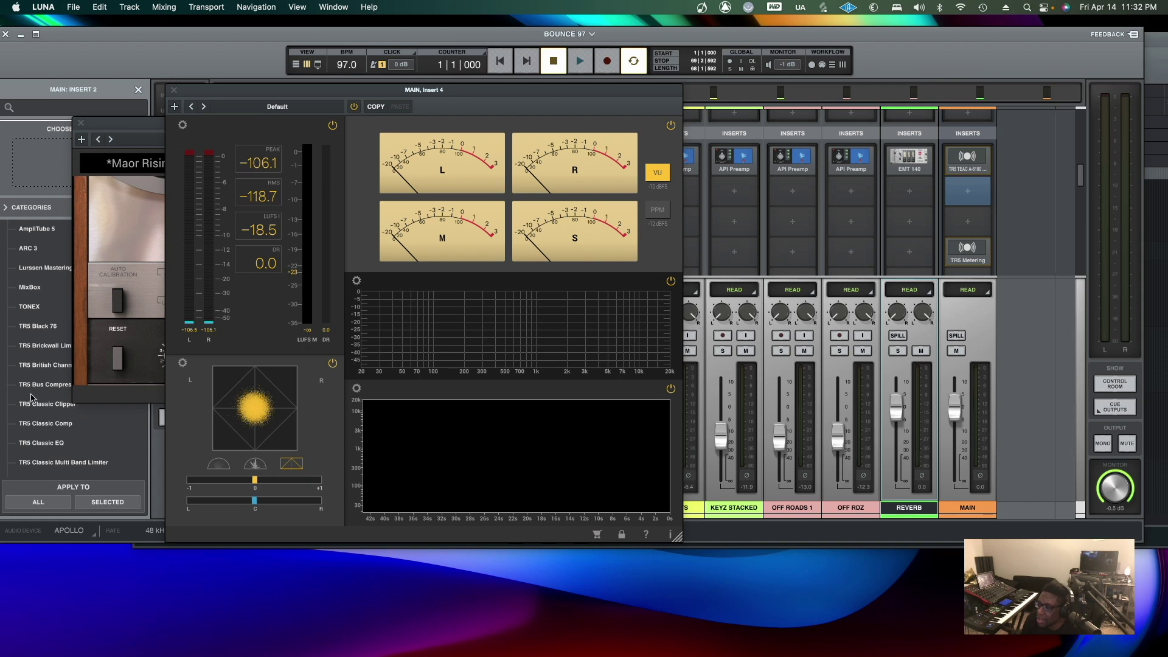
scroll(31, 399, down, 2)
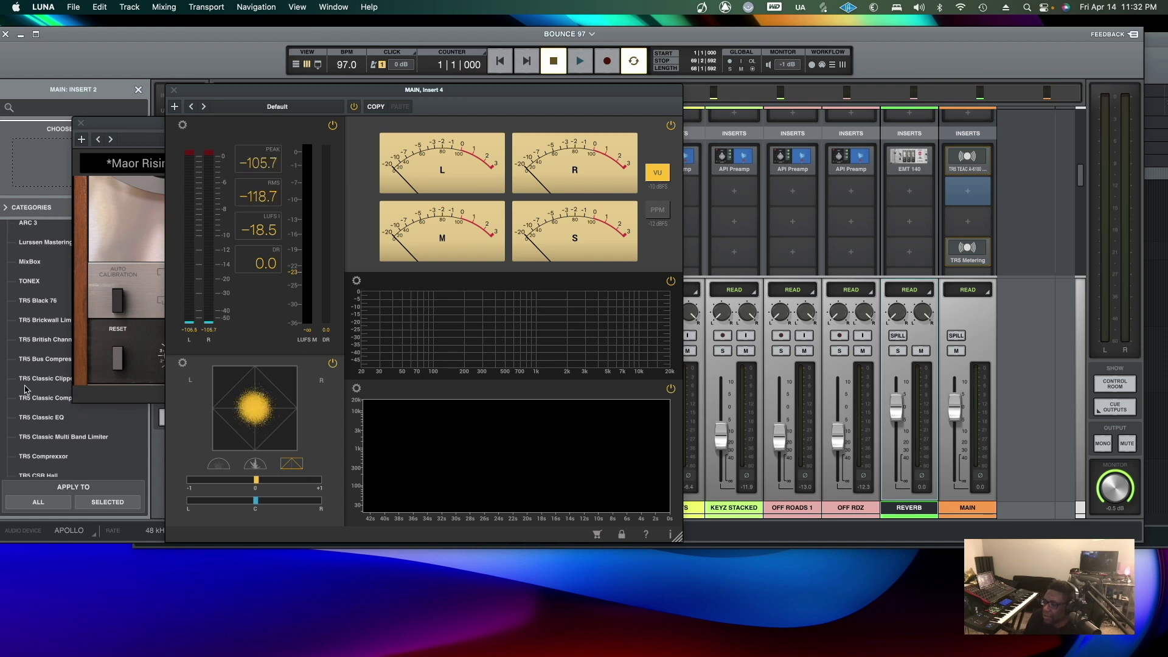
scroll(30, 391, down, 1)
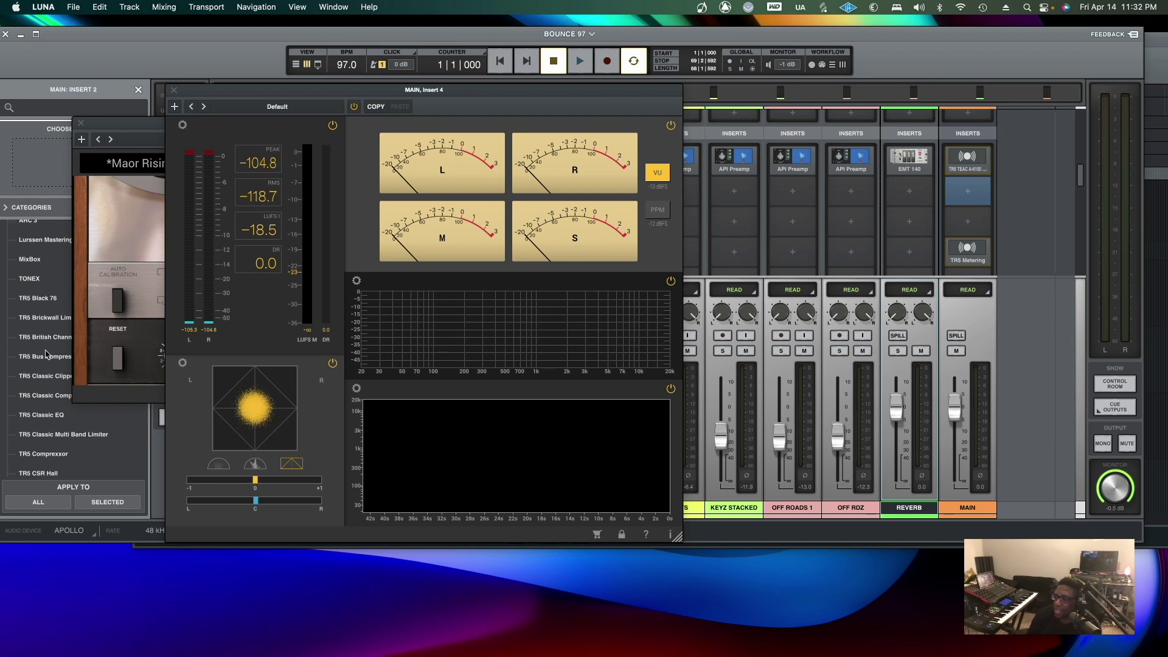
scroll(42, 398, down, 3)
scroll(42, 398, down, 2)
scroll(42, 398, down, 1)
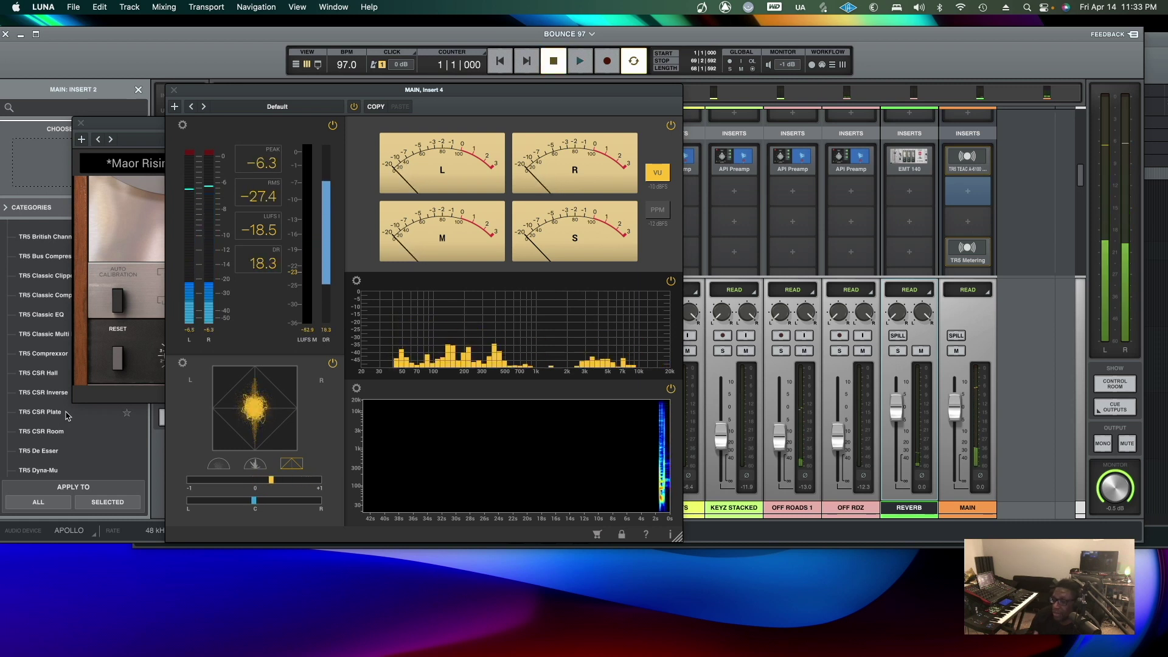
scroll(67, 416, down, 1)
scroll(67, 415, down, 4)
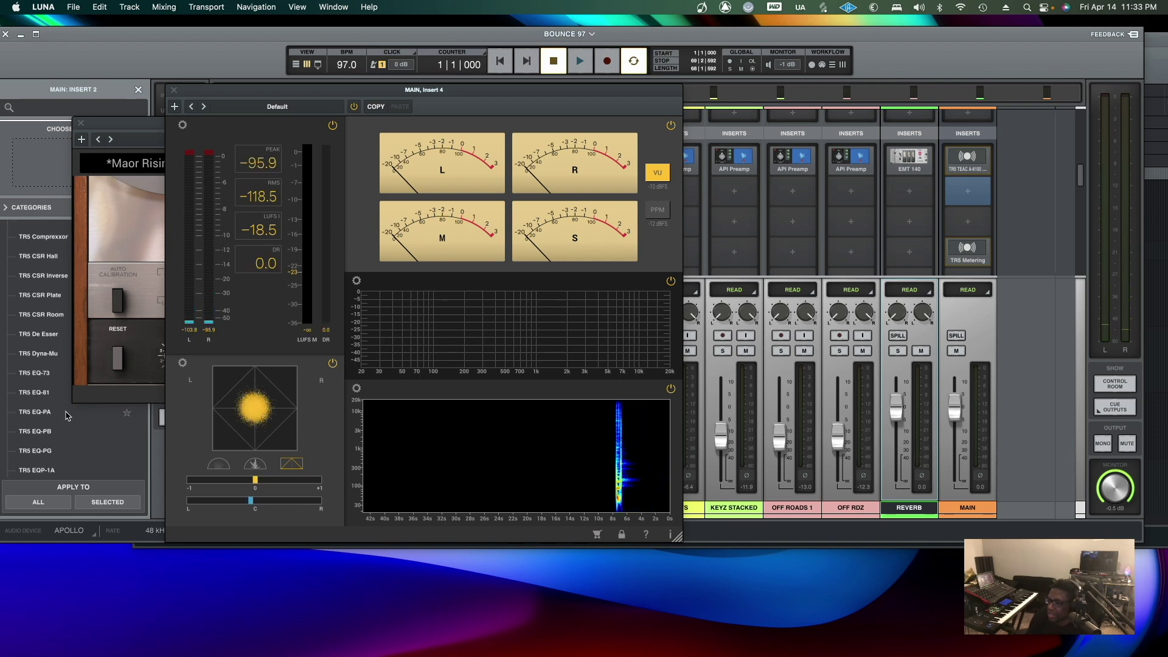
scroll(67, 416, down, 5)
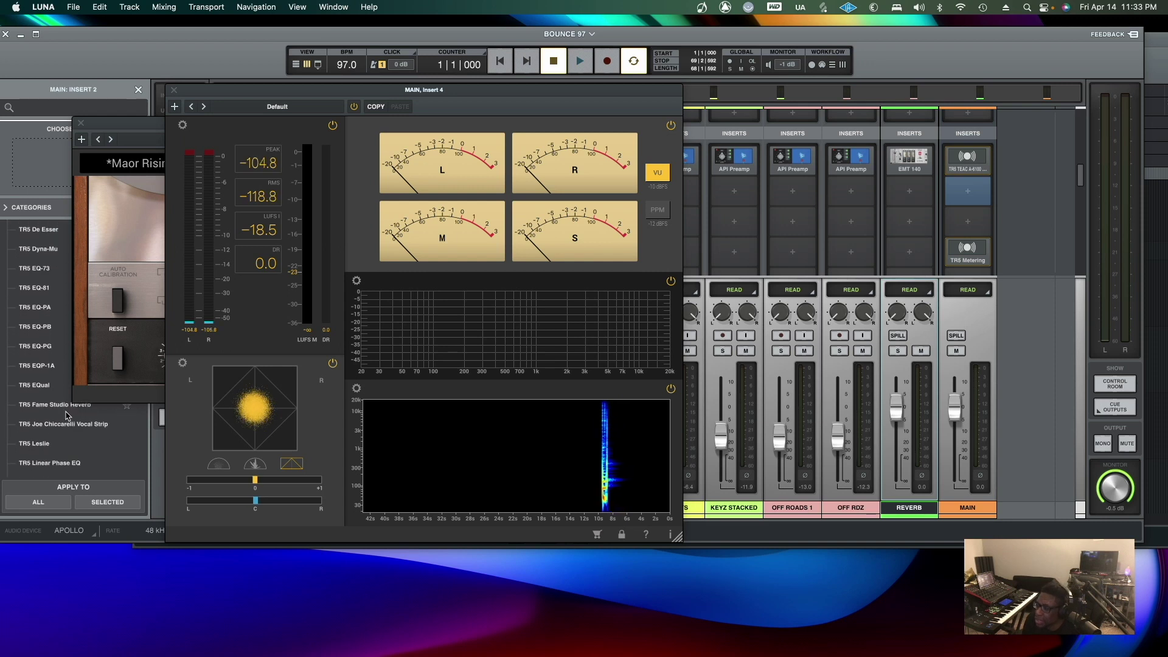
scroll(61, 414, down, 2)
scroll(49, 416, down, 2)
scroll(54, 423, down, 3)
scroll(65, 428, down, 2)
scroll(65, 428, down, 3)
scroll(65, 428, down, 1)
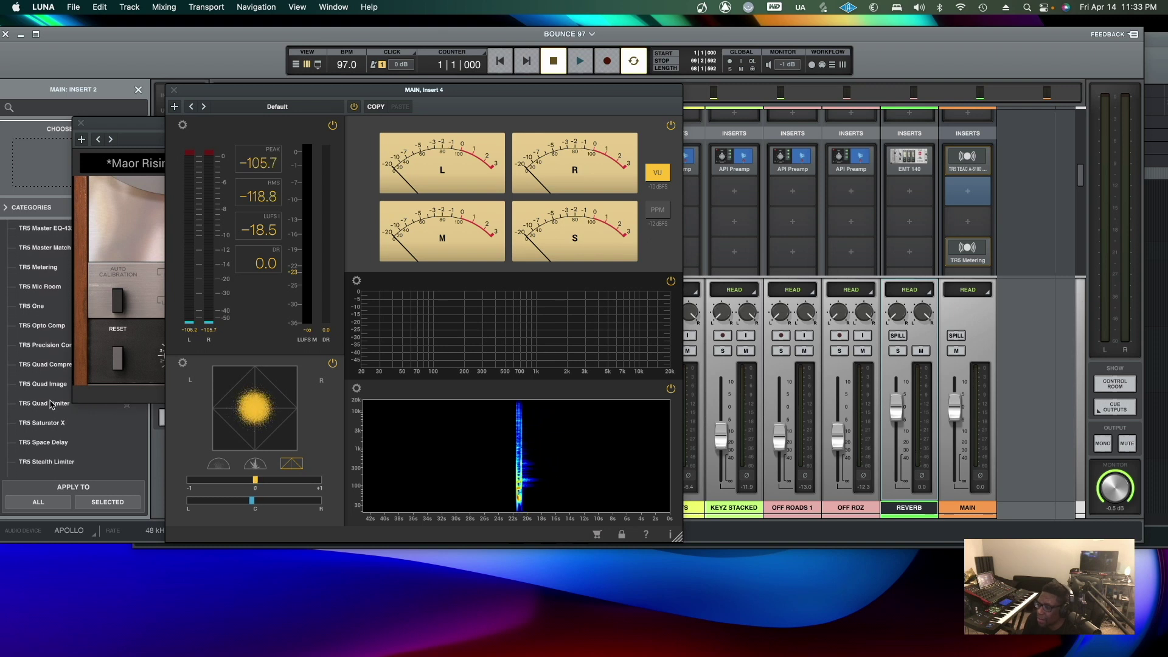
scroll(51, 426, down, 1)
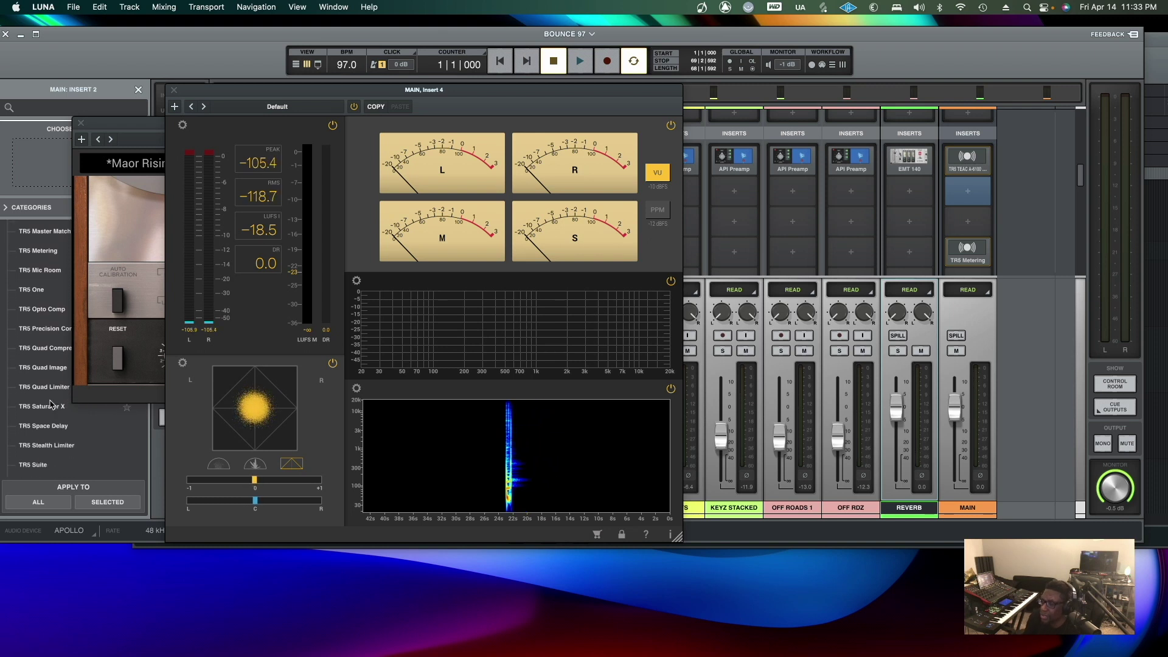
click(49, 440)
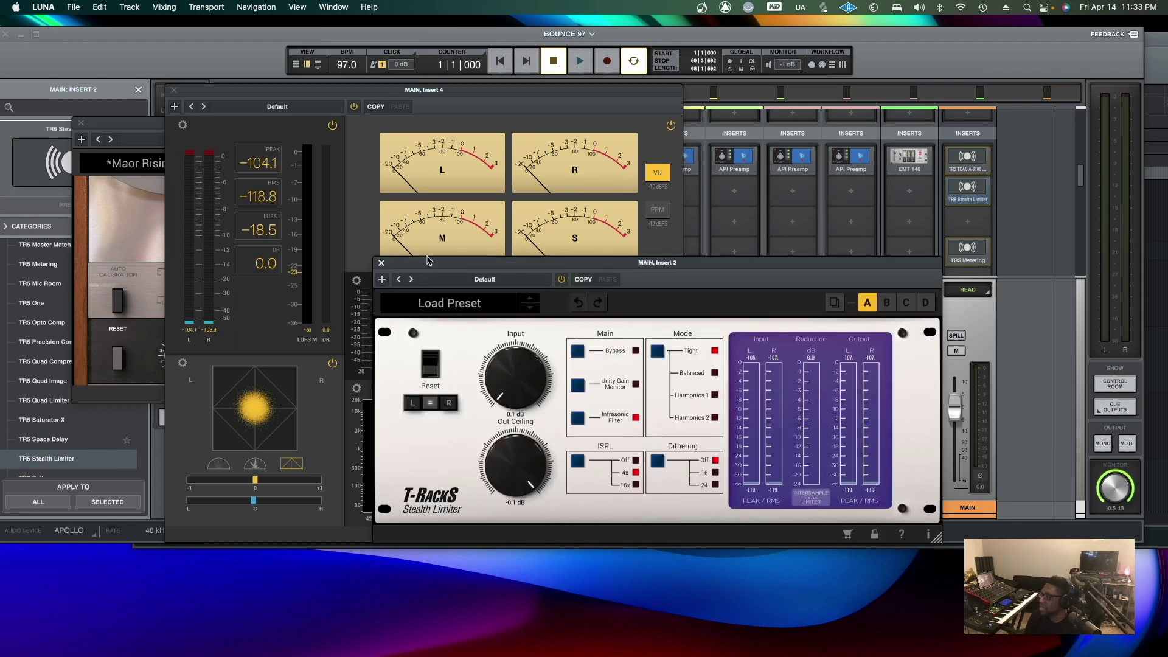
Set the Stealth Limiter's output ceiling to -0.3 dB, reposition its window and start playback
drag(438, 268, 330, 238)
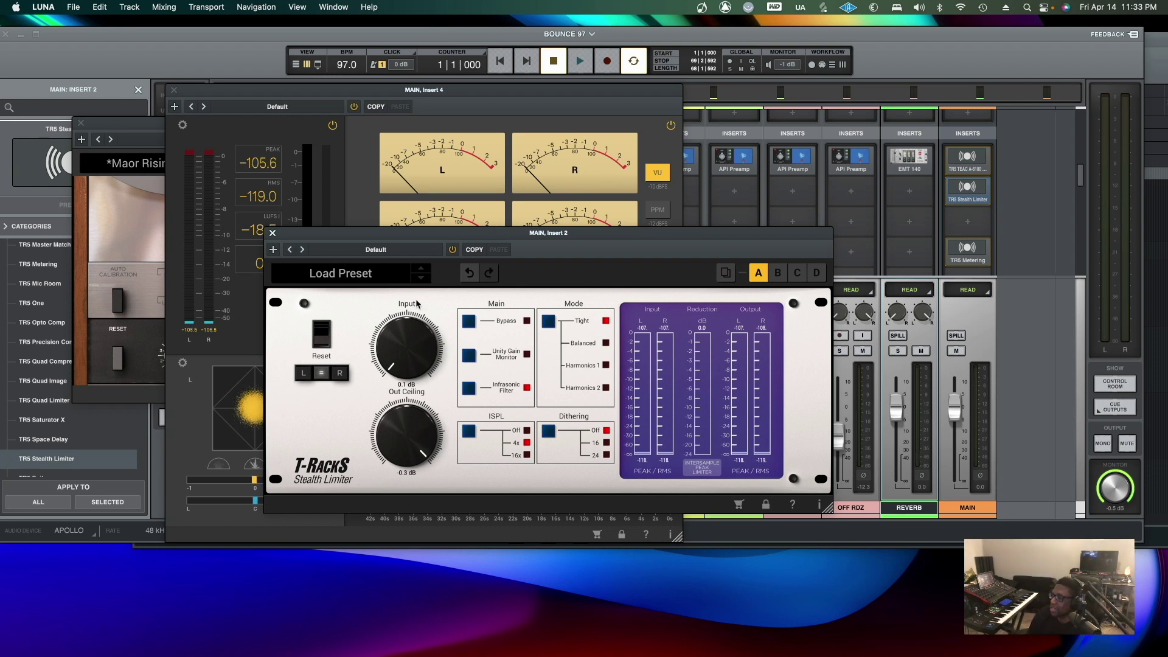
drag(359, 234, 339, 220)
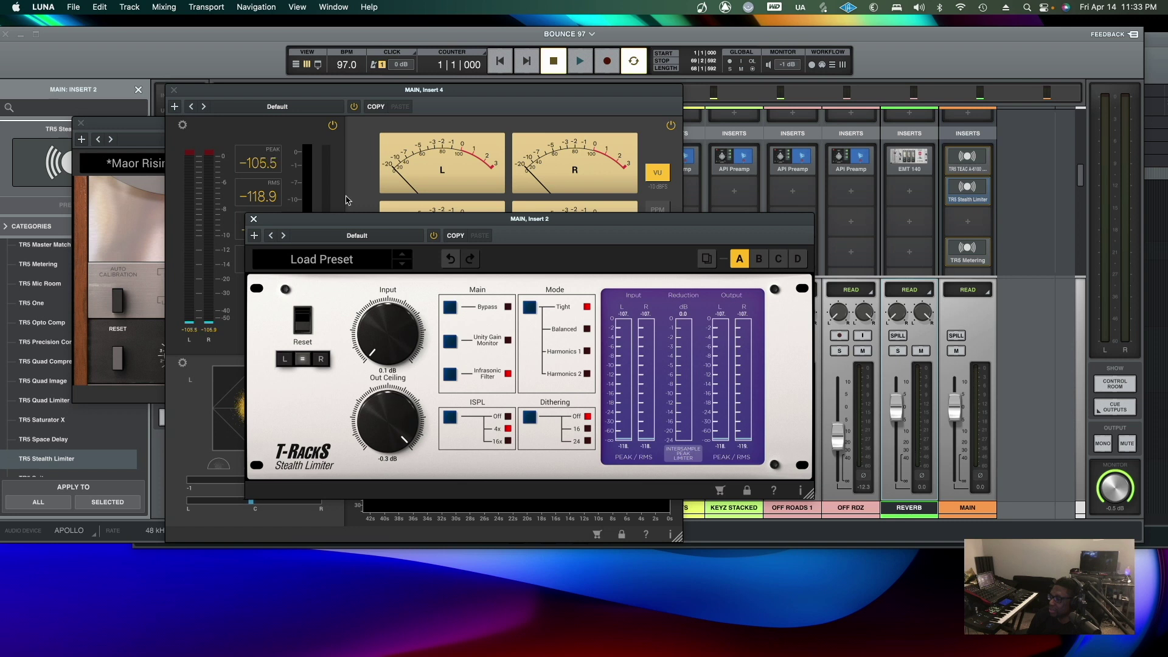
key(space)
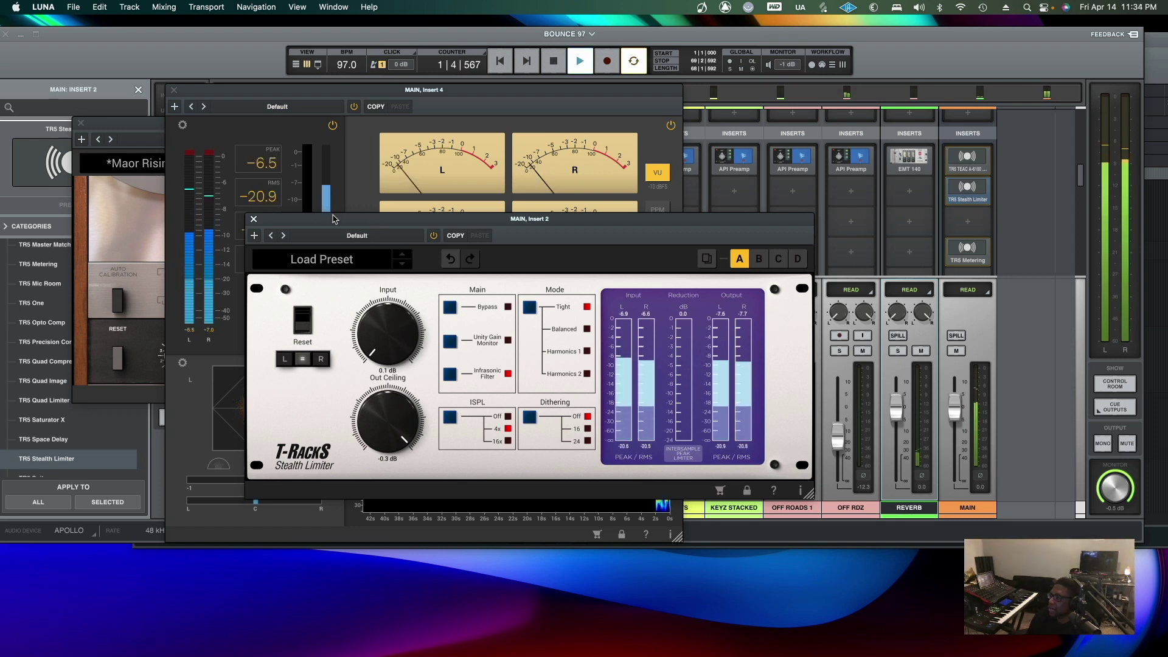
Place the metering and Stealth Limiter windows side by side and set the limiter's input to 1.0 dB
drag(382, 229, 614, 169)
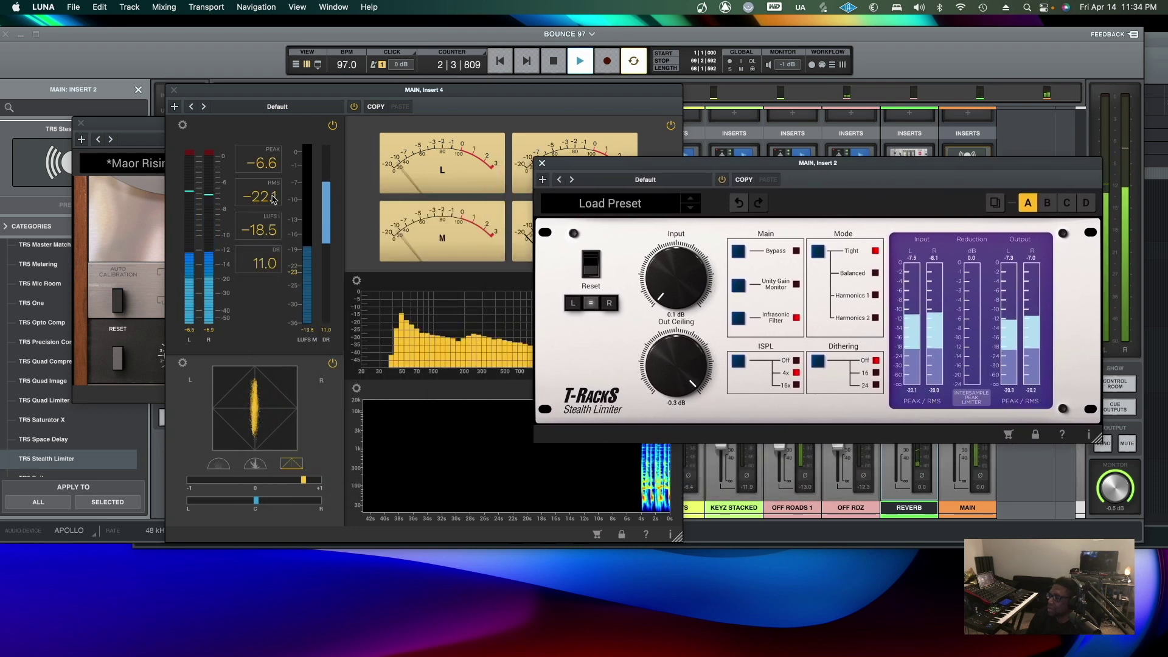
click(389, 90)
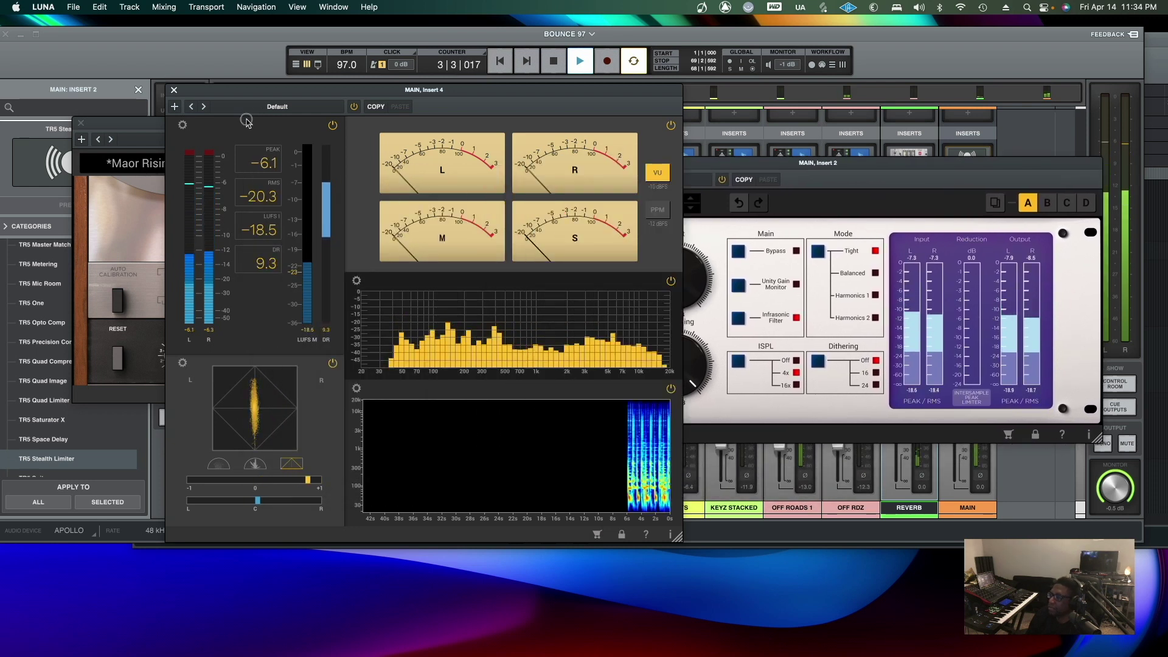
drag(388, 91, 252, 76)
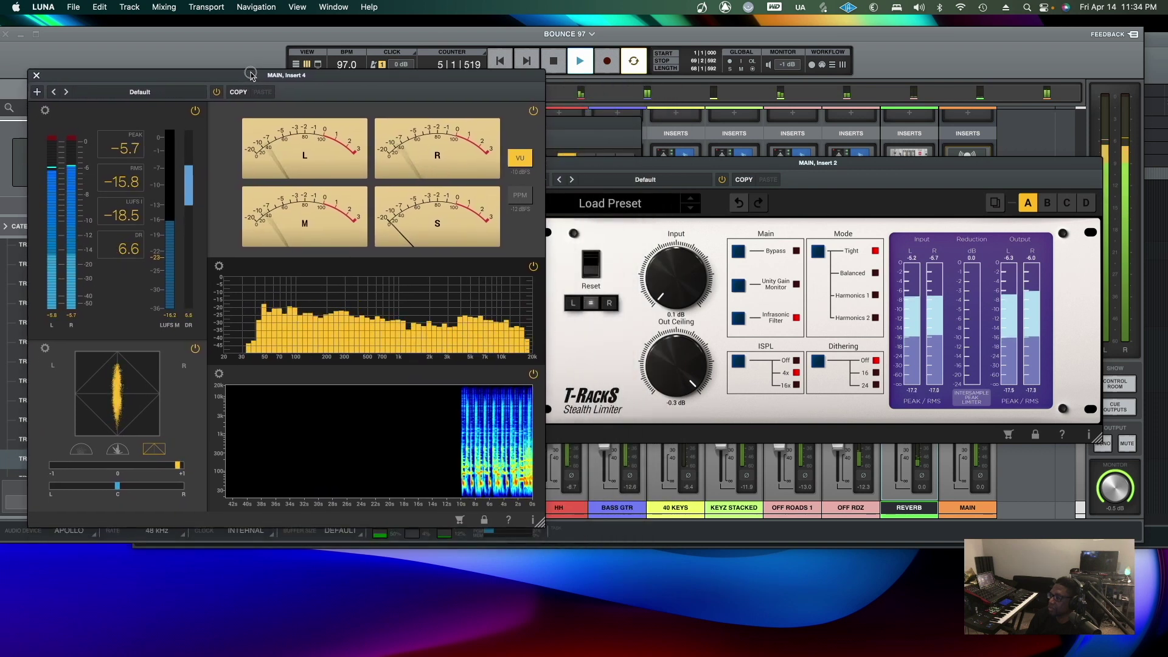
drag(252, 76, 235, 79)
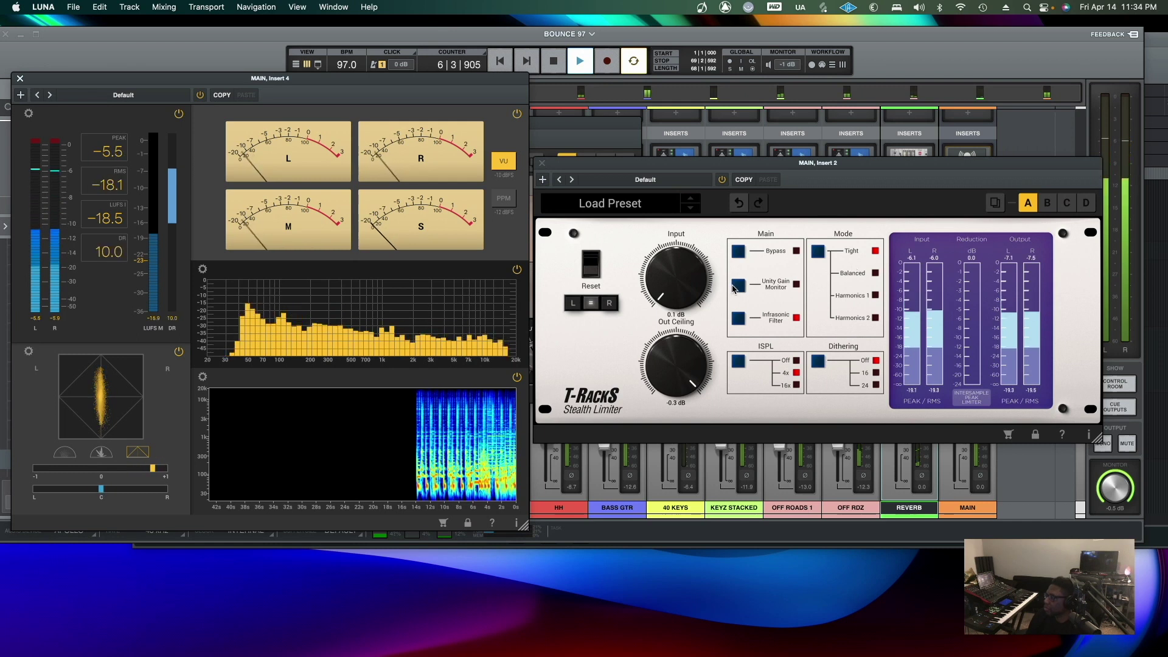
drag(673, 285, 671, 276)
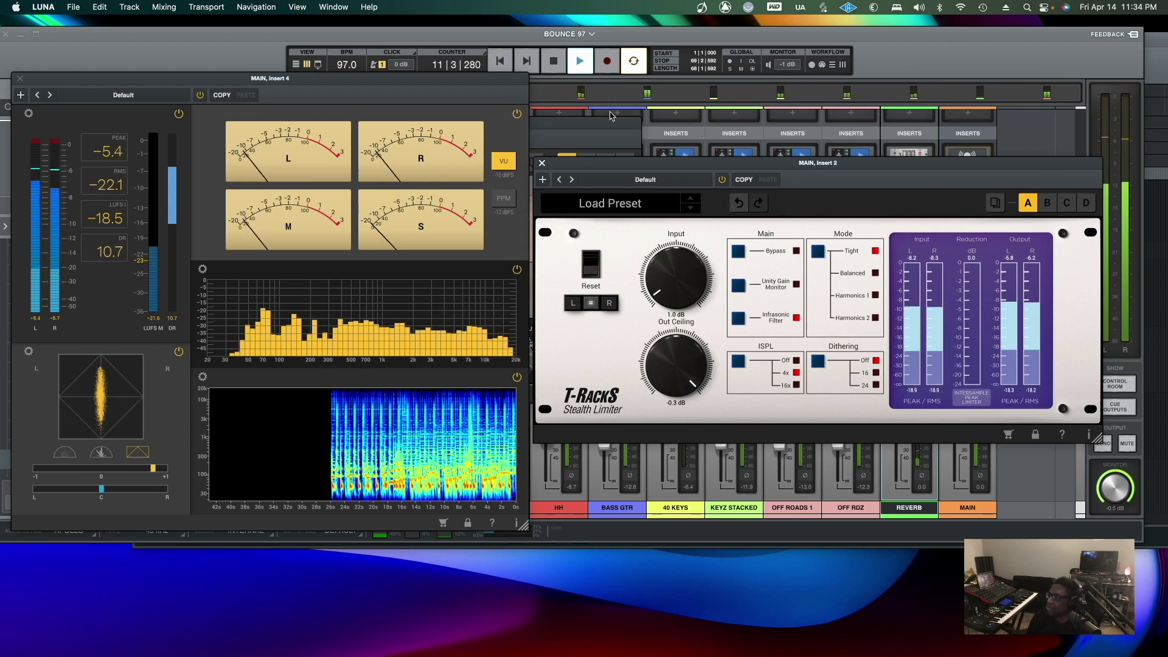
Raise the TEAC A-6100's output slightly on MAIN's first insert, then place the metering window back beside the Stealth Limiter
click(345, 80)
drag(346, 80, 449, 309)
click(201, 238)
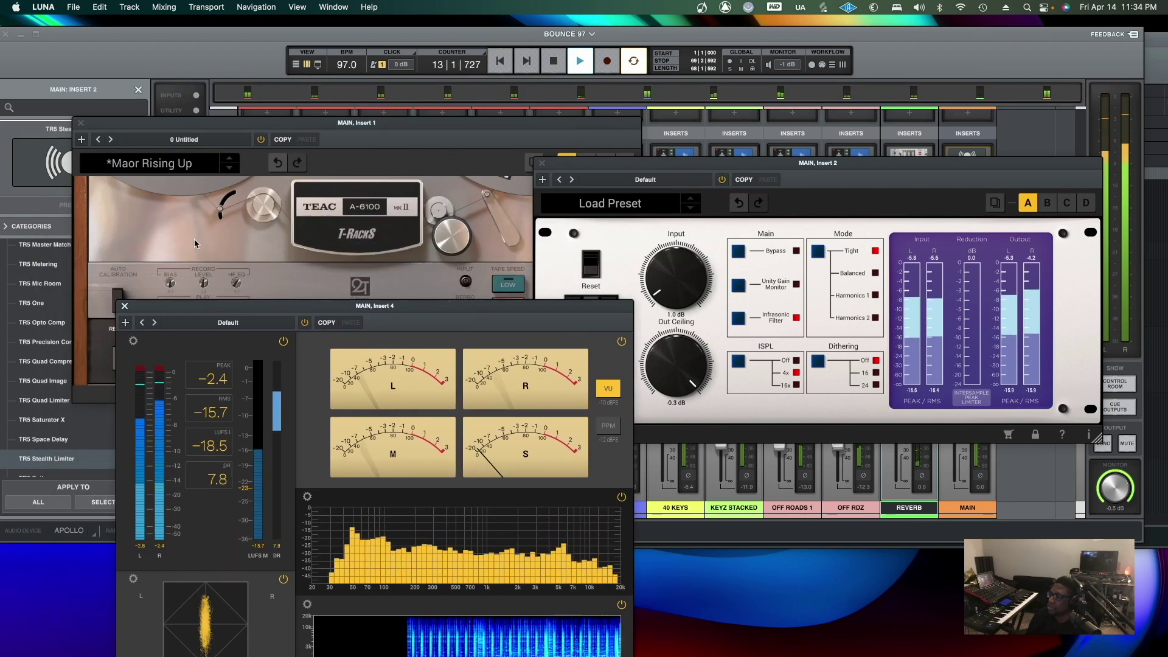
drag(533, 359, 533, 350)
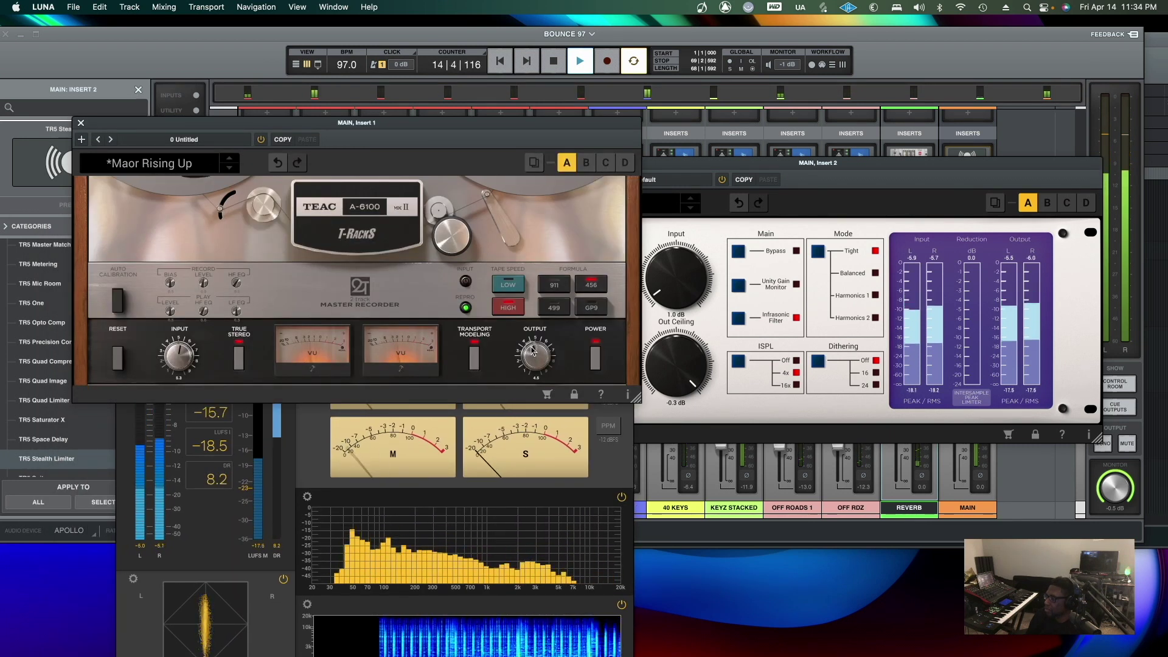
click(273, 431)
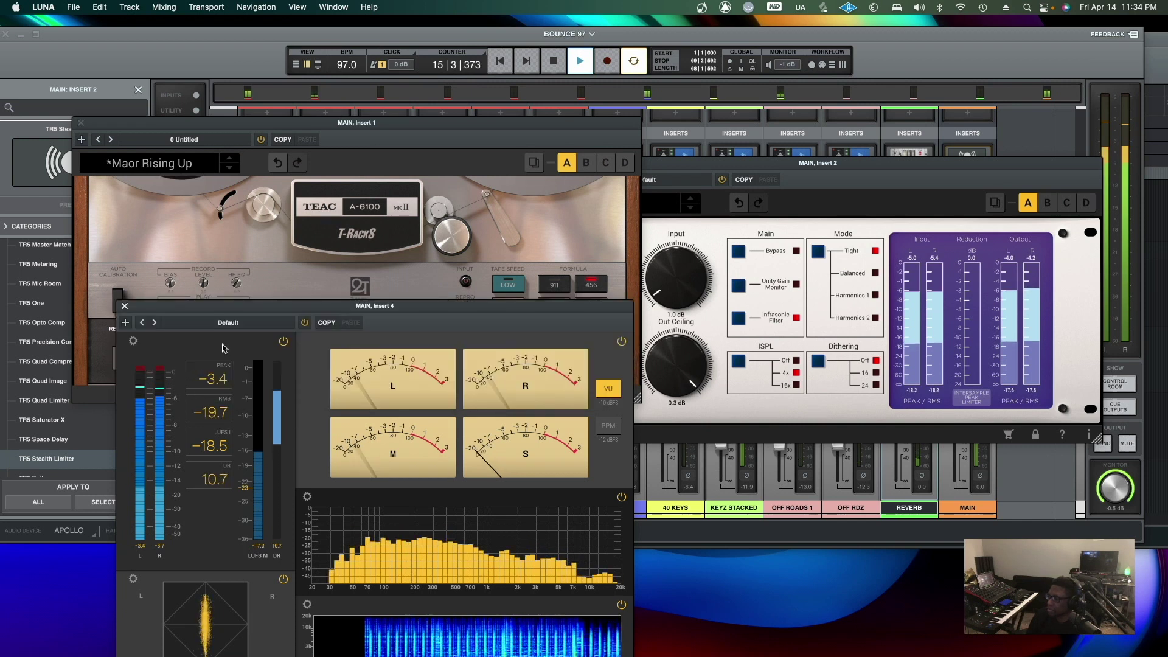
drag(194, 314, 145, 124)
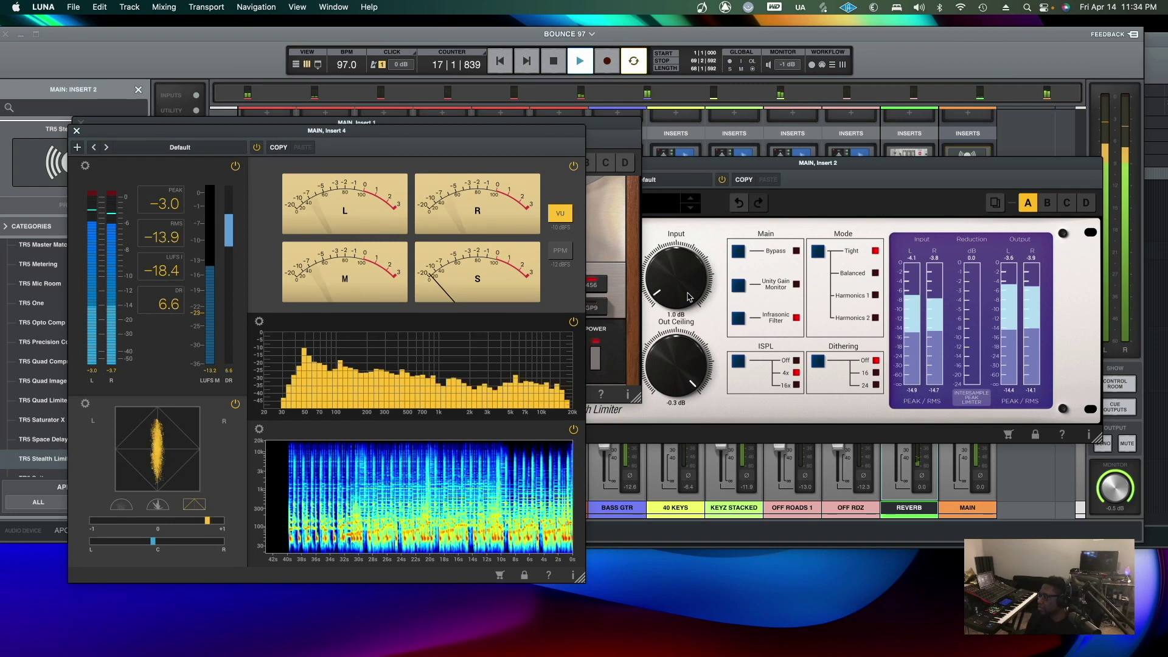
Set the Stealth Limiter to 1.3 dB input, -0.5 dB ceiling and Harmonics 1 mode, restart playback from the beginning and reset the integrated loudness
drag(672, 291, 668, 286)
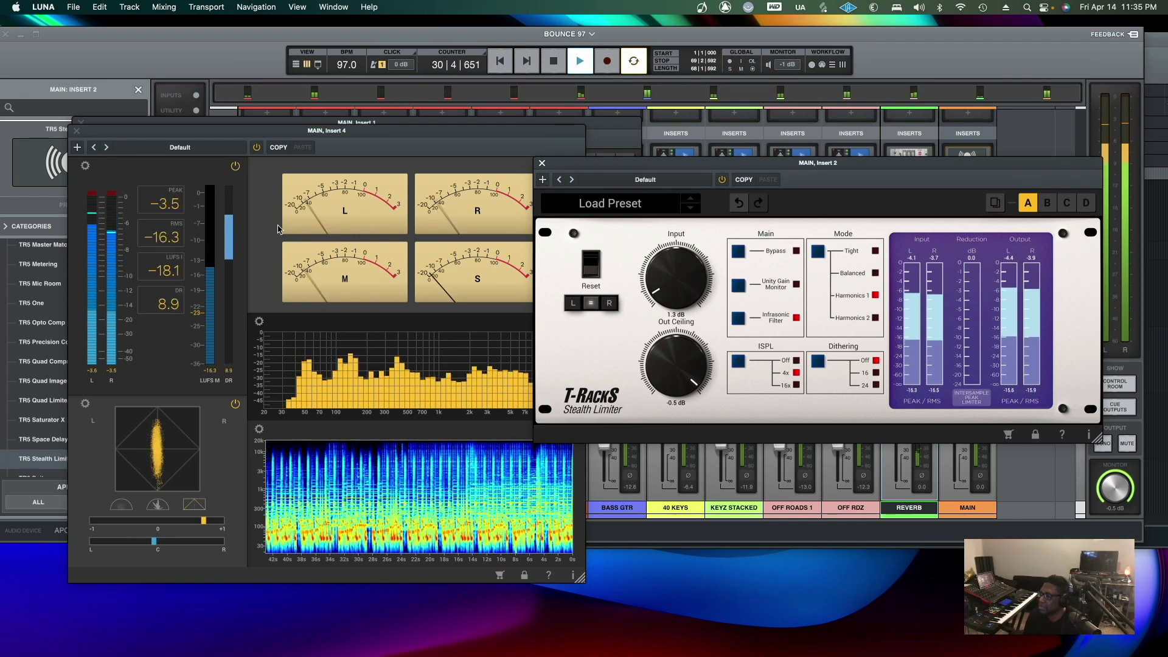
key(Return)
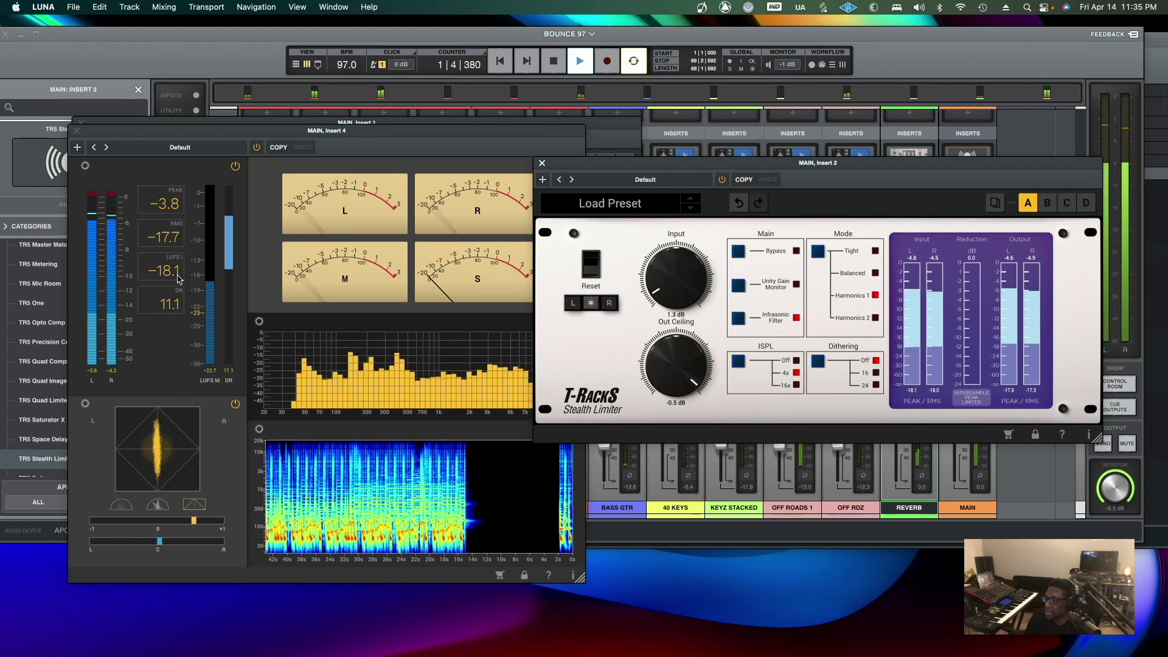
click(180, 279)
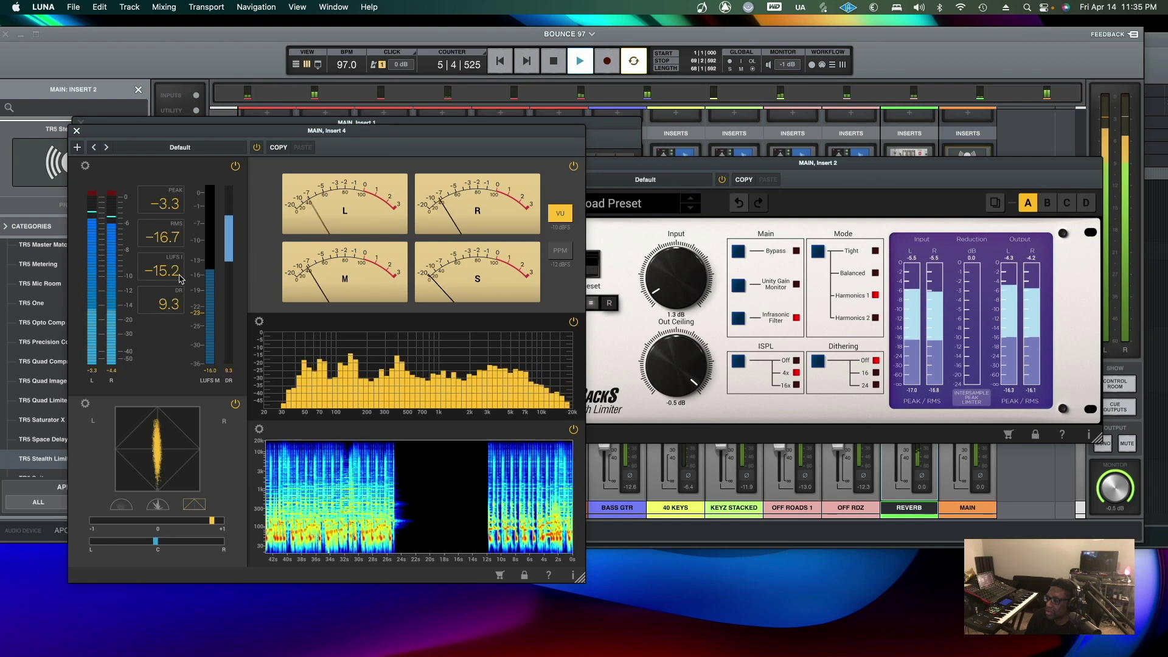
Set the Stealth Limiter's input to 0.8 dB, check the levels on the metering plug-in and stop playback
click(665, 304)
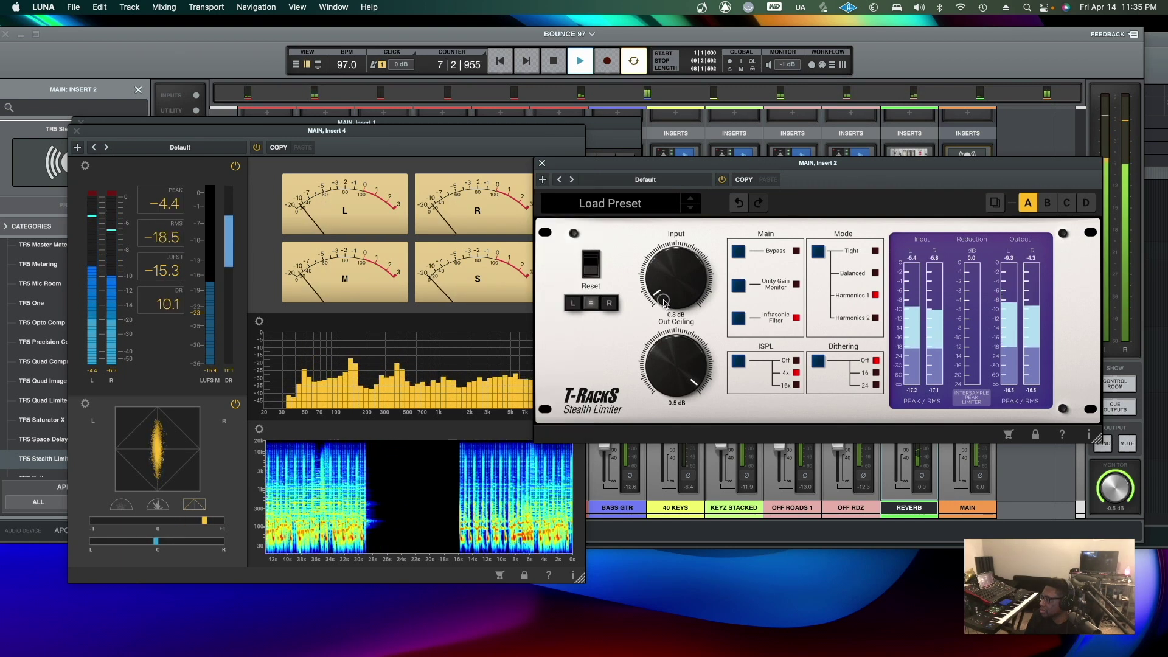
click(174, 244)
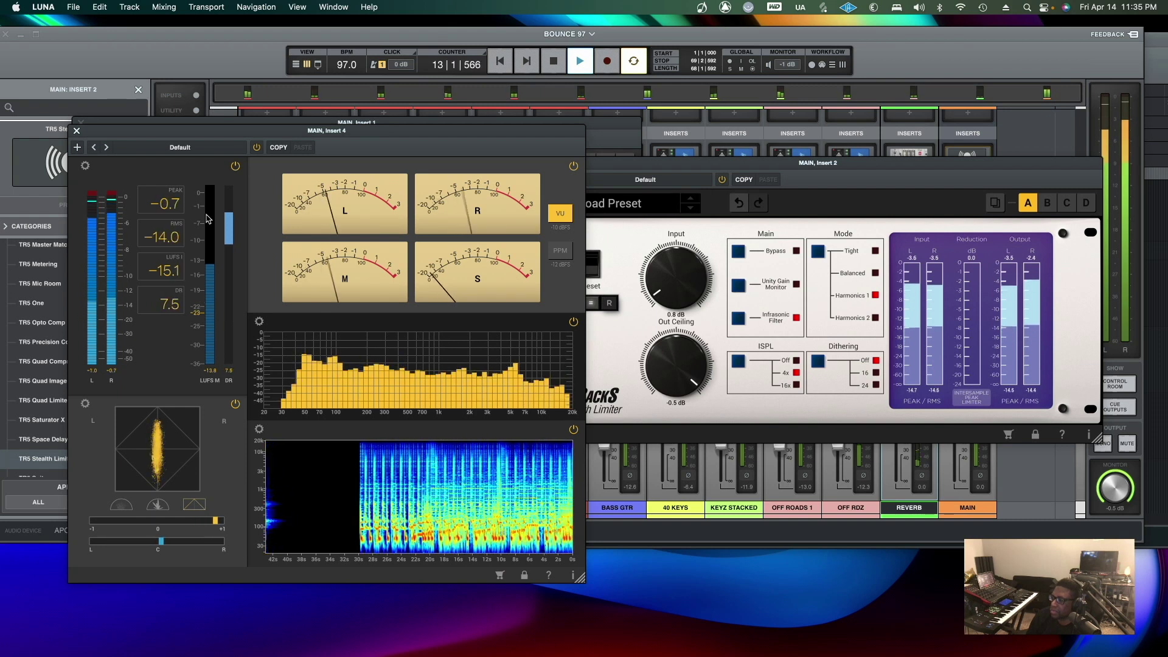
key(space)
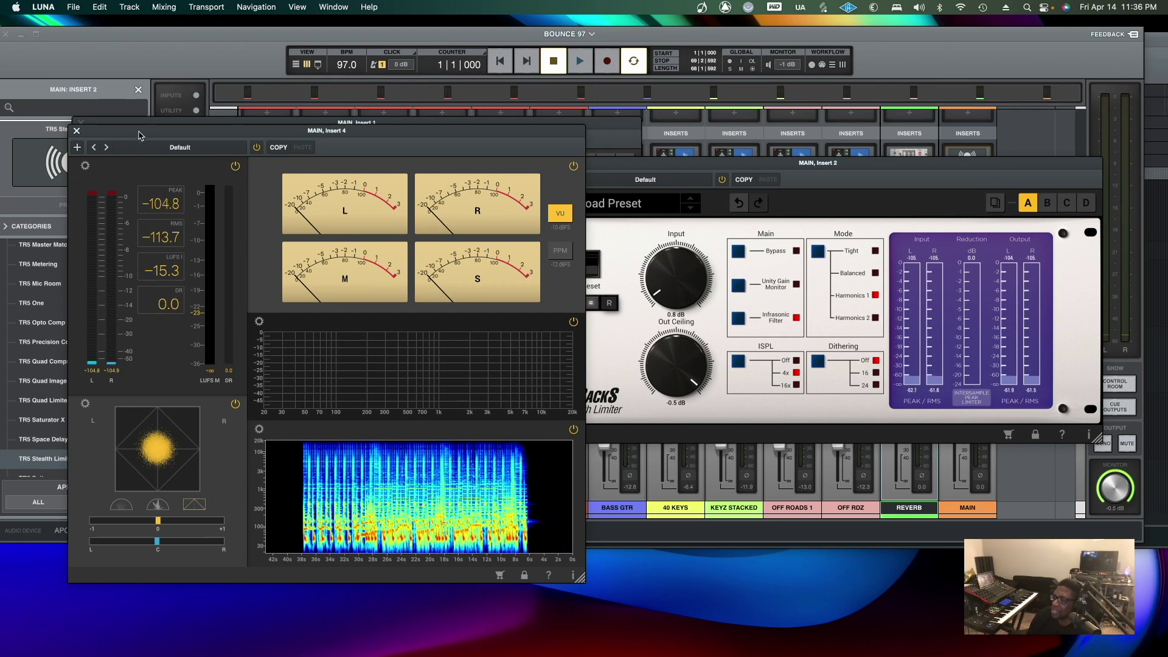
Move the metering window aside, lower the TEAC A-6100's output slightly and reposition the Stealth Limiter window
drag(134, 142, 138, 222)
click(159, 183)
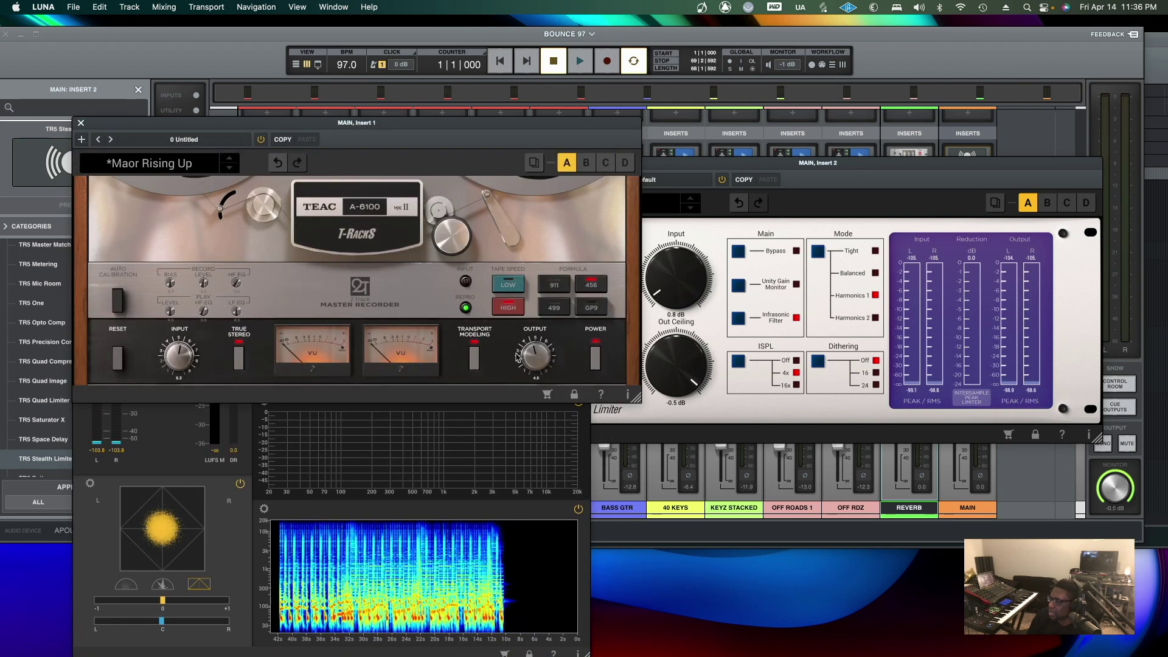
drag(535, 353, 536, 360)
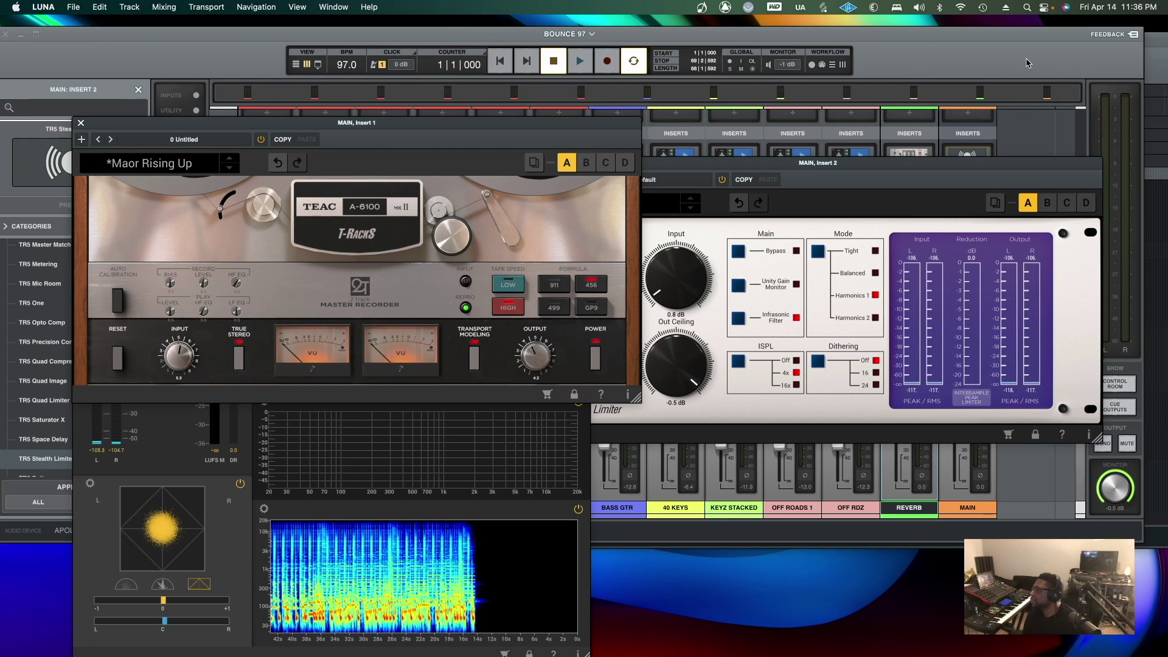
click(1052, 183)
drag(1034, 169, 717, 235)
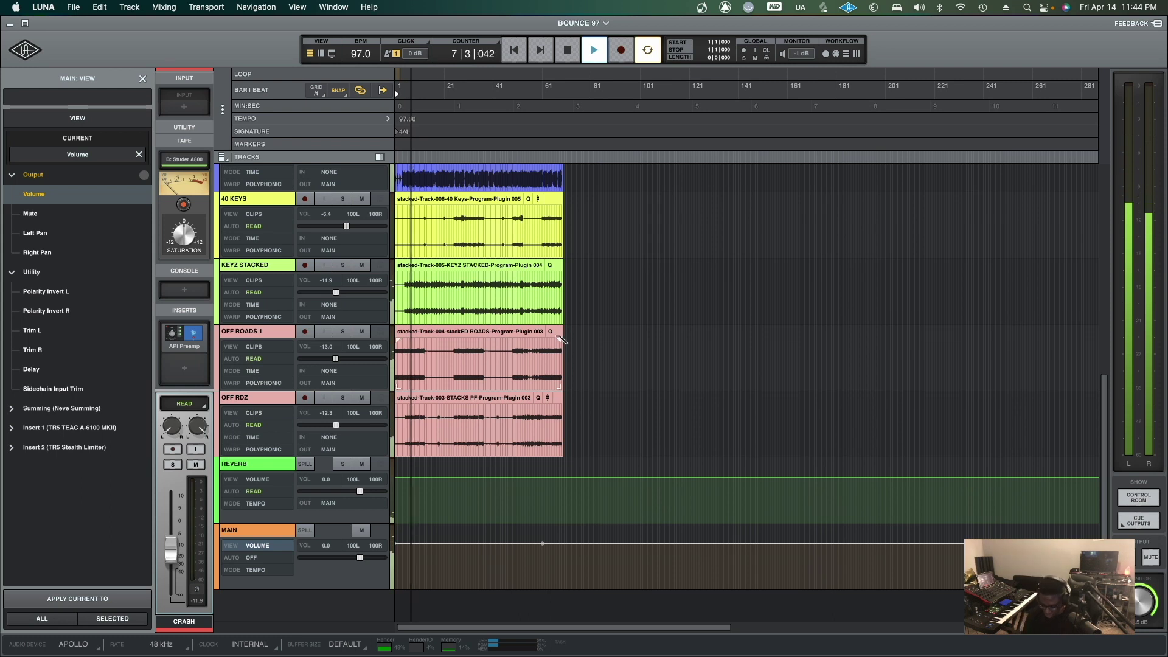
Examine the mixer's input, tape, console and insert sections, including the Neve Summing on MAIN, while the song plays
key(super+equal)
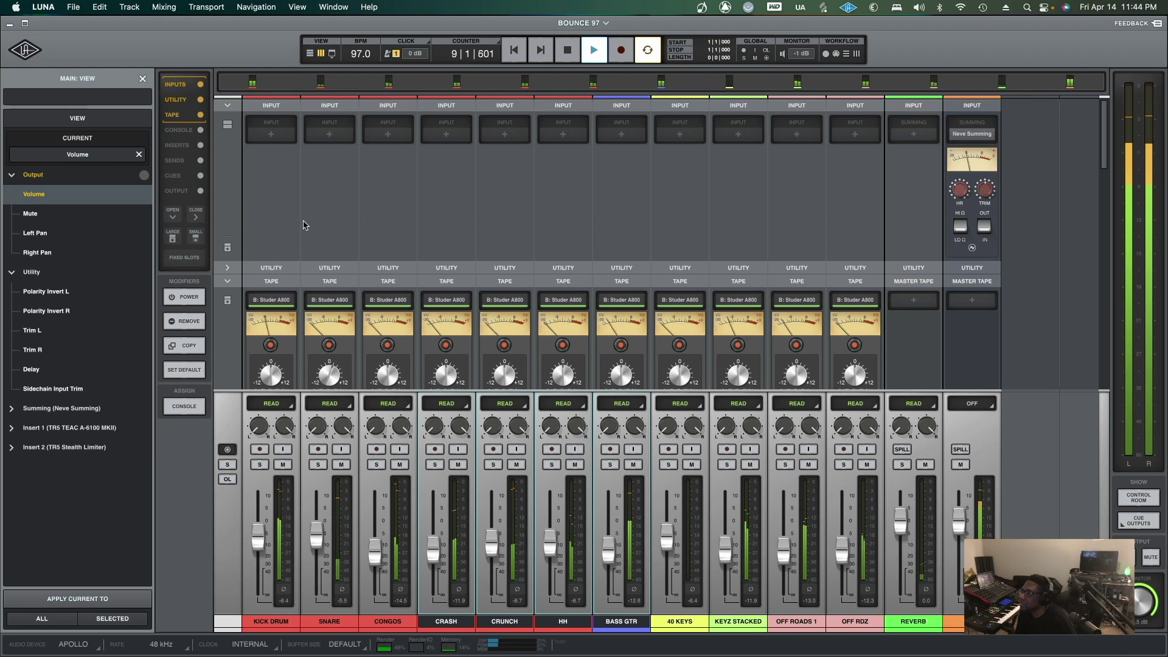
click(229, 108)
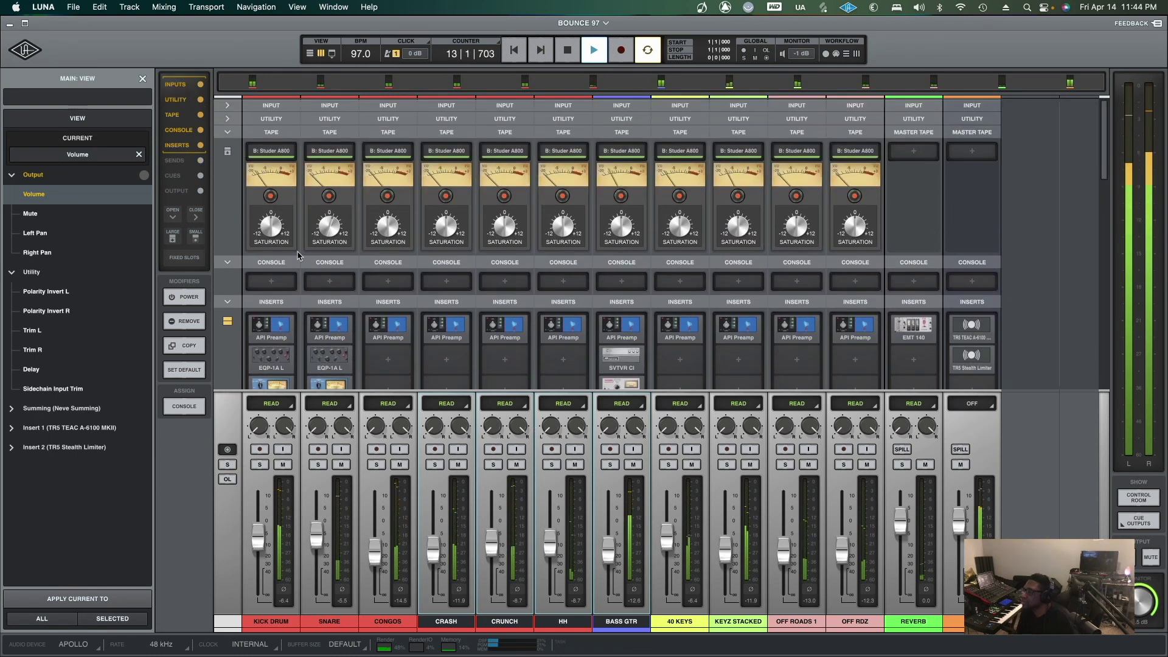
click(226, 107)
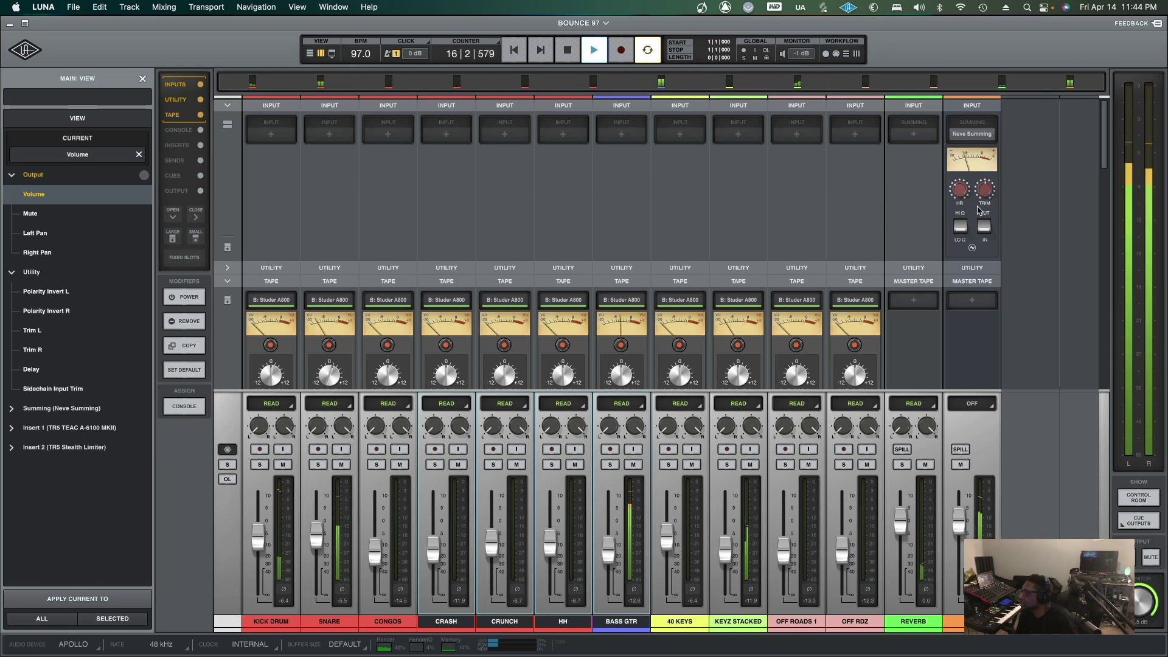
scroll(500, 235, down, 3)
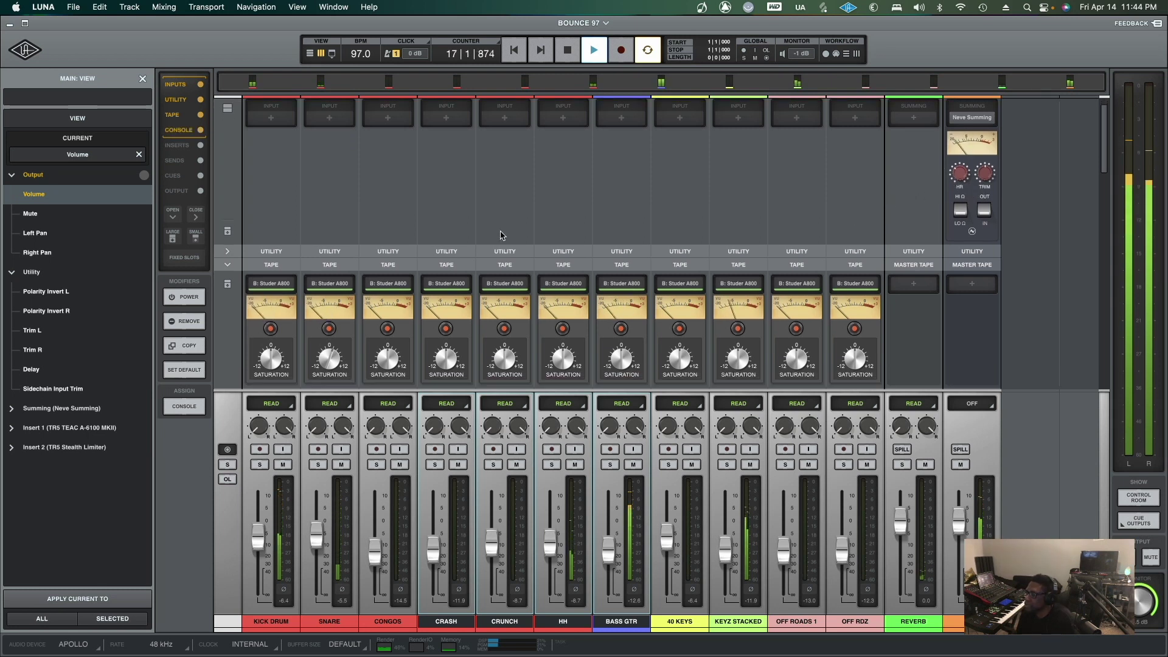
scroll(500, 236, down, 1)
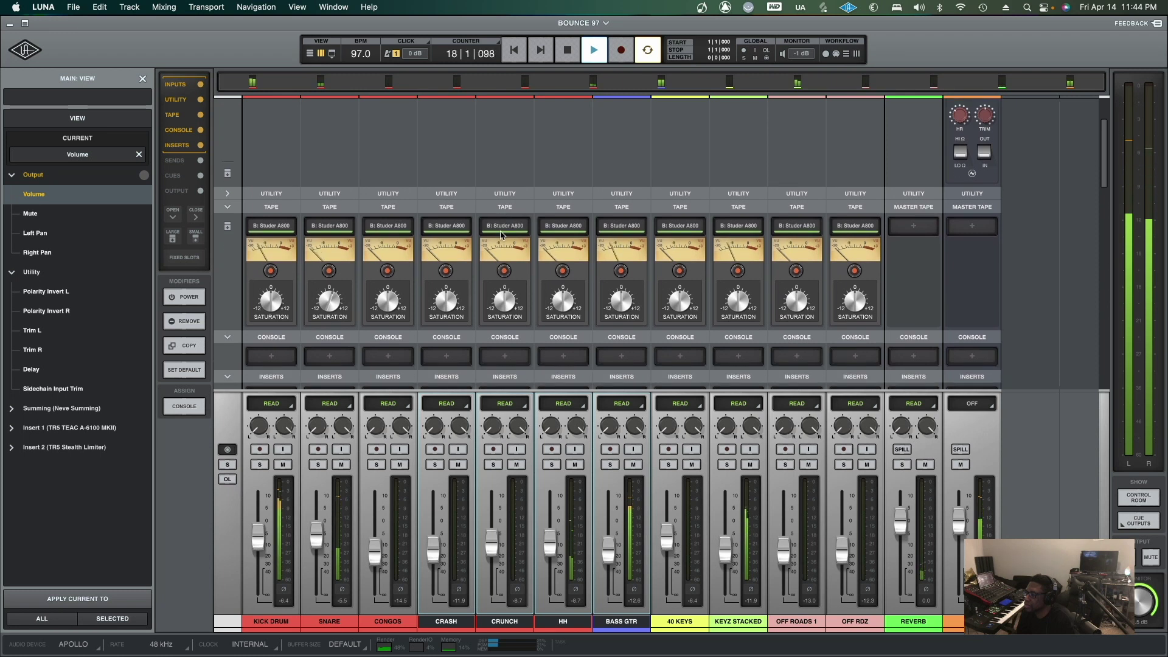
scroll(500, 235, up, 2)
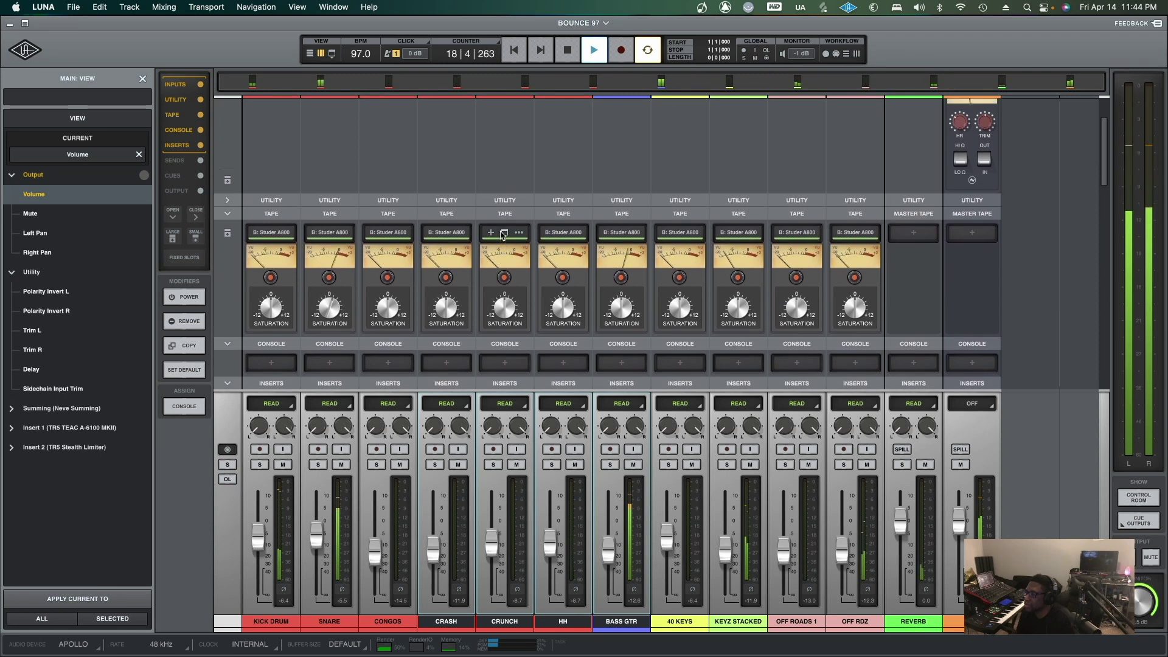
scroll(501, 235, up, 2)
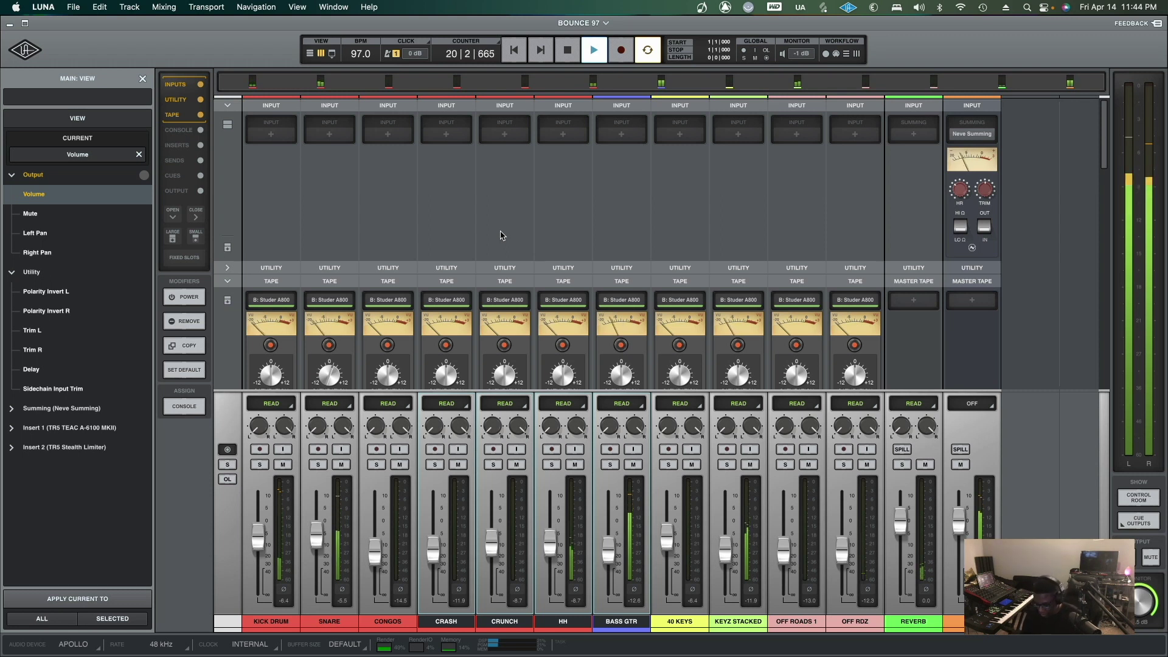
key(super+equal)
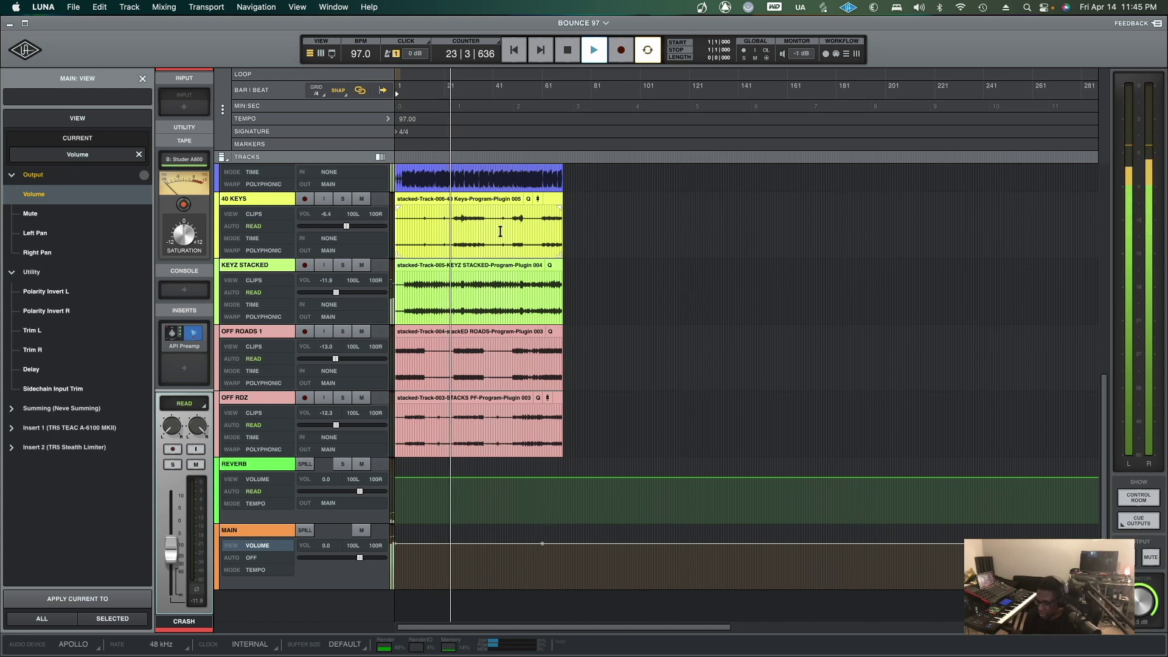
key(super+equal)
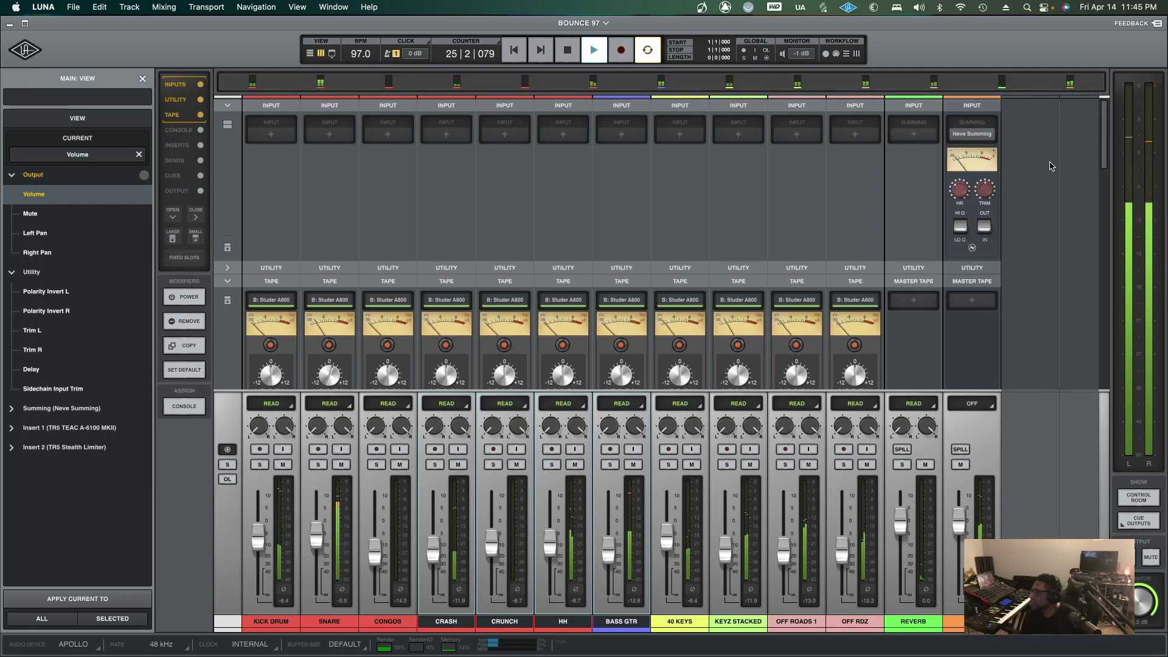
Open the TEAC A-6100 and TR5 Metering windows from MAIN's inserts and reposition the metering window to monitor playback
scroll(998, 315, down, 5)
scroll(998, 314, down, 5)
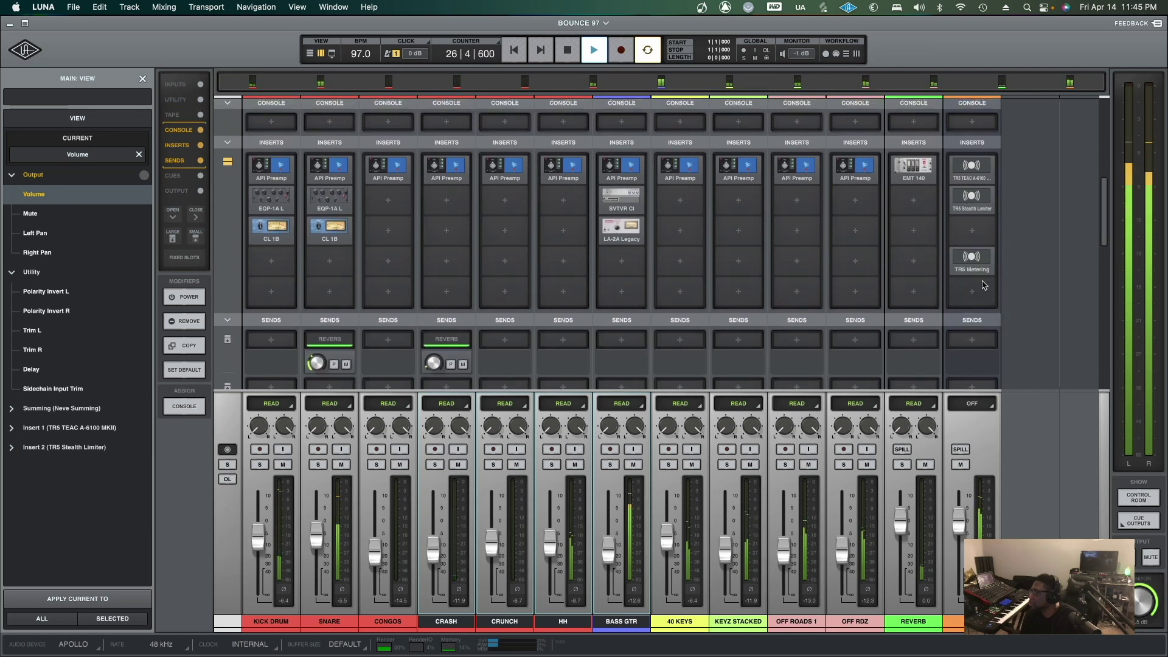
mouse_move(974, 177)
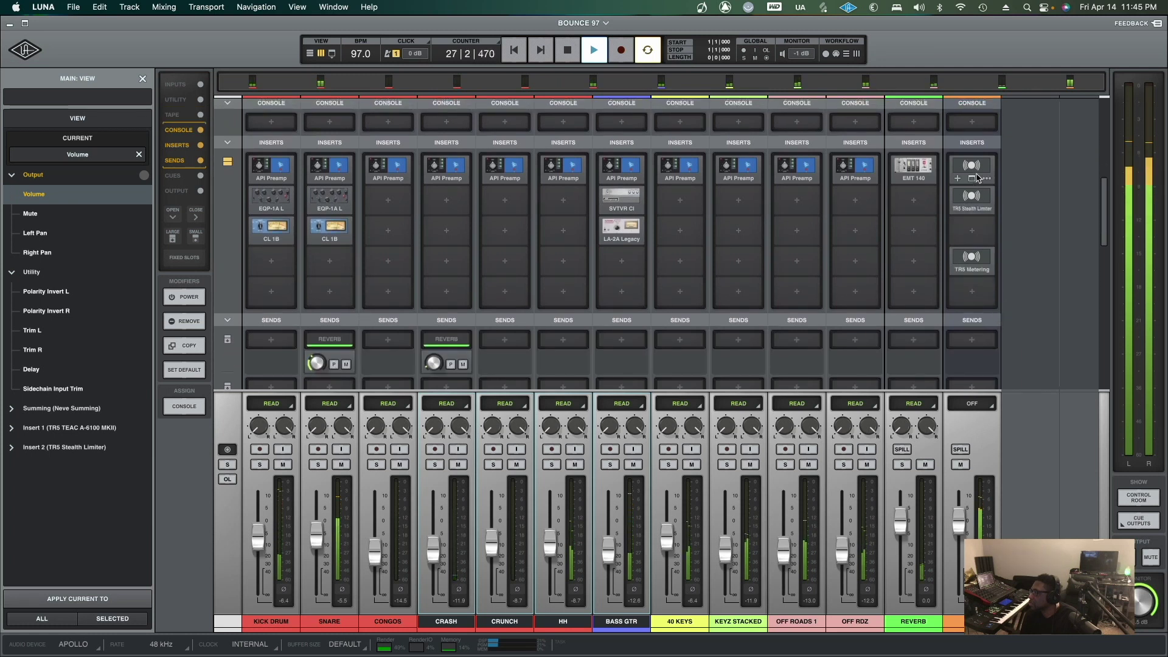
click(975, 178)
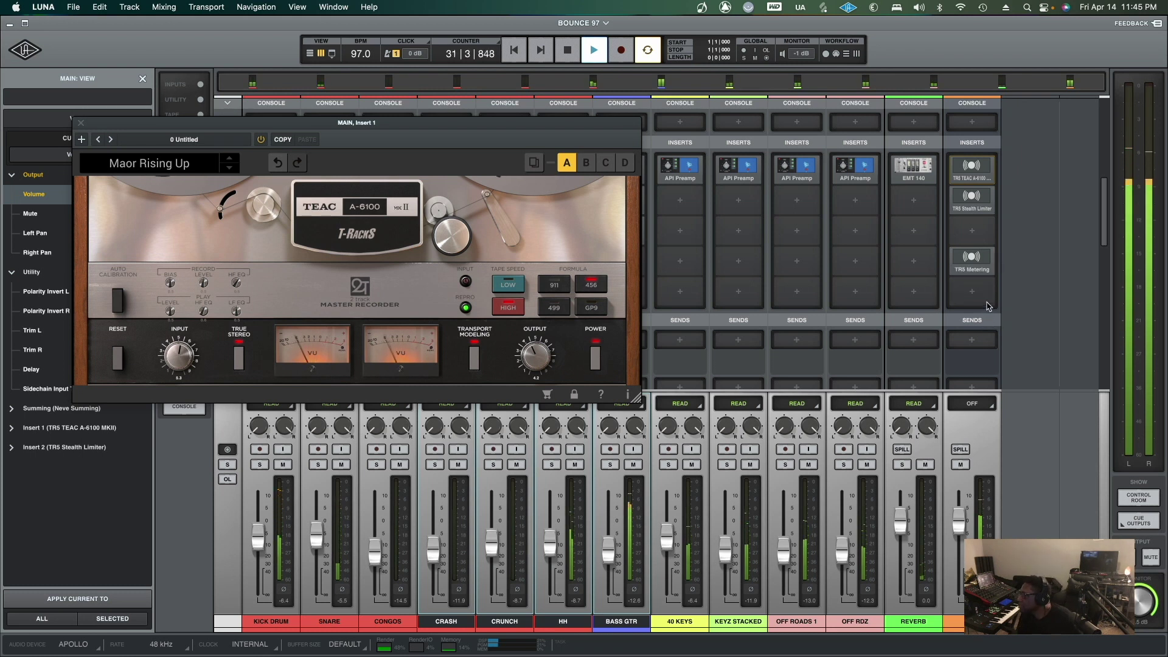
click(978, 265)
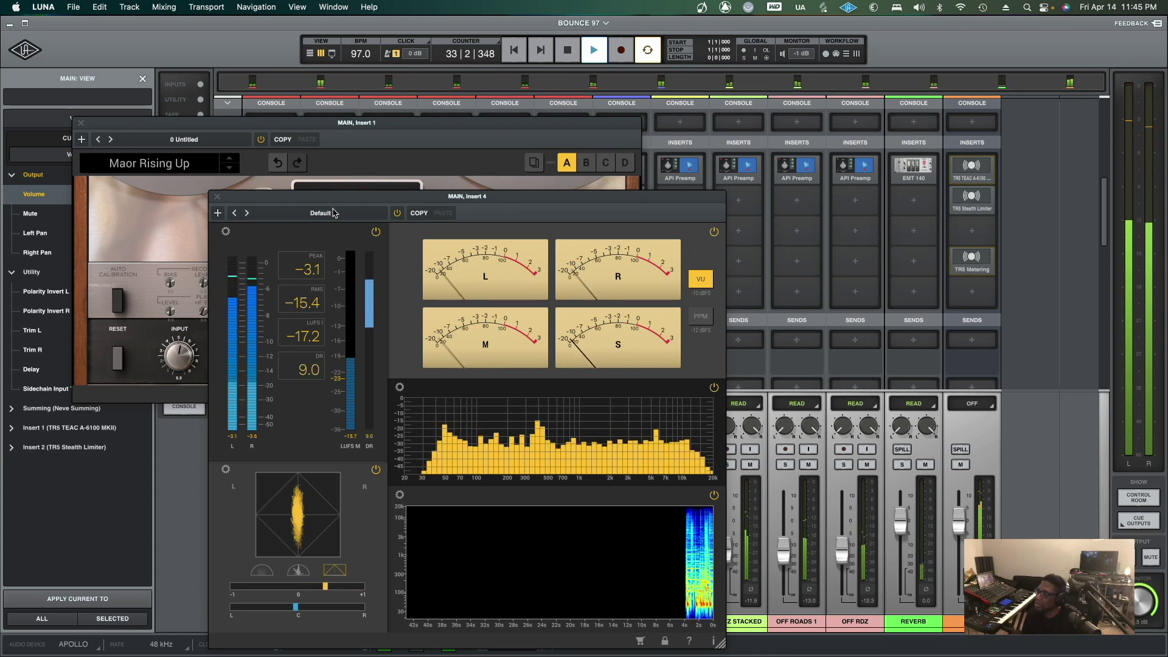
drag(328, 201, 263, 176)
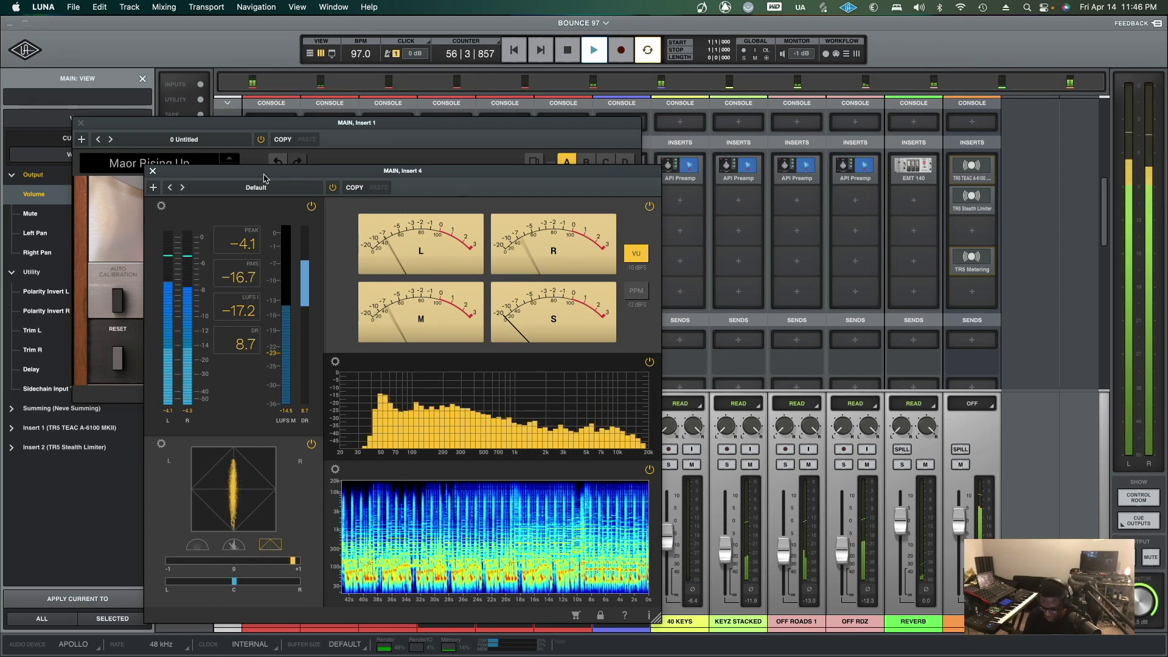
Show the timeline, move the metering window clear of the tracks, close the TEAC A-6100 window and stop playback
key(super+equal)
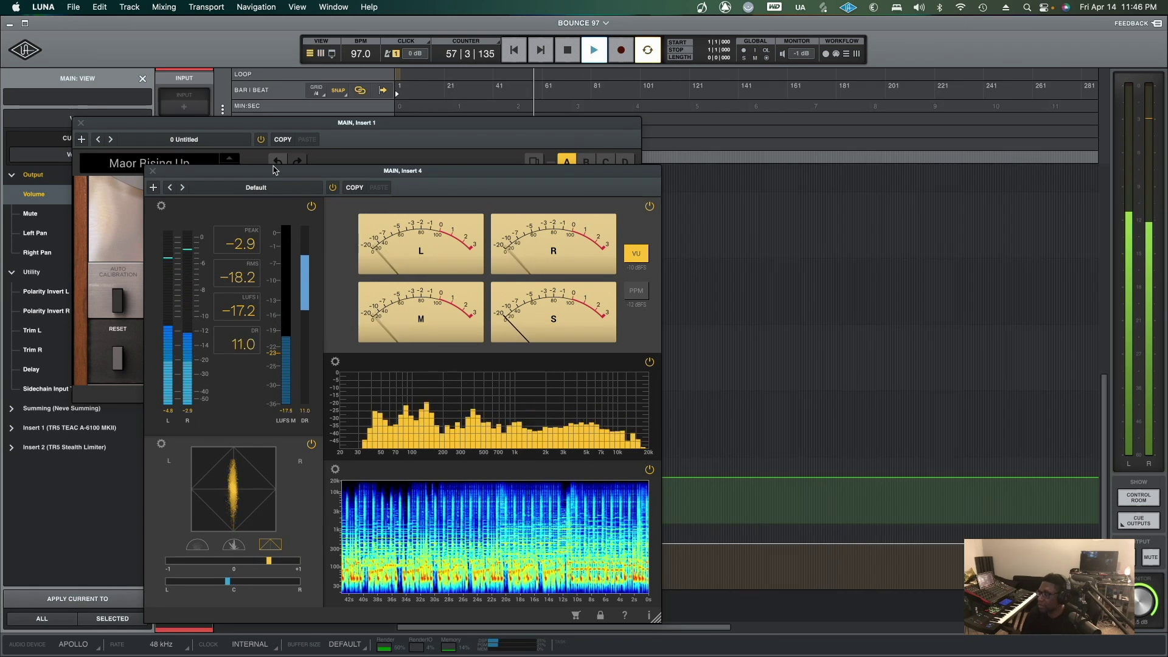
drag(222, 179, 853, 187)
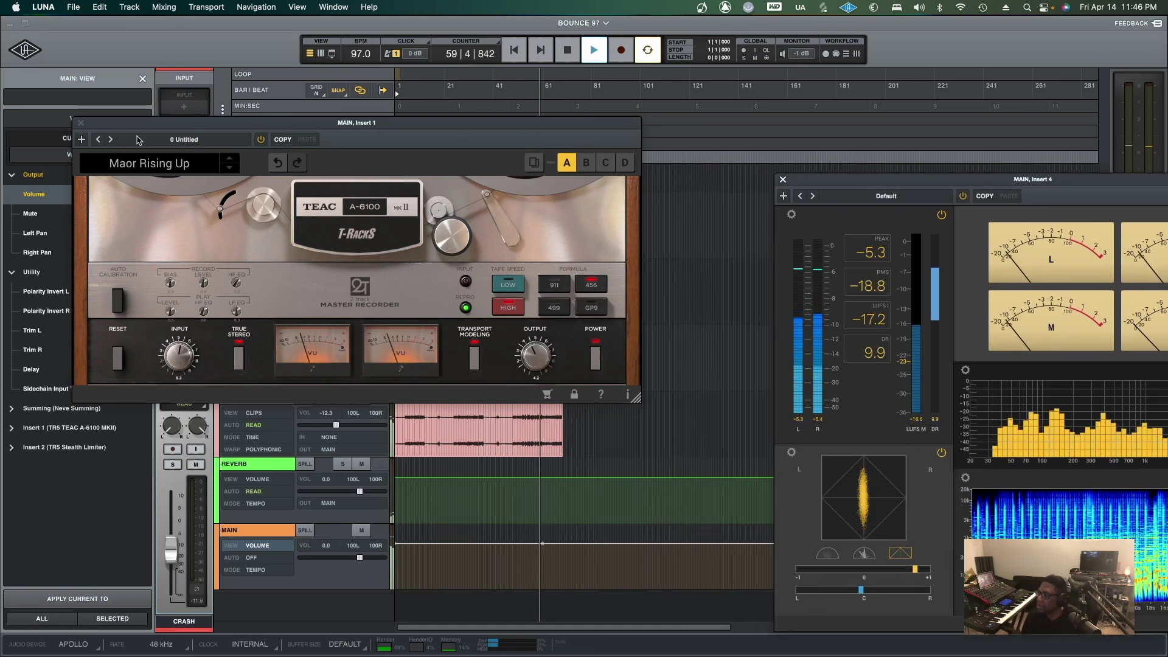
click(81, 124)
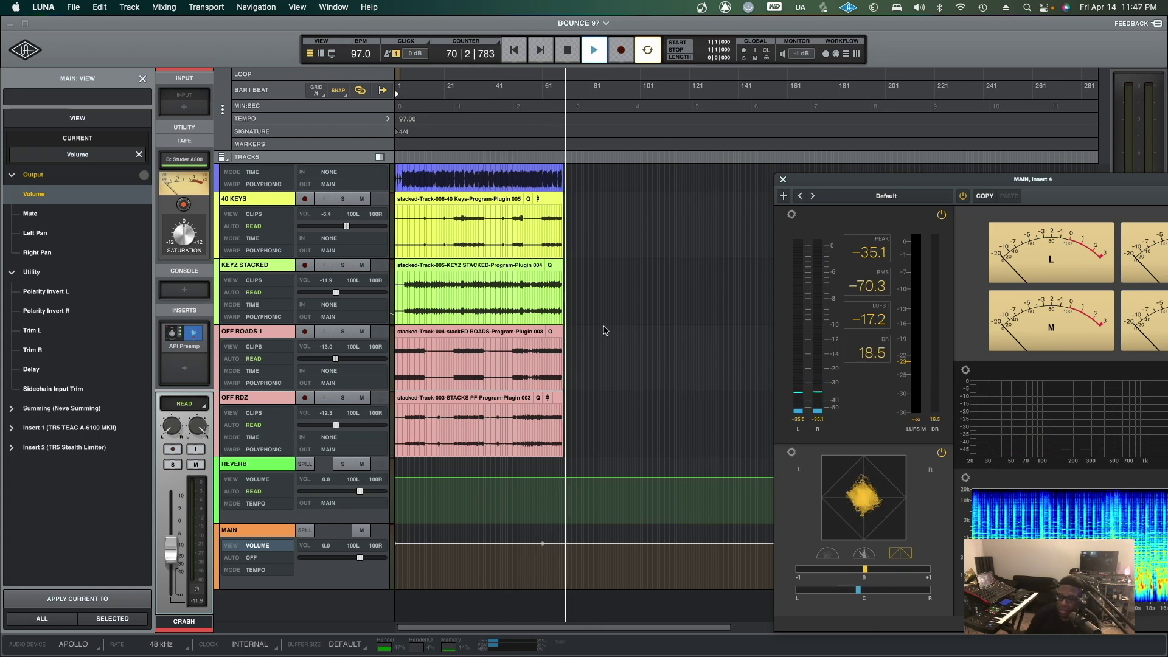
key(space)
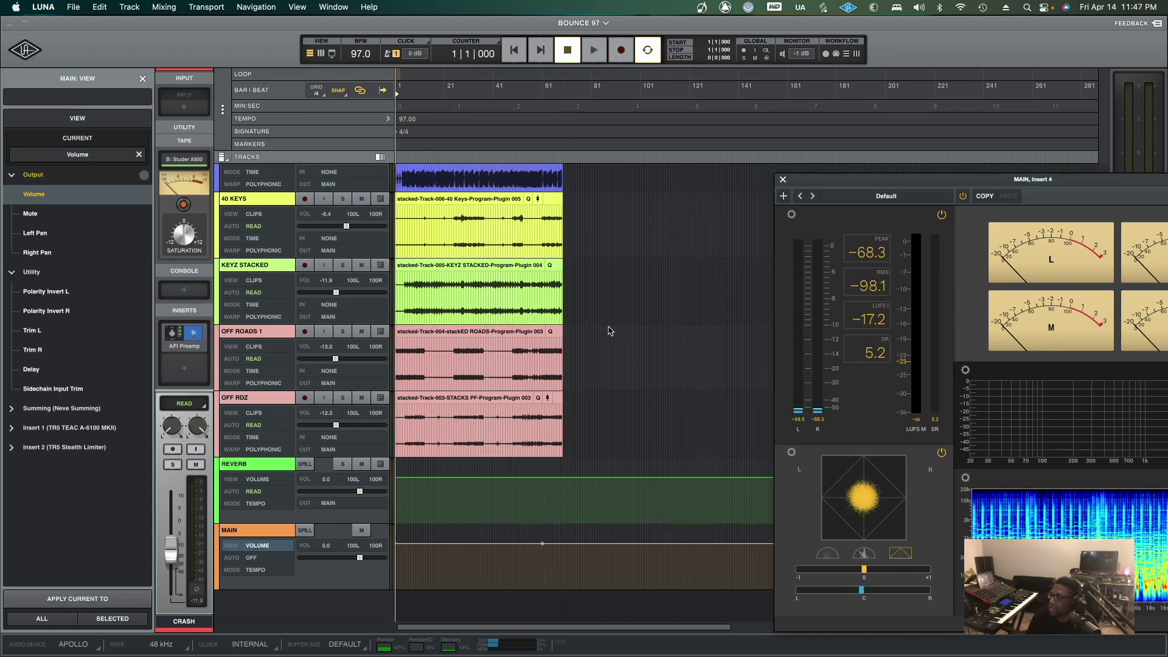
Restore the timeline window to a smaller size, move it down and bring the mixer window behind it to the front
double_click(192, 24)
drag(193, 24, 183, 32)
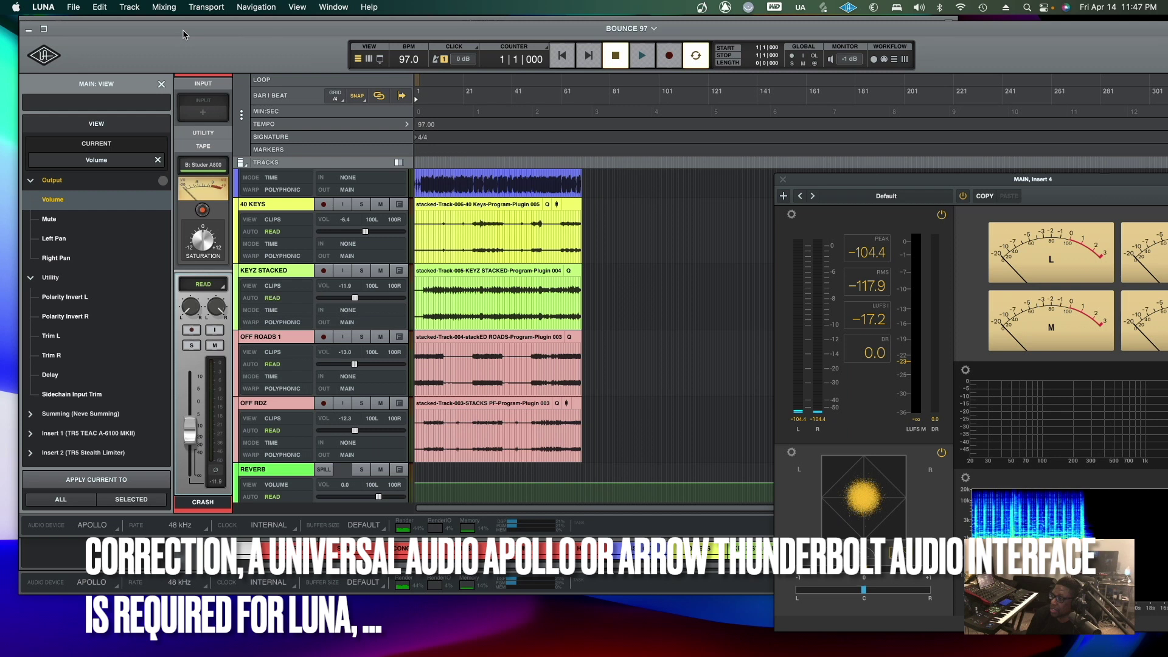
drag(182, 34, 193, 153)
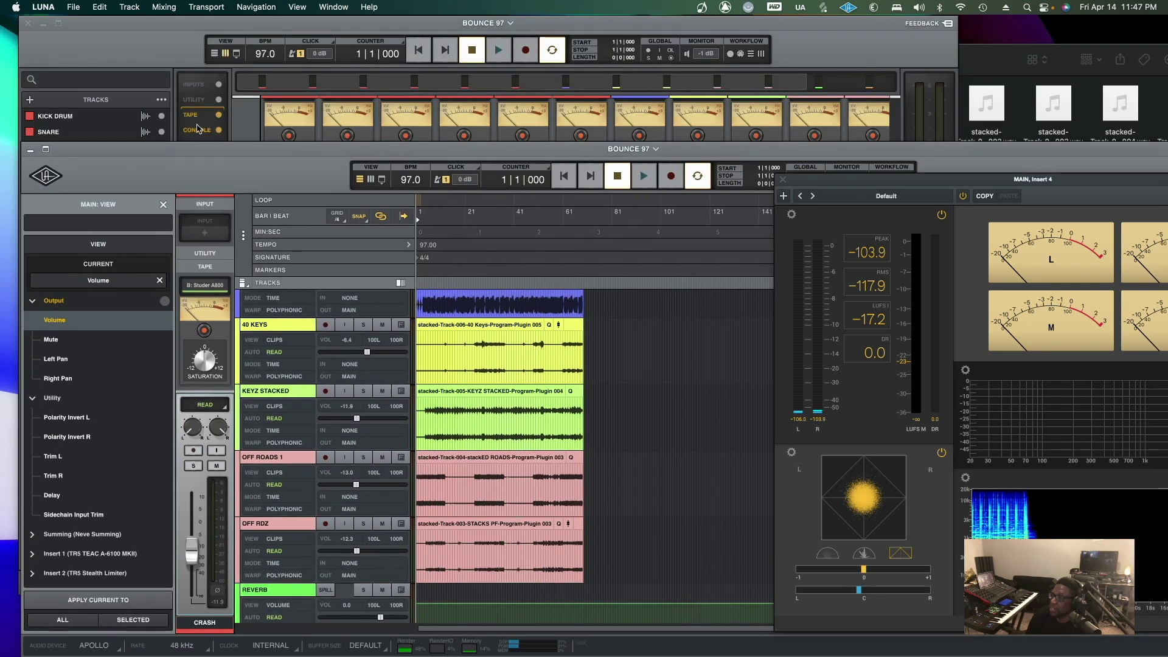
click(159, 53)
Look at the API Preamp on KICK DRUM's first insert, close its window and review the channels' insert sections
scroll(451, 287, up, 5)
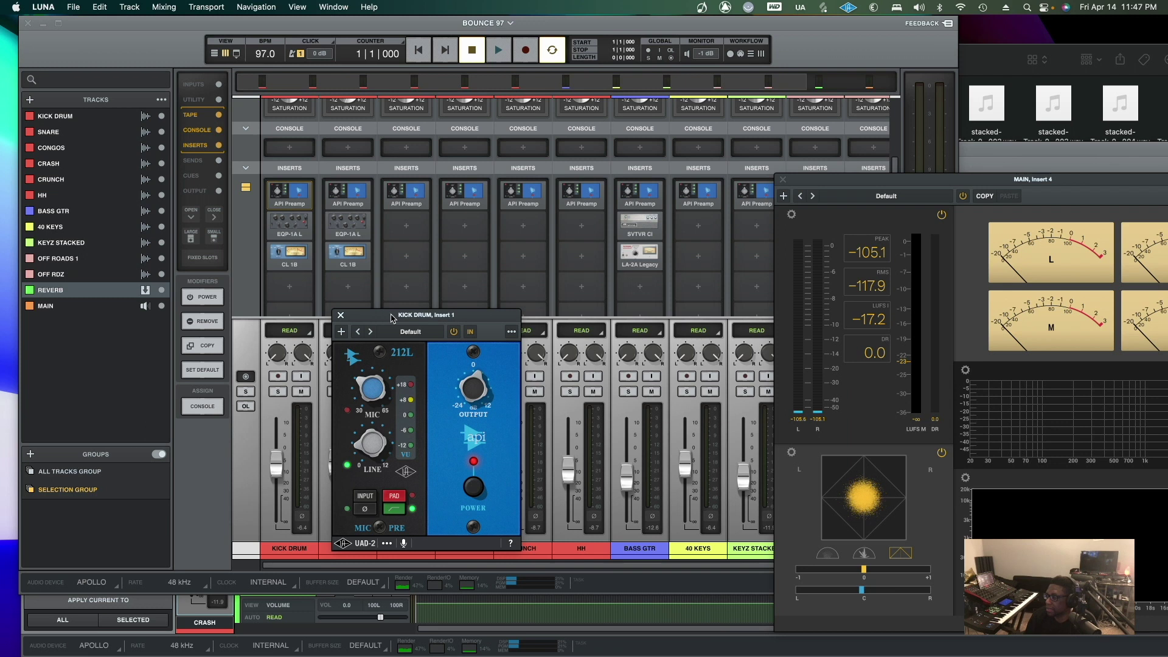
click(340, 315)
scroll(322, 286, up, 5)
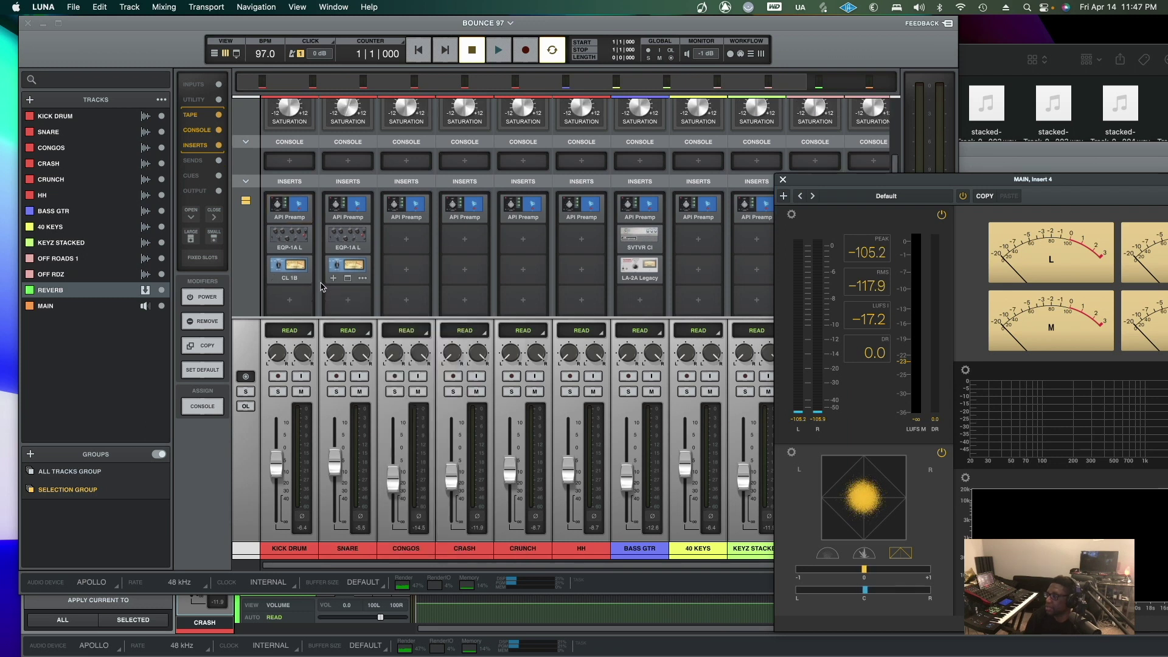
Open the channel strip choices in KICK DRUM's console slot, view the options in the store and move the store window up
scroll(311, 286, down, 1)
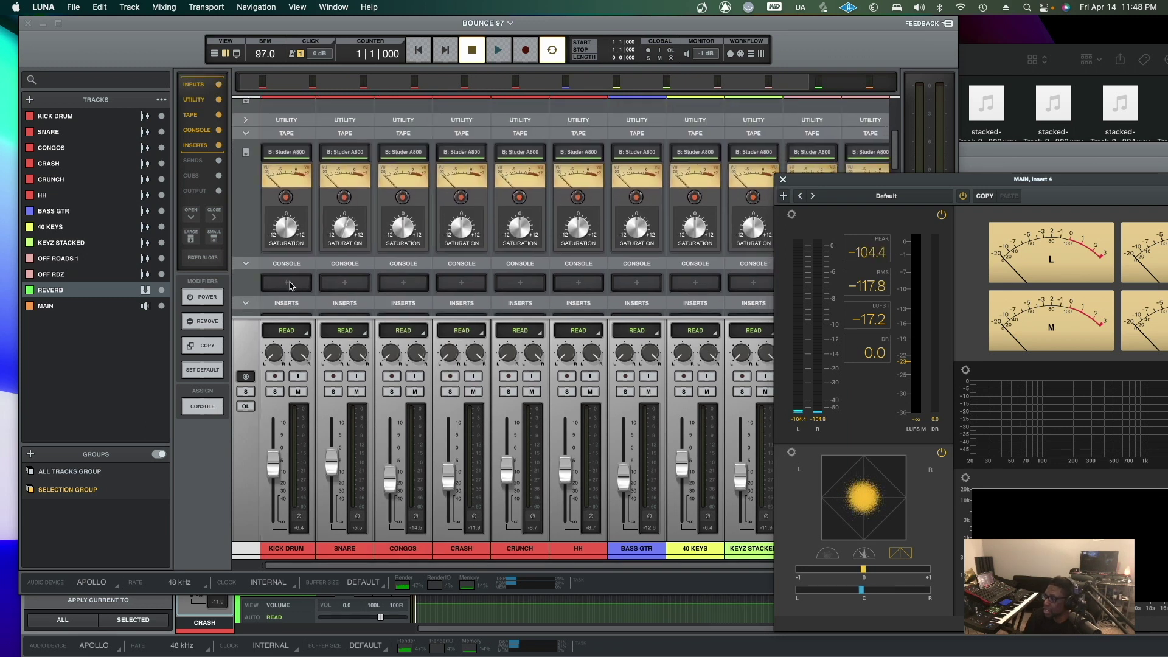
click(289, 284)
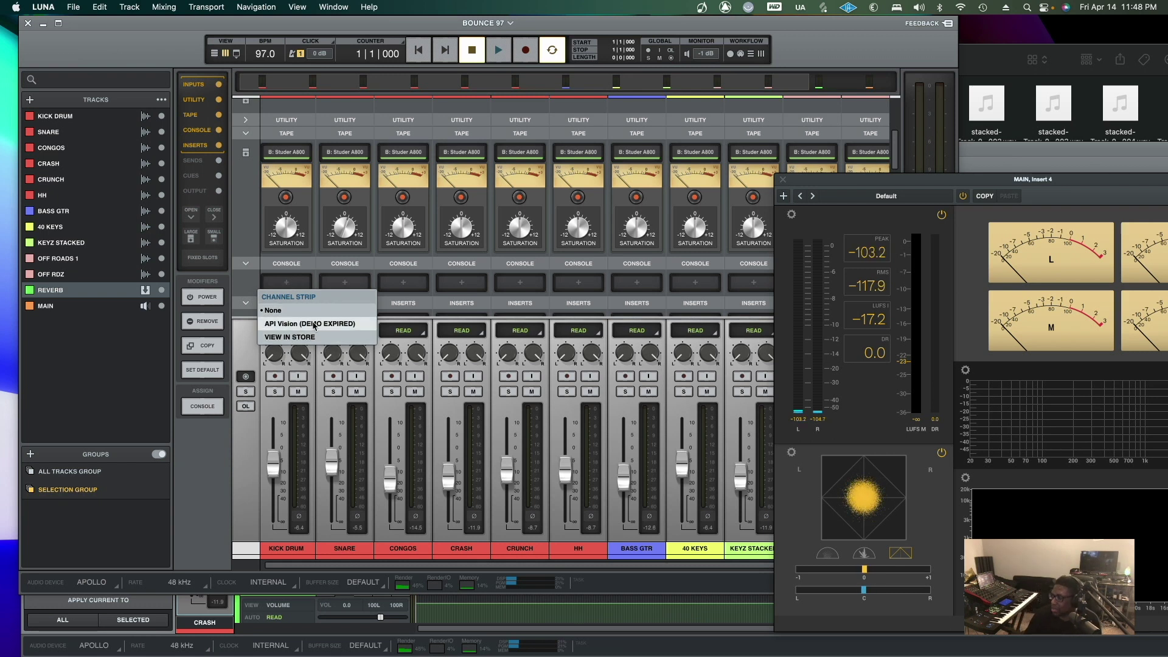
click(289, 338)
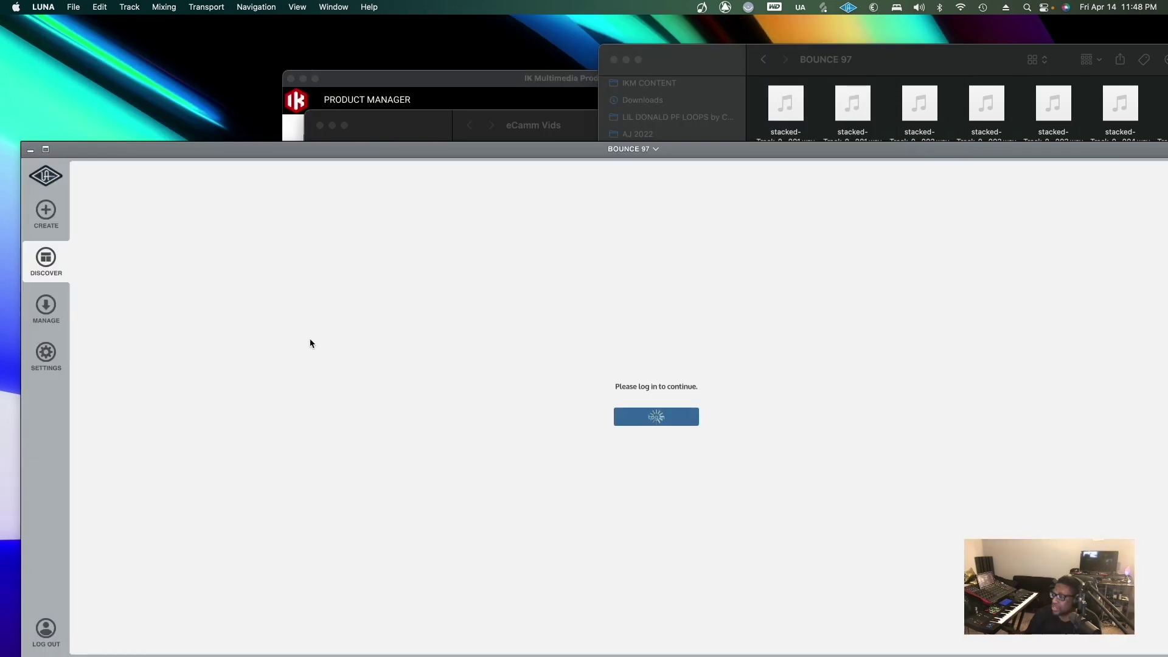
drag(195, 152, 182, 38)
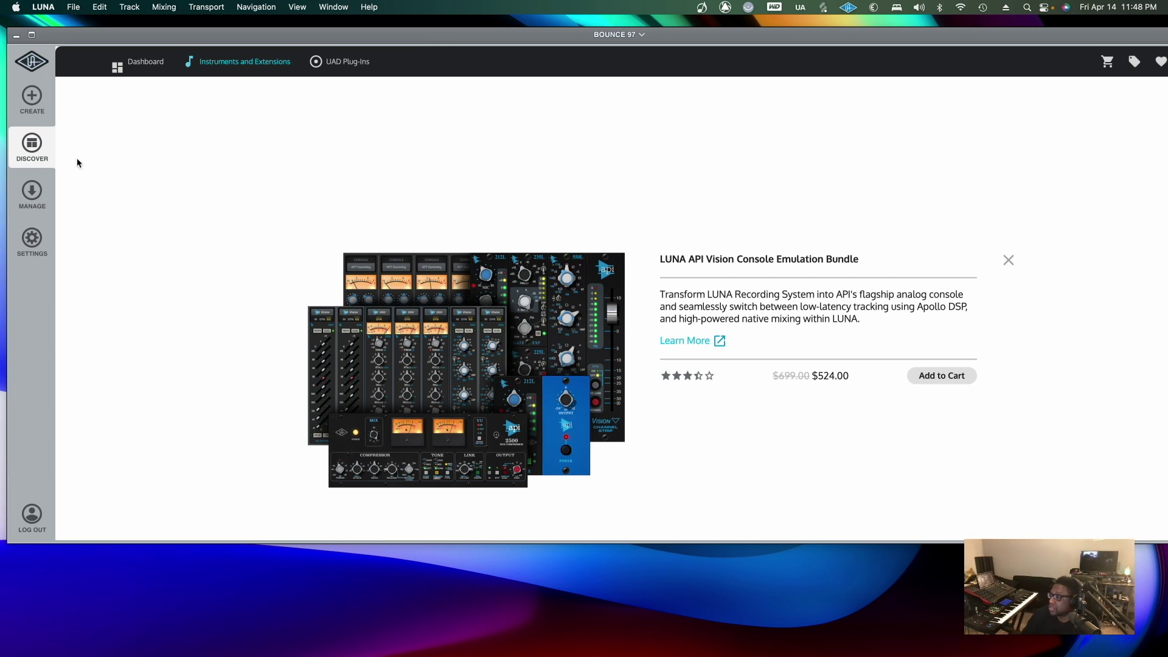
Return from the store page to the session timeline and look through the tracks and their clips up to KICK DRUM
click(33, 99)
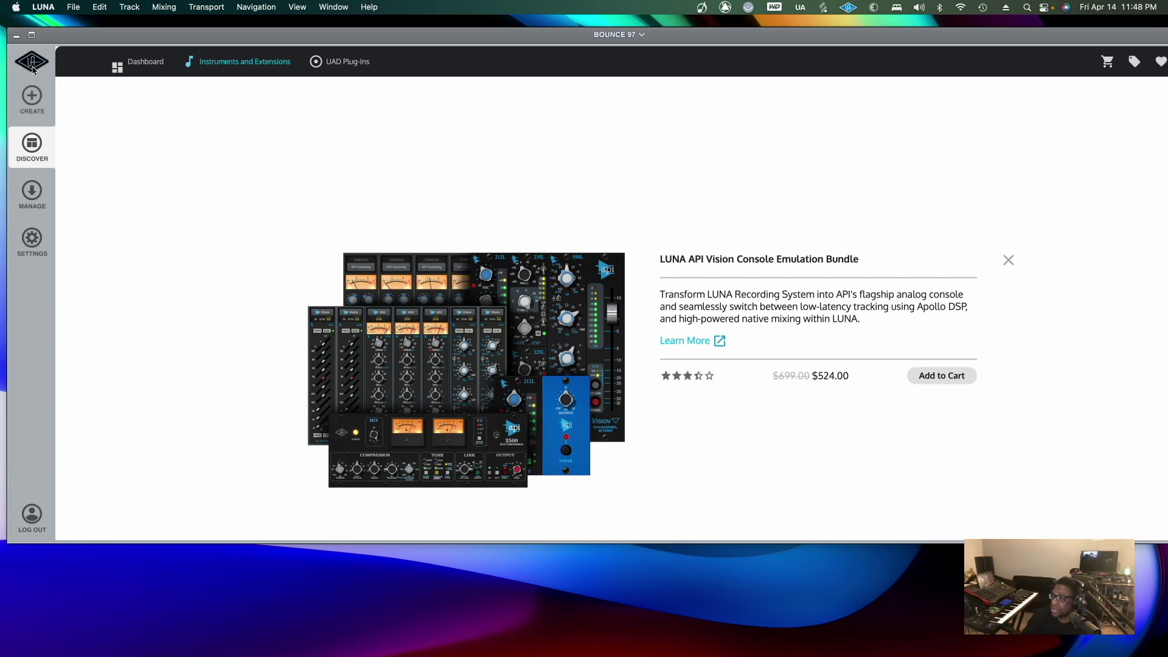
scroll(326, 235, up, 5)
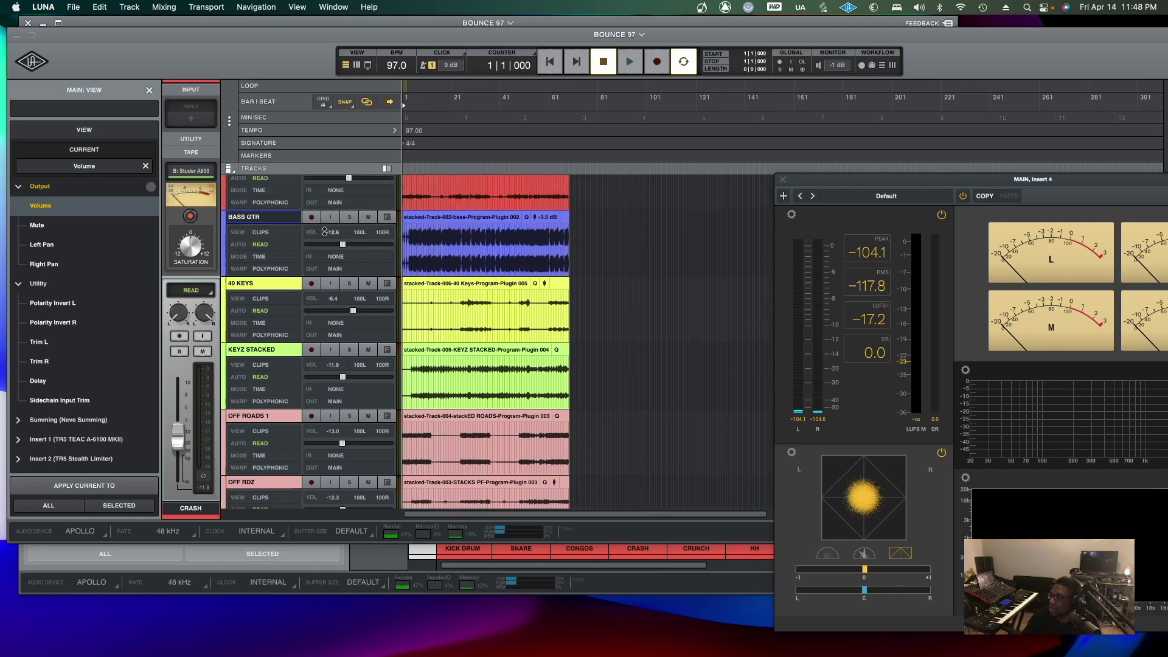
scroll(325, 236, up, 3)
scroll(514, 233, right, 1)
scroll(514, 233, left, 1)
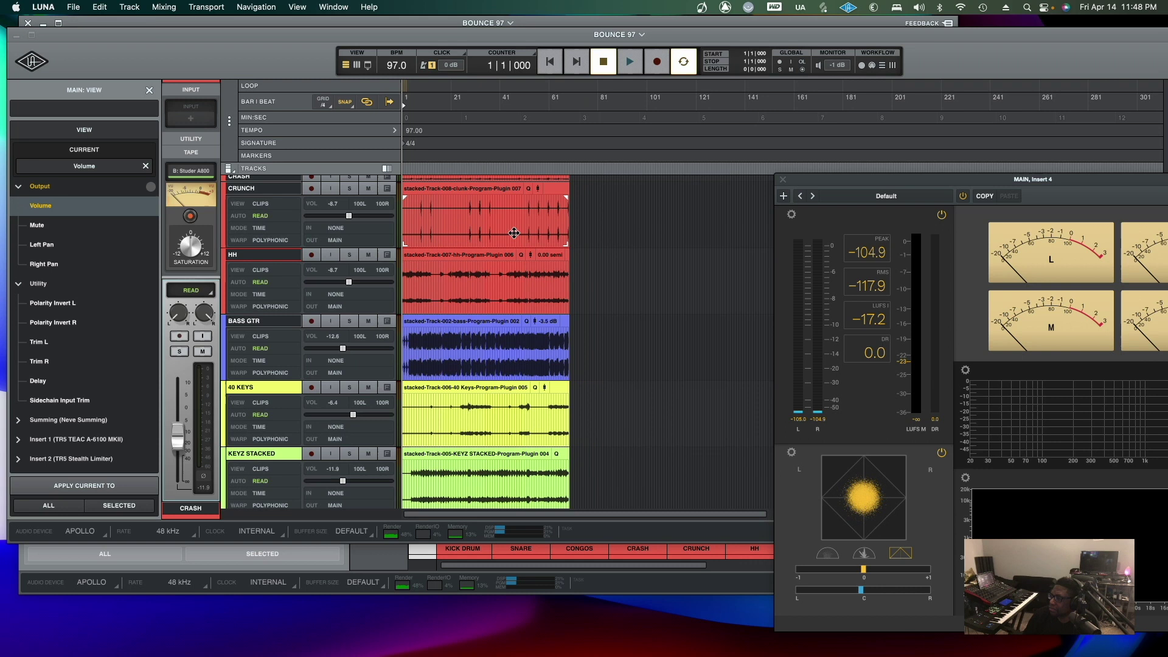
scroll(514, 233, down, 2)
scroll(514, 233, up, 1)
scroll(515, 233, right, 1)
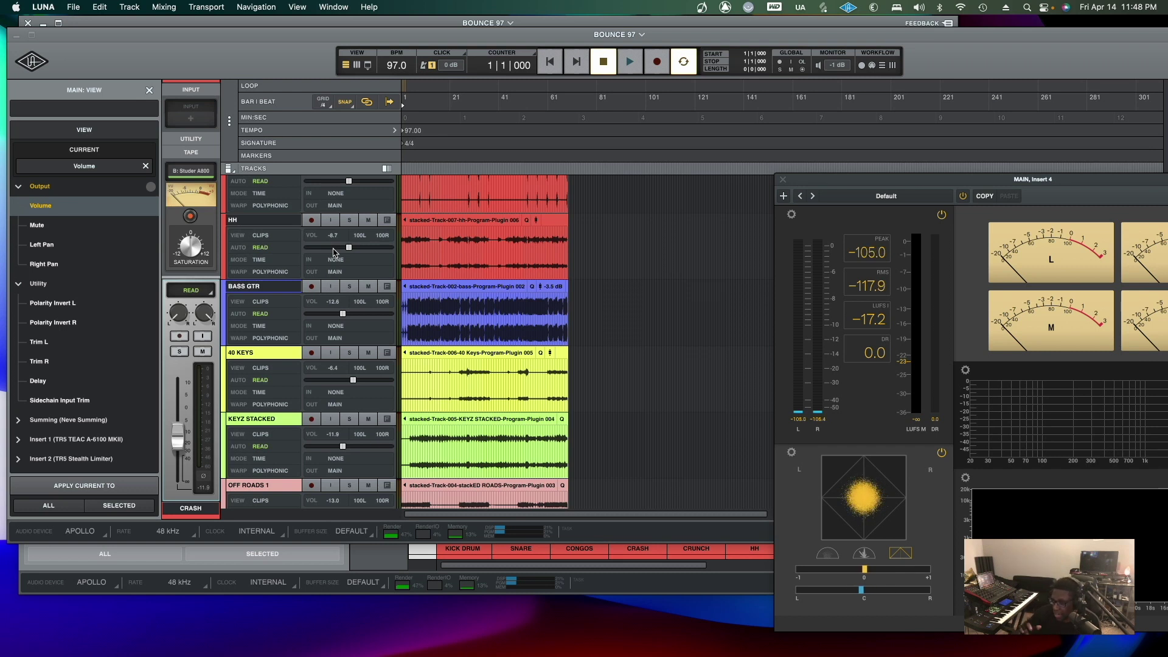
scroll(333, 252, up, 20)
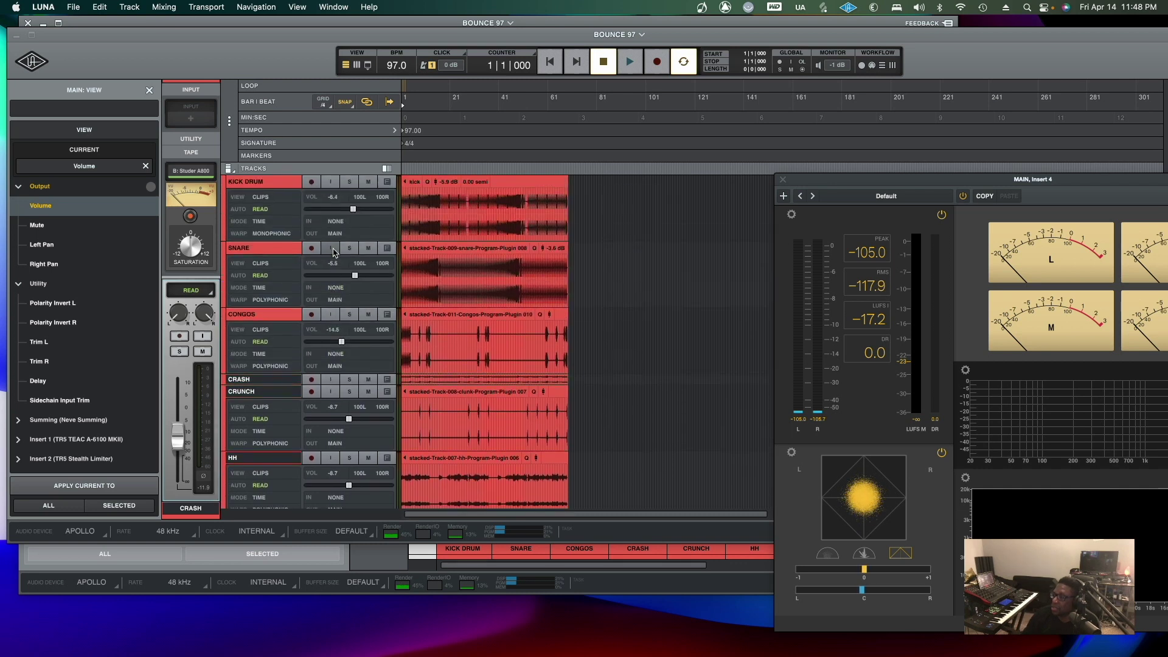
scroll(334, 252, down, 3)
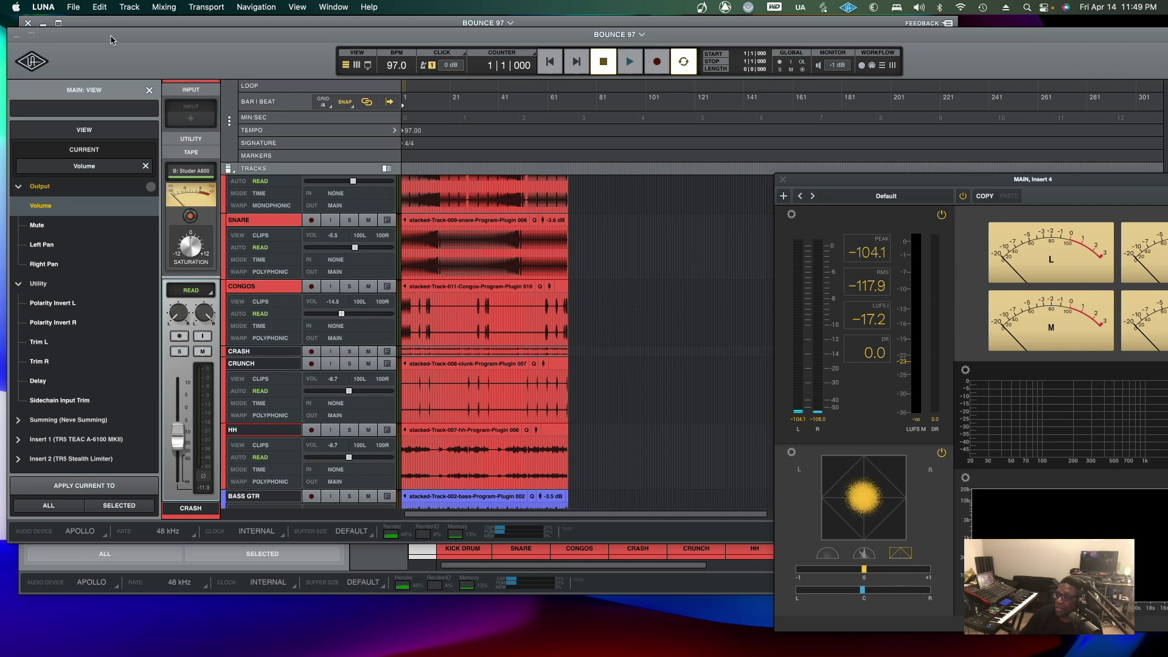
Bring up the mixer window, rearrange it behind the timeline window and look over the timeline tracks again
key(super+equal)
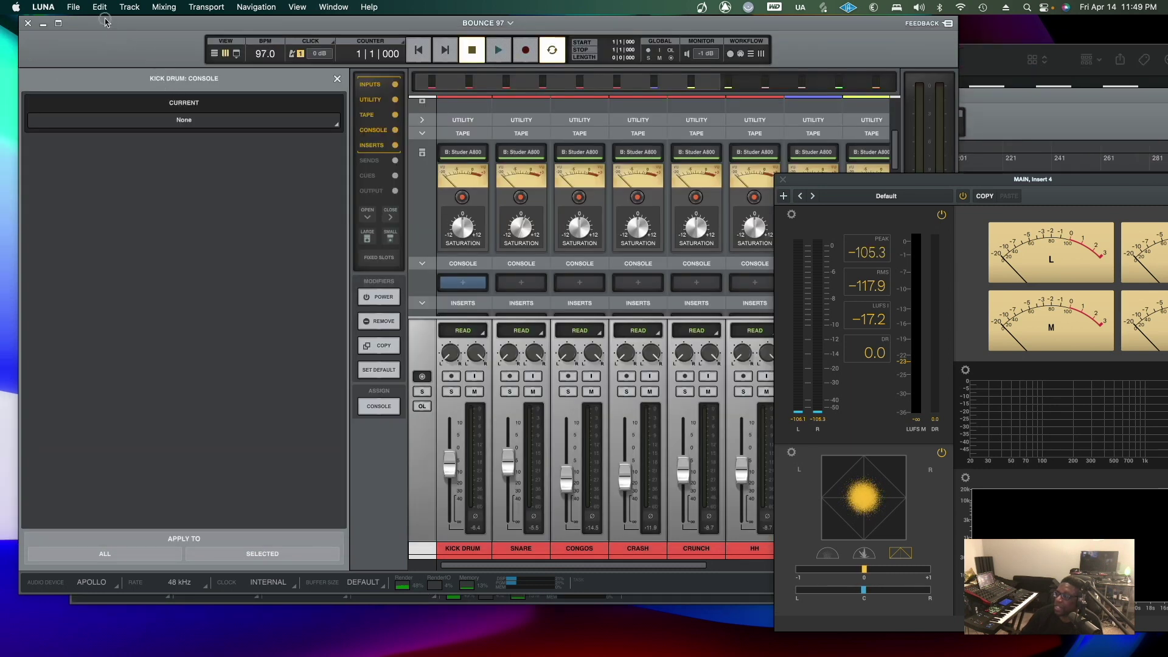
click(58, 23)
drag(152, 205, 110, 141)
drag(332, 102, 268, 34)
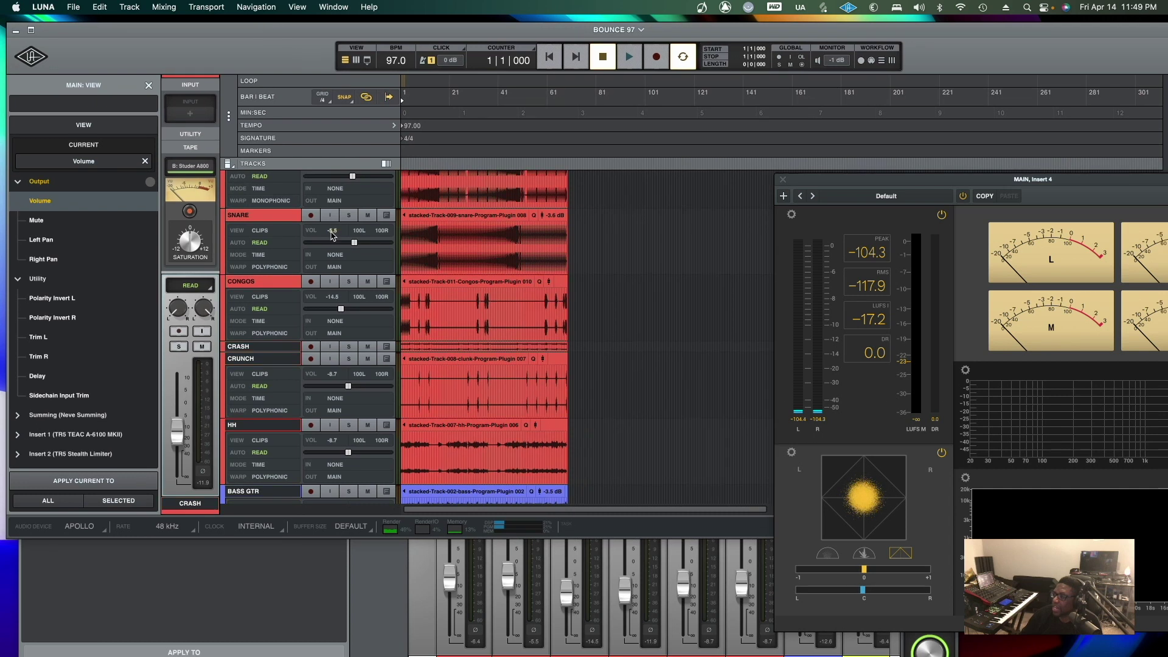
scroll(326, 245, down, 5)
scroll(327, 244, up, 5)
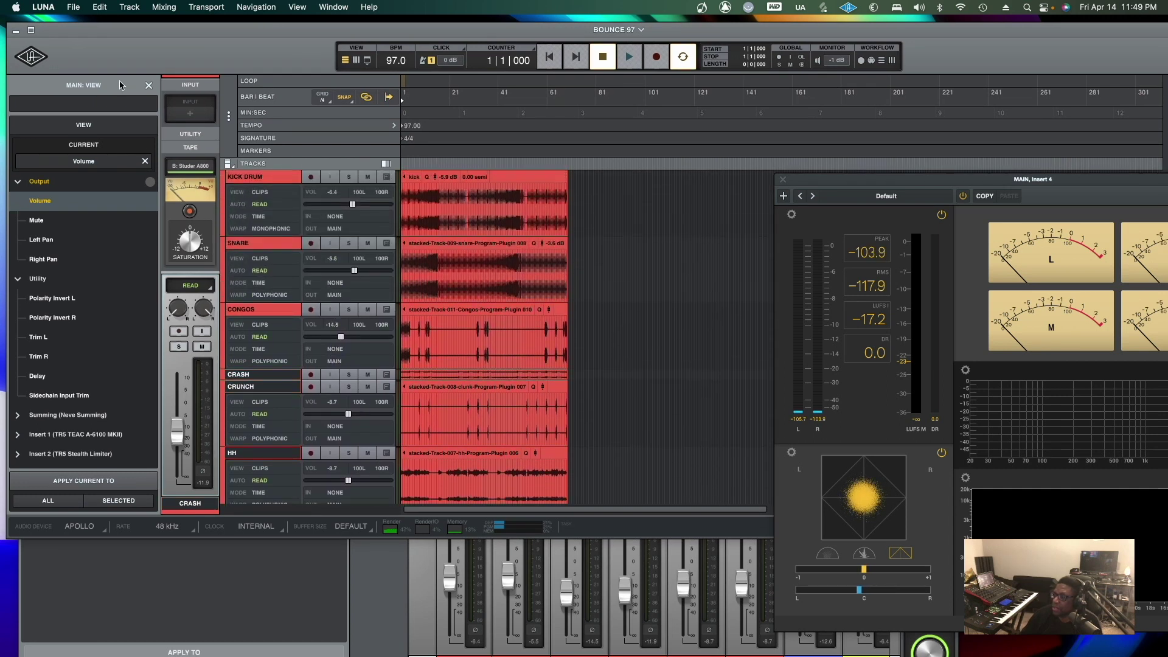
Open the product management page and review the extensions and instruments listed under My Products
click(31, 56)
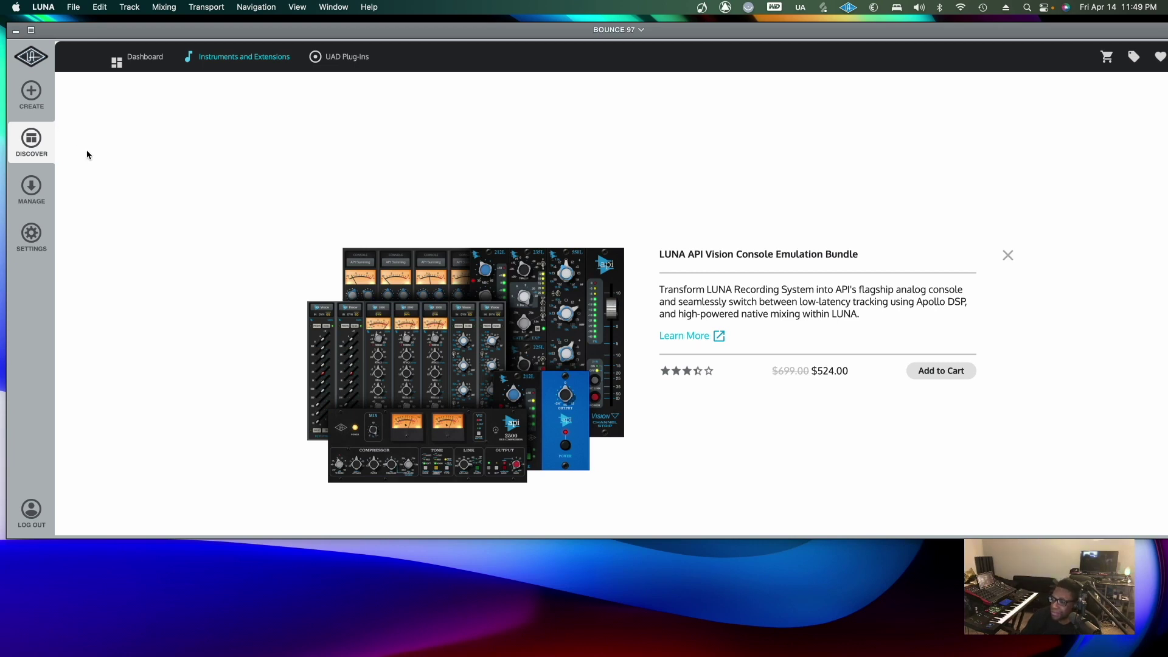
click(29, 190)
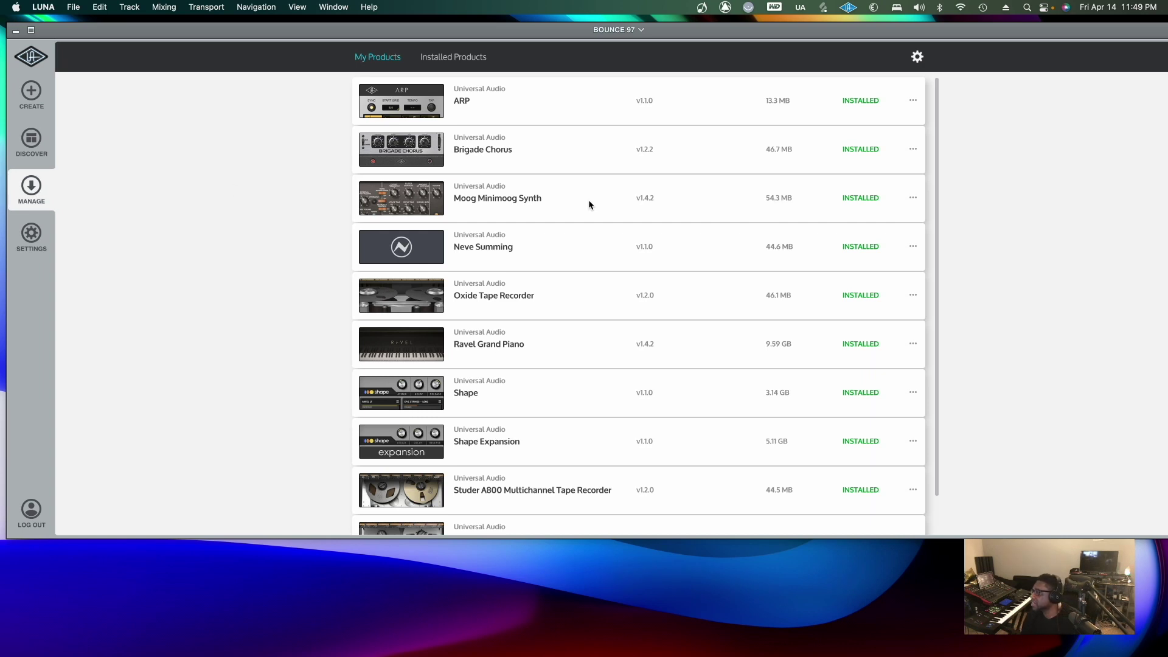
scroll(589, 200, down, 1)
scroll(589, 200, up, 1)
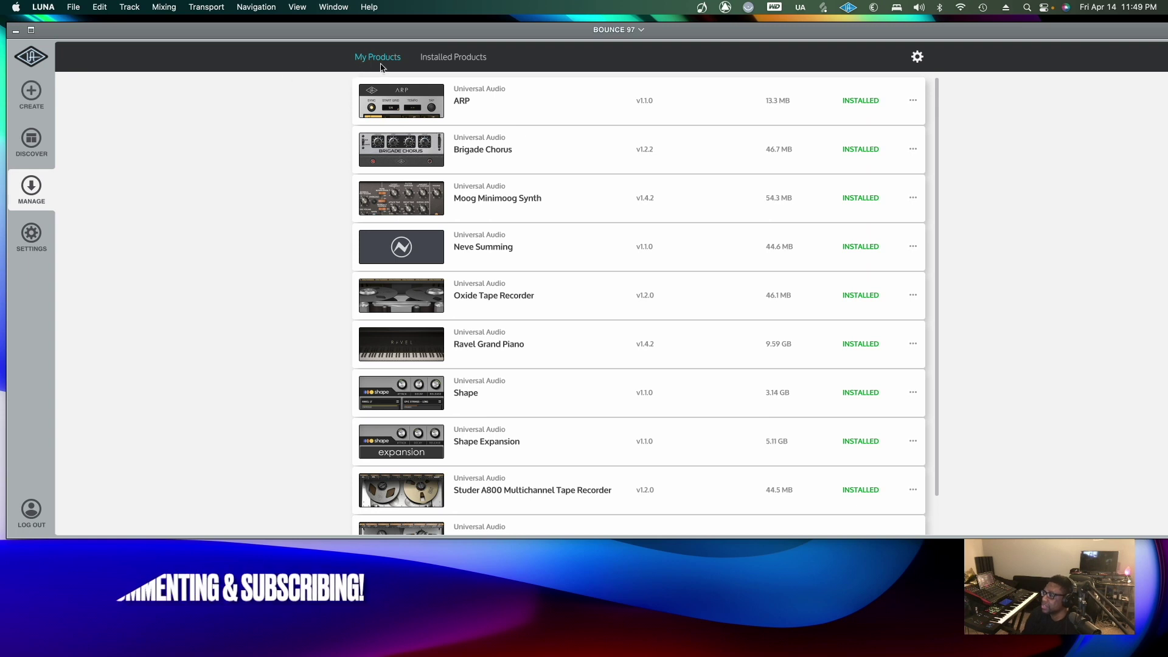
scroll(424, 205, down, 1)
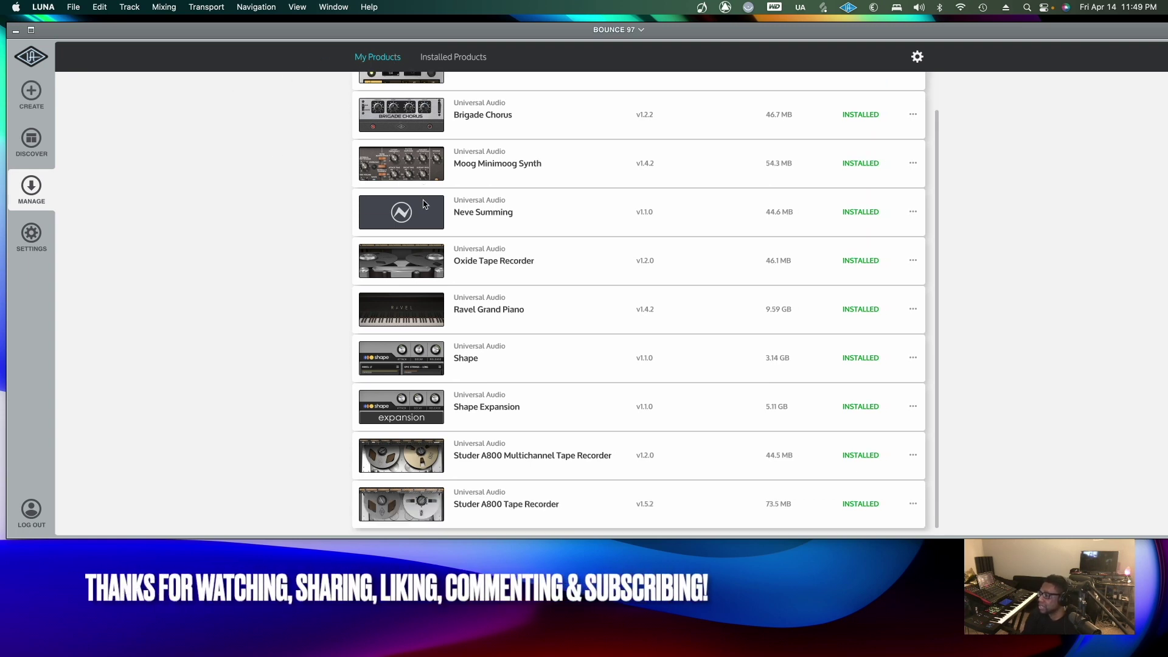
scroll(424, 205, up, 1)
scroll(424, 204, down, 1)
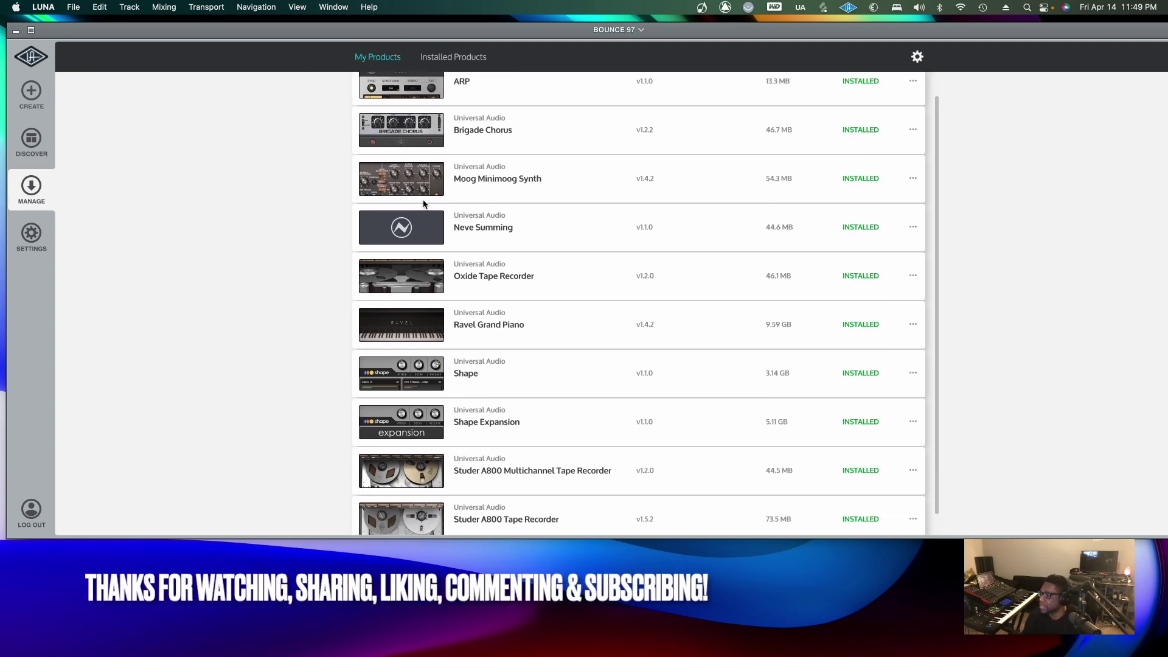